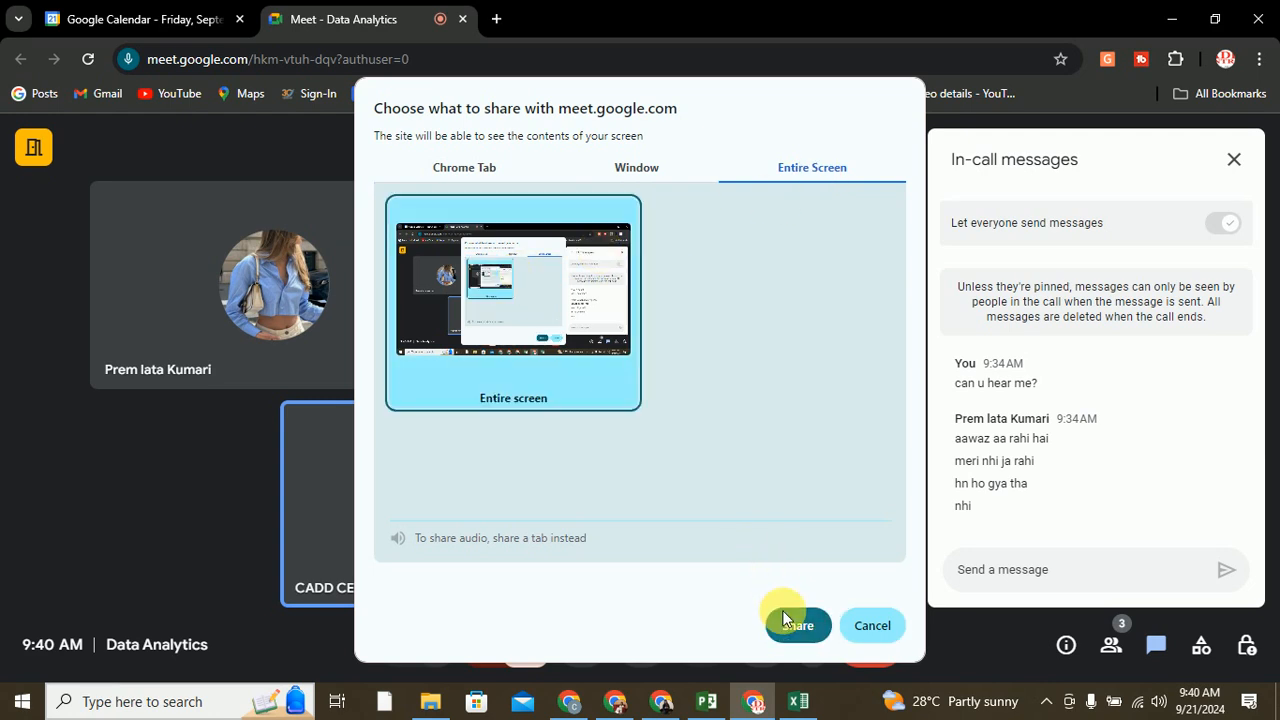
- Share the entire screen in the Meet call and switch to the Chrome window showing the Excel functions page
click(784, 618)
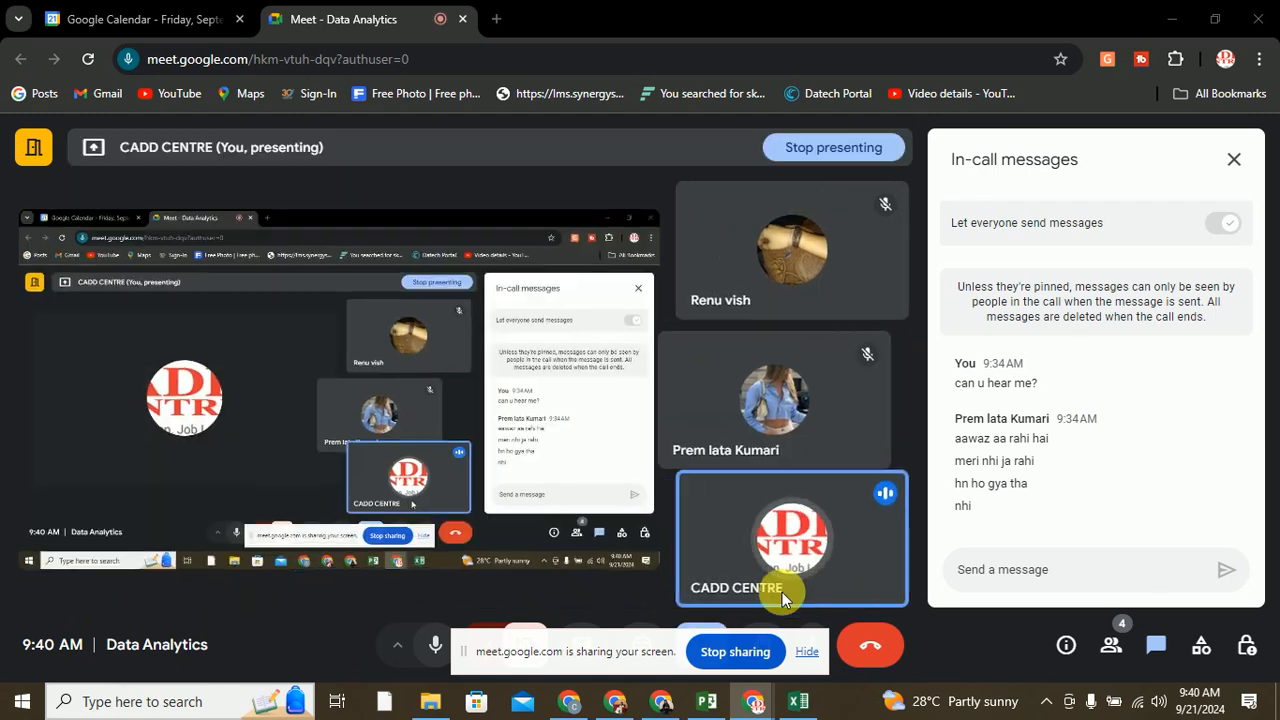
click(661, 701)
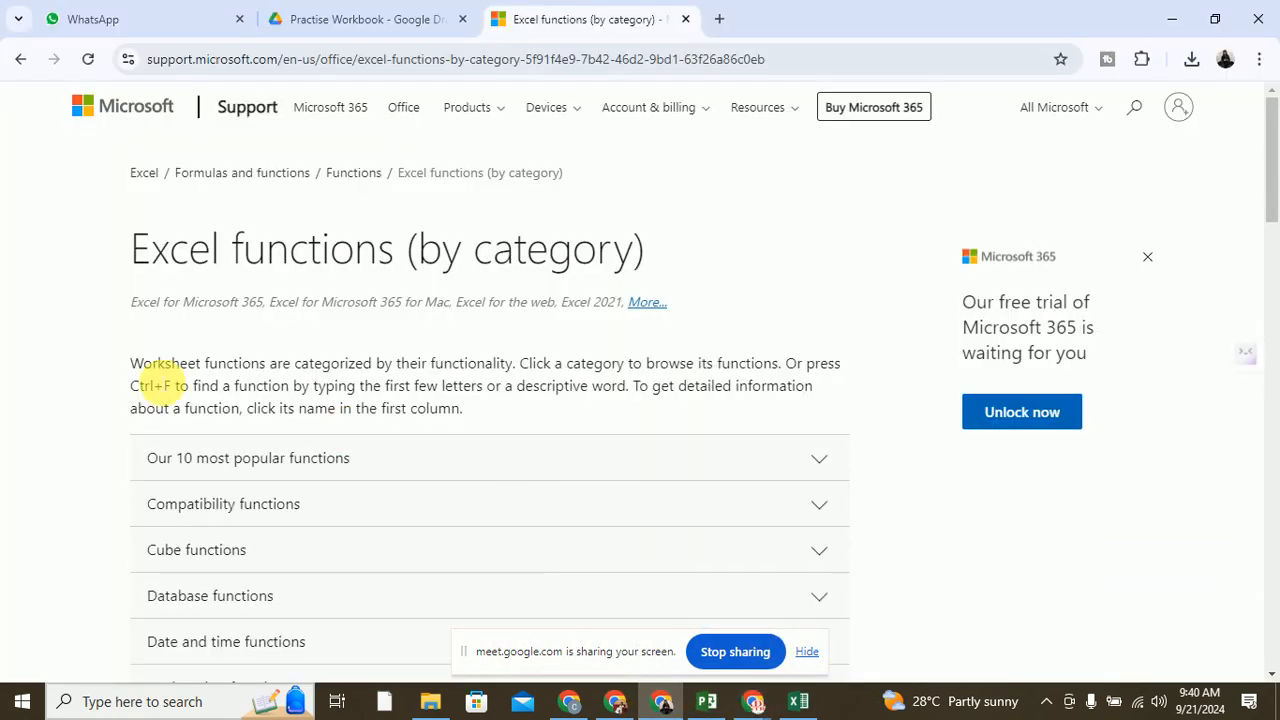
- Expand the Logical functions category on the Excel functions page and examine the functions it lists
scroll(160, 390, down, 5)
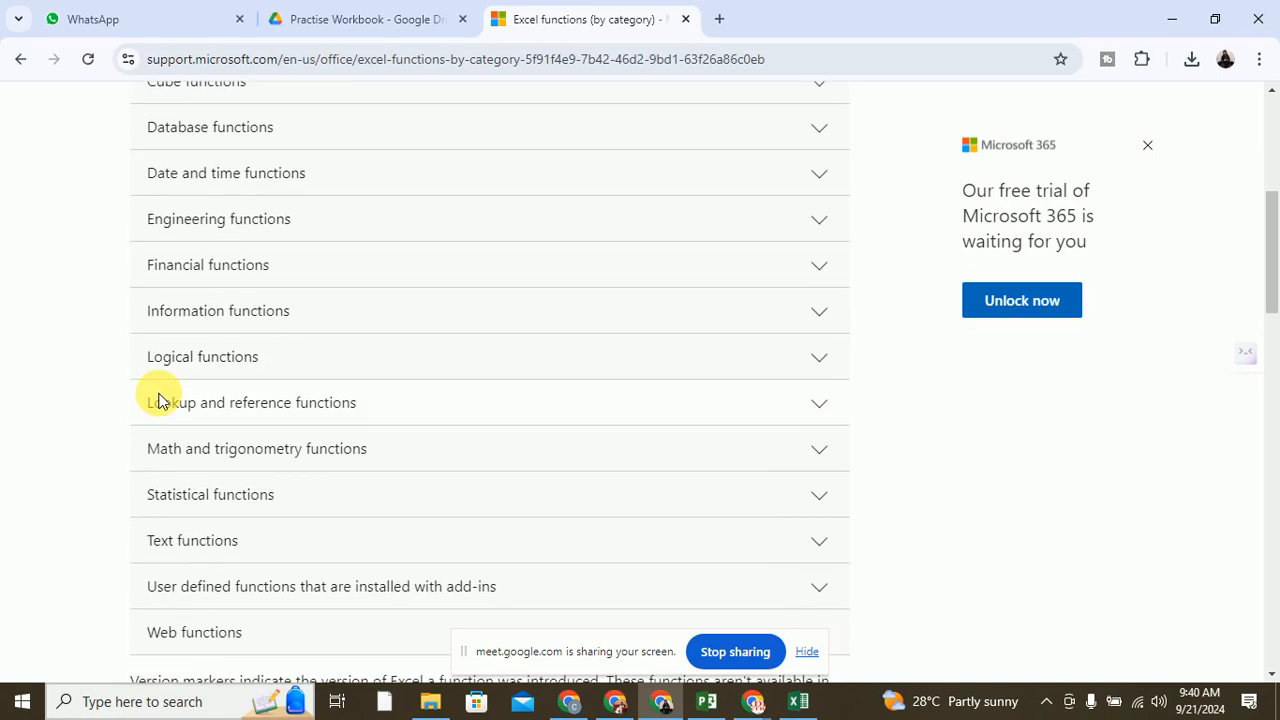
scroll(160, 395, down, 2)
scroll(157, 400, up, 2)
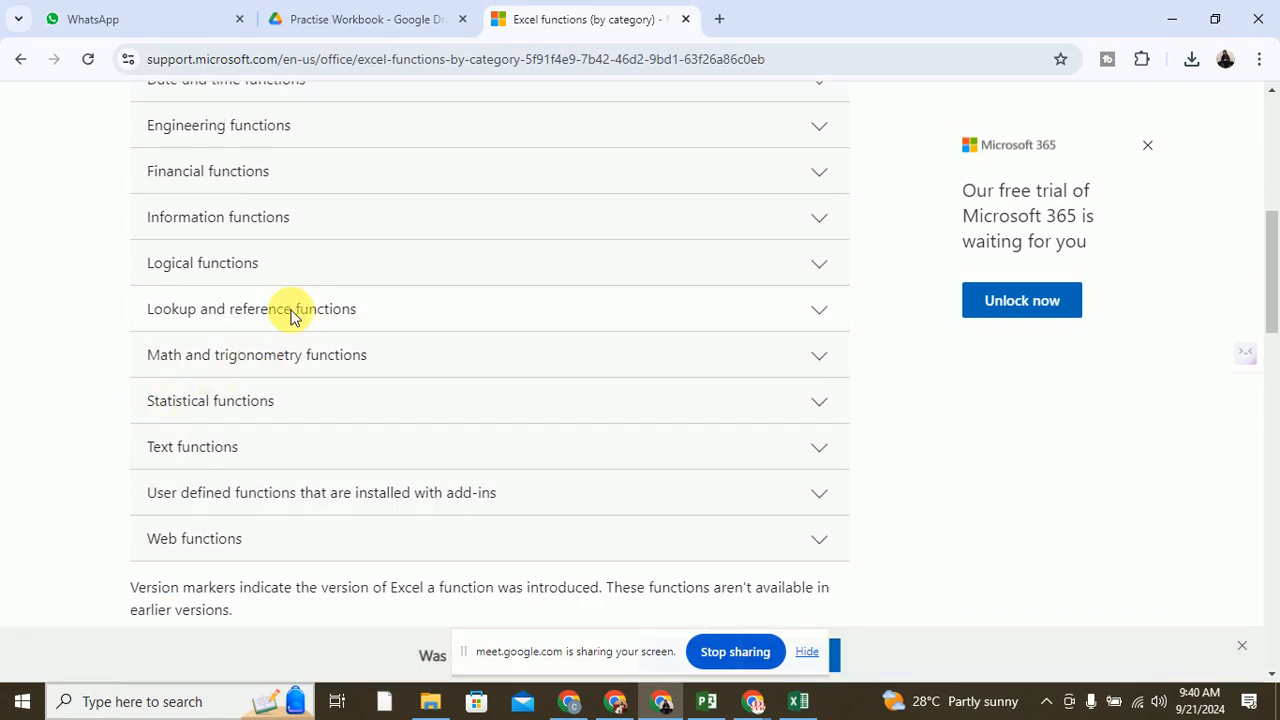
click(815, 265)
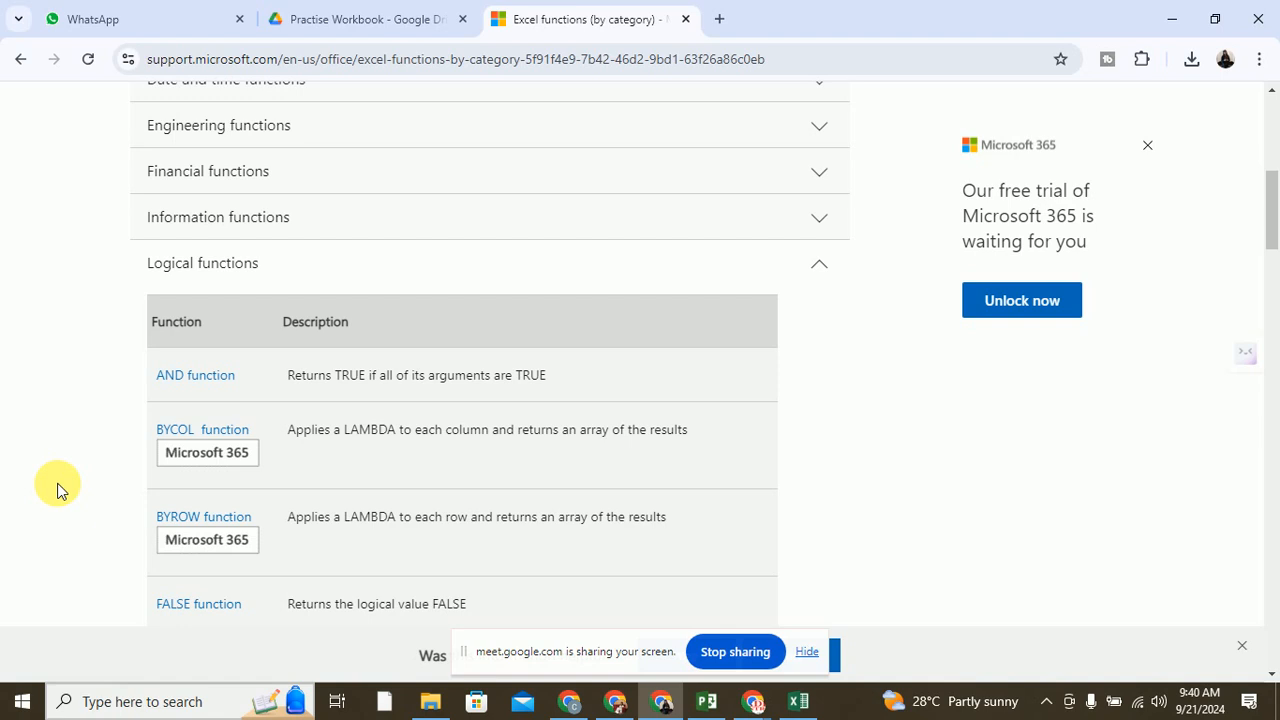
scroll(57, 490, down, 8)
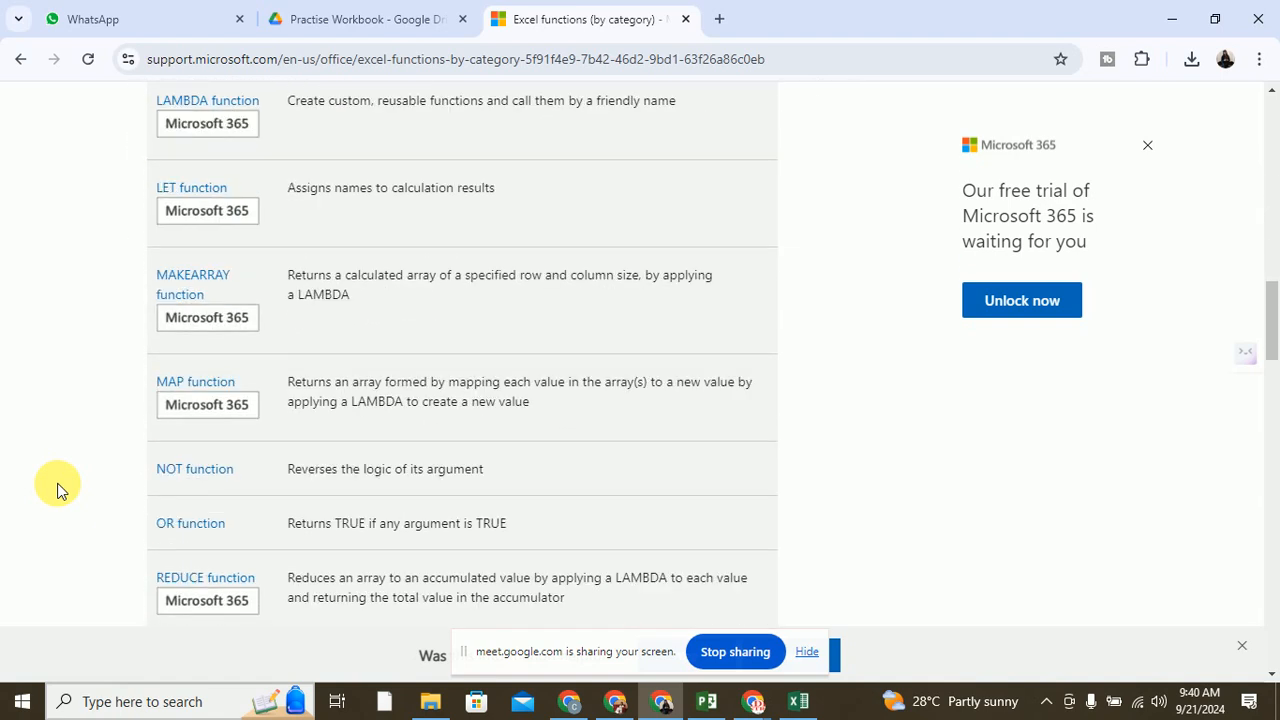
scroll(57, 490, down, 5)
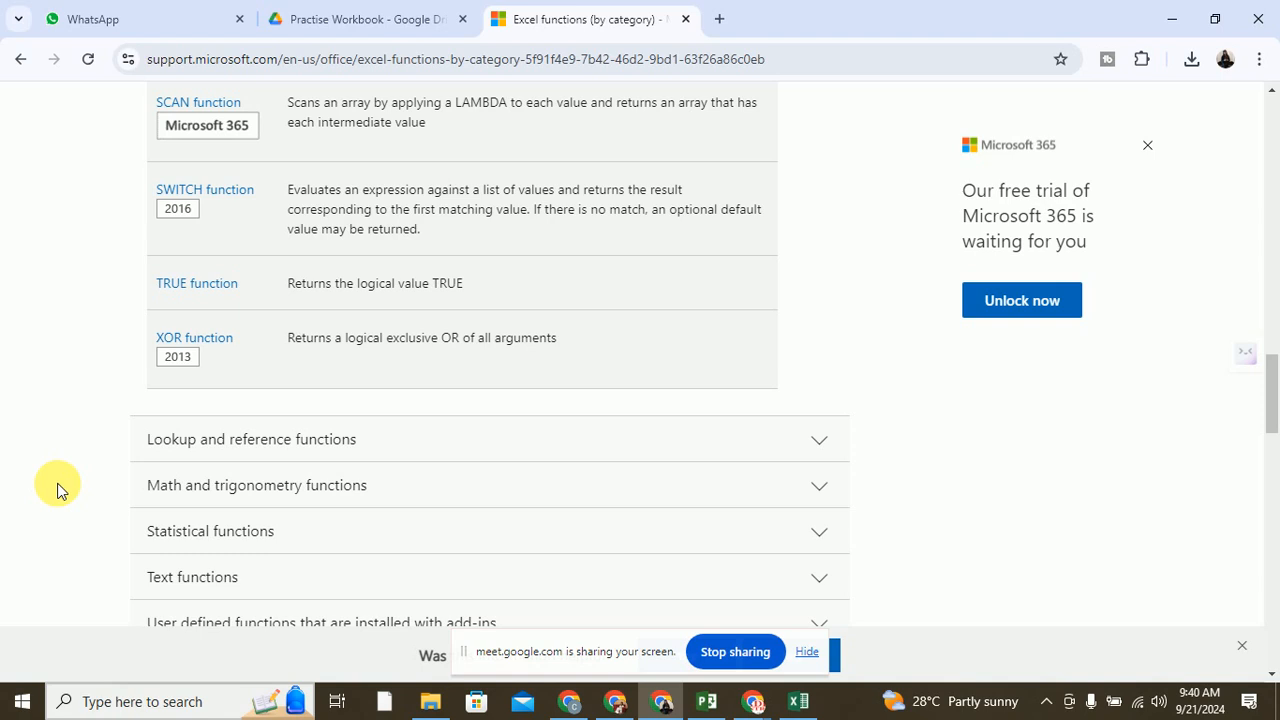
scroll(57, 490, down, 1)
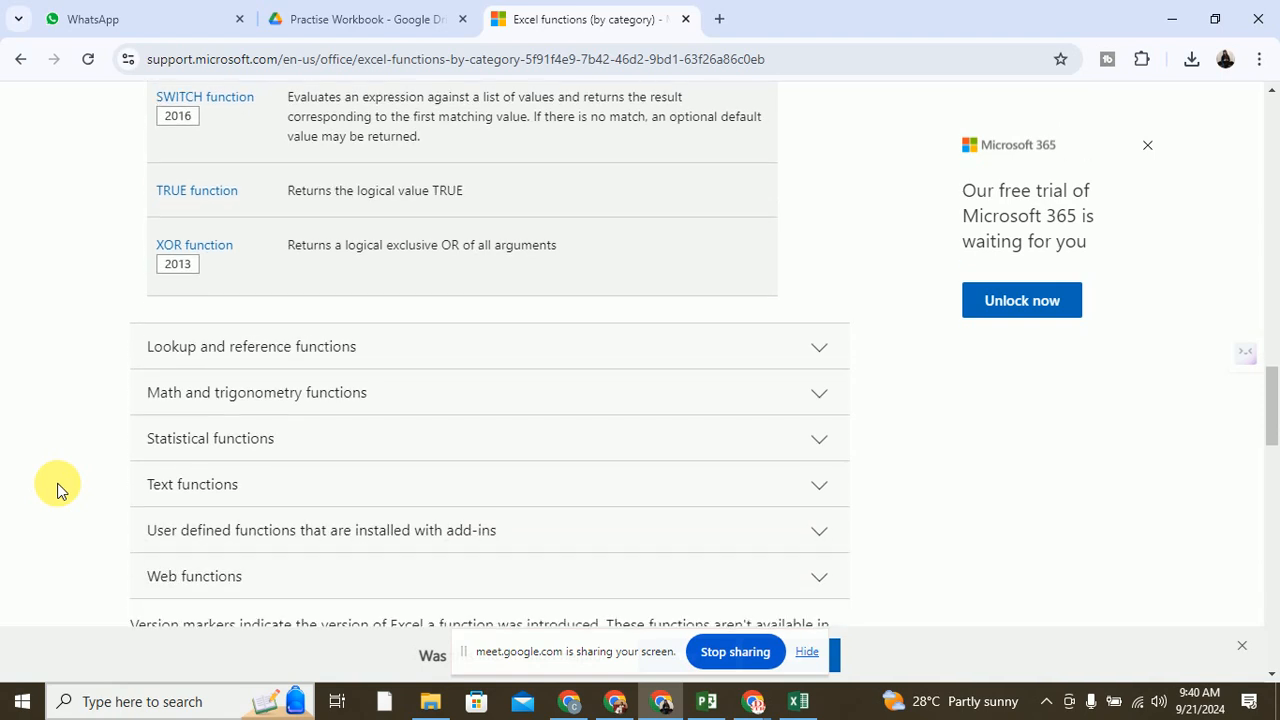
scroll(57, 490, up, 15)
scroll(57, 490, up, 2)
scroll(57, 490, down, 4)
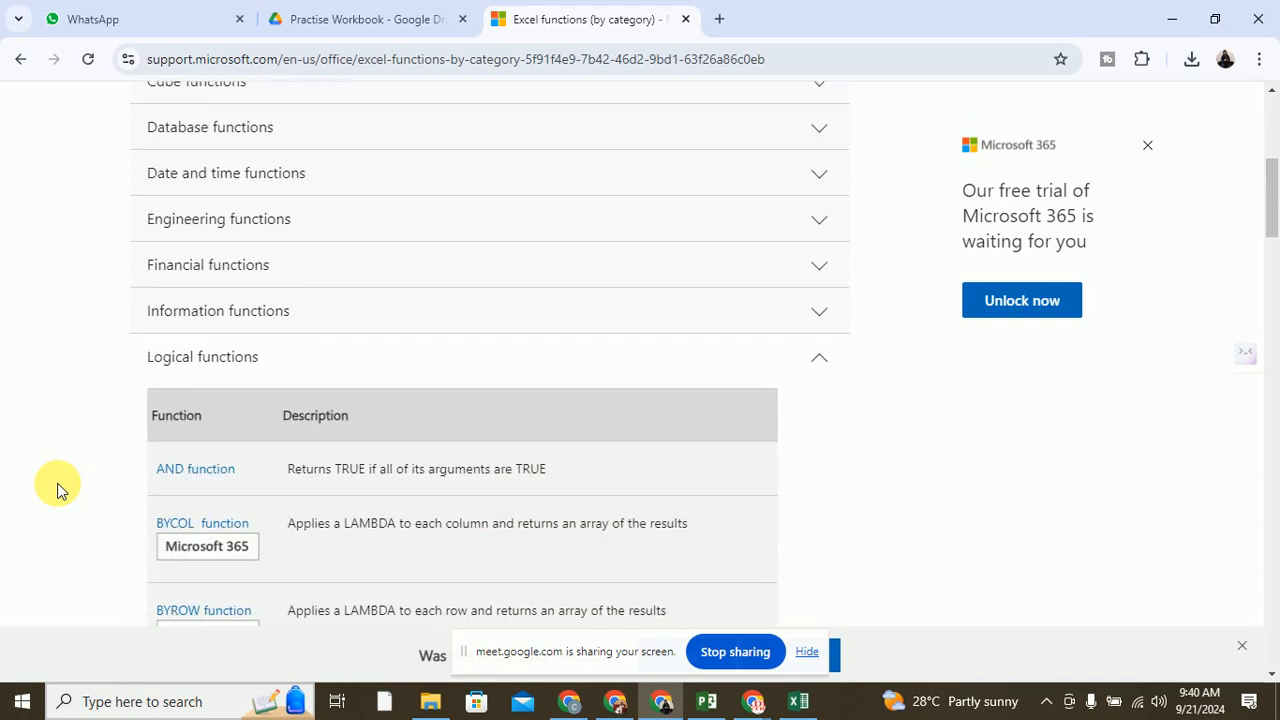
- Switch to the Excel Training exercises workbook and hide the screen-sharing notice
mouse_move(797, 705)
click(797, 705)
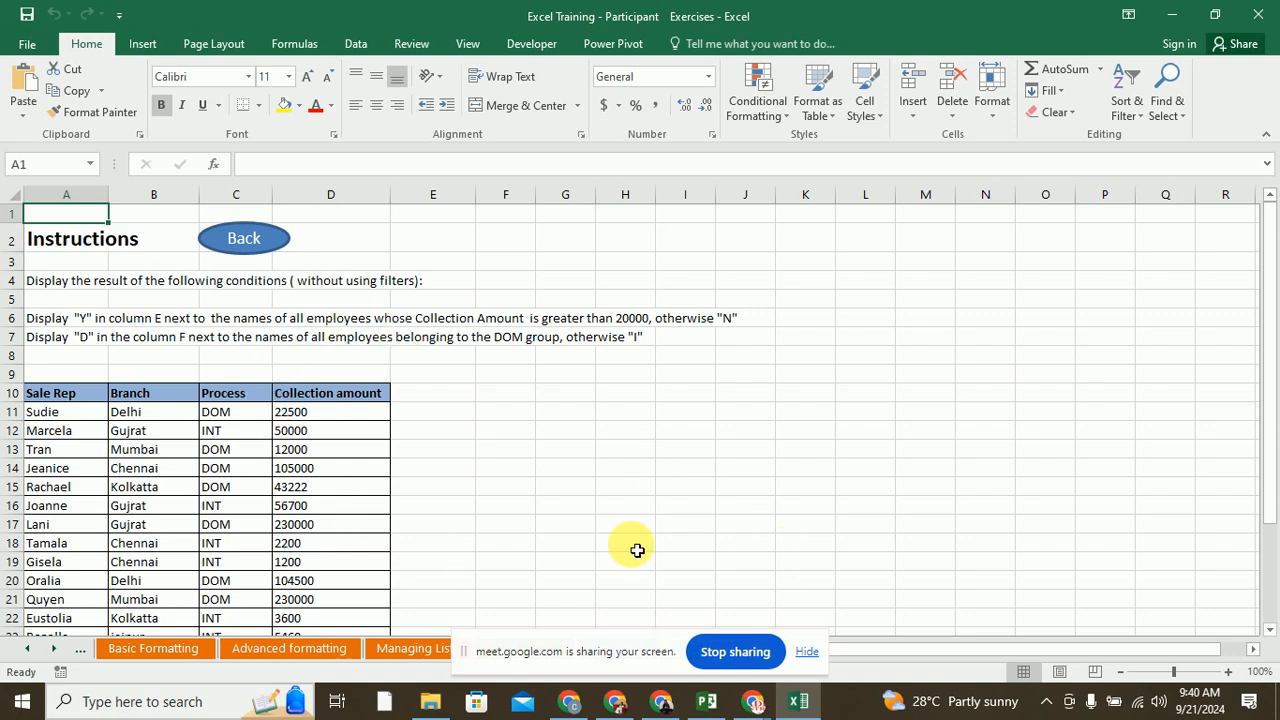
click(808, 652)
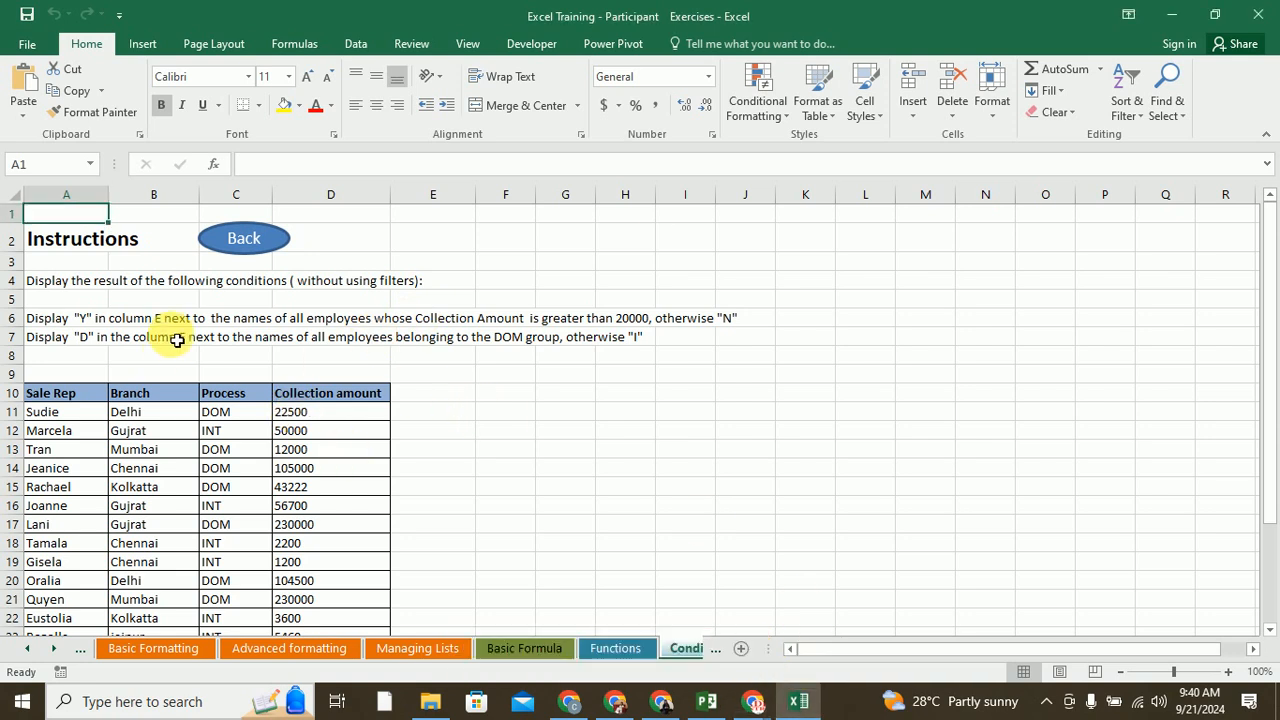
- Review the table headers in row 10 and the first instruction in A6 of the conditional exercise
scroll(160, 342, down, 1)
click(64, 327)
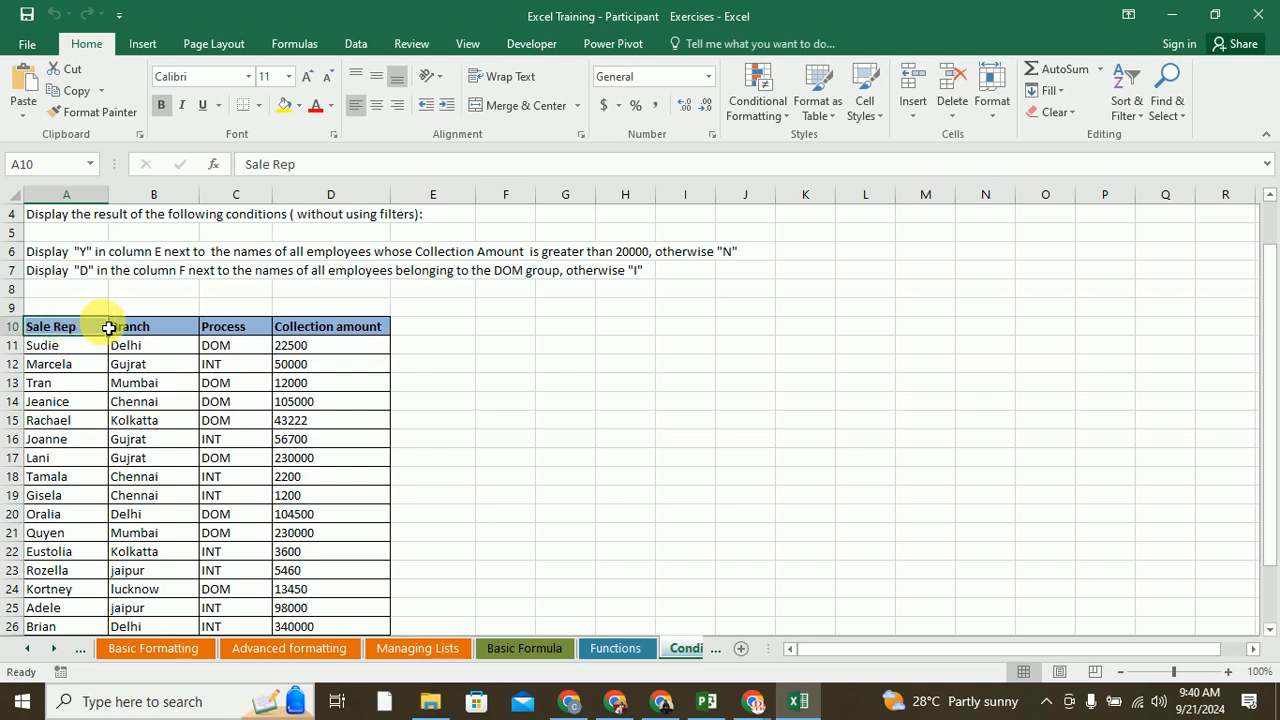
click(157, 330)
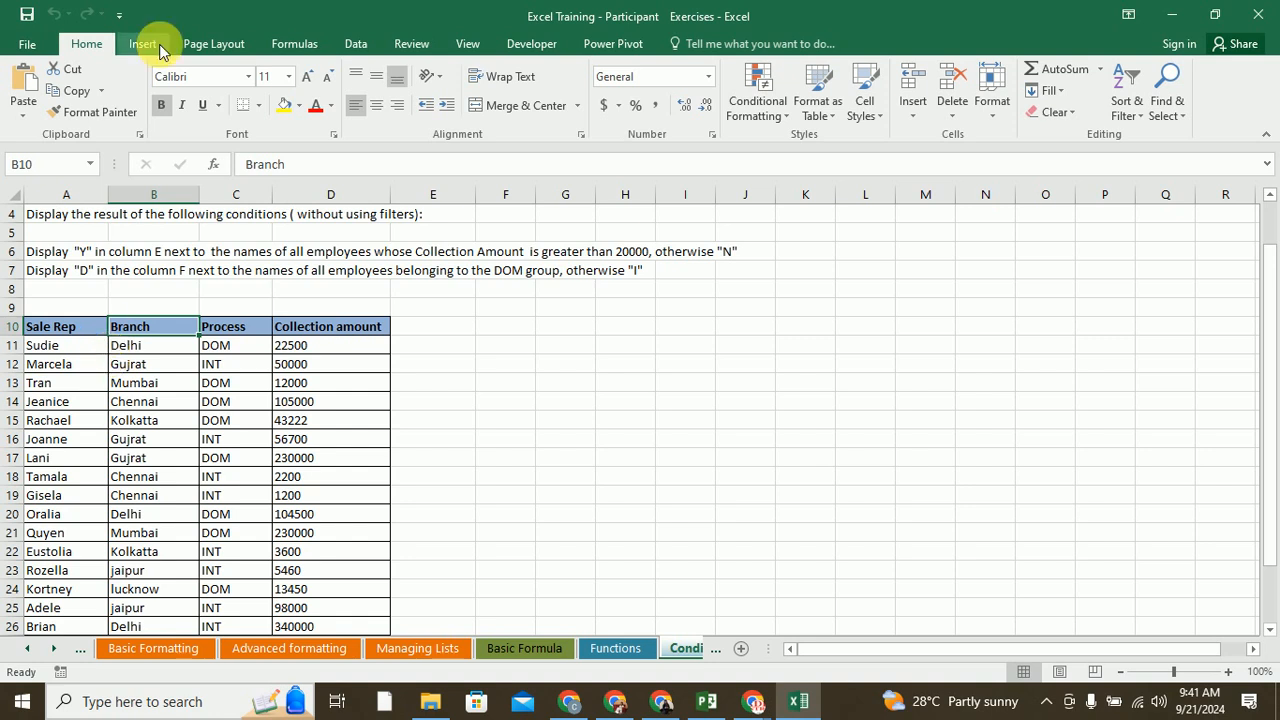
scroll(120, 228, up, 1)
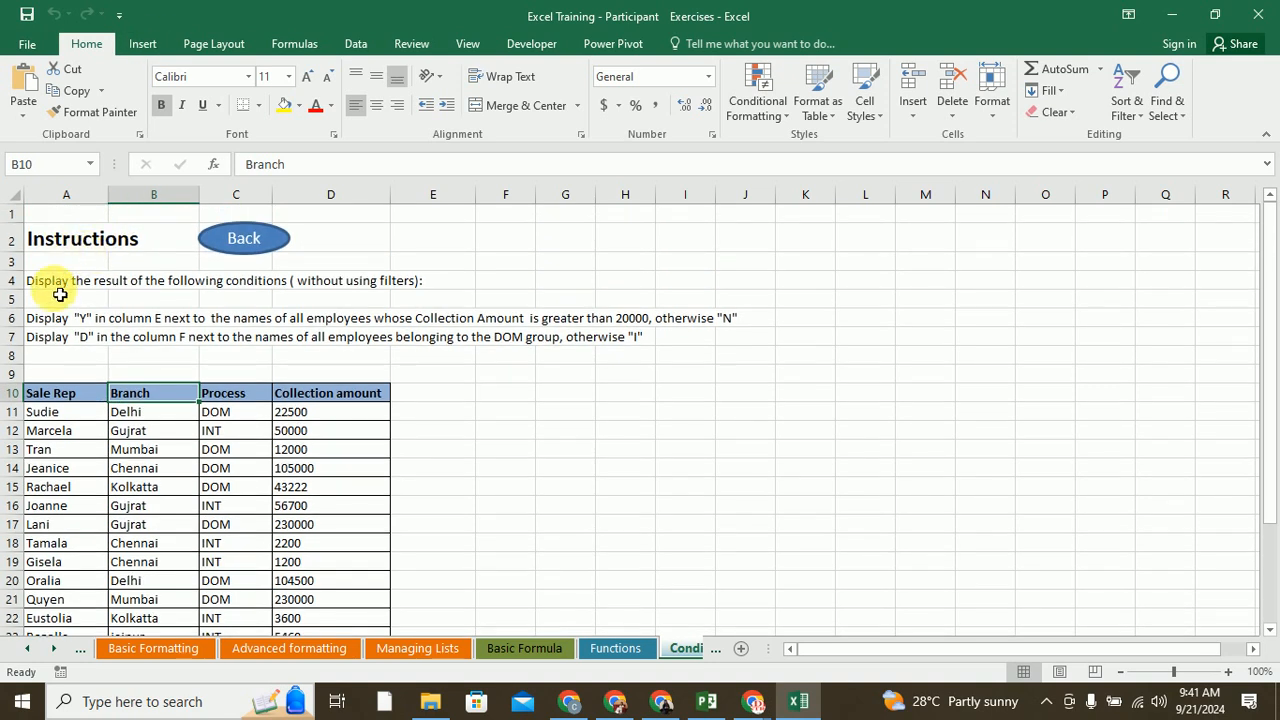
click(45, 326)
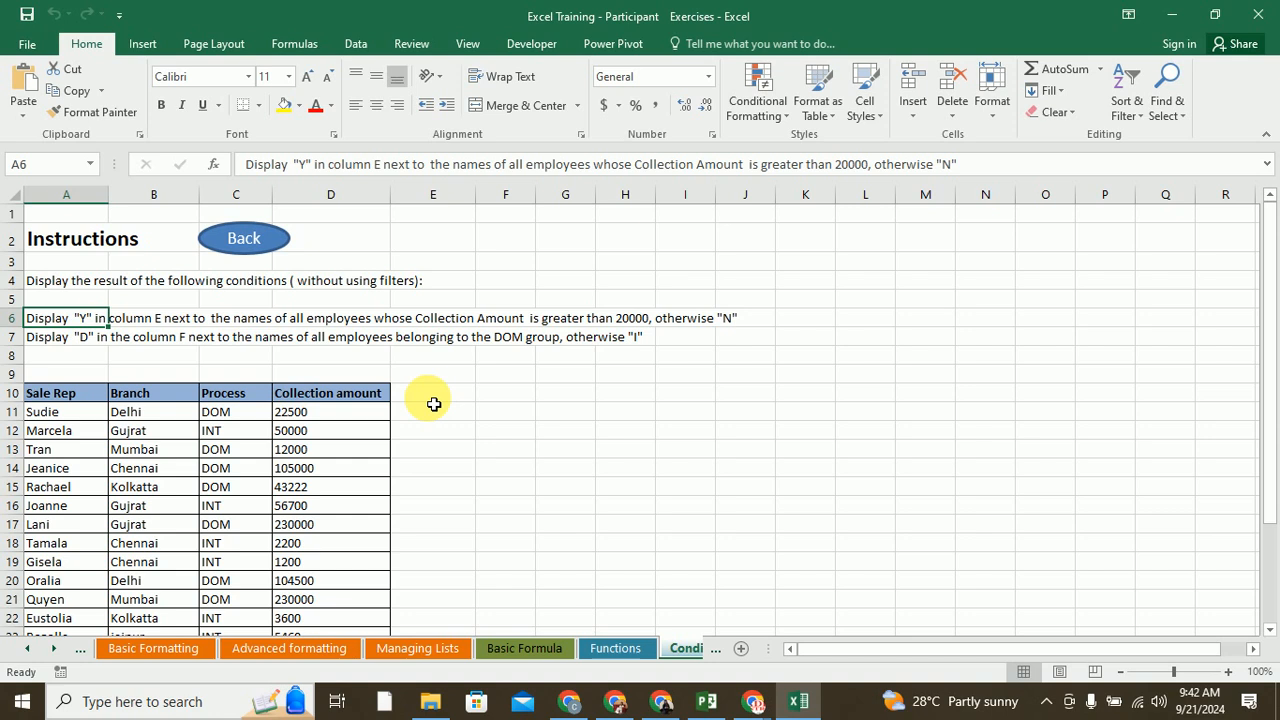
- Enter an IF formula in G11 that tests D11>20000 with results Y and N, accepting the suggested typo correction
click(559, 415)
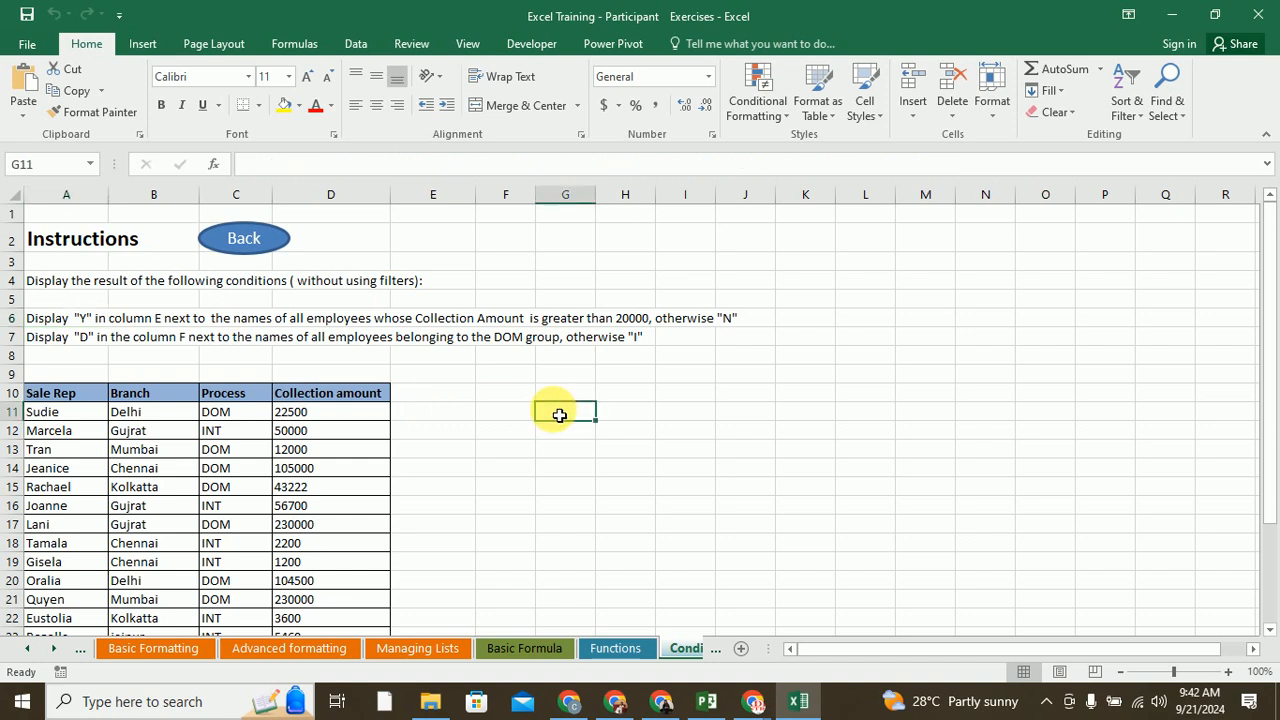
text(=)
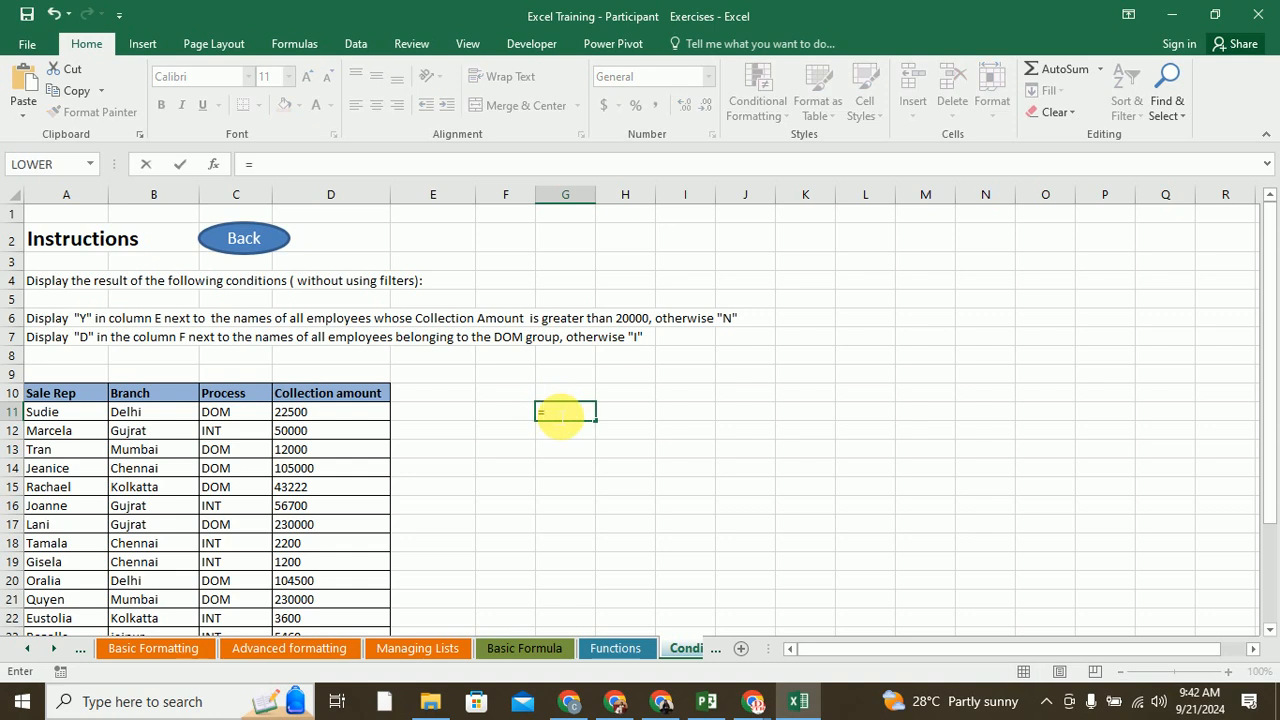
text(if)
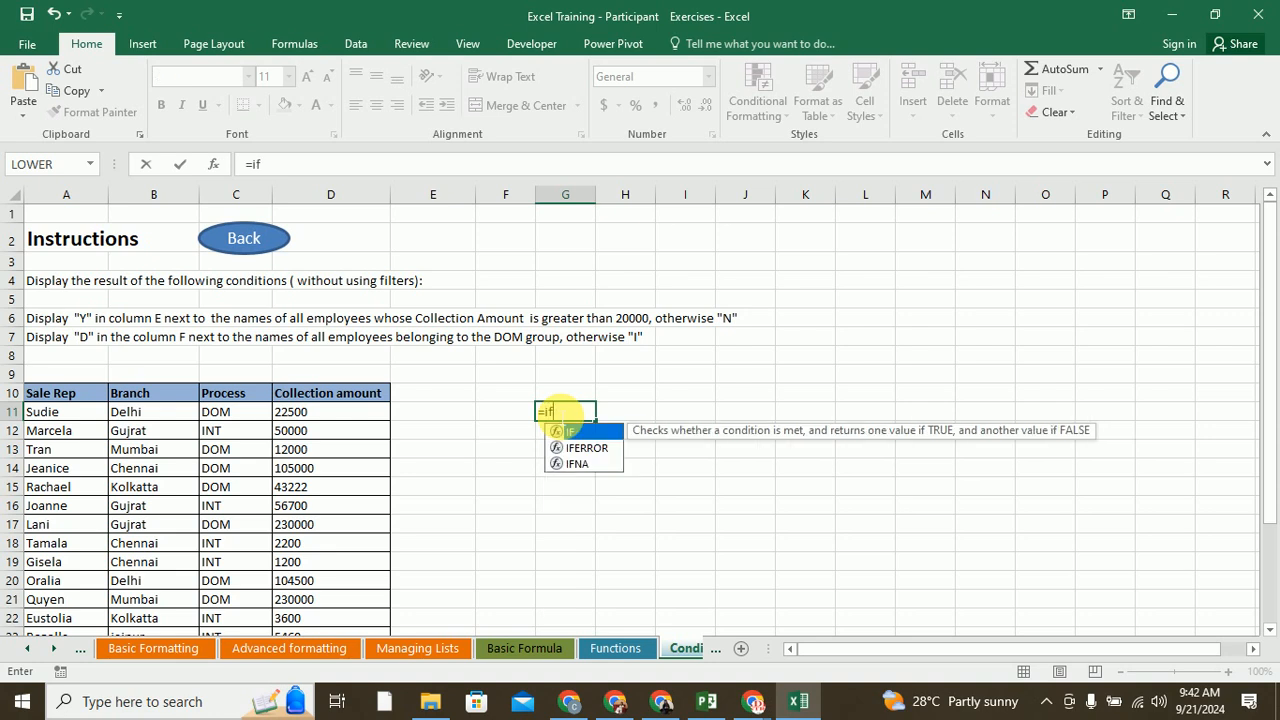
text(()
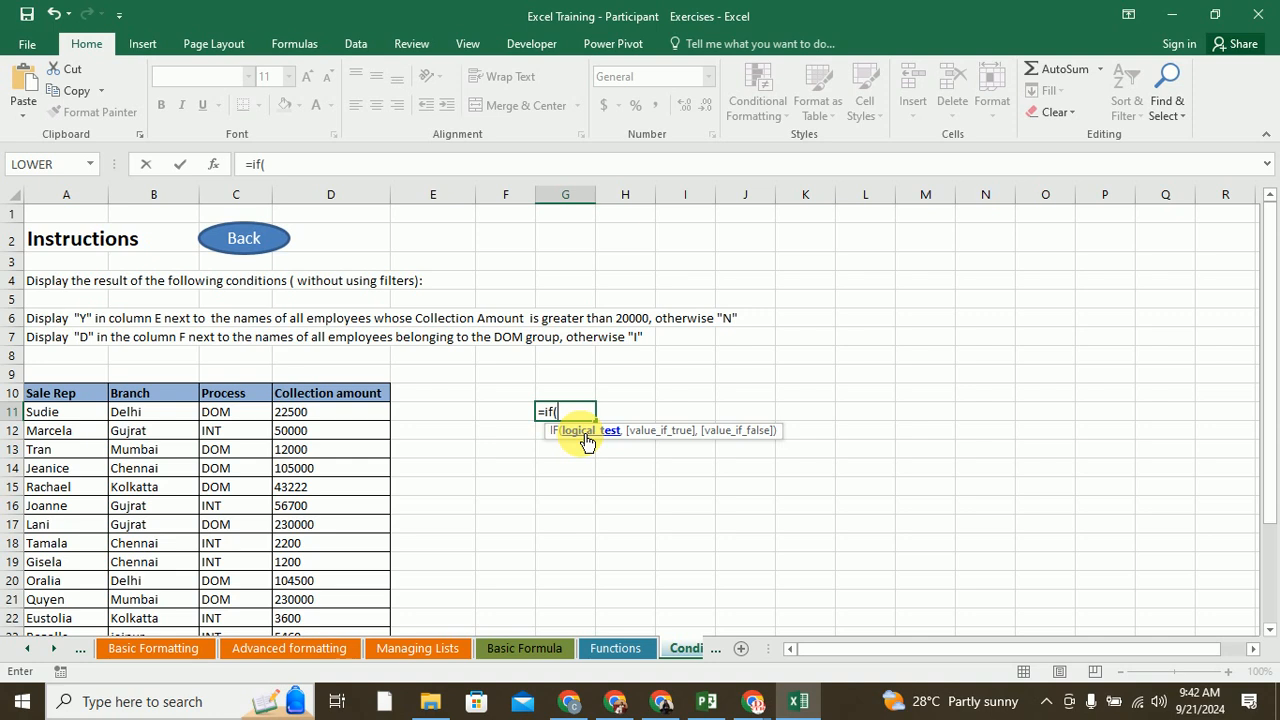
click(338, 417)
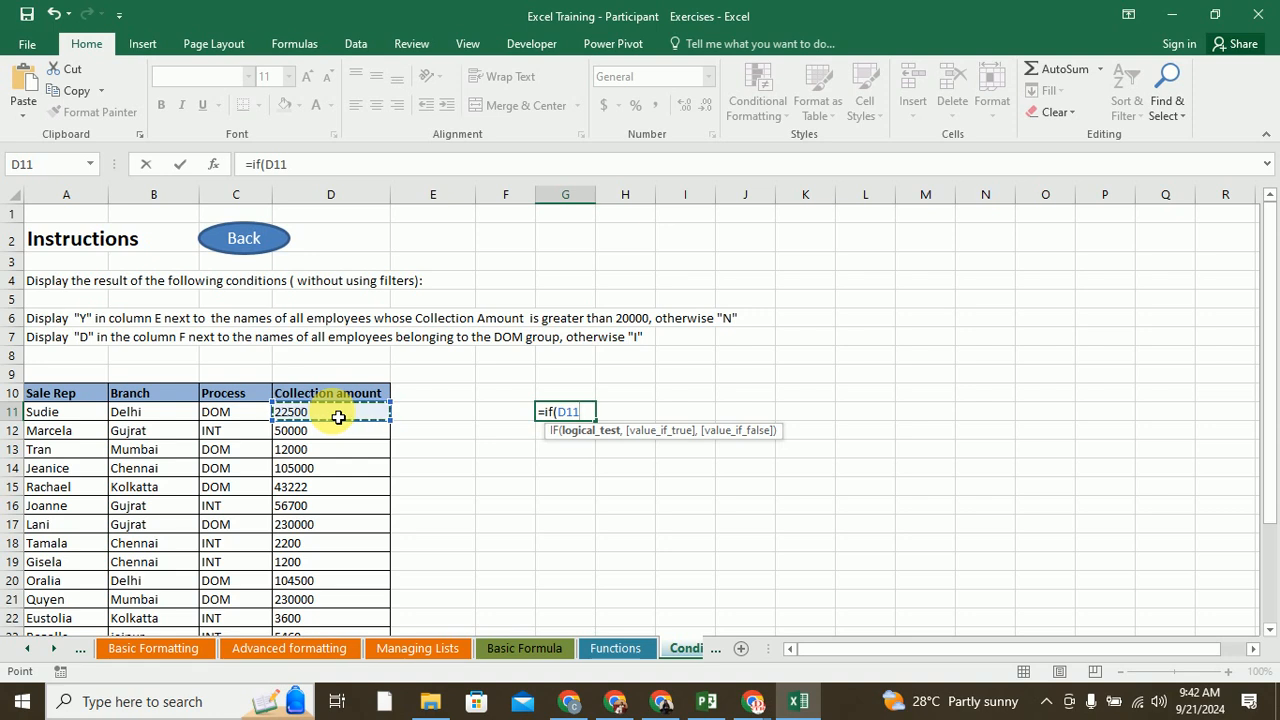
text(>20000,"Y")
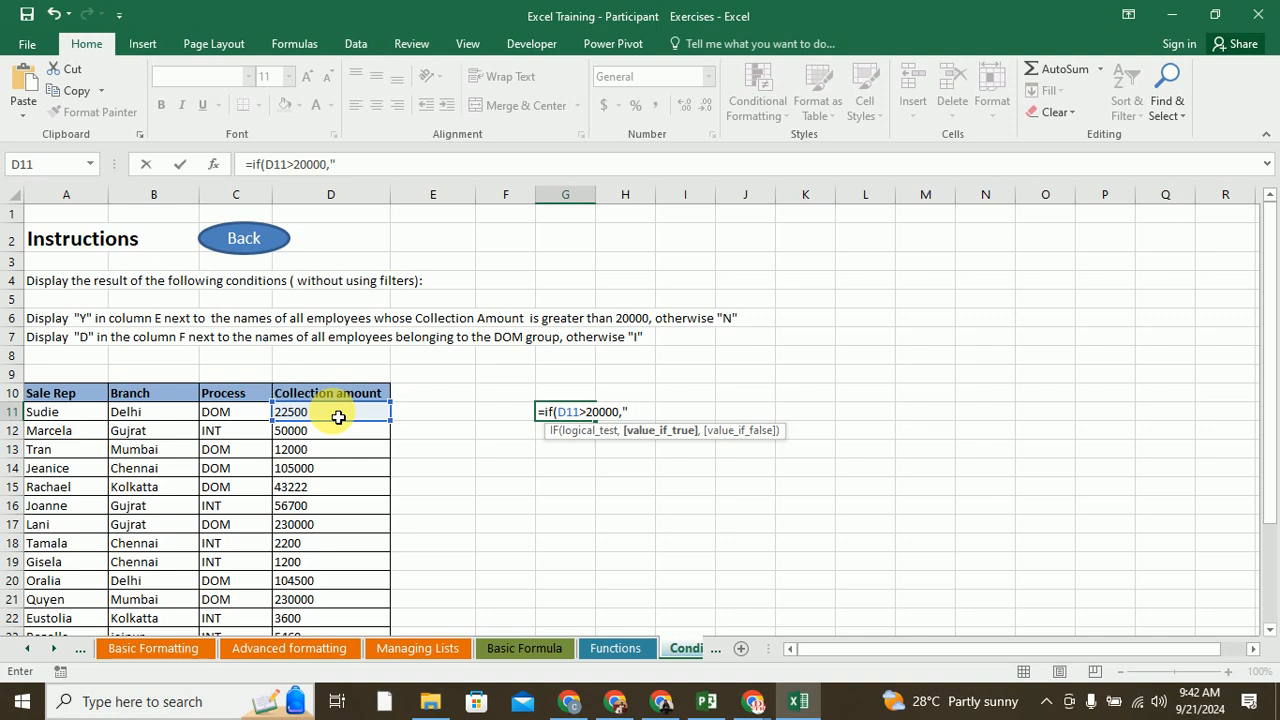
text(,"N"))
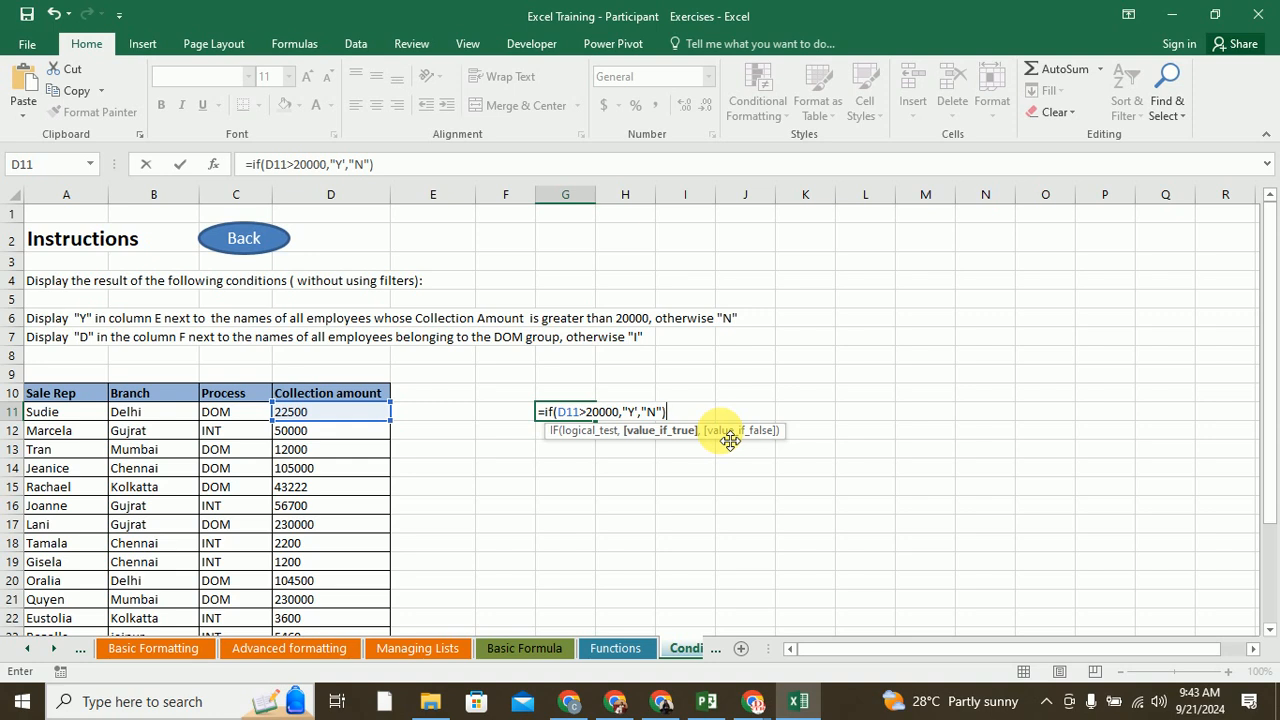
key(Return)
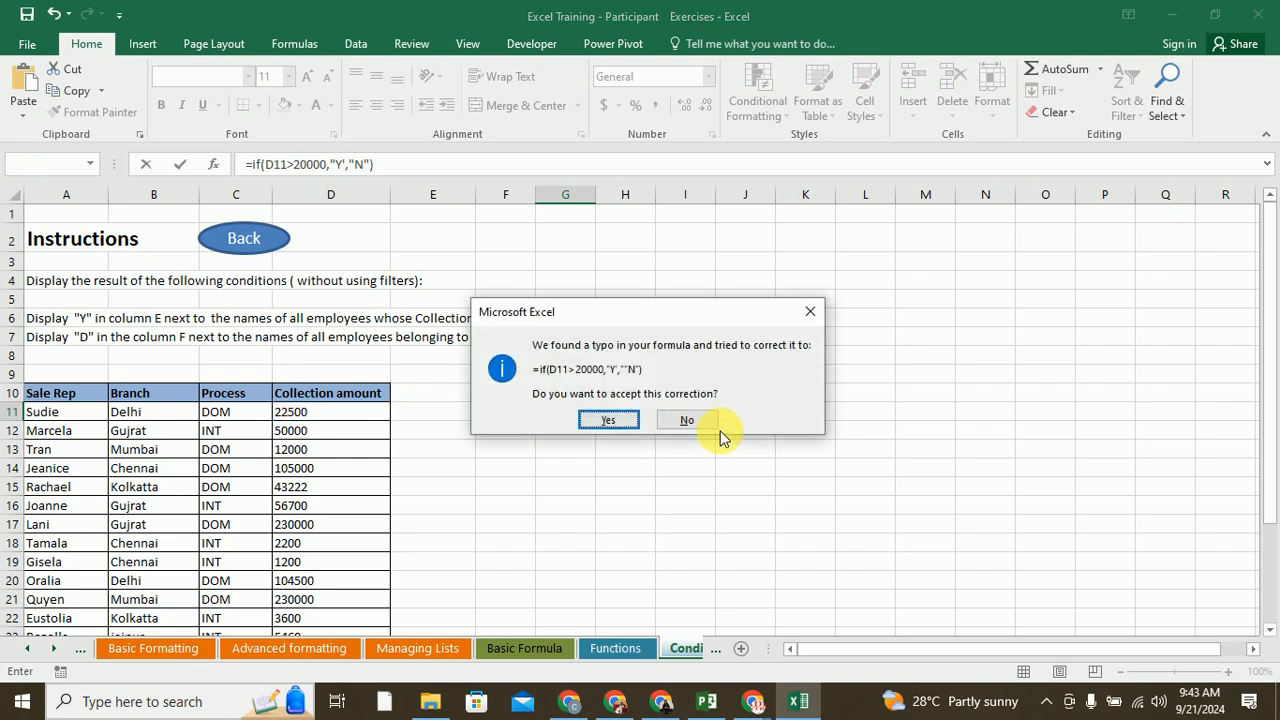
click(607, 420)
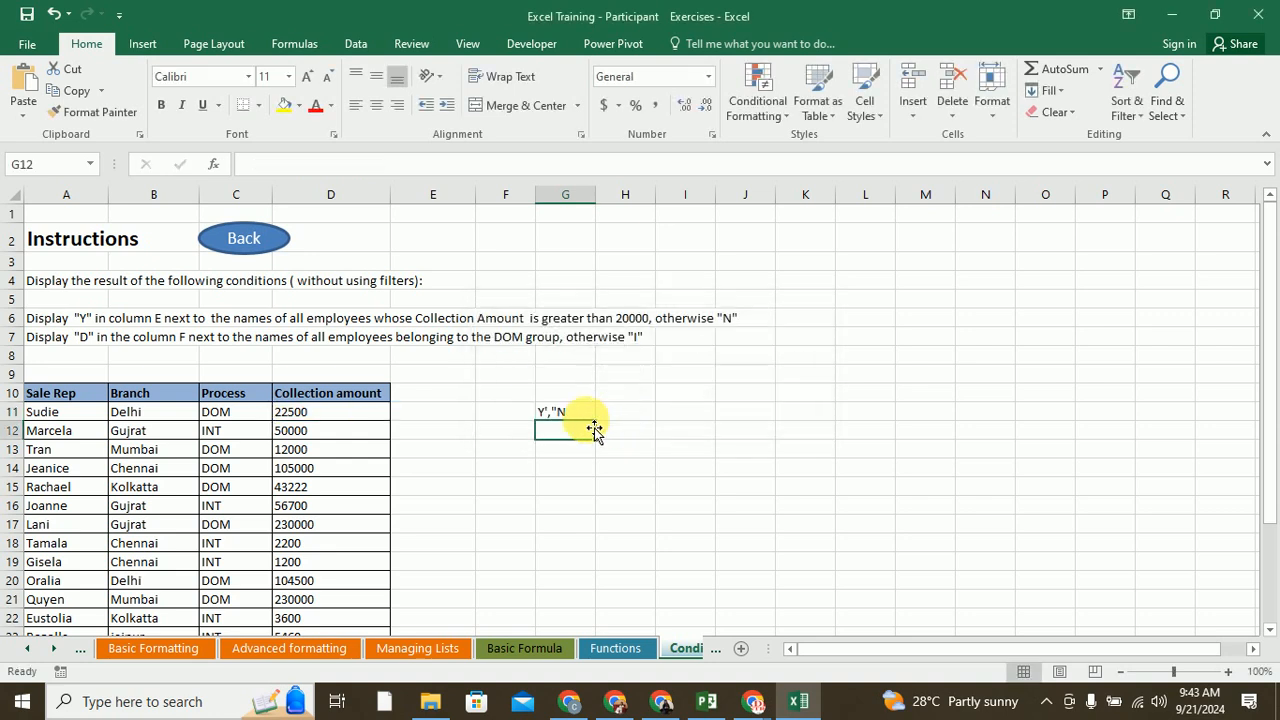
- Put quotation marks around 20000 in the IF formula in G11
double_click(590, 416)
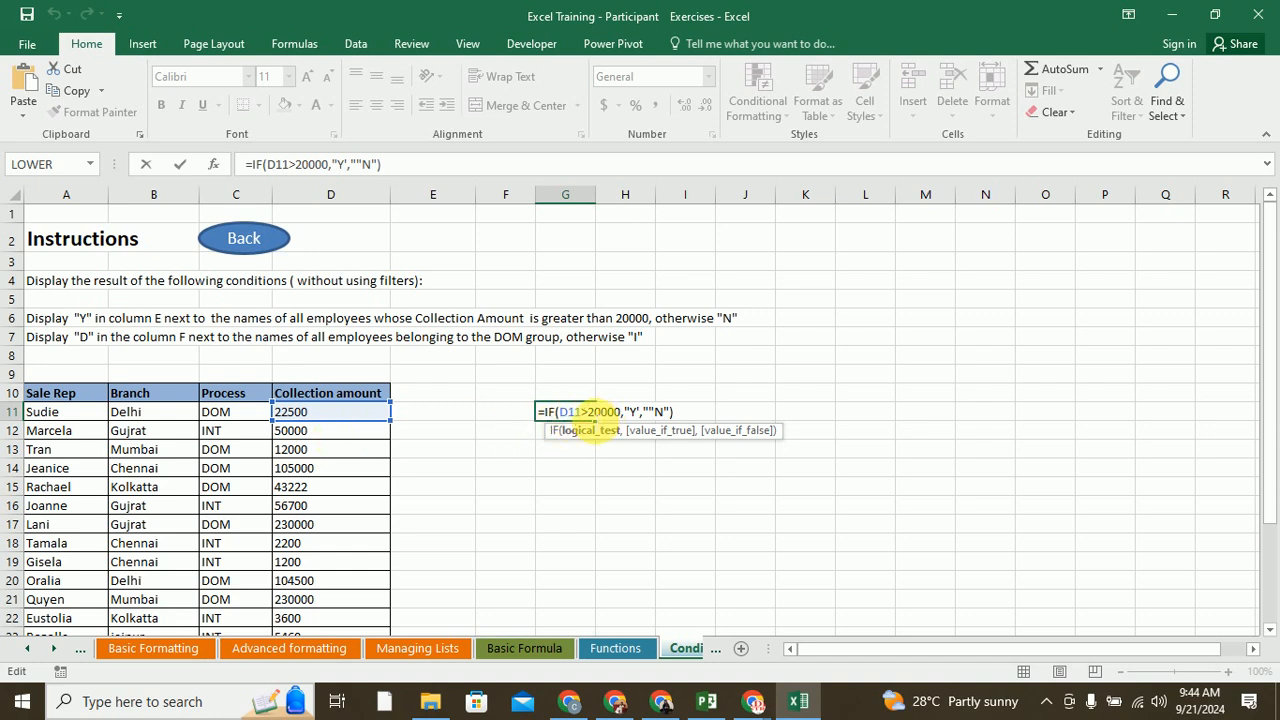
click(589, 412)
text(")
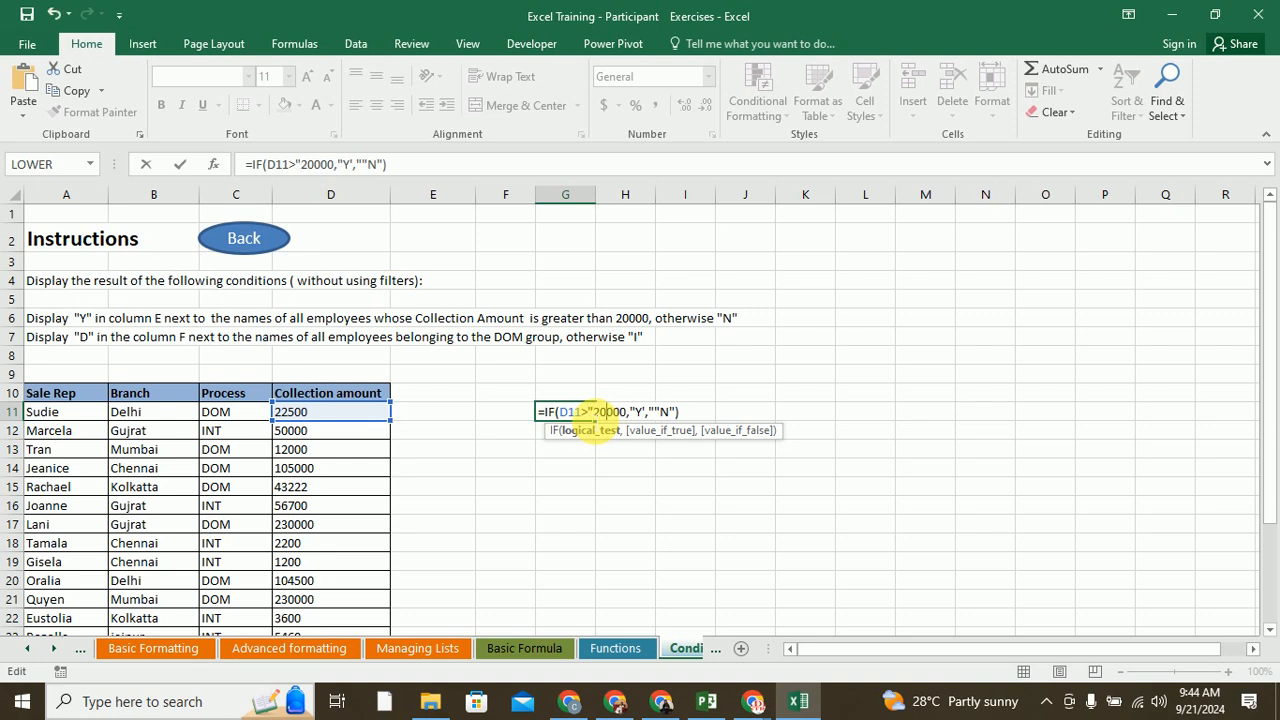
text(")
key(Return)
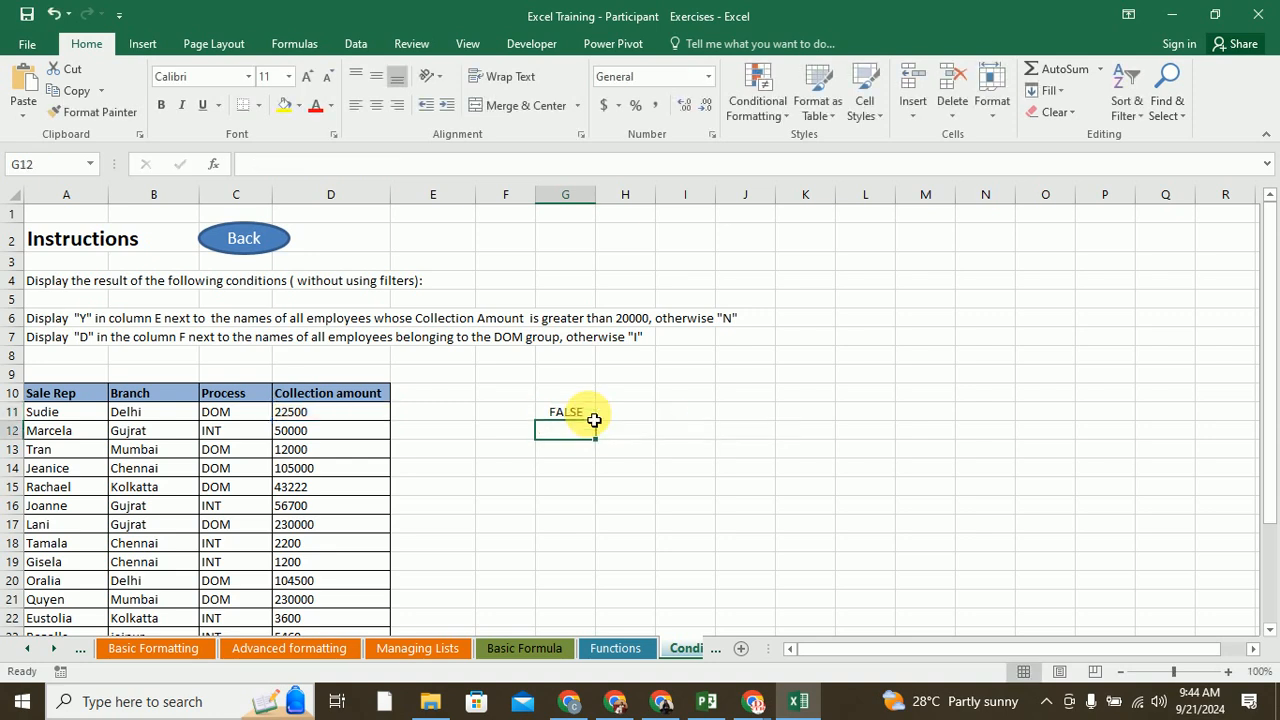
- Reopen the IF formula in G11 and remove the quotation marks around 20000, keeping the comma after it
click(580, 414)
double_click(584, 415)
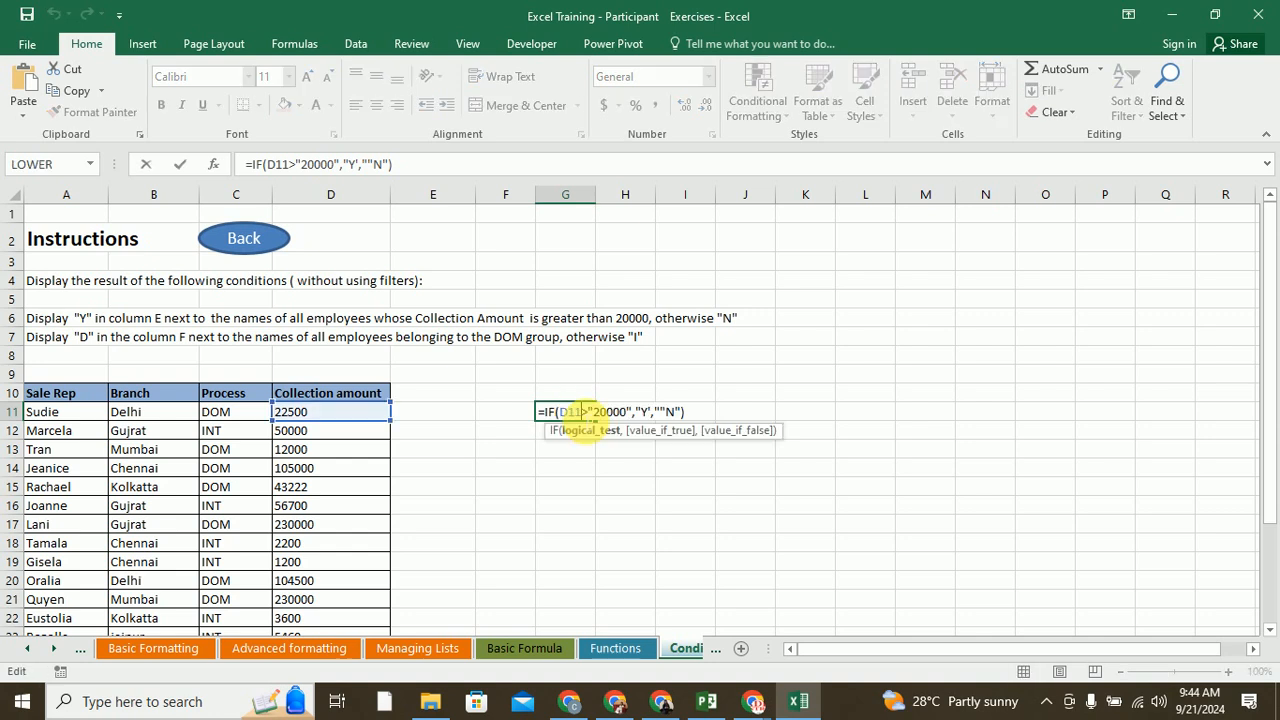
click(597, 414)
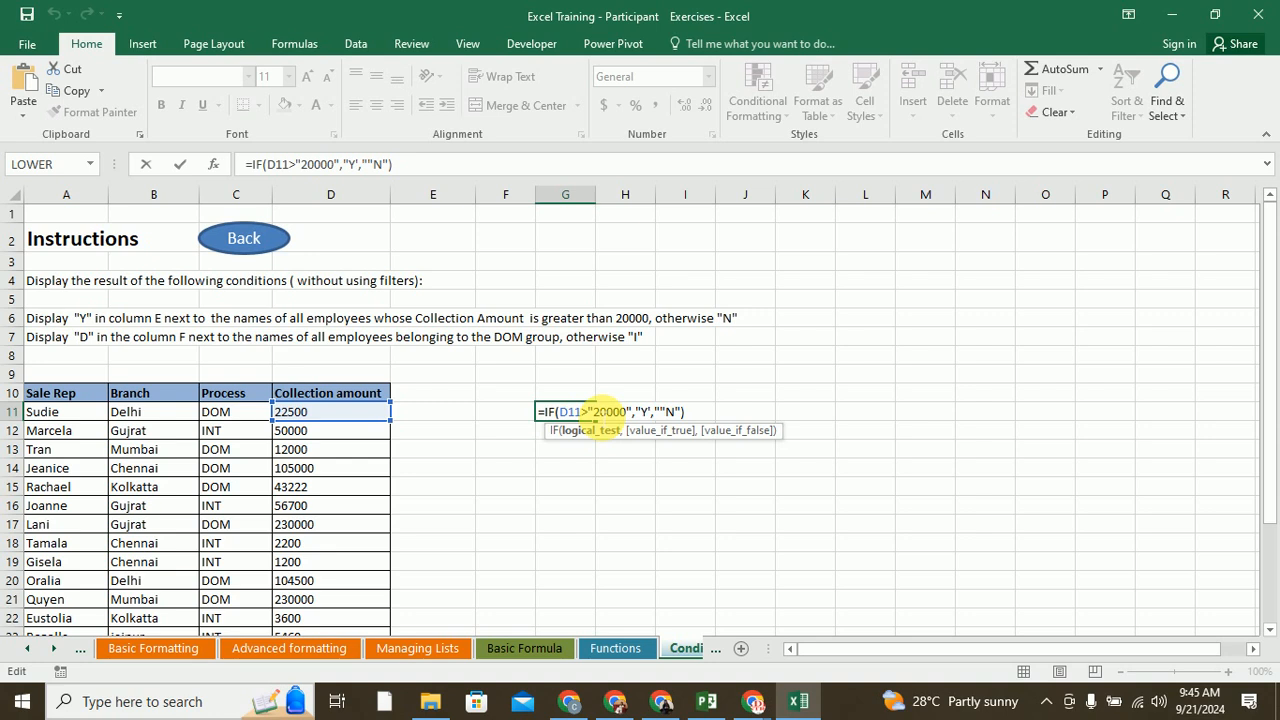
click(595, 411)
key(BackSpace)
key(Right)
key(Right)
key(Delete)
key(Delete)
text(,)
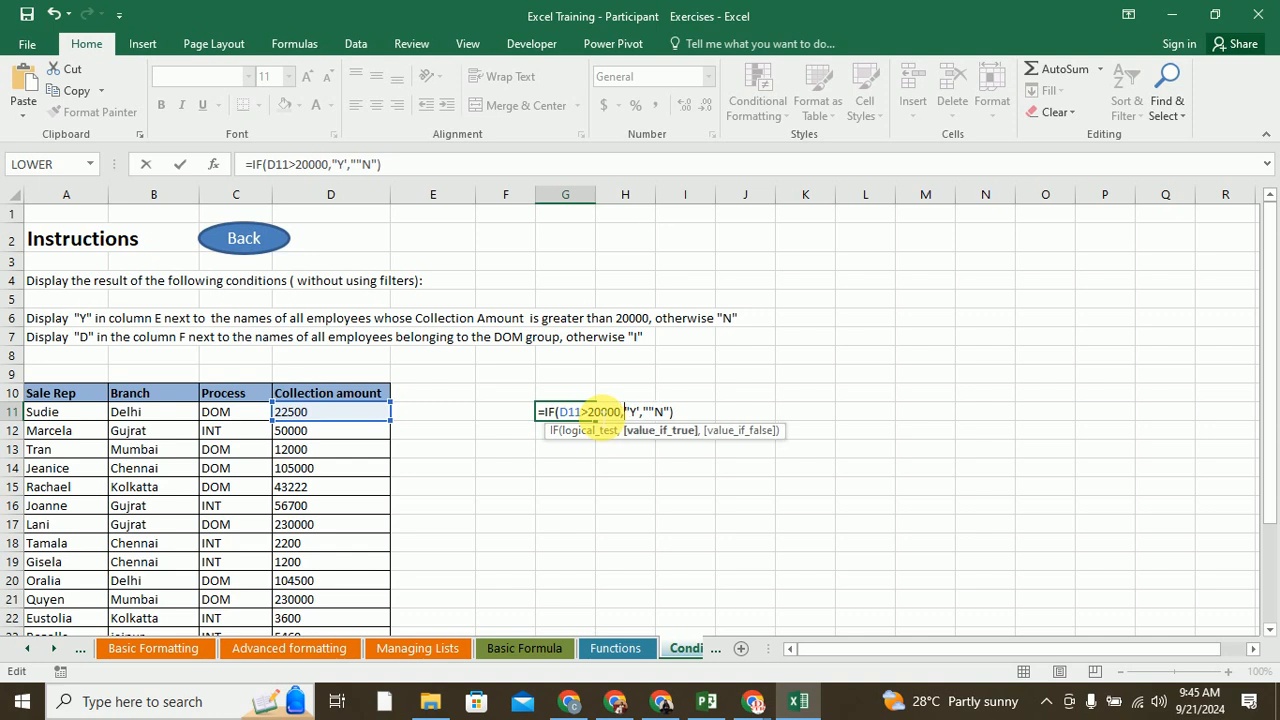
- Try semicolons instead of commas as the argument separators in G11's IF formula
key(BackSpace)
key(Delete)
text(;")
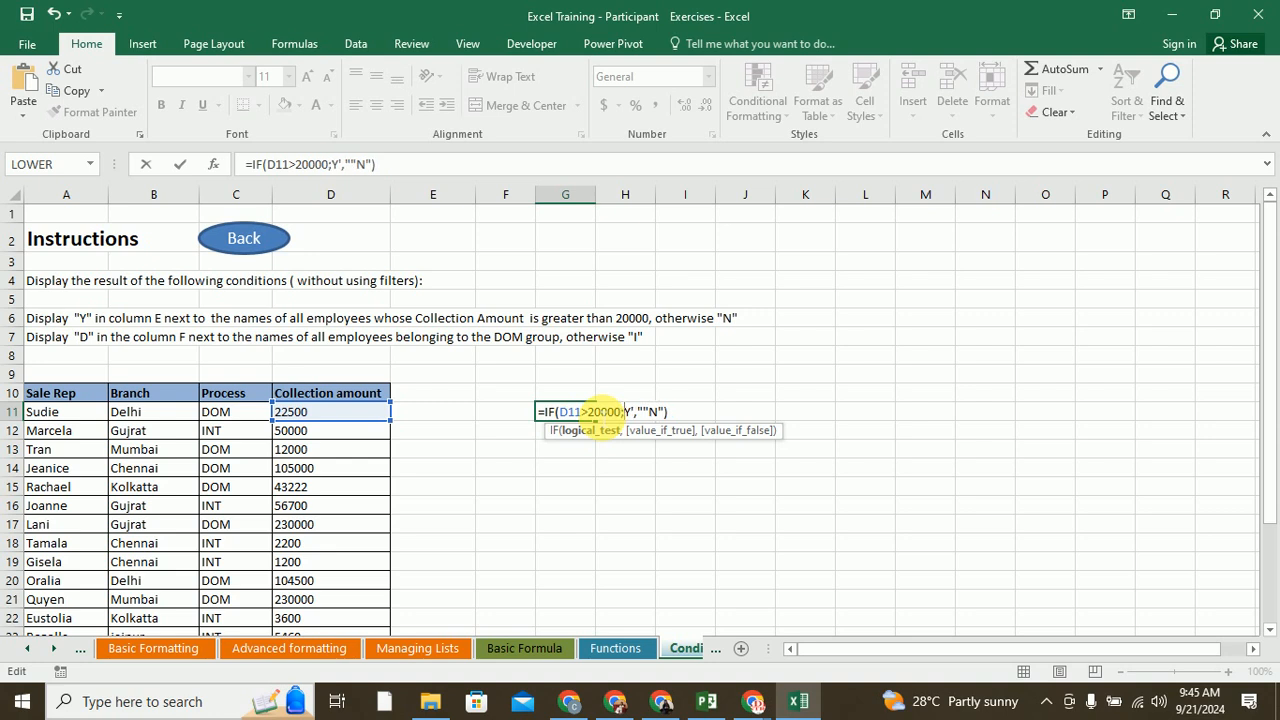
key(BackSpace)
key(Delete)
text(";)
key(Return)
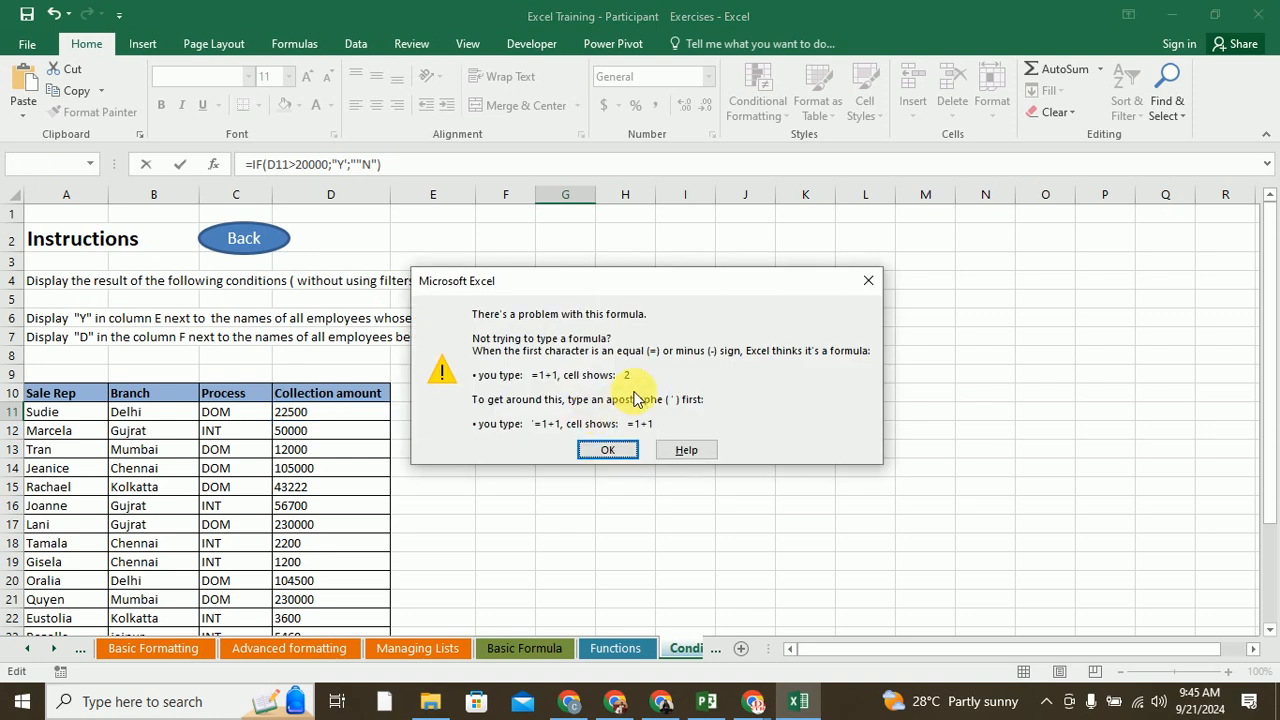
click(607, 449)
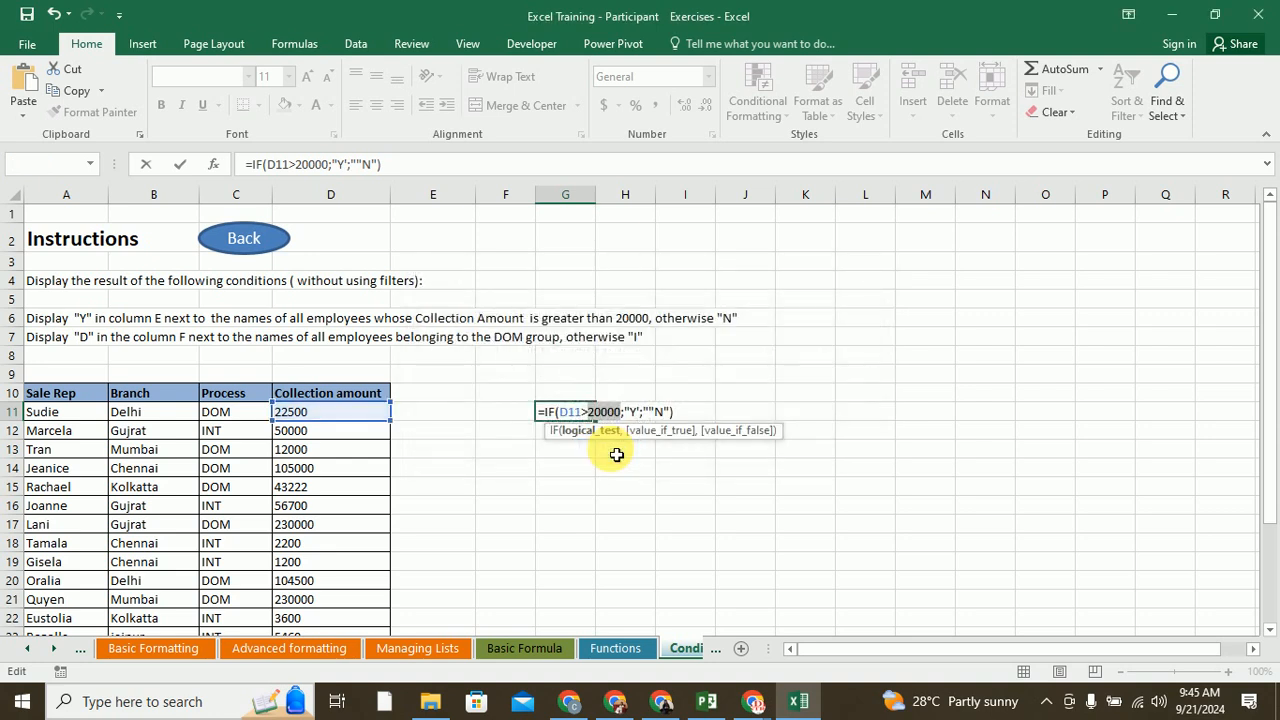
- Restore commas as the argument separators in G11's IF formula so it reads =IF(D11>20000,"Y","N")
key(Right)
key(BackSpace)
text(,)
key(Right)
key(Right)
key(Right)
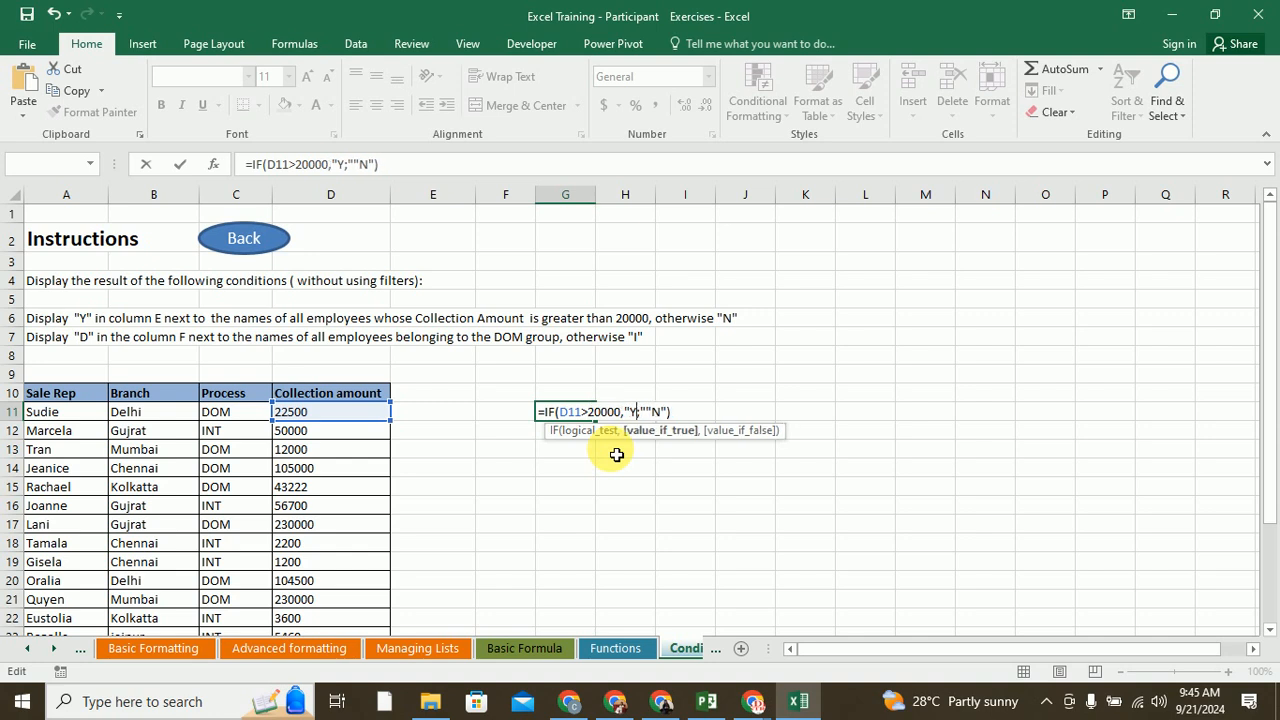
text(,)
key(Delete)
key(Delete)
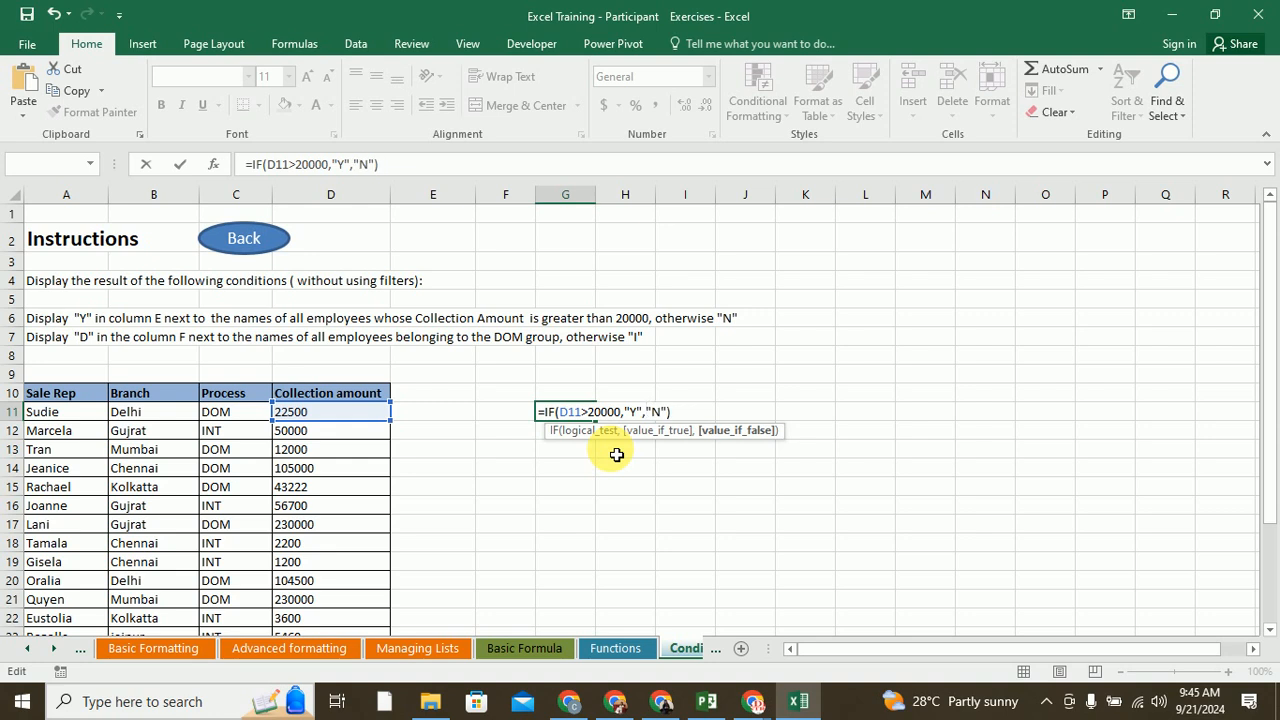
key(Return)
- Review the logical test, value-if-true and value-if-false arguments of the IF formula in G11
click(563, 418)
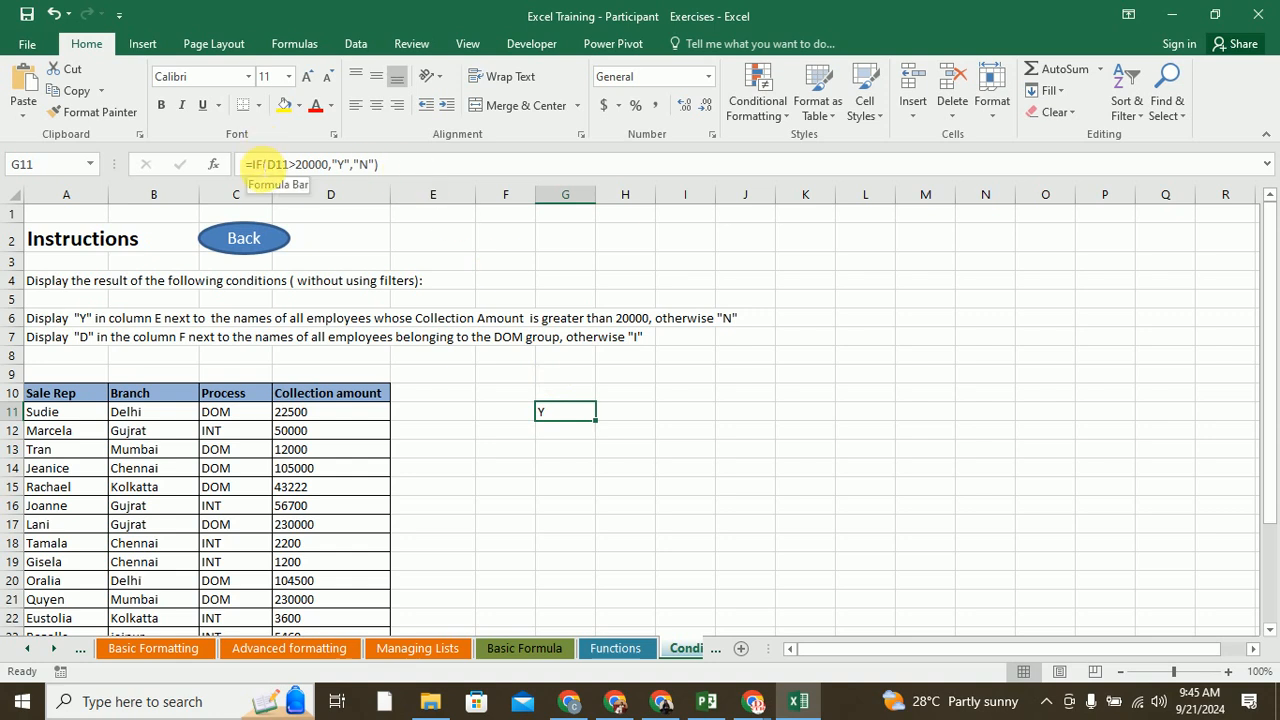
click(257, 166)
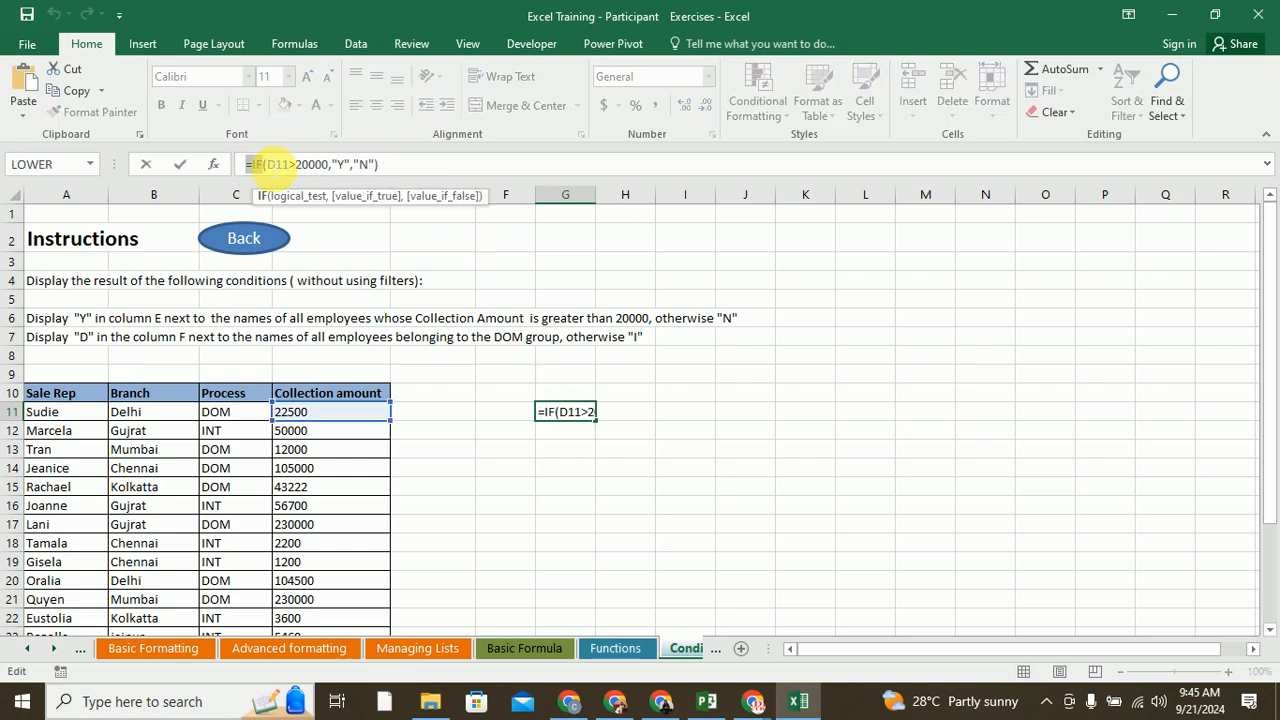
drag(268, 165, 326, 166)
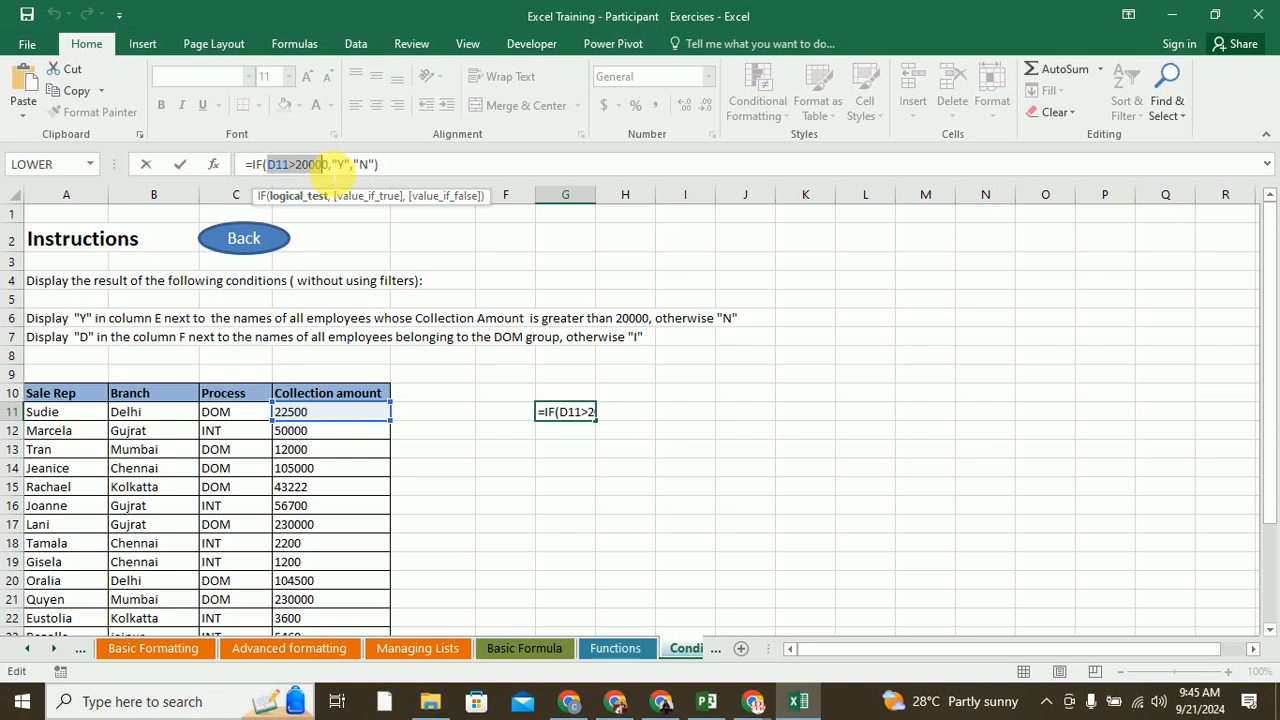
click(330, 166)
drag(266, 164, 343, 170)
click(341, 166)
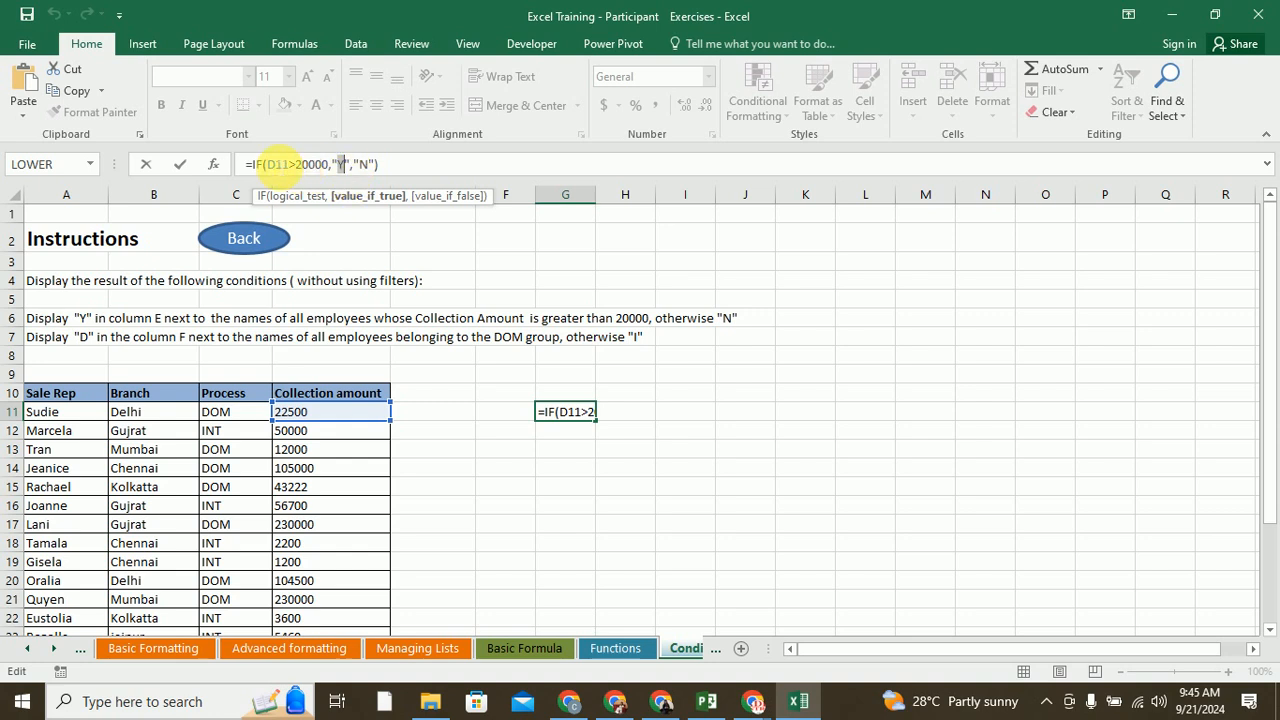
click(364, 165)
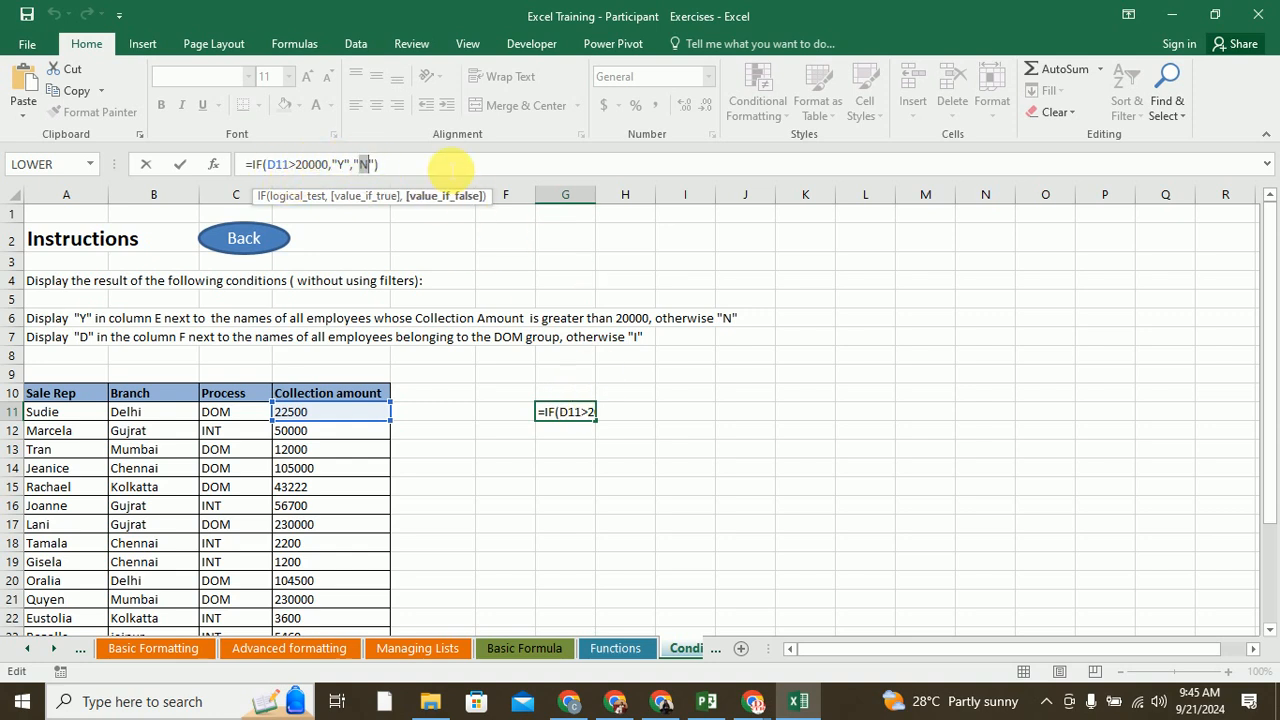
click(450, 168)
click(699, 416)
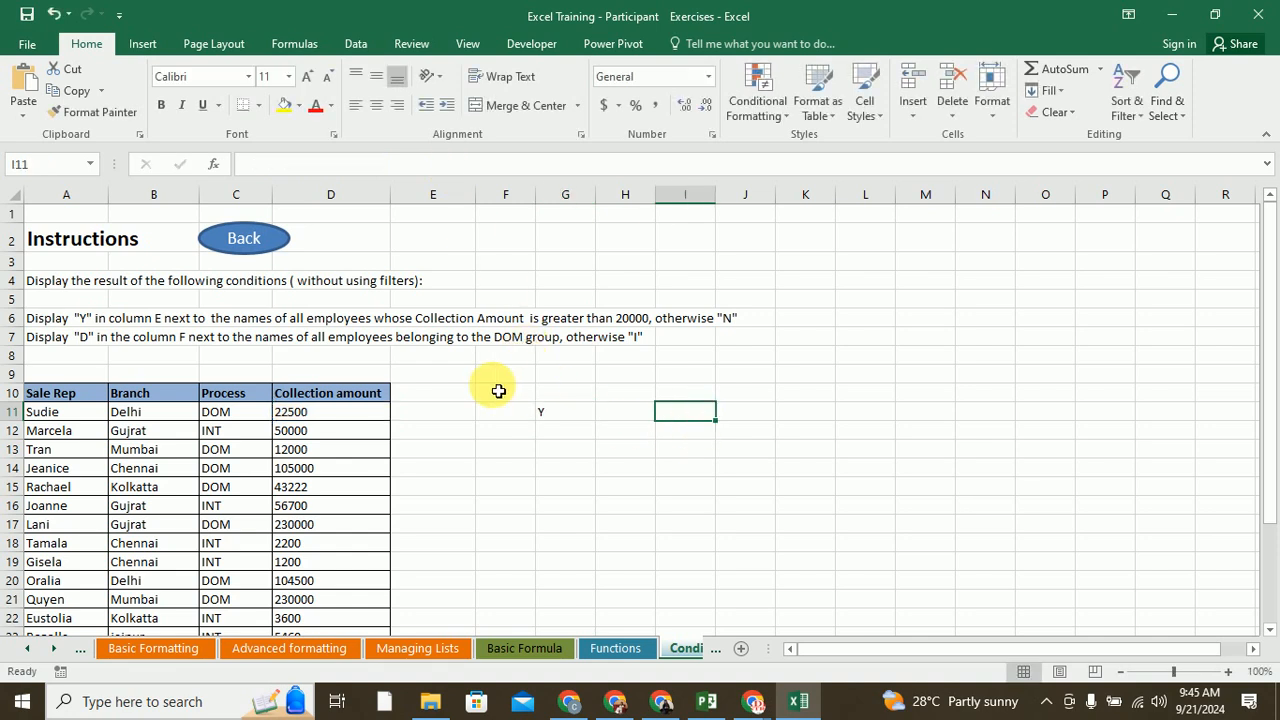
- Enter an IF formula in G12 that tests D12>20000 and returns "Y" if true, otherwise "N"
scroll(340, 422, down, 1)
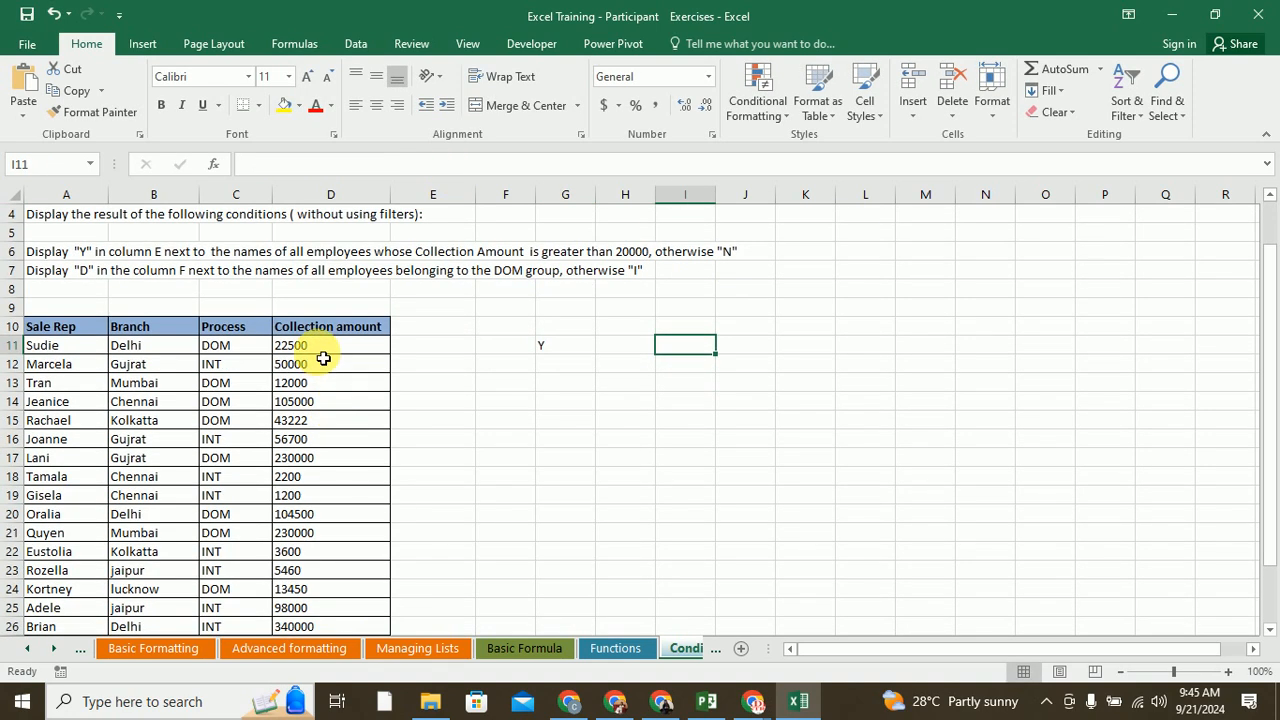
scroll(308, 465, down, 2)
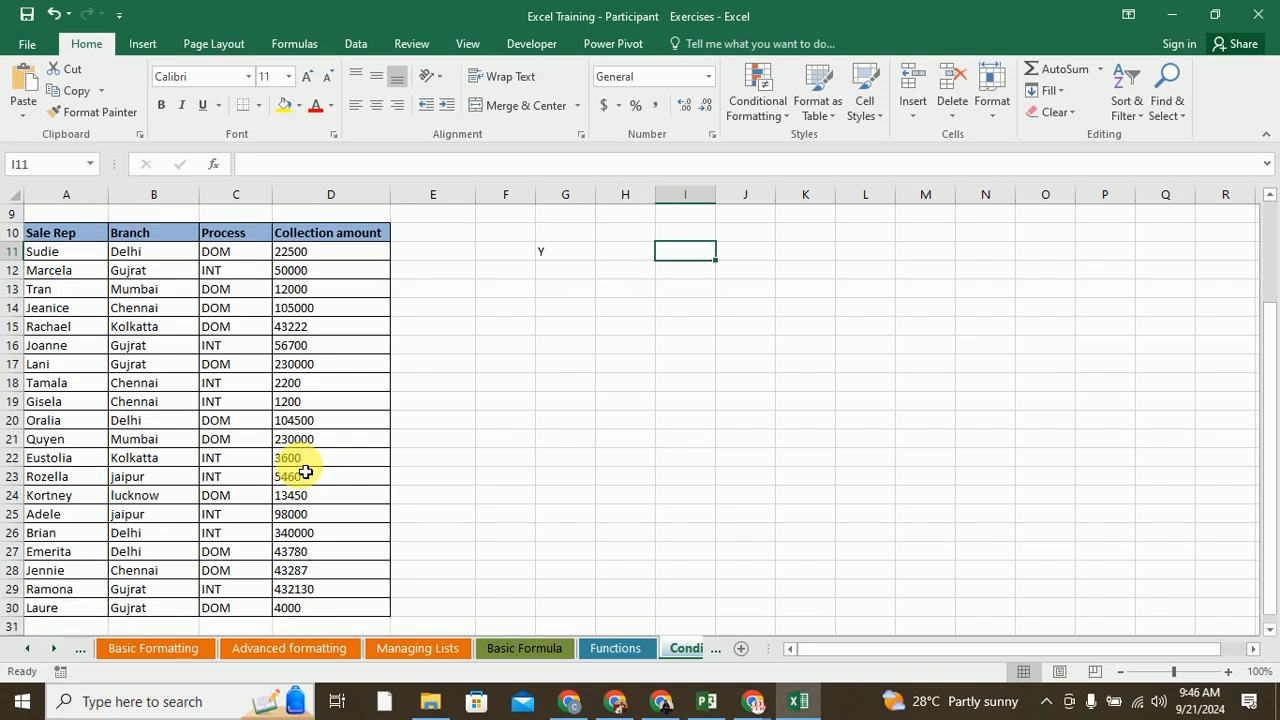
click(566, 259)
text(=if)
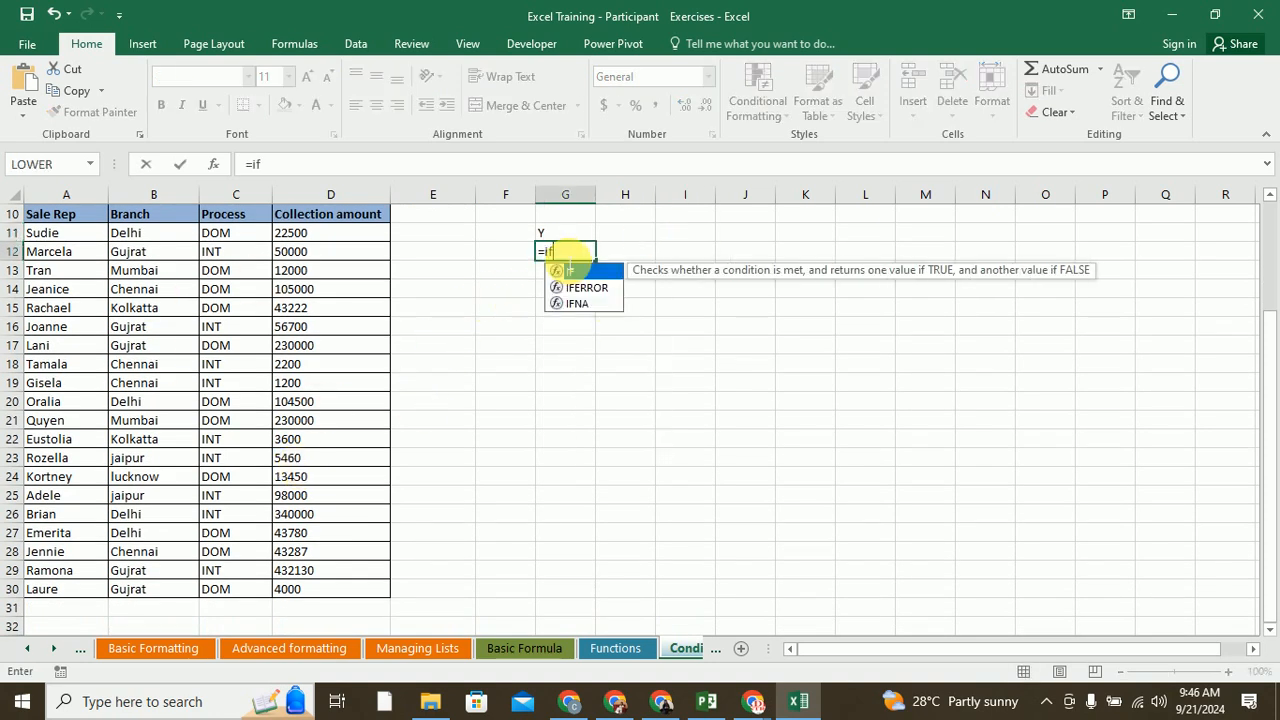
text(()
click(366, 253)
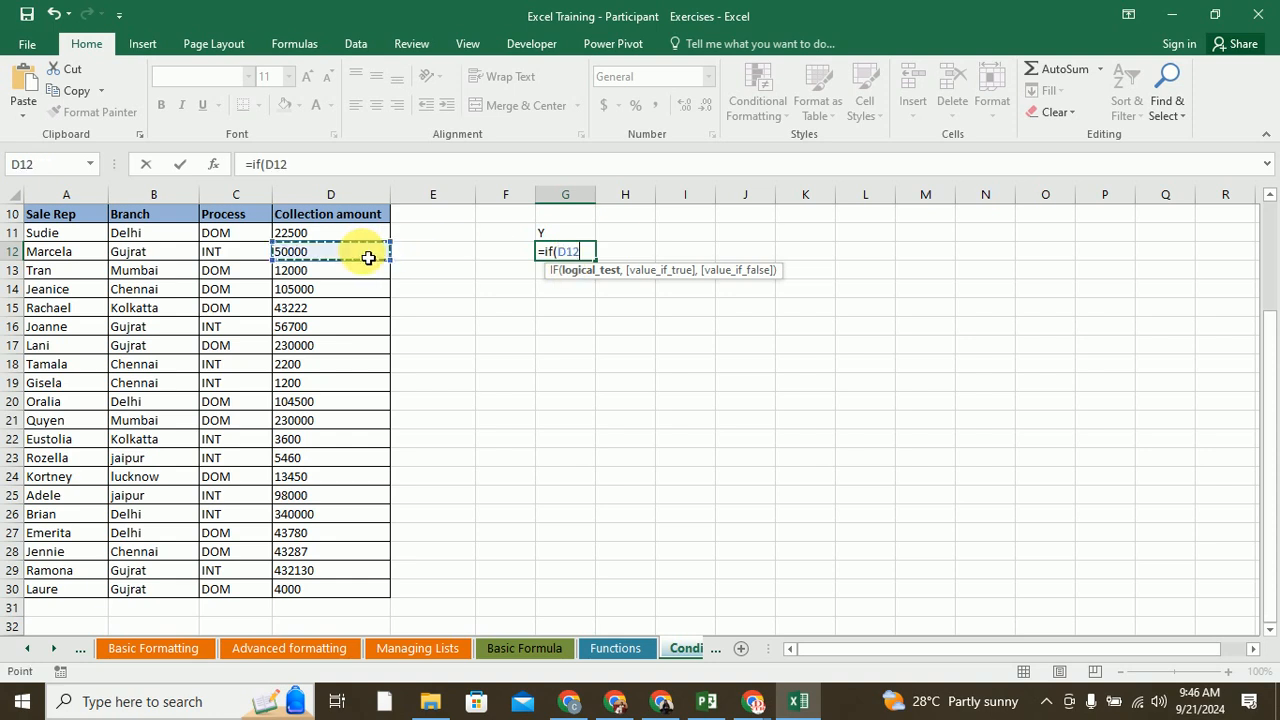
text(>20000)
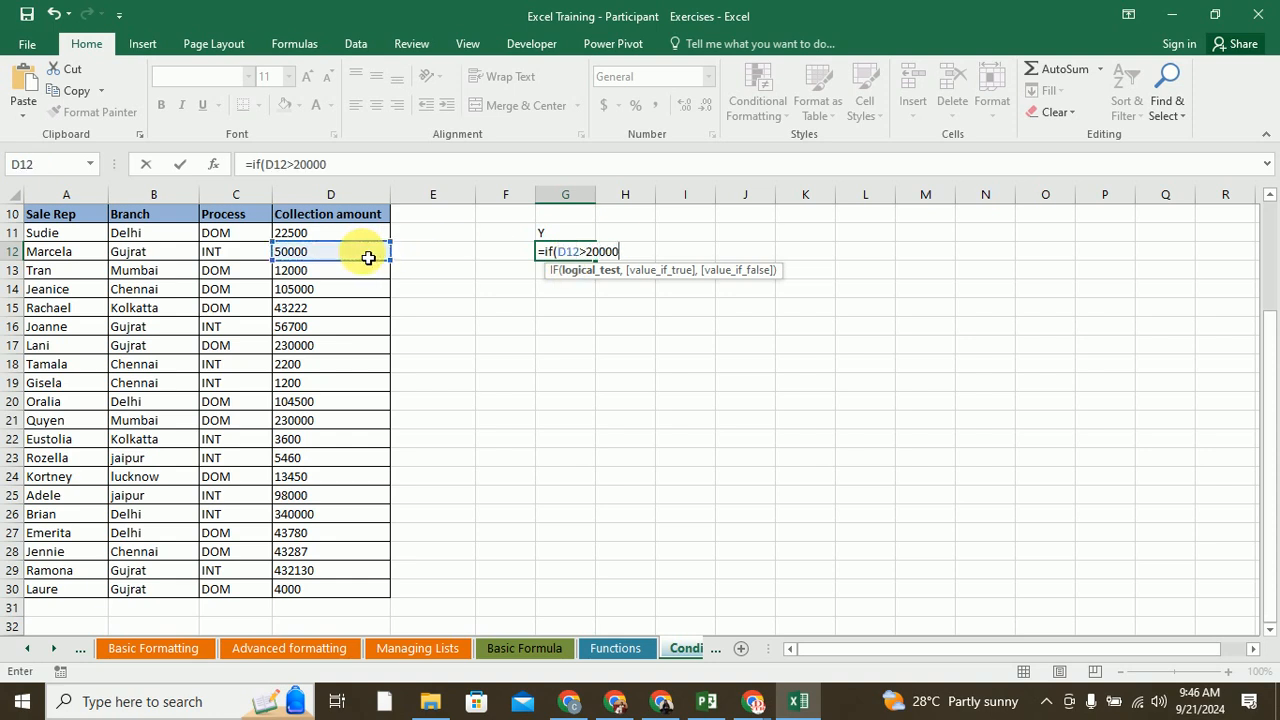
text(,"Y)
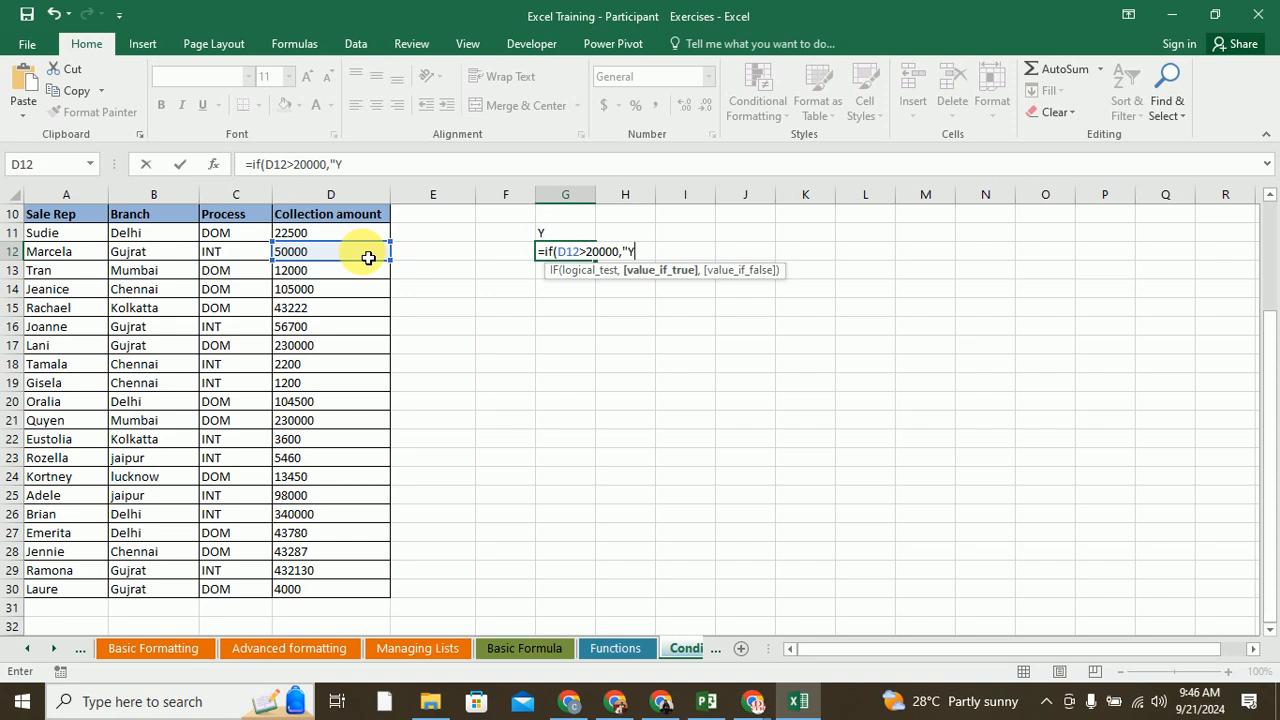
text(","N"))
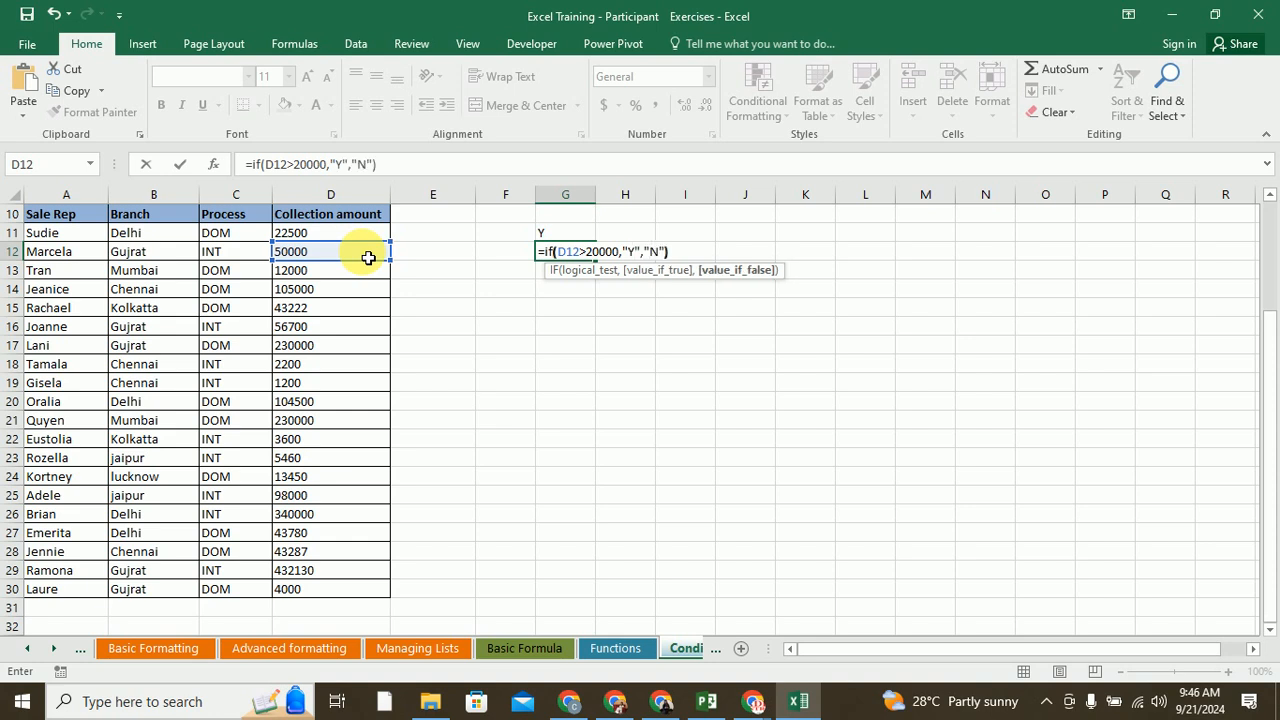
key(Return)
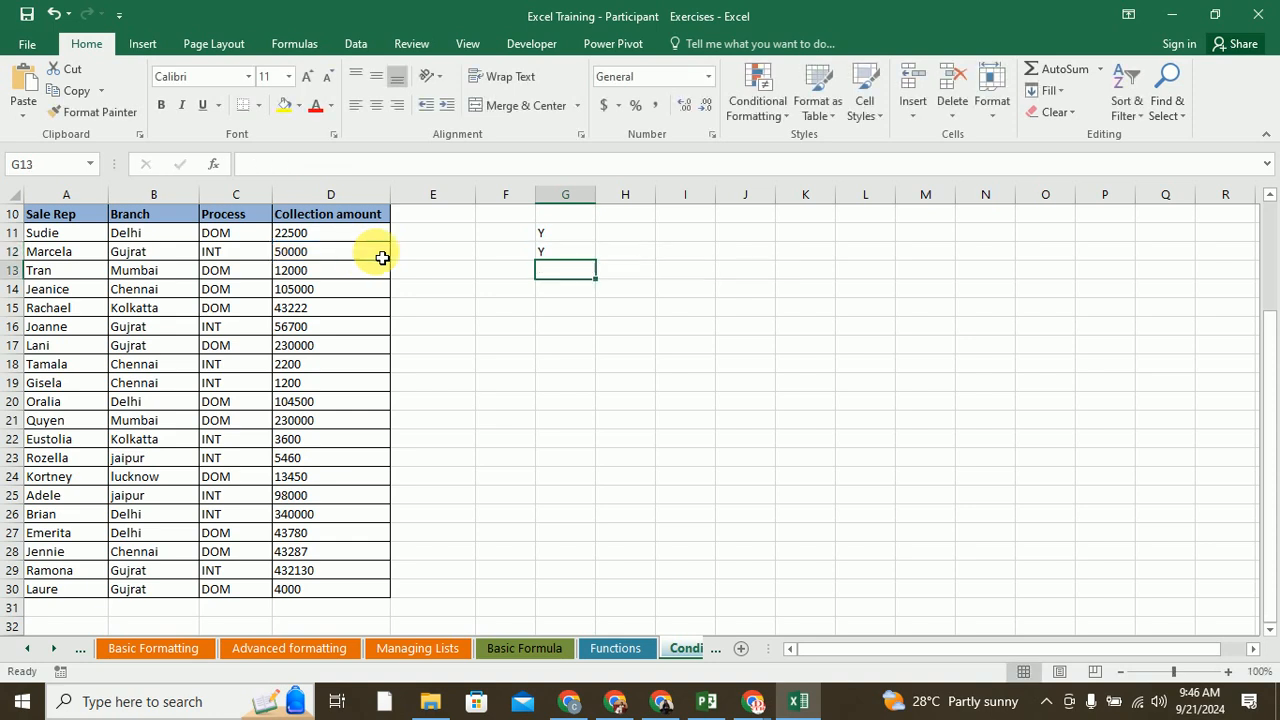
- Fill the IF formula from G12 down to G18 and check the cell references in G13, G14 and G16
click(551, 255)
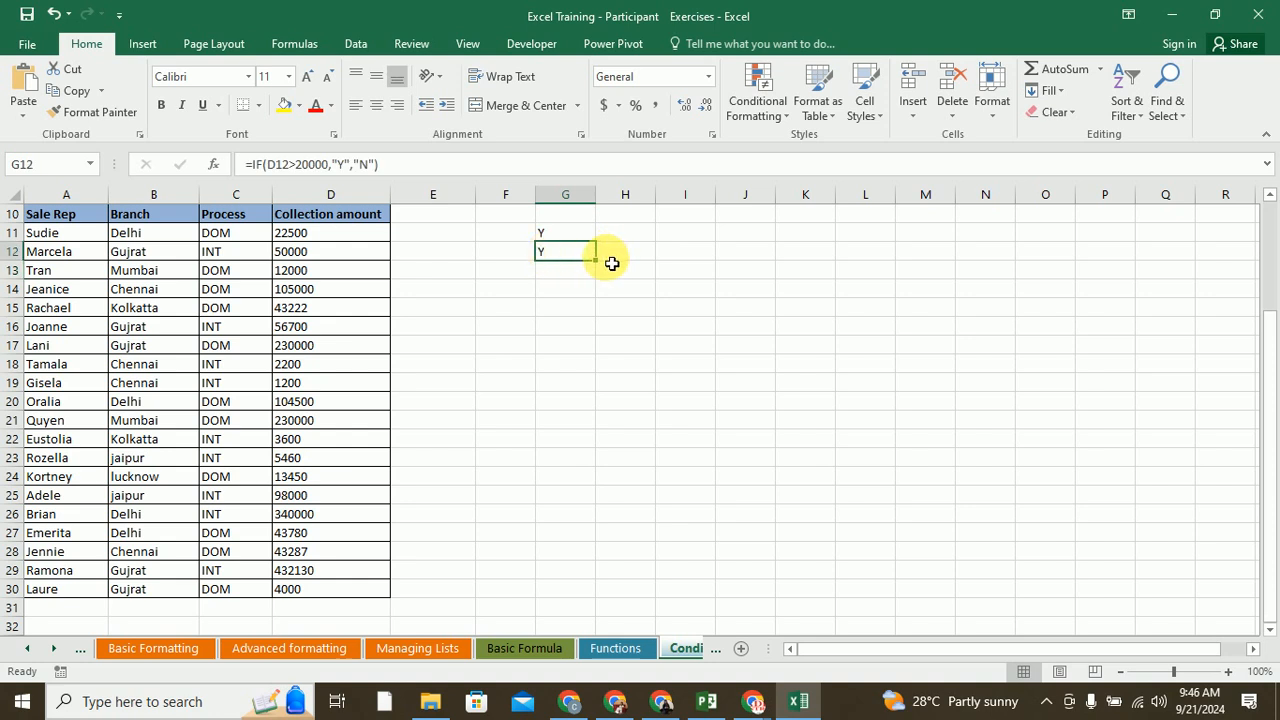
drag(602, 267, 601, 371)
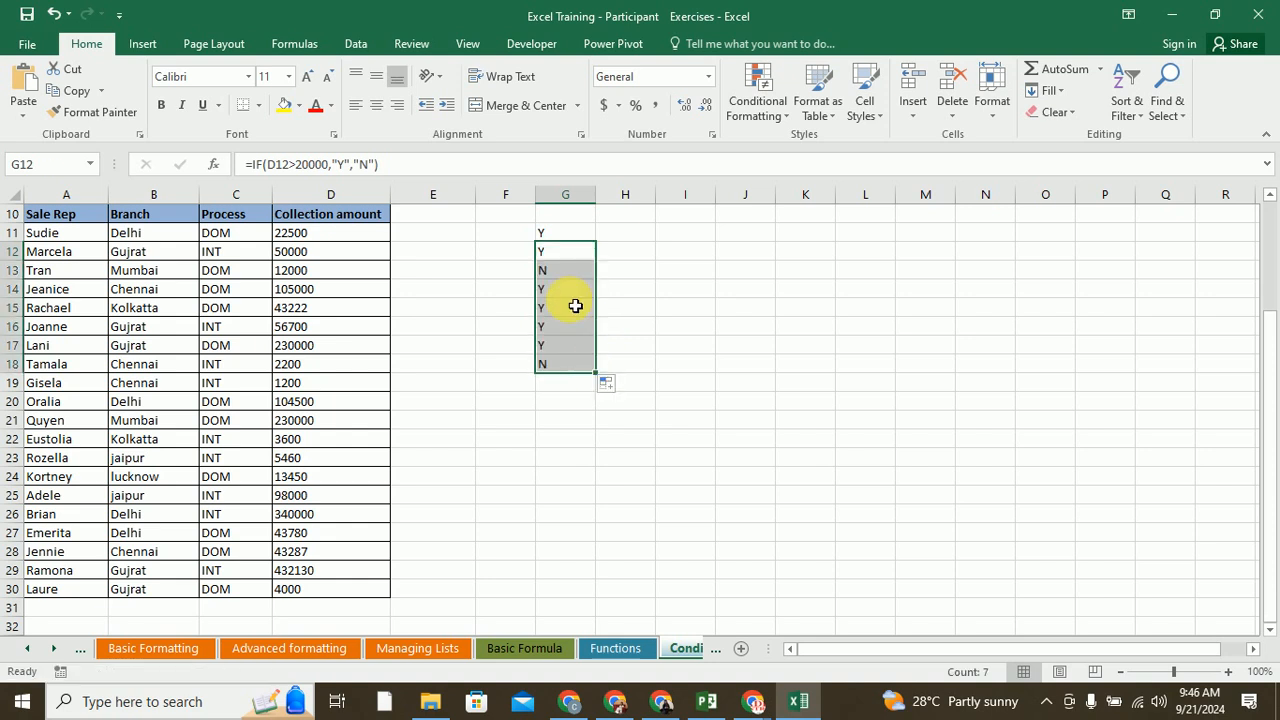
click(566, 274)
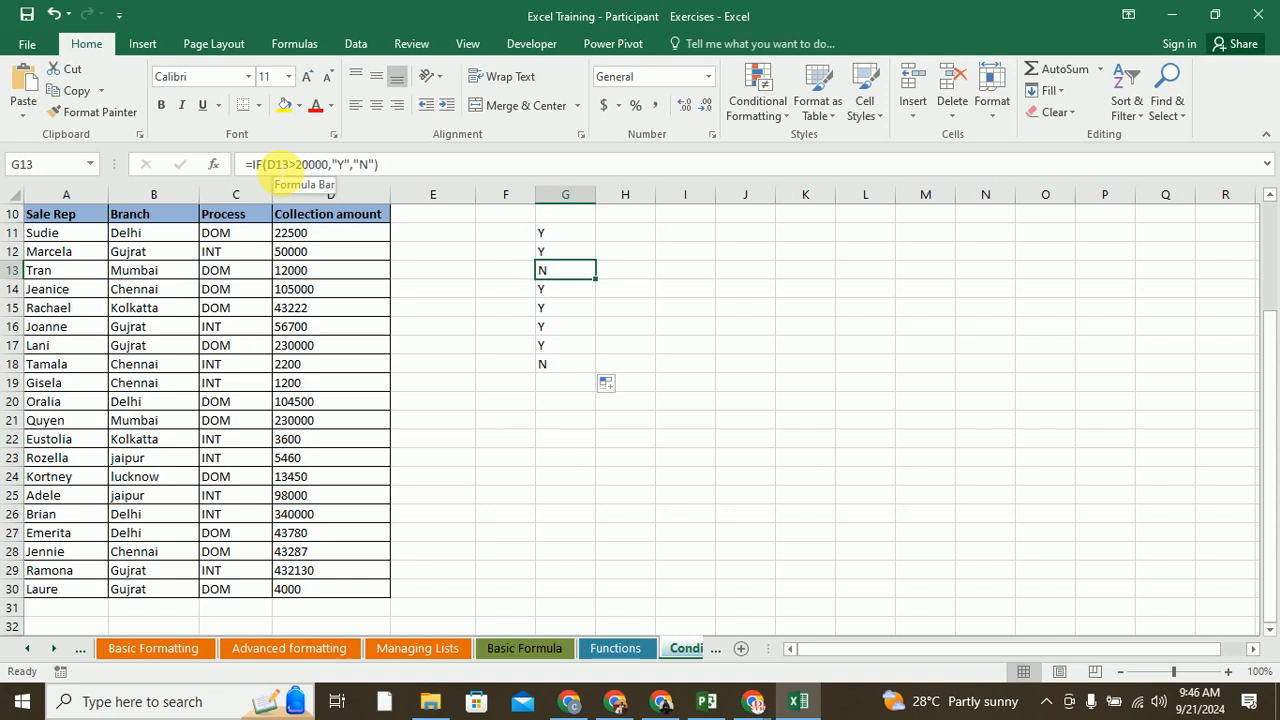
click(571, 296)
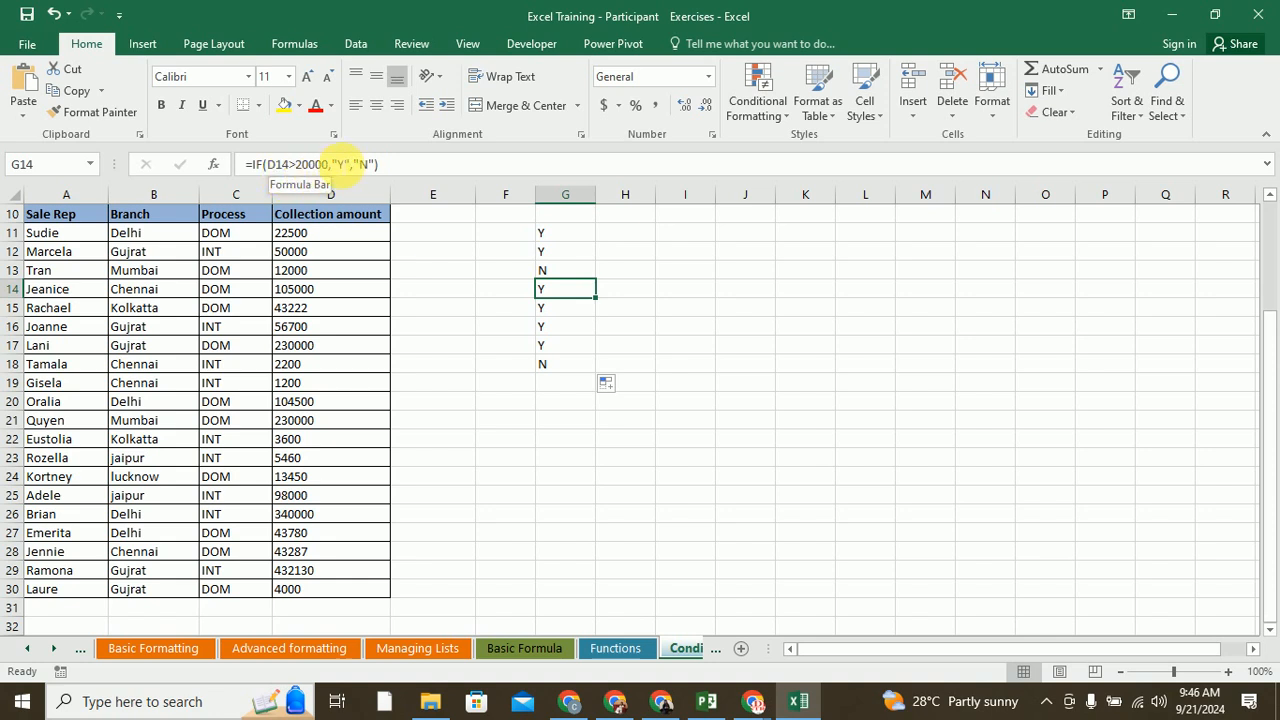
click(566, 327)
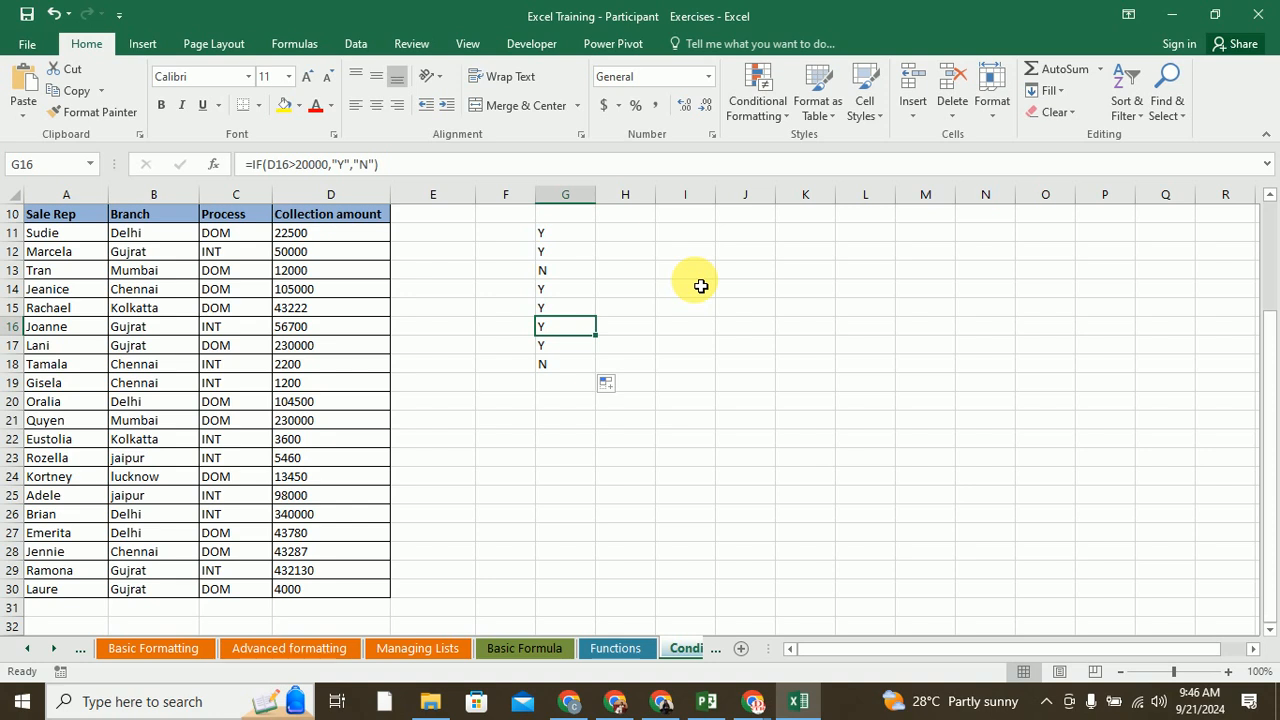
click(280, 168)
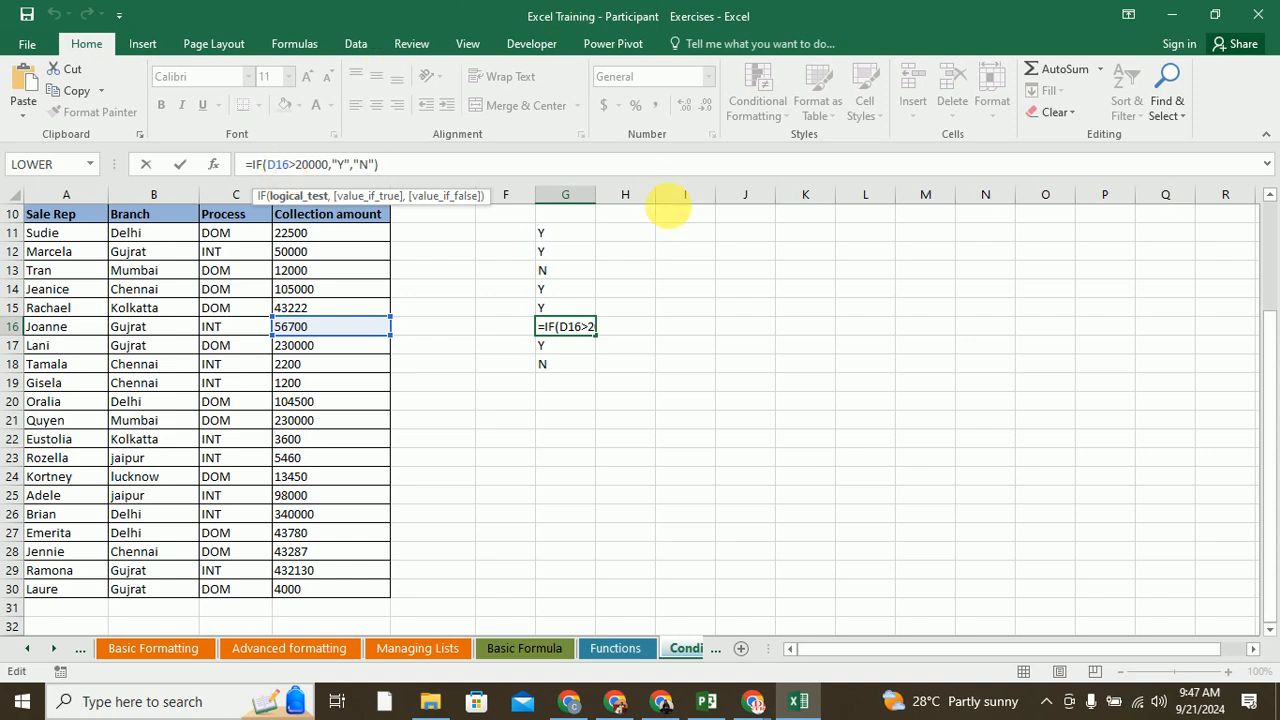
- Enter an IF formula in H11 that tests the absolute reference $D$11>20000 and returns "Y" or "N"
click(637, 232)
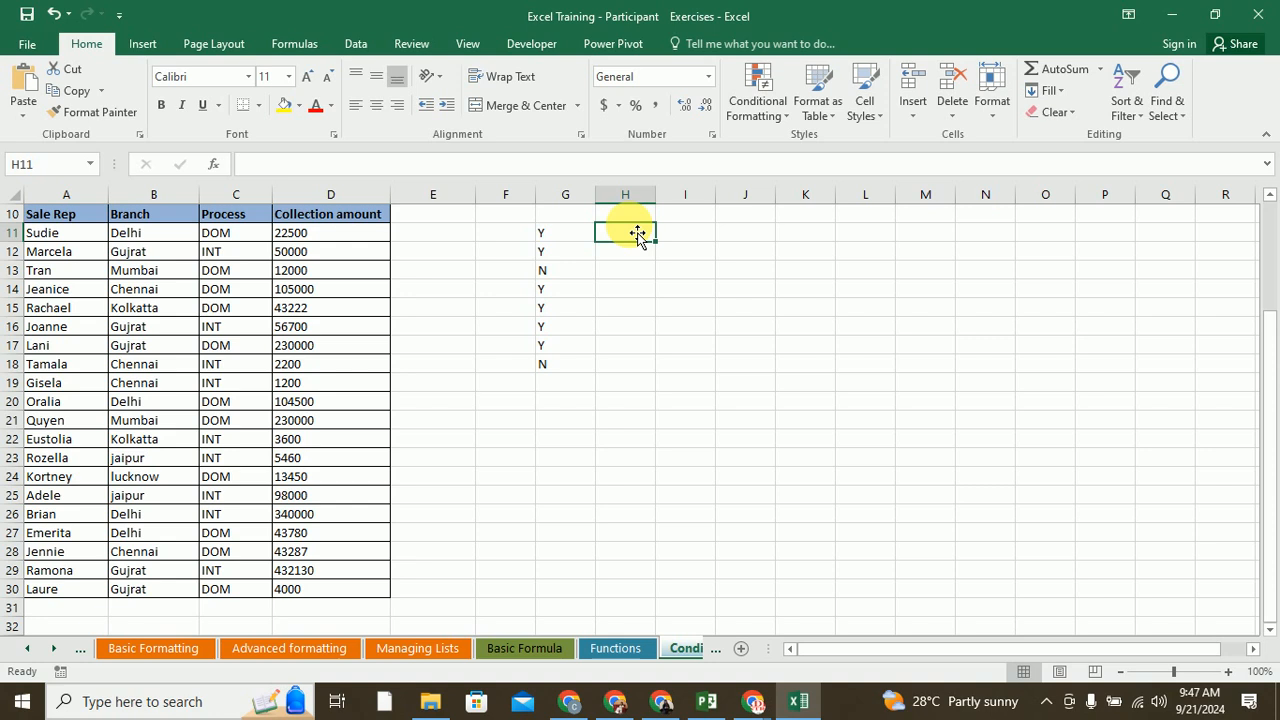
text(=if)
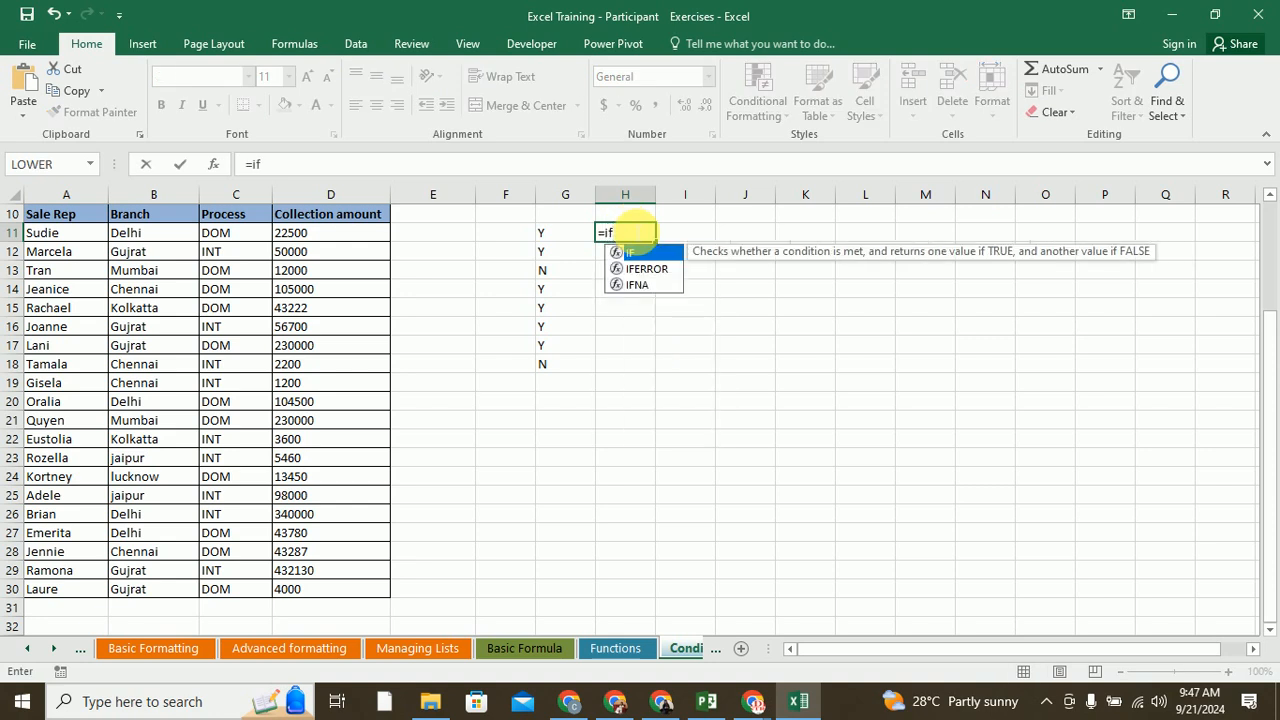
text(()
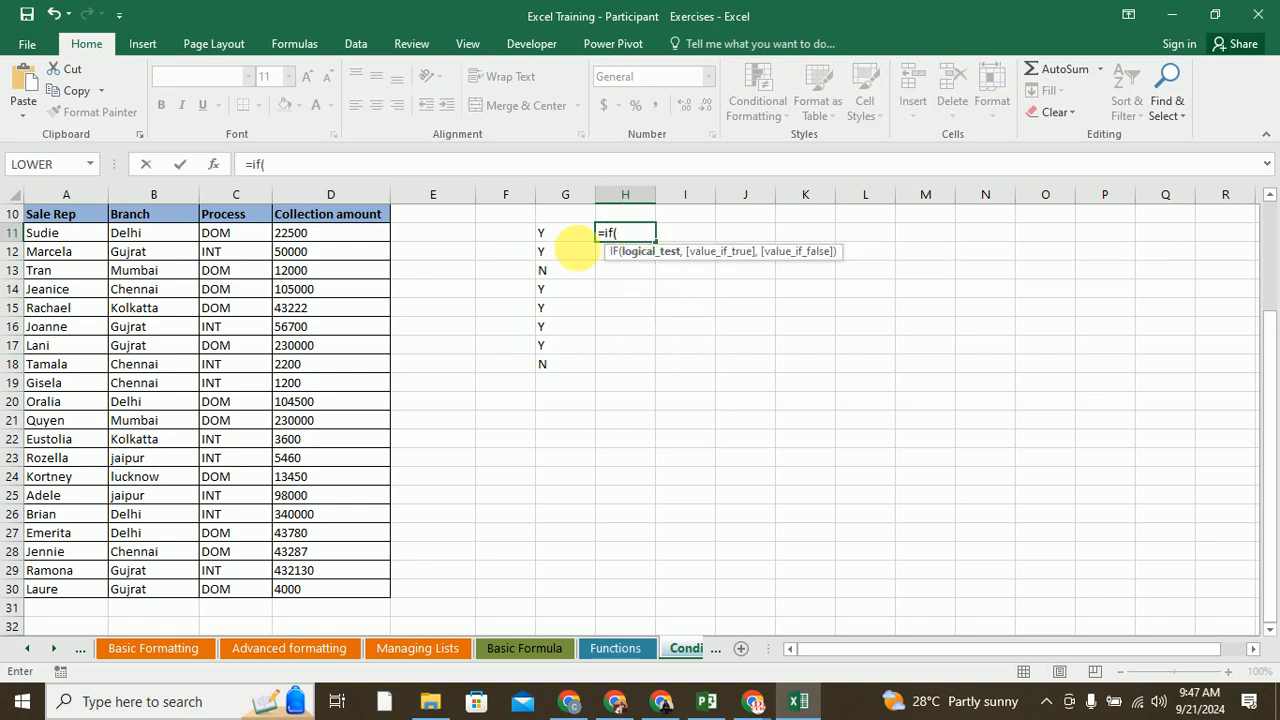
click(363, 236)
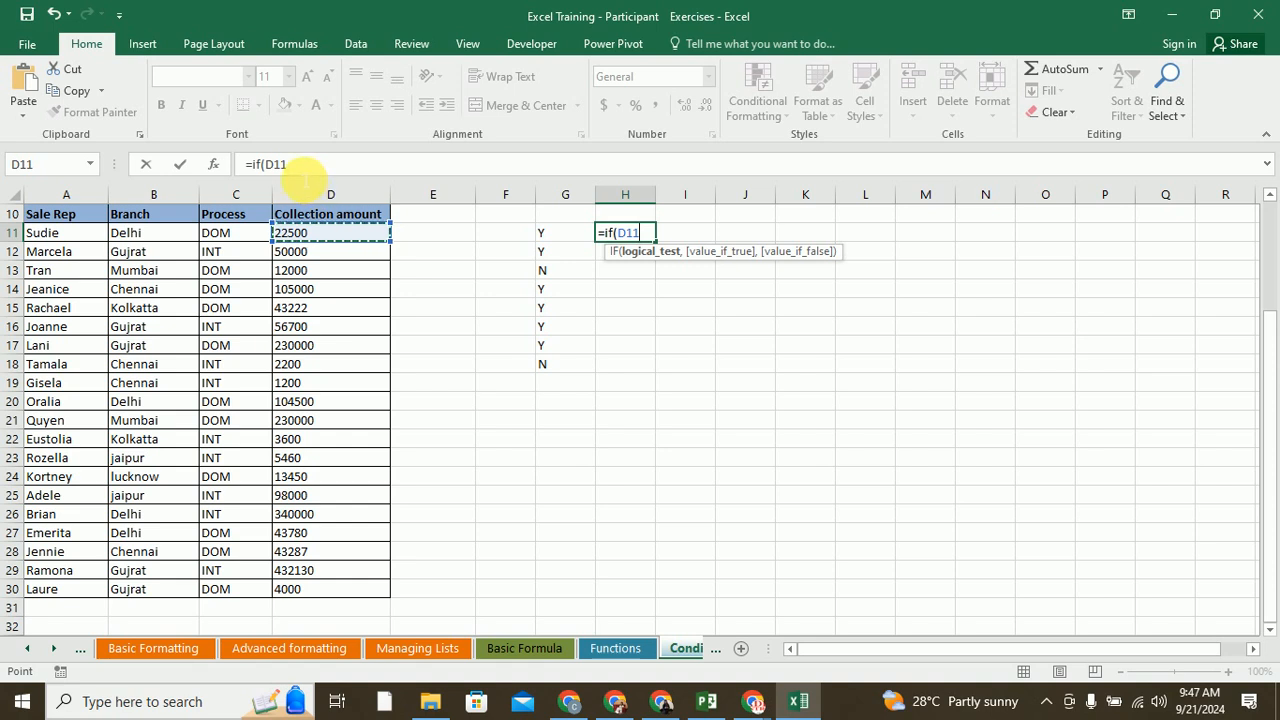
click(270, 164)
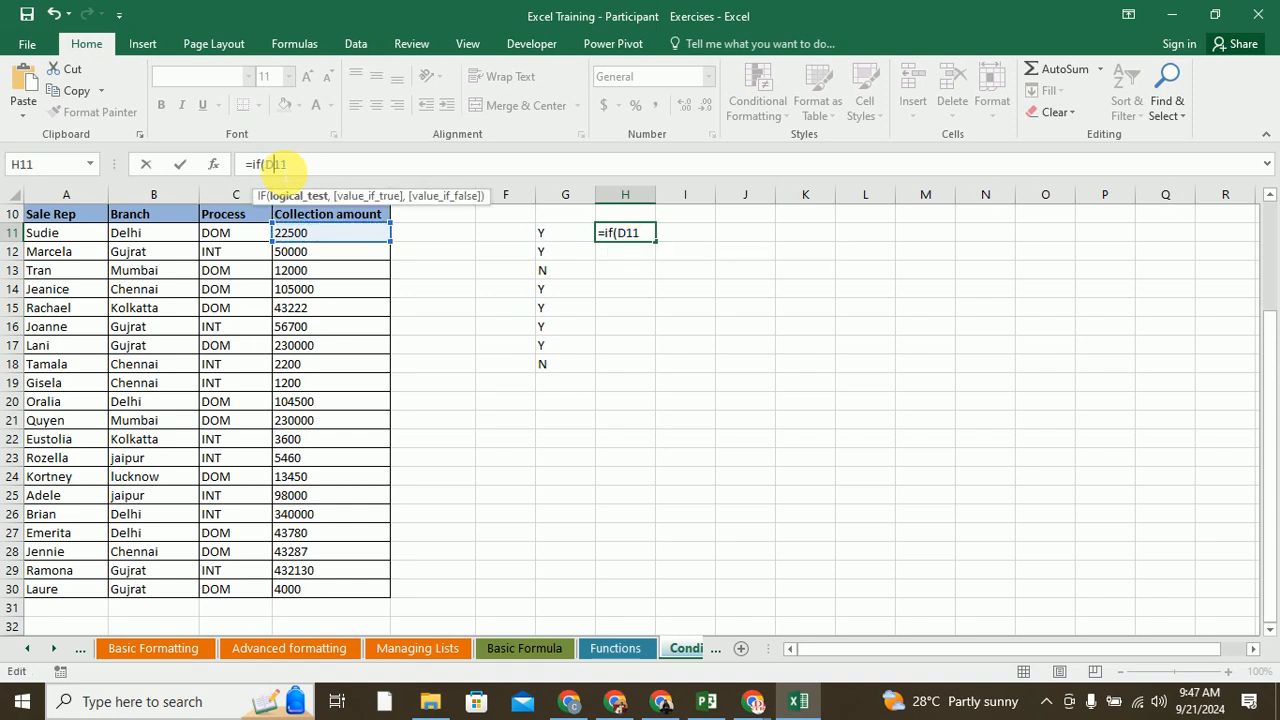
key(F4)
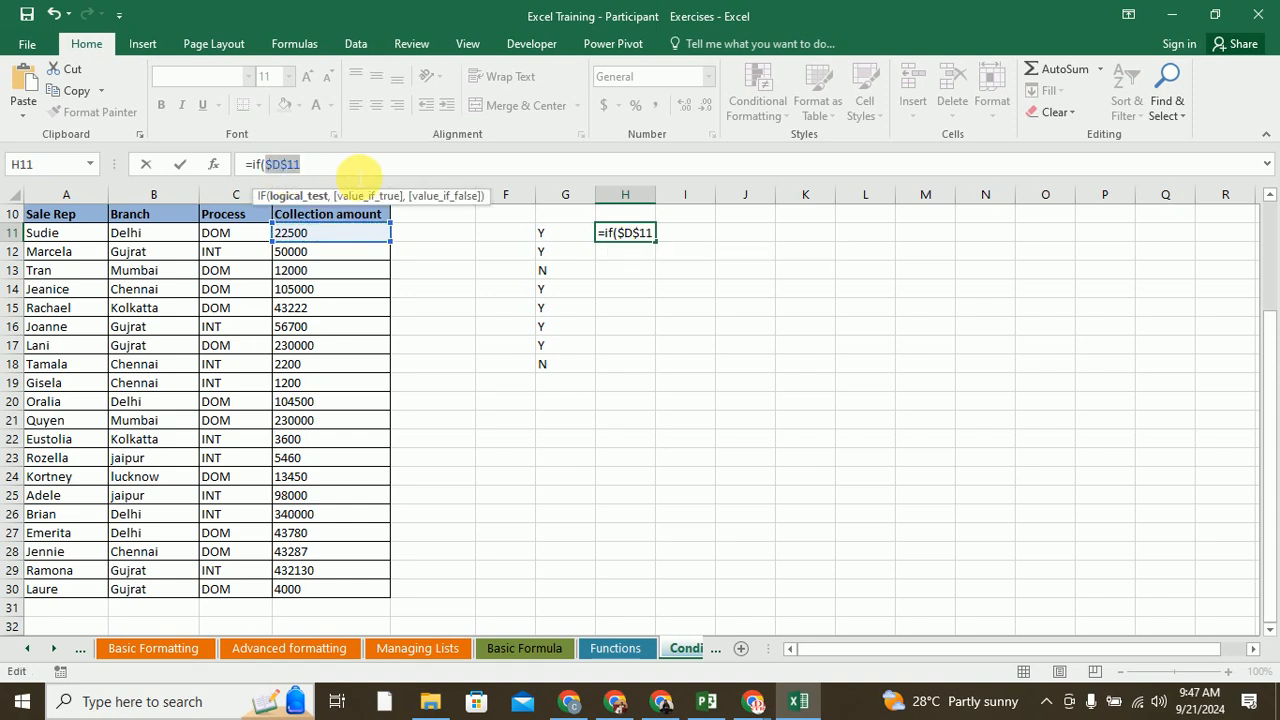
click(362, 166)
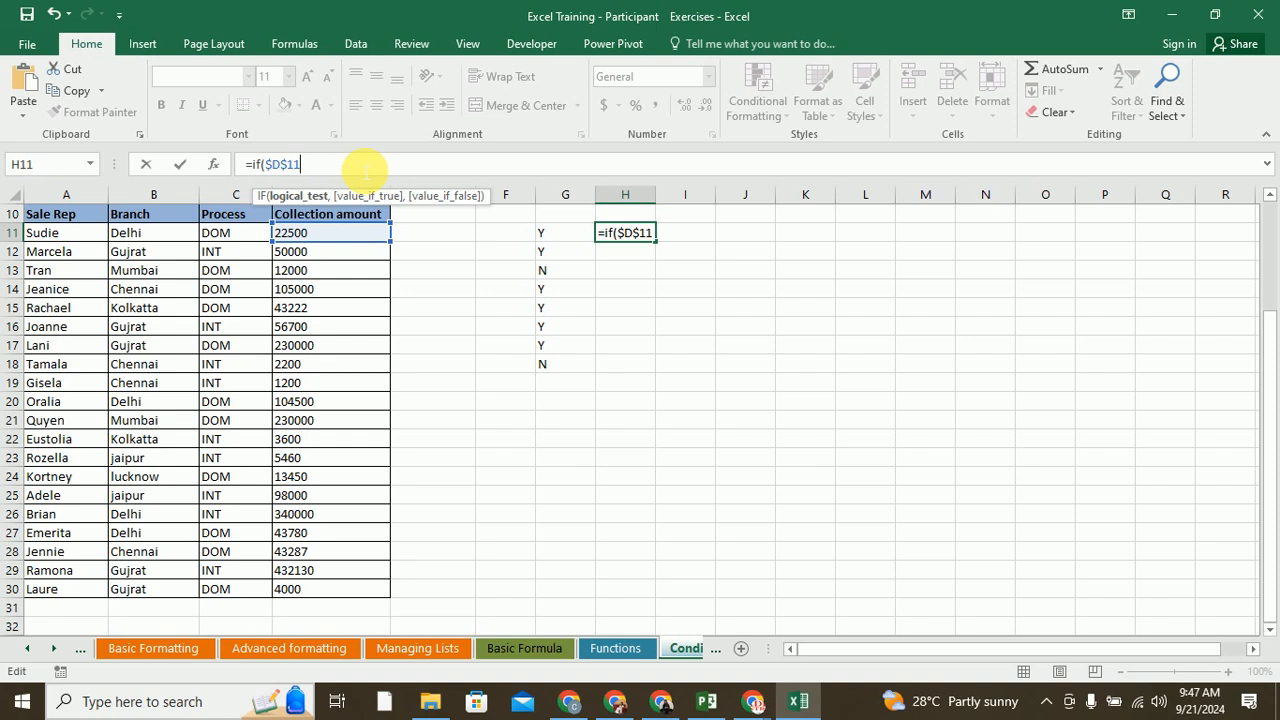
text(>20000,"Y","N)
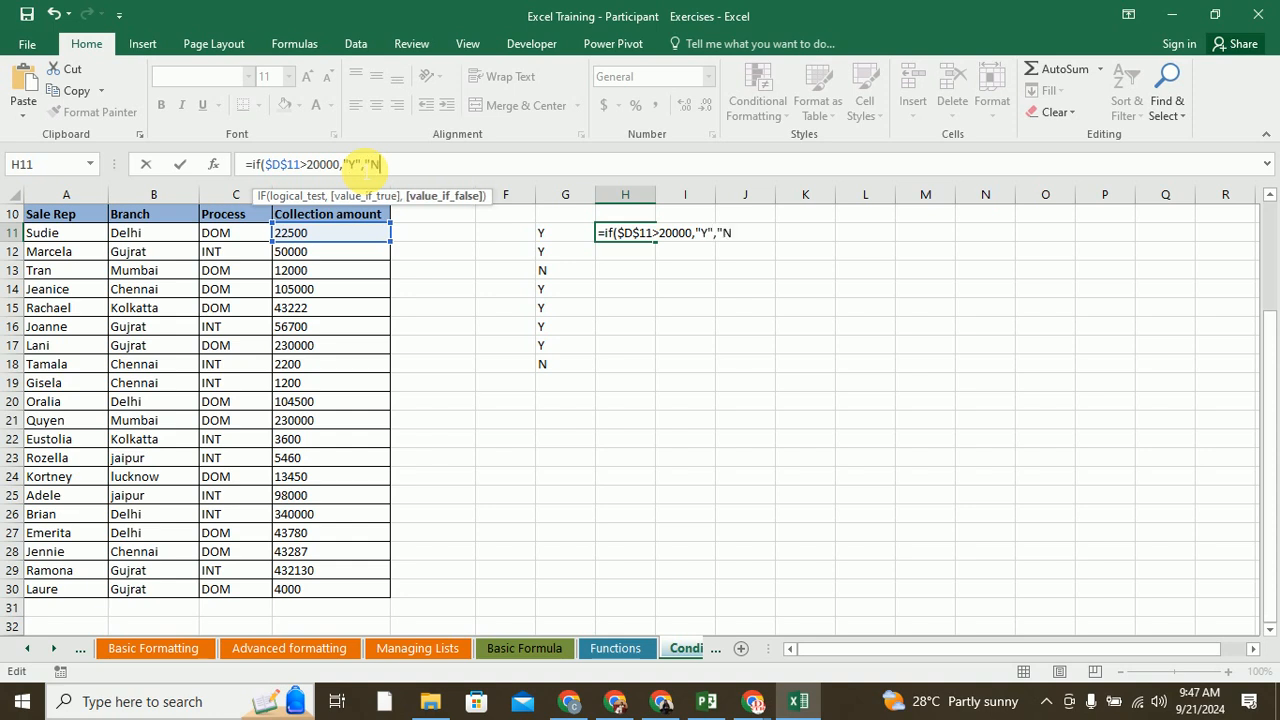
key(Return)
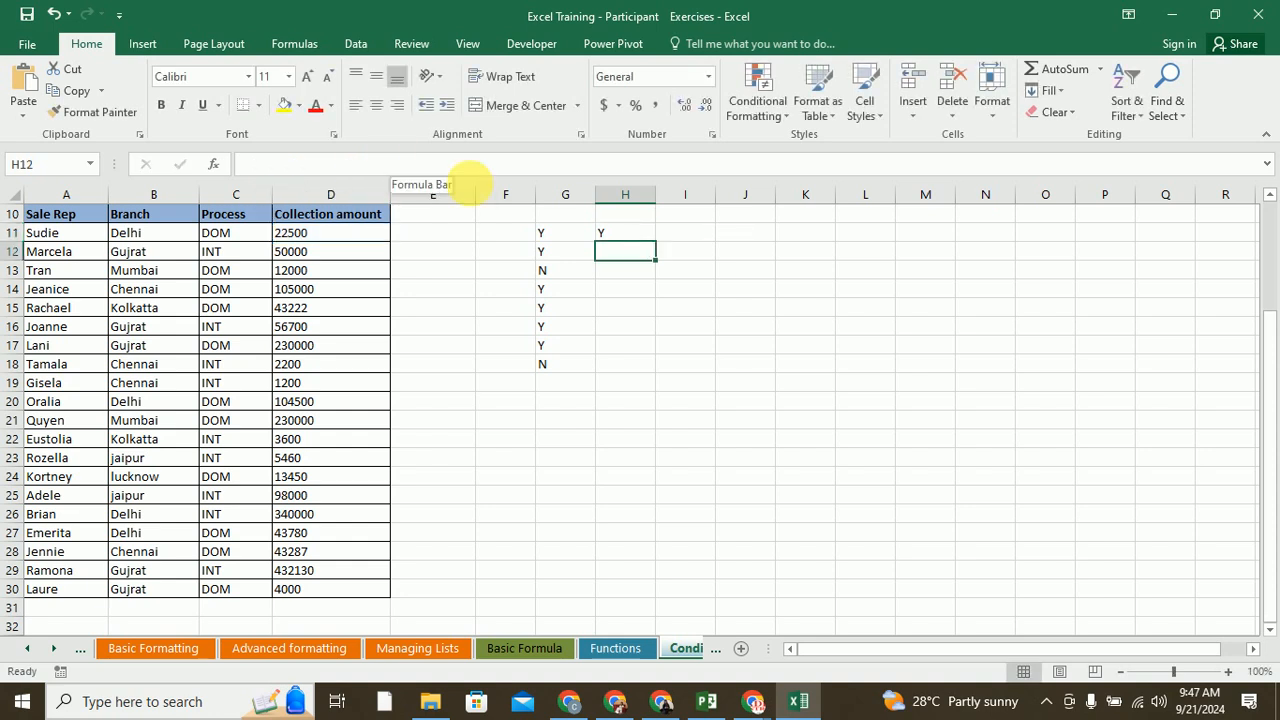
- Fill the absolute-reference formula from H11 down to H18 and check the references in H12, H13 and H14
click(620, 234)
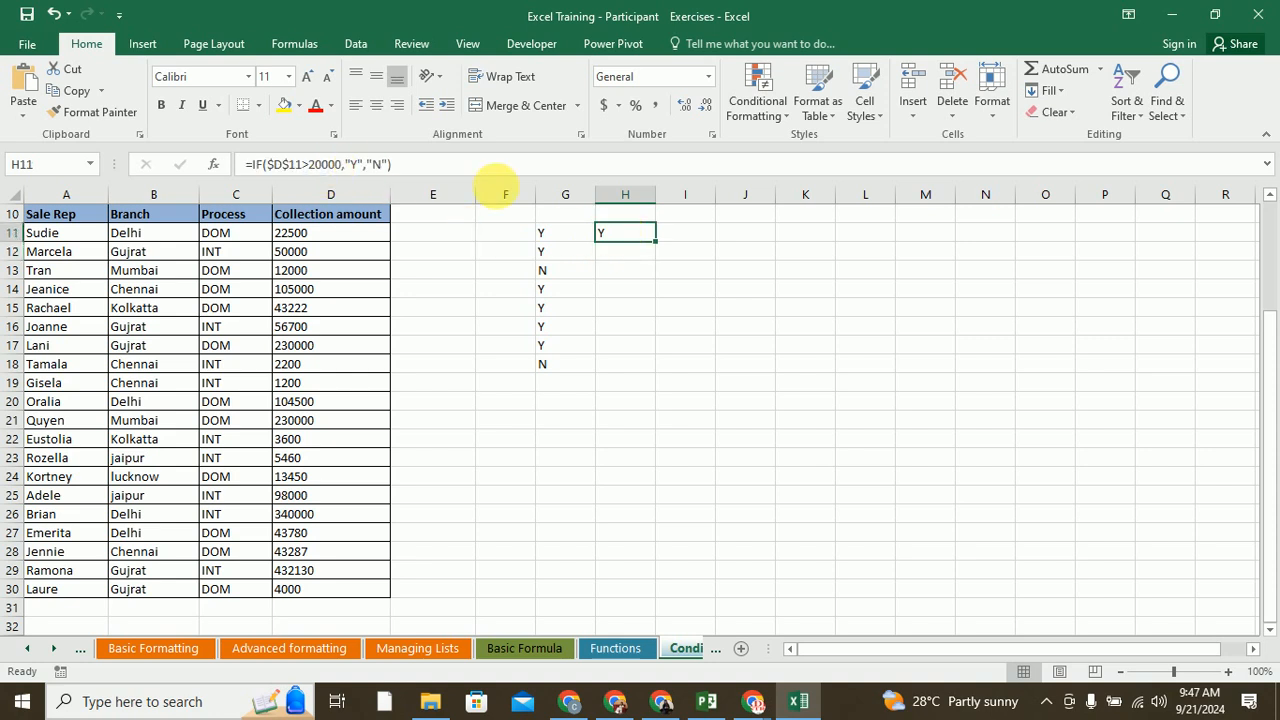
drag(661, 246, 665, 378)
click(610, 253)
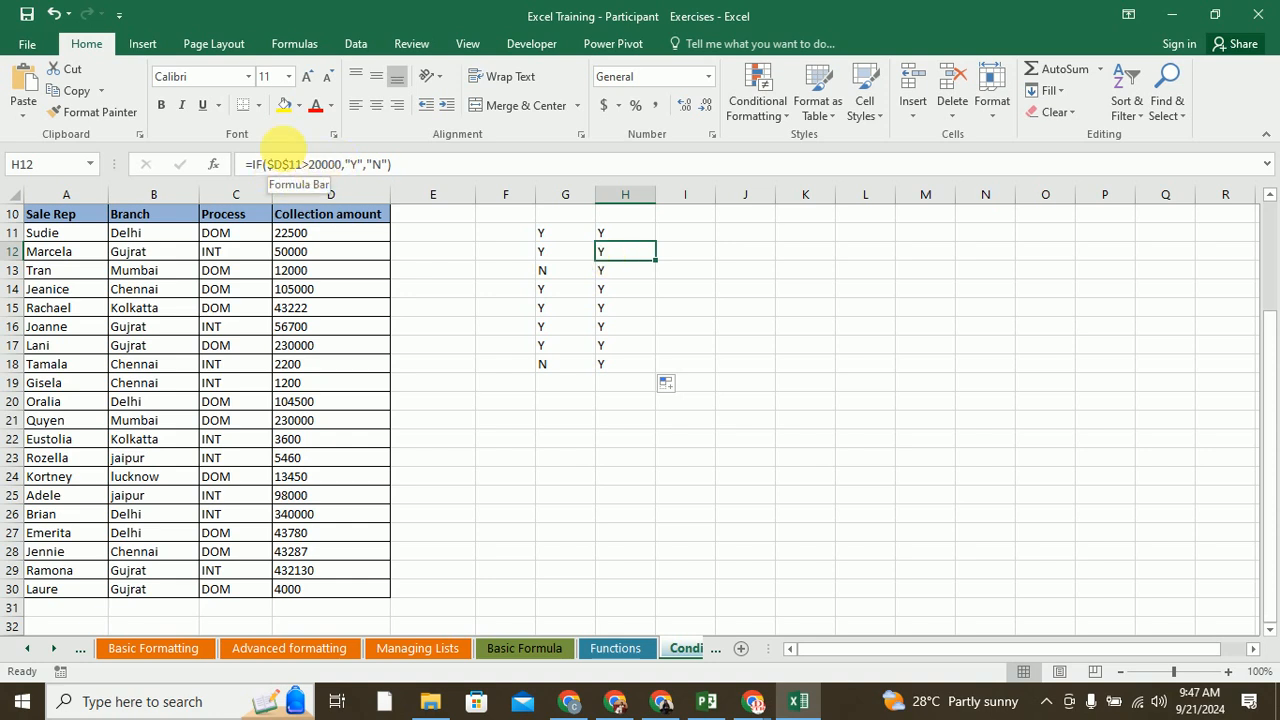
click(611, 273)
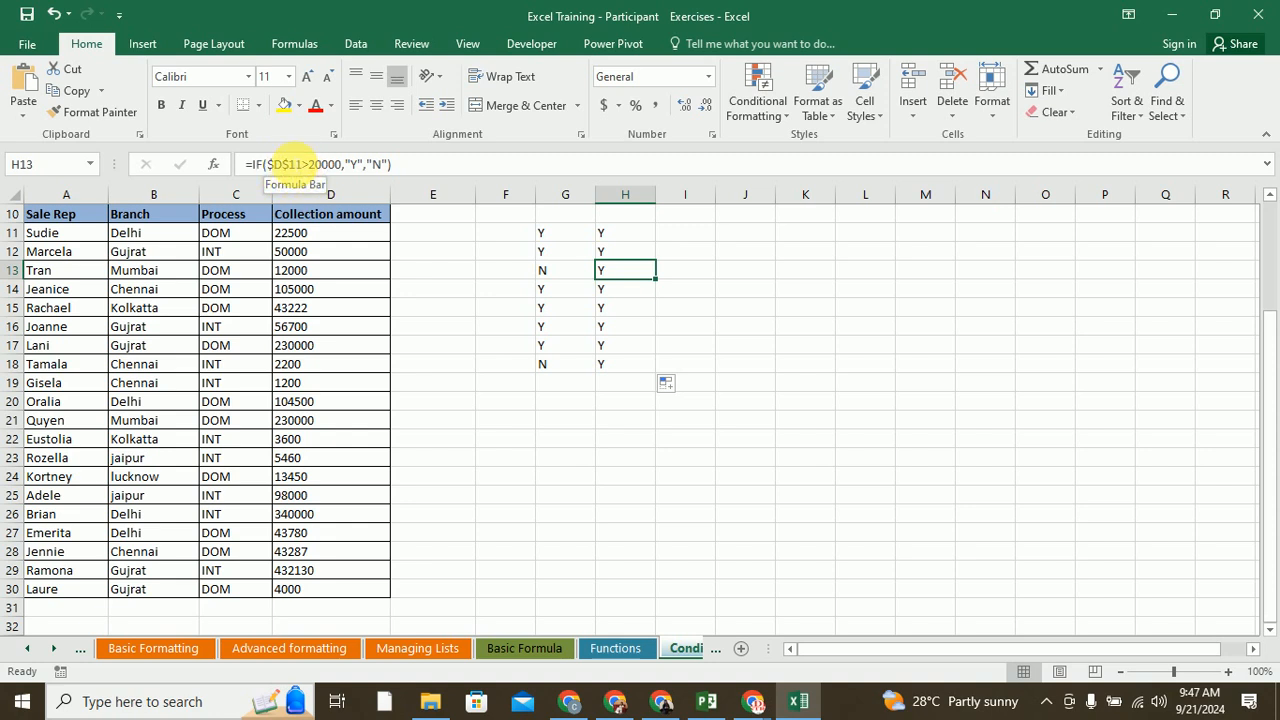
click(631, 300)
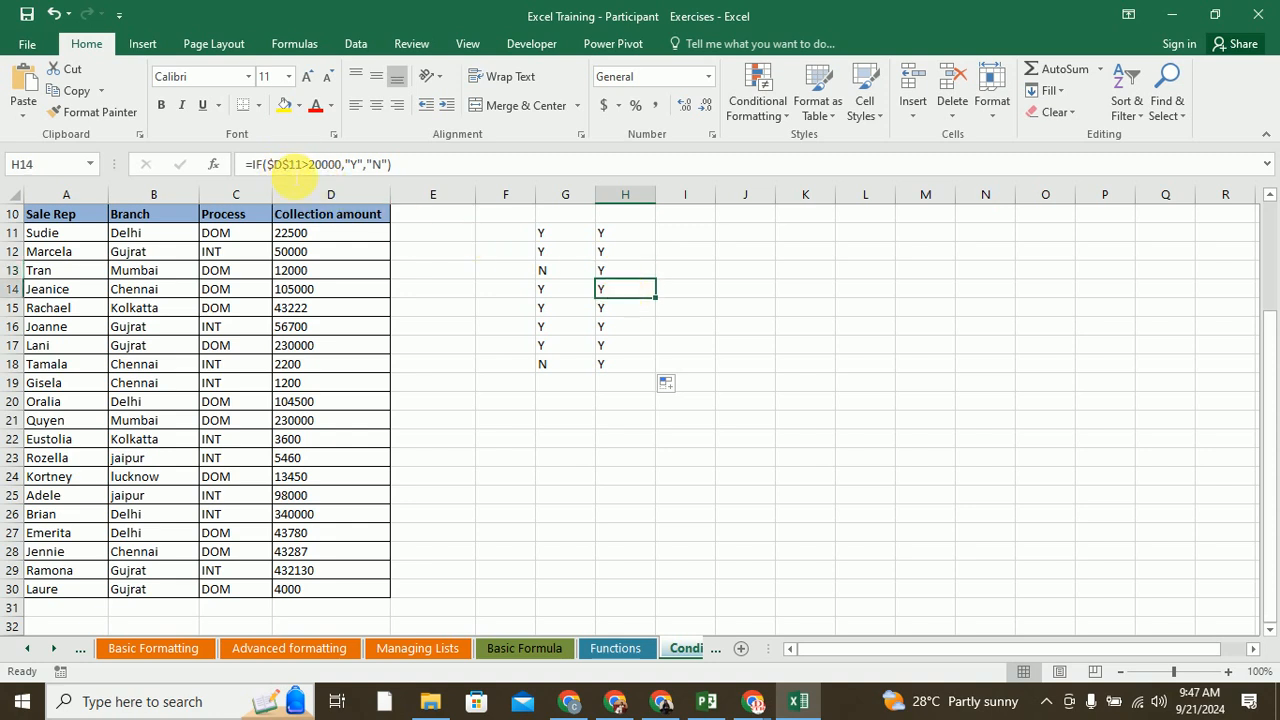
- Compare the absolute-reference formulas in H15 and H11:H18 with the relative-reference formulas in G15, G16, G17 and G11
click(645, 312)
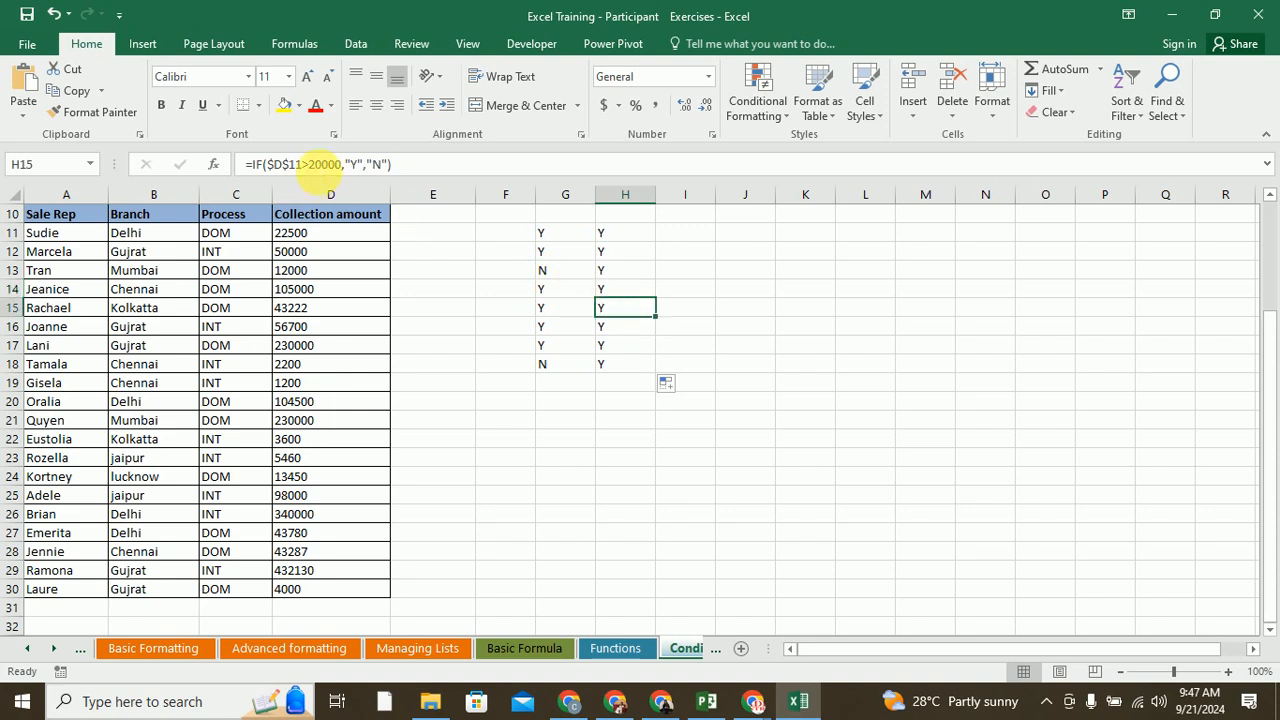
click(558, 312)
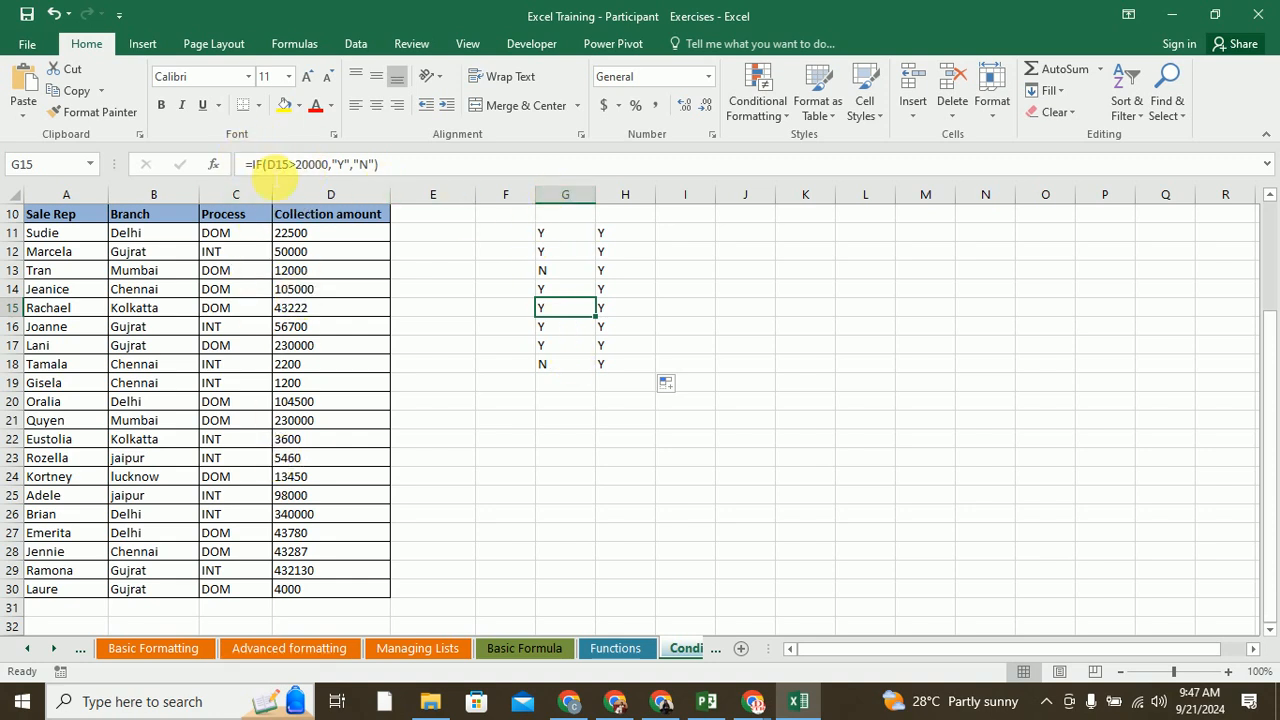
click(556, 330)
click(565, 347)
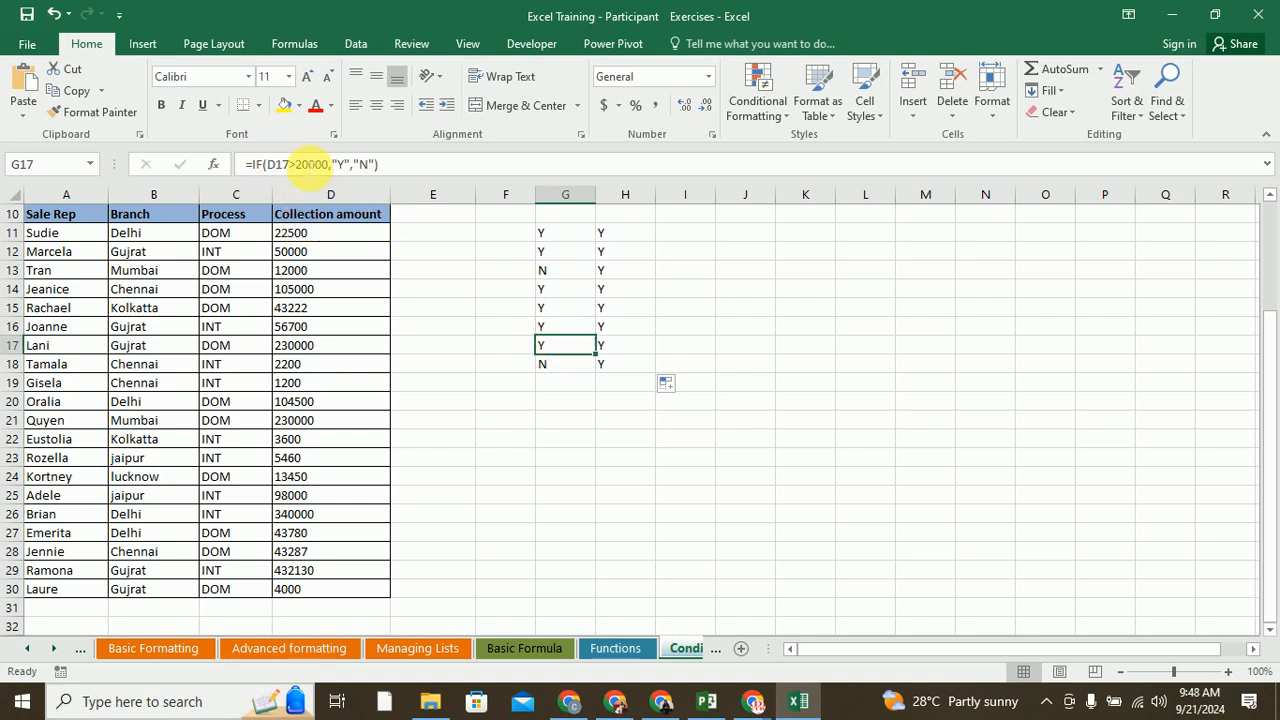
drag(614, 237, 634, 366)
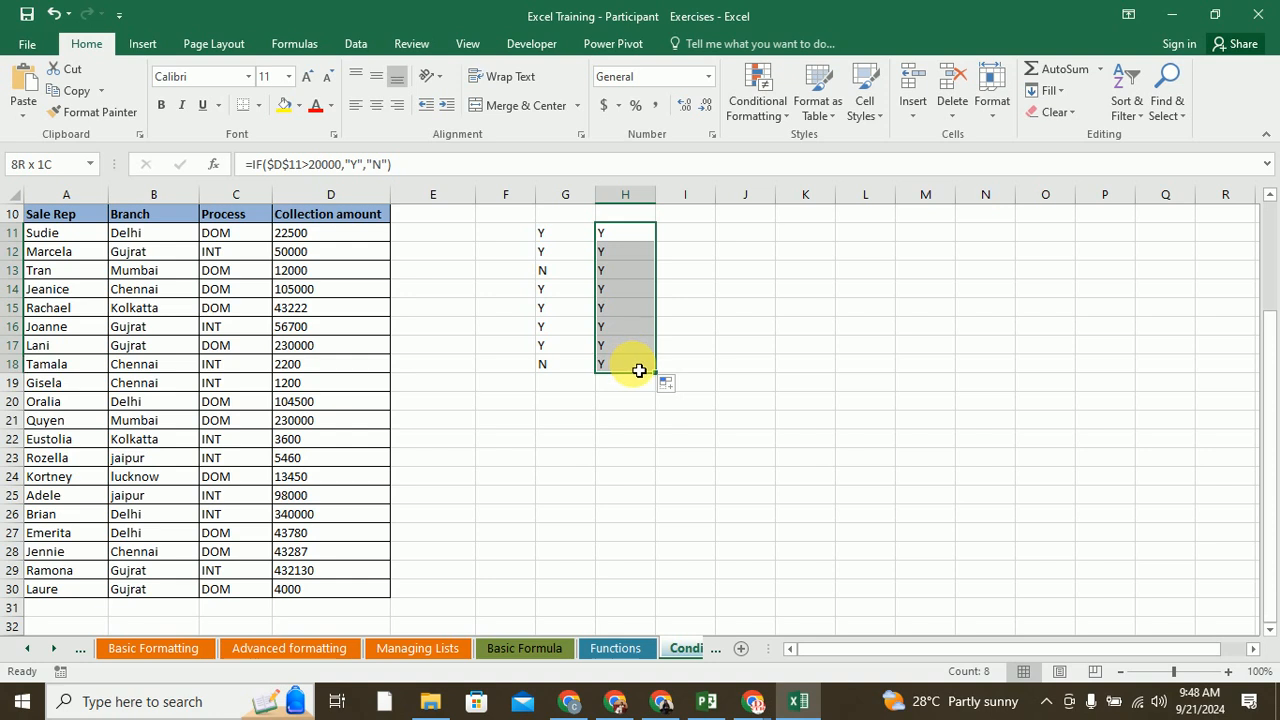
click(487, 233)
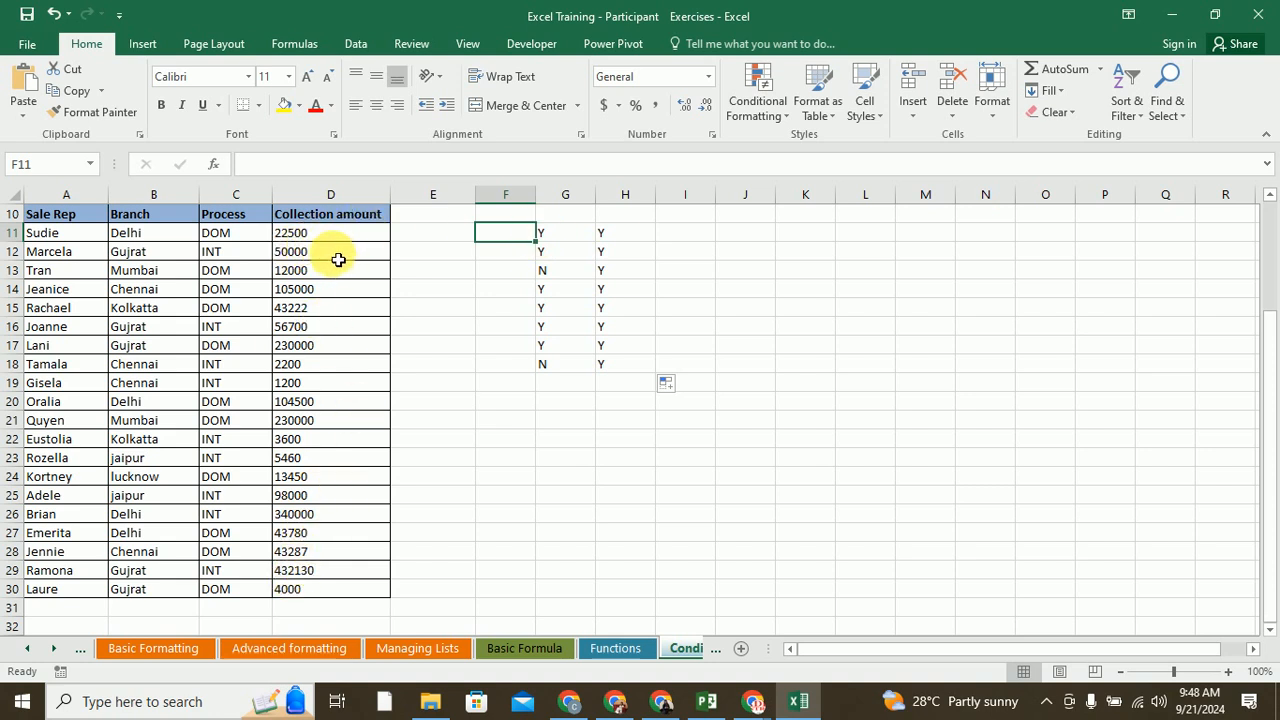
click(551, 238)
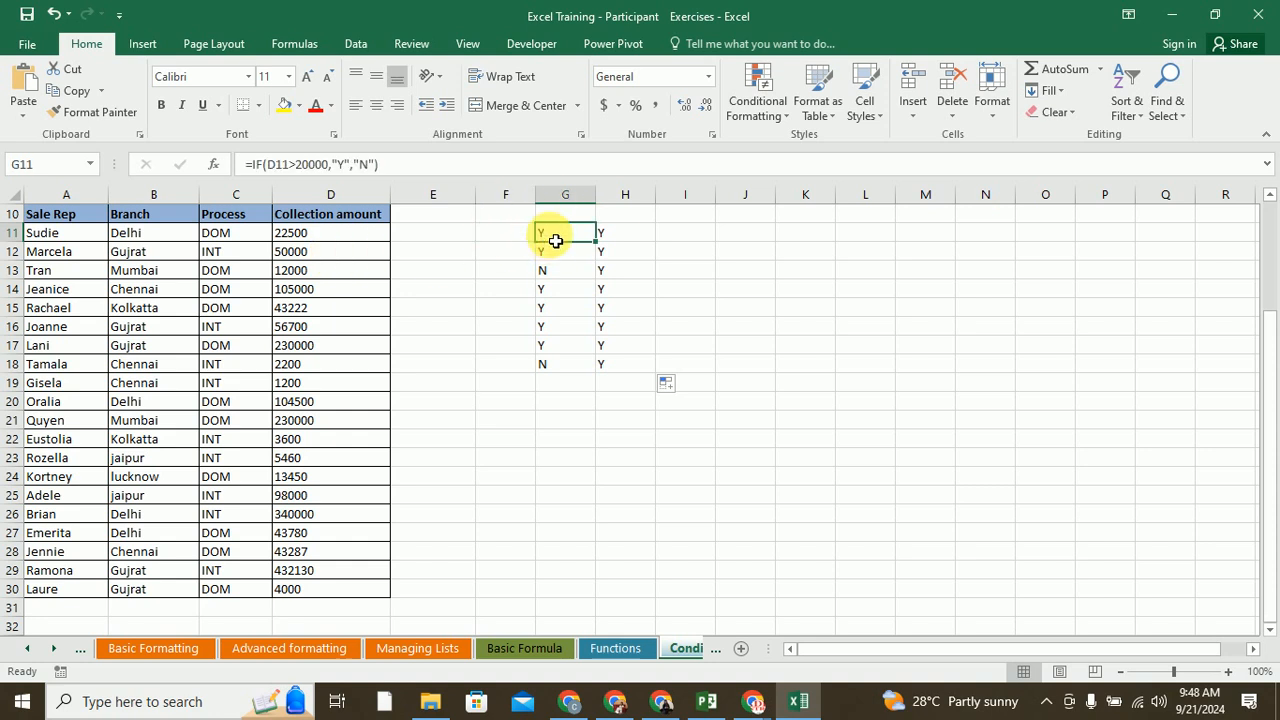
- Clear H10:H18, fill the IF formula from G18 down to G30, and check the formulas in G11 and G12
drag(630, 214, 638, 371)
key(Delete)
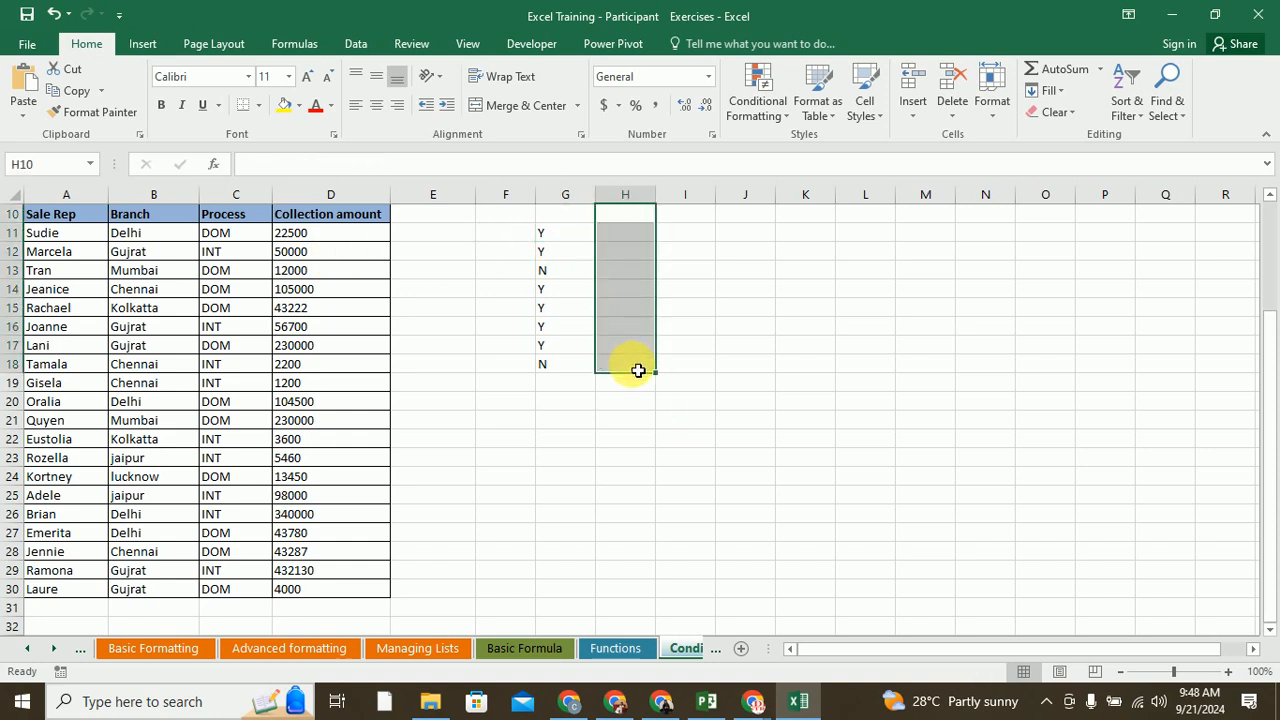
click(567, 364)
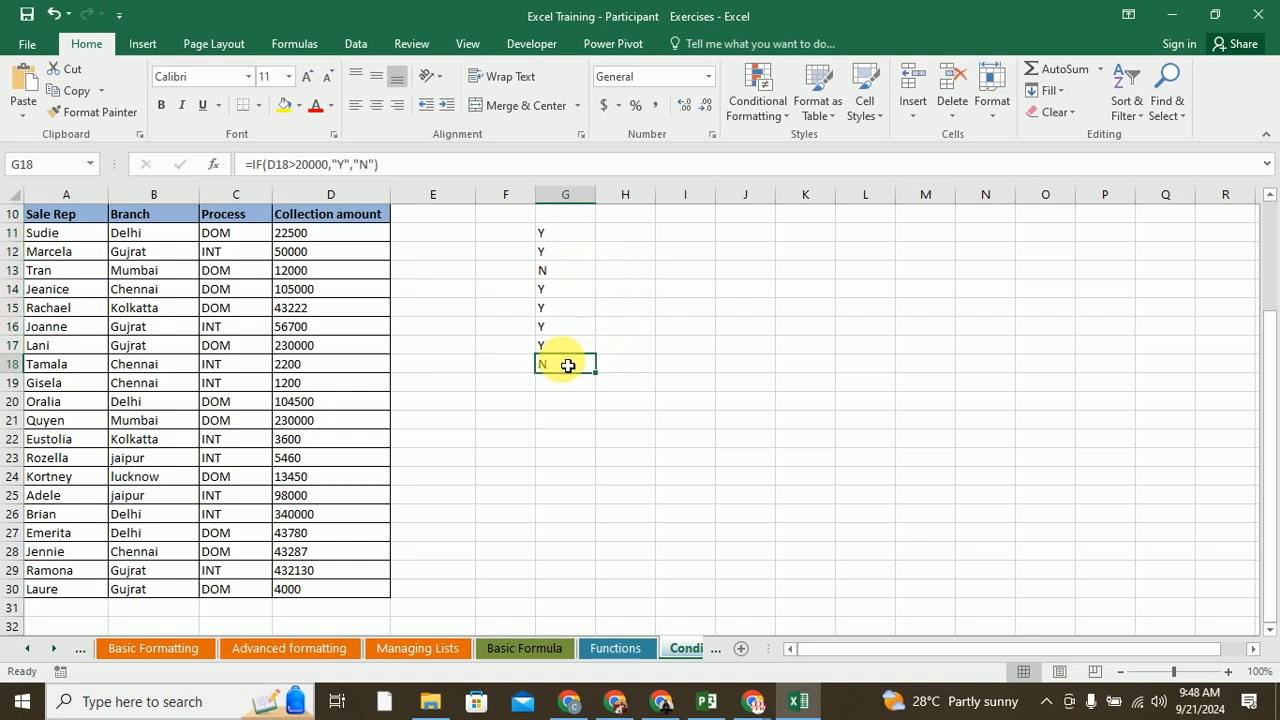
drag(594, 372, 606, 595)
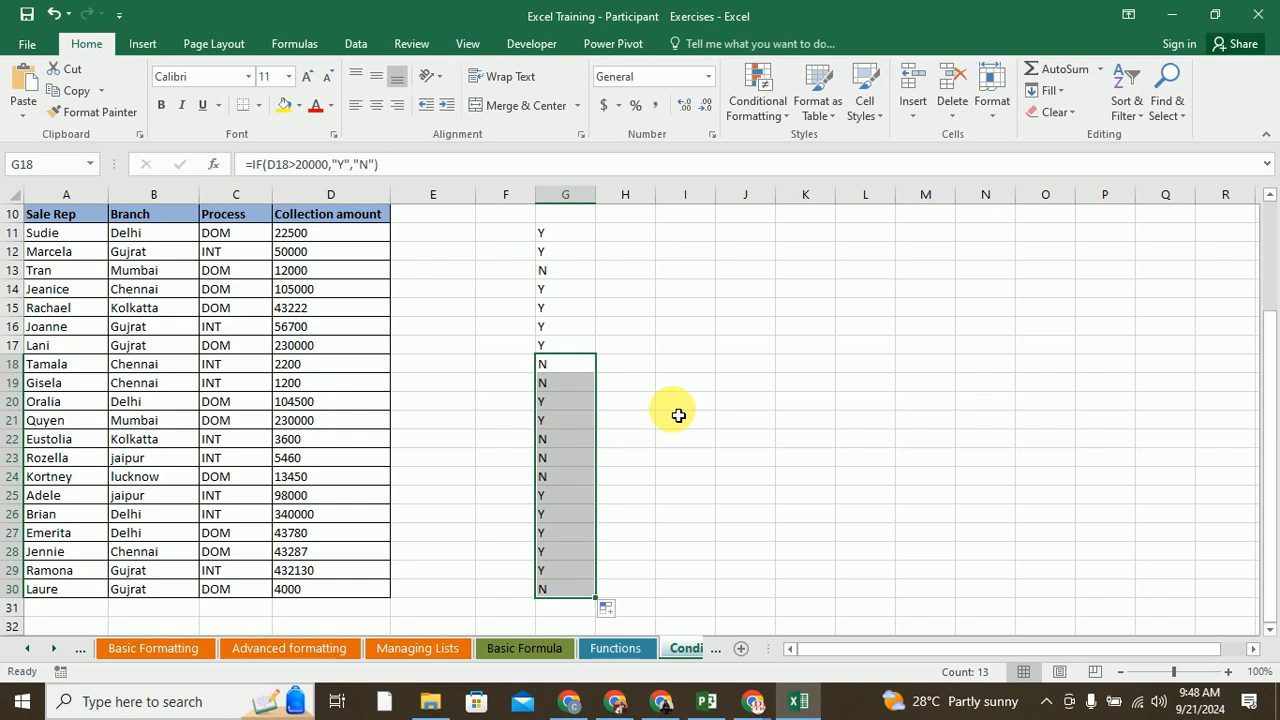
click(561, 234)
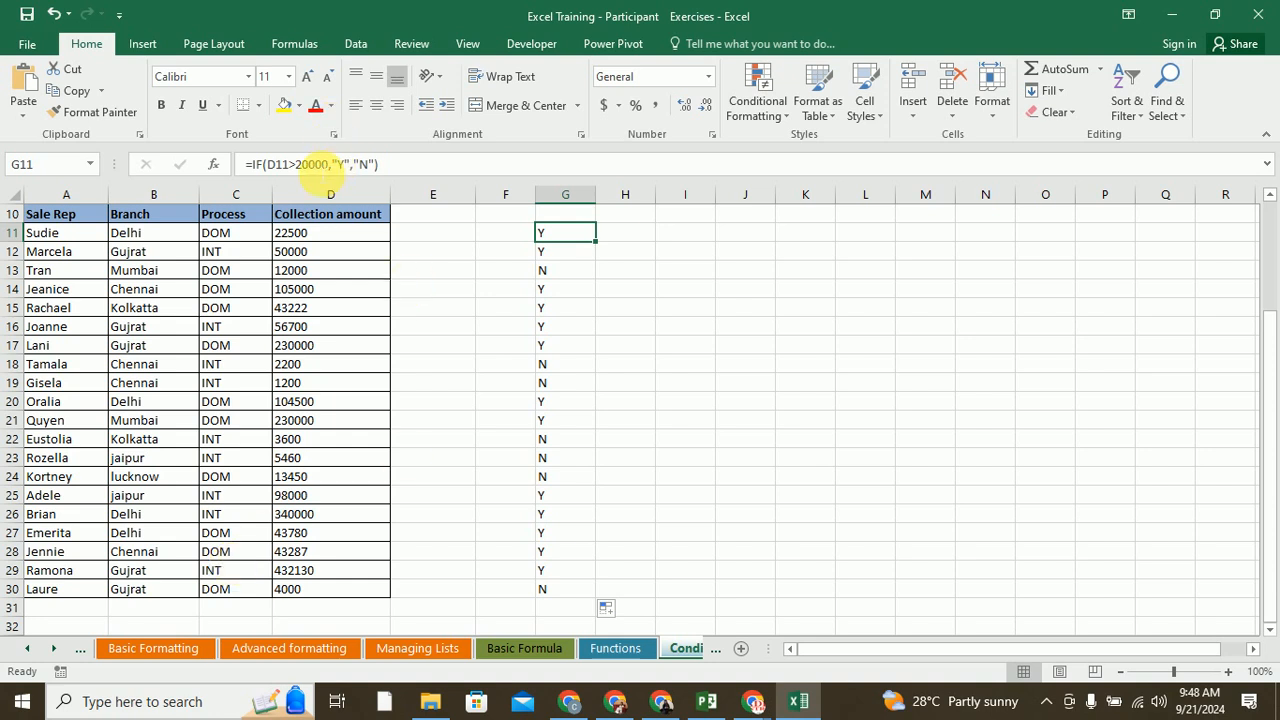
click(583, 251)
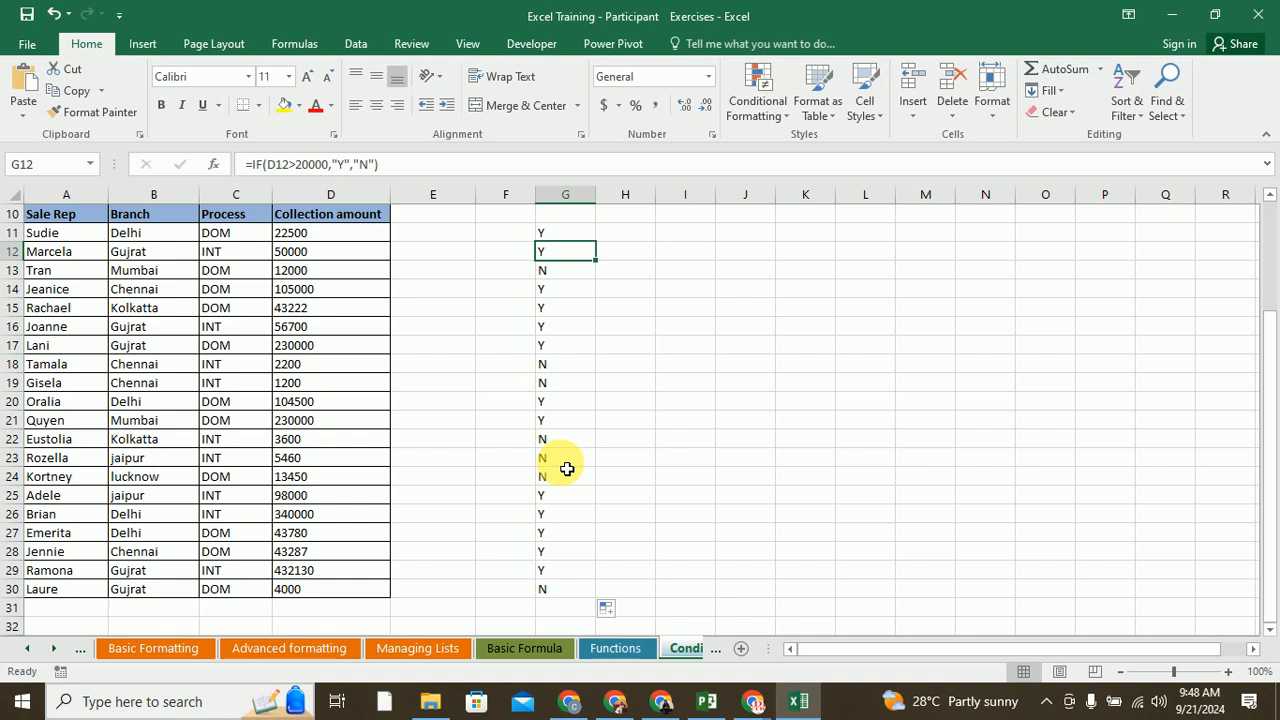
- Following the condition in A7, enter an IF formula in F11 that tests C11="DOM" with unquoted D and I as the true and false values
scroll(567, 469, up, 2)
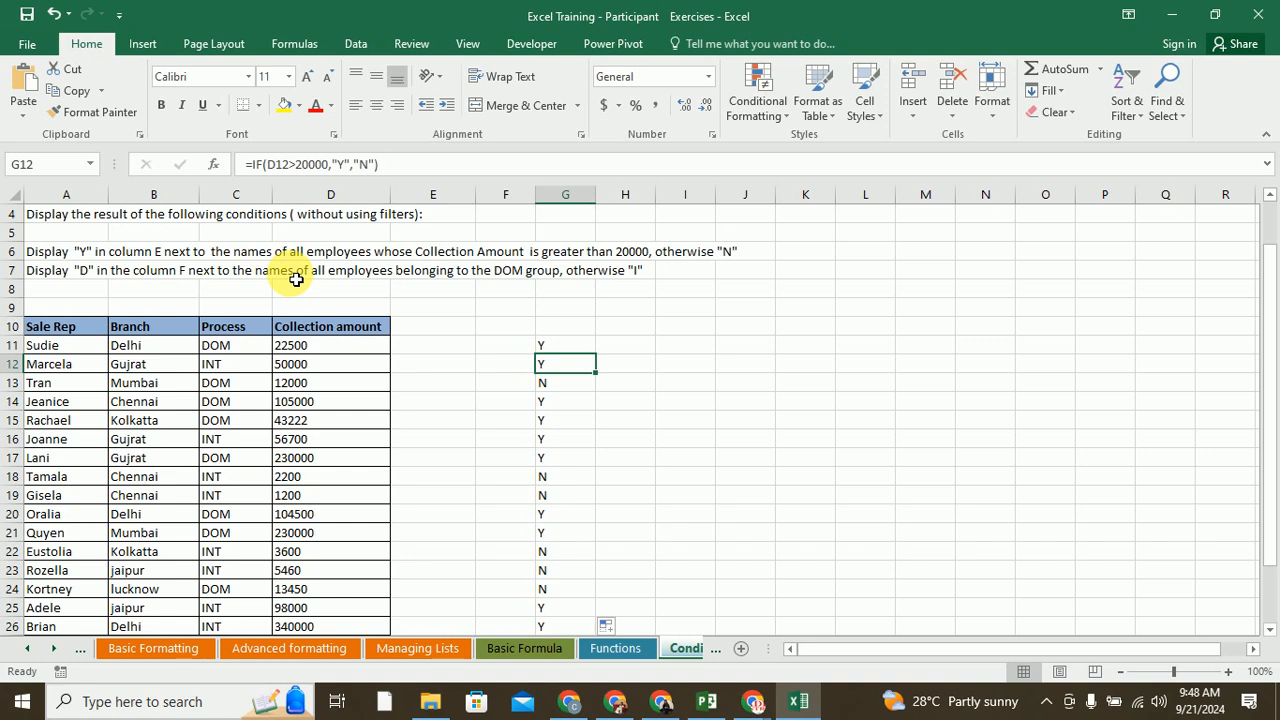
click(42, 278)
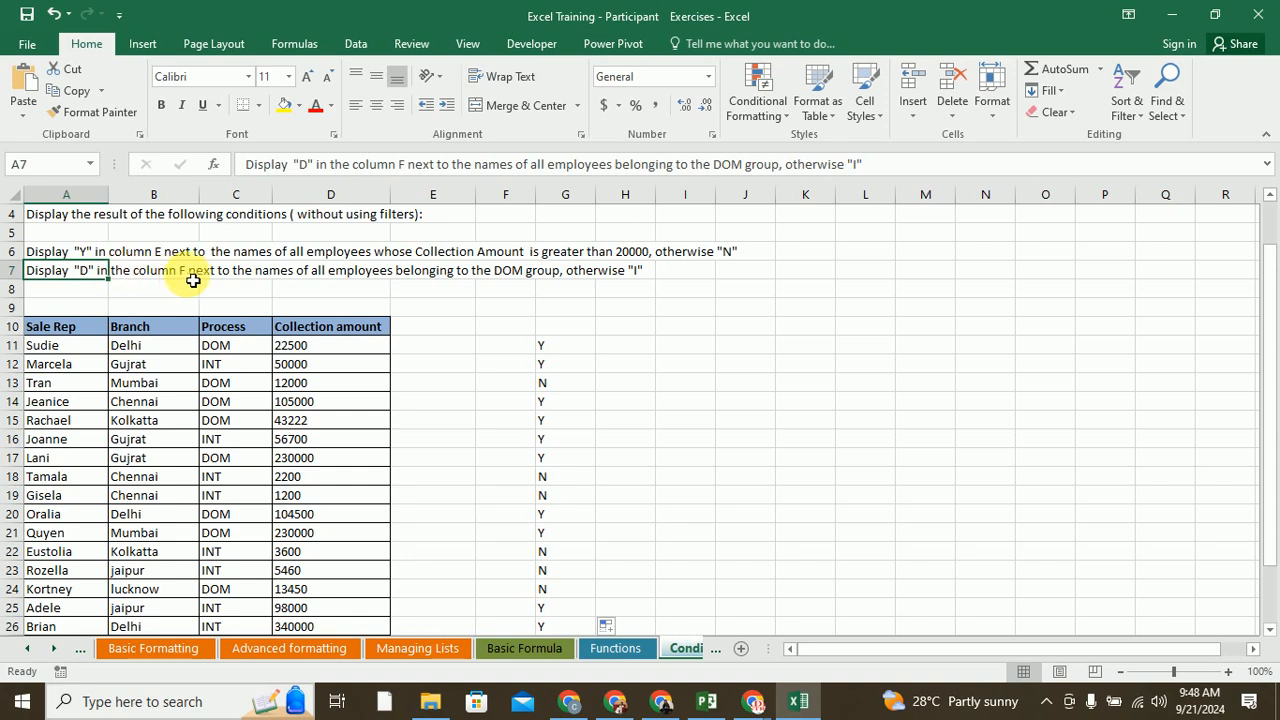
click(506, 328)
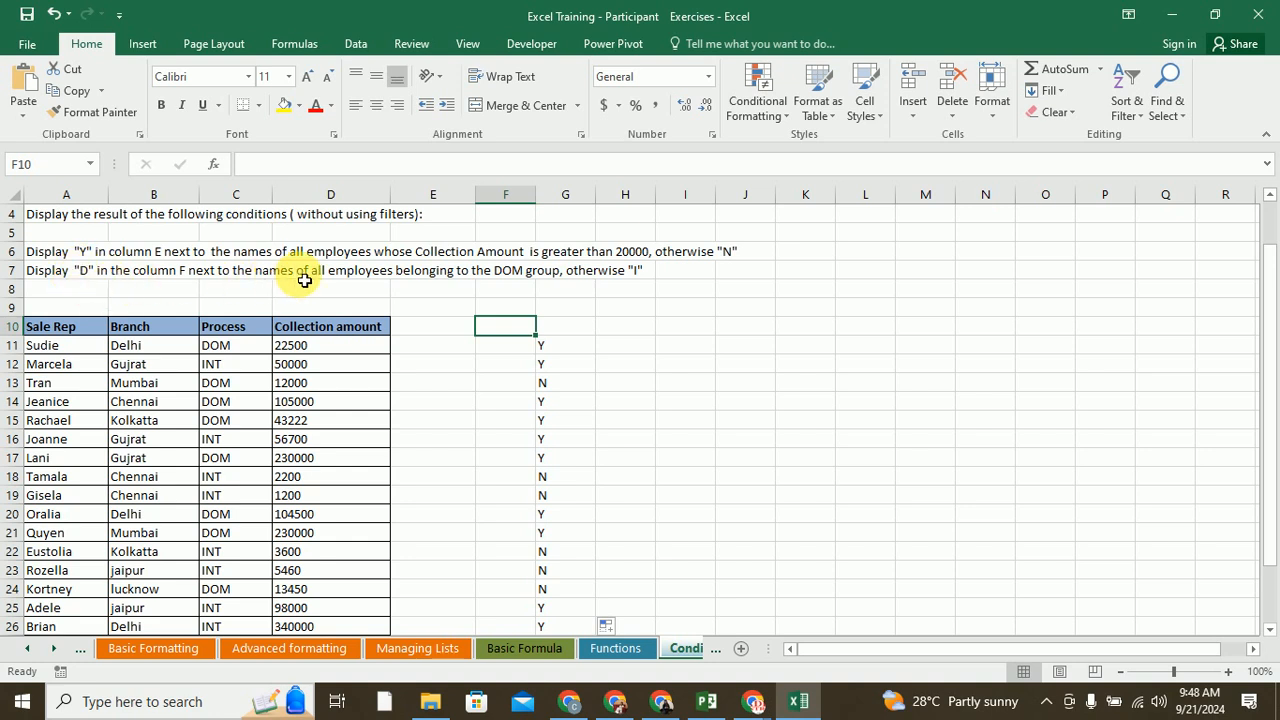
click(222, 330)
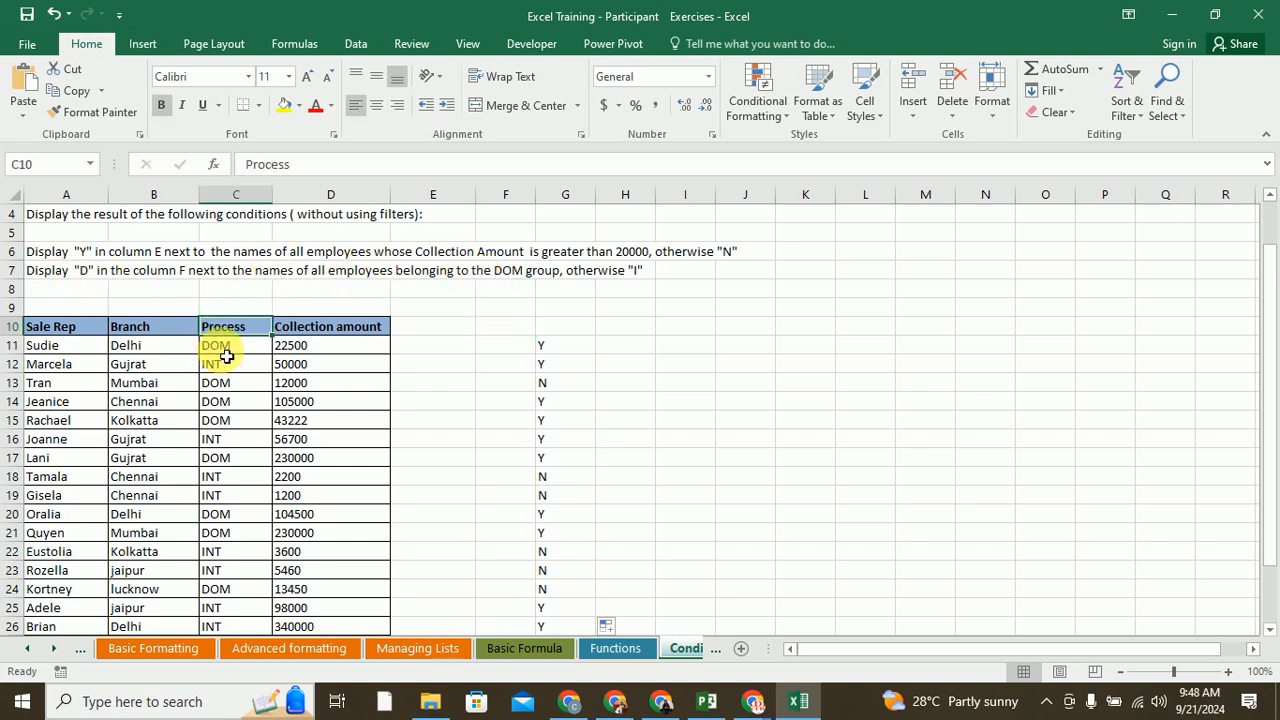
click(504, 353)
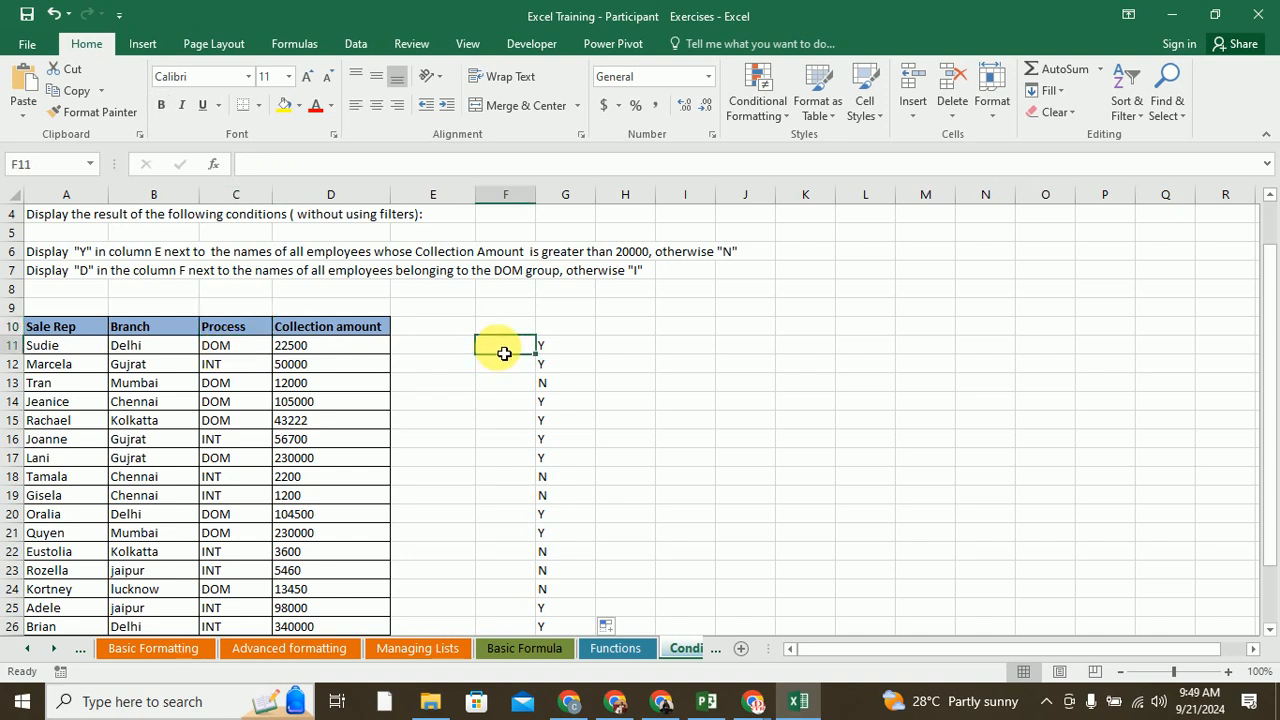
text(=)
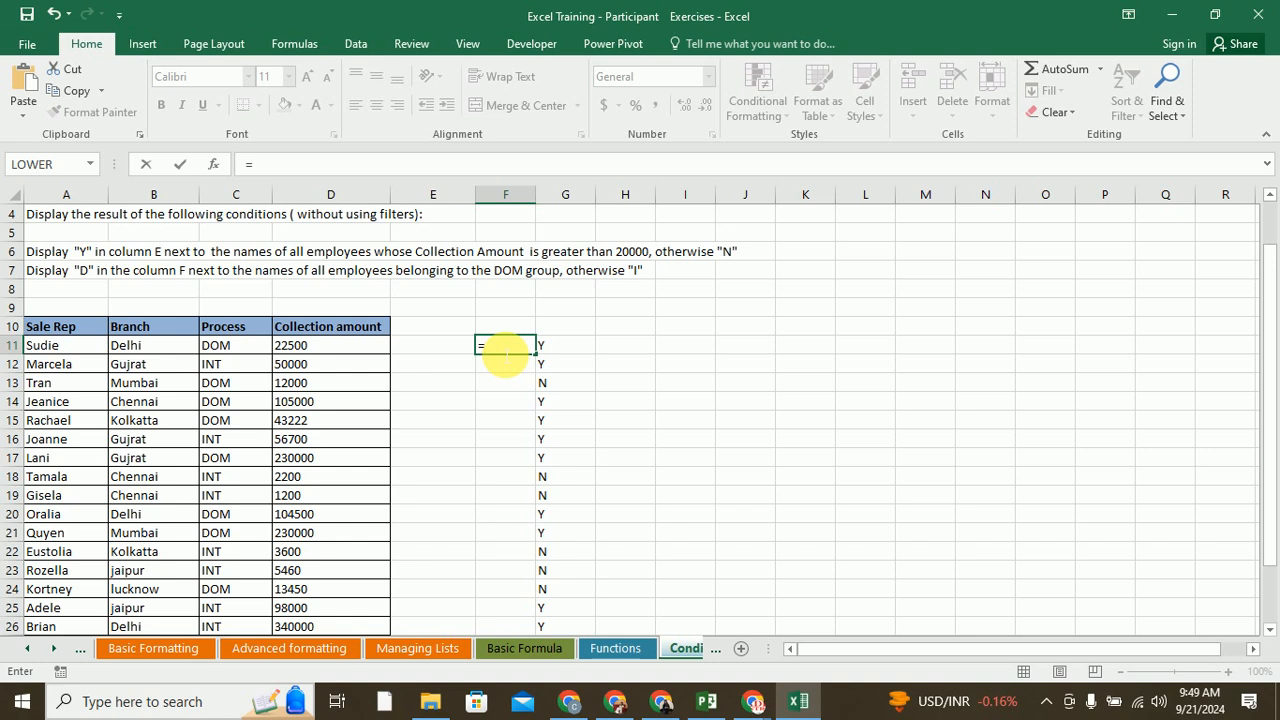
text(if()
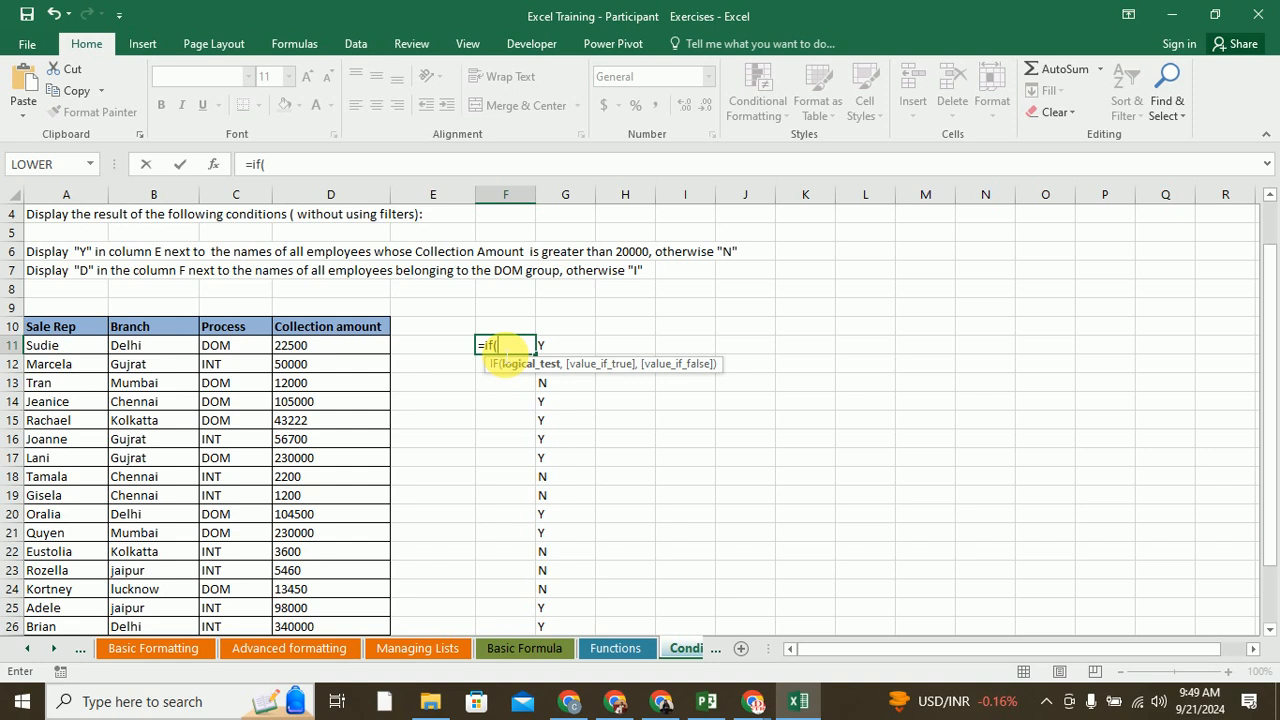
click(236, 352)
text(="DOM)
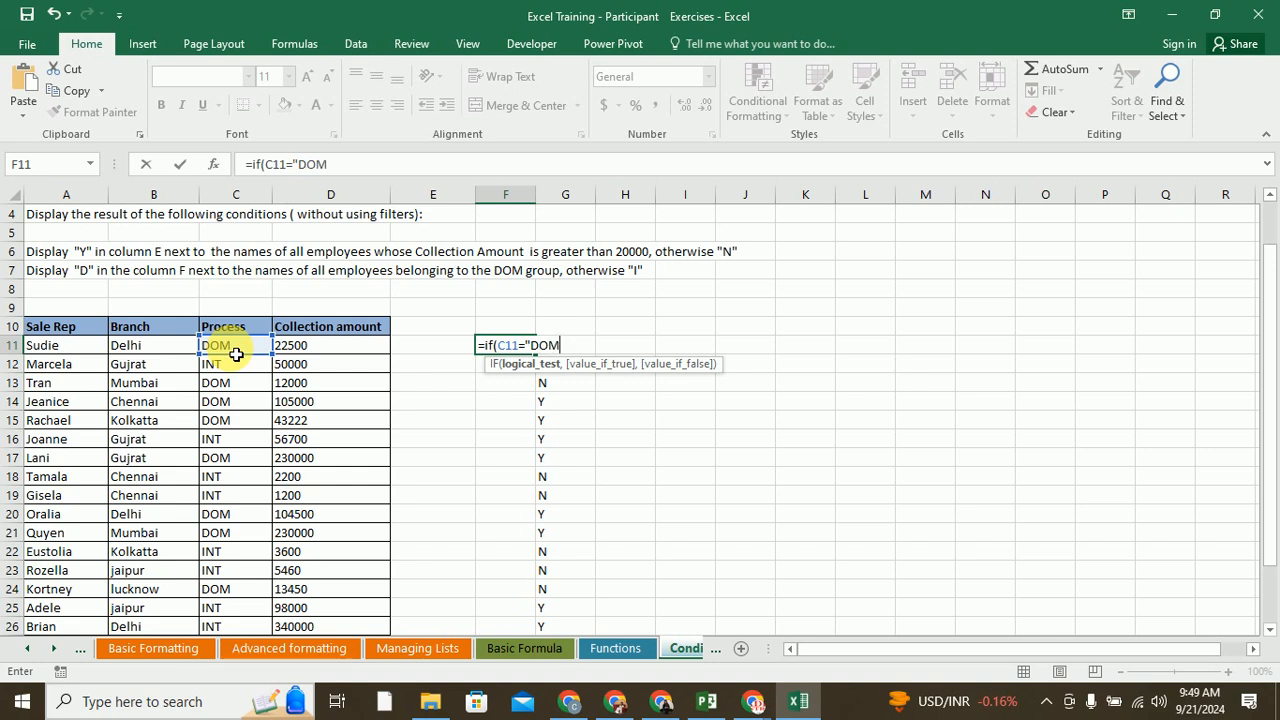
text(",)
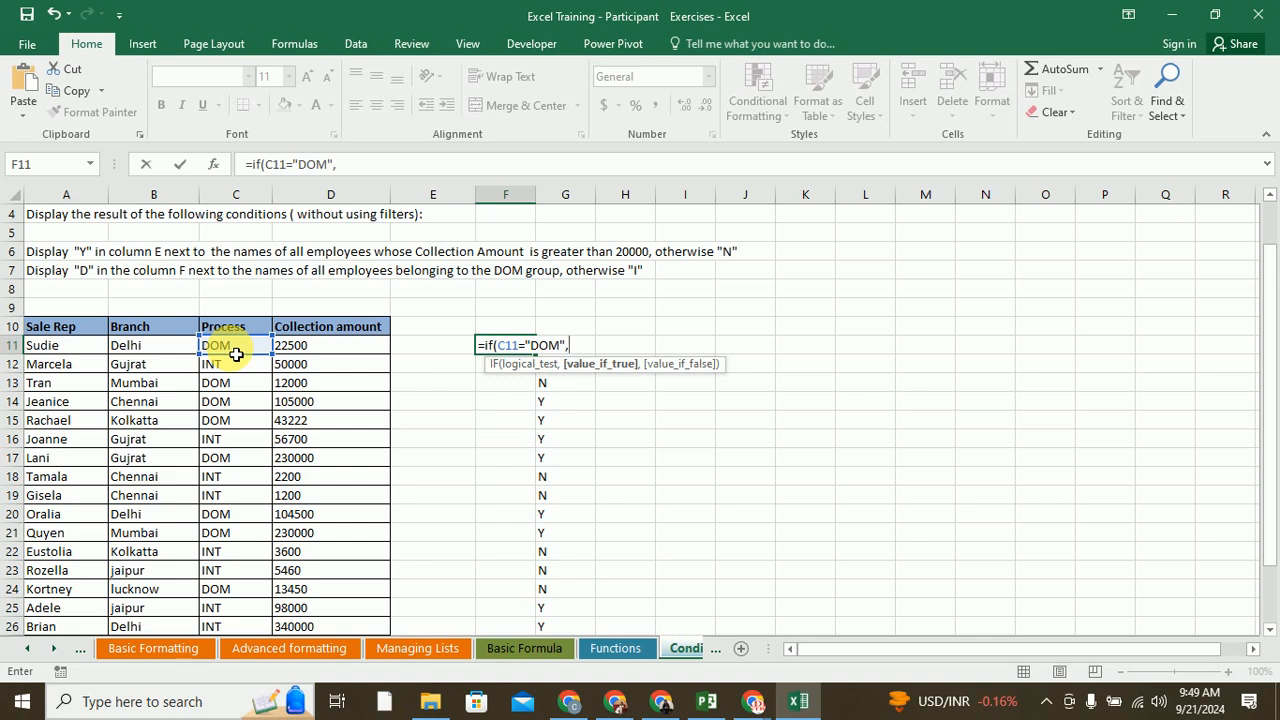
text(D)
text(,I))
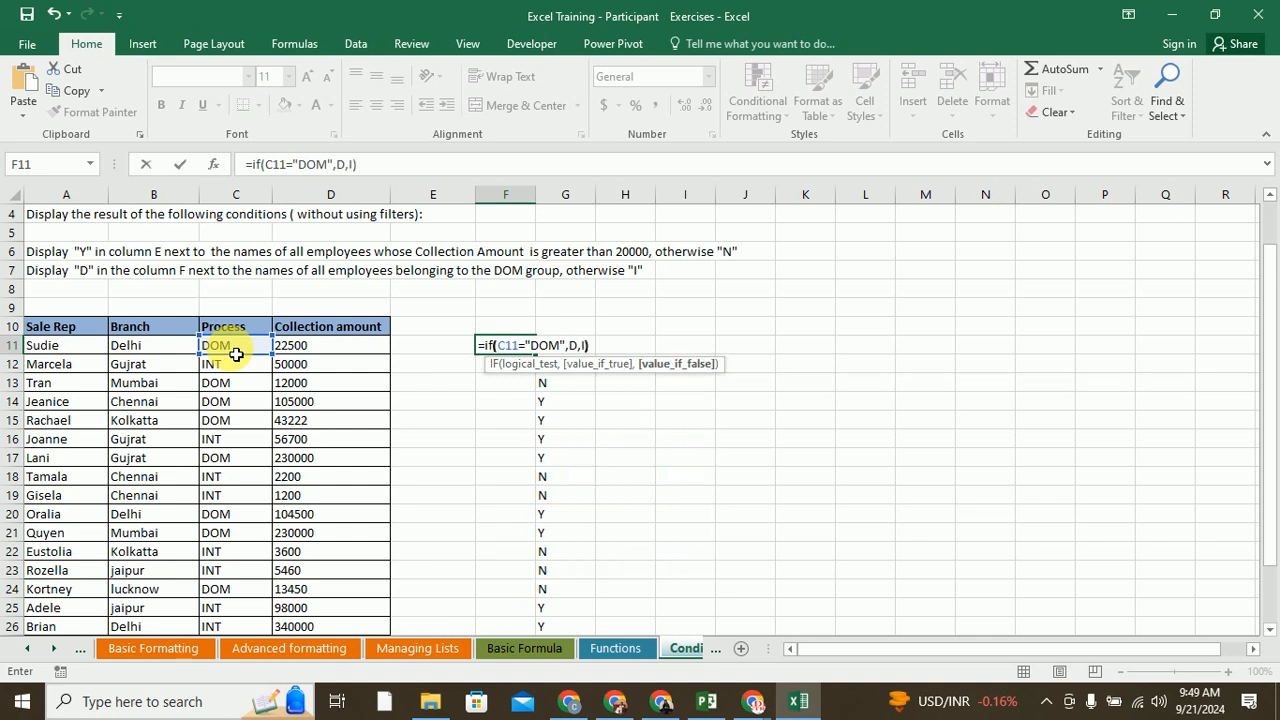
key(Return)
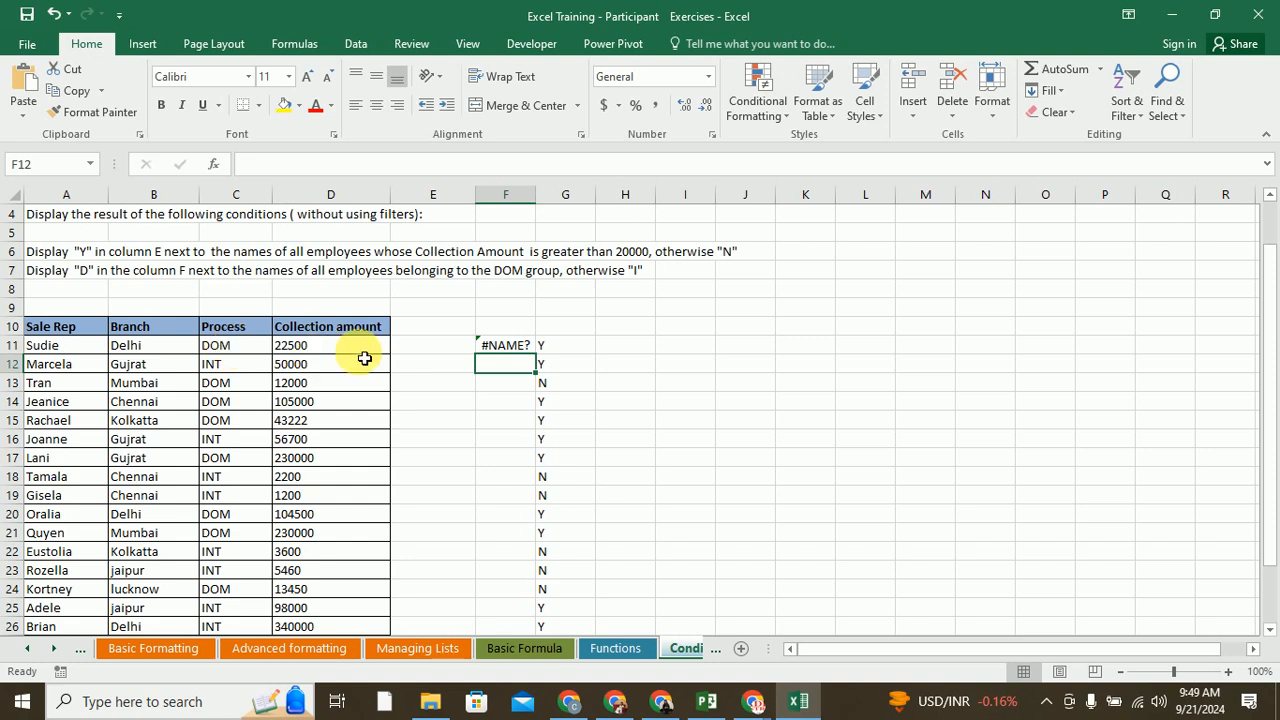
- Correct the F11 formula by enclosing D and I in quotation marks, making it =IF(C11="DOM","D","I")
click(493, 347)
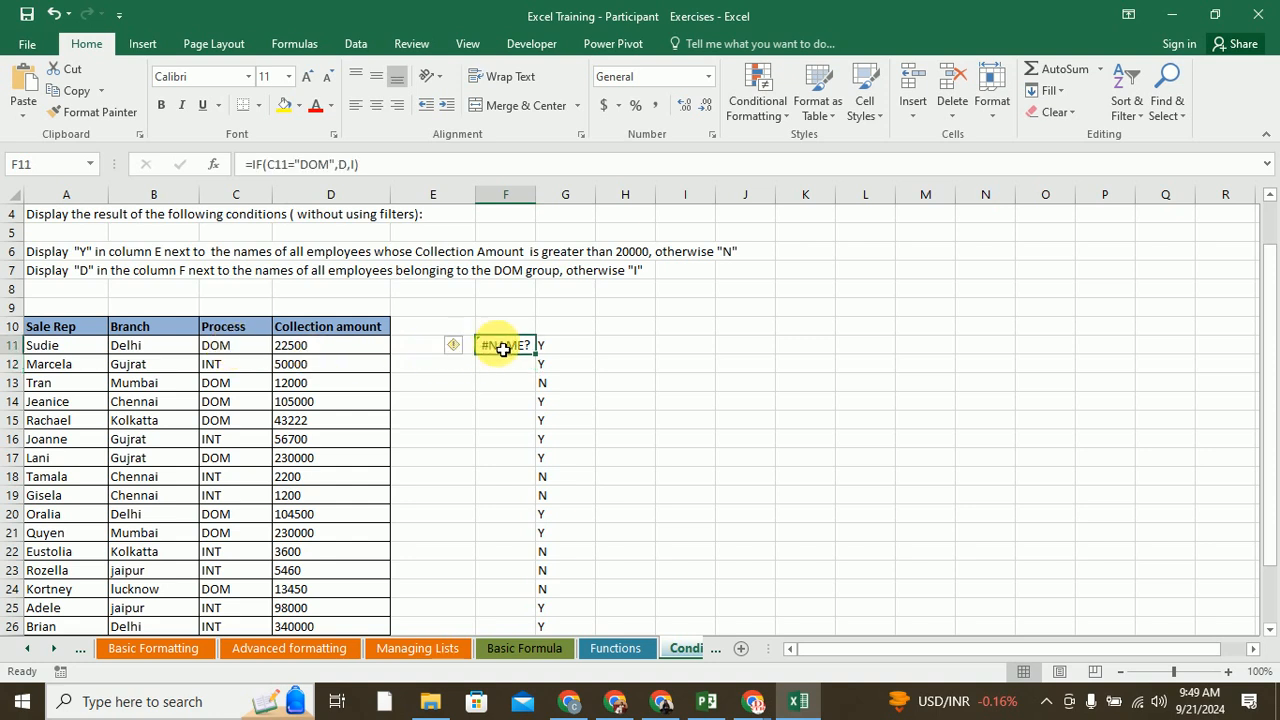
double_click(503, 346)
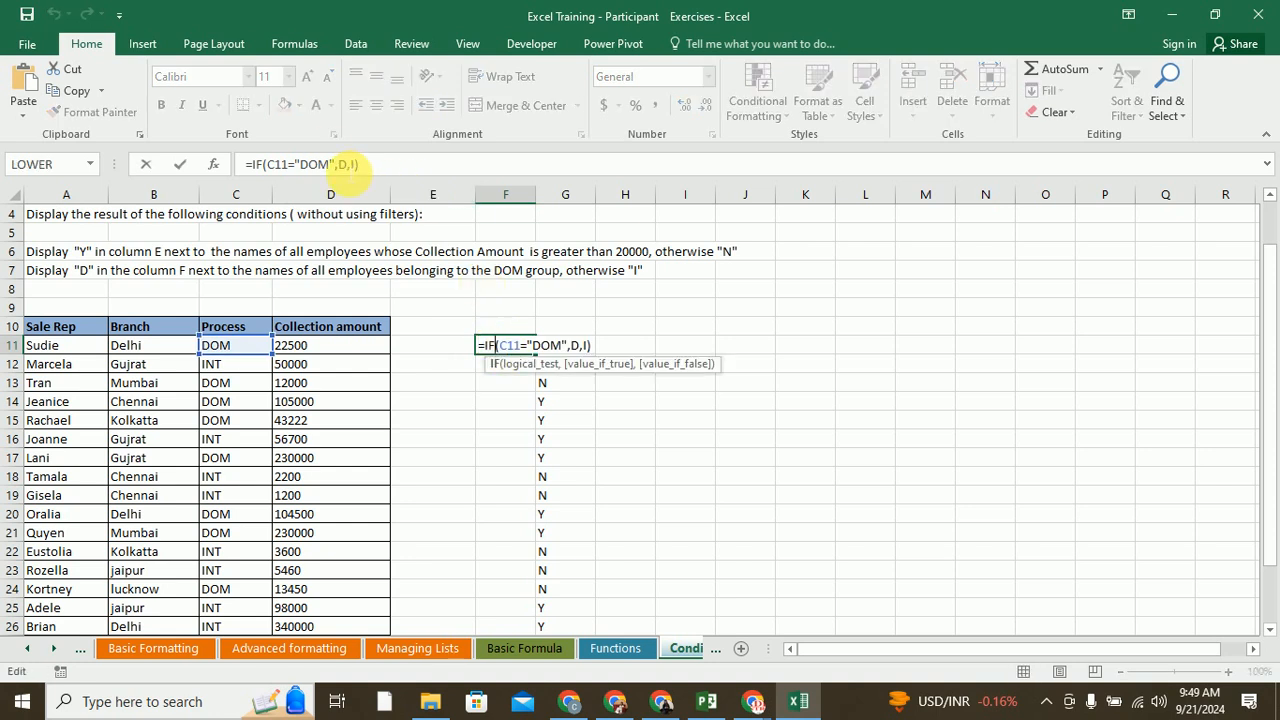
click(340, 165)
text(",")
click(361, 166)
text(")
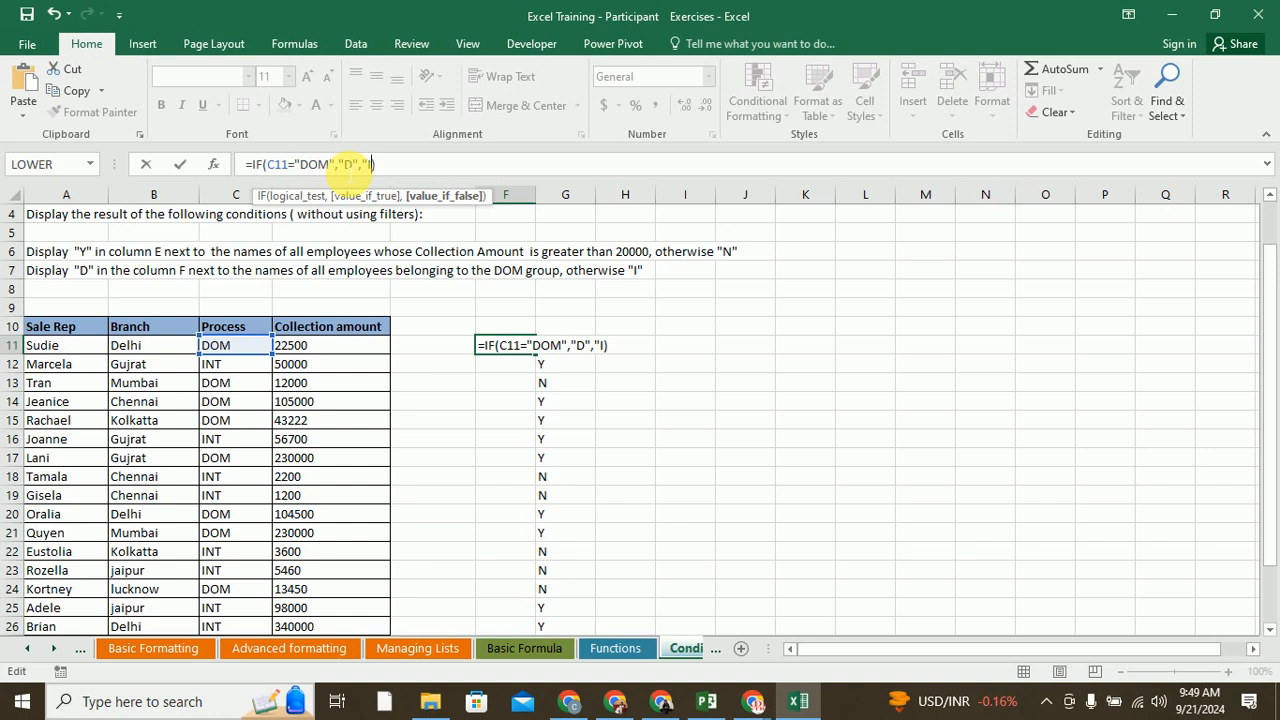
text(")
key(Return)
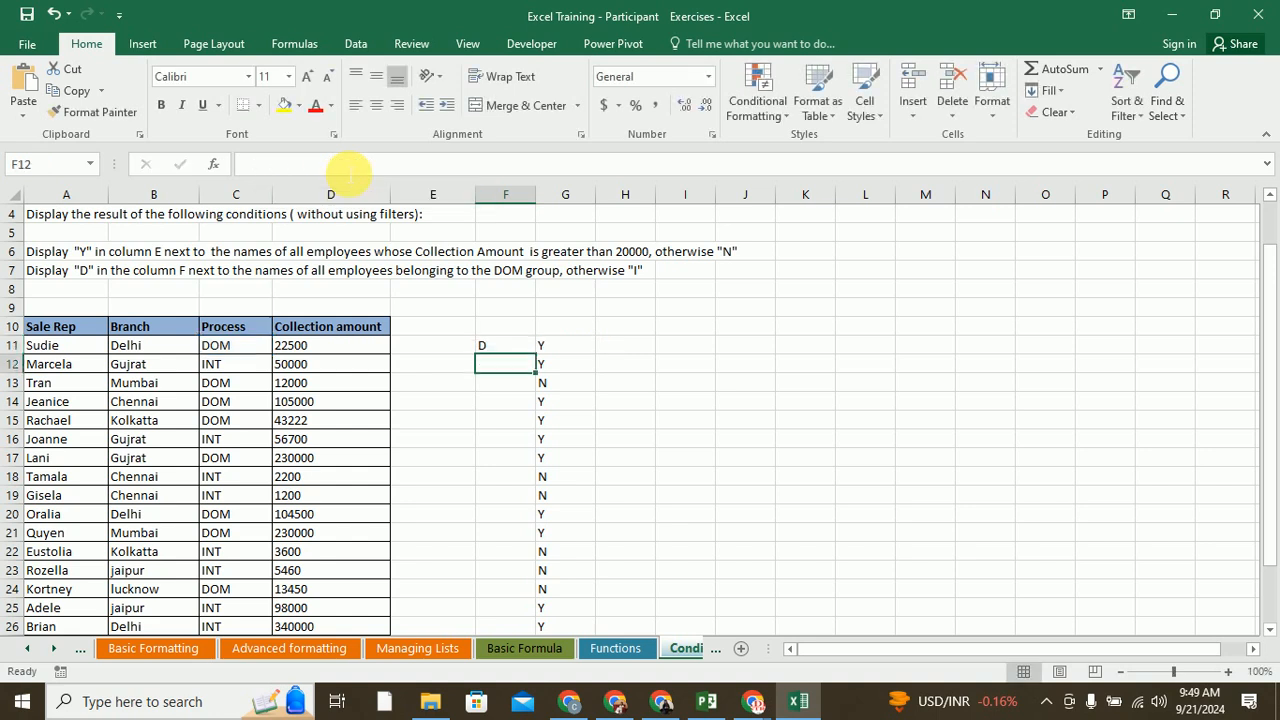
- Fill the DOM-testing IF formula from F11 to F12 and check the cell reference in F12
click(508, 344)
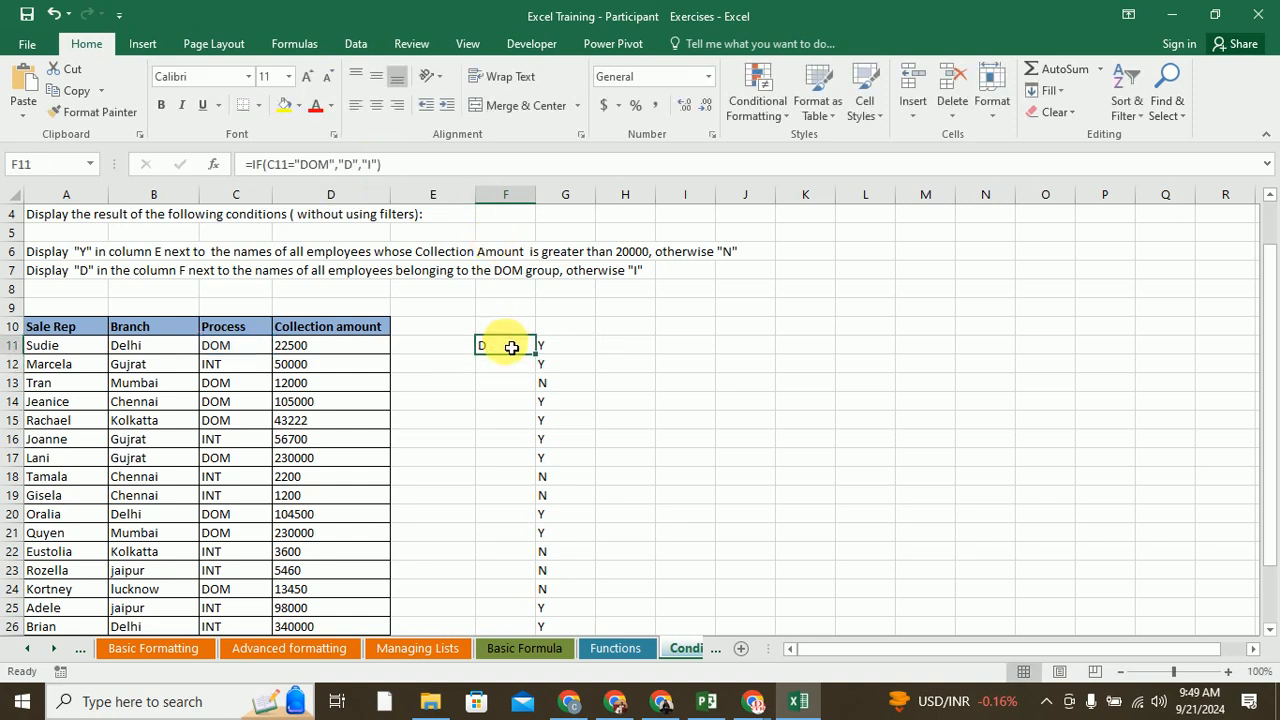
scroll(445, 347, down, 1)
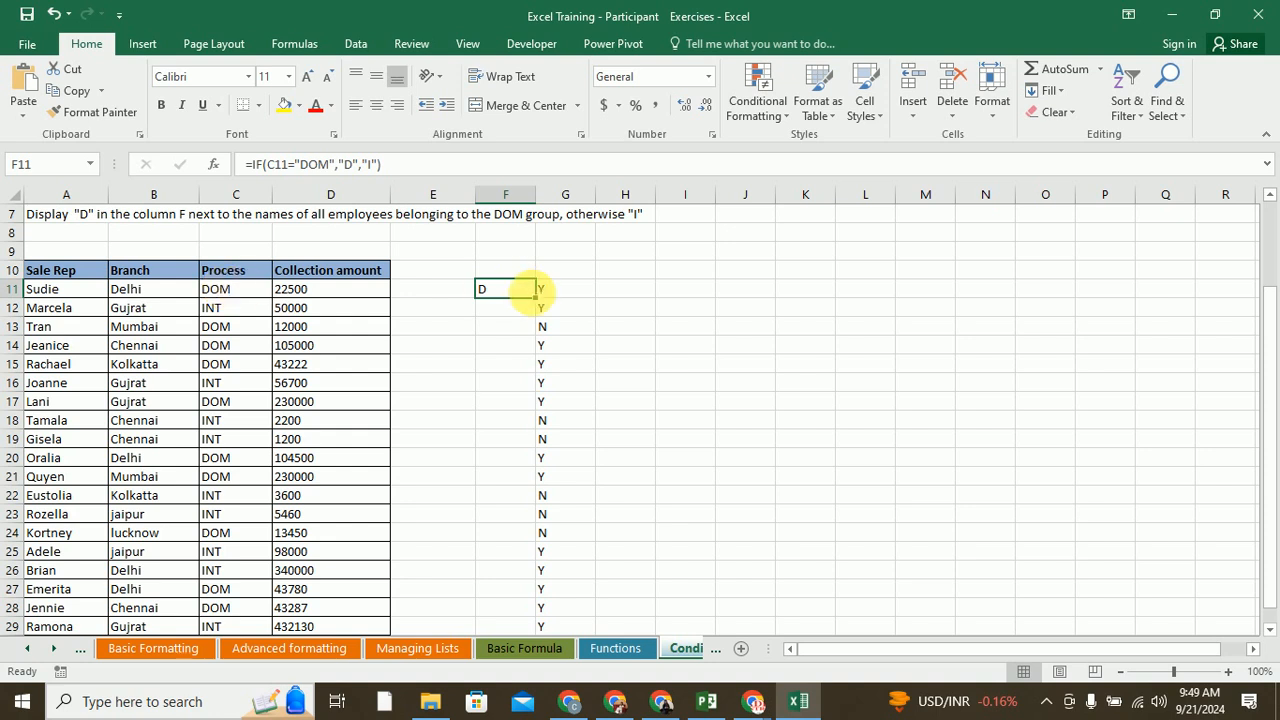
drag(536, 299, 541, 321)
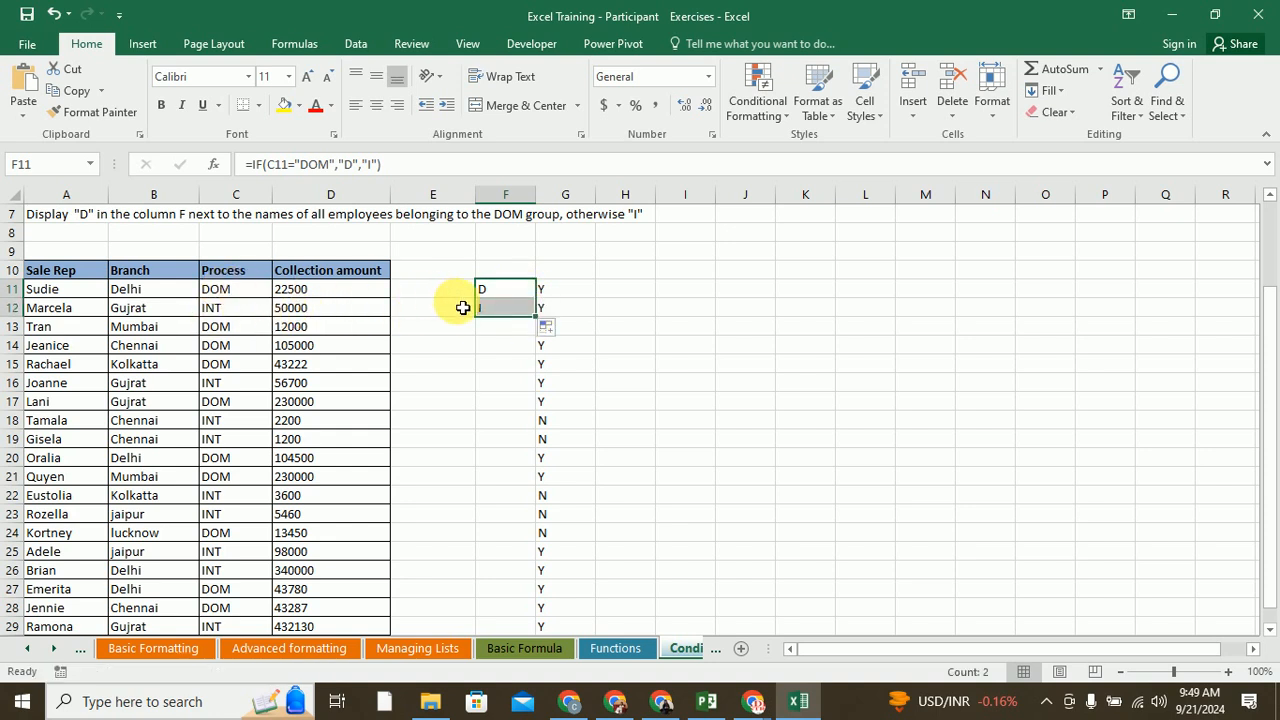
click(515, 312)
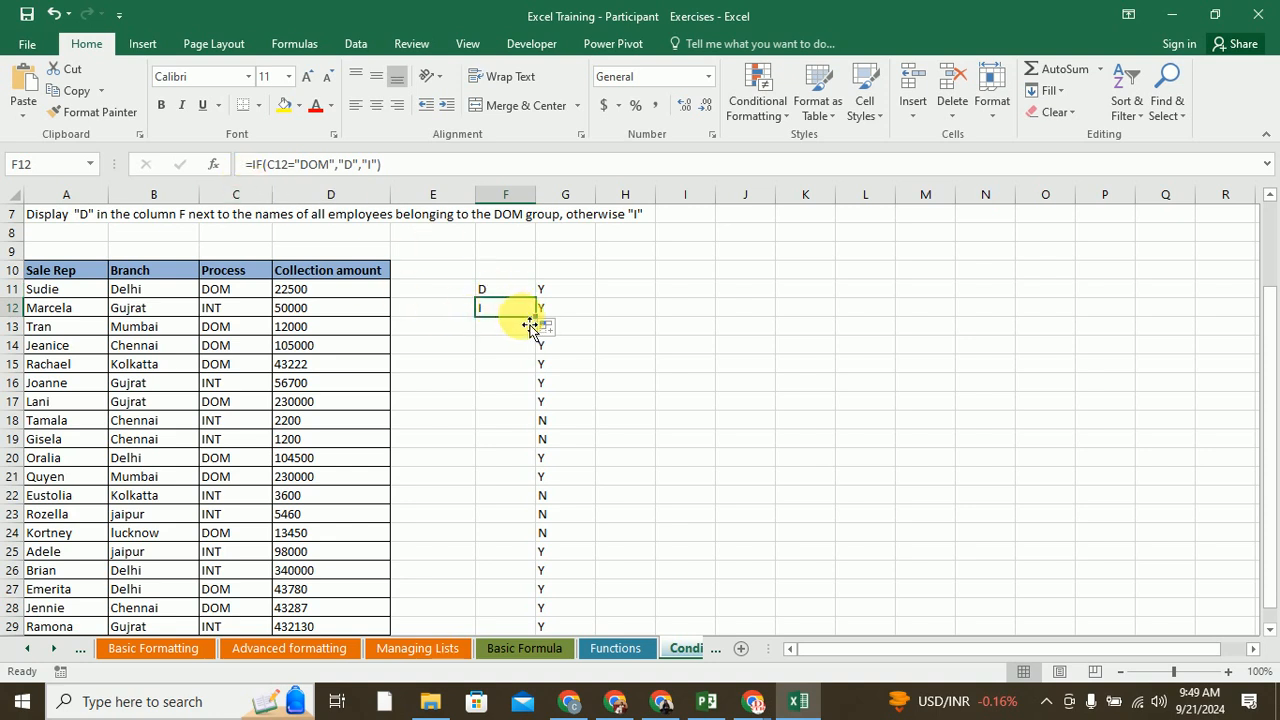
- Fill the DOM-testing IF formula from F12 down to F30 and review the results in columns F and G
drag(536, 317, 541, 638)
scroll(551, 501, down, 2)
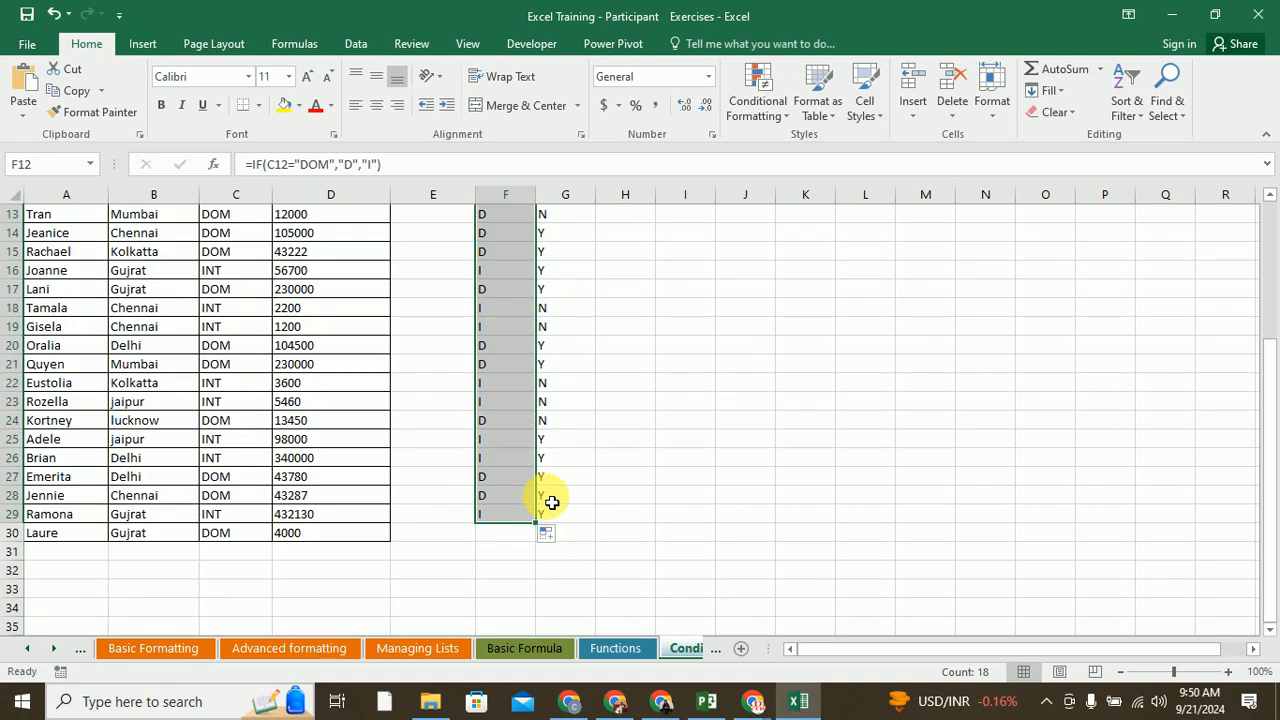
click(515, 552)
click(520, 520)
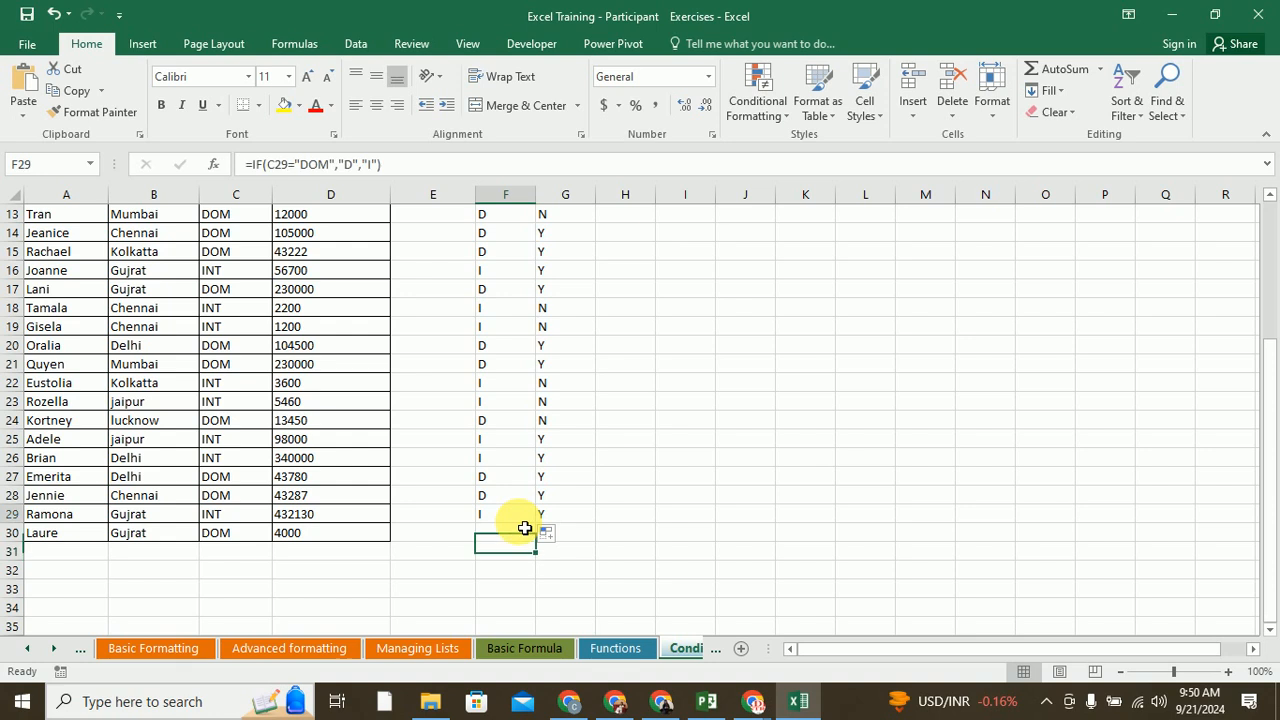
drag(536, 523, 571, 520)
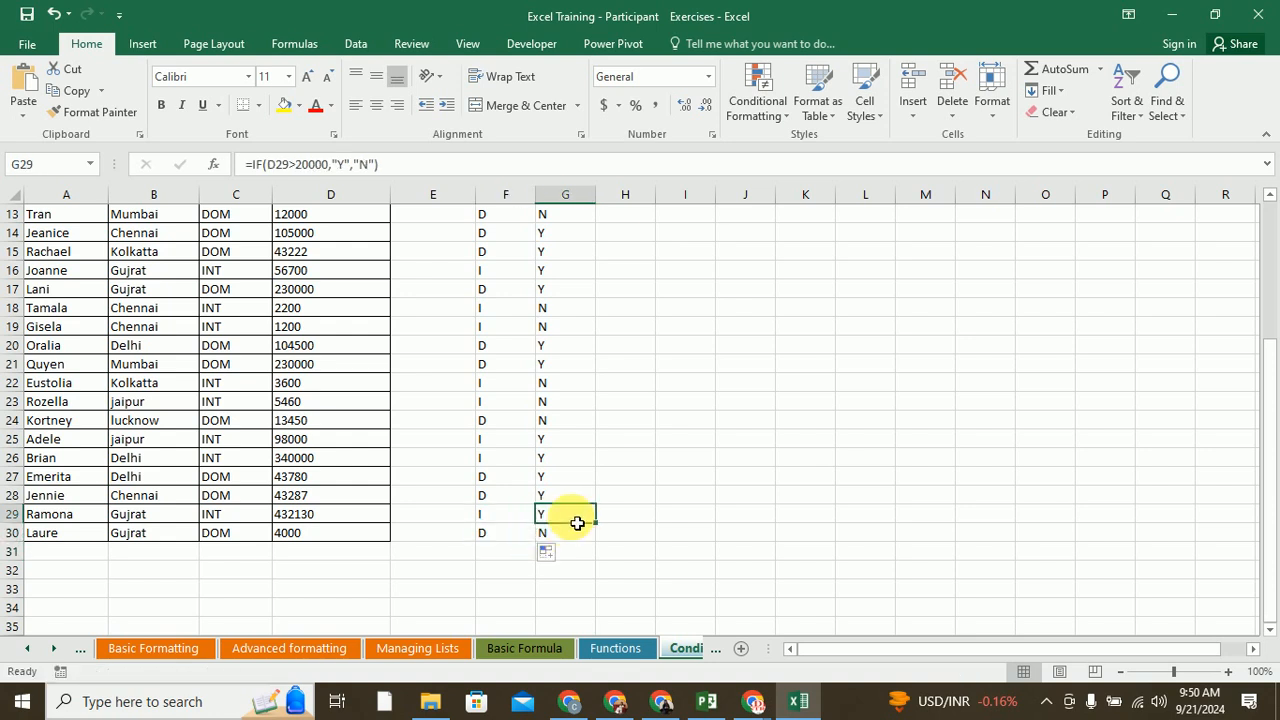
click(712, 534)
scroll(721, 538, up, 2)
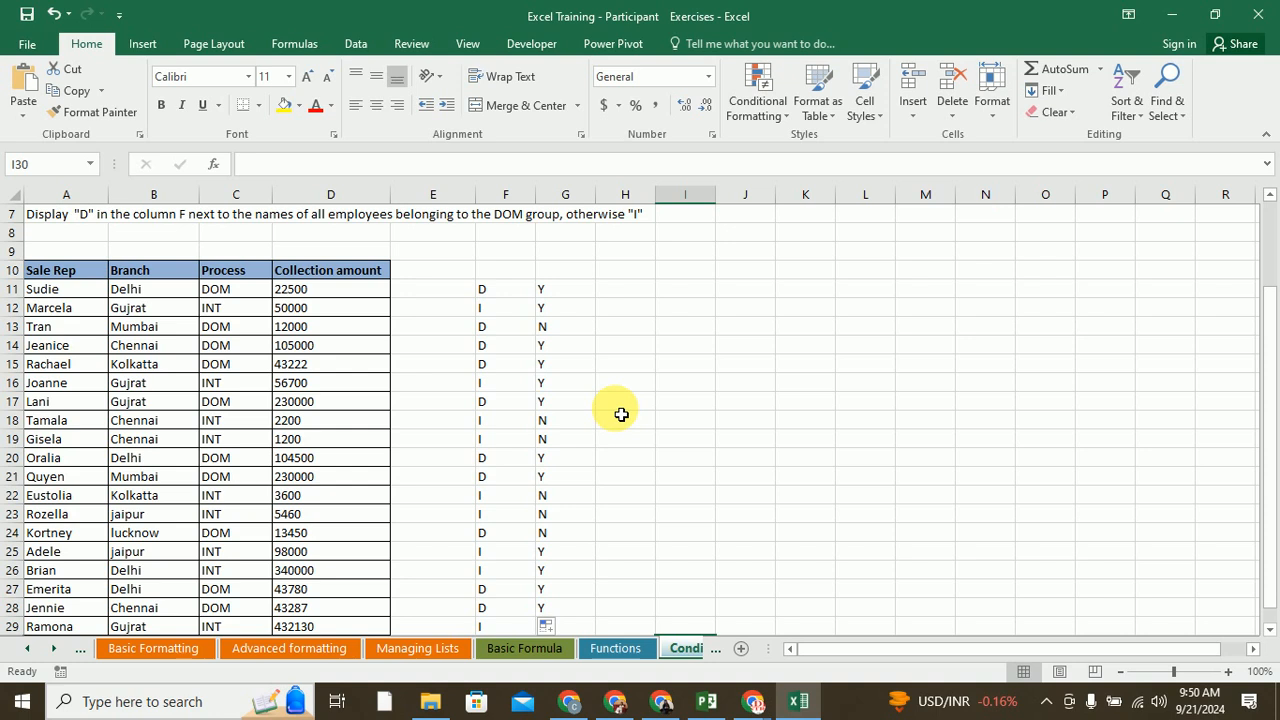
click(818, 333)
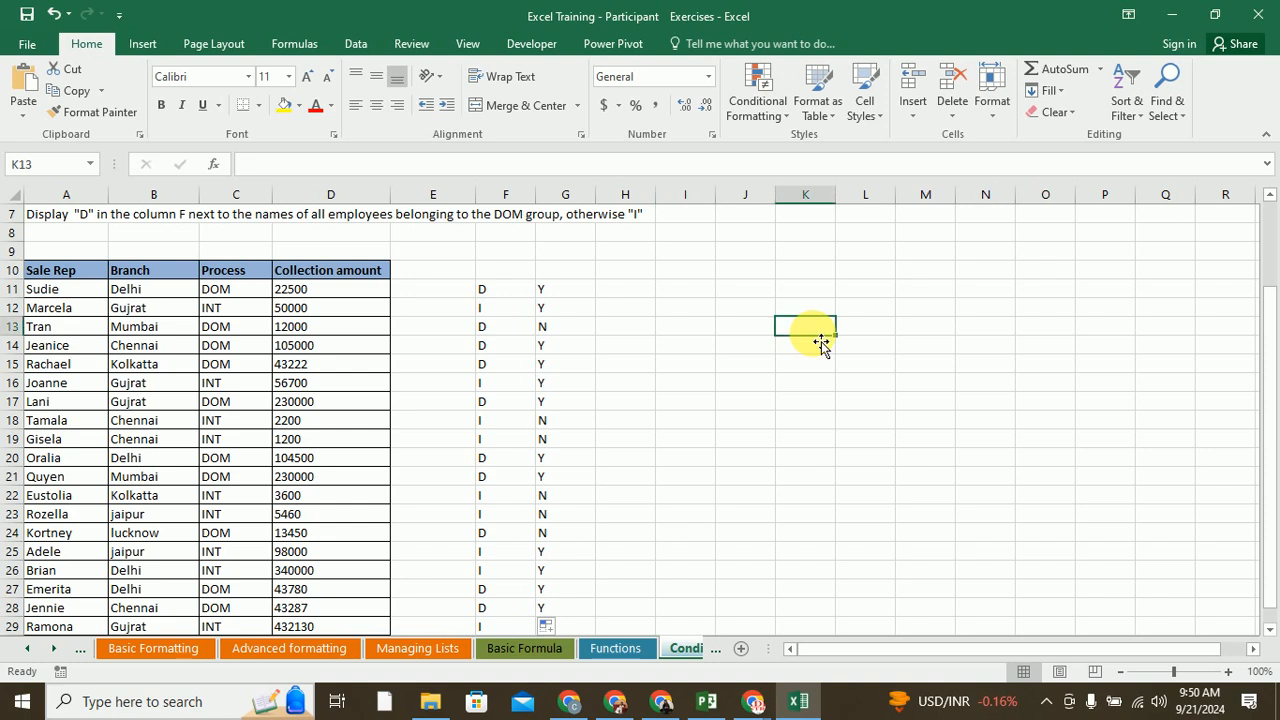
- List the logical operators AND, OR and NOT in cells K13 to K15
text(AND)
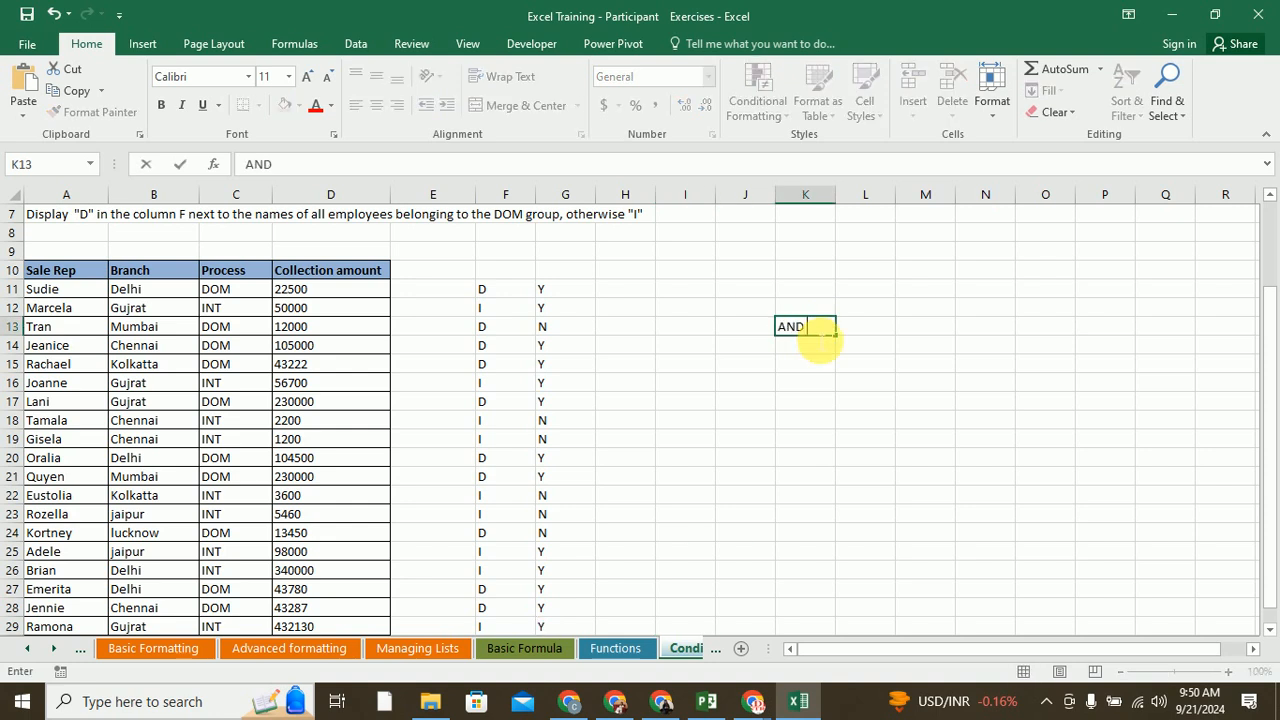
key(Return)
text(OR)
key(Return)
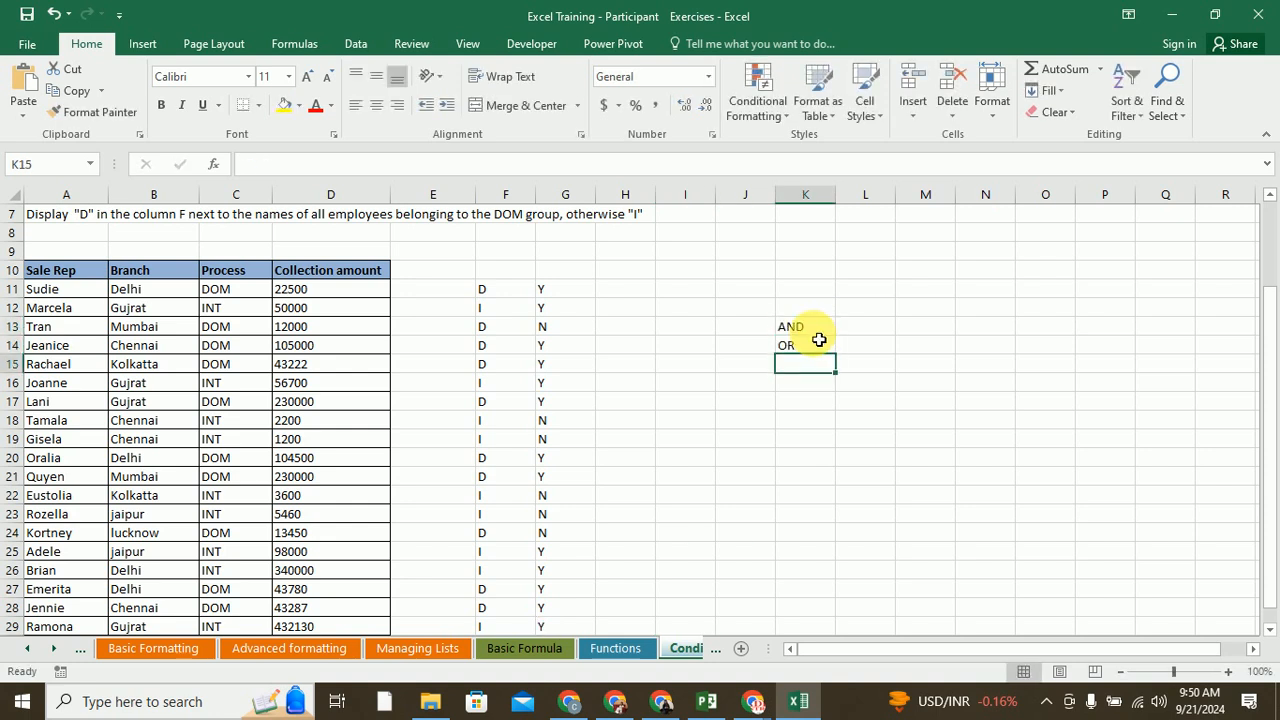
text(NOT)
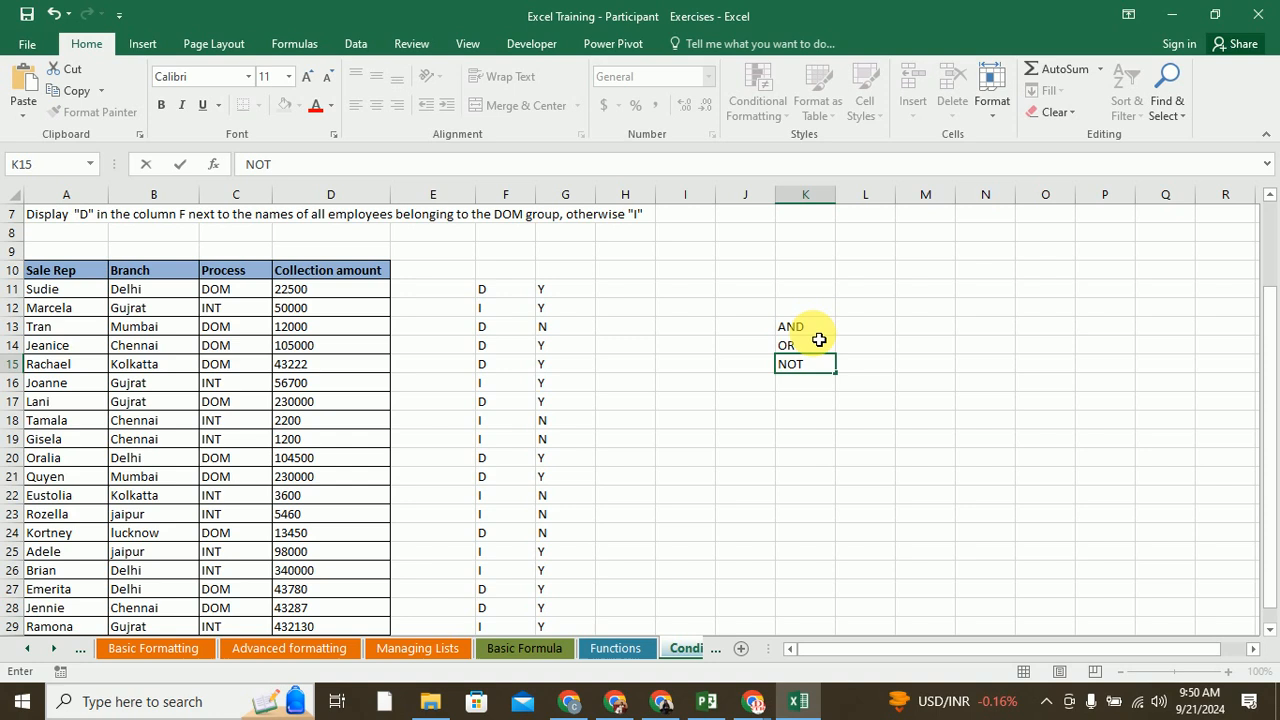
- Enter cond1, cond2 and cond3 in L13 to N13 beside AND, and highlight them as its conditions
click(882, 327)
text(cond1)
click(925, 329)
text(cond2)
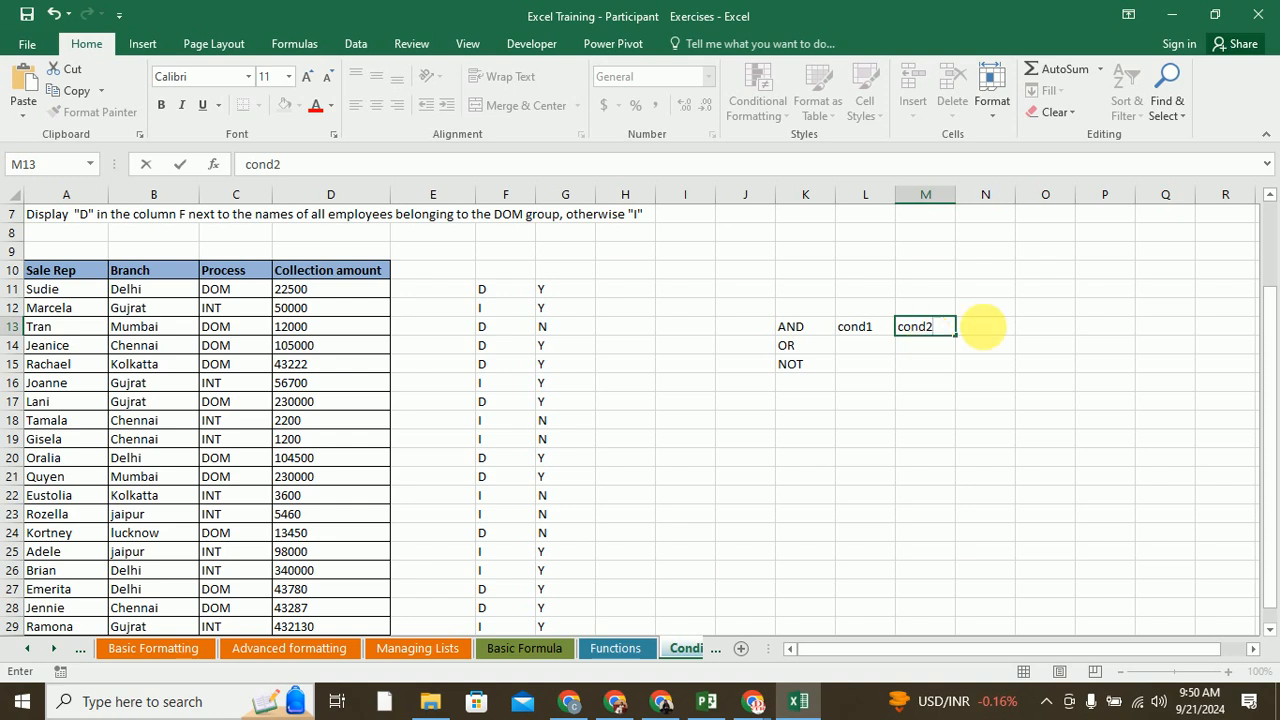
click(994, 331)
text(cond3)
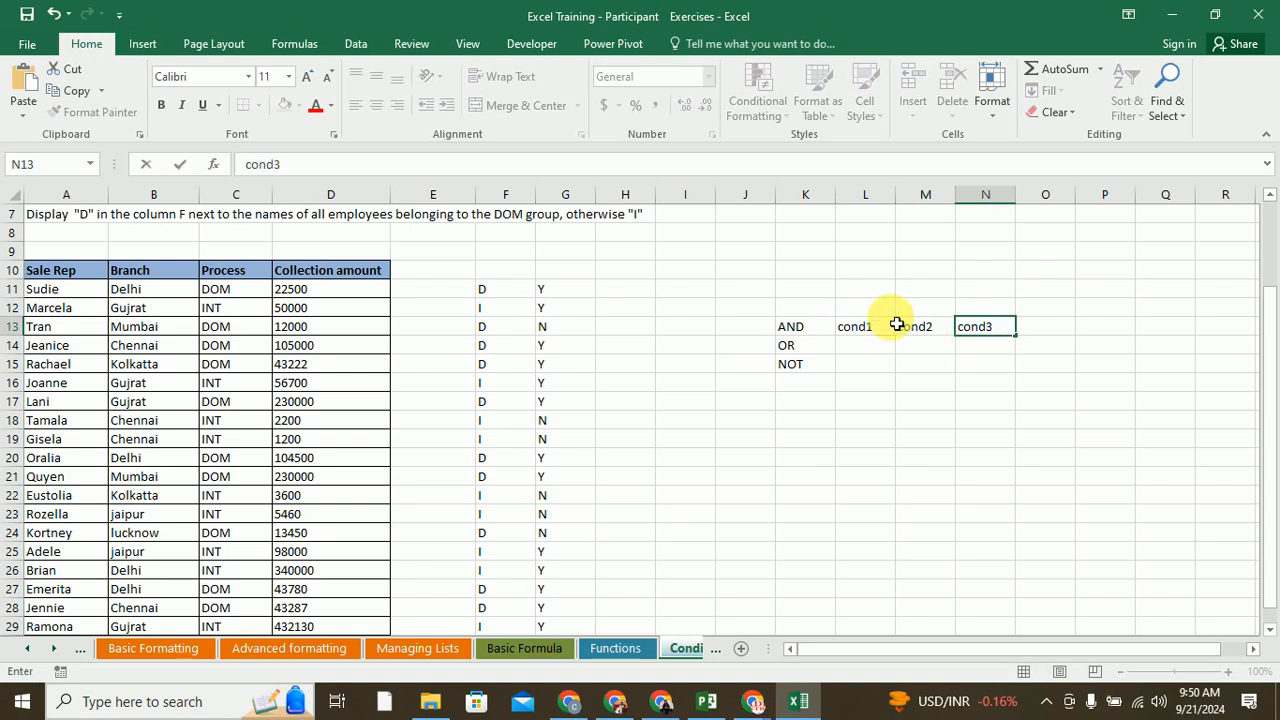
drag(865, 330, 976, 332)
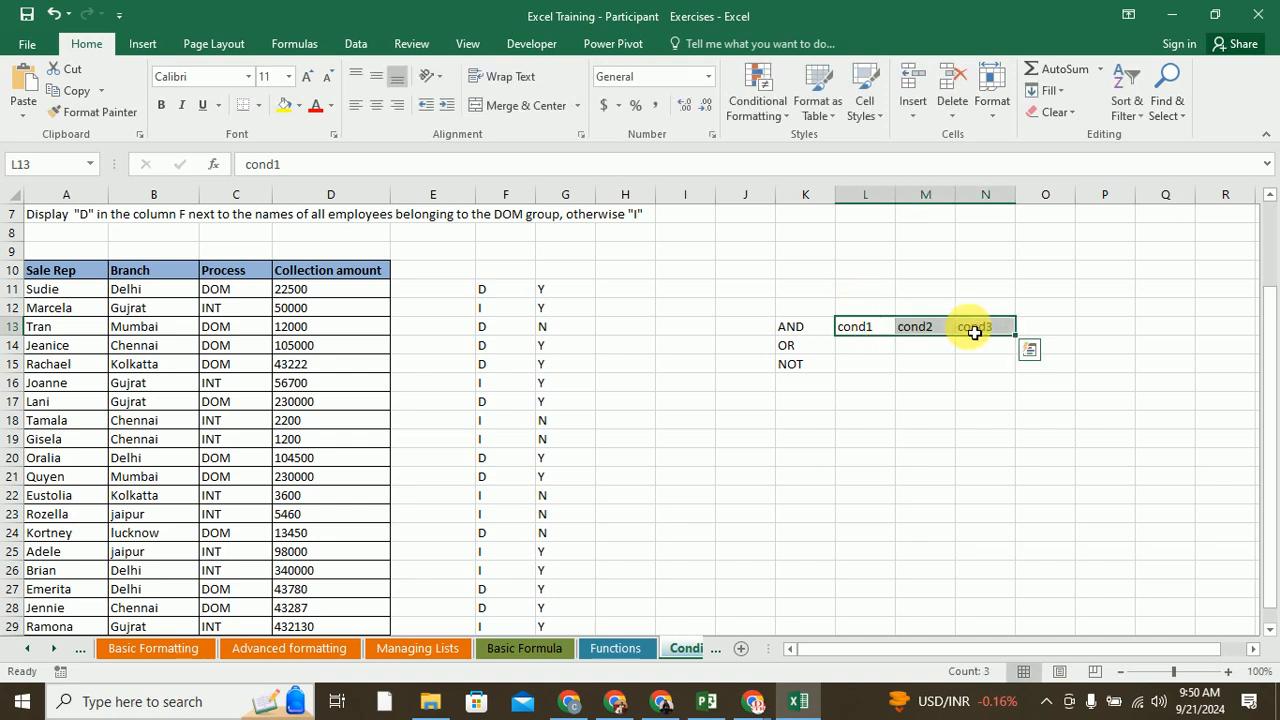
click(800, 332)
click(734, 333)
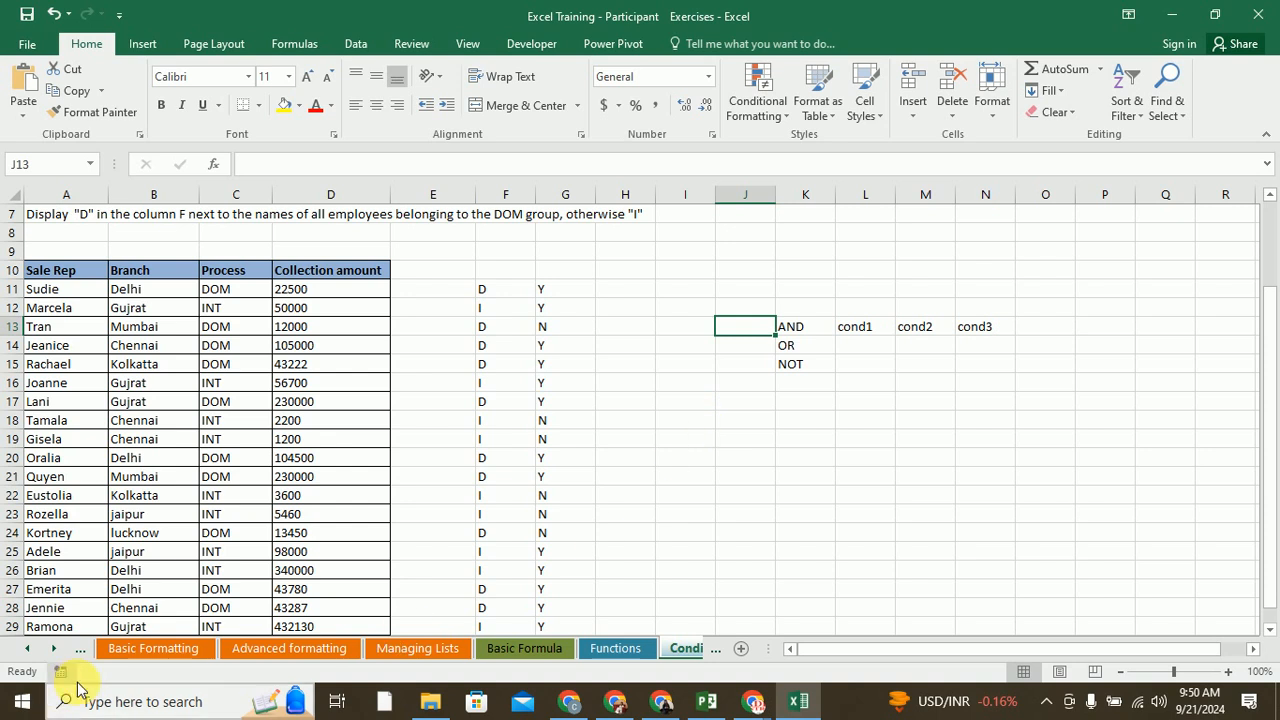
click(103, 697)
text(paint)
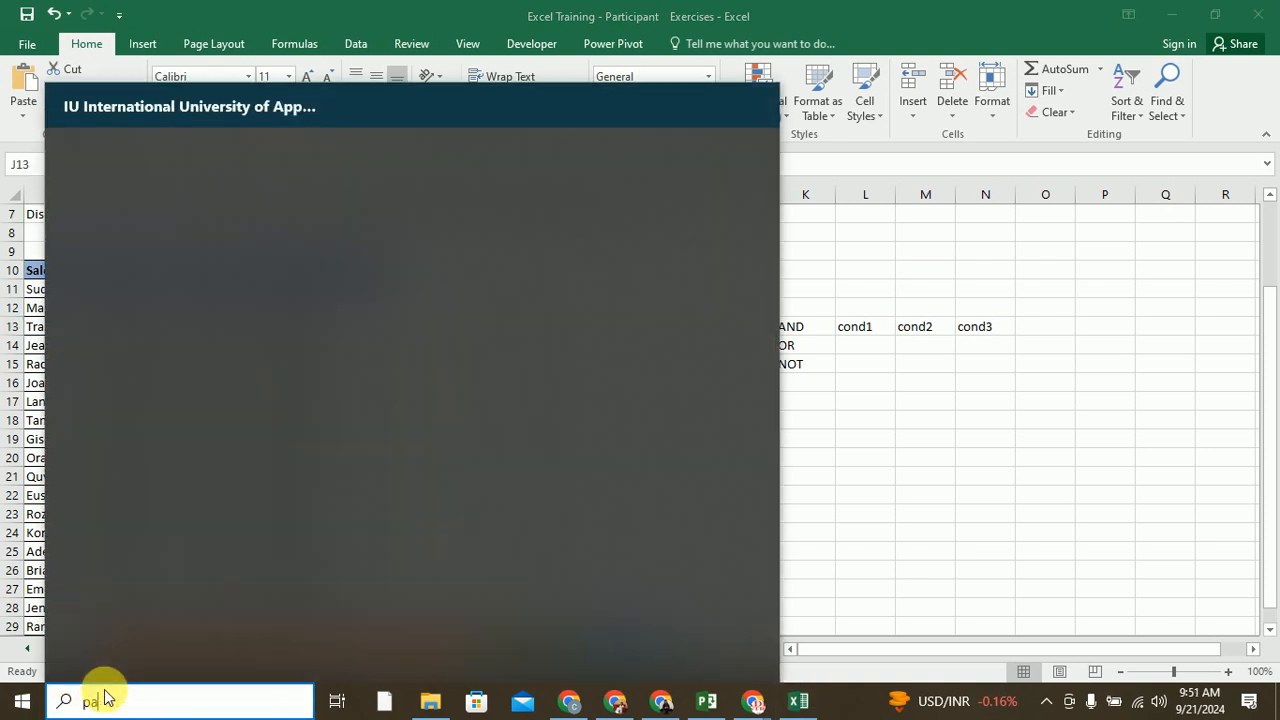
key(Return)
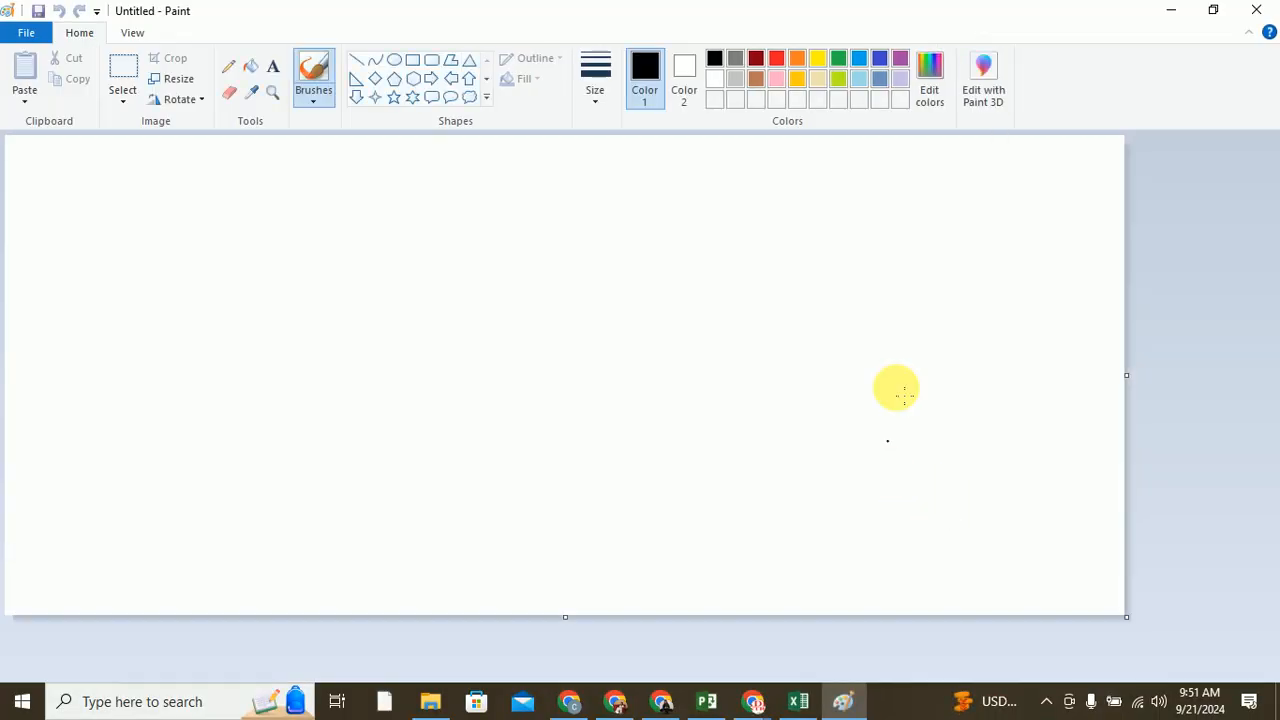
click(1171, 10)
- Start an AND truth table with the title AND in K20 and the headers C1, C2 and result in K22 to M22
click(800, 462)
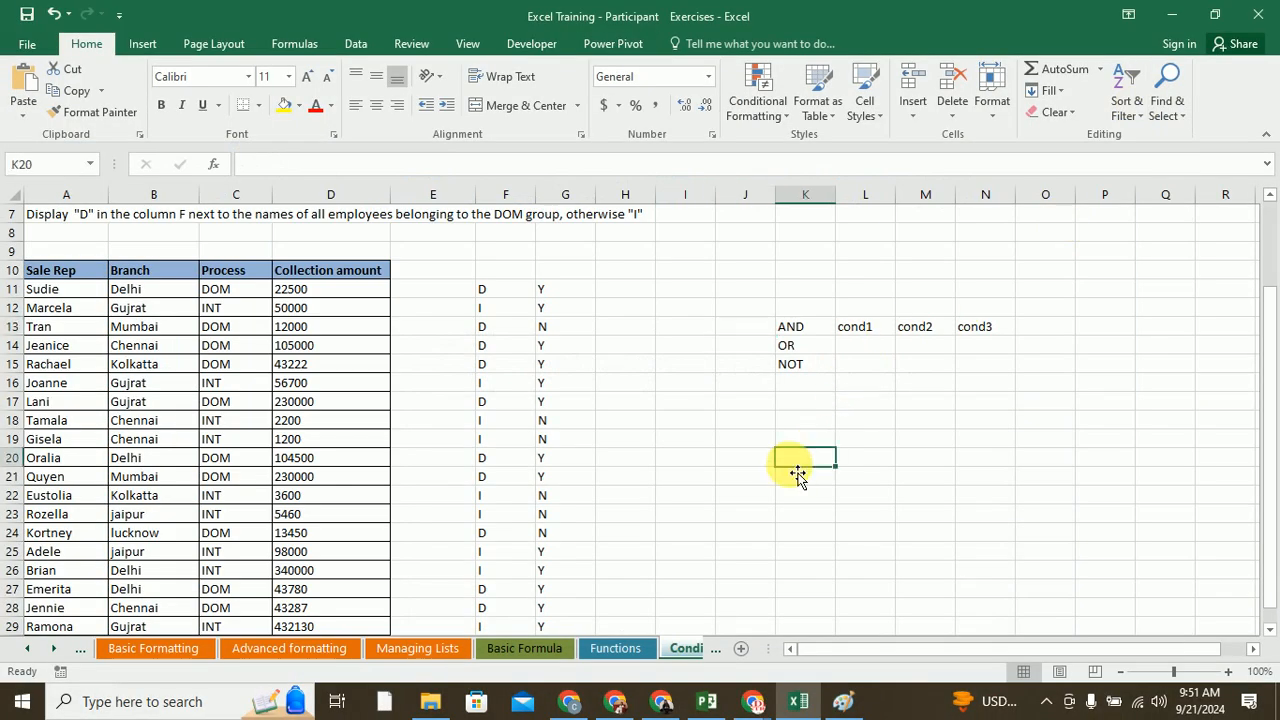
text(AND)
key(Return)
key(Return)
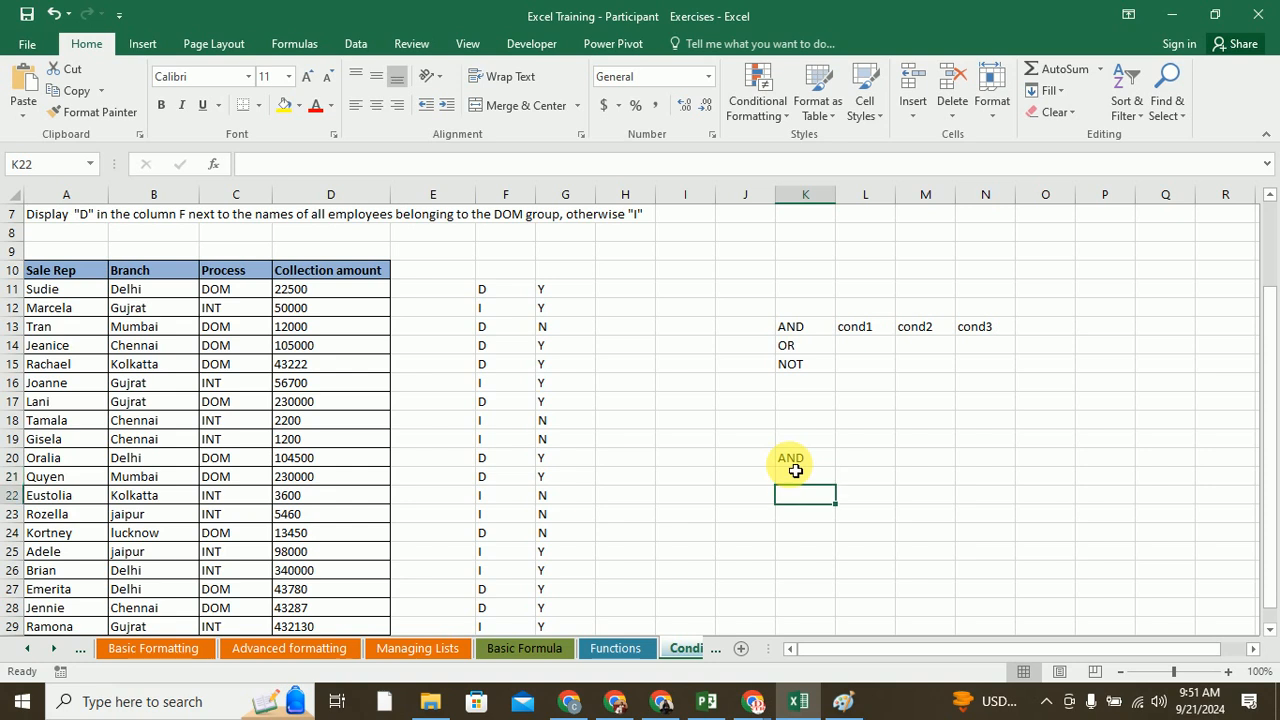
key(Right)
key(Left)
text(C1)
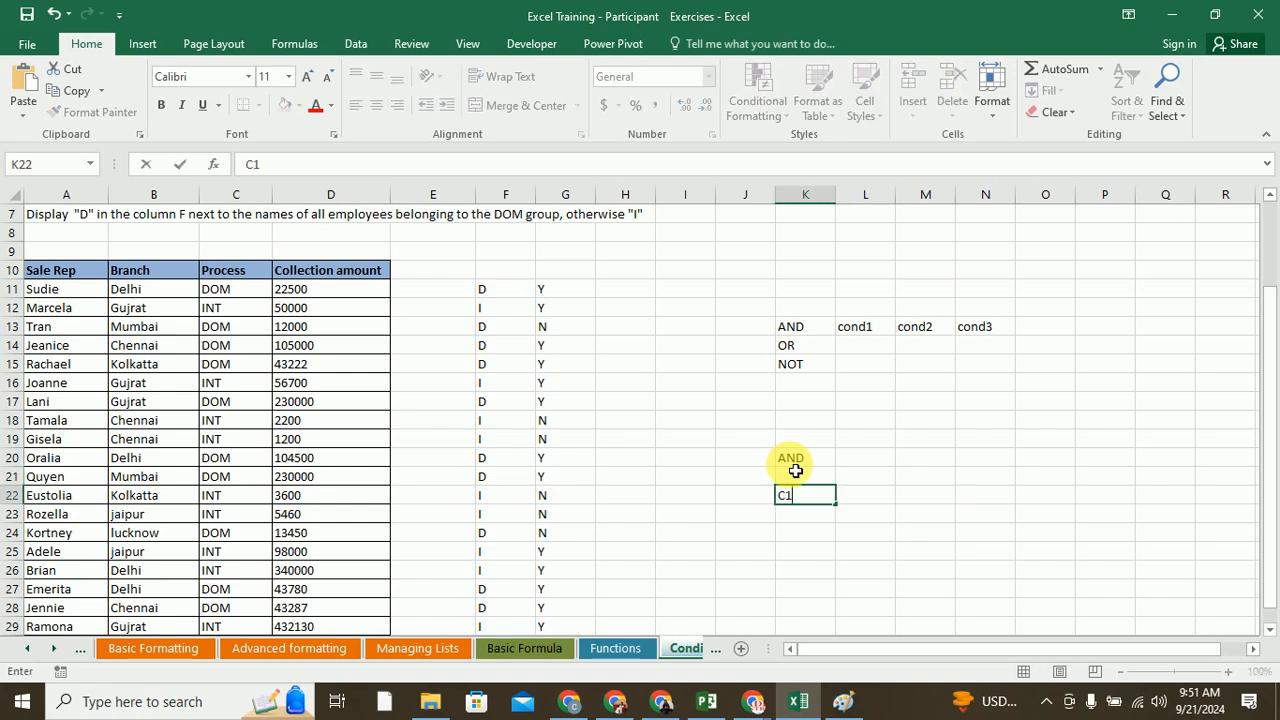
key(Tab)
text(C2)
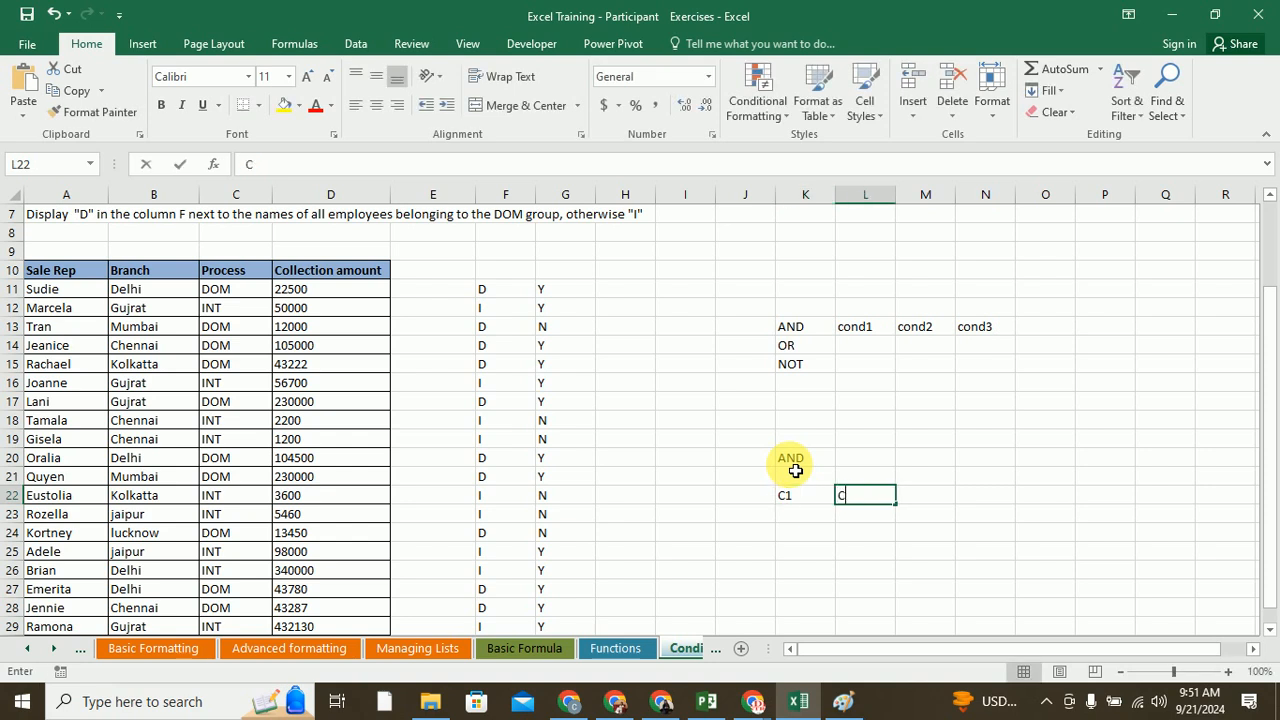
click(948, 504)
text(result)
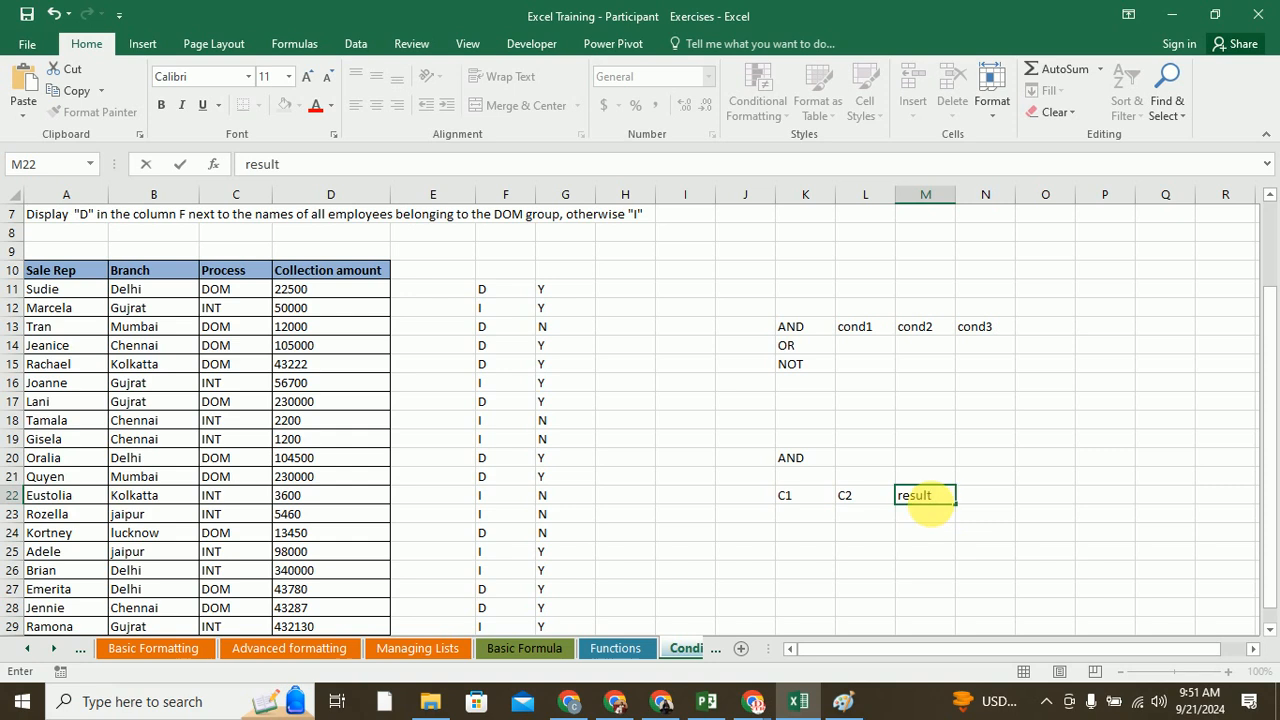
- Fill the first two C1 and C2 rows of the truth table with F, F in row 23 and F, T in row 24
click(816, 521)
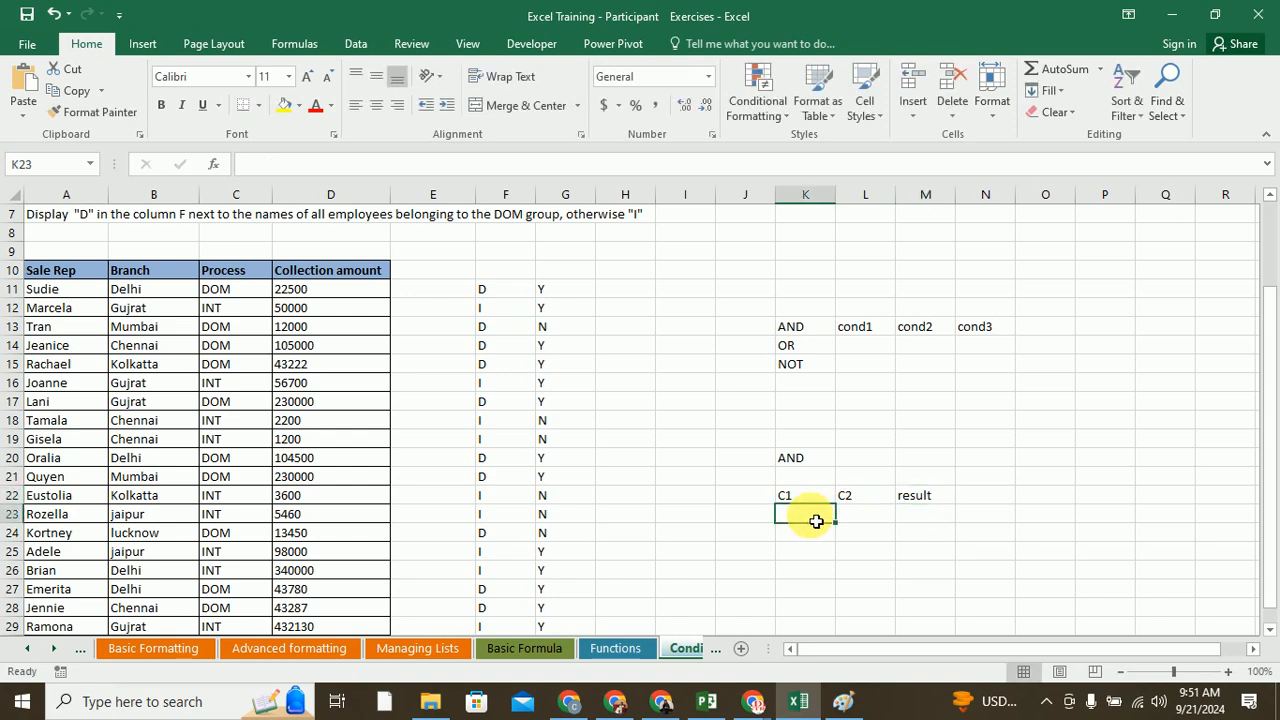
click(322, 292)
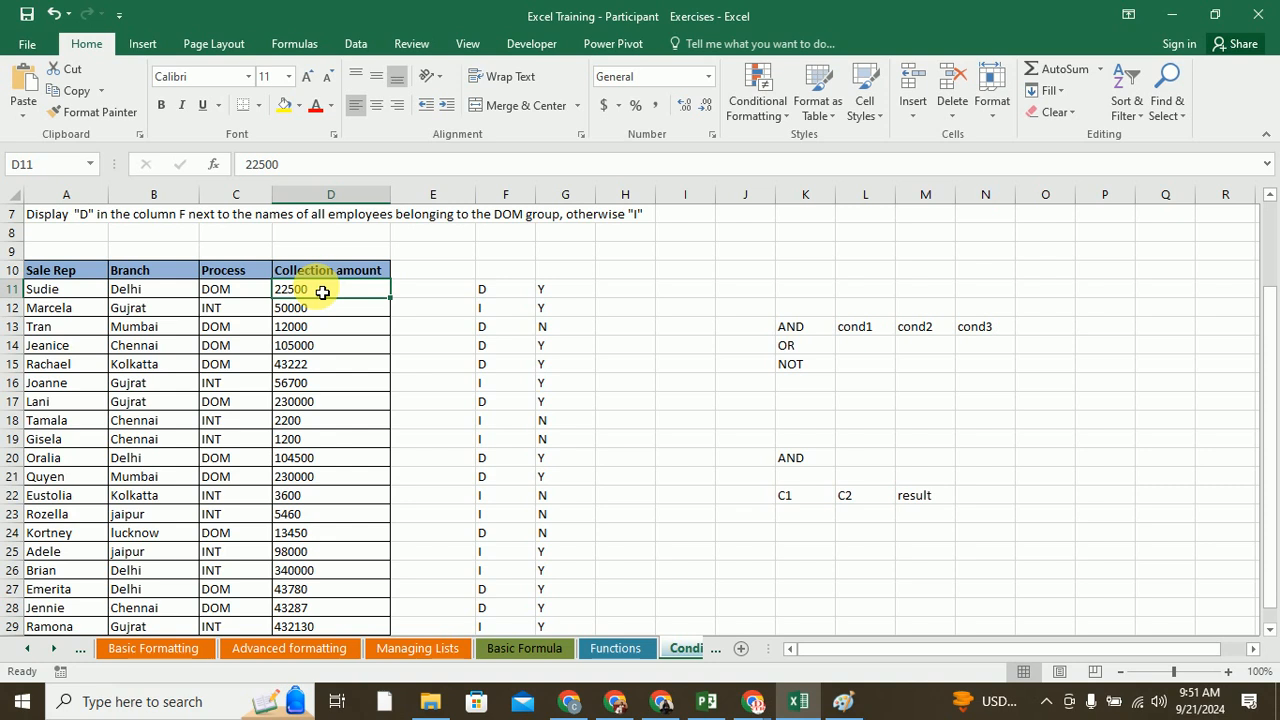
click(797, 517)
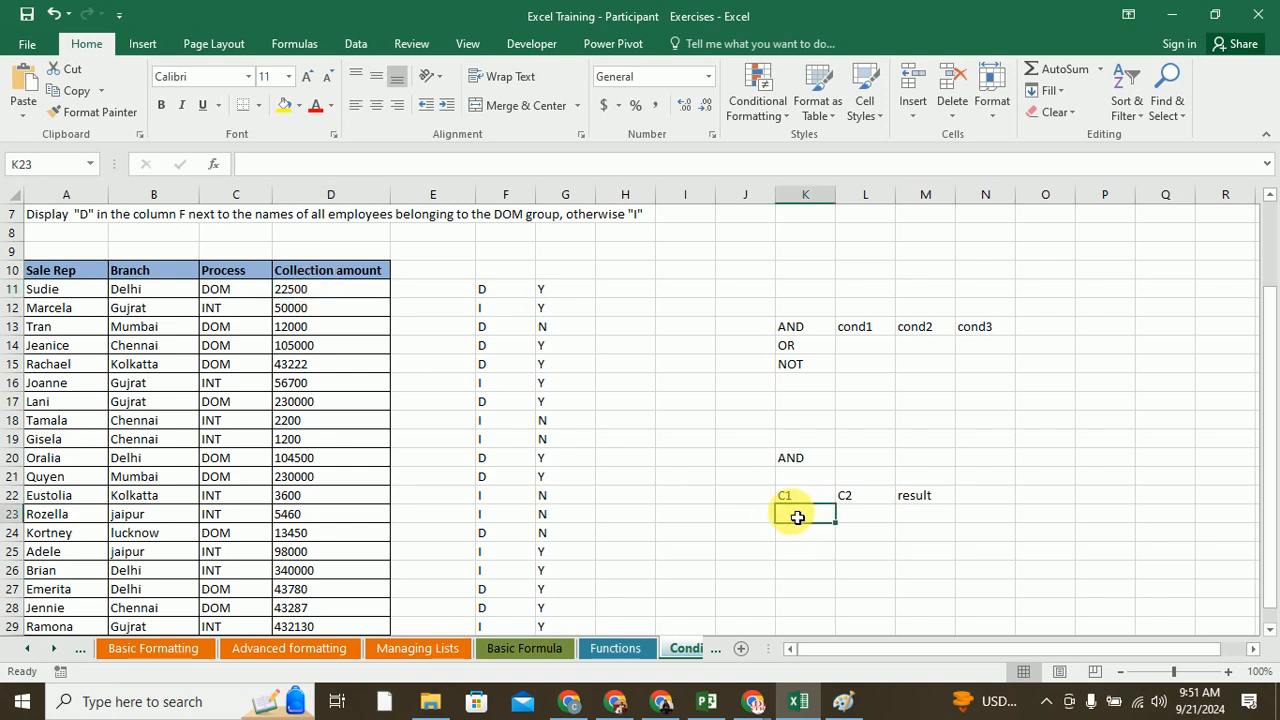
text(F)
key(Tab)
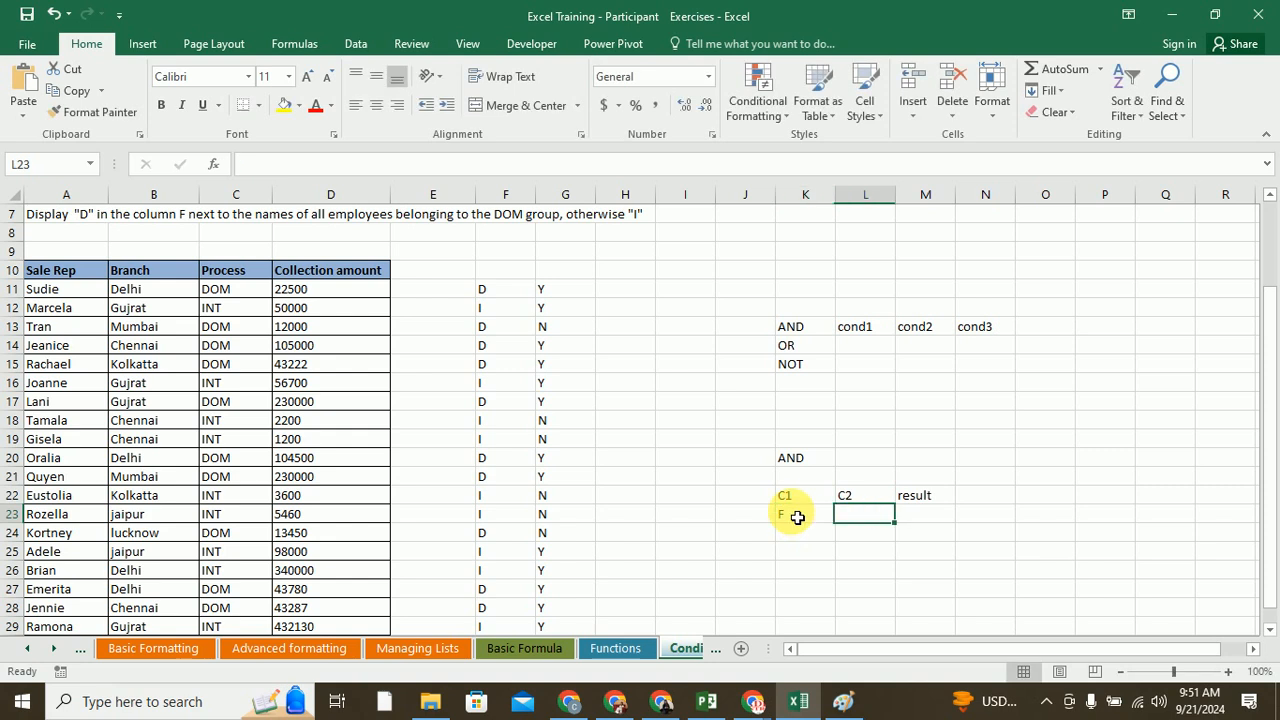
text(F)
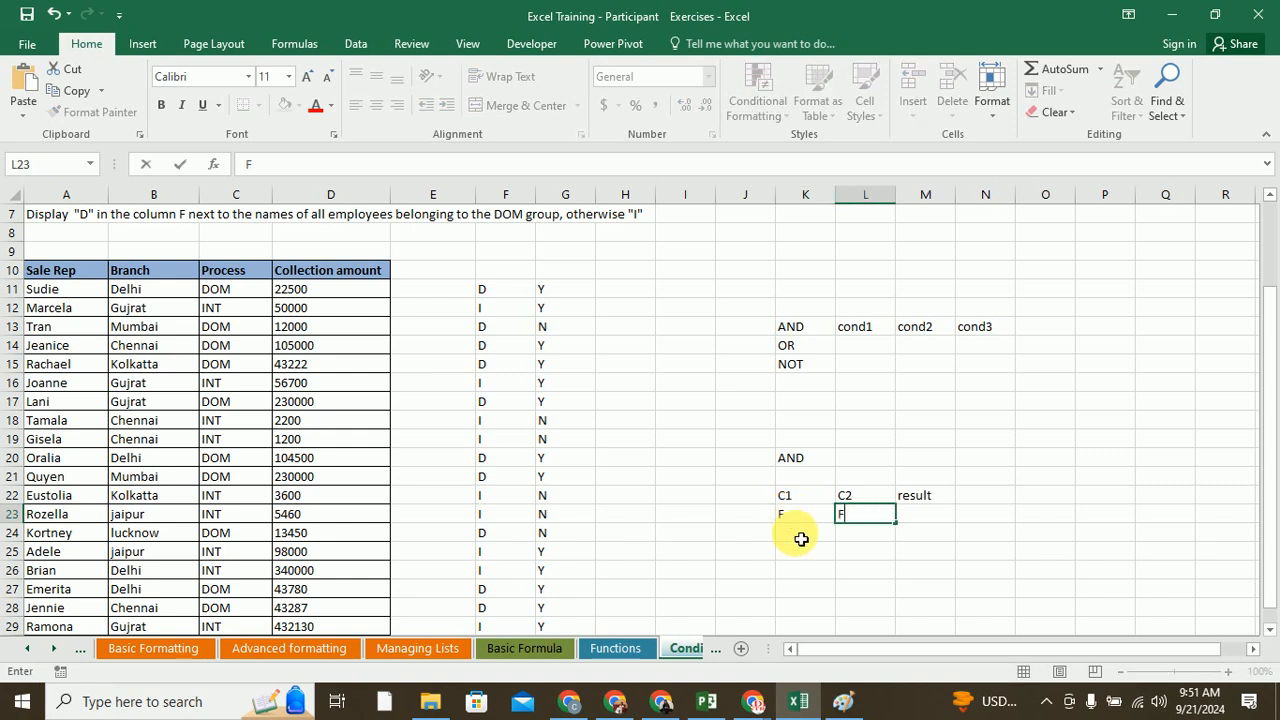
click(801, 539)
text(F)
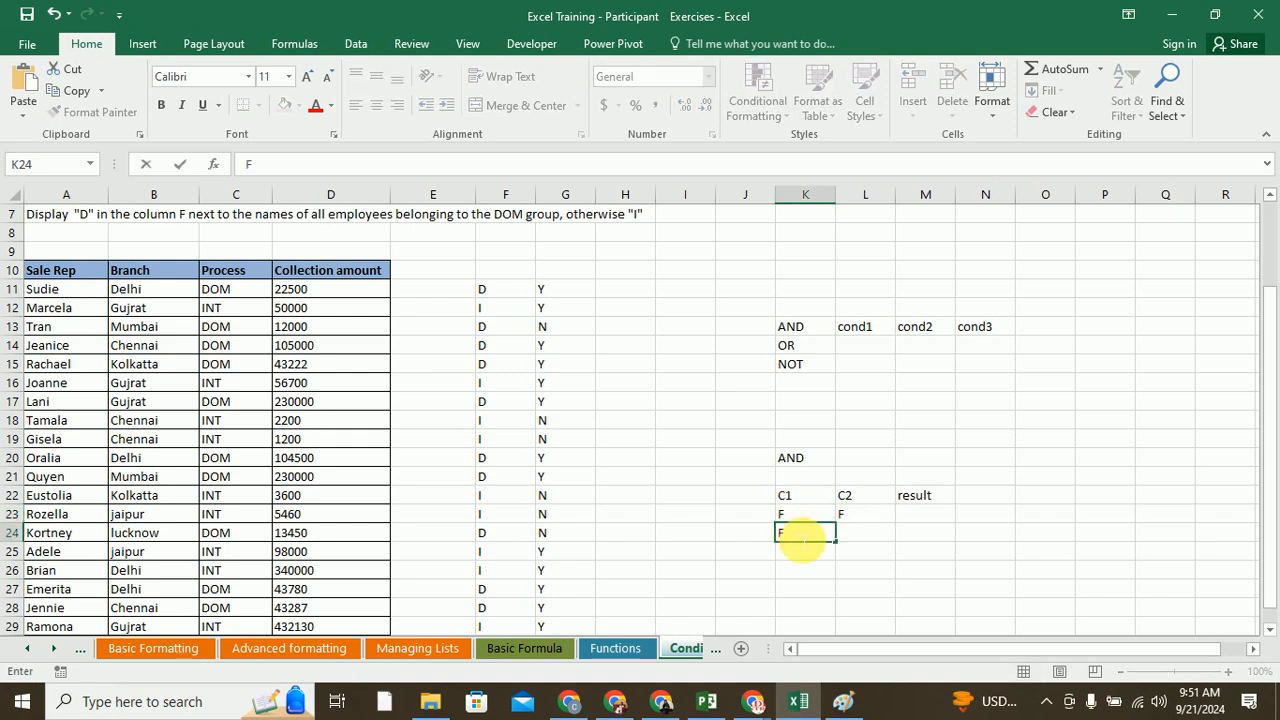
click(855, 540)
text(T)
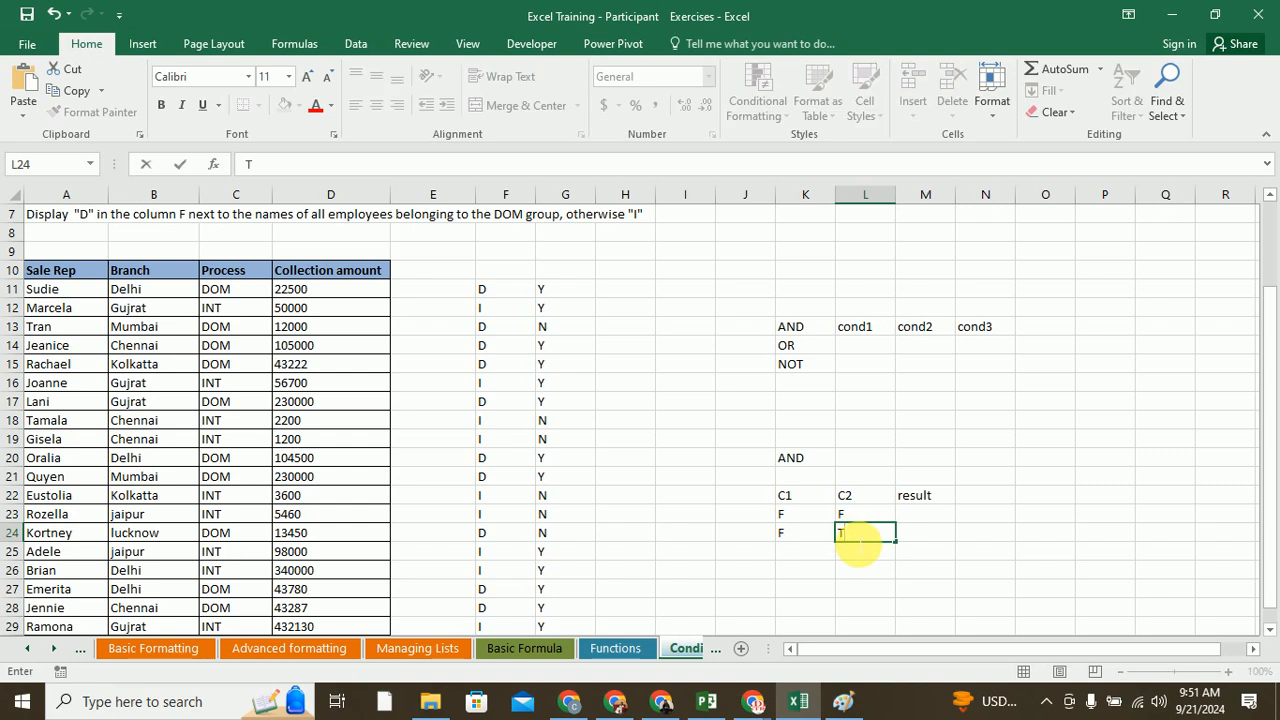
- Complete the truth table's C1 and C2 combinations with T, F in row 25 and T, T in row 26
click(815, 552)
text(T)
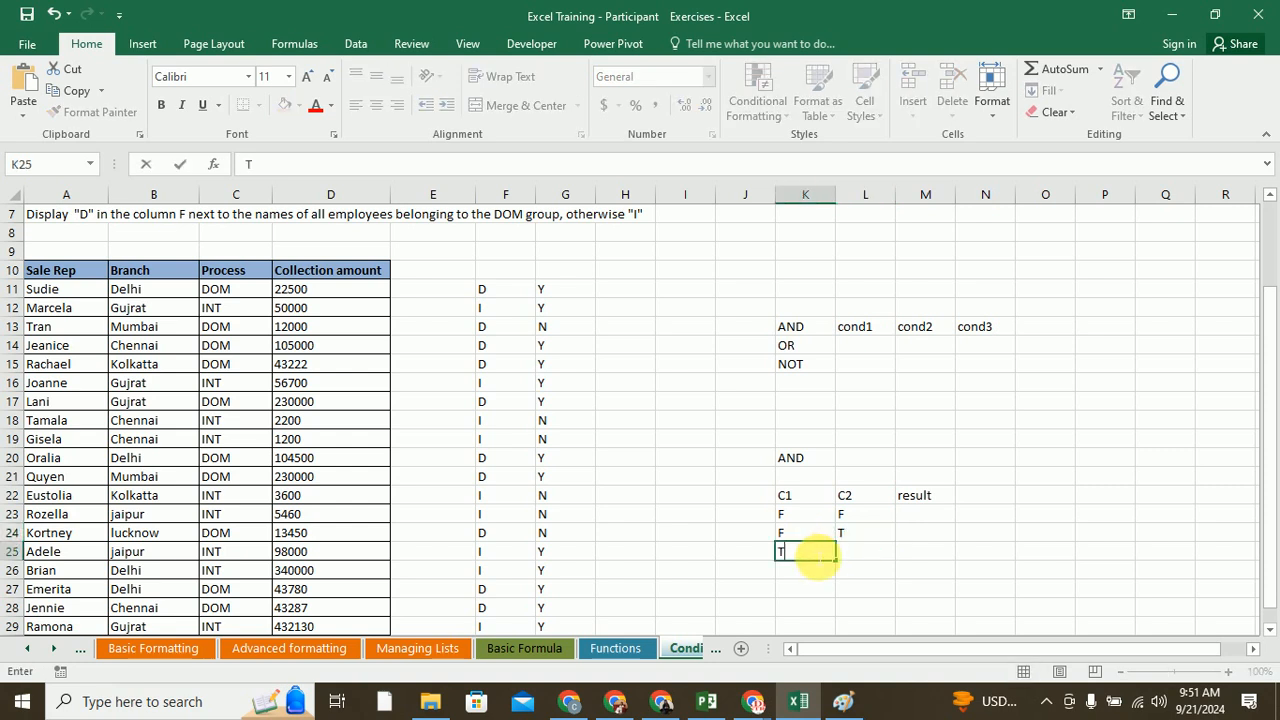
click(857, 554)
text(F)
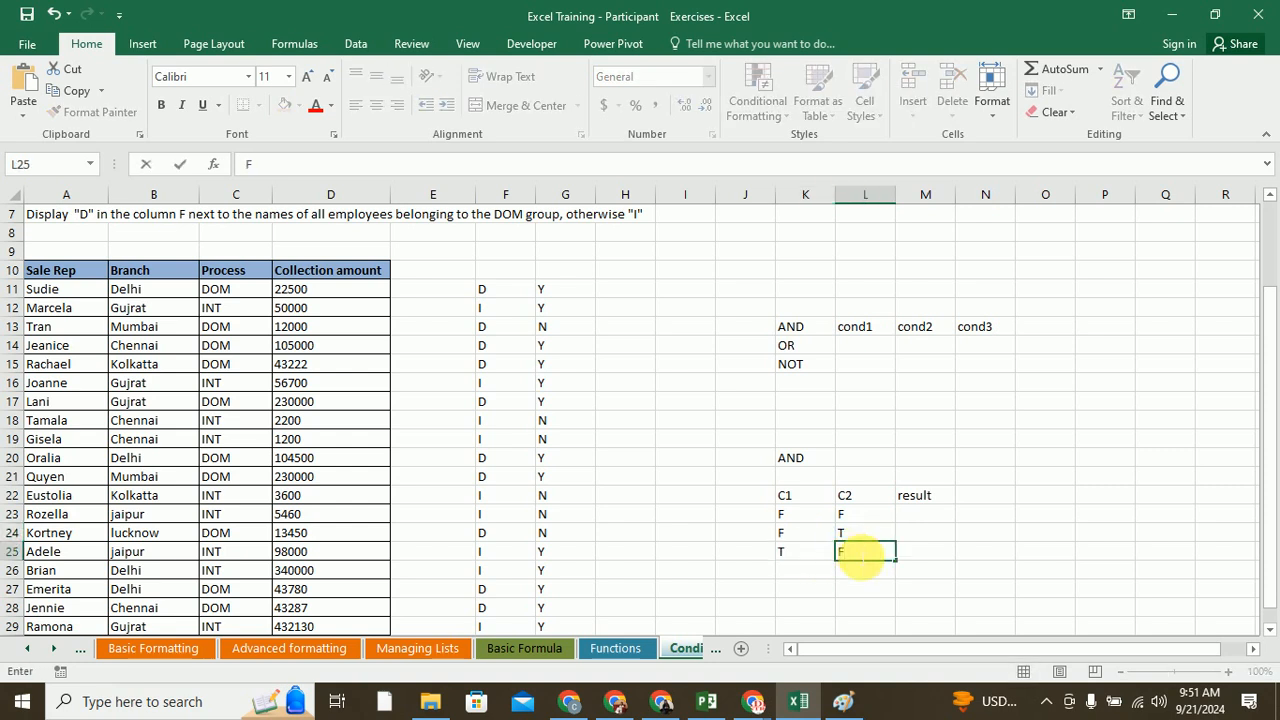
key(Return)
key(Left)
text(T)
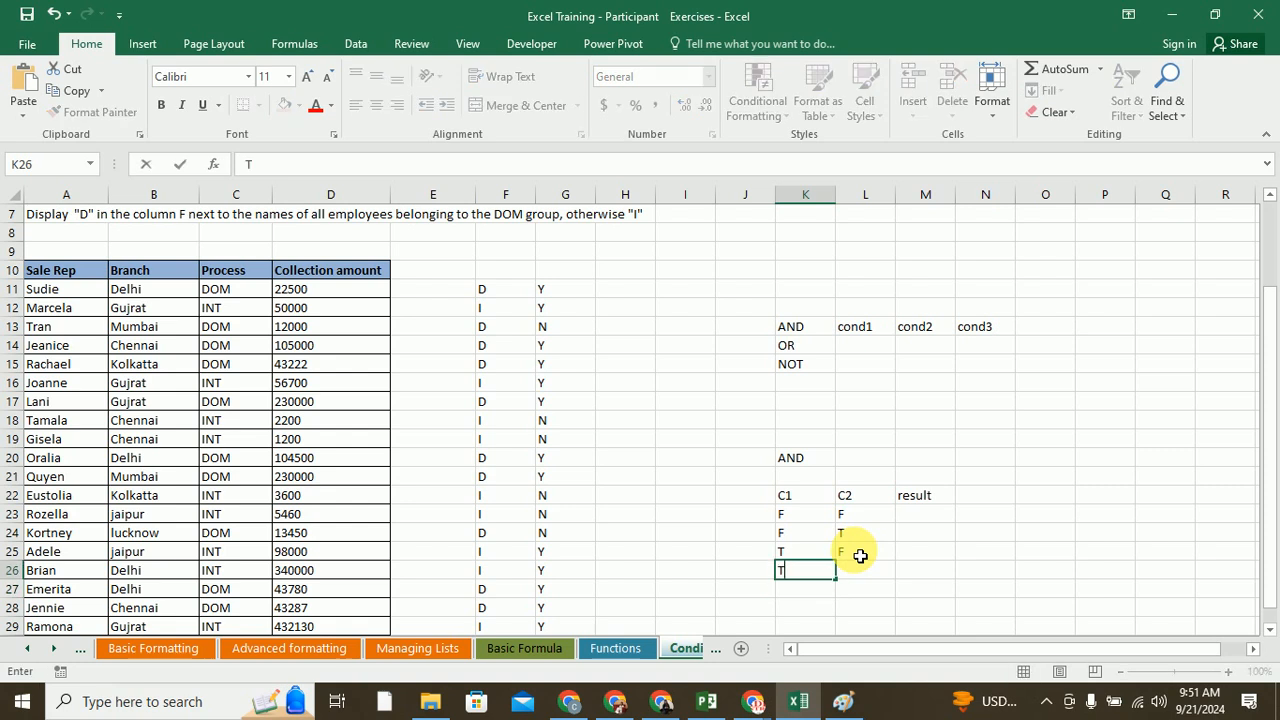
key(Right)
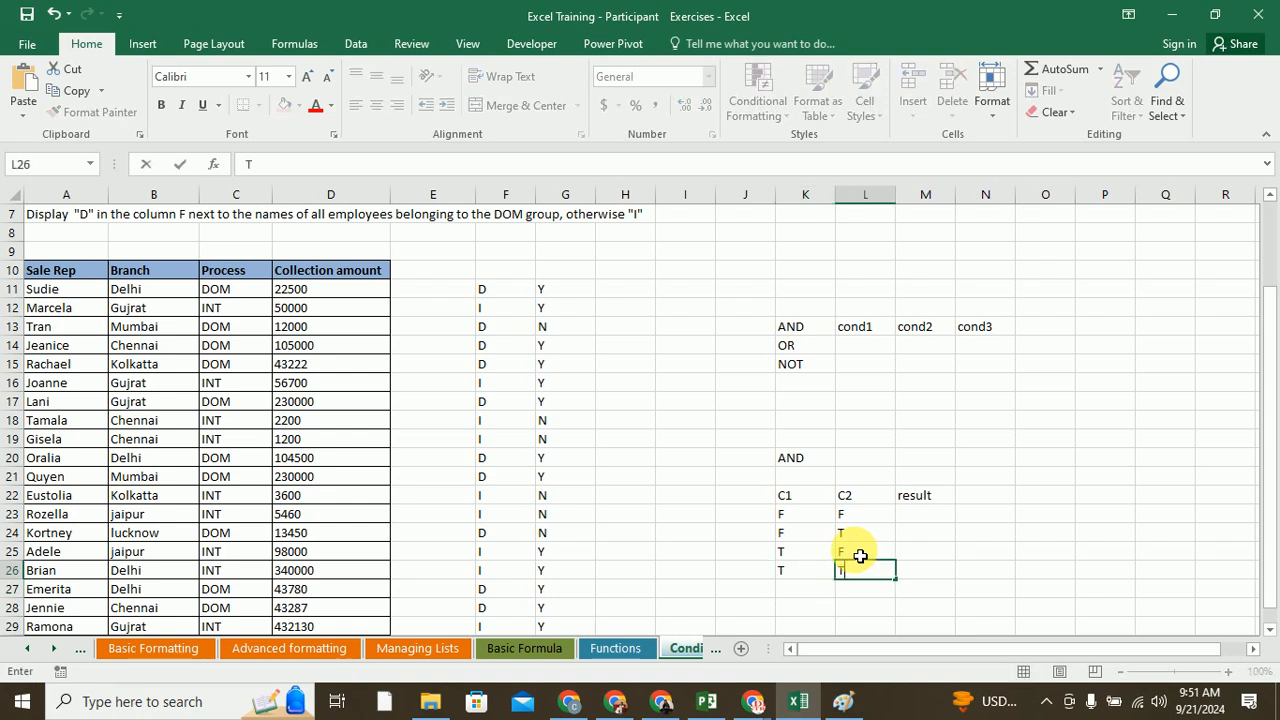
text(T)
click(748, 503)
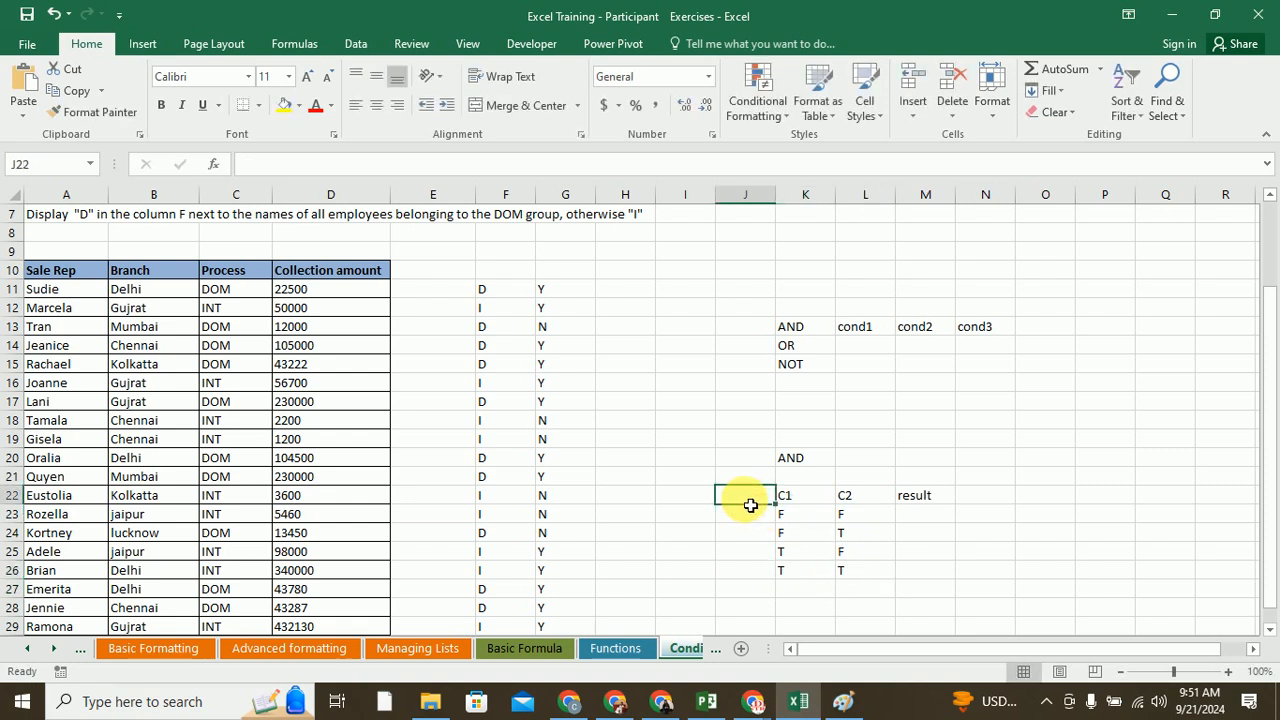
- Enter amount>20000 in K21 above C1 and Process = DOM in L21 above C2, and widen column K to fit its text
click(812, 482)
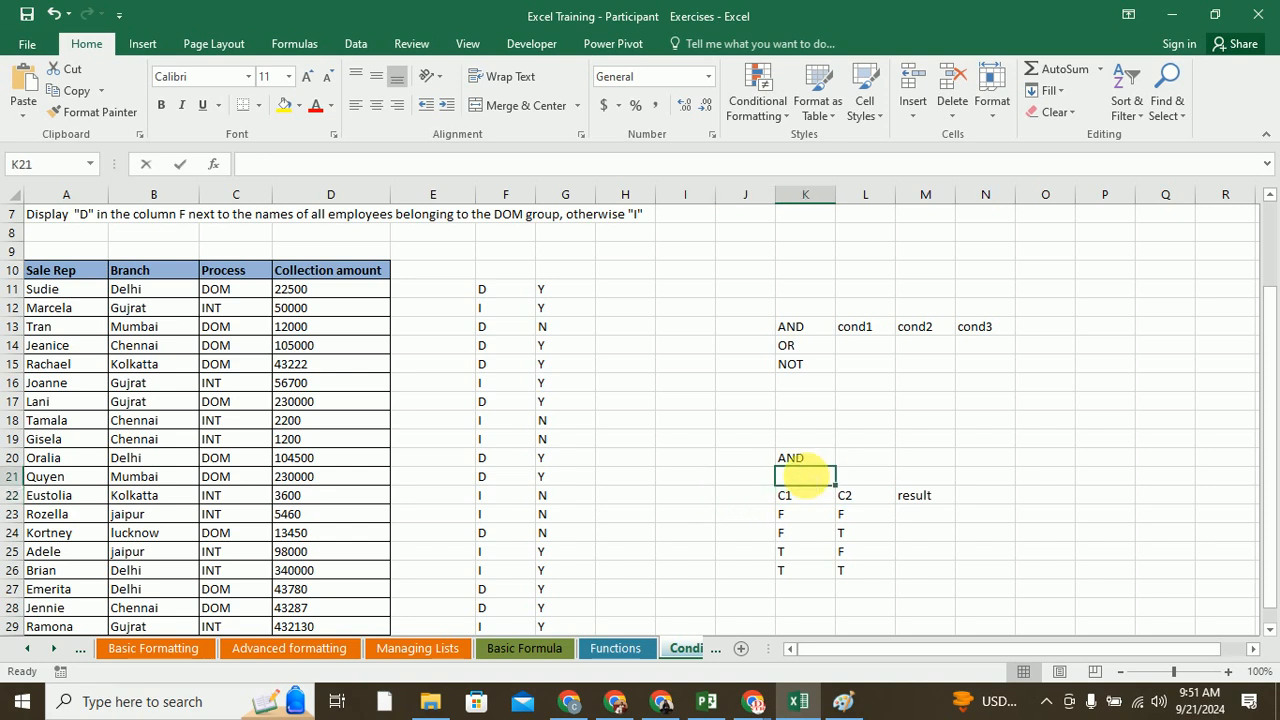
text(amount>20000)
key(Tab)
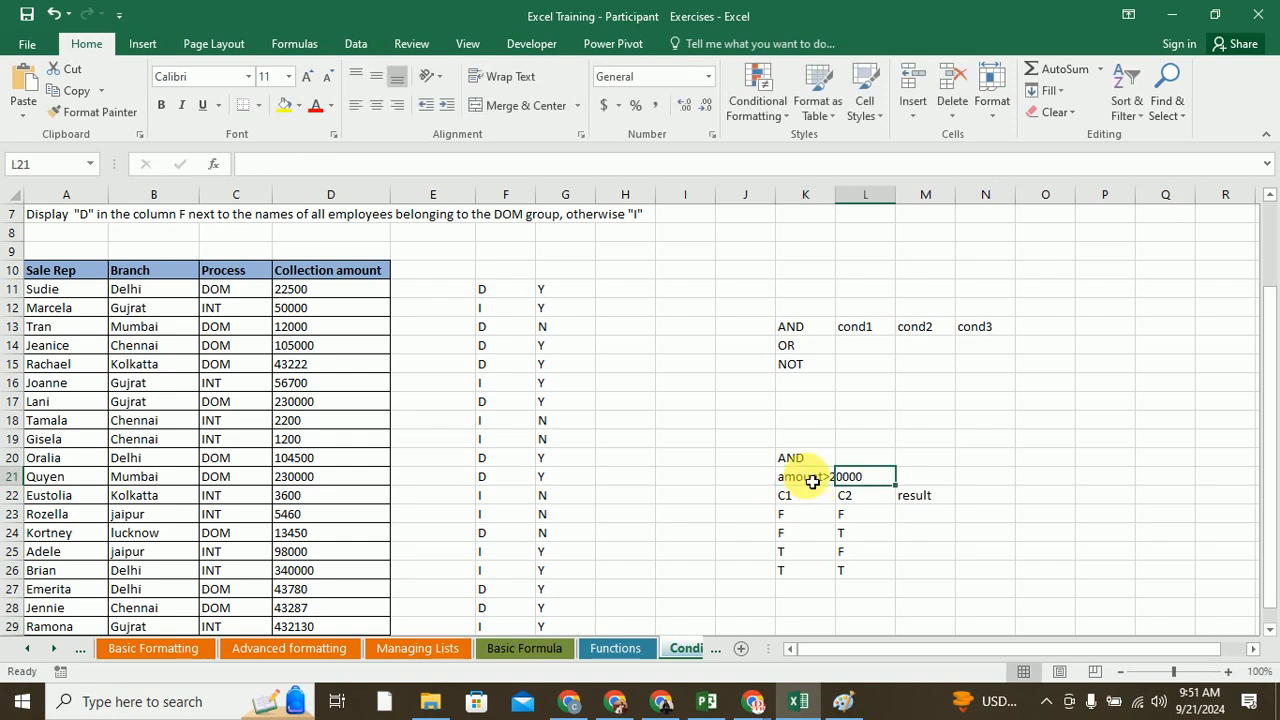
text(Process = DOM)
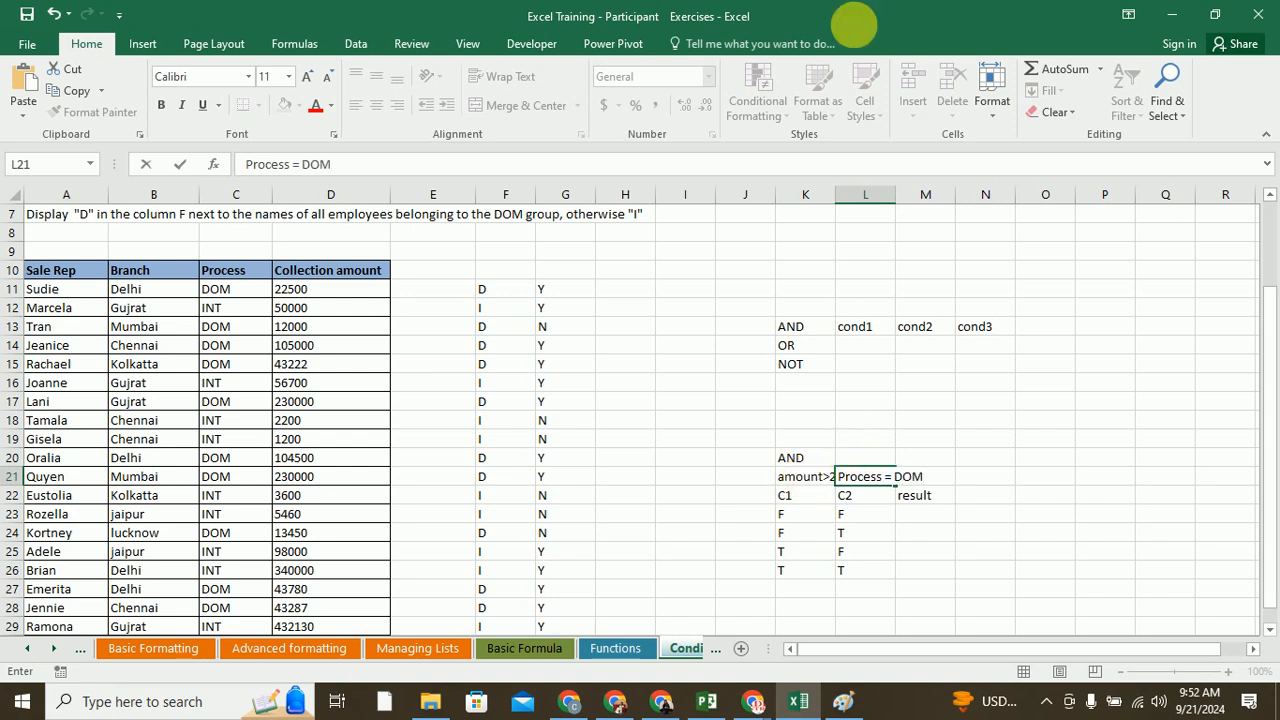
click(820, 194)
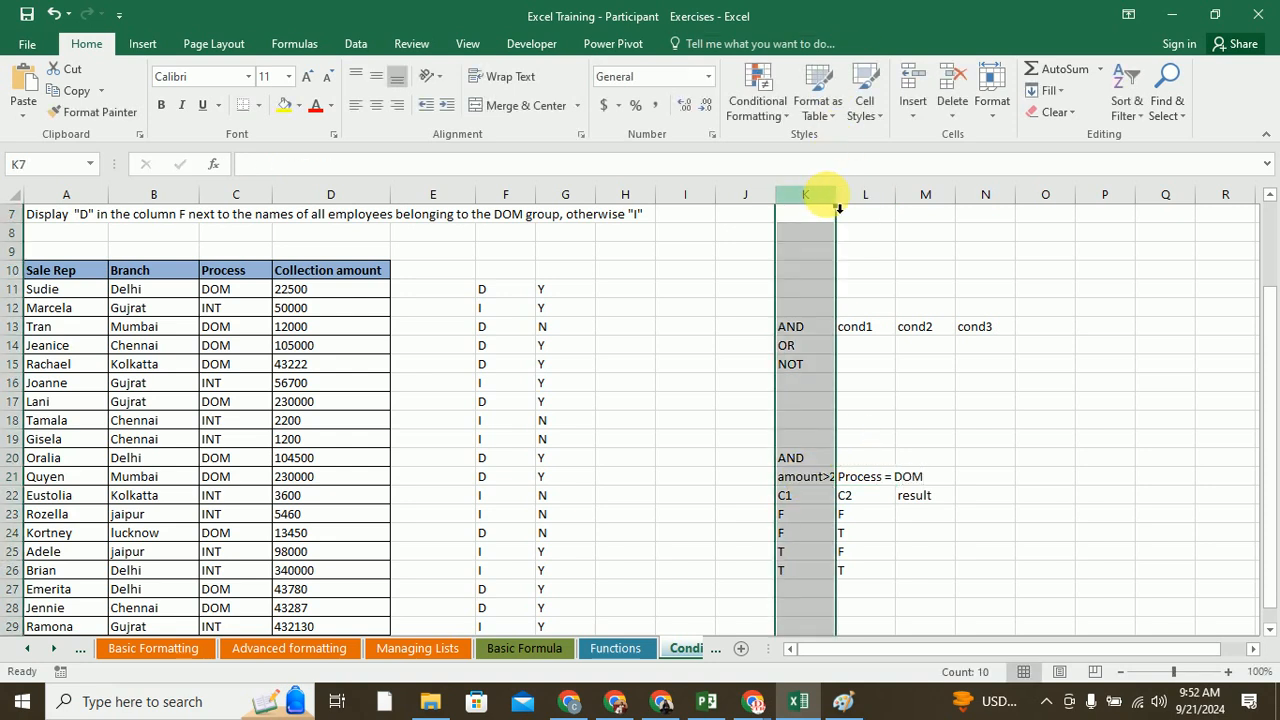
drag(846, 204, 888, 207)
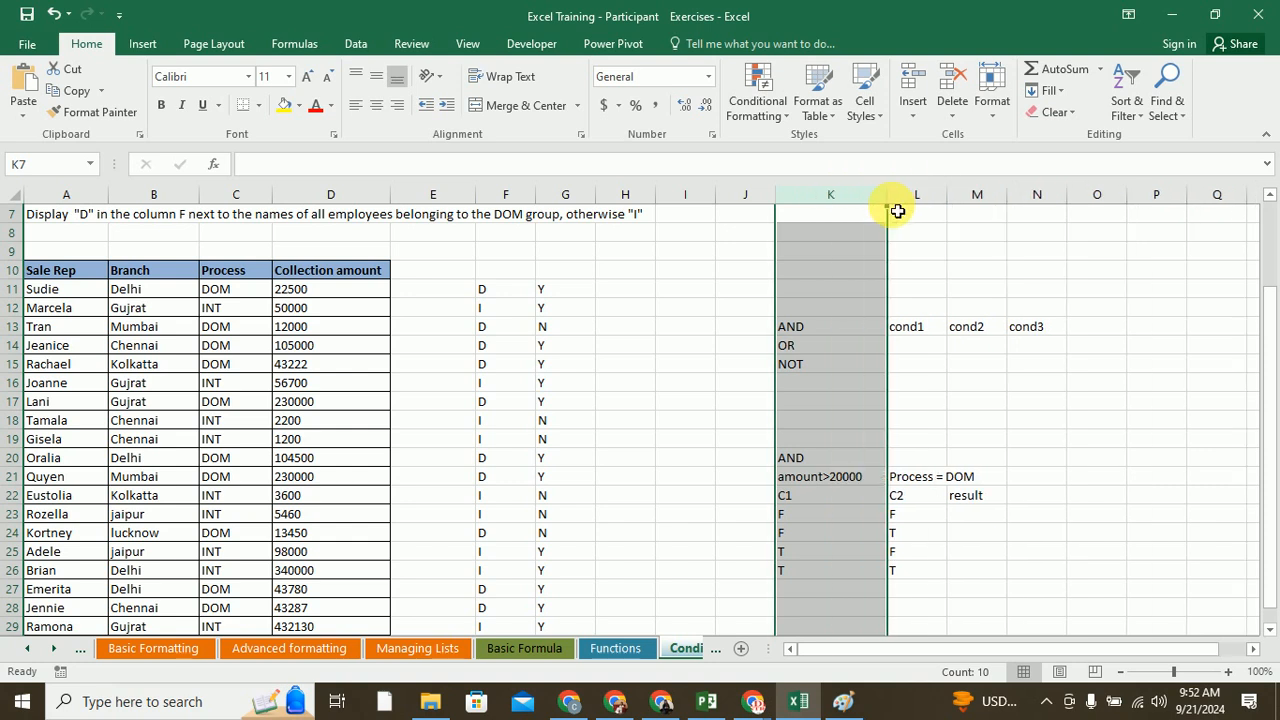
- Bold the condition labels and the C1 and C2 headers in K21:L22
click(789, 528)
drag(815, 477, 898, 494)
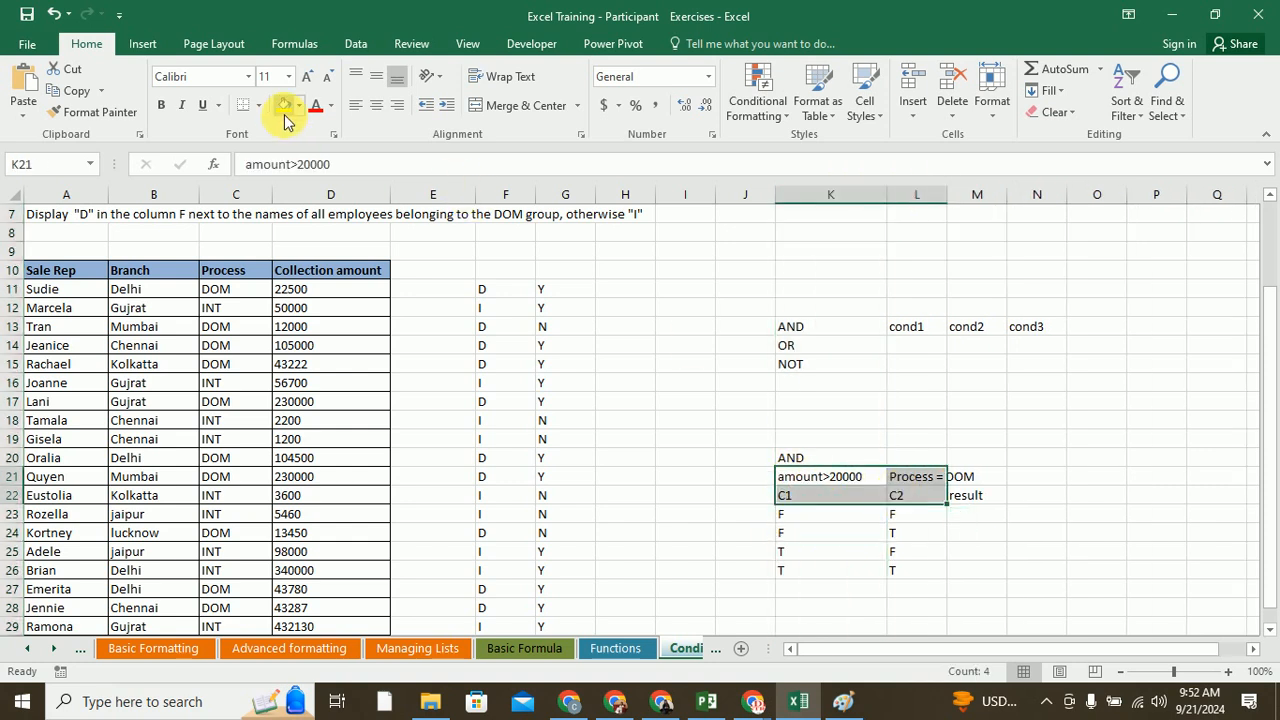
key(ctrl+b)
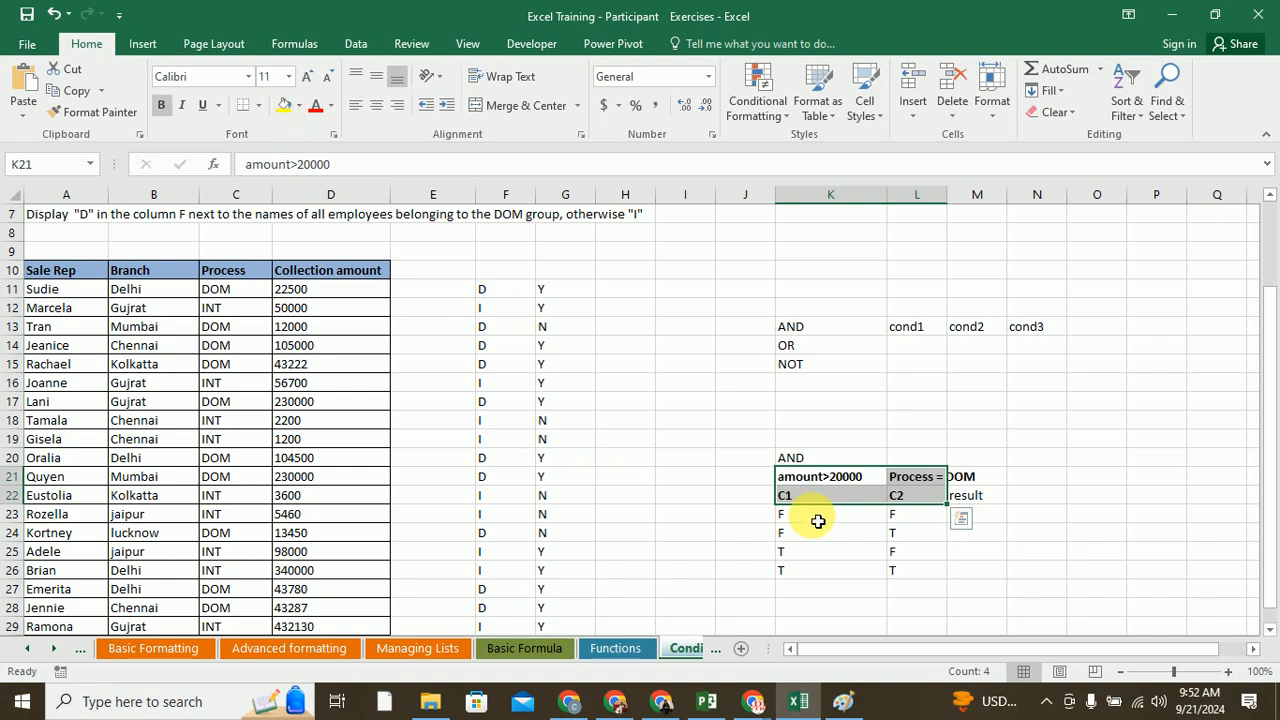
- Check the F, F case against the Tamala row and enter False as its AND result in M23
click(817, 520)
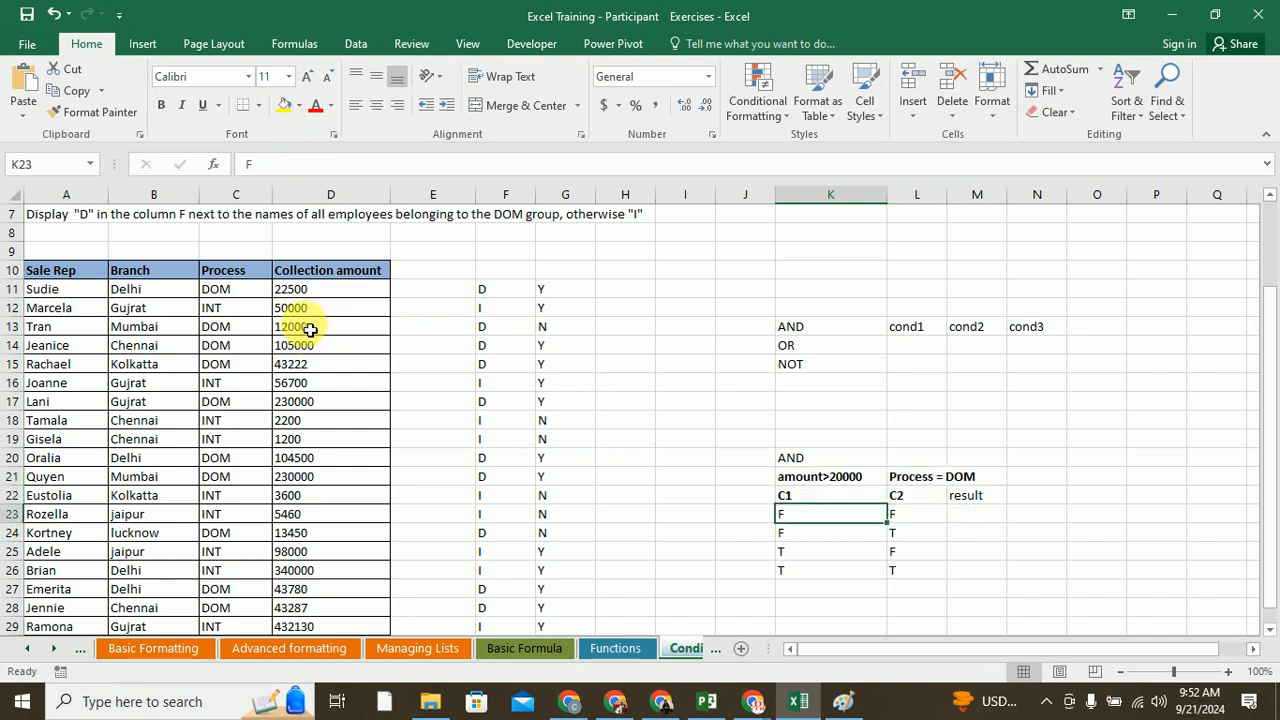
click(308, 426)
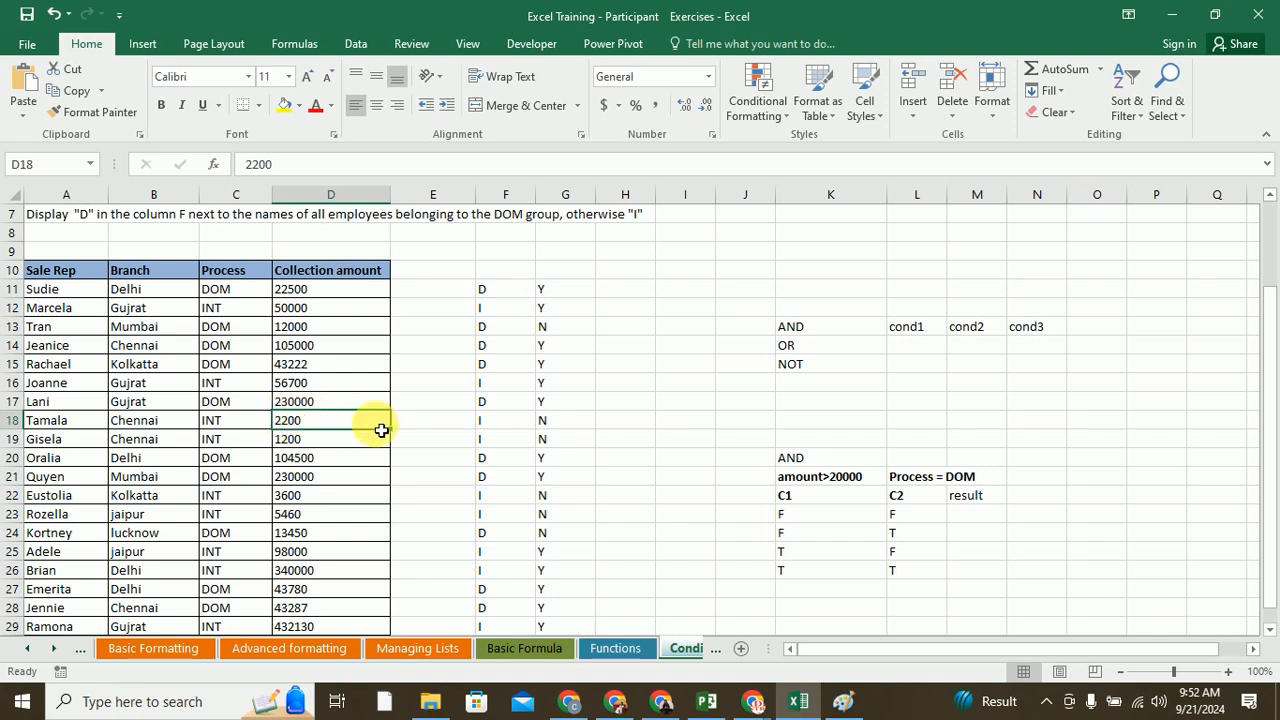
click(803, 519)
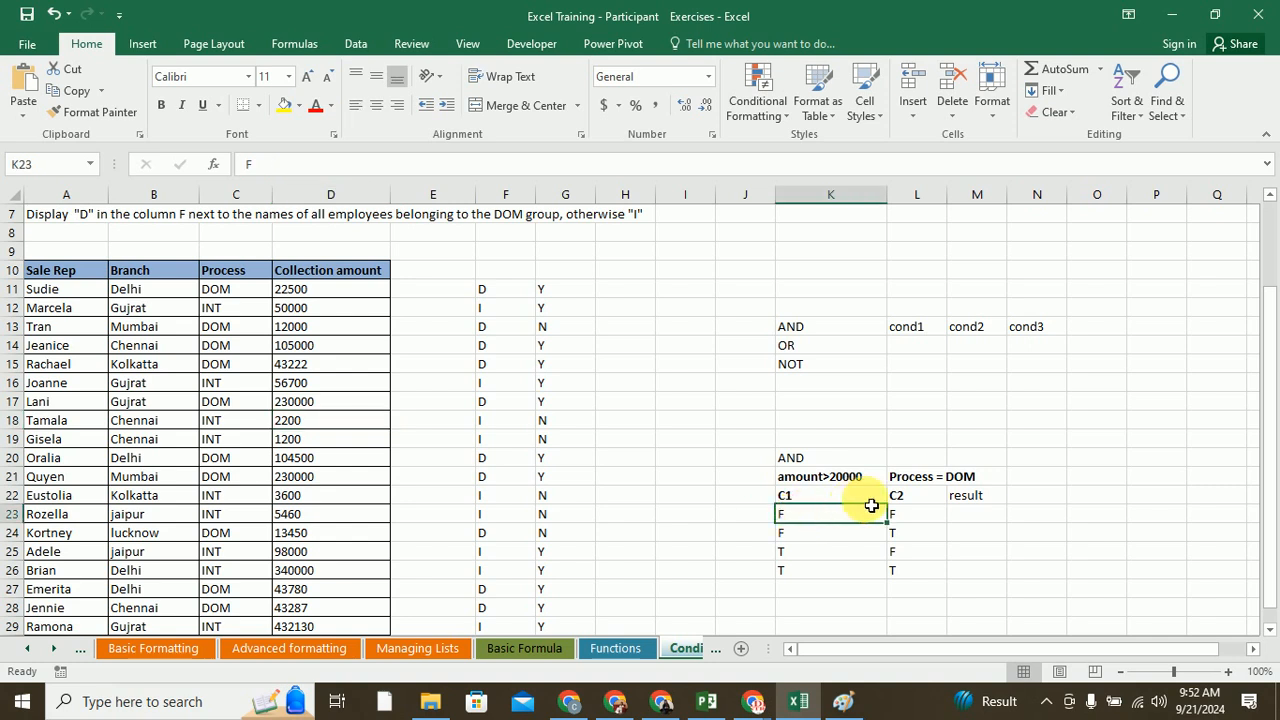
click(227, 430)
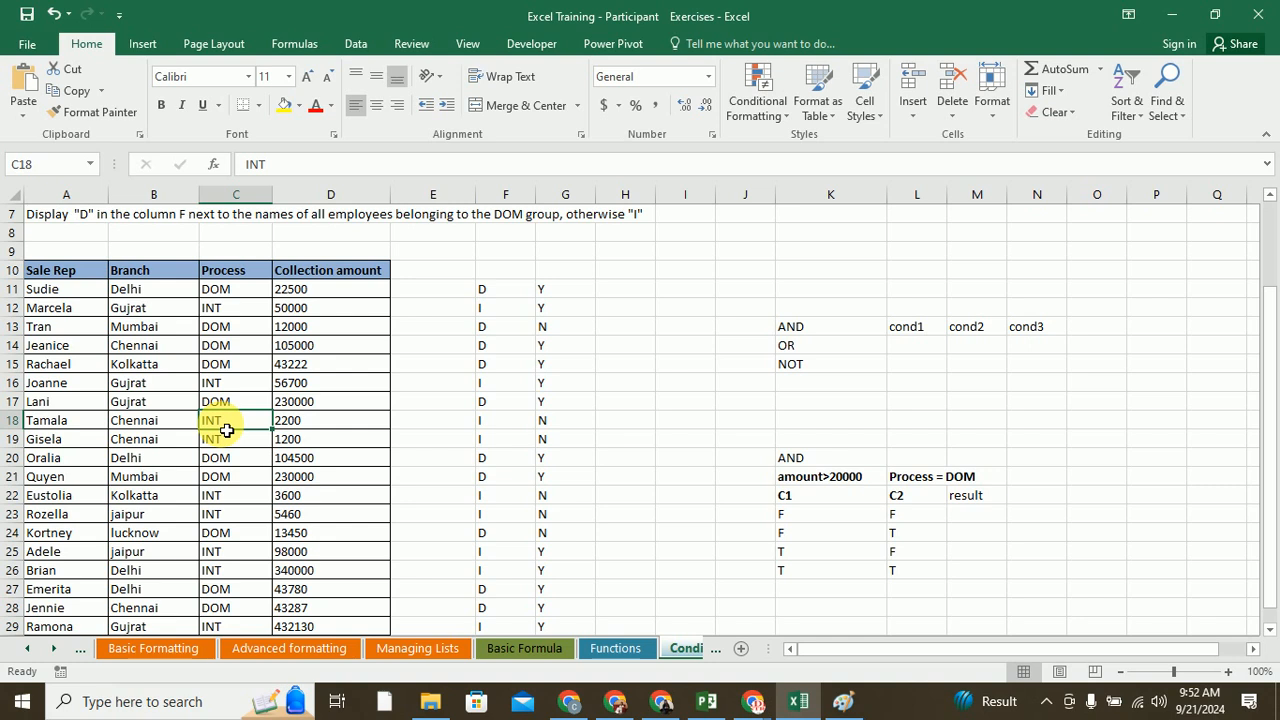
click(912, 521)
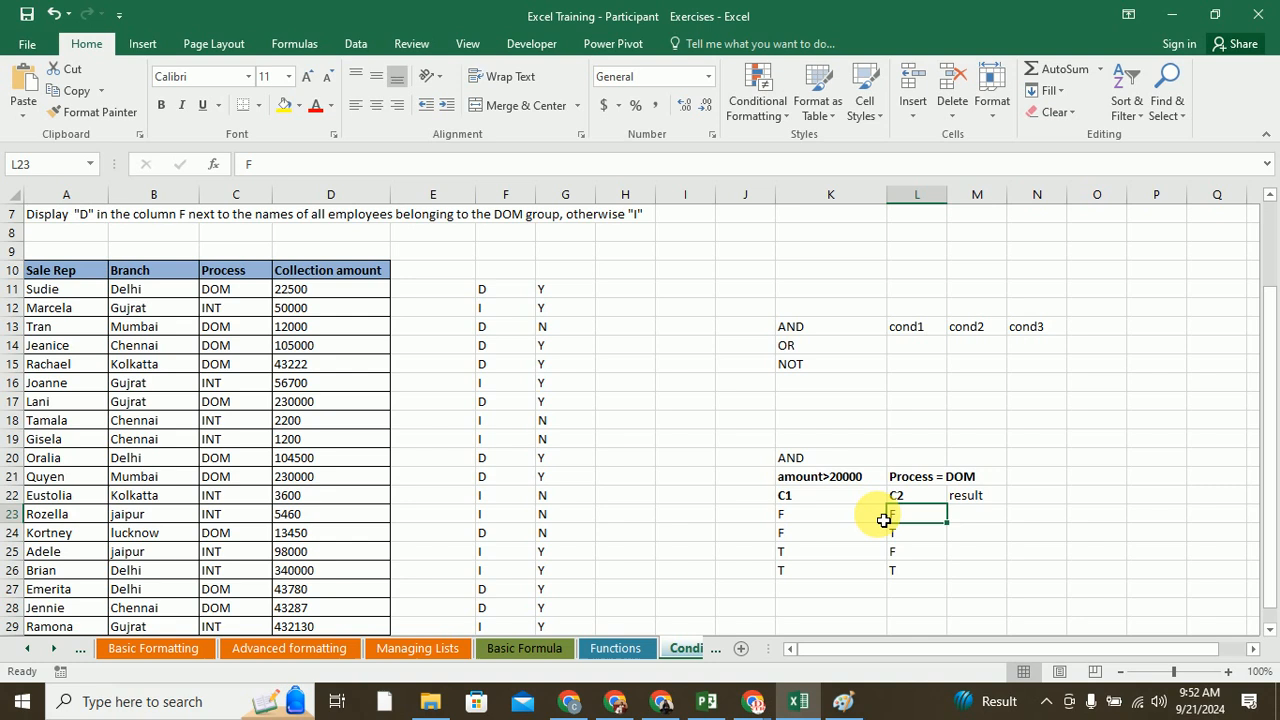
click(979, 520)
text(False)
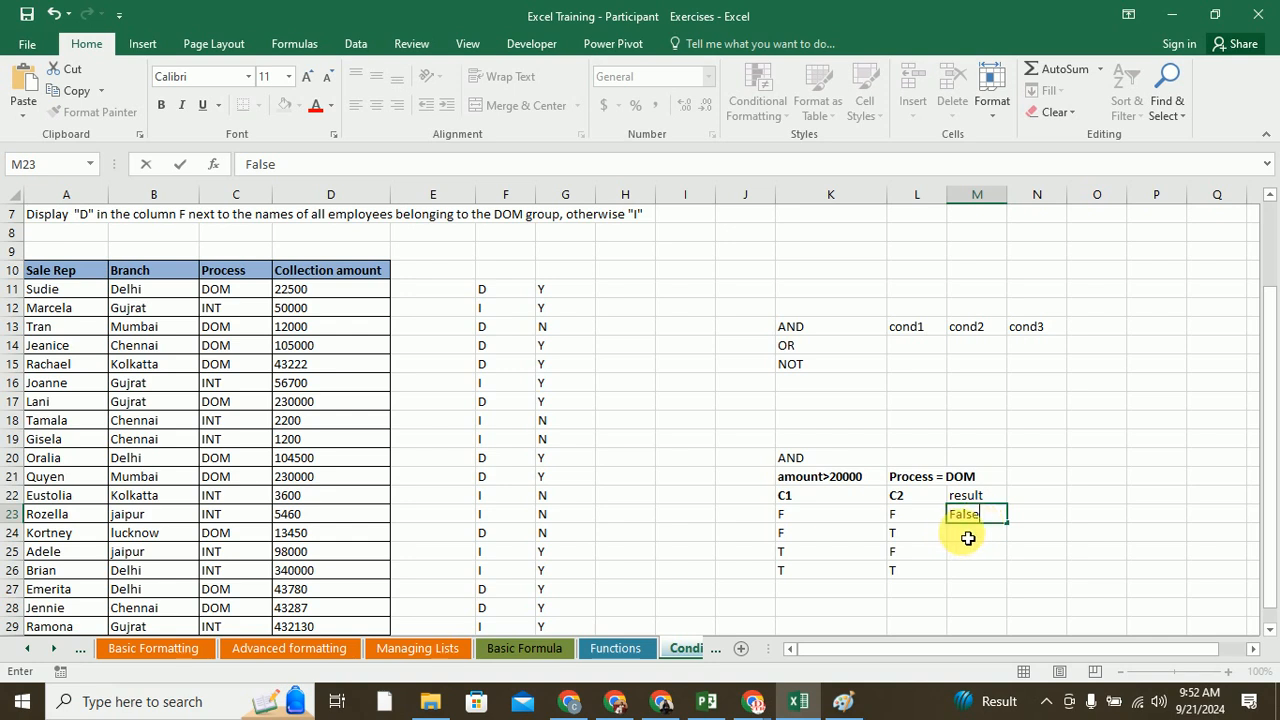
- Check the F, T case against the amount and process in data row 24, and enter False as its AND result in M24
click(816, 543)
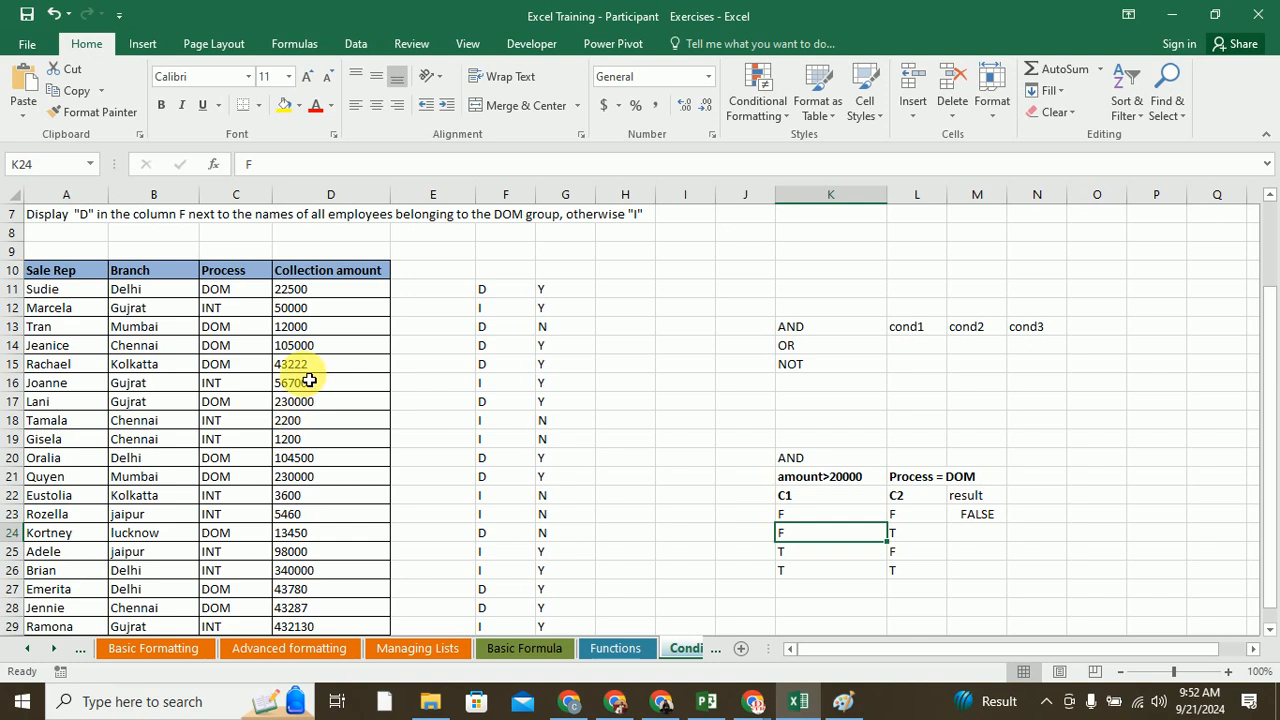
click(230, 540)
click(312, 542)
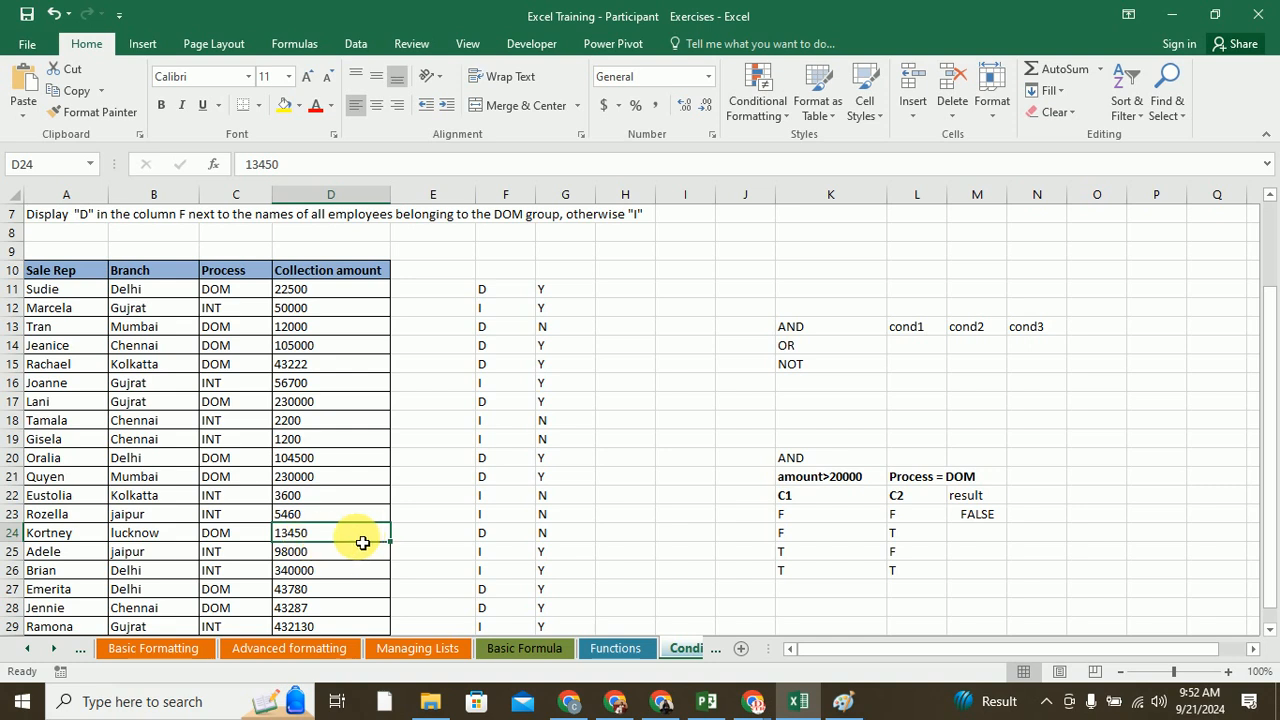
click(230, 540)
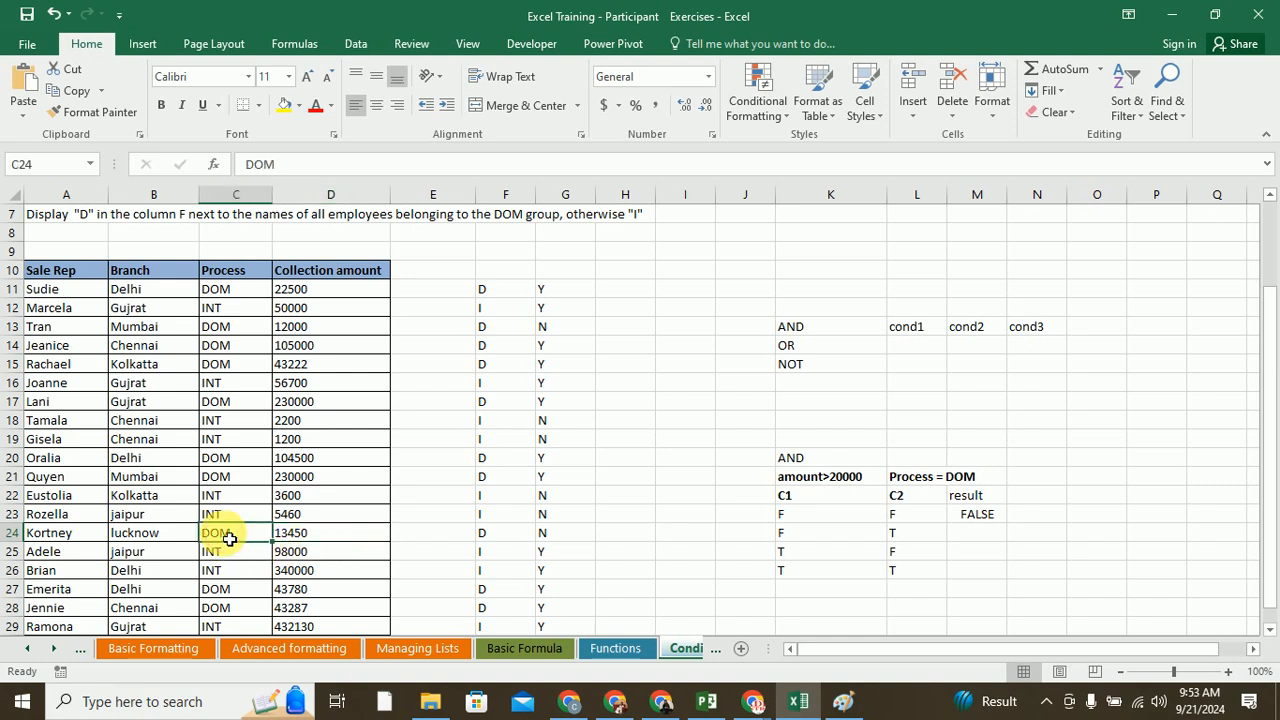
click(808, 535)
click(918, 534)
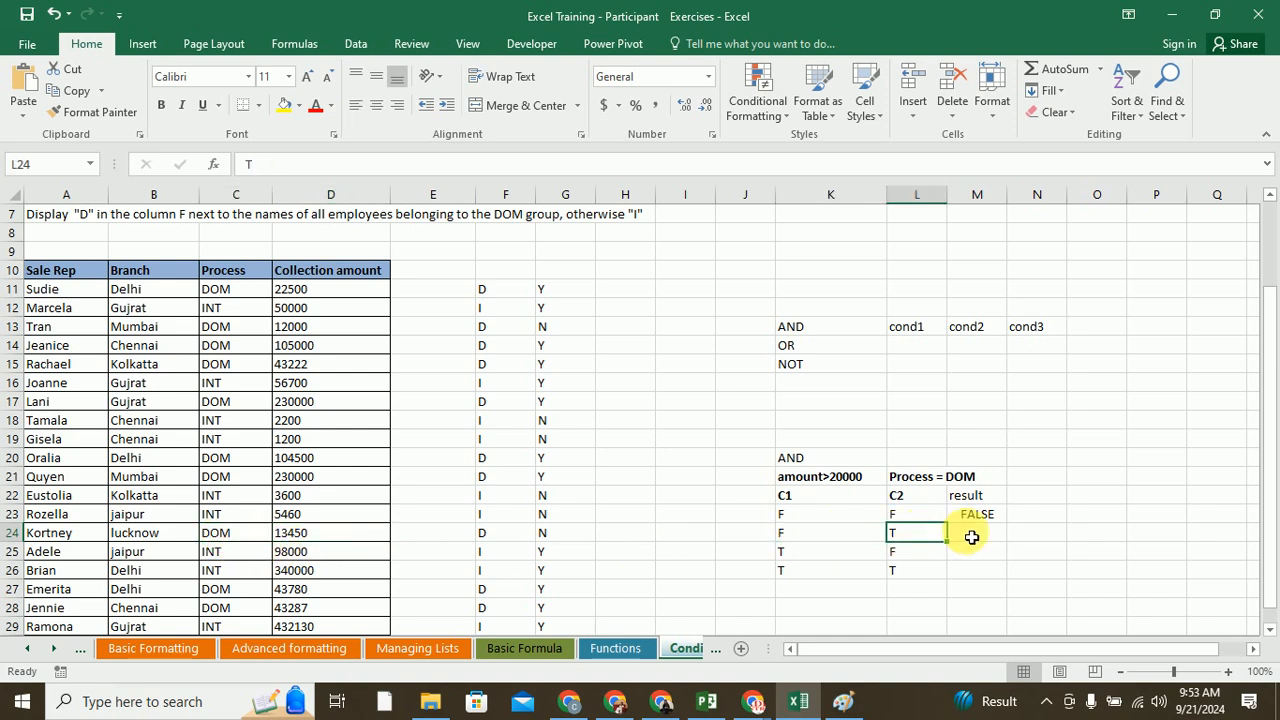
click(985, 534)
text(False)
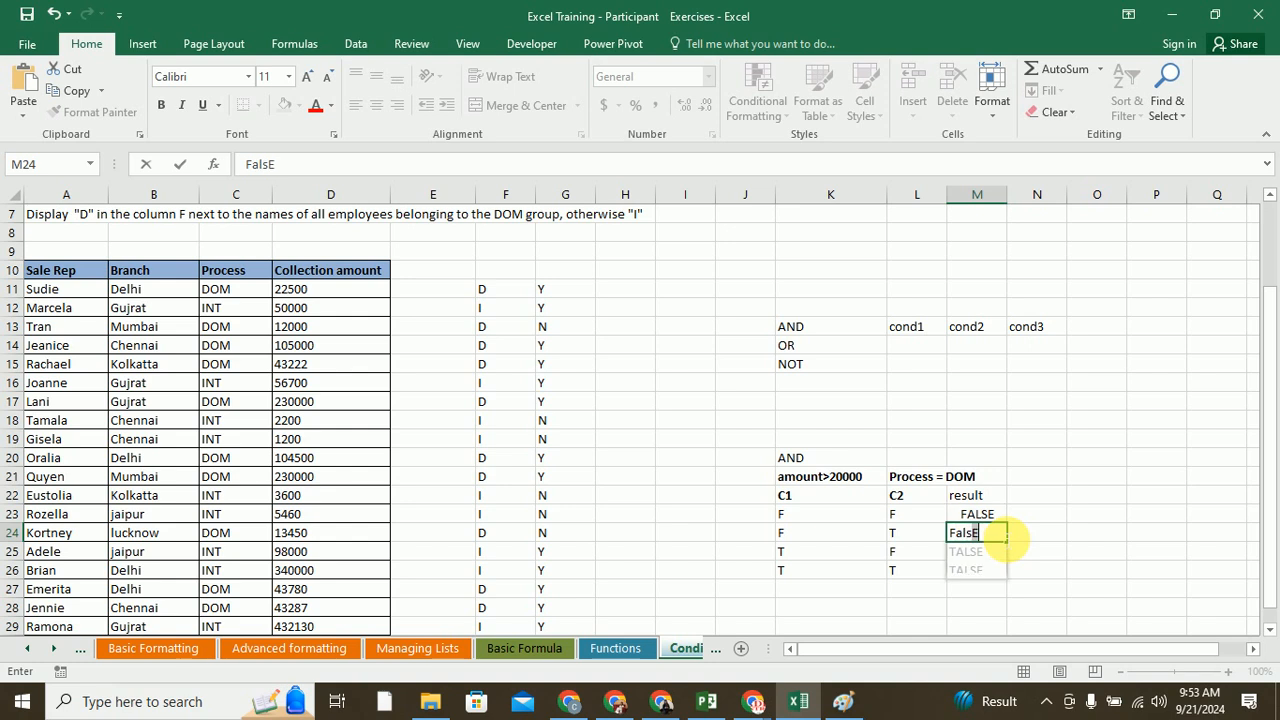
key(Return)
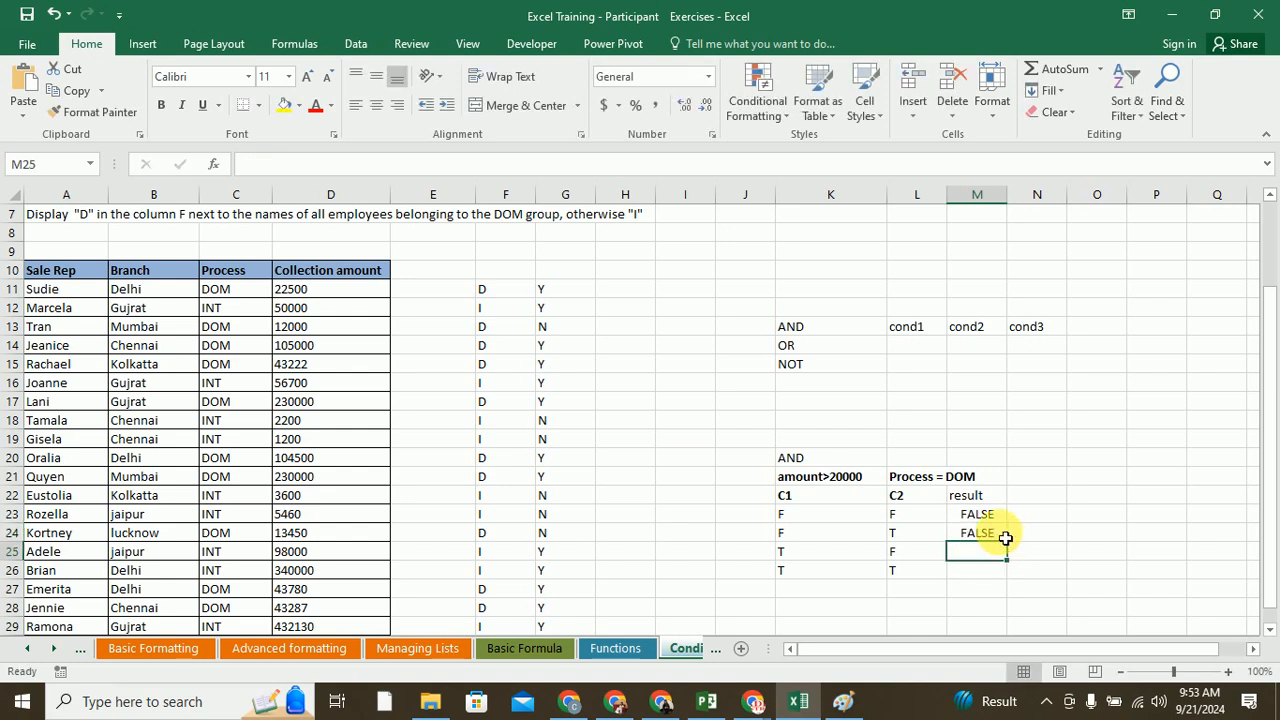
- Check the T, T case against data row 11 and enter True as its AND result in M26
click(292, 290)
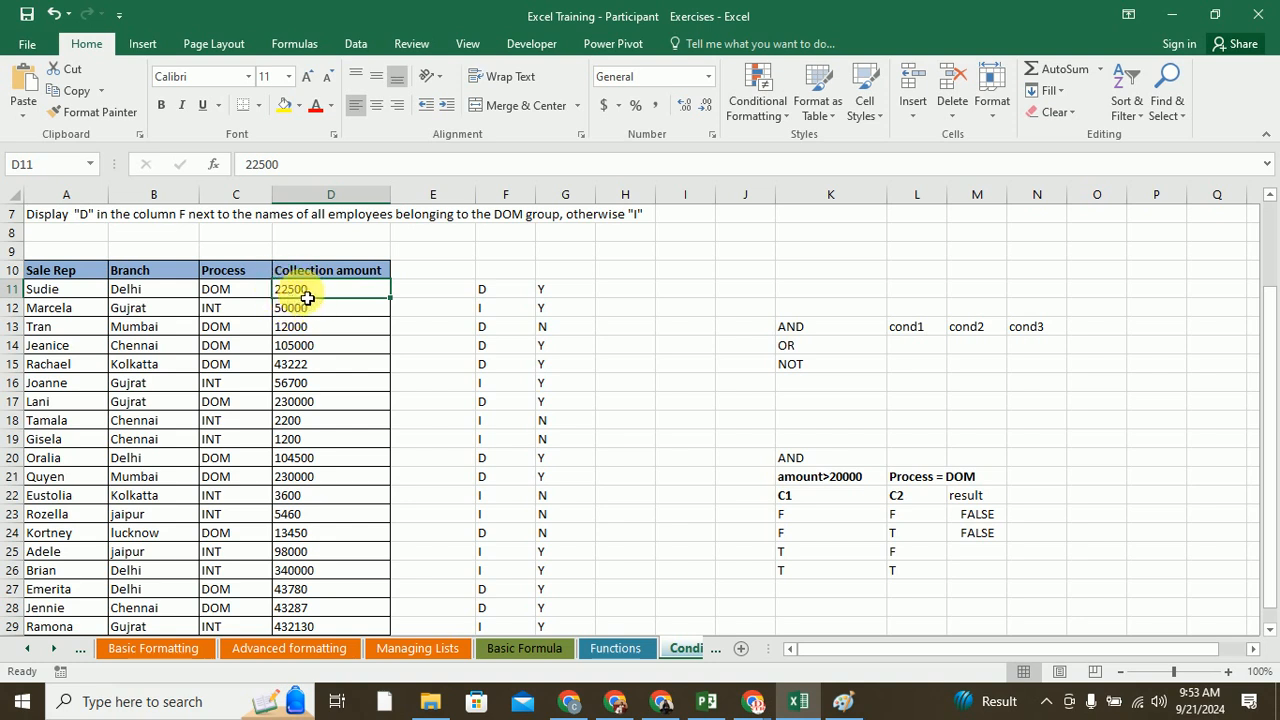
click(843, 583)
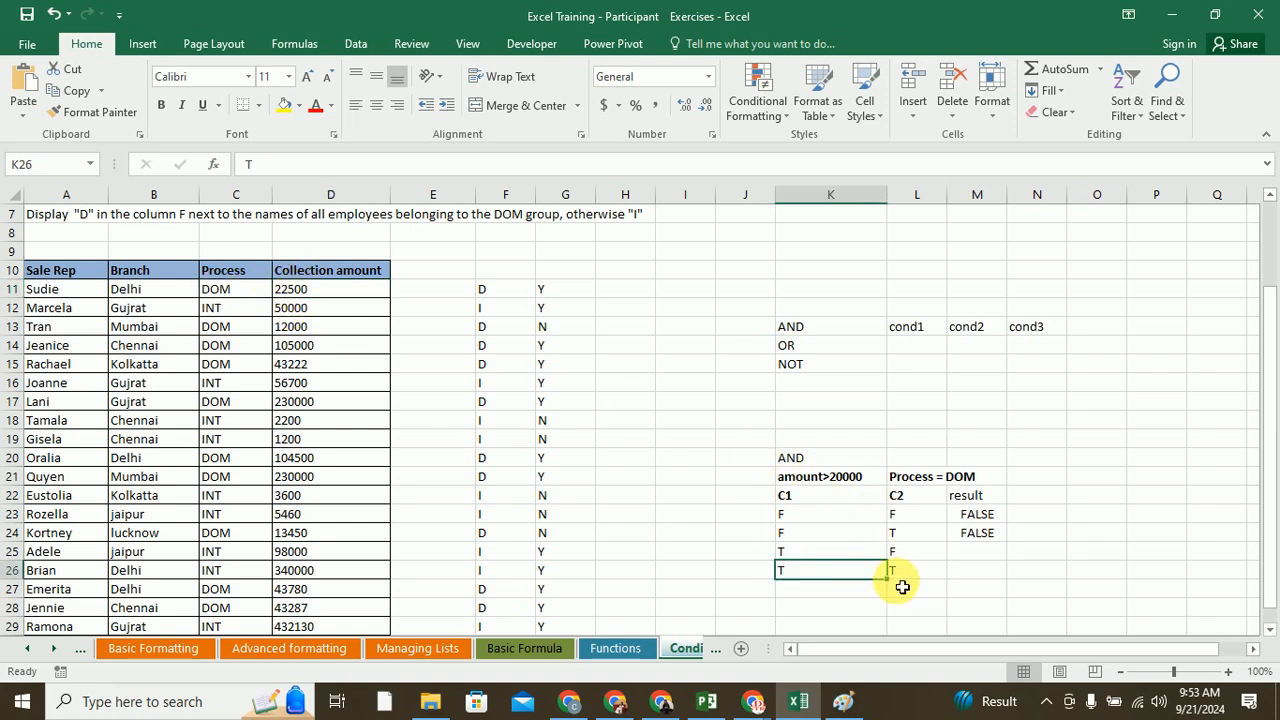
click(900, 577)
click(981, 578)
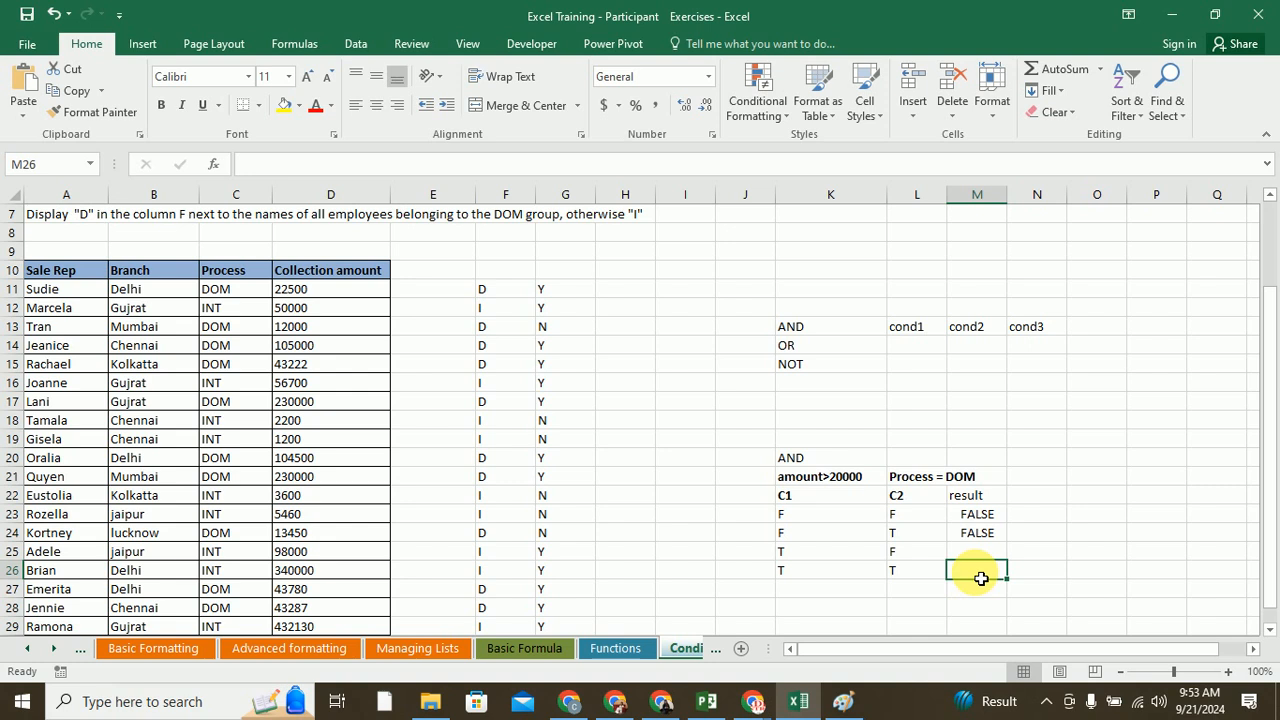
text(True)
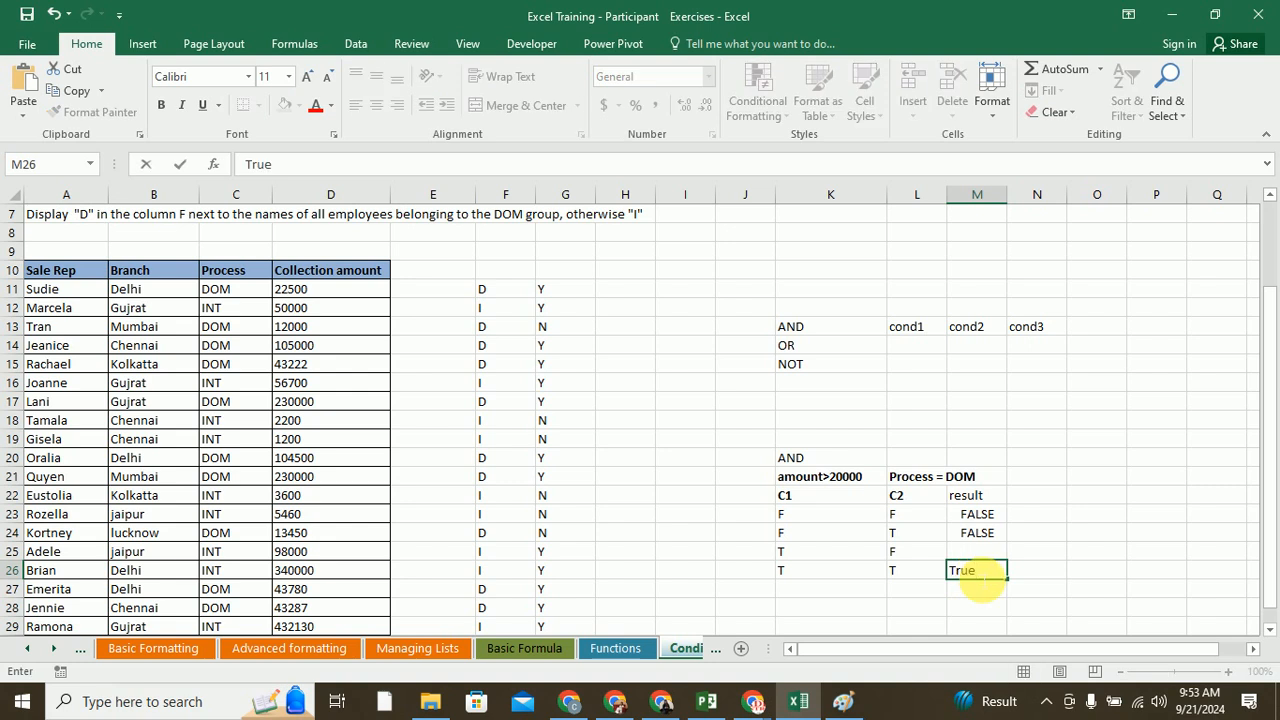
click(866, 575)
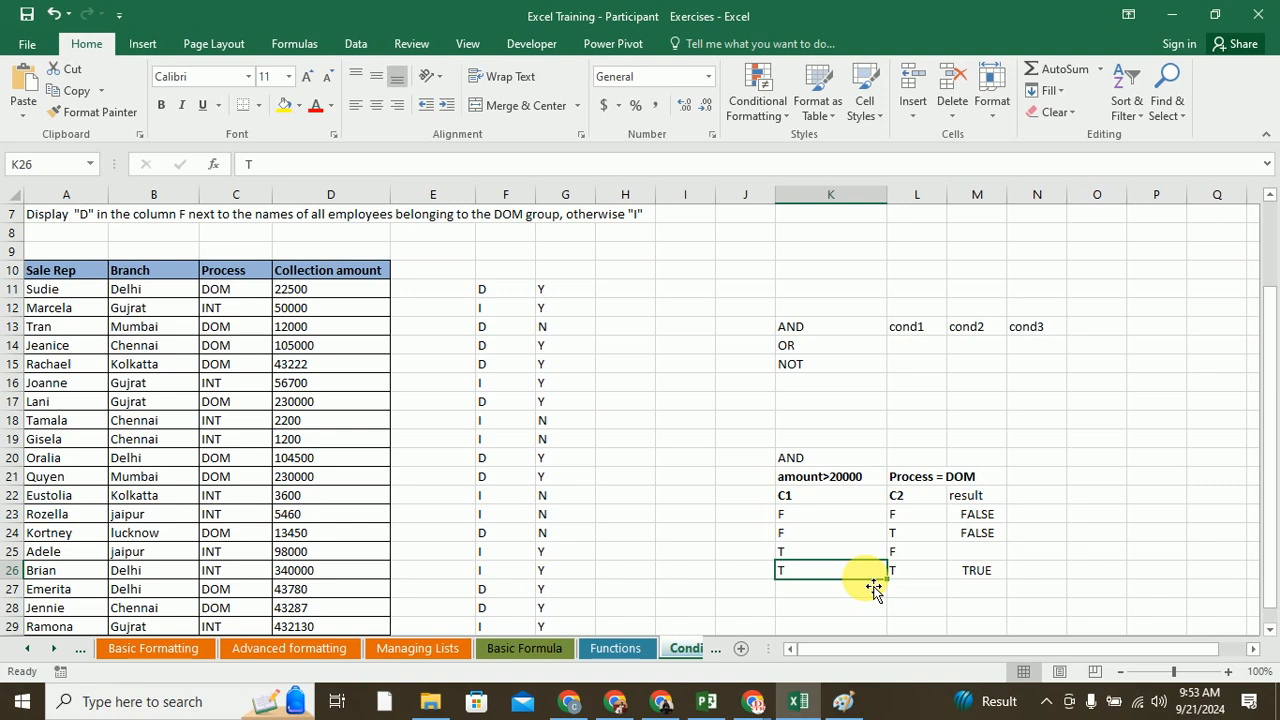
- Check the T, F case against data row 25 and enter False as its AND result in M25
click(322, 554)
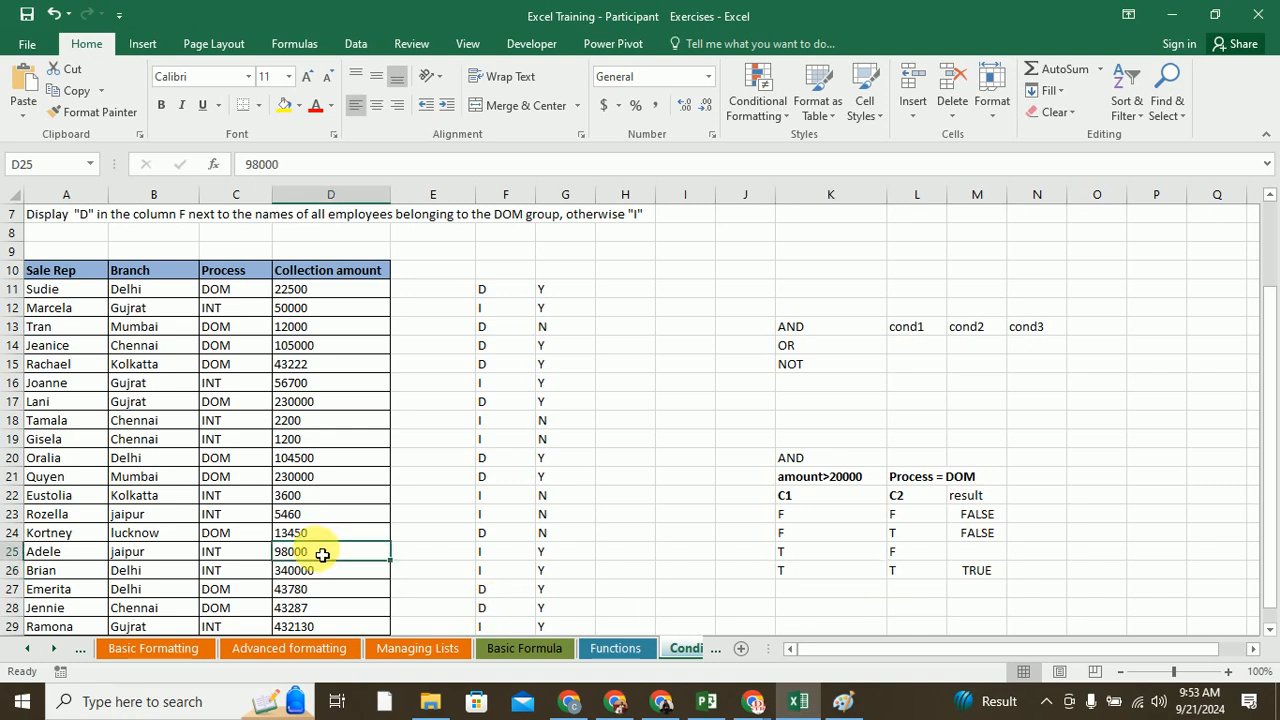
click(214, 551)
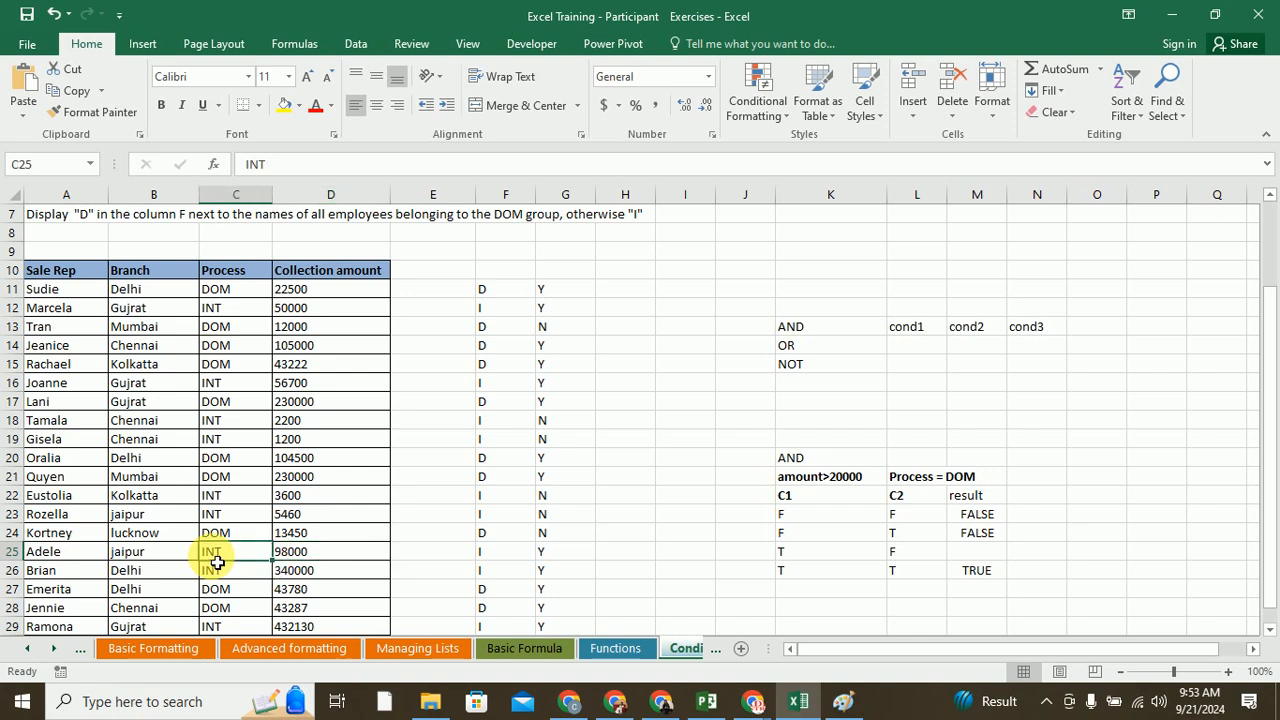
click(810, 560)
click(925, 556)
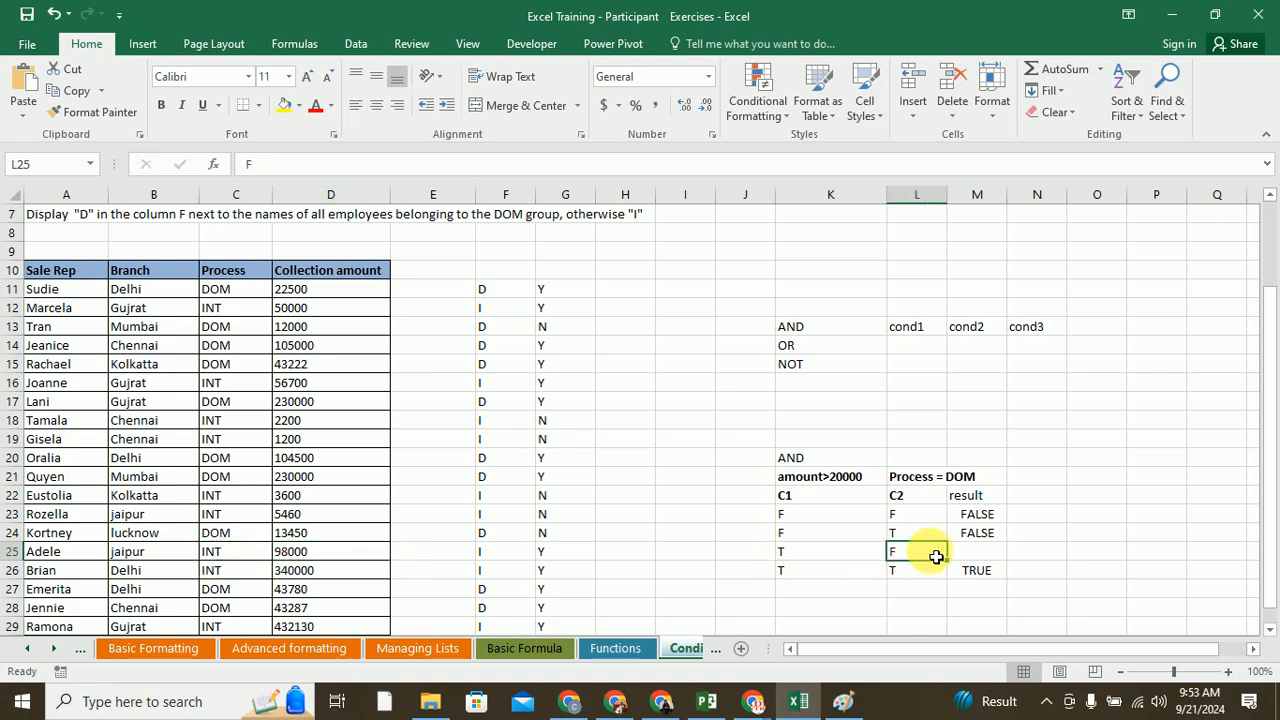
click(985, 559)
text(Fla)
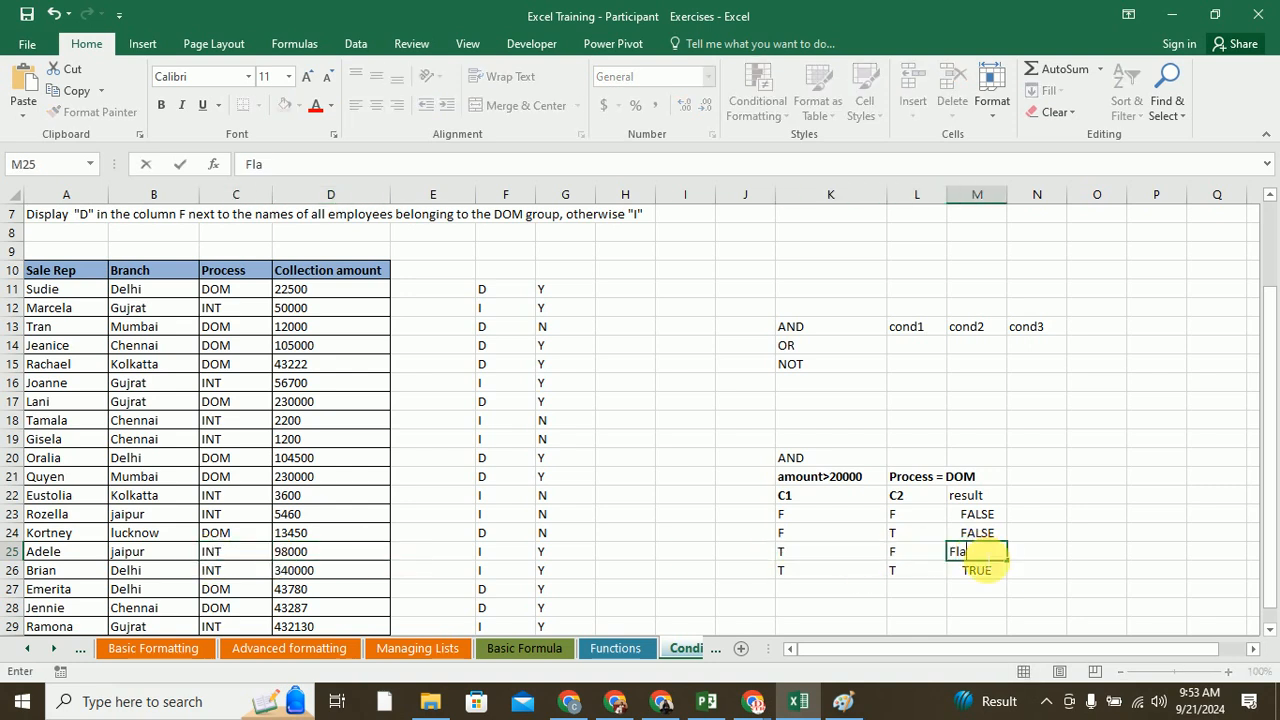
text(se)
key(Return)
double_click(985, 556)
key(Return)
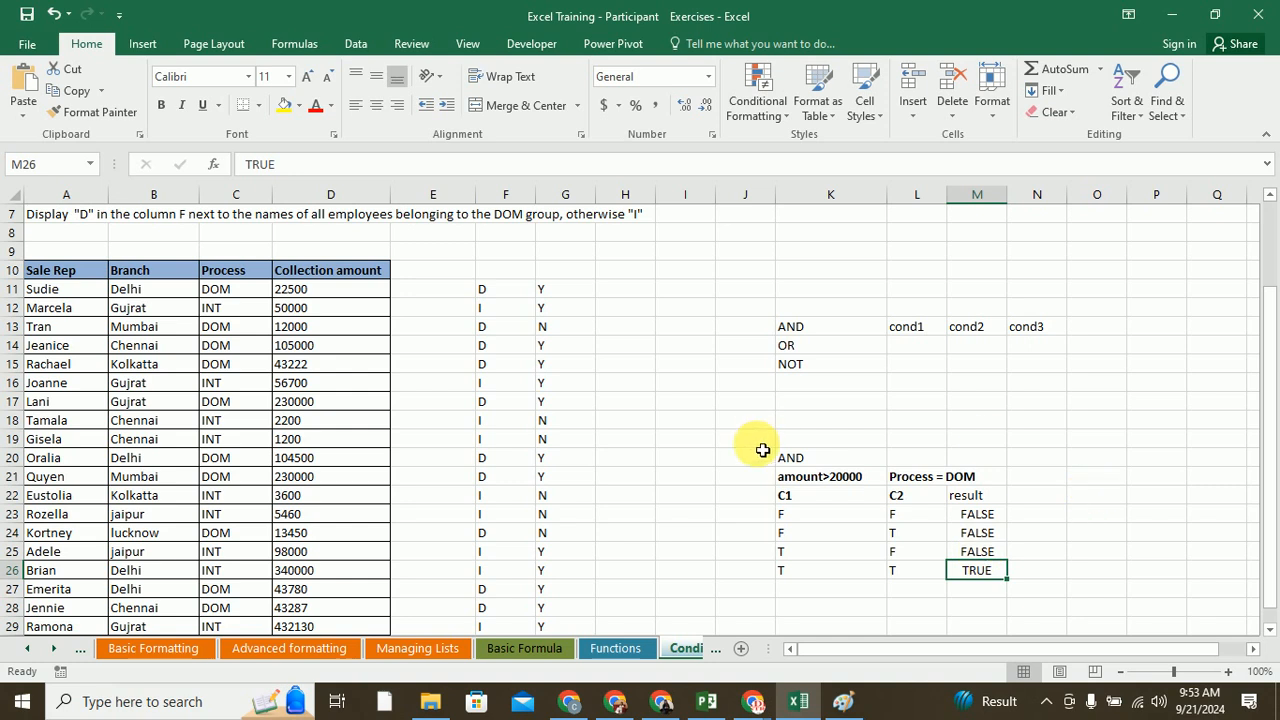
- Enter the heading OR in P20 and copy the AND truth table K21:M26 to P21 below it
drag(780, 457, 985, 568)
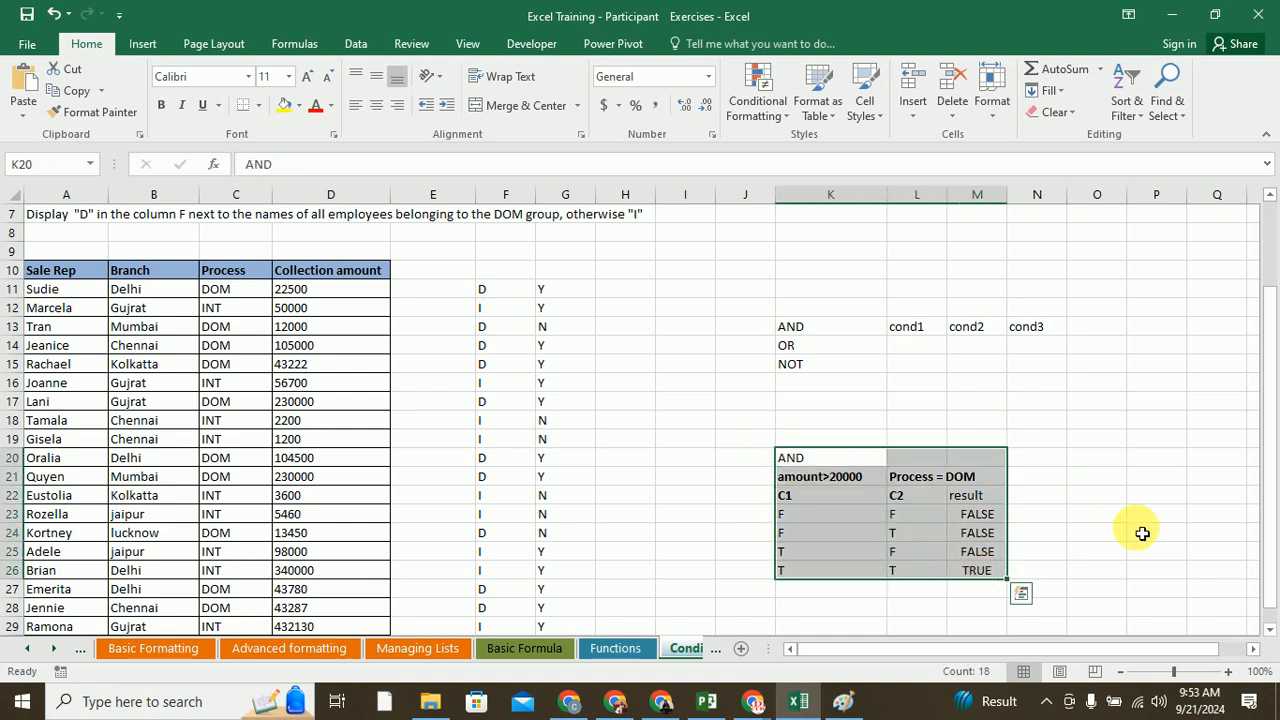
click(1140, 461)
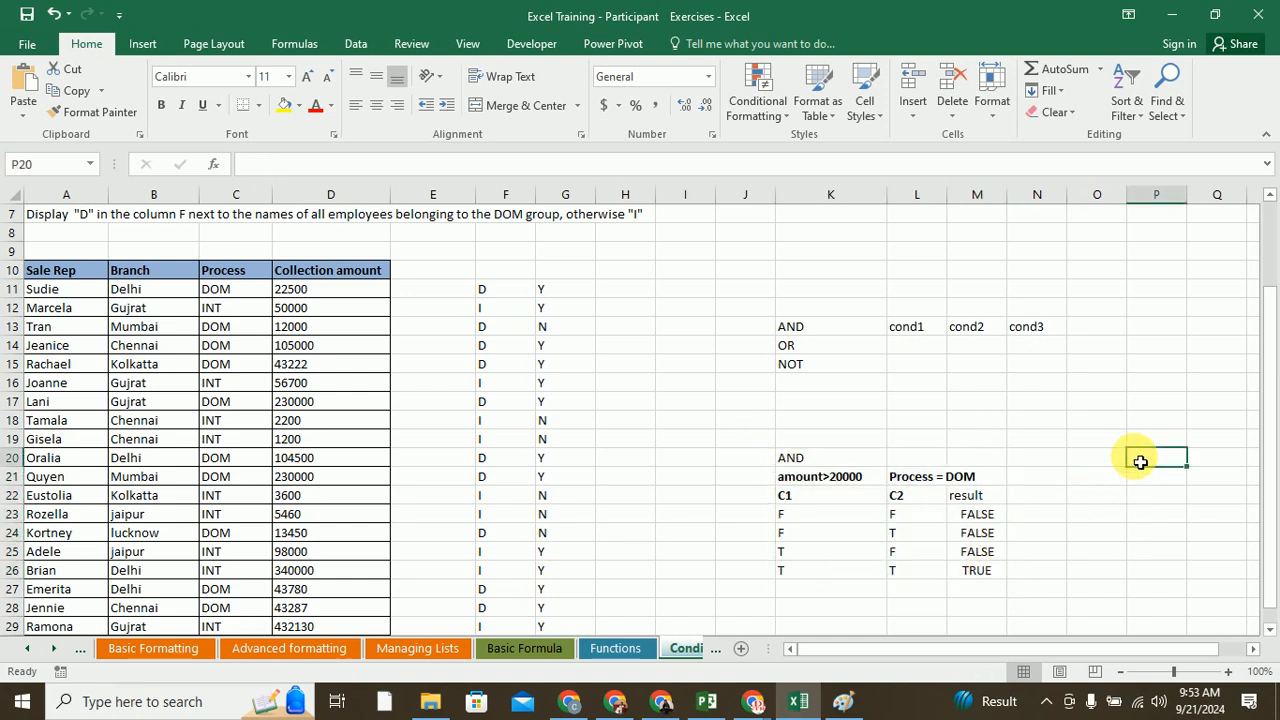
text(OR)
drag(785, 478, 960, 570)
key(ctrl+c)
click(1158, 482)
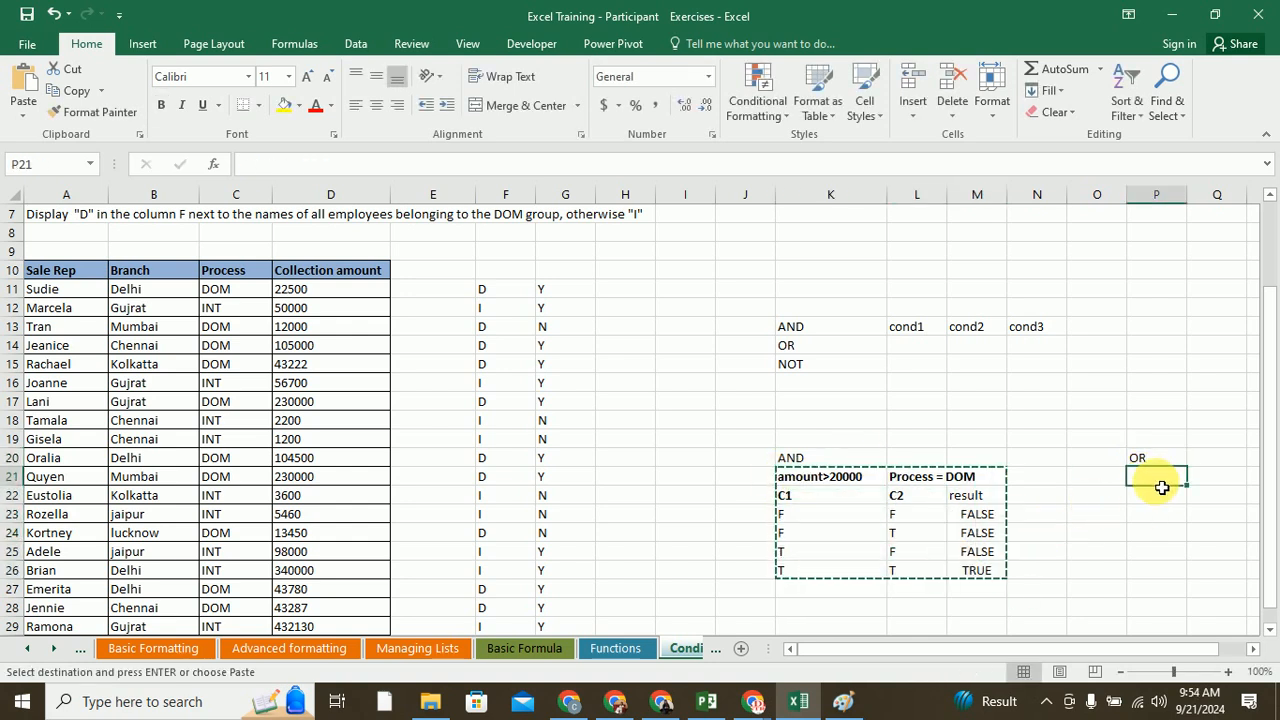
key(ctrl+v)
- Copy TRUE from R26 into the F, T and T, F results R24:R25 of the OR table, and clear the copy selection
drag(1120, 651, 1135, 652)
click(1197, 573)
key(ctrl+c)
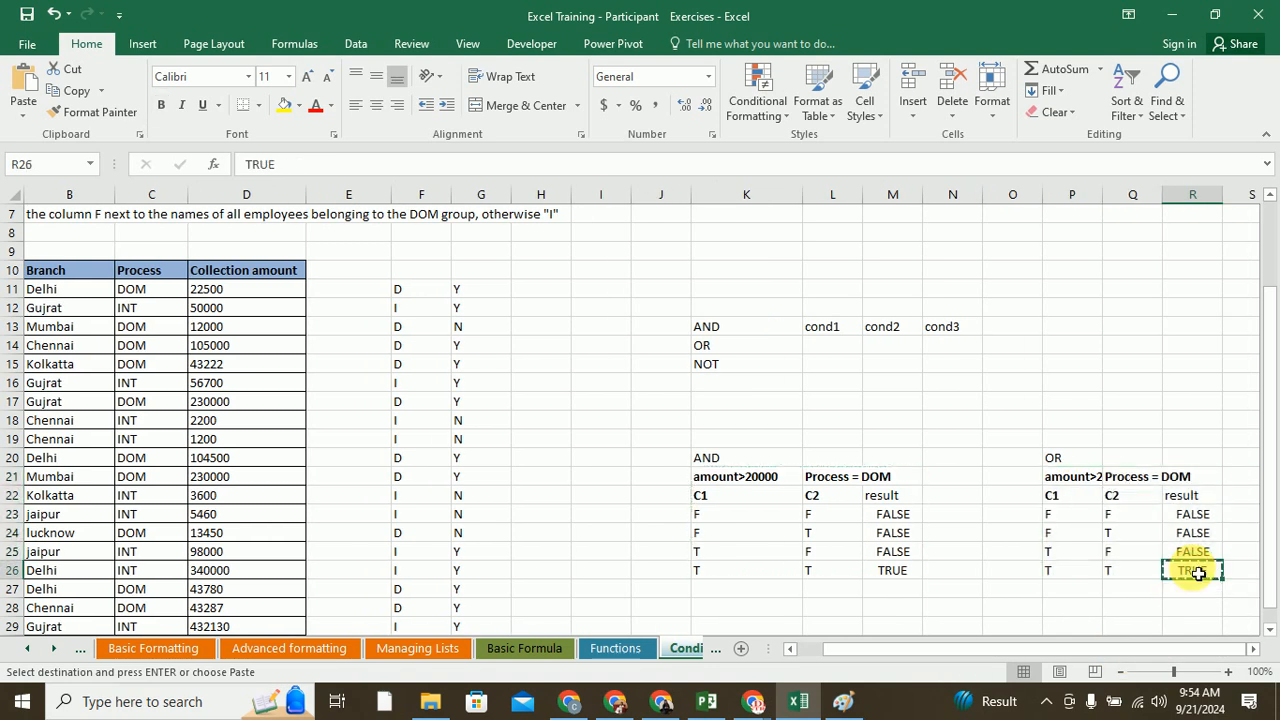
drag(1194, 536, 1193, 553)
key(ctrl+v)
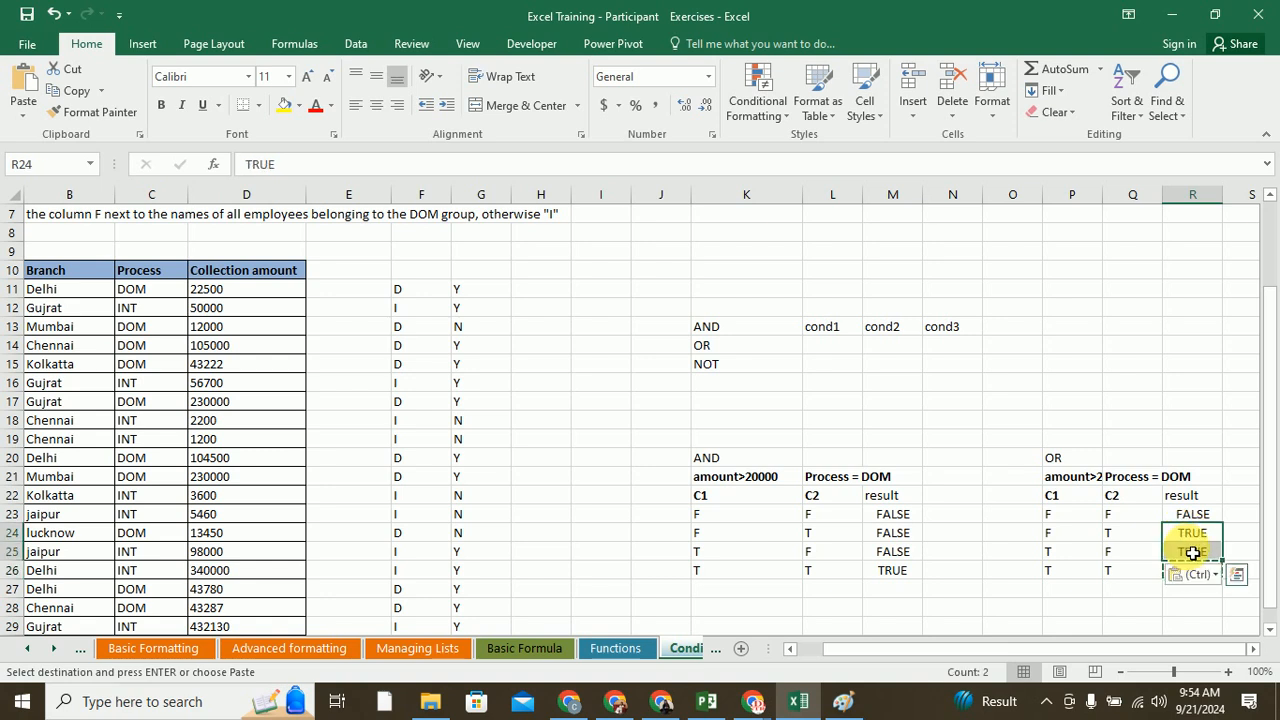
click(1040, 606)
click(1193, 348)
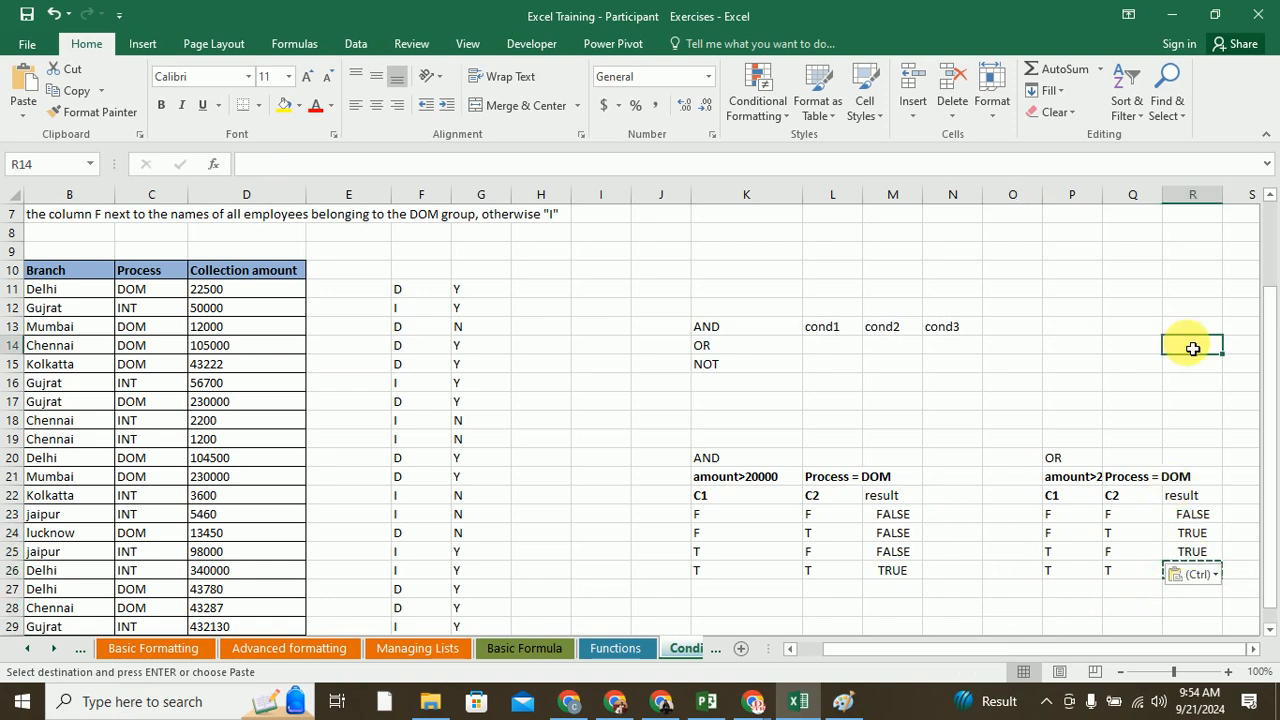
key(ctrl)
key(Escape)
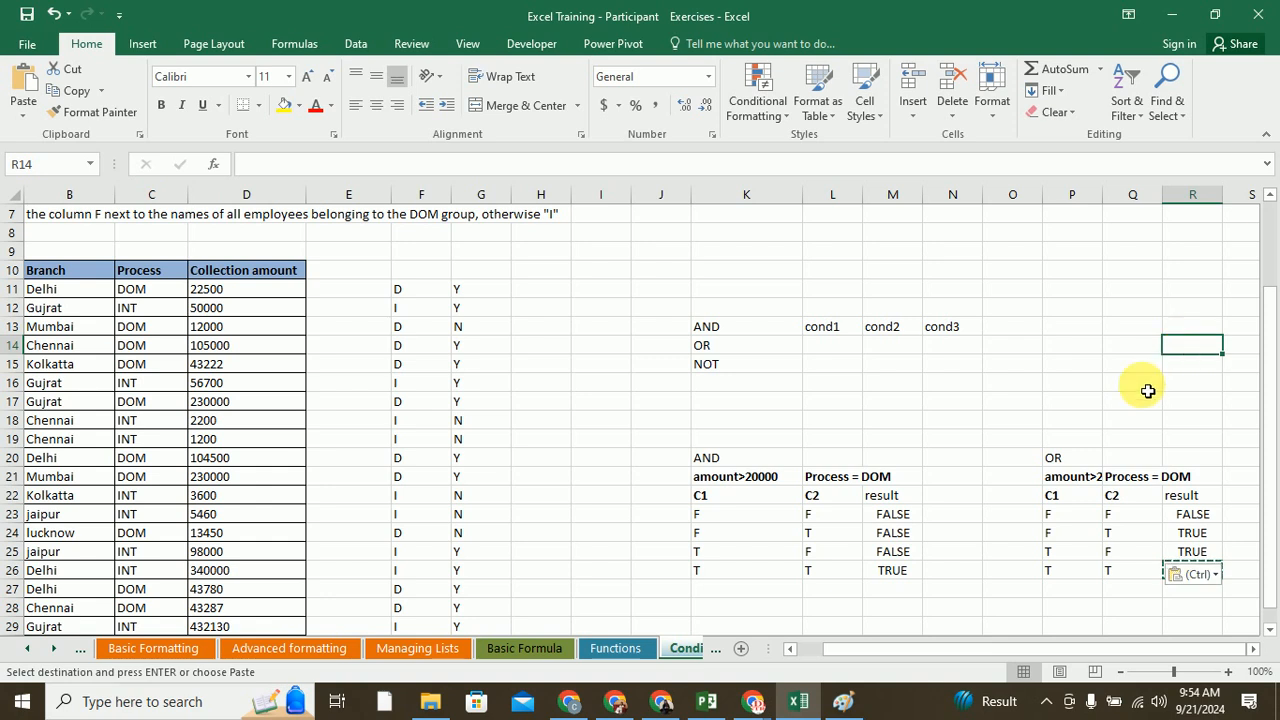
key(ctrl+v)
key(BackSpace)
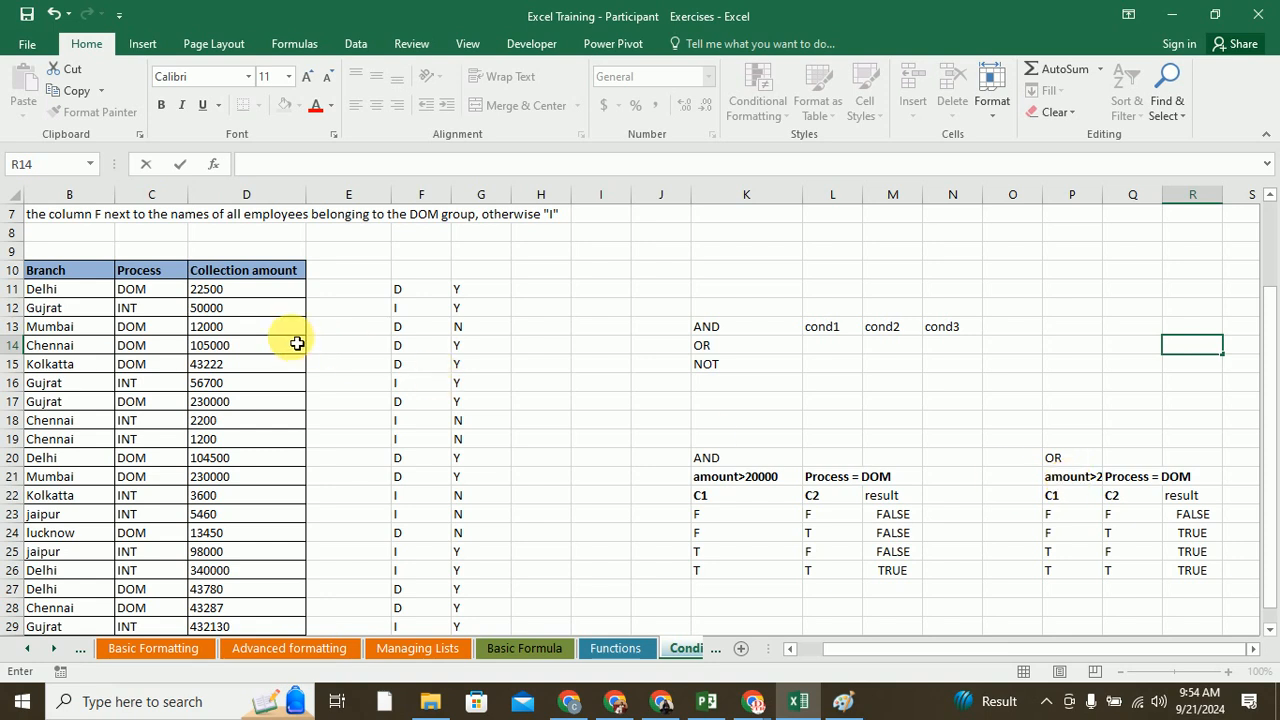
- Examine data row 11 against the OR conditions, and compare the AND and OR truth tables with the AND, OR and NOT operator list
click(222, 298)
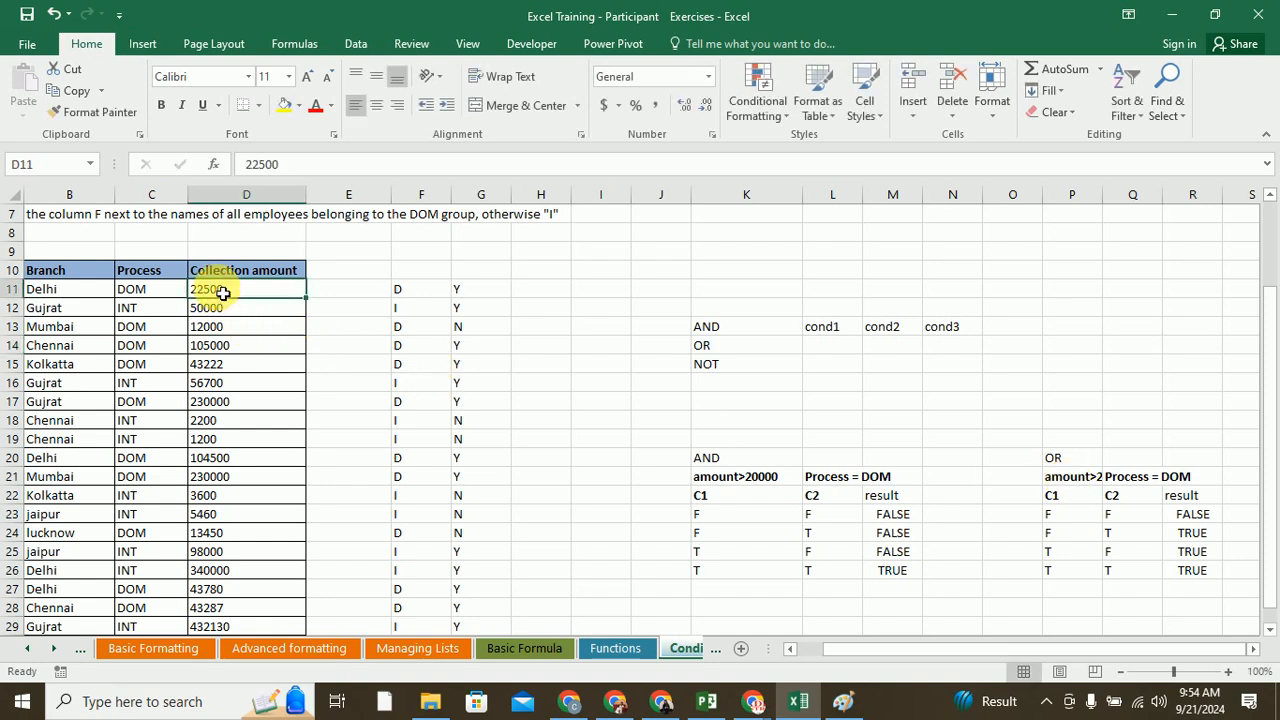
click(150, 298)
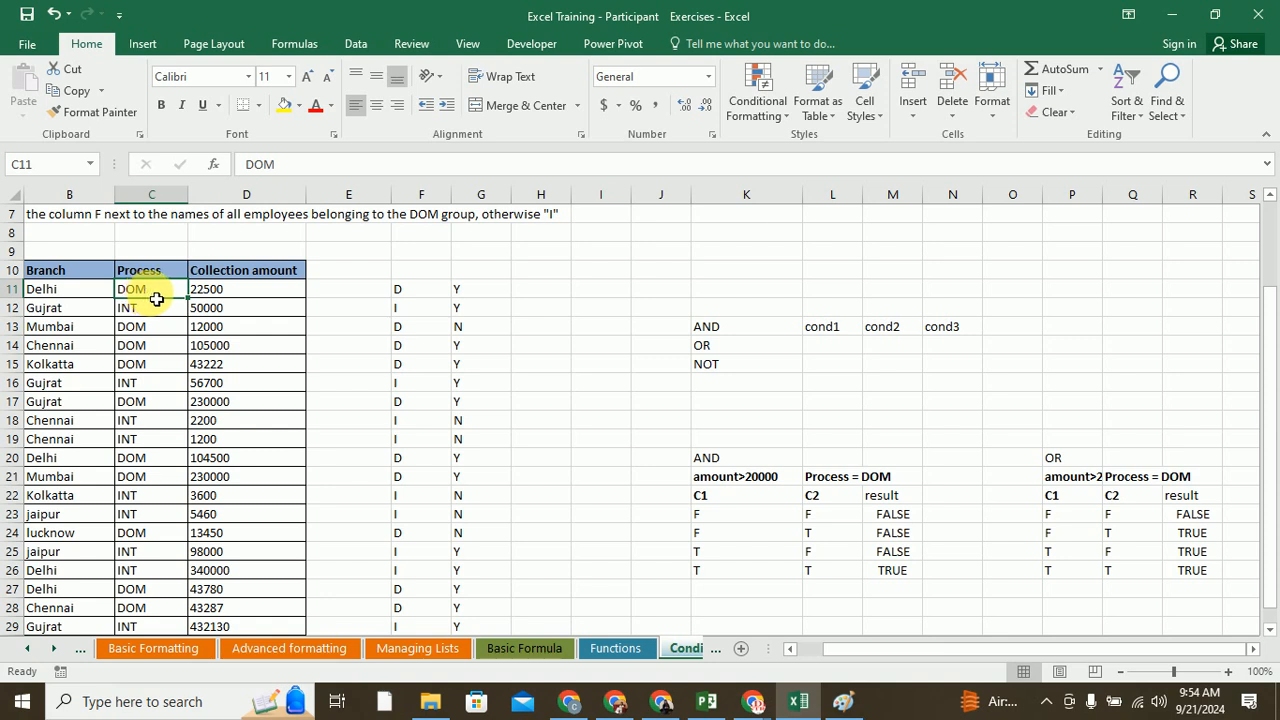
drag(1051, 523, 1185, 518)
drag(706, 462, 871, 569)
drag(1075, 459, 1189, 571)
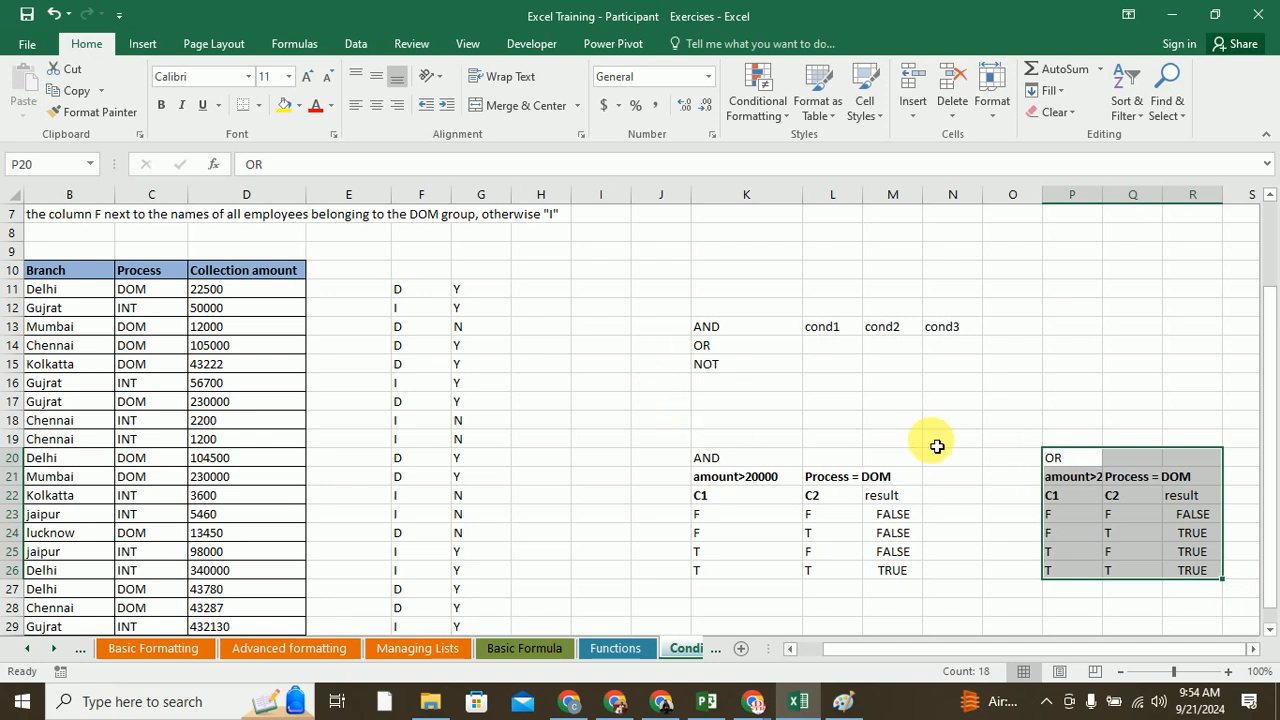
drag(706, 328, 738, 350)
click(733, 368)
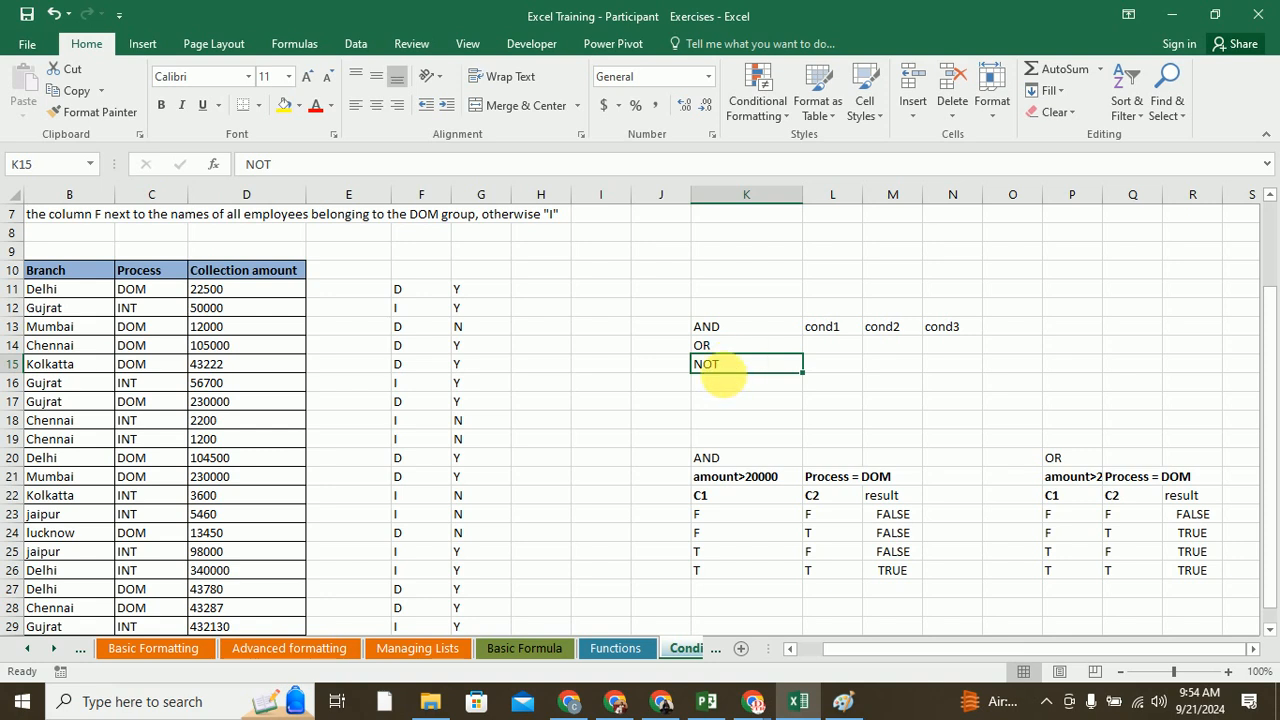
click(1071, 274)
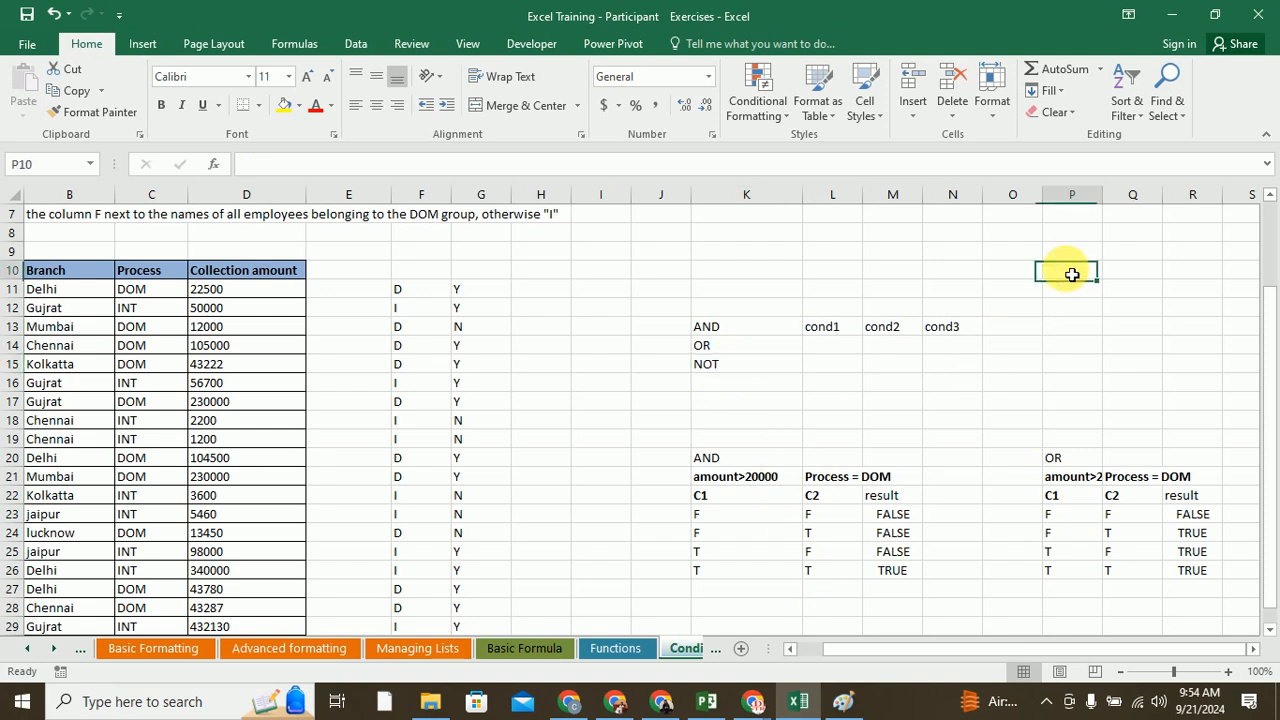
- Enter the heading NOT in P10 and the condition column label c in P12
text(NOT)
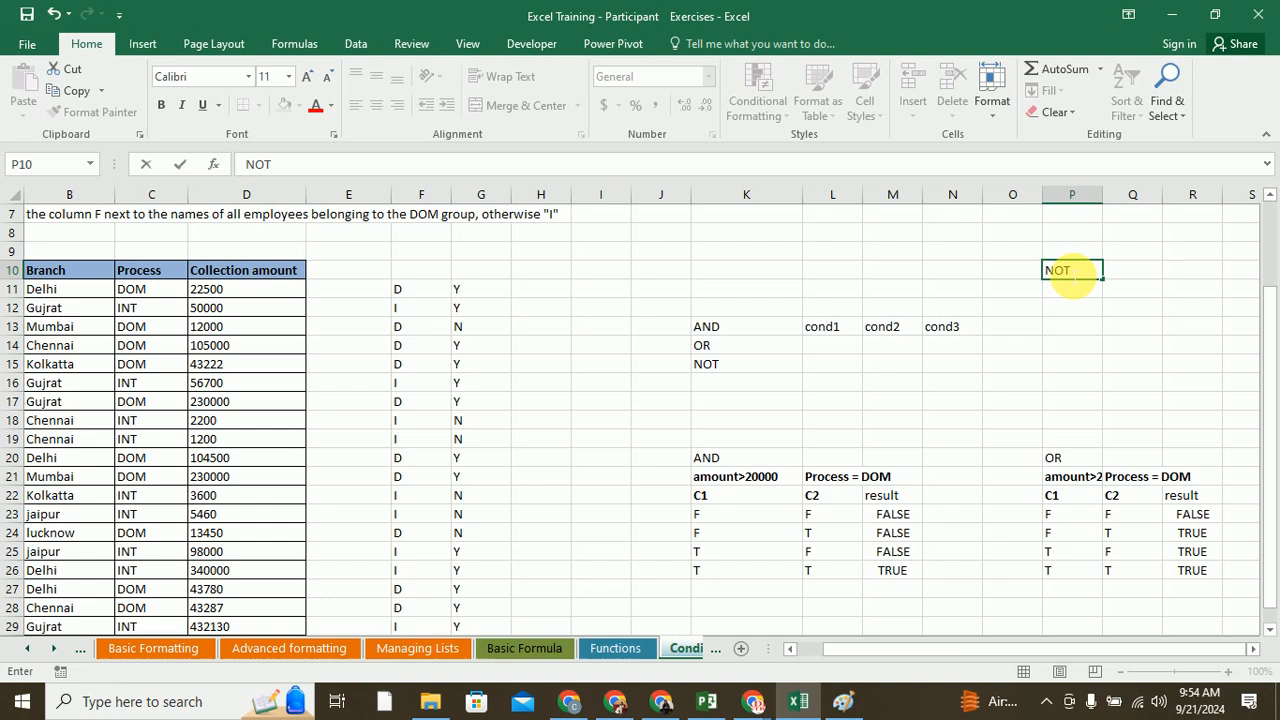
click(1079, 311)
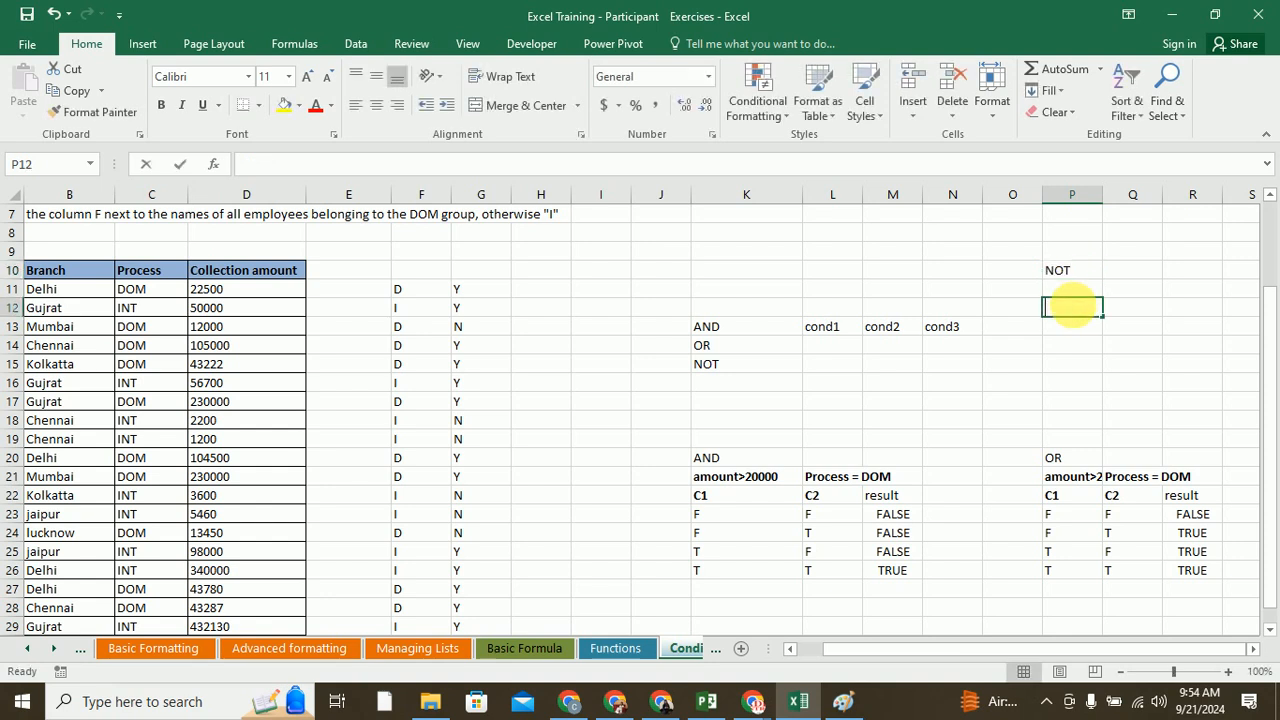
text(c)
key(Return)
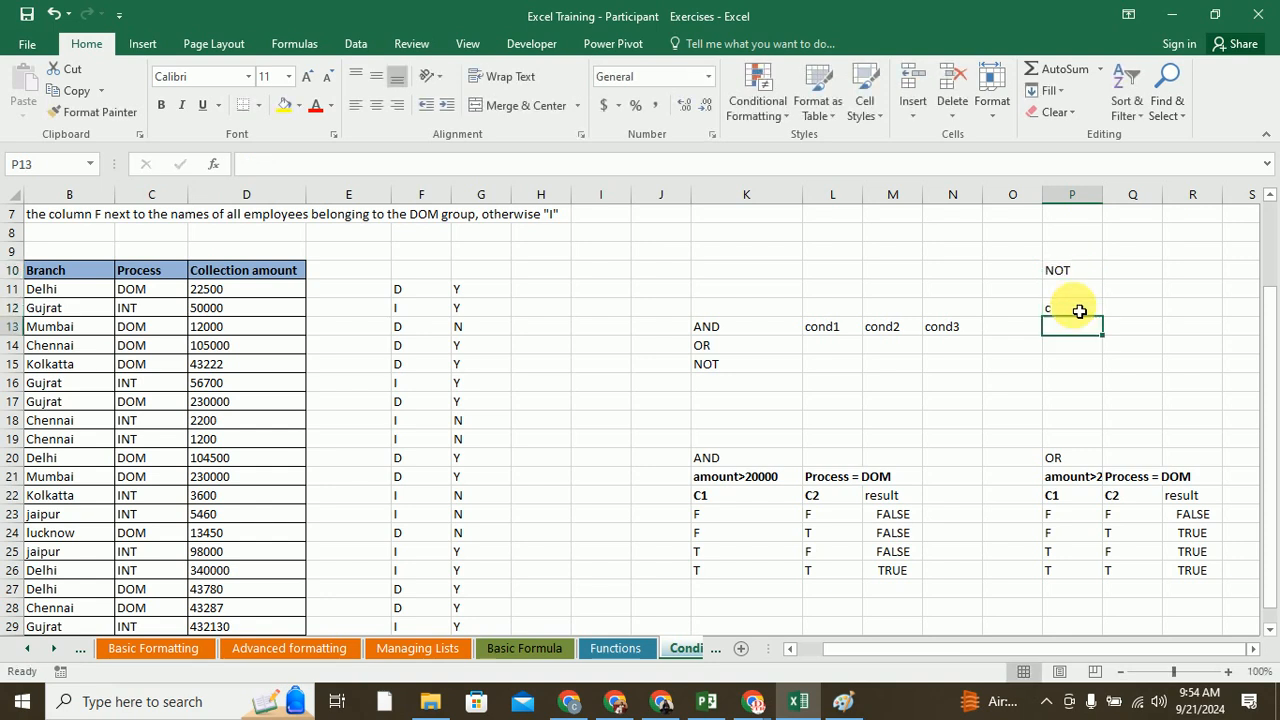
- Fill the NOT truth table with TRUE and FALSE in P13:Q13, and FALSE and TRUE in P14:Q14
text(True)
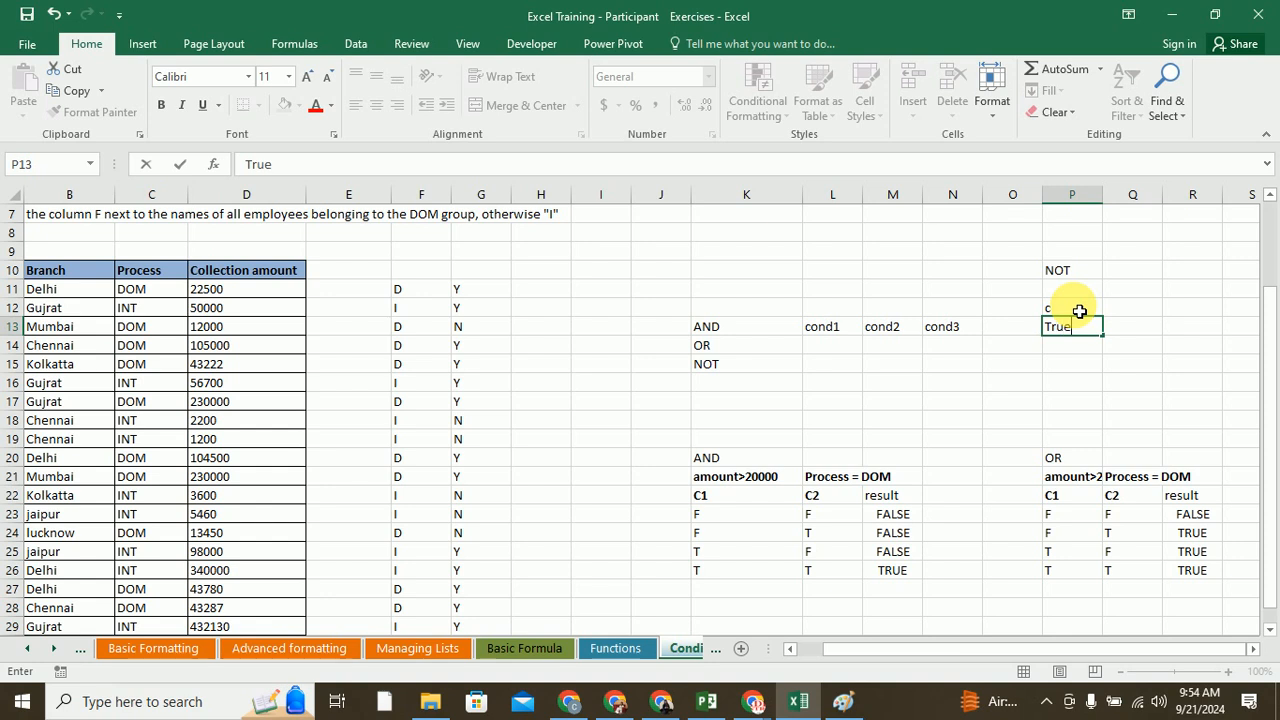
click(1124, 326)
text(Fal)
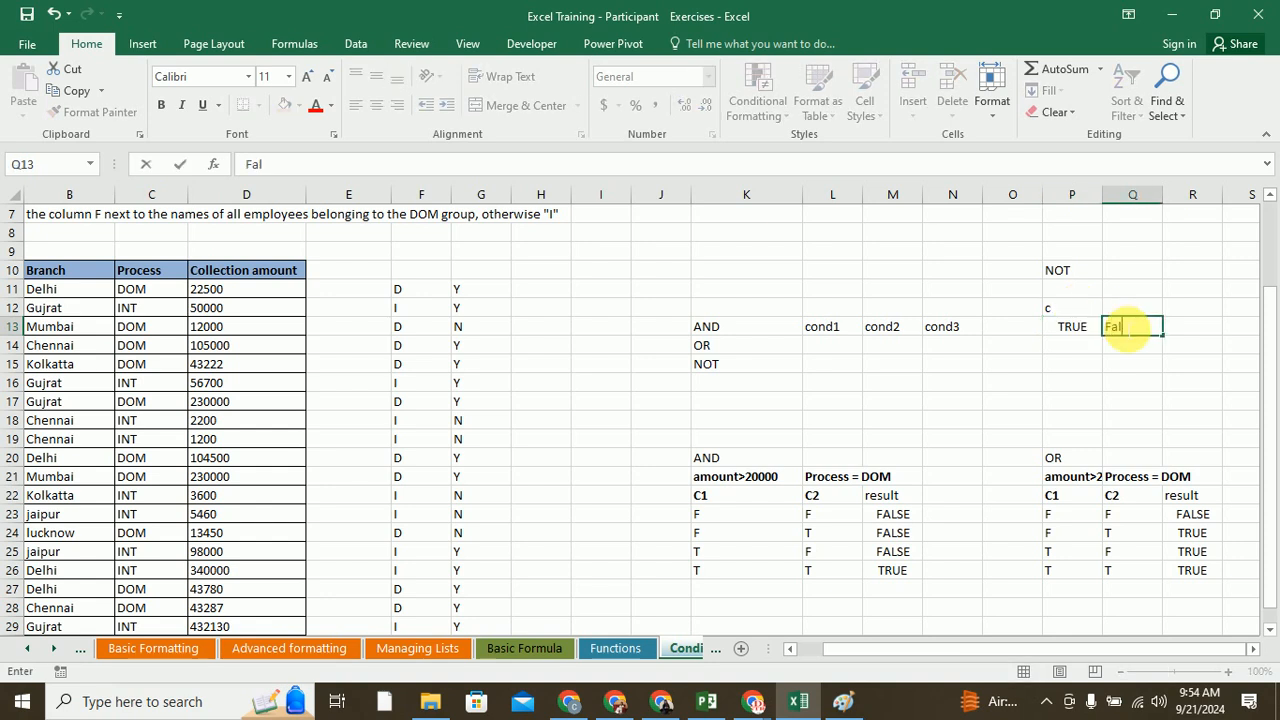
key(Return)
click(1087, 345)
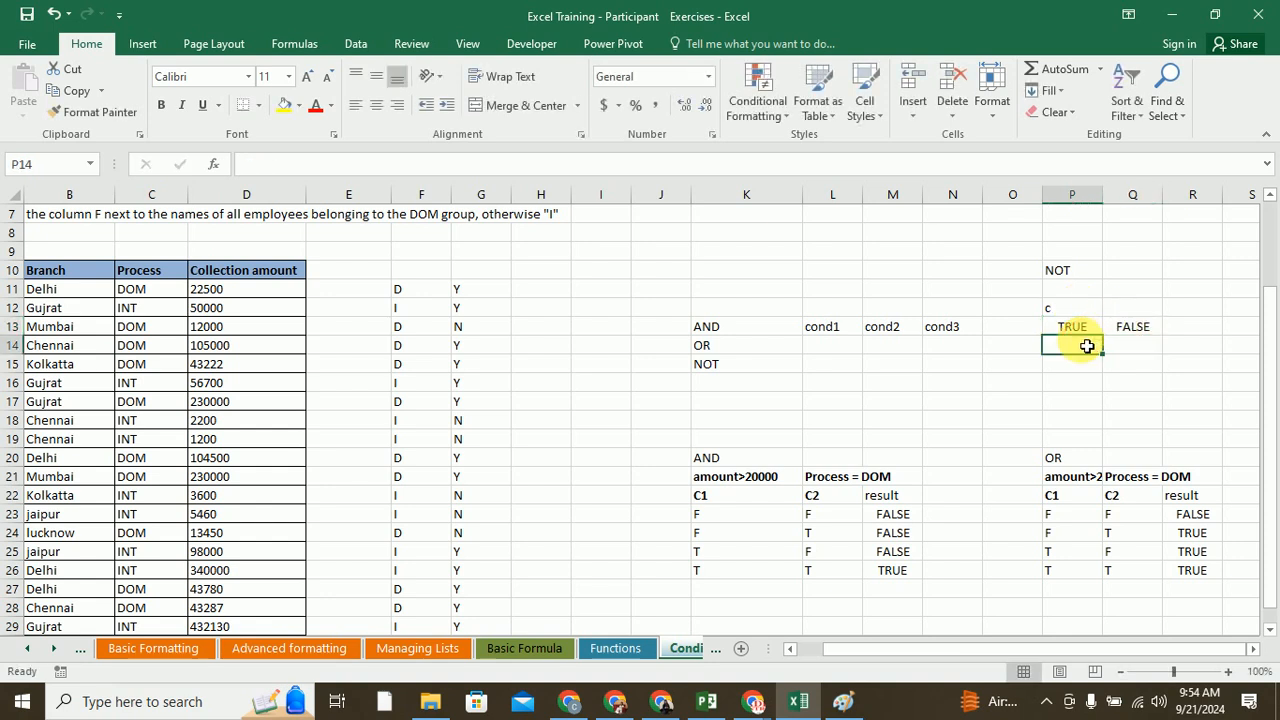
text(False)
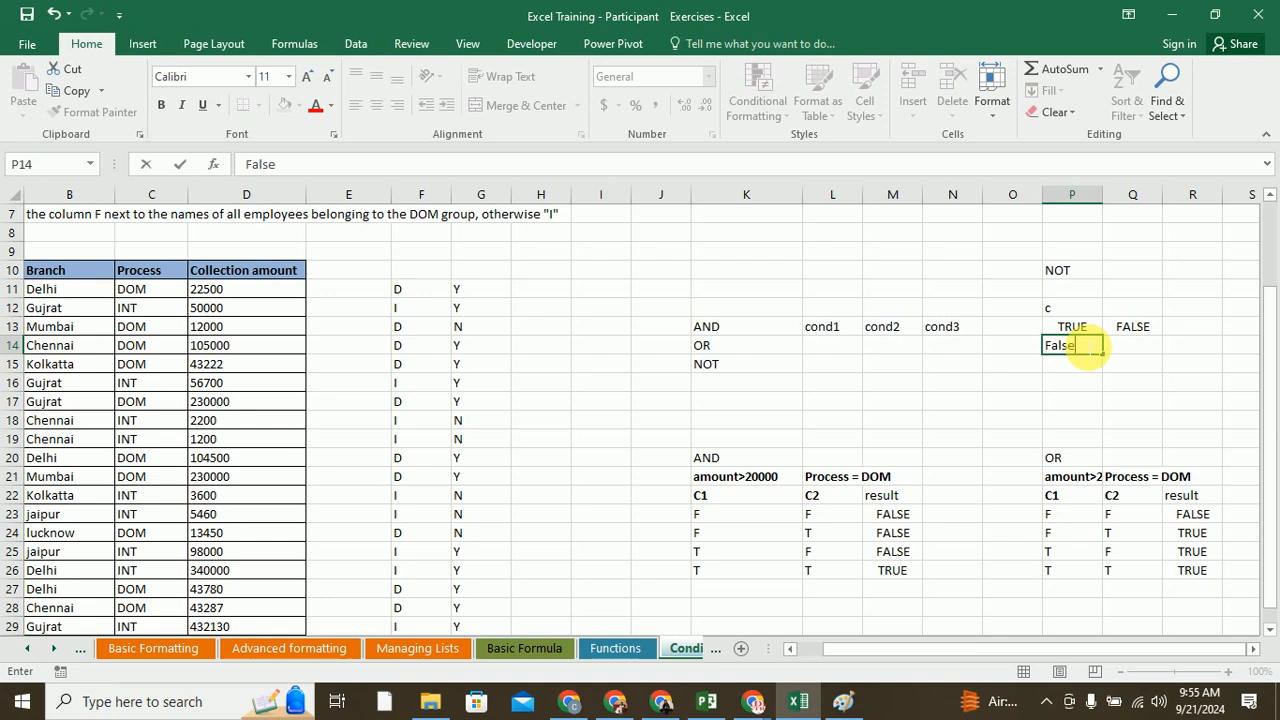
click(1143, 345)
text(true)
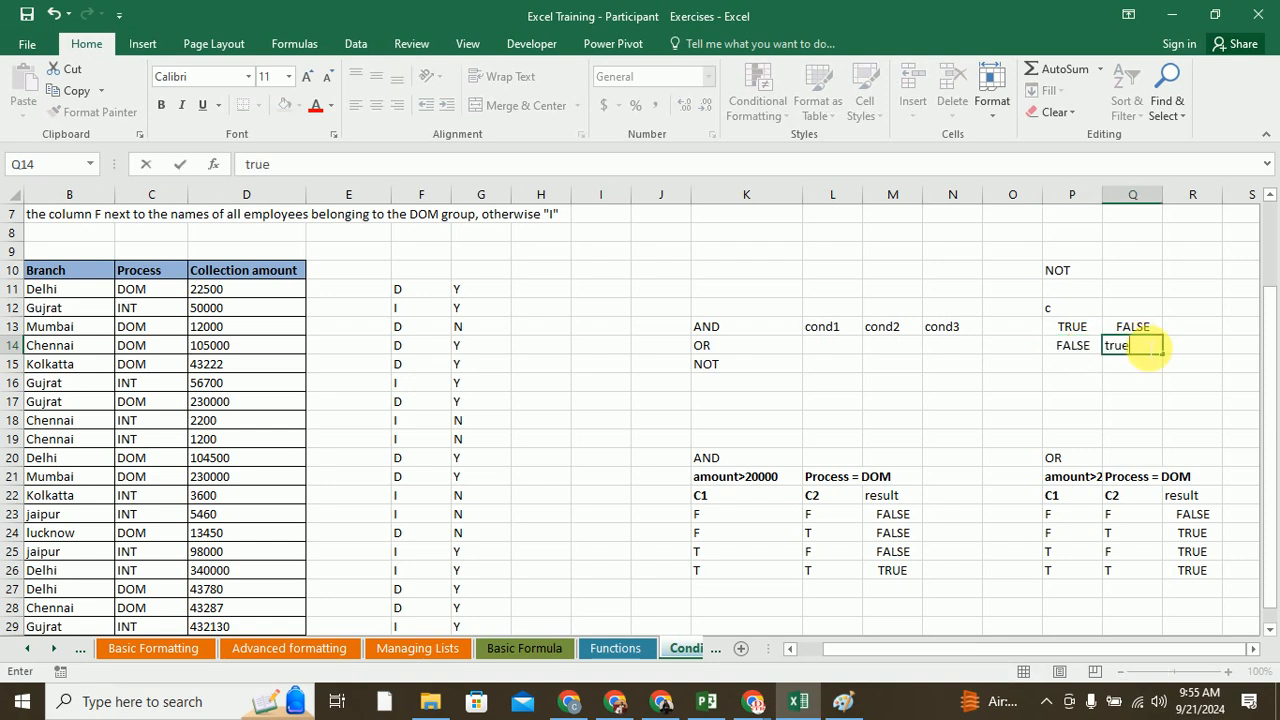
key(Return)
- Label the outcome column of the NOT table result in Q12
click(1127, 312)
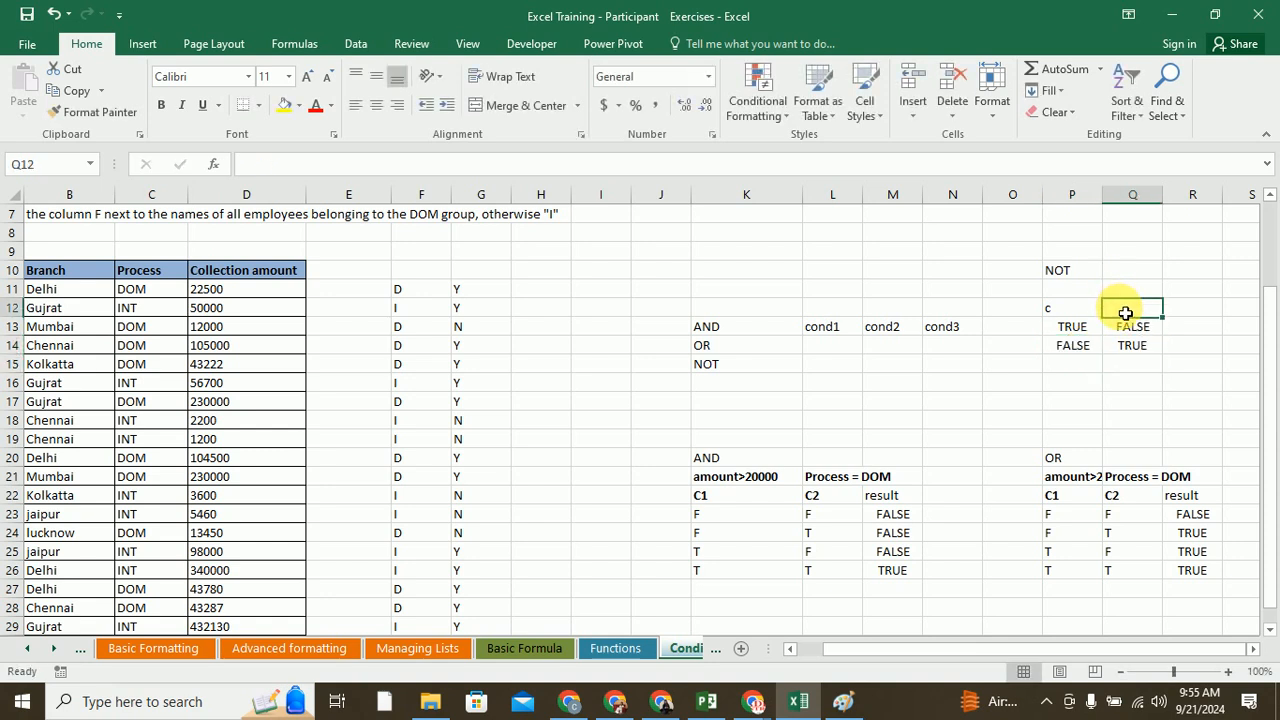
text(res)
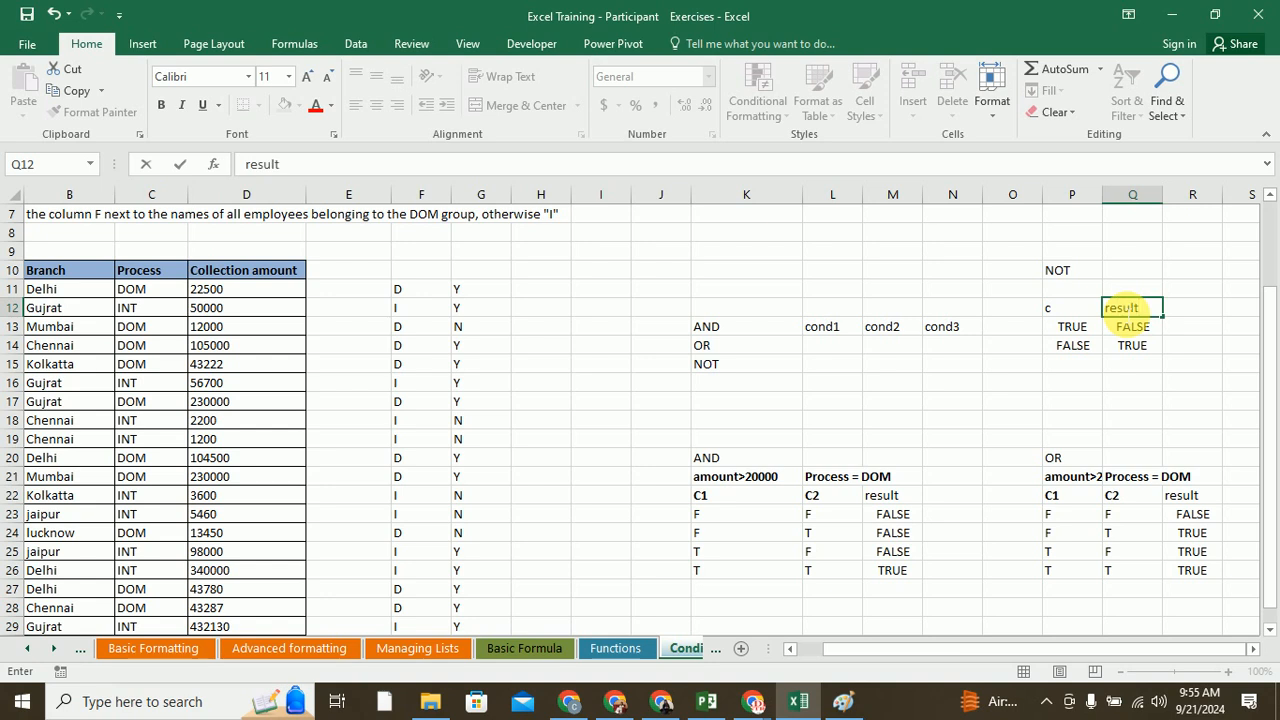
text(ult)
click(1122, 384)
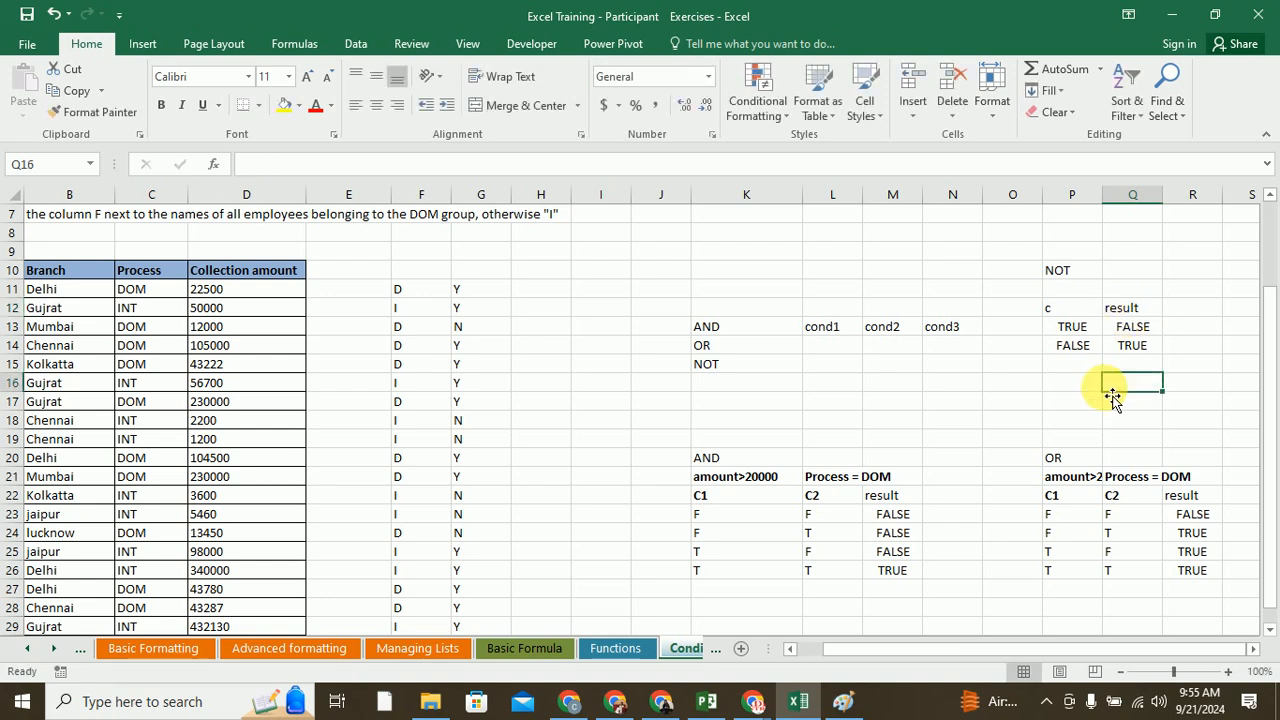
- Switch to Chrome, open the AND function help page in a new tab and read through its formula examples and bonus calculation
click(663, 703)
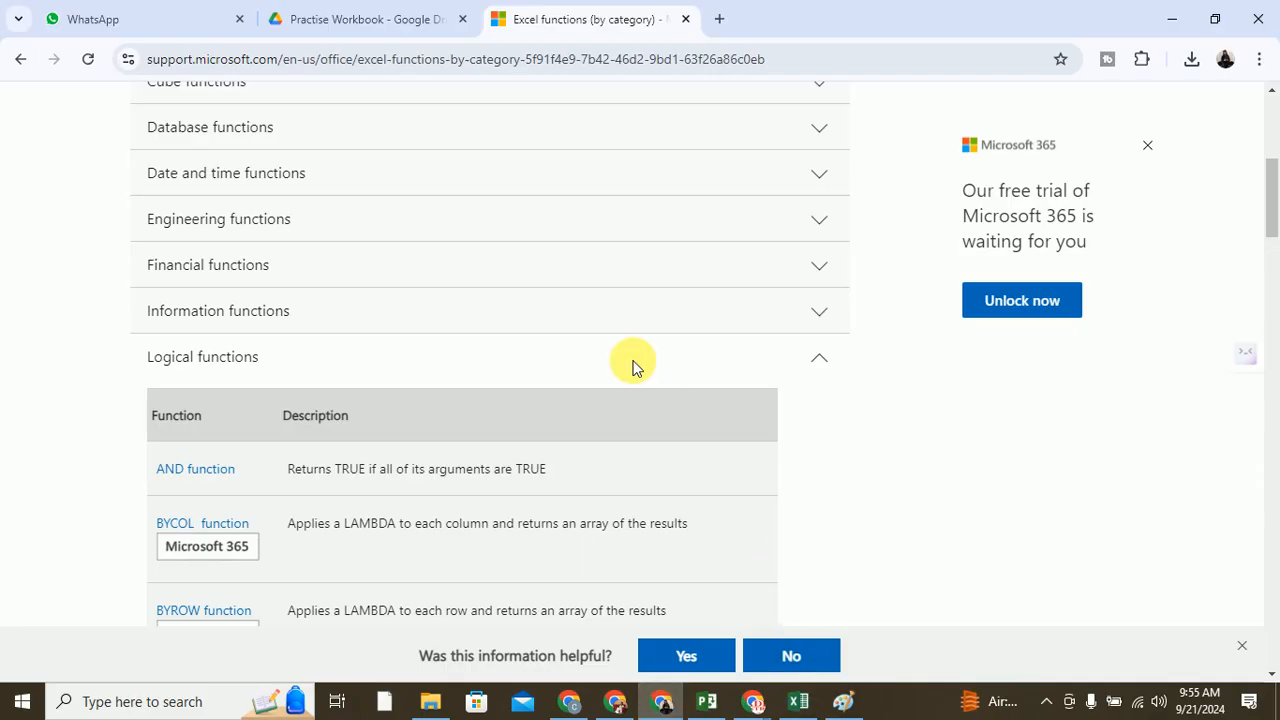
ctrl+click(196, 472)
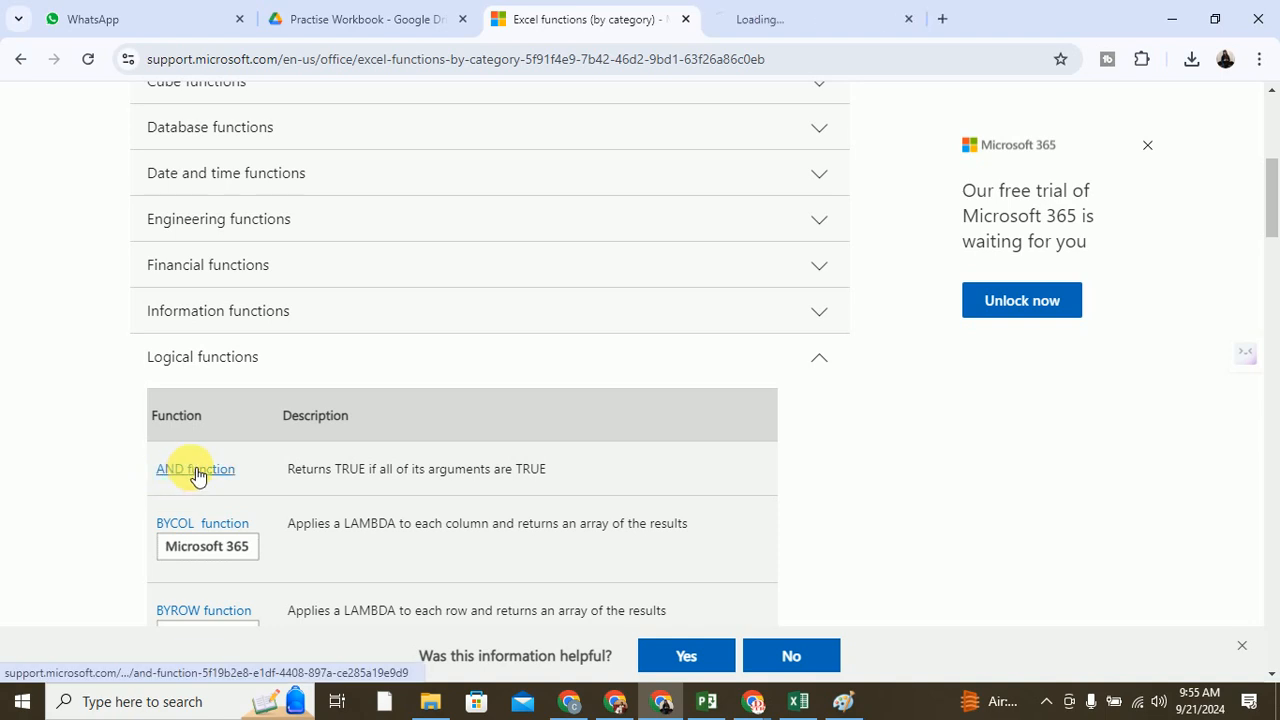
click(828, 19)
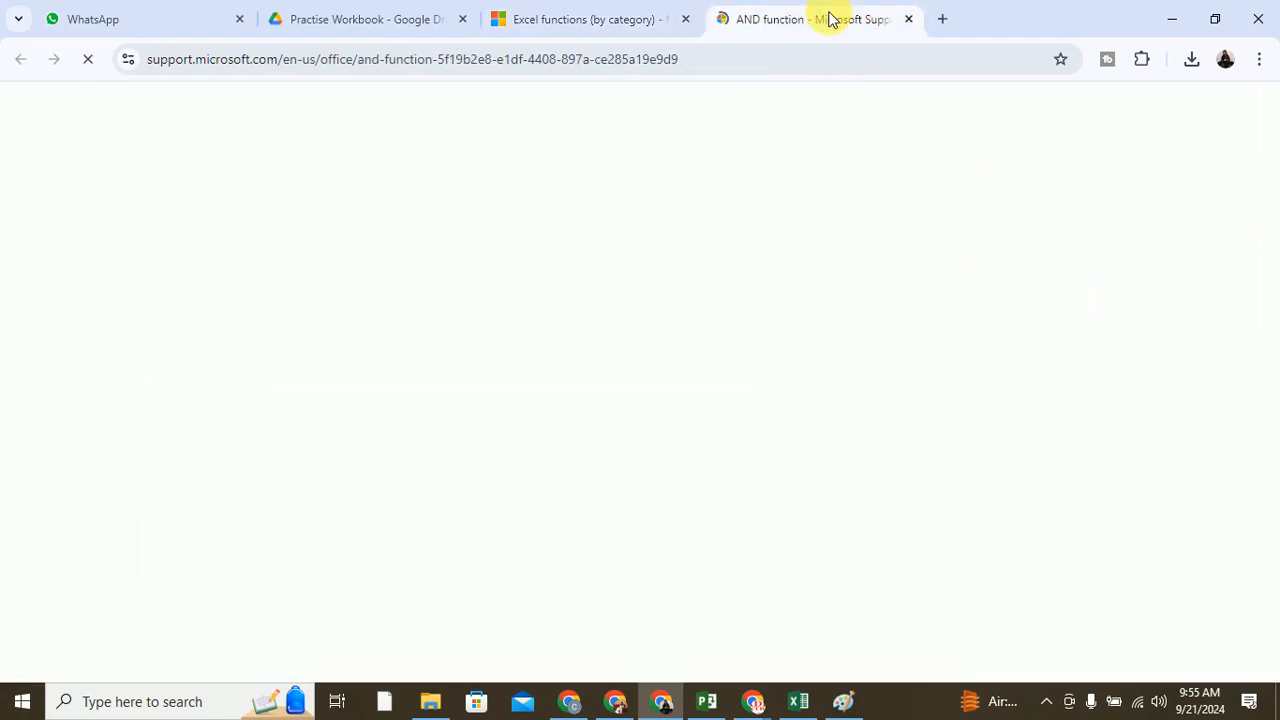
scroll(802, 190, down, 5)
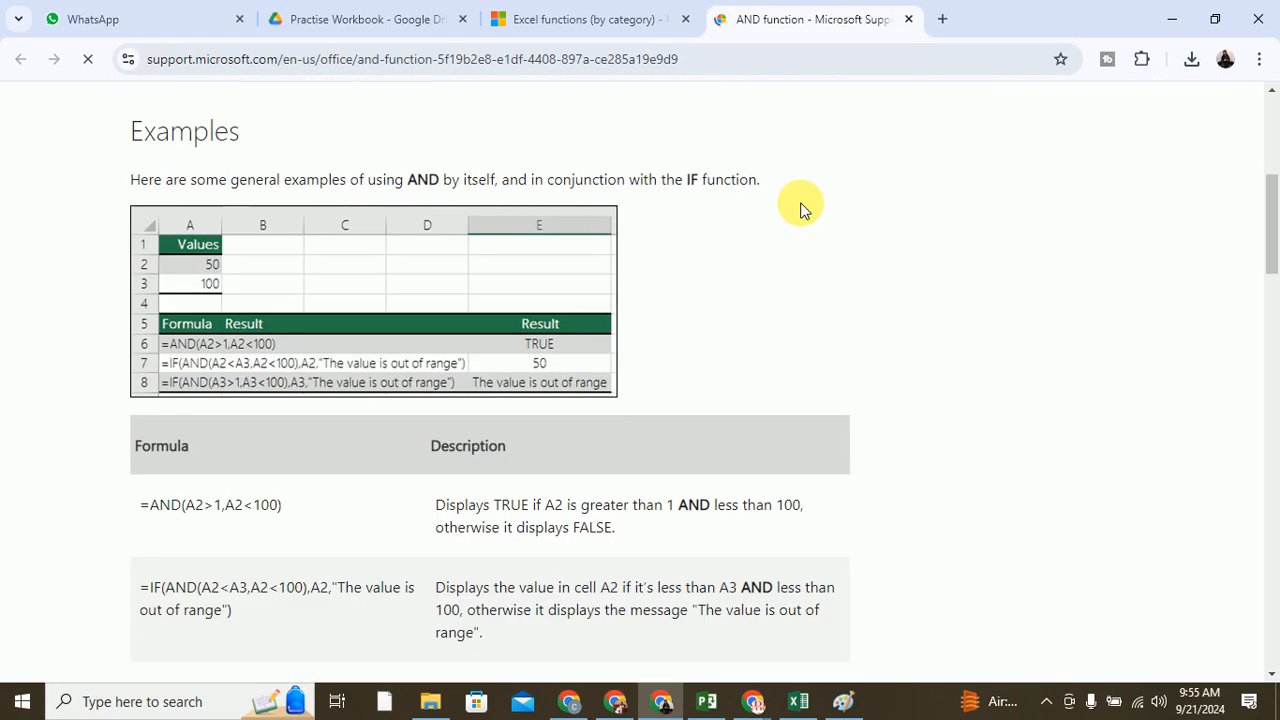
scroll(803, 206, down, 3)
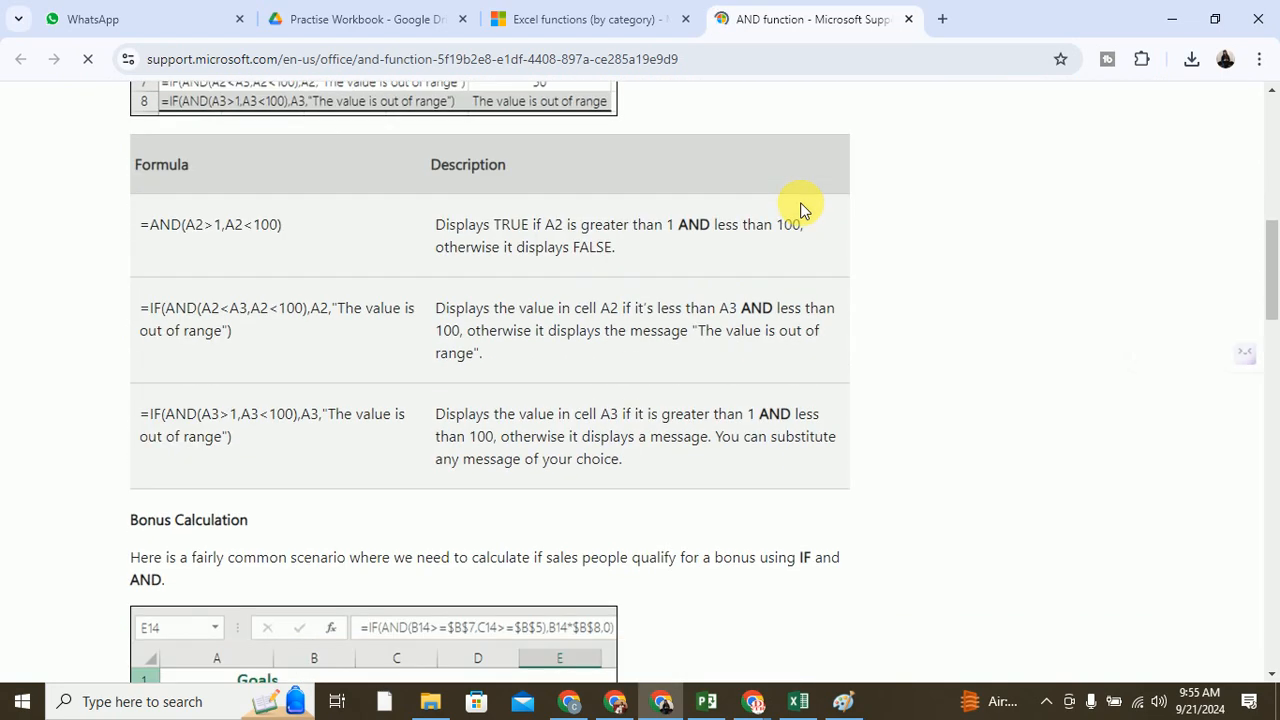
scroll(237, 208, down, 2)
scroll(237, 210, down, 5)
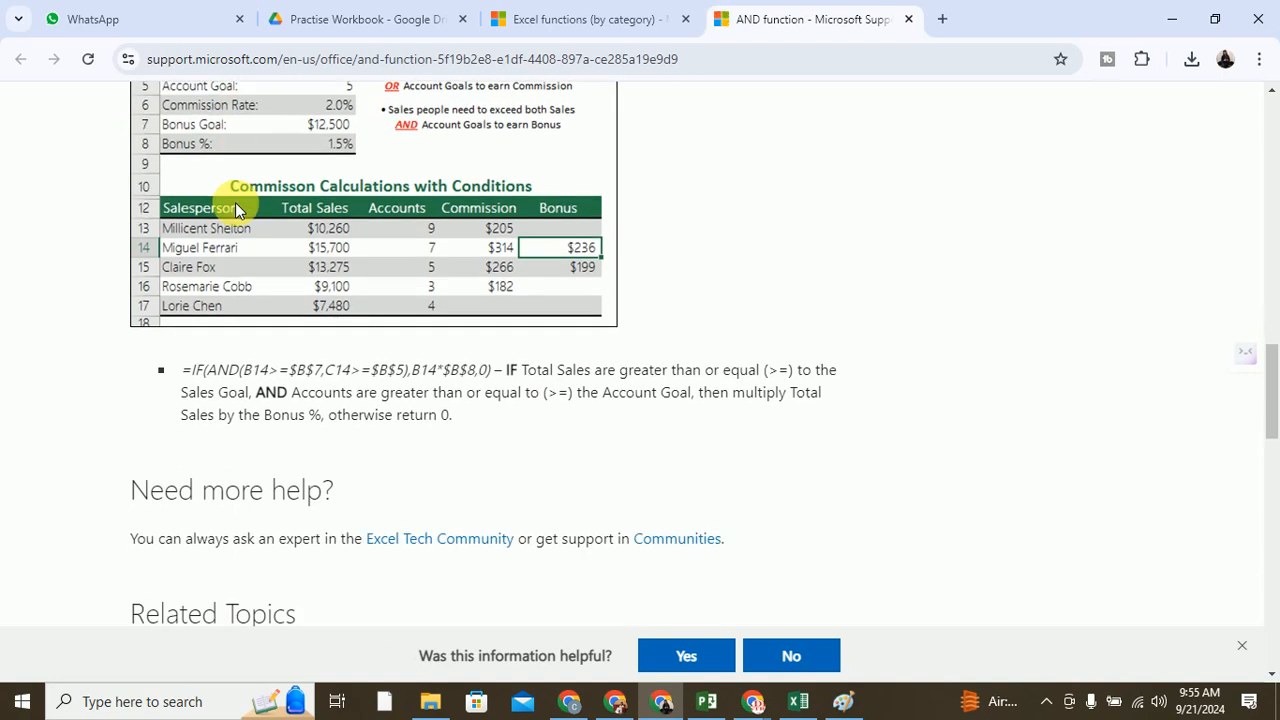
scroll(235, 202, down, 4)
scroll(235, 202, up, 2)
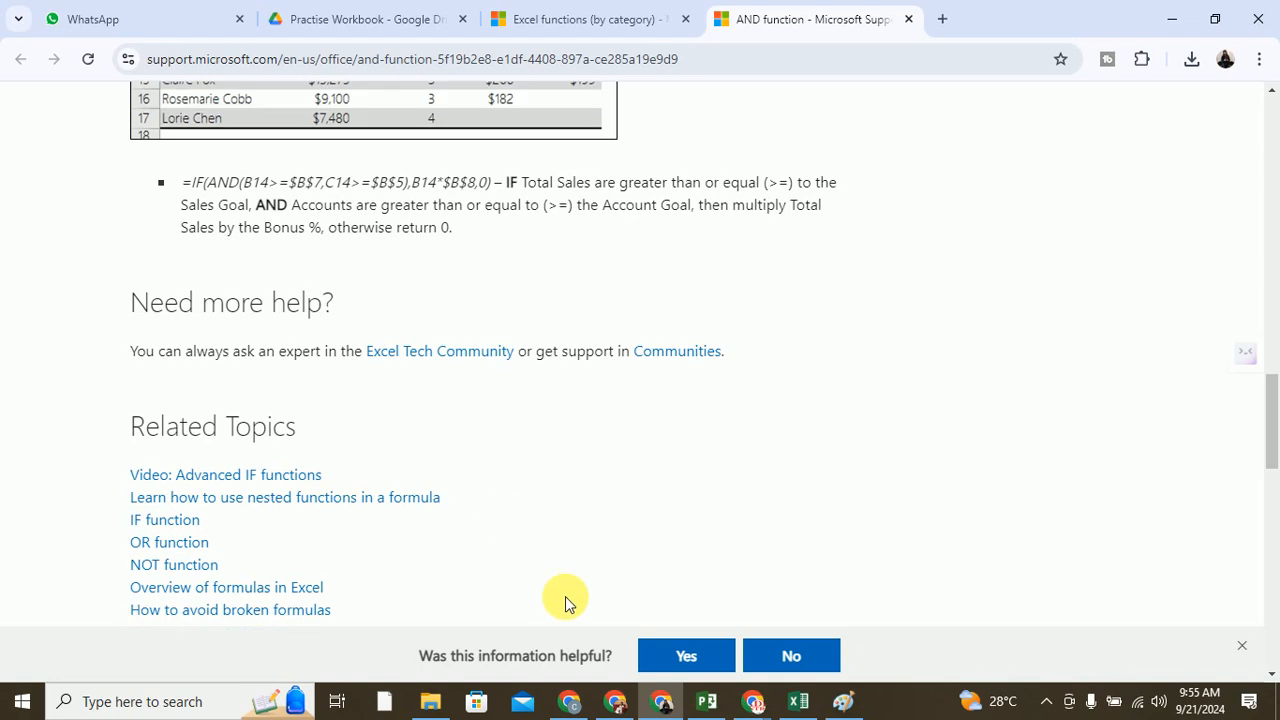
- Switch back to Excel, review the IF results in F11:G12 and select the empty cell H11
click(798, 701)
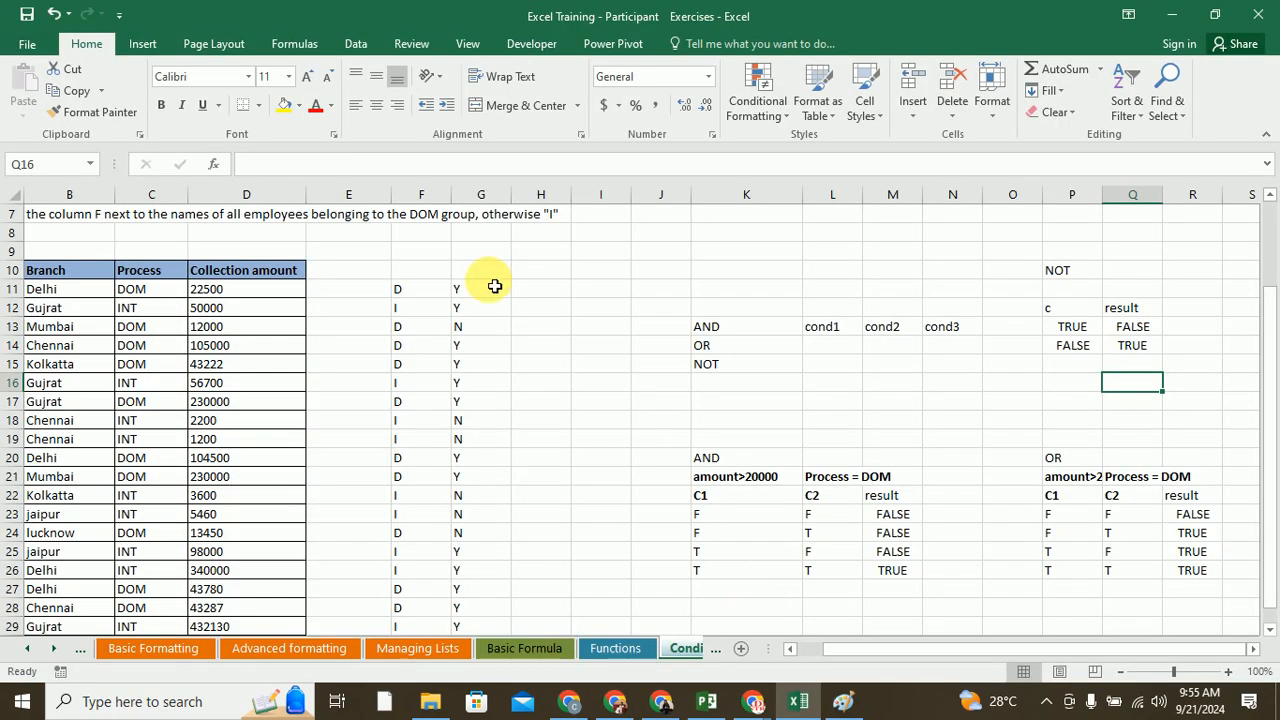
click(540, 292)
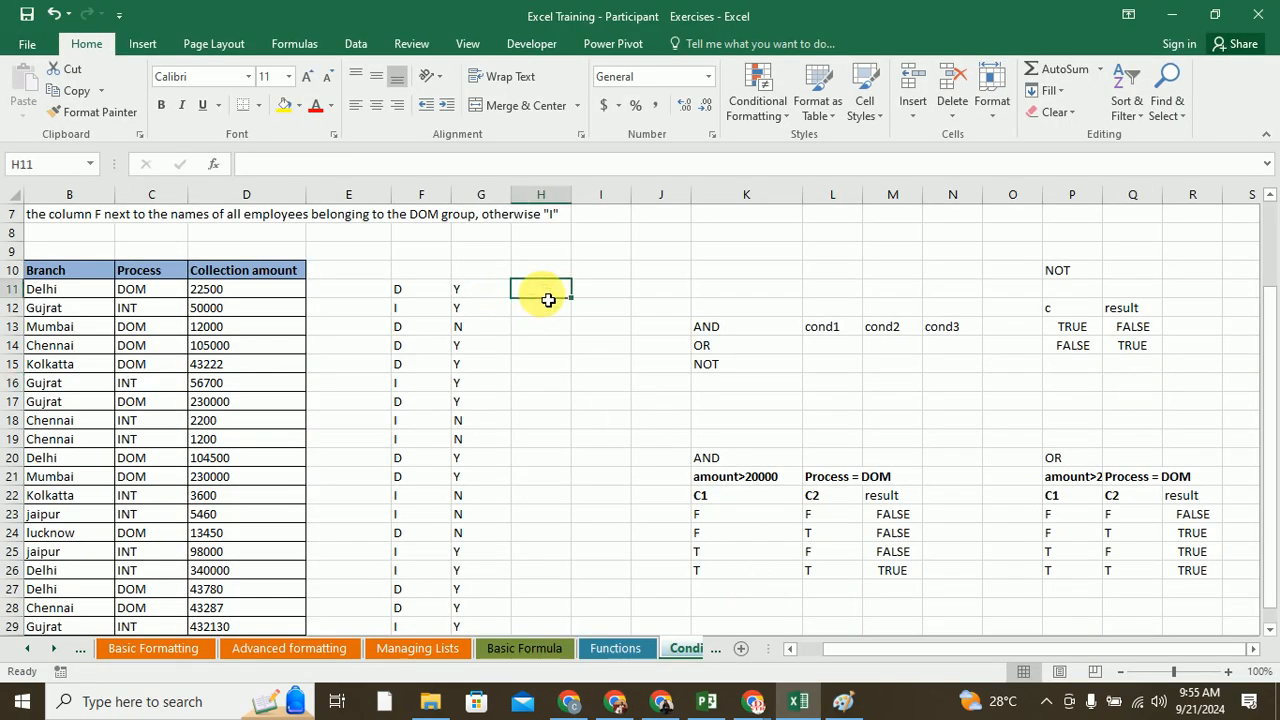
click(432, 291)
click(475, 292)
click(414, 313)
click(472, 315)
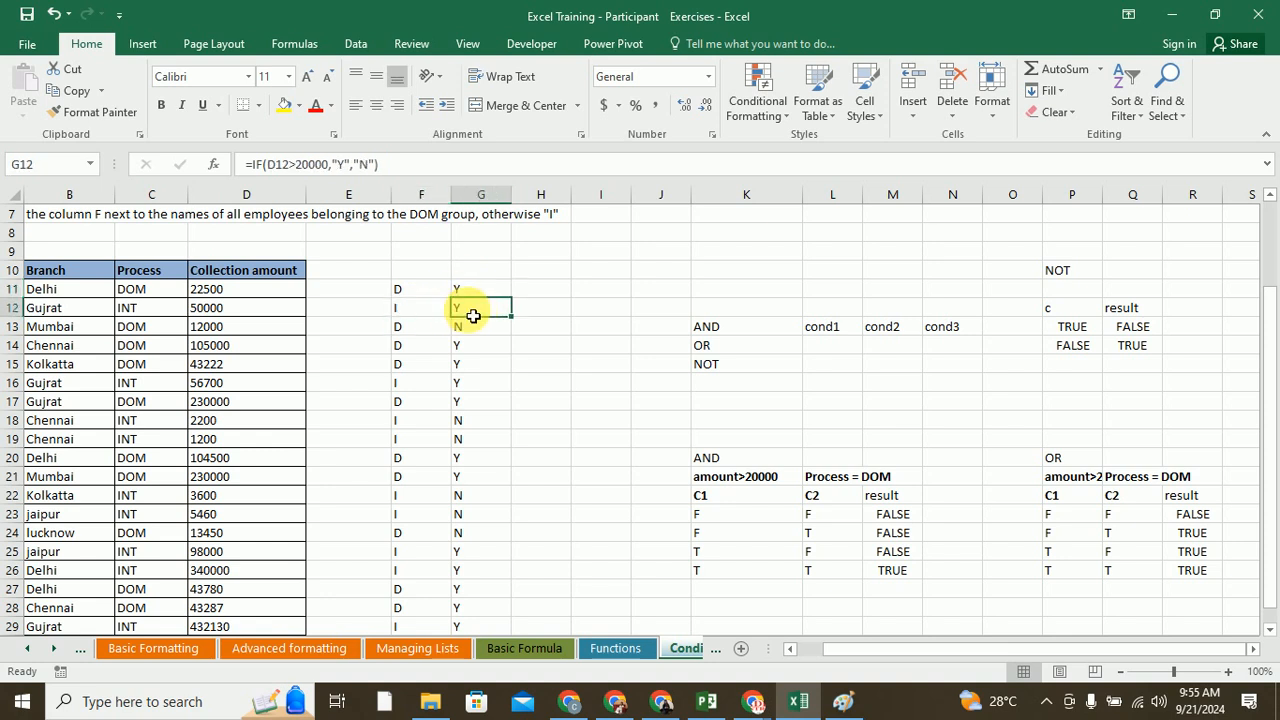
key(alt+Tab)
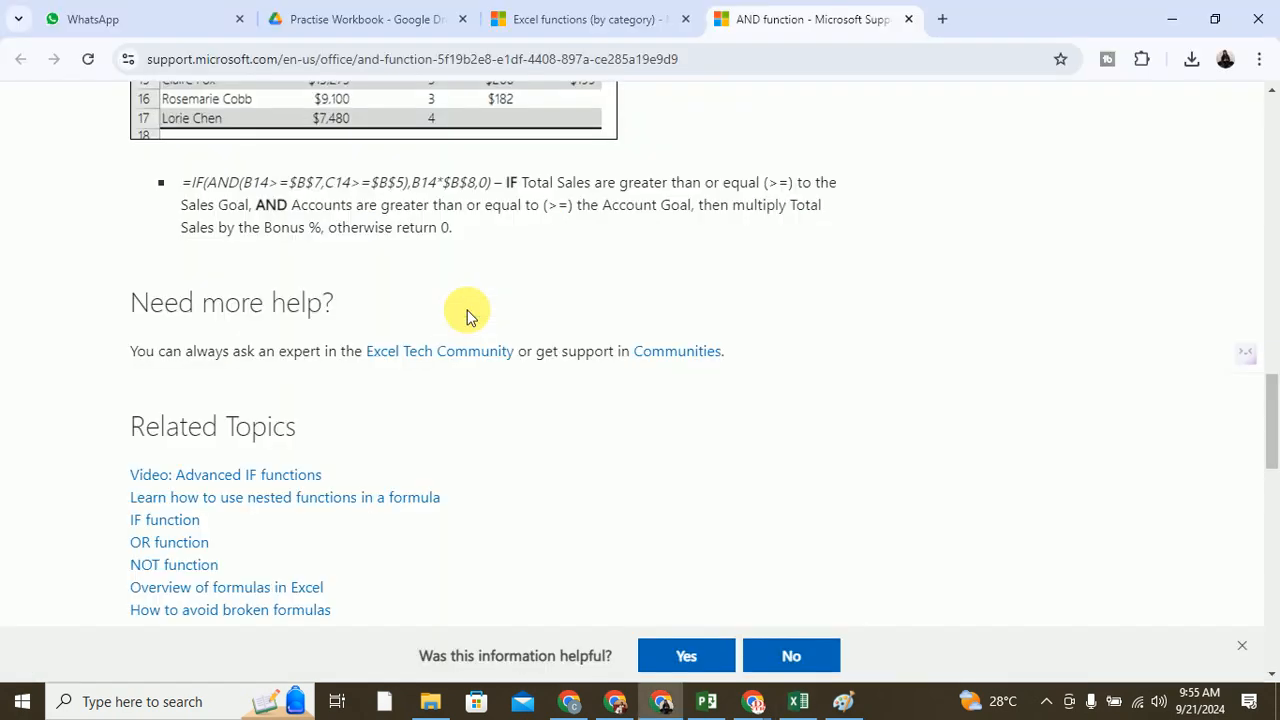
key(alt+Tab)
click(538, 288)
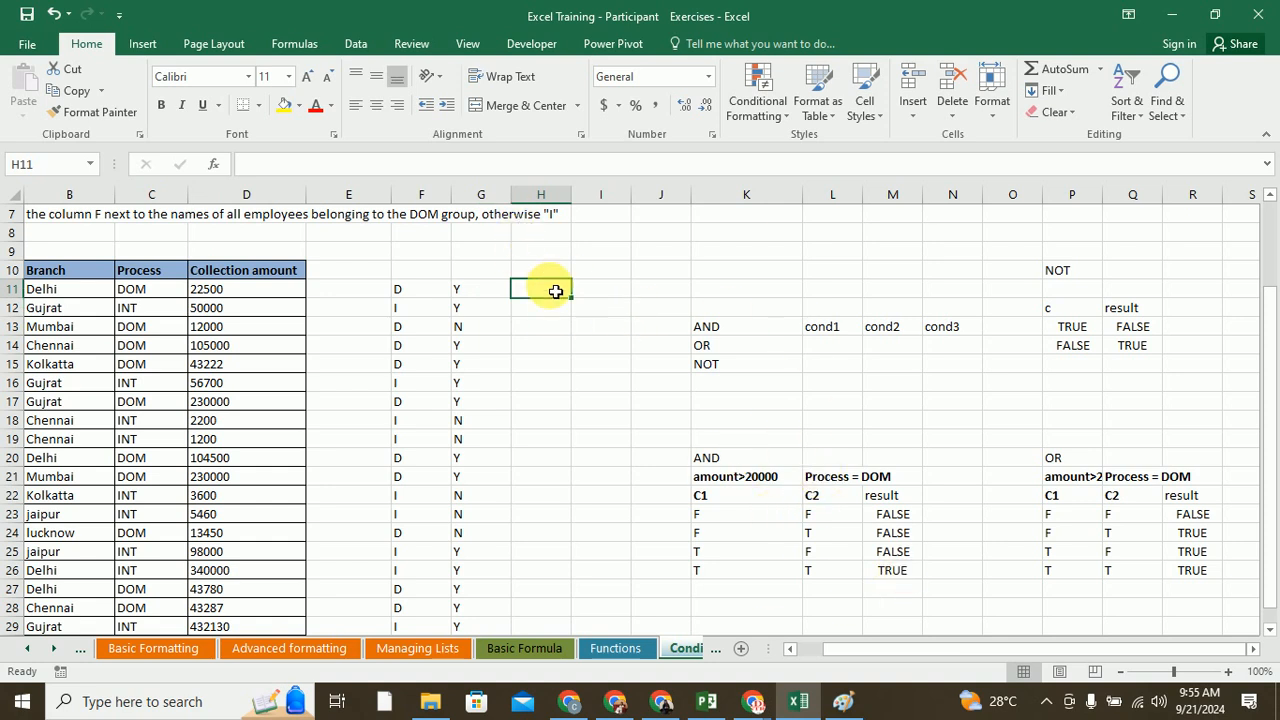
text(=)
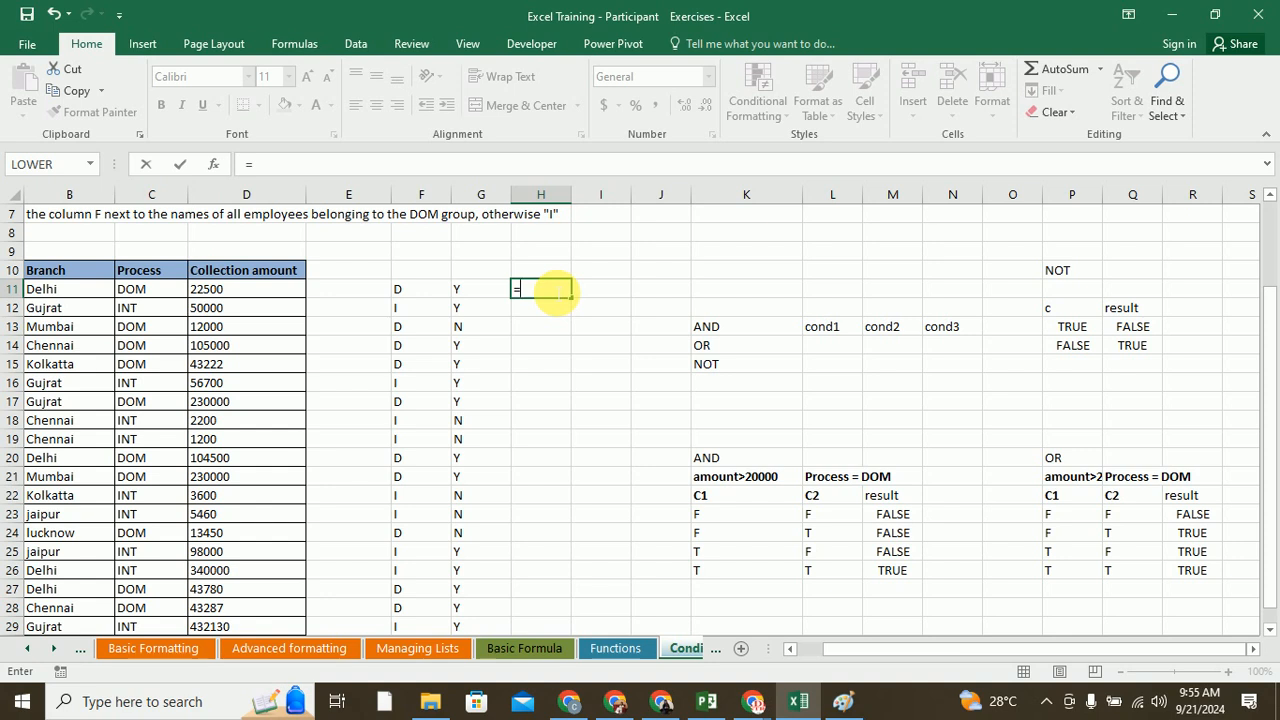
text(IF)
key(BackSpace)
key(BackSpace)
key(BackSpace)
key(BackSpace)
key(BackSpace)
- Enter the formula =AND(D11>20000, C11="DOM") in H11
text(=AND)
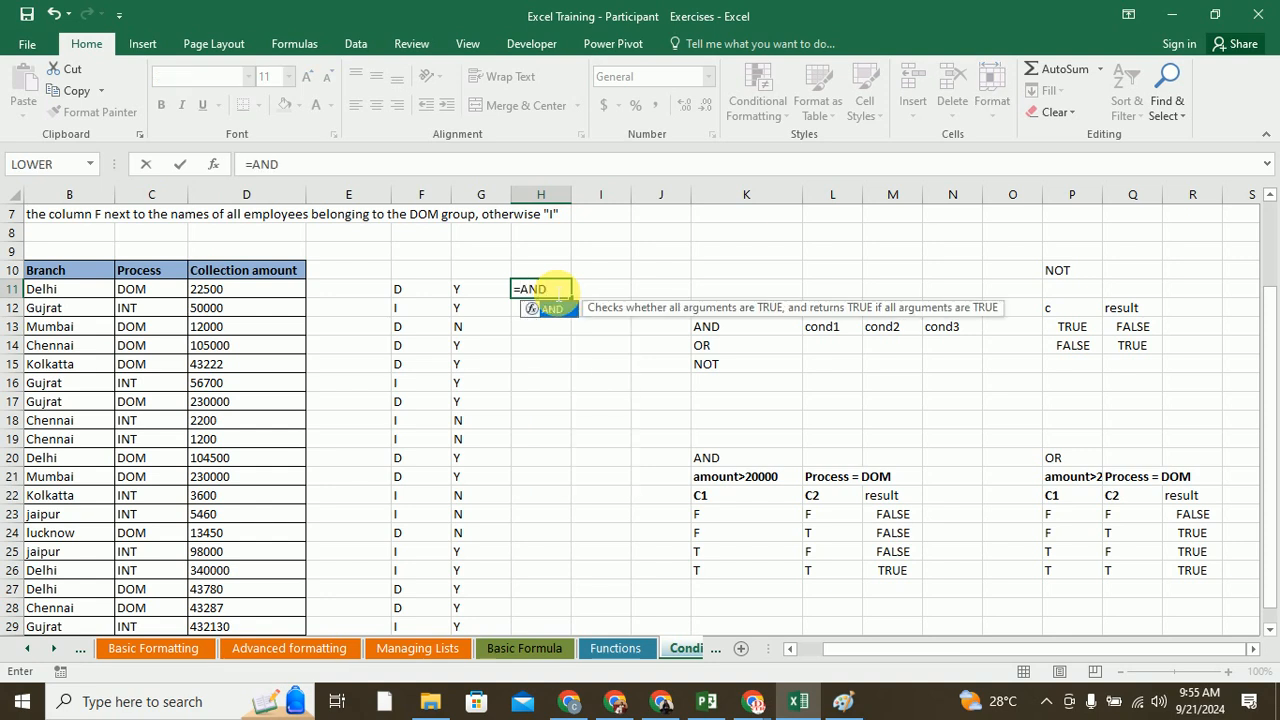
text(()
click(273, 297)
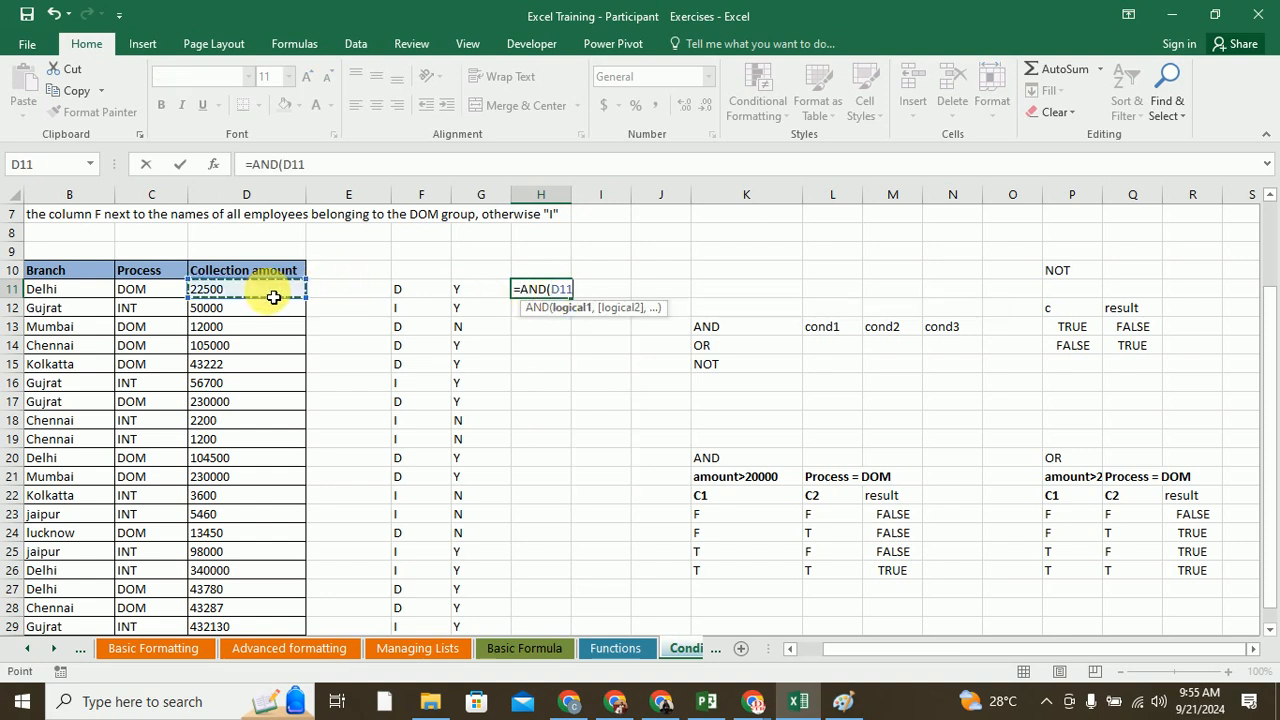
text(>20000,)
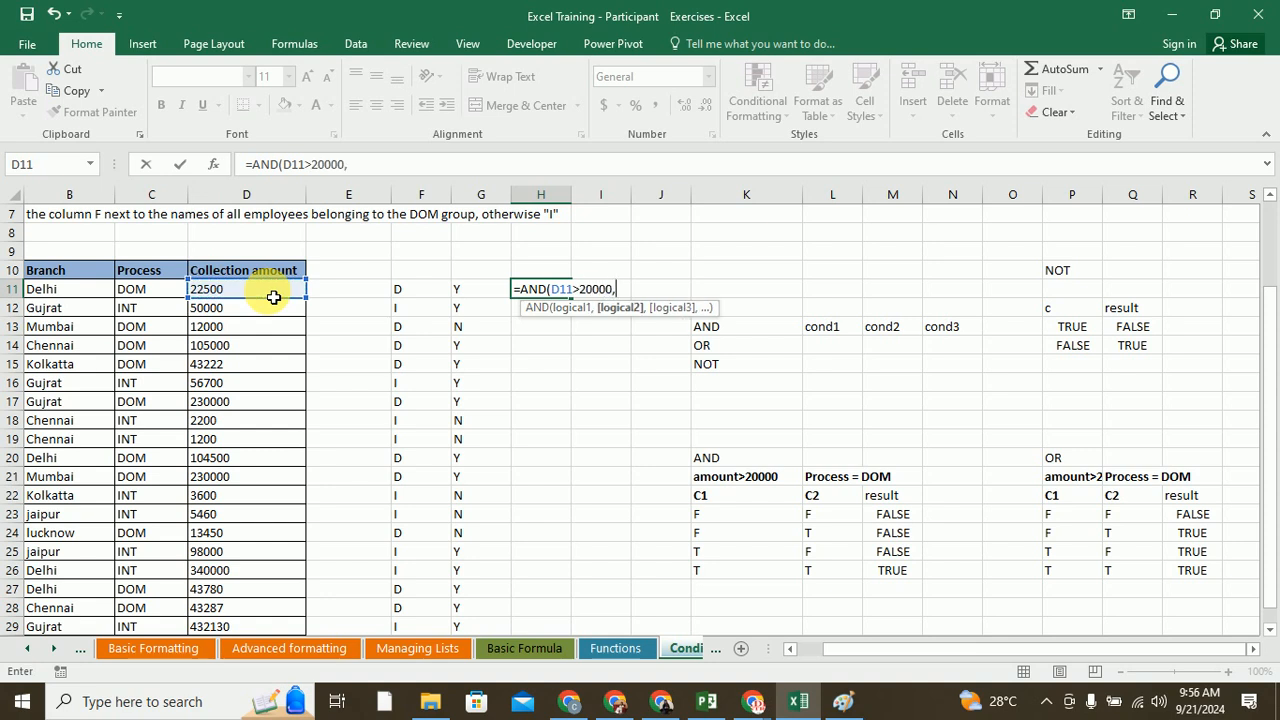
click(166, 295)
text(="DOM)
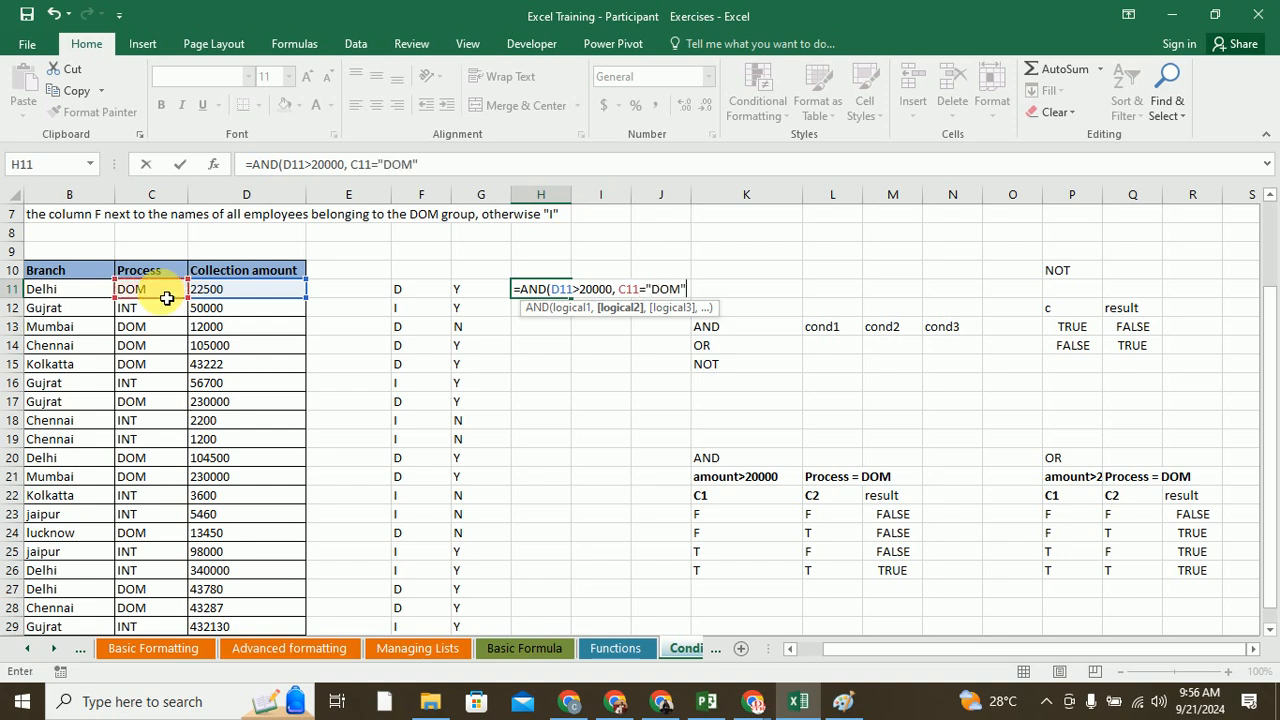
key(Return)
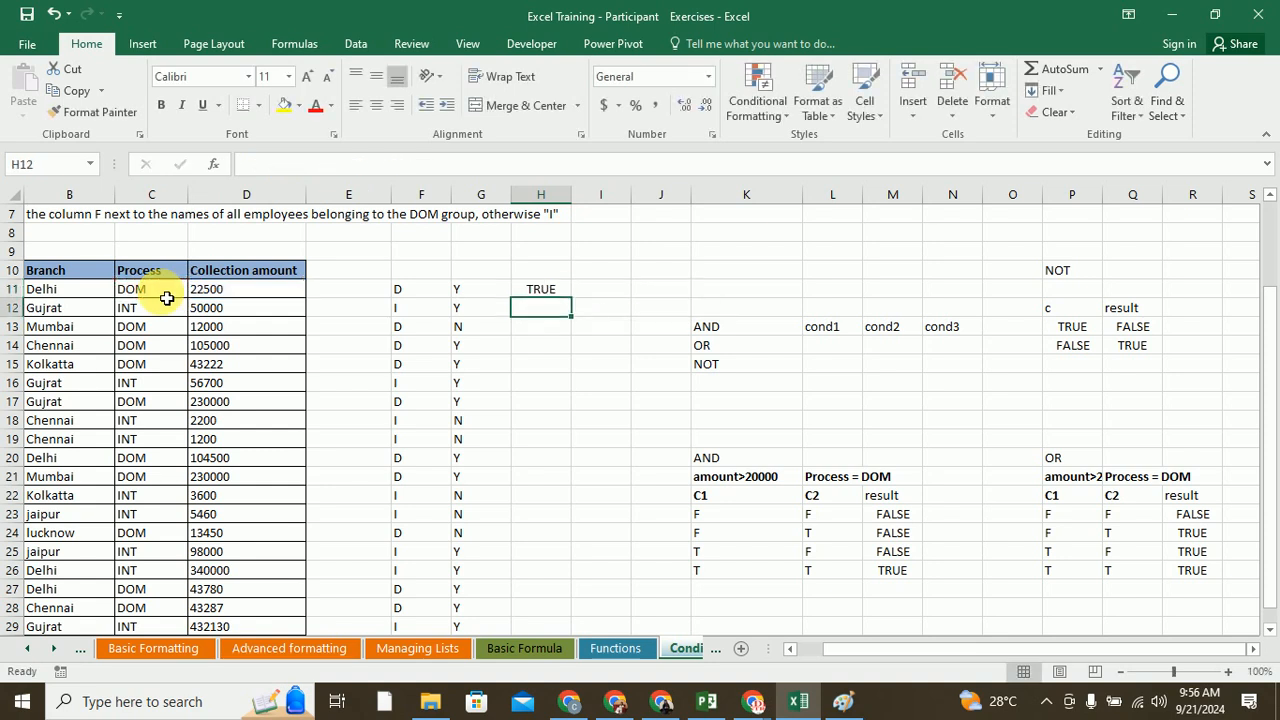
- Fill the AND formula from H11 down to H23 and check the copied formula in H12
click(553, 290)
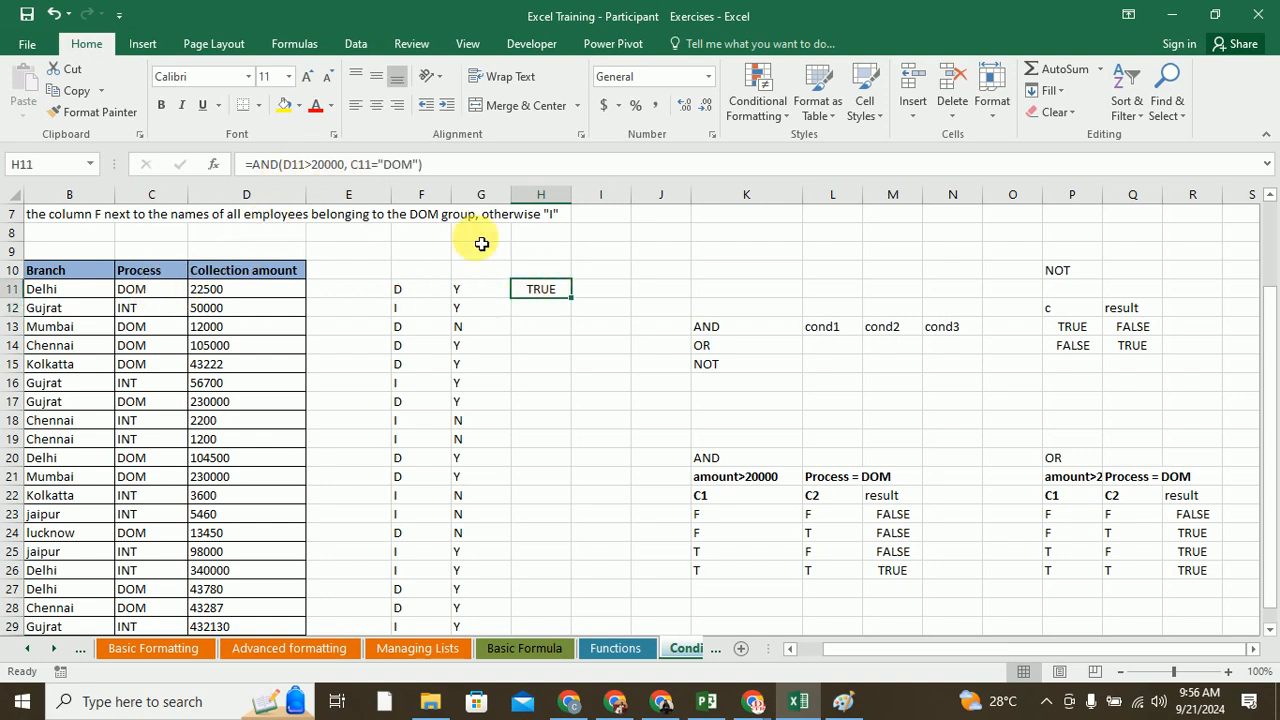
drag(572, 297, 590, 521)
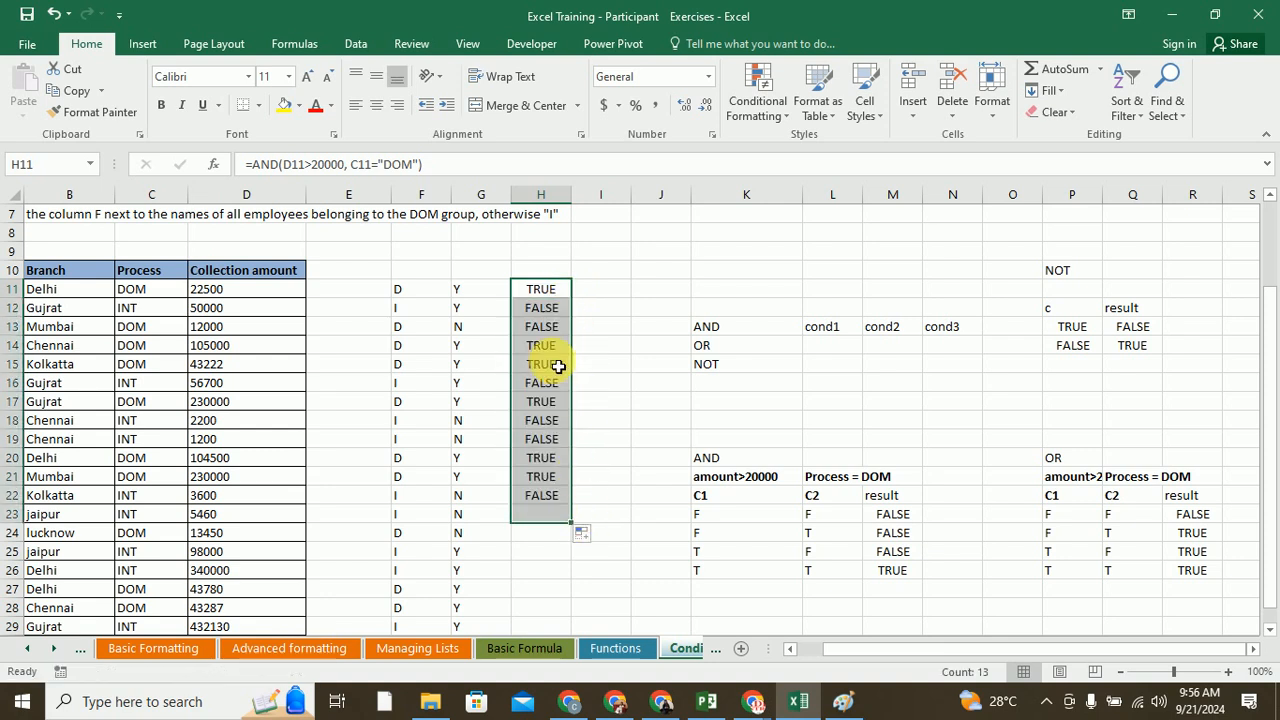
click(543, 311)
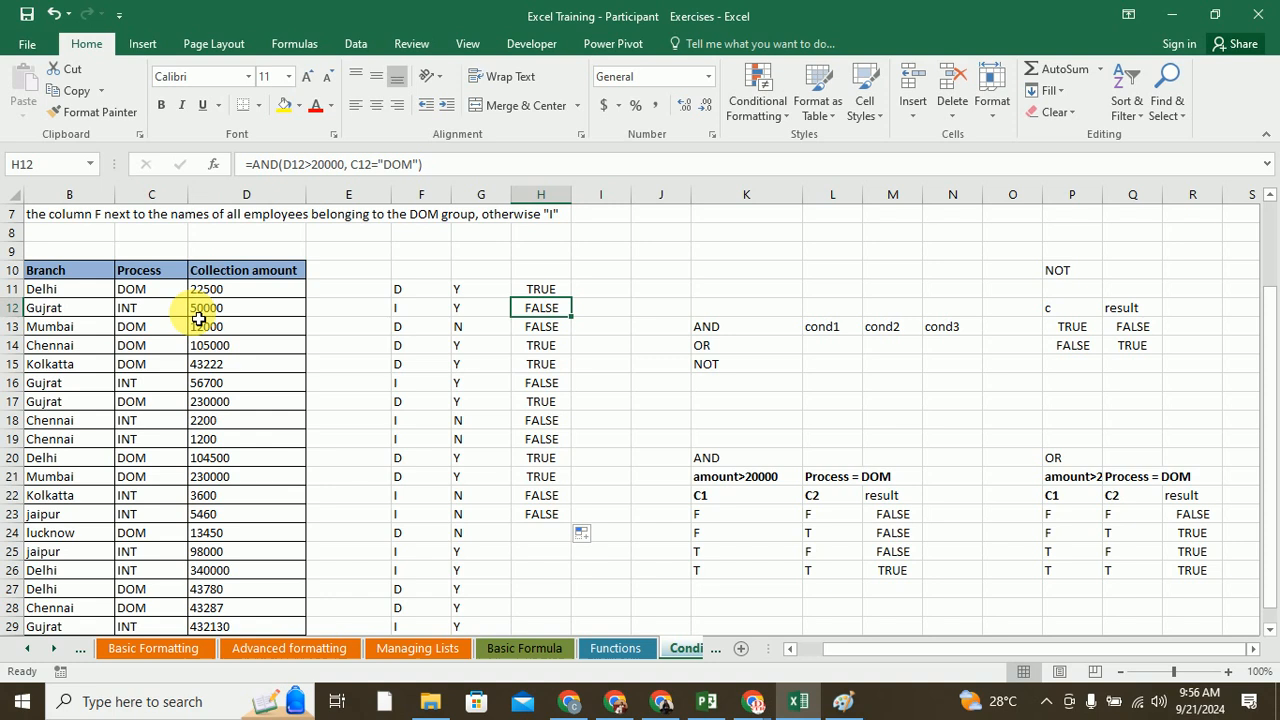
- Enter the heading AND in H10 above the formula results and select the neighbouring heading cell I10
click(565, 277)
text(AN)
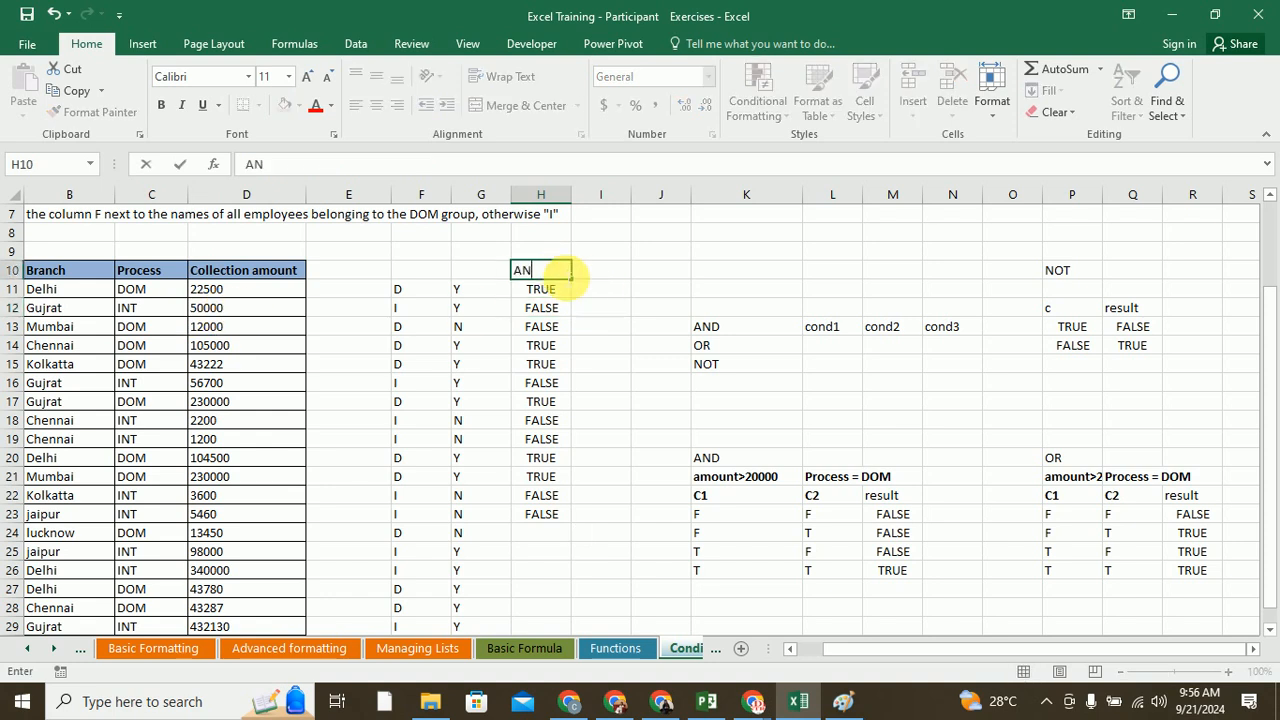
text(D)
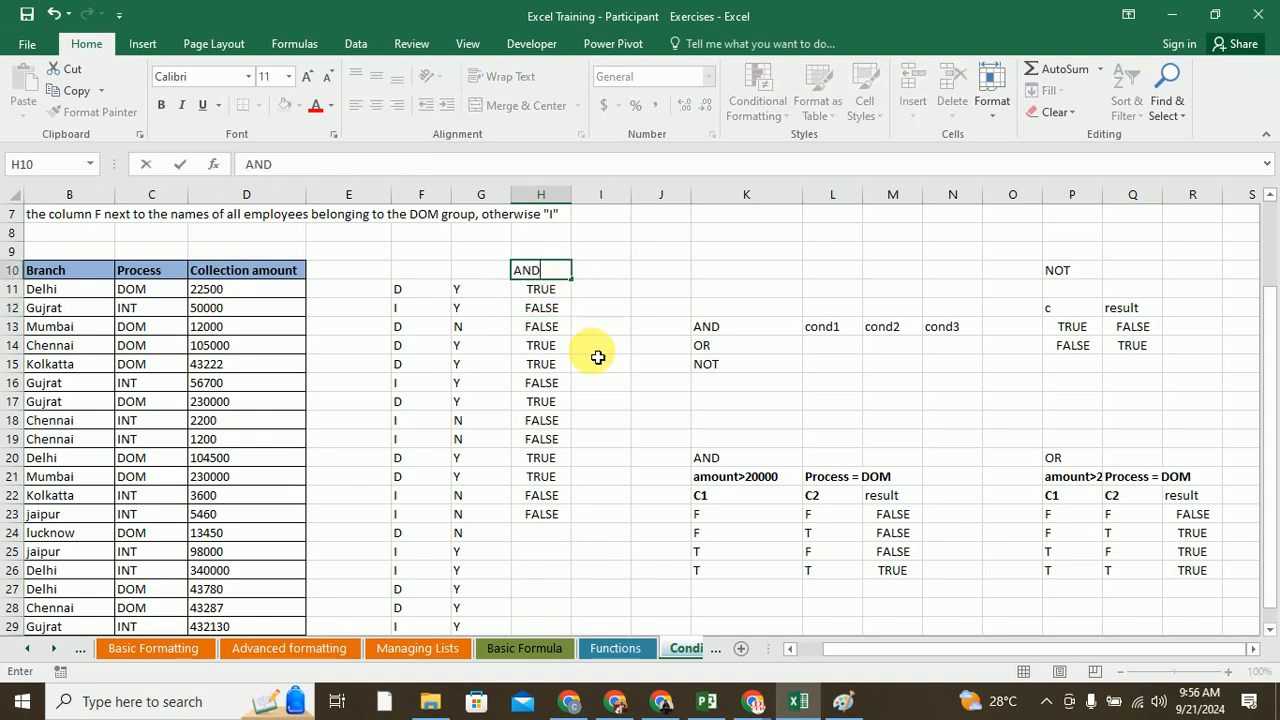
click(558, 309)
click(608, 274)
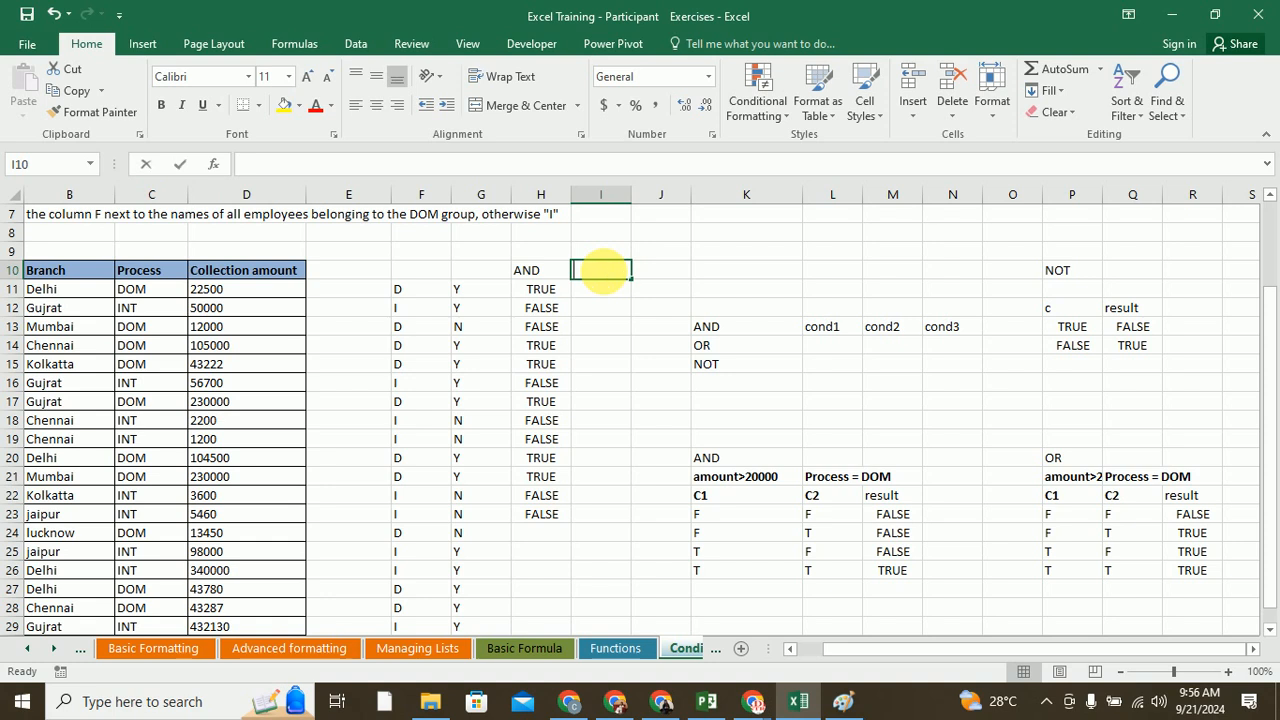
- Enter the heading OR in I10 and the formula =OR(D11>20000,C11="DOM") in I11
text(OR)
click(610, 298)
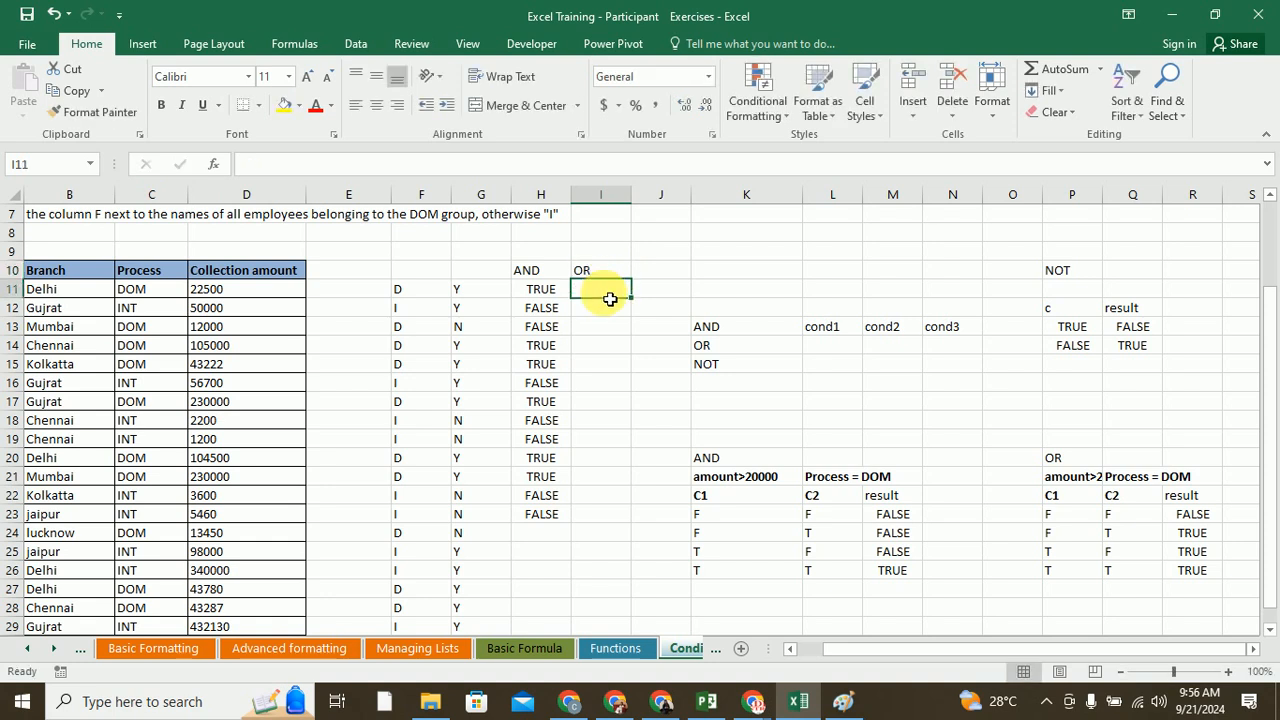
text(=OR()
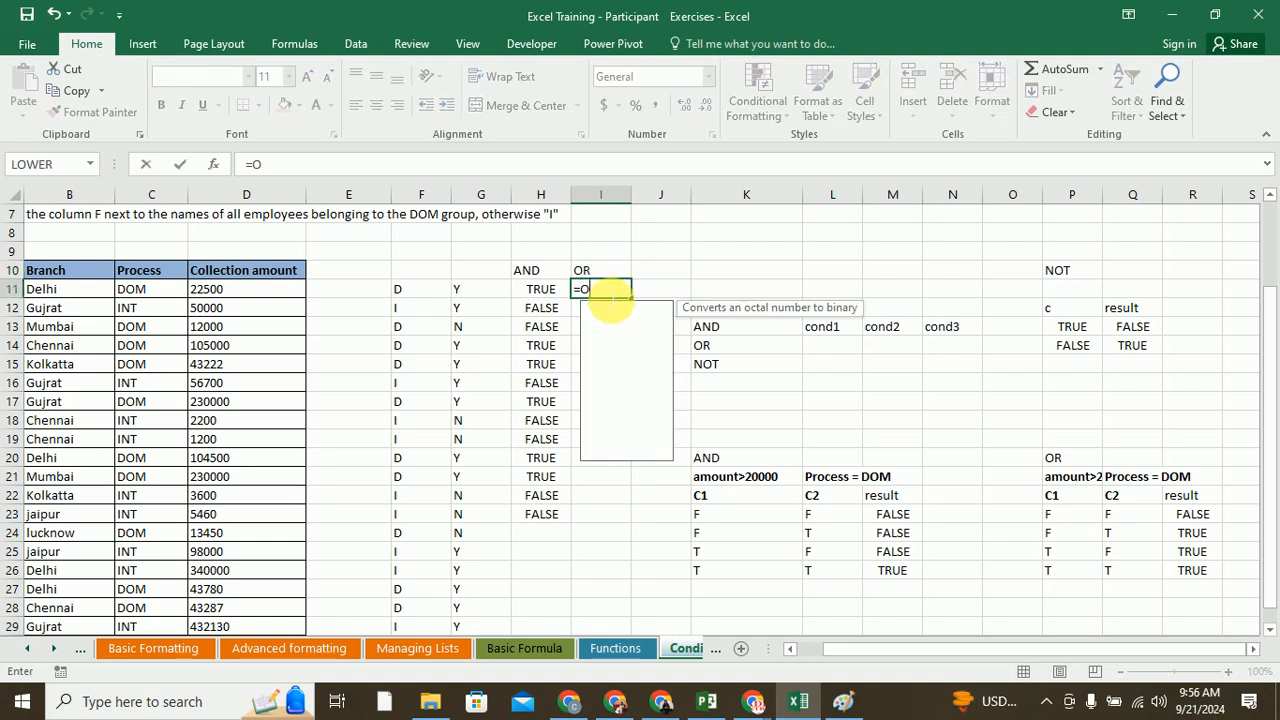
click(212, 290)
text(>20)
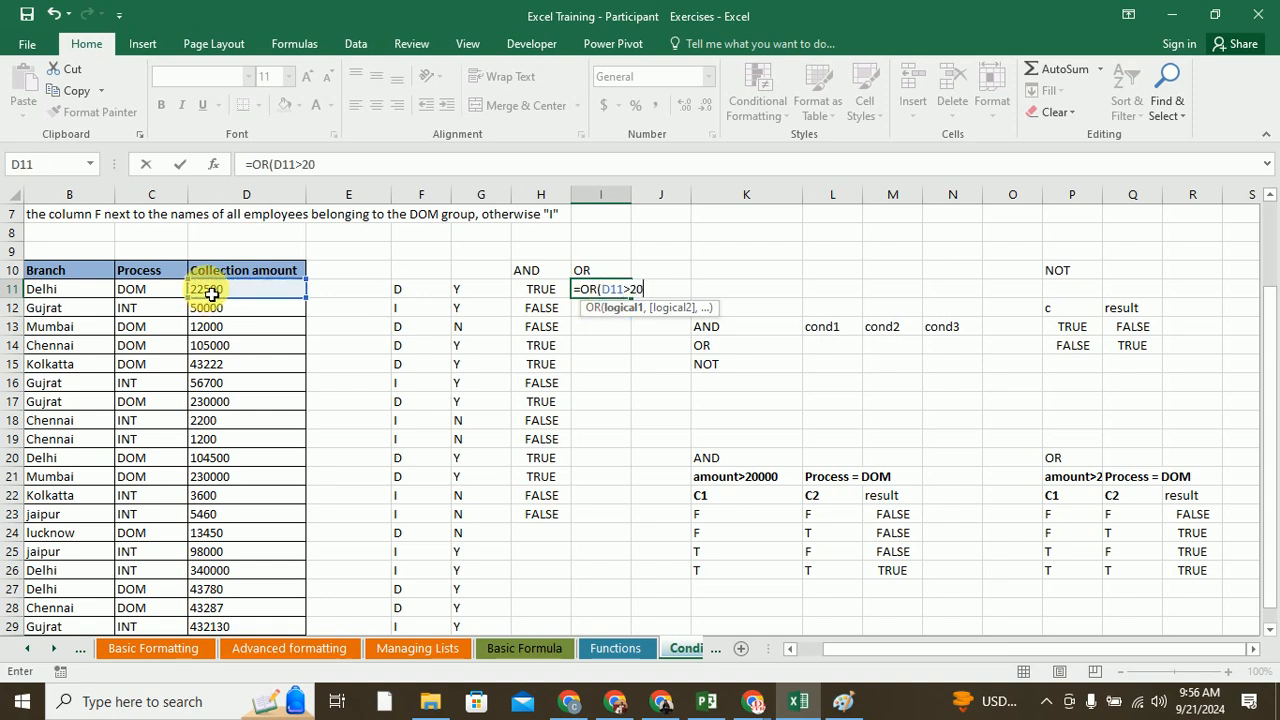
text(000,)
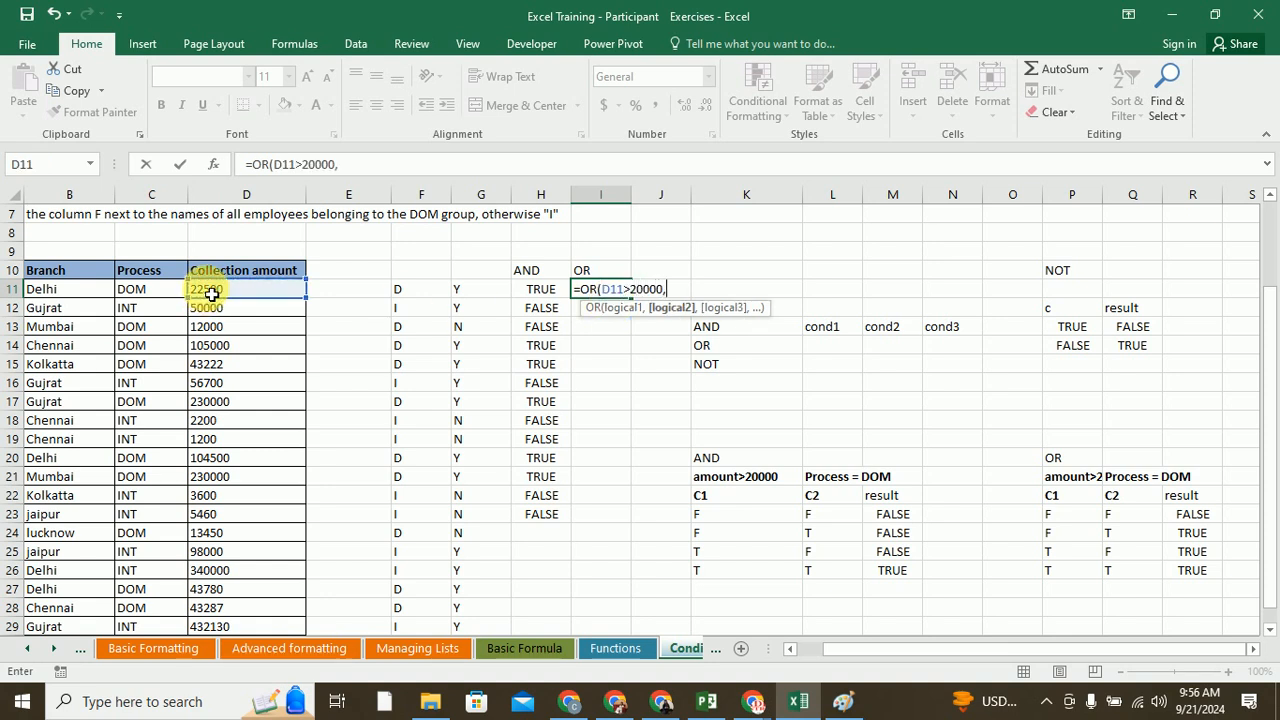
click(147, 293)
text(=)
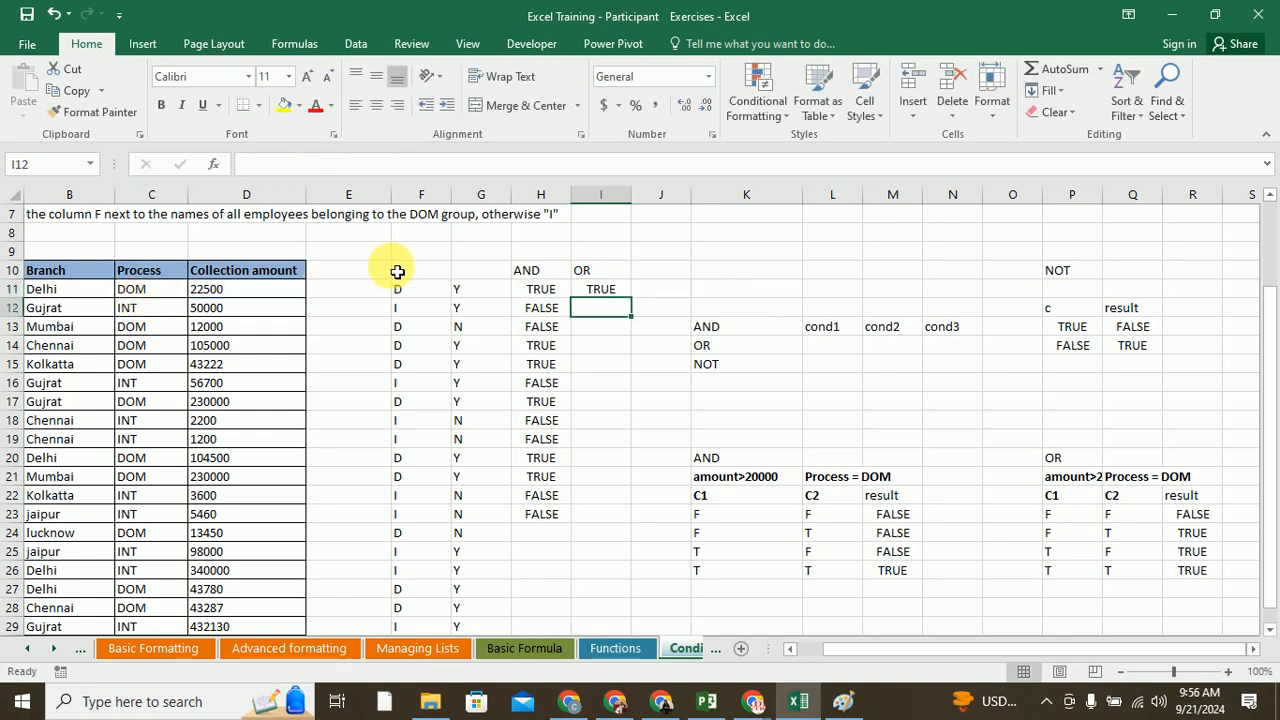
- Fill the OR formula from I11 down to I23 and check its results against the process, amount and AND columns
click(627, 291)
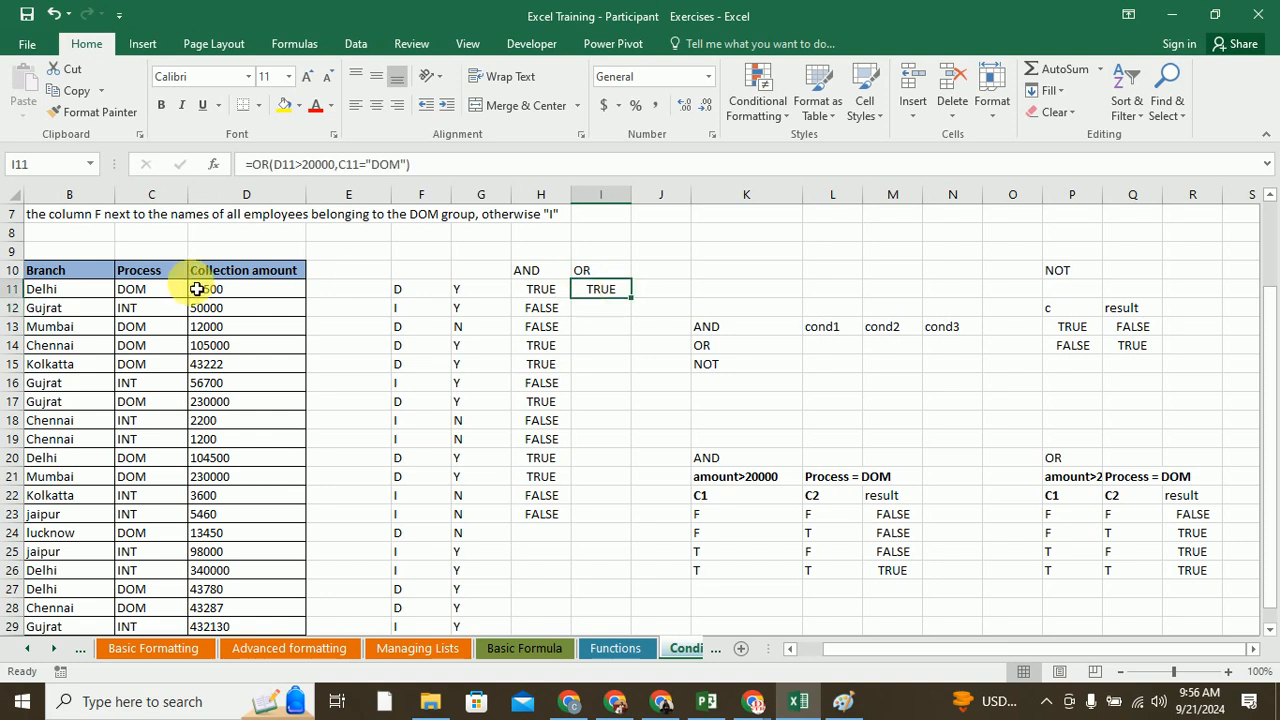
drag(631, 296, 649, 525)
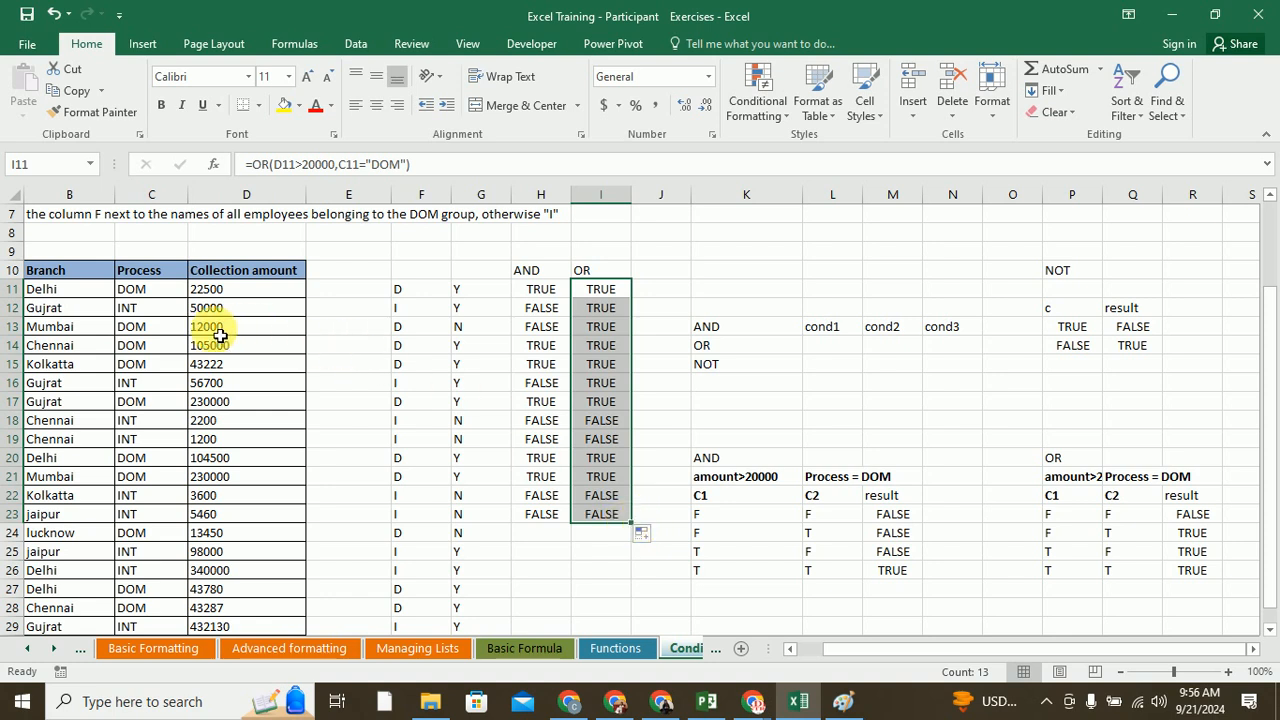
drag(137, 312, 215, 315)
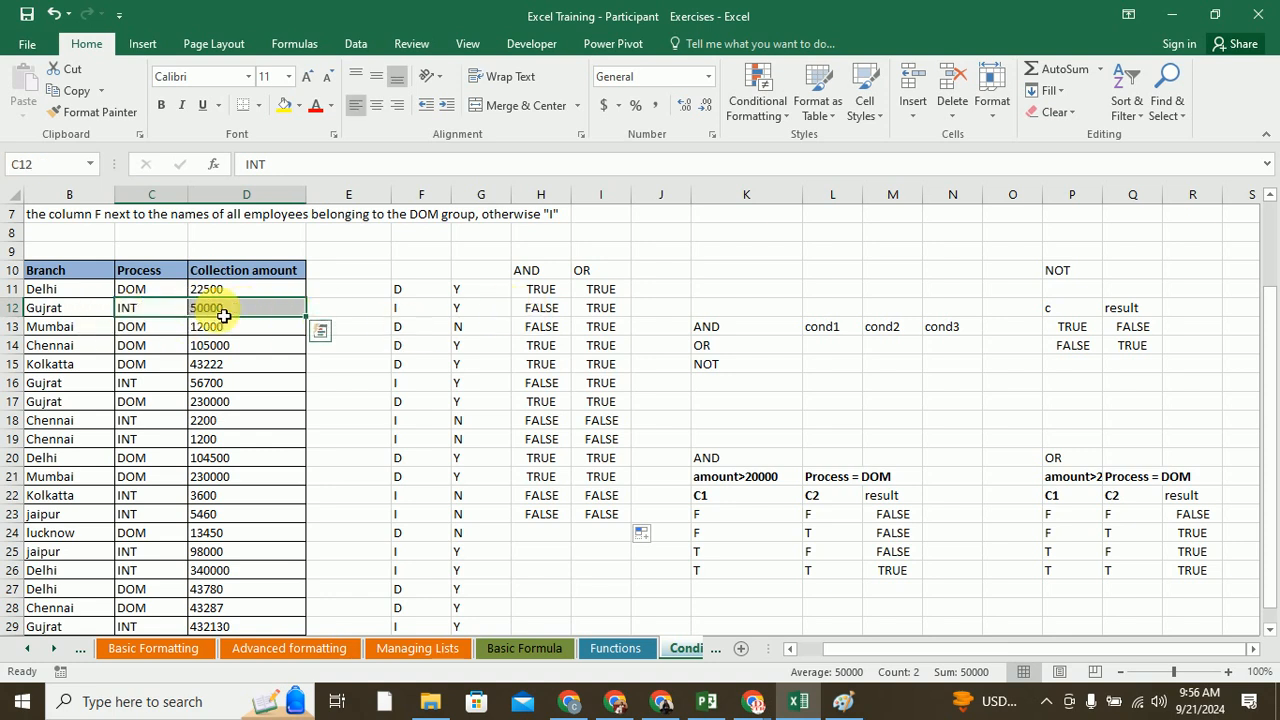
click(615, 312)
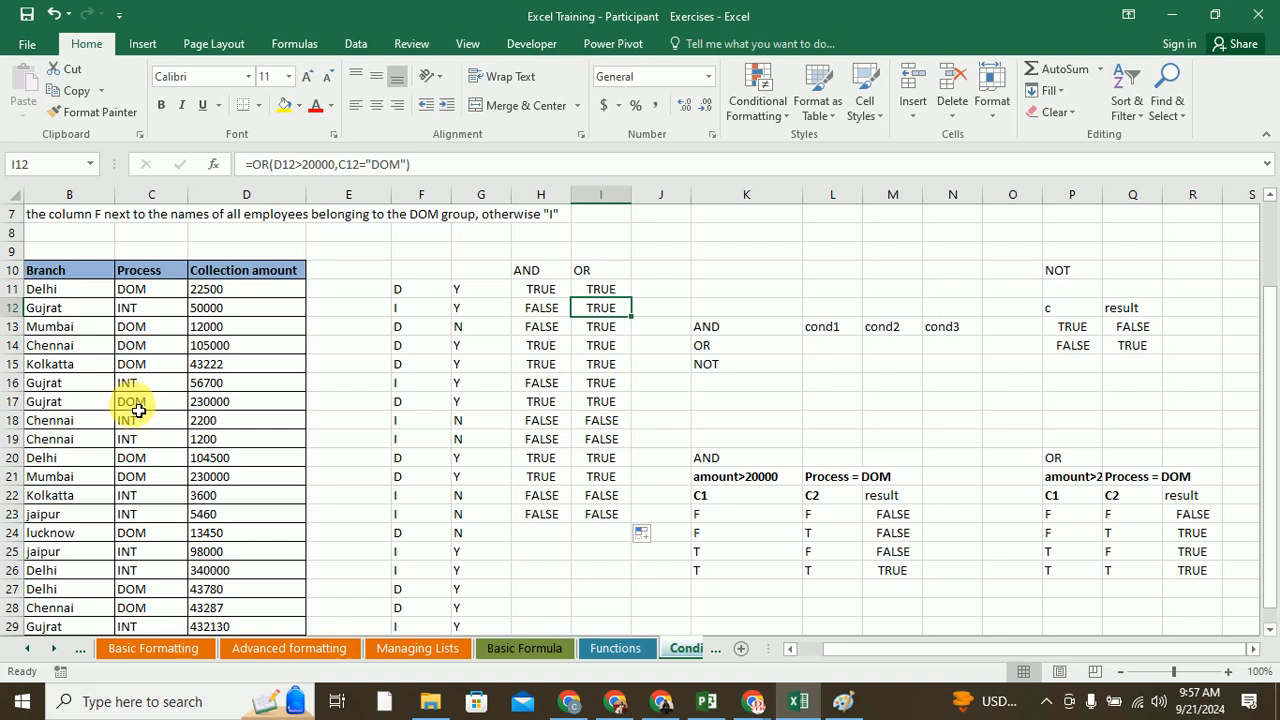
drag(140, 427, 232, 445)
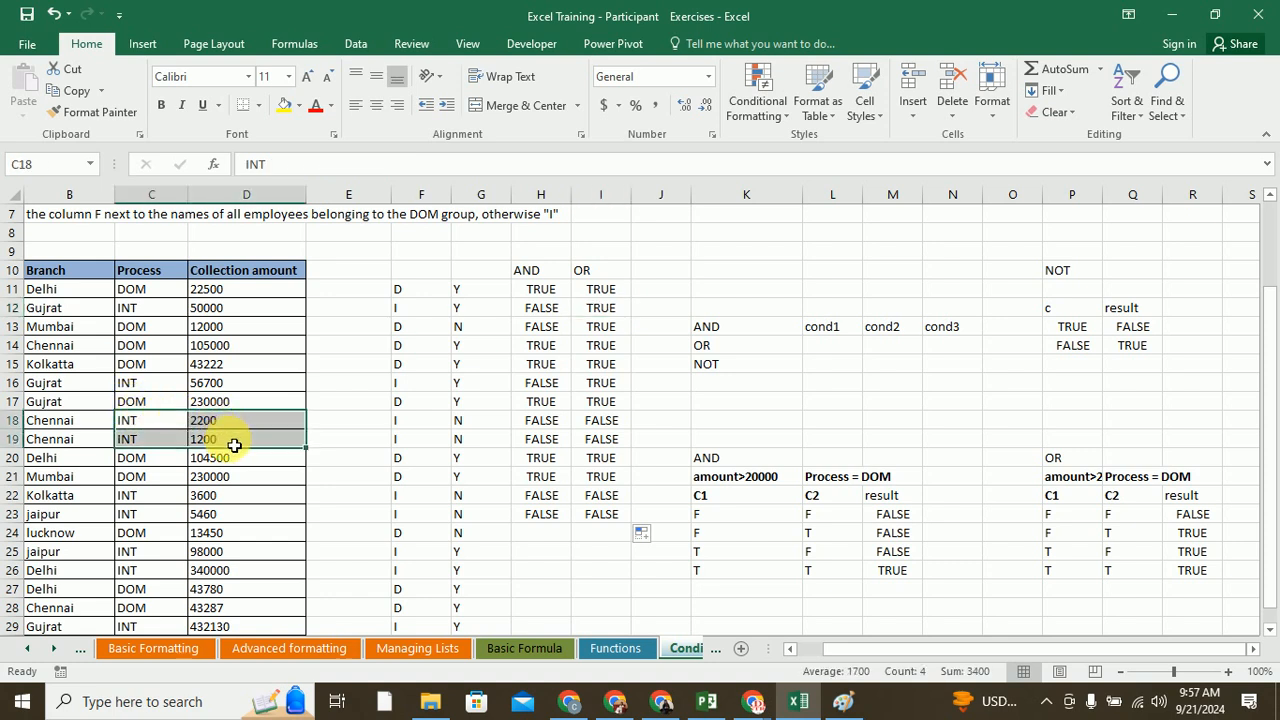
drag(598, 420, 607, 449)
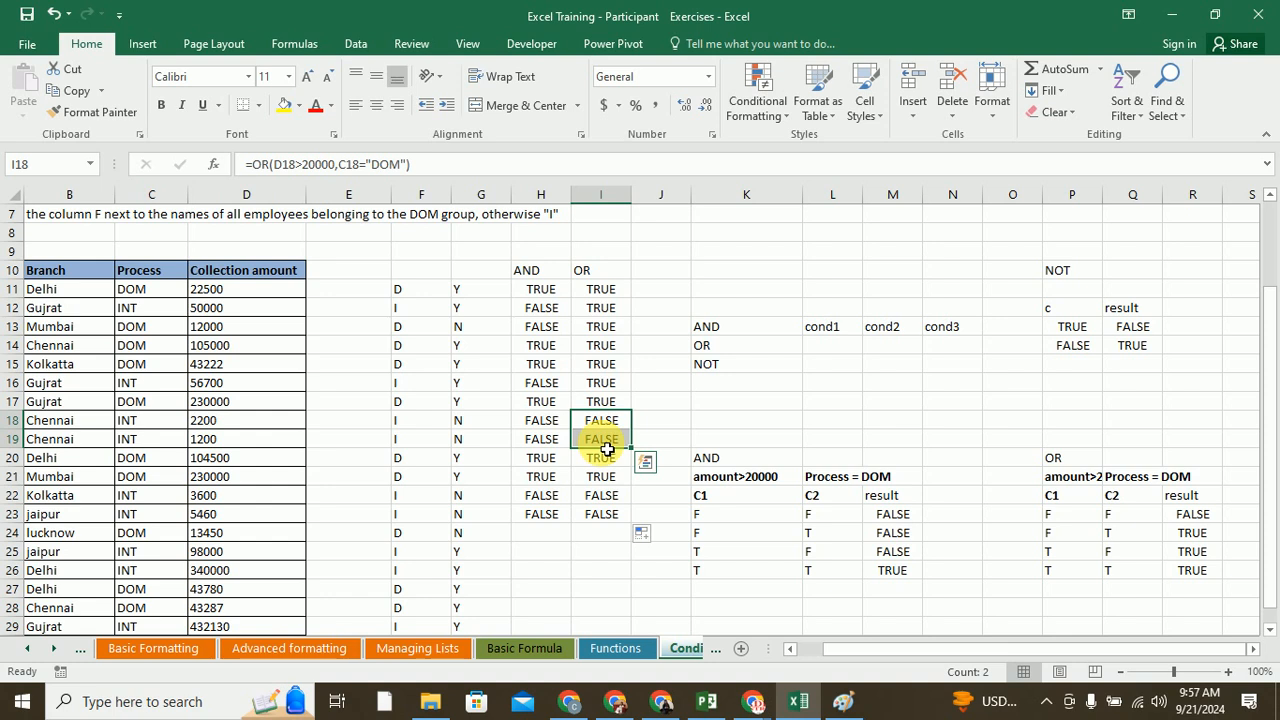
drag(526, 270, 630, 514)
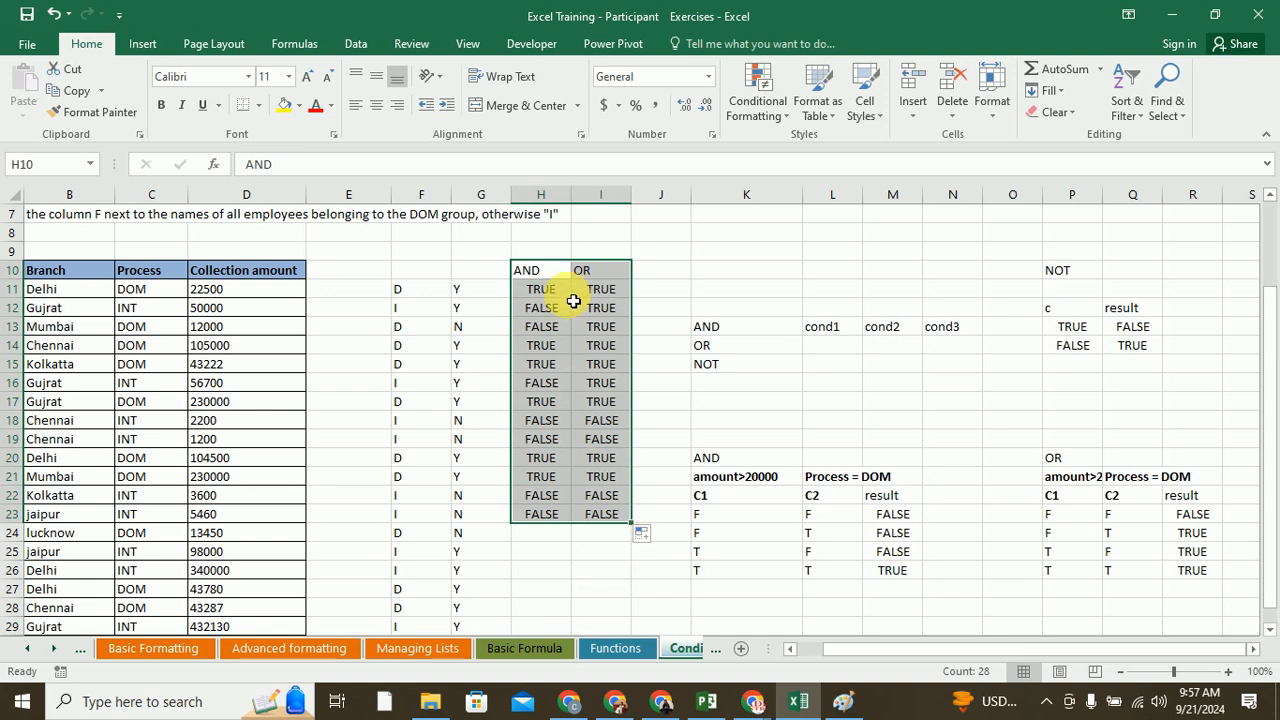
- Insert a blank column at column J, directly after the OR results
click(662, 194)
right_click(666, 194)
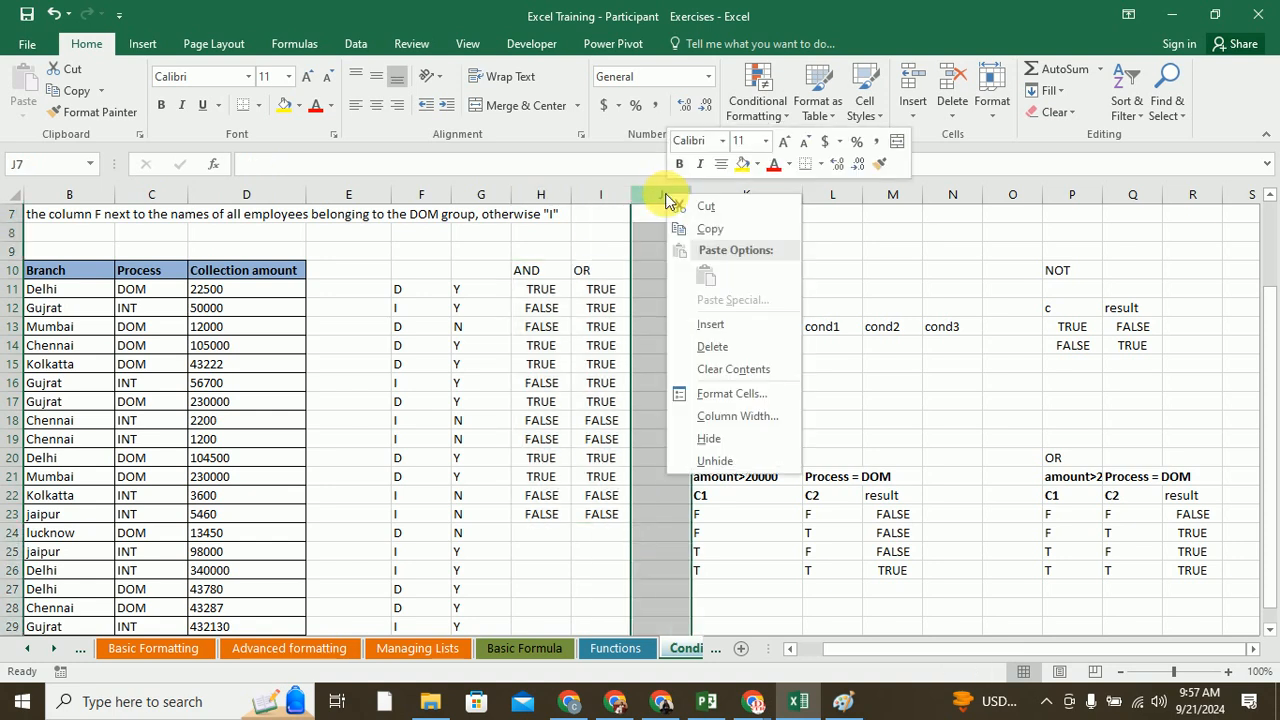
click(727, 330)
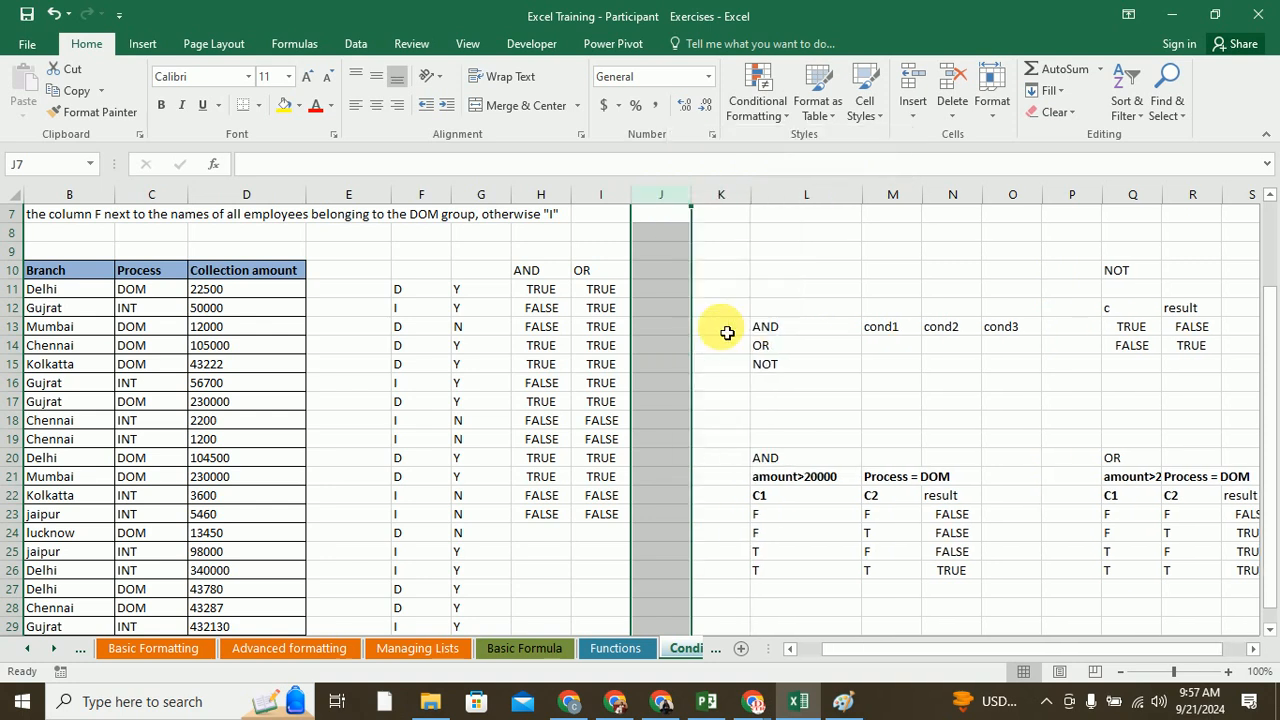
- Enter =IF(AND(D11>20000,C11="DOM"),"Y","N") in cell J11, accepting the suggested formula correction
click(660, 297)
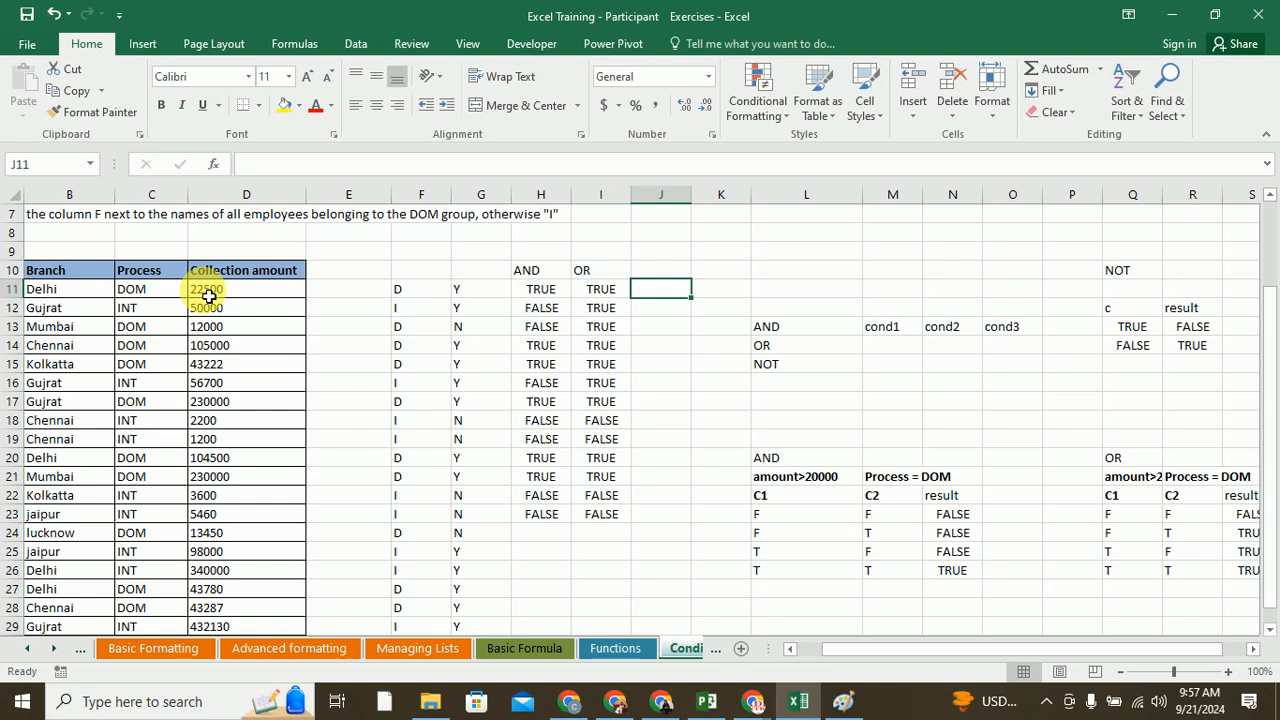
double_click(665, 294)
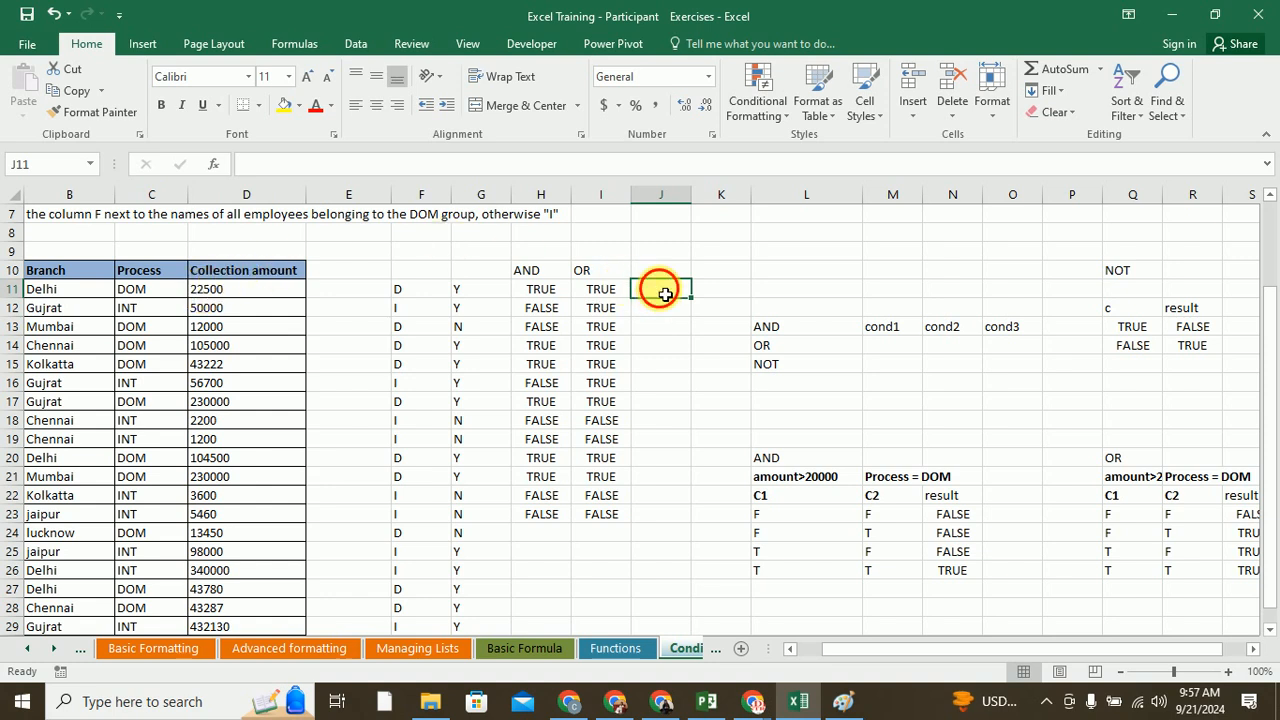
text(=)
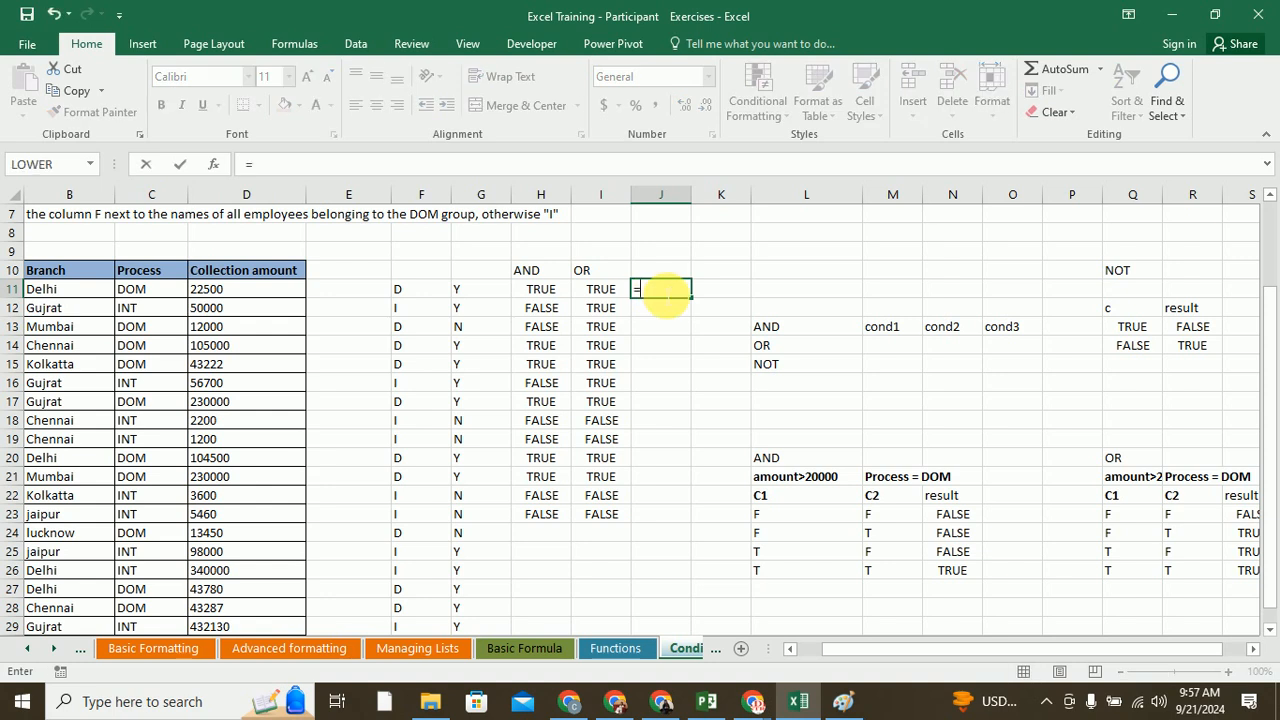
text(if)
text((AND()
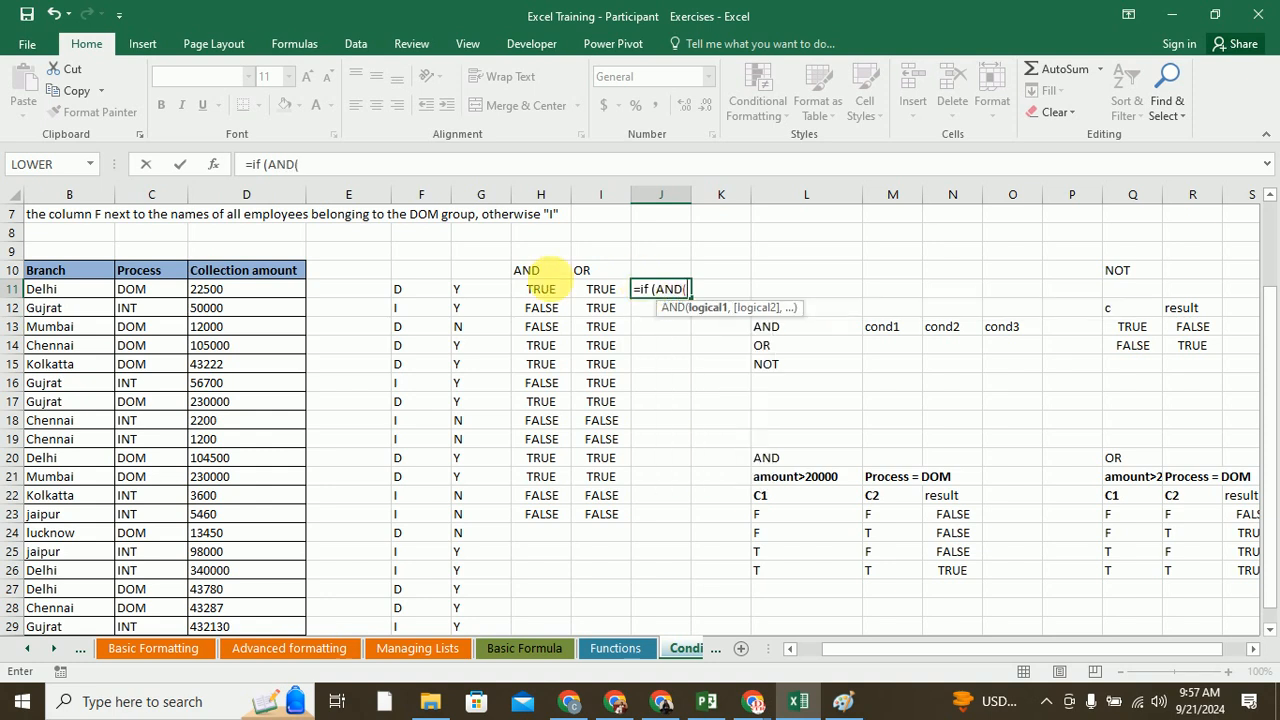
click(229, 292)
text(>)
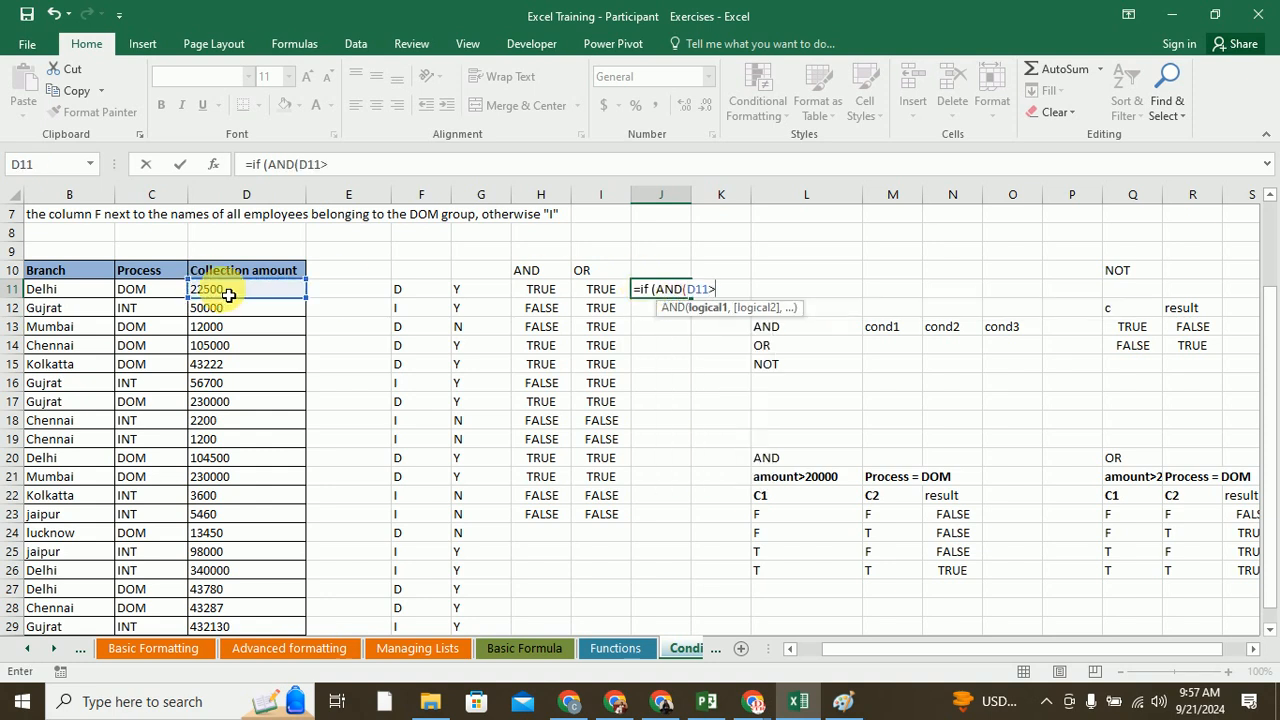
text(20000,)
click(131, 293)
text(=")
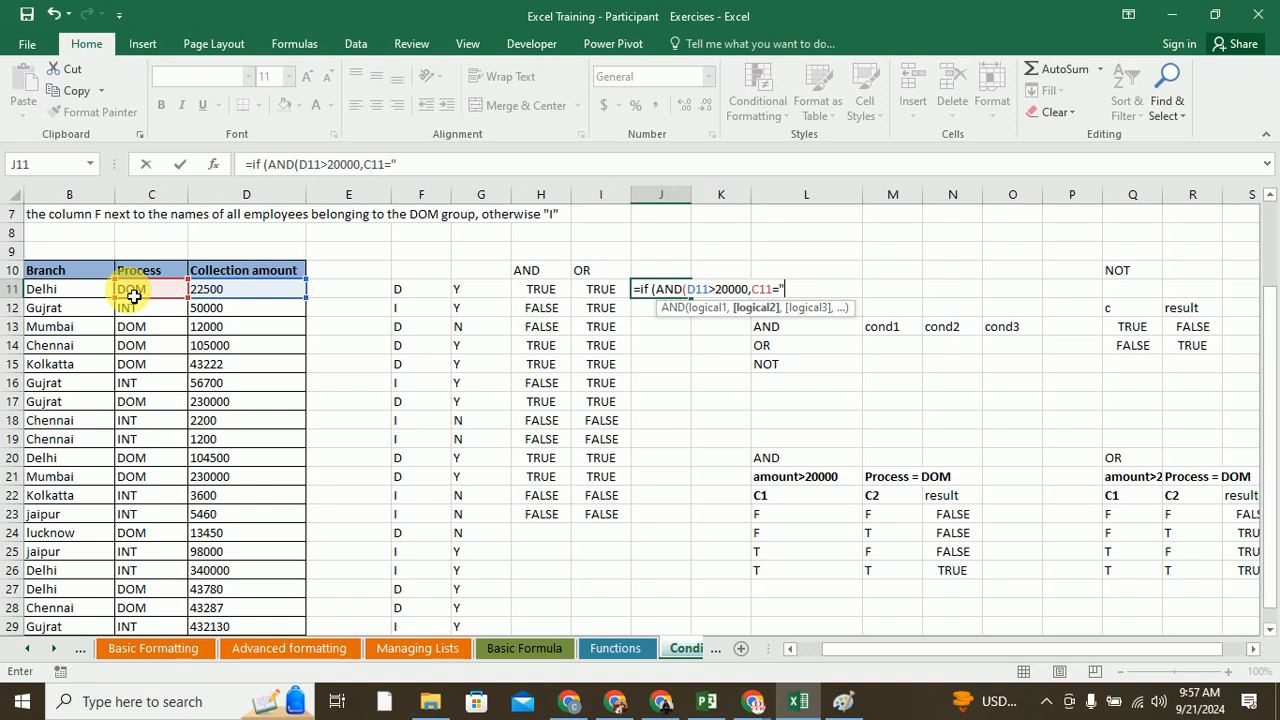
text(DOM"), "Y","N")
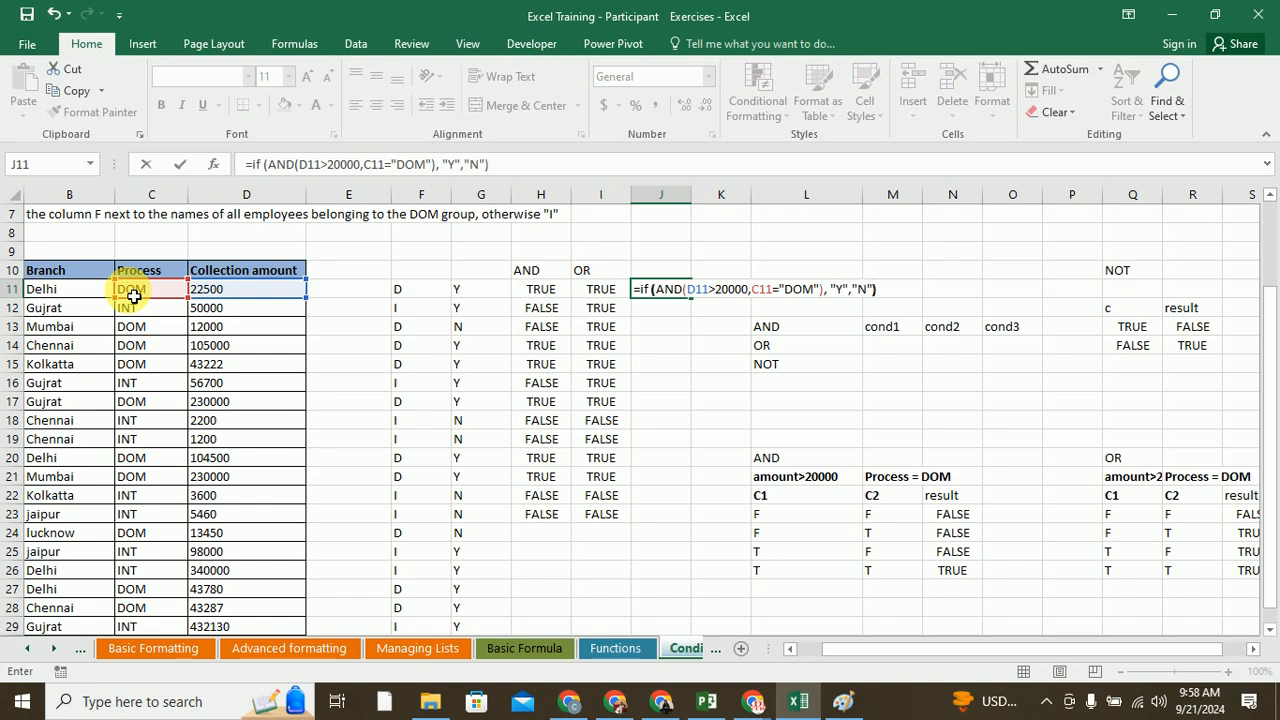
key(Return)
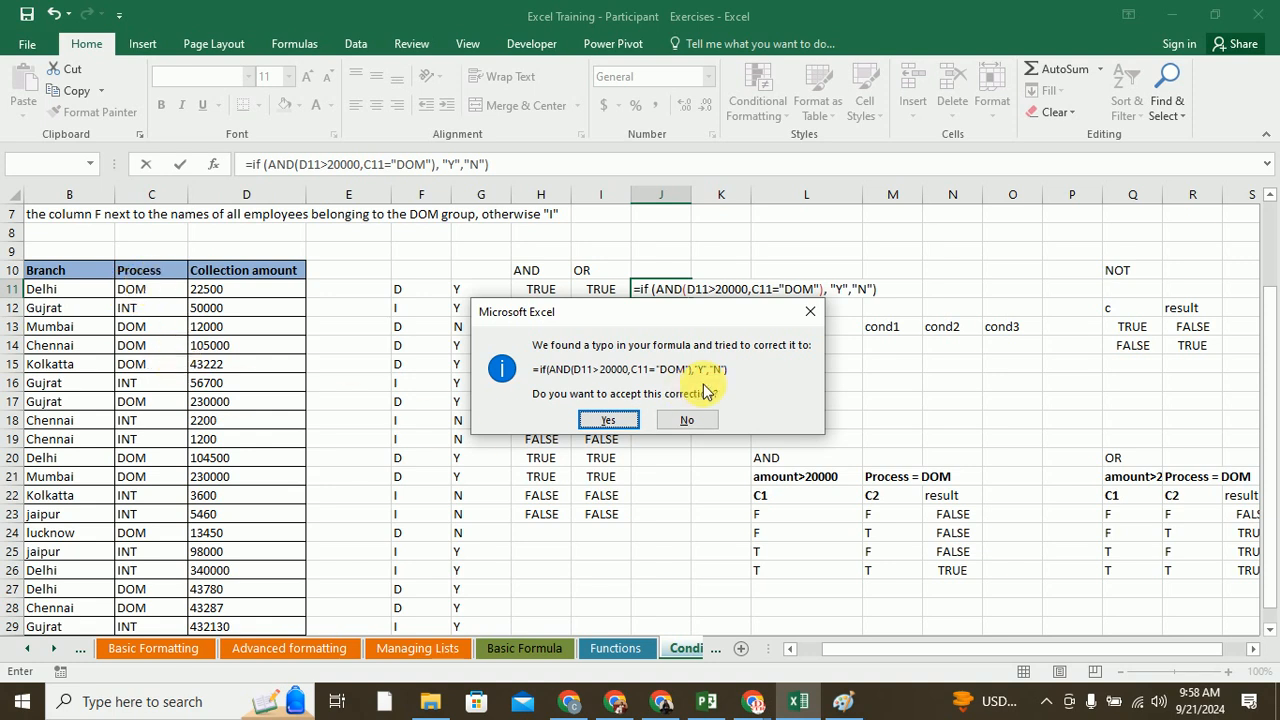
click(608, 421)
- Examine the AND condition used as the logical test in J11's IF formula, leaving the formula as it is
click(667, 293)
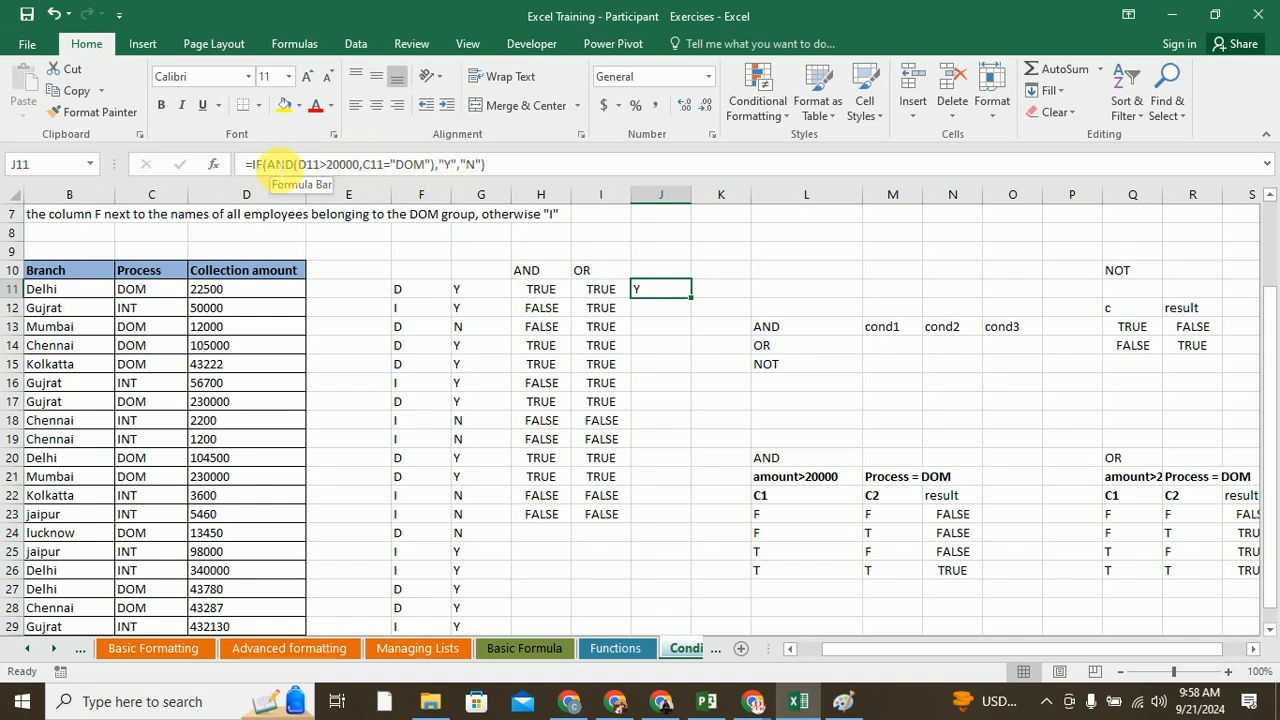
drag(268, 164, 433, 166)
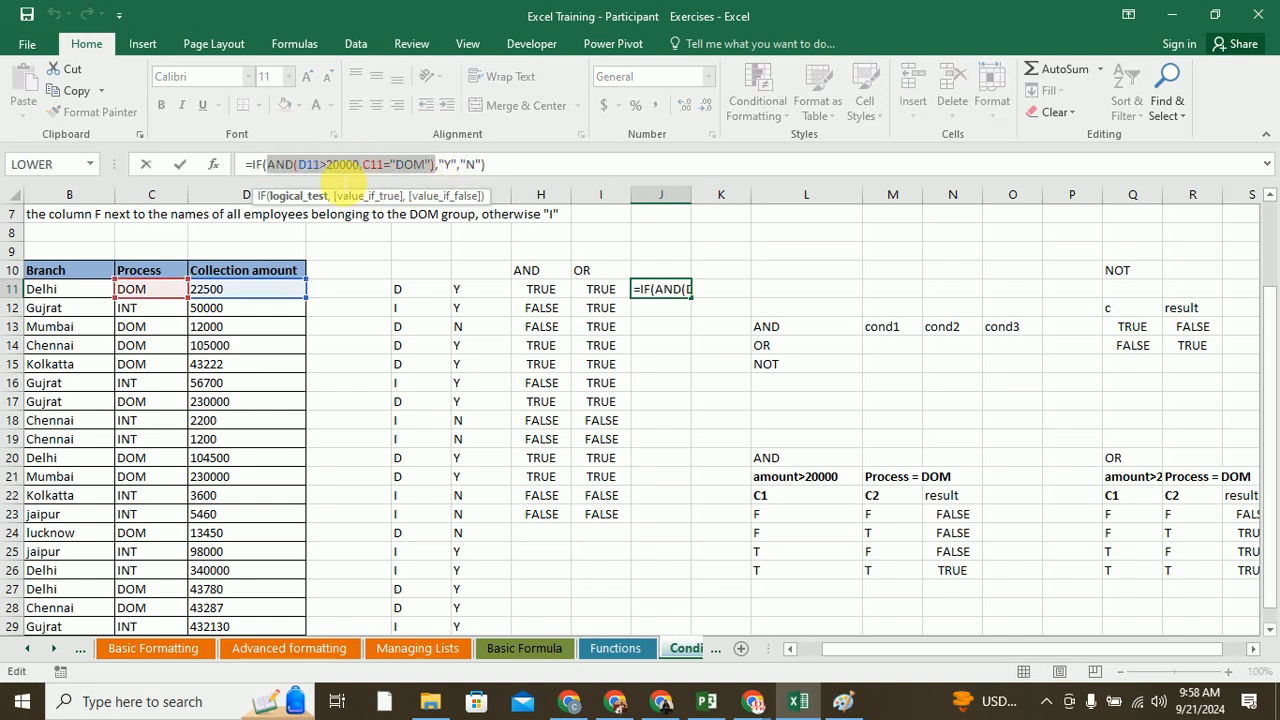
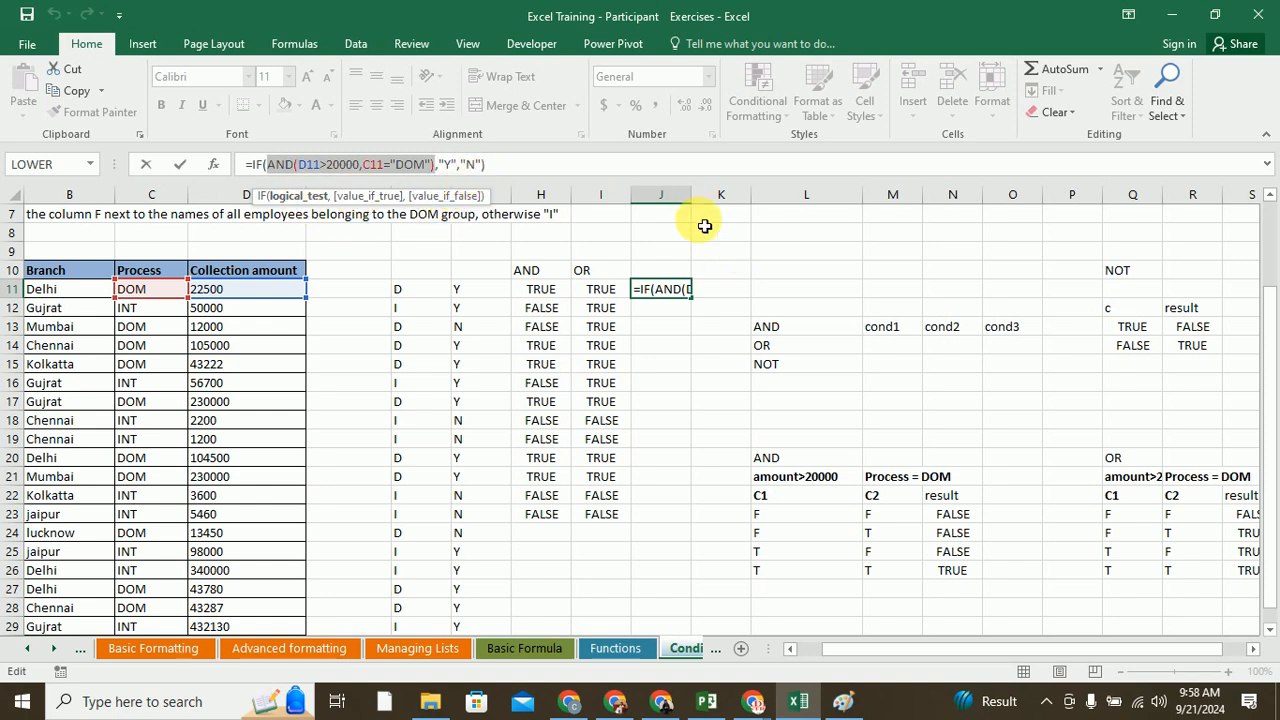
click(553, 168)
key(Return)
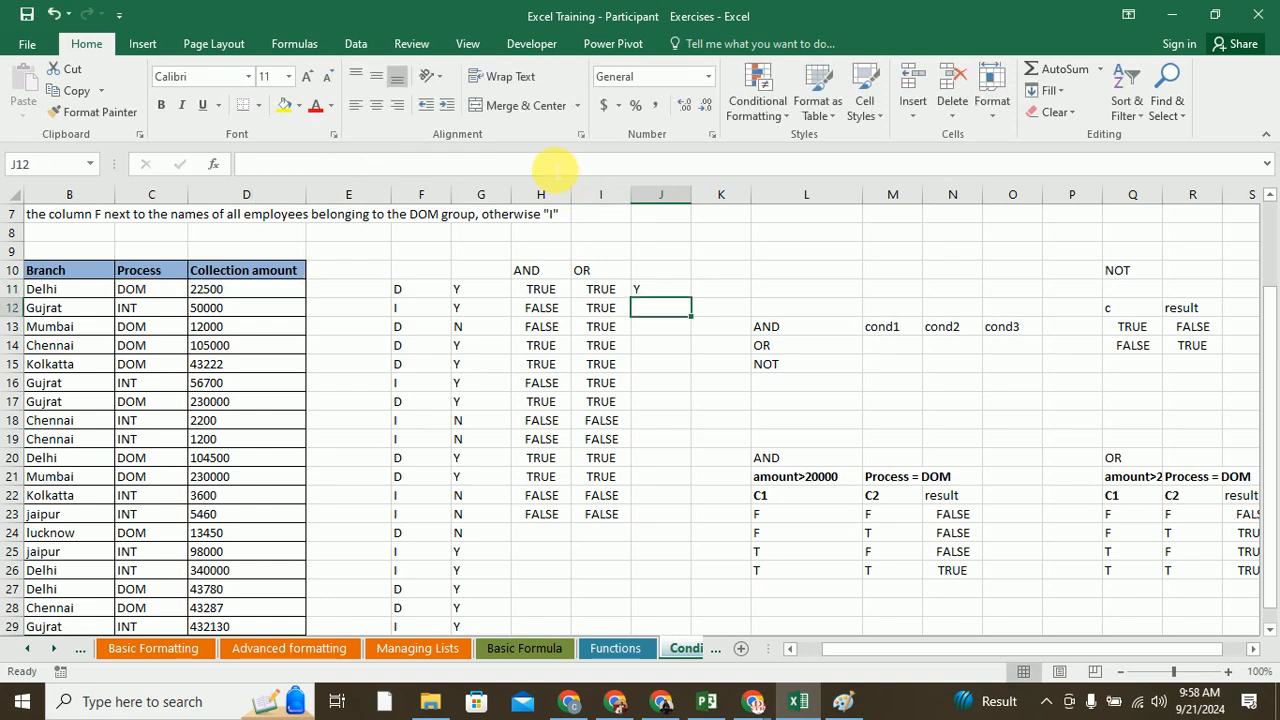
- Fill the J11 formula down column J to row 30 and check the copied results against the data
click(675, 290)
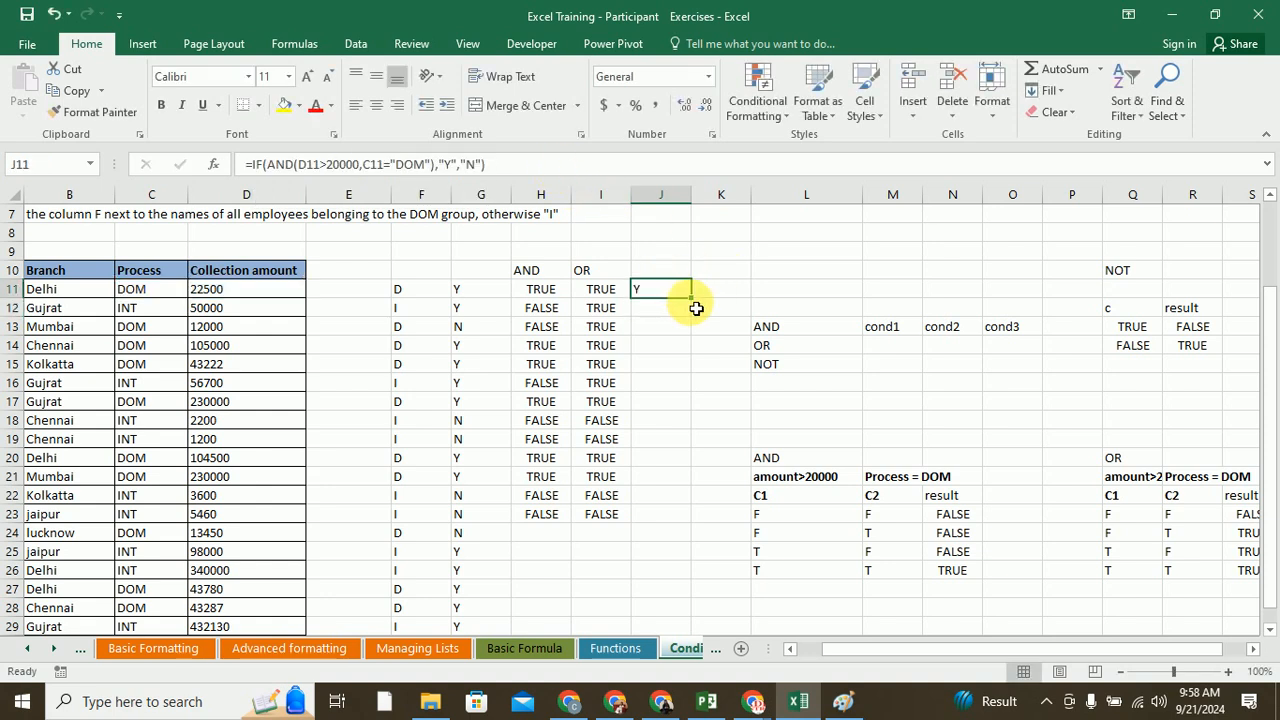
drag(691, 300, 692, 614)
scroll(674, 520, down, 2)
drag(691, 504, 684, 536)
scroll(676, 517, up, 3)
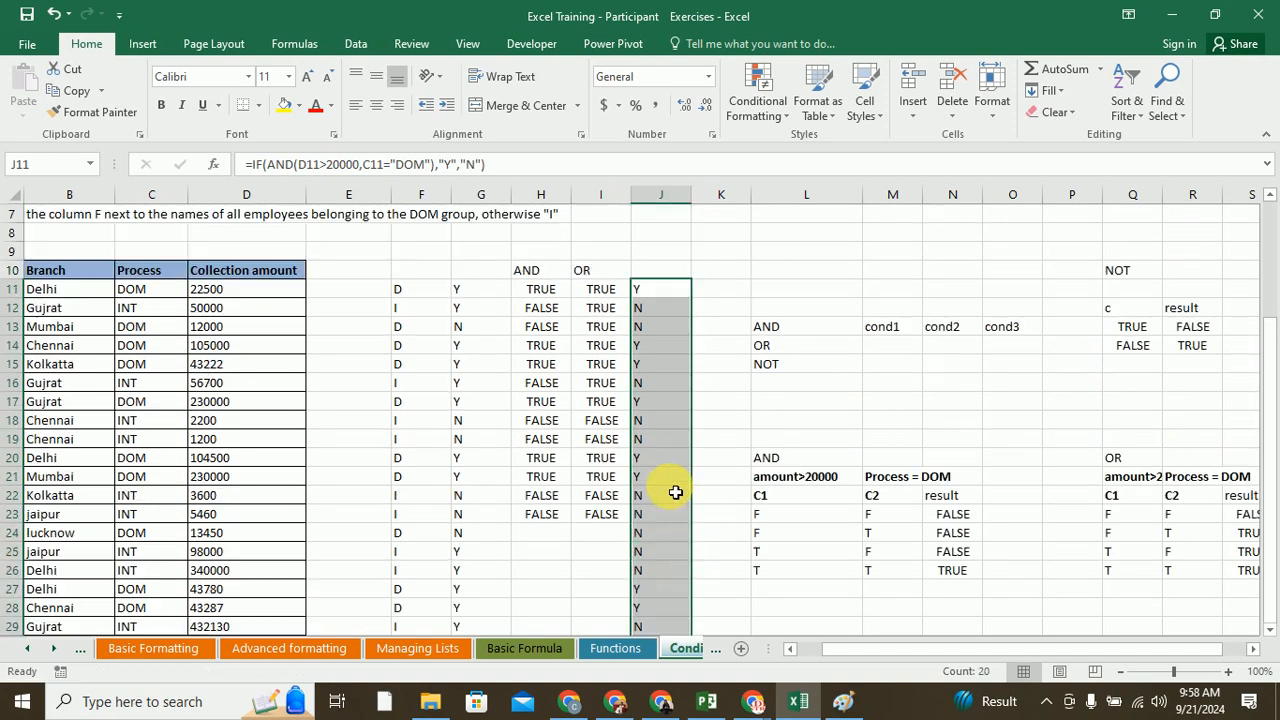
scroll(674, 491, down, 1)
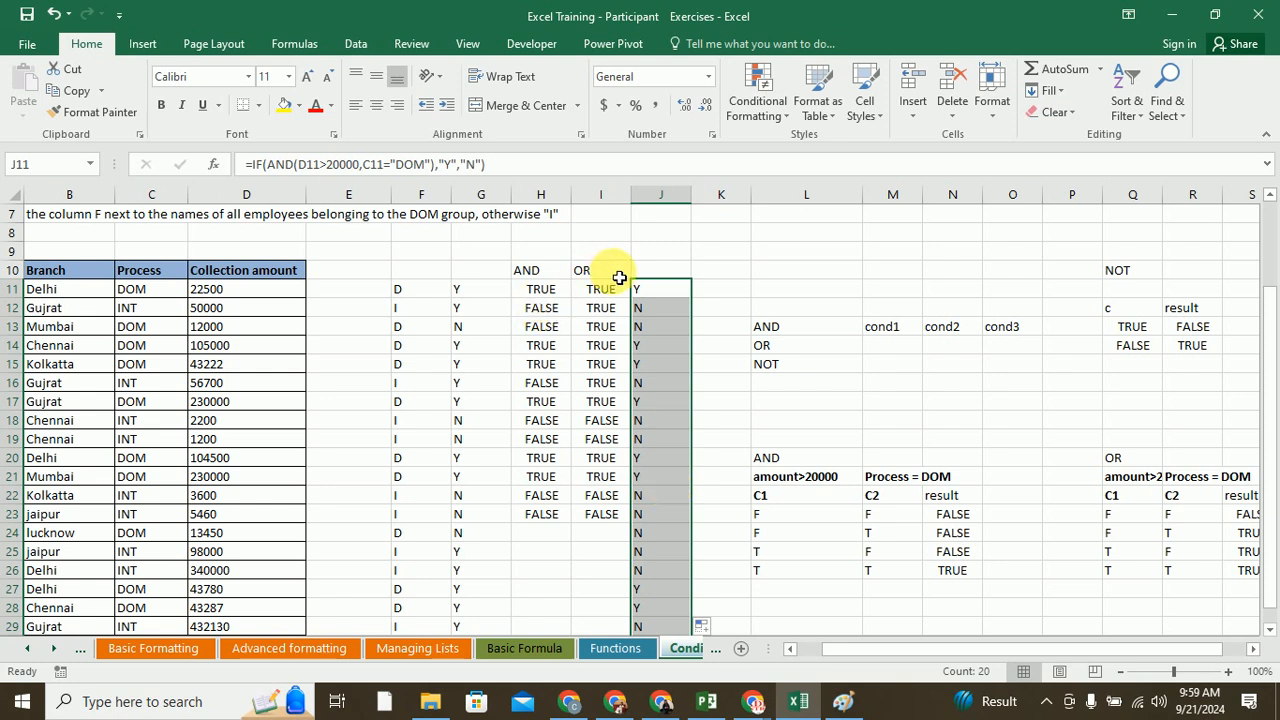
click(235, 311)
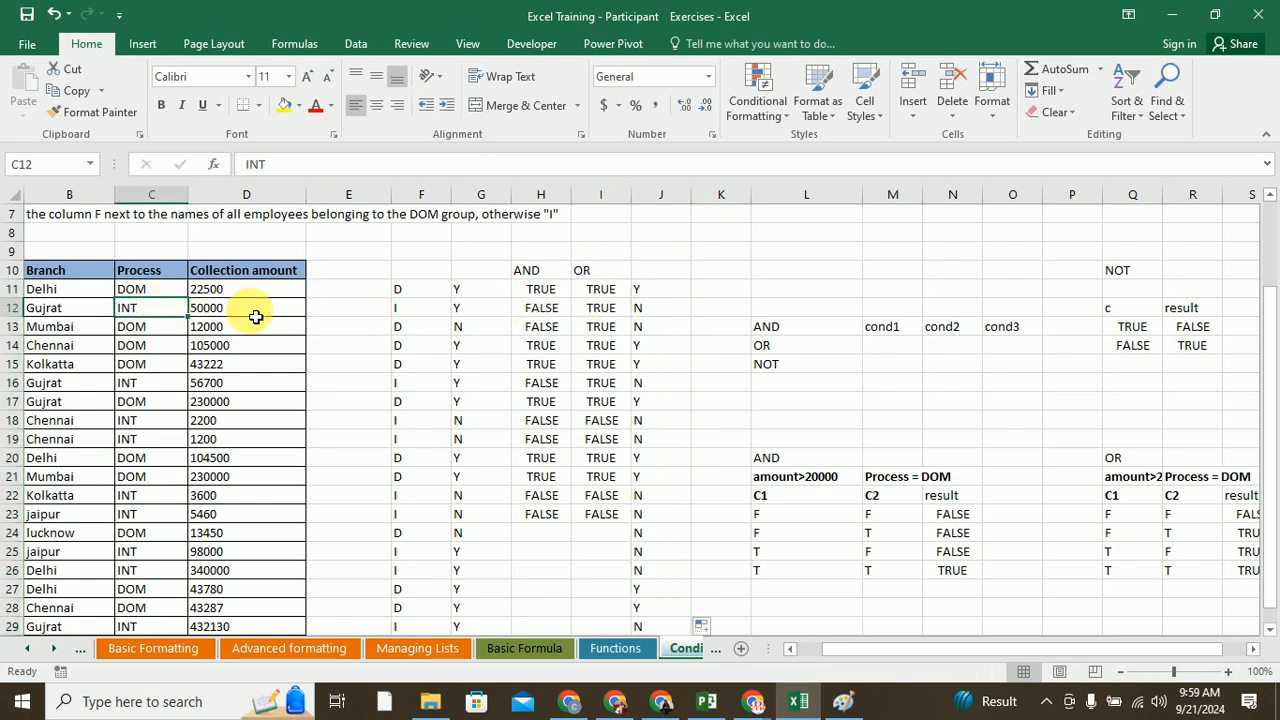
click(660, 309)
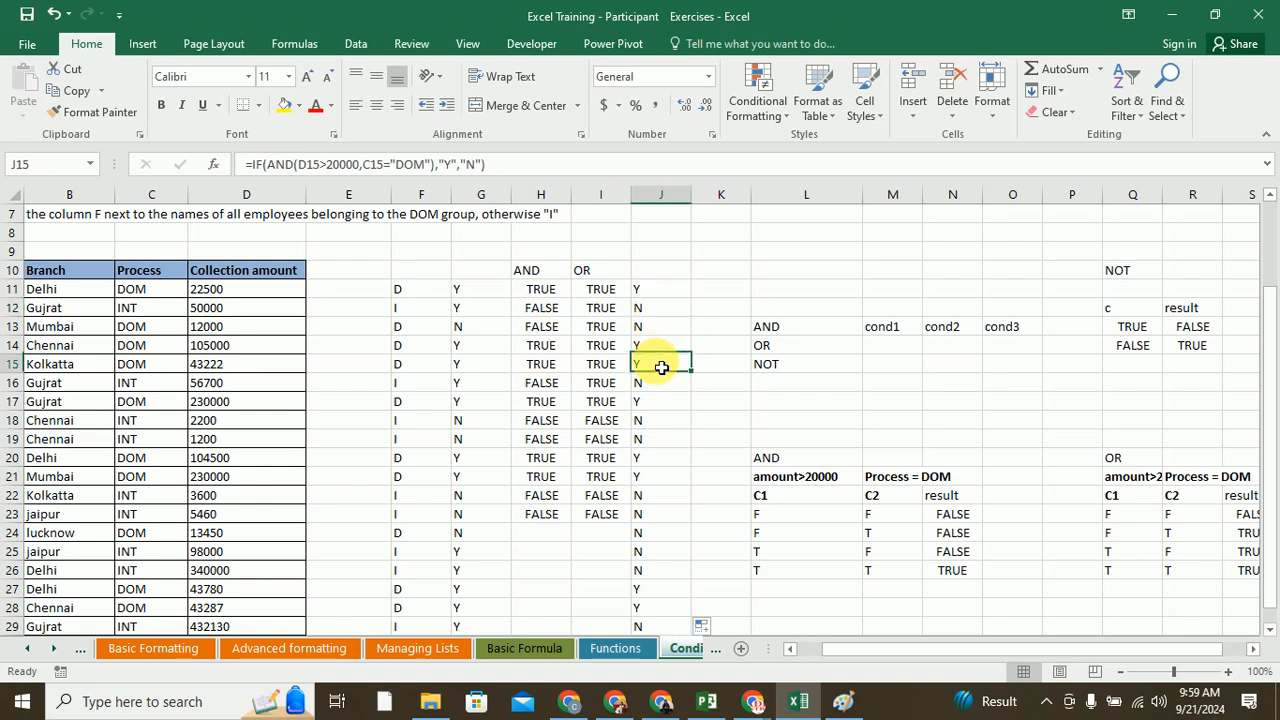
click(665, 290)
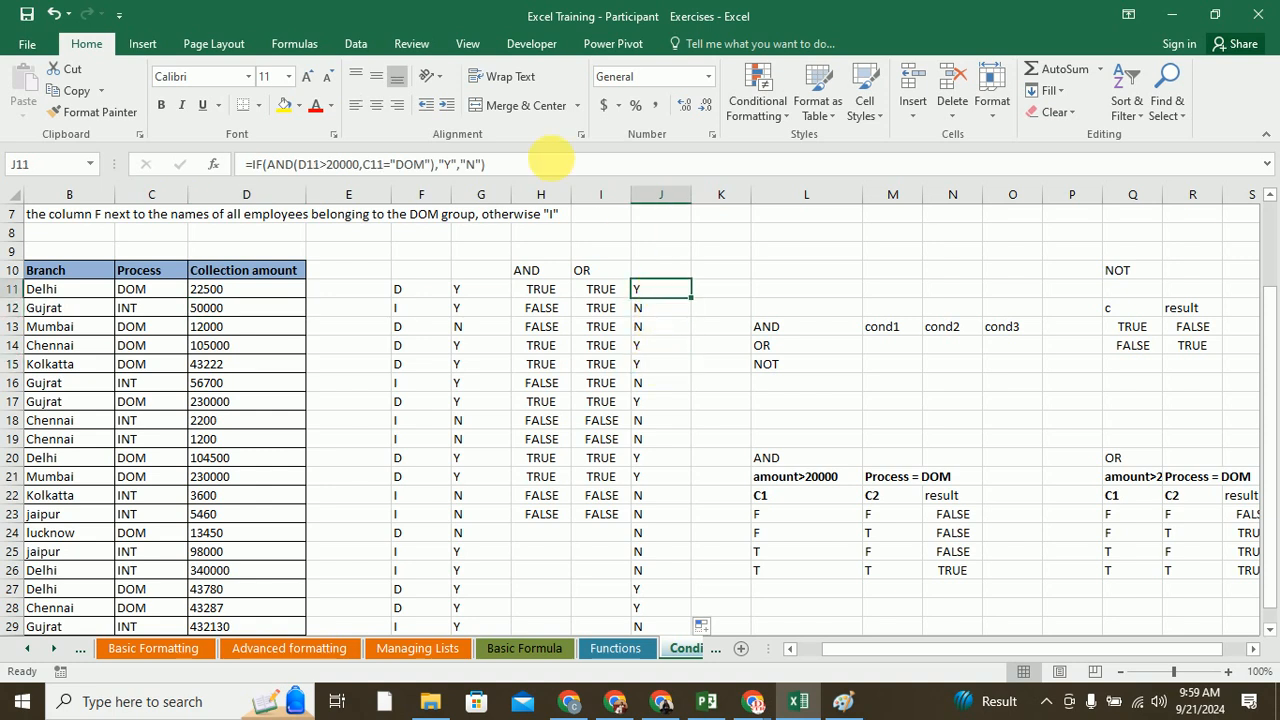
- Start an IF formula in K11 with an OR test for D11>20000 or C11="DOM"
click(710, 290)
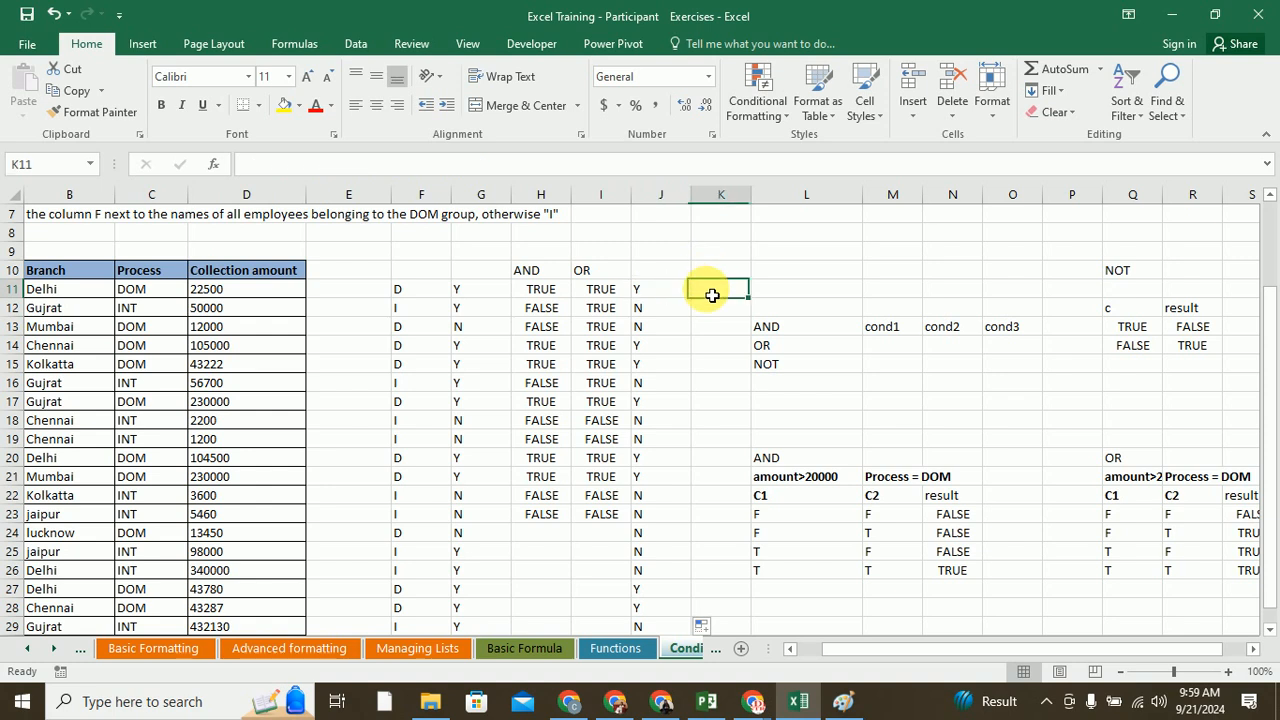
text(=if()
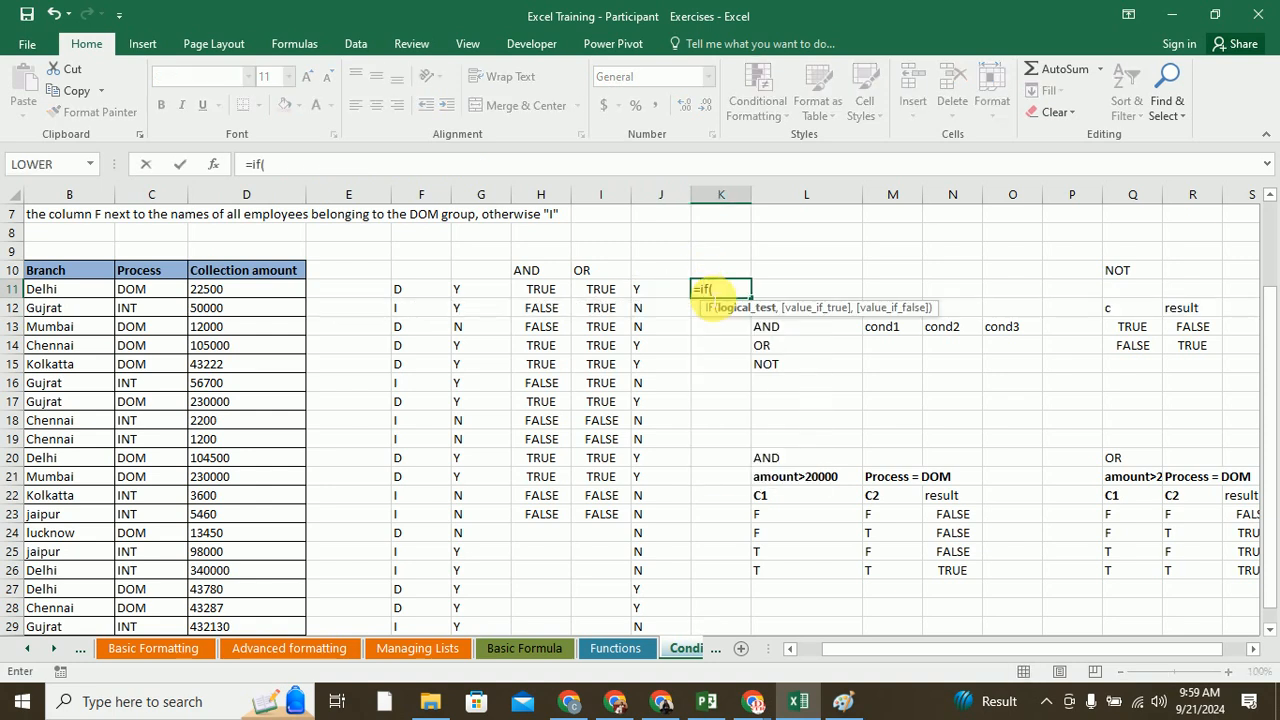
text(OR()
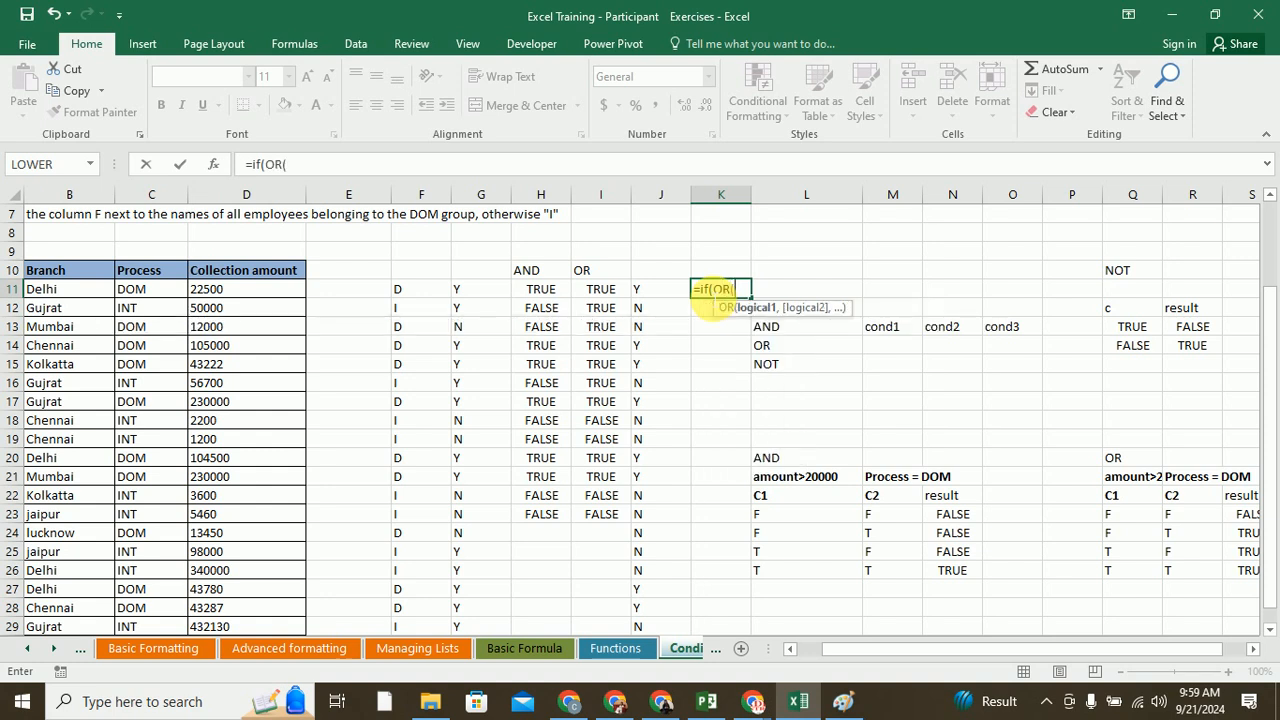
click(280, 293)
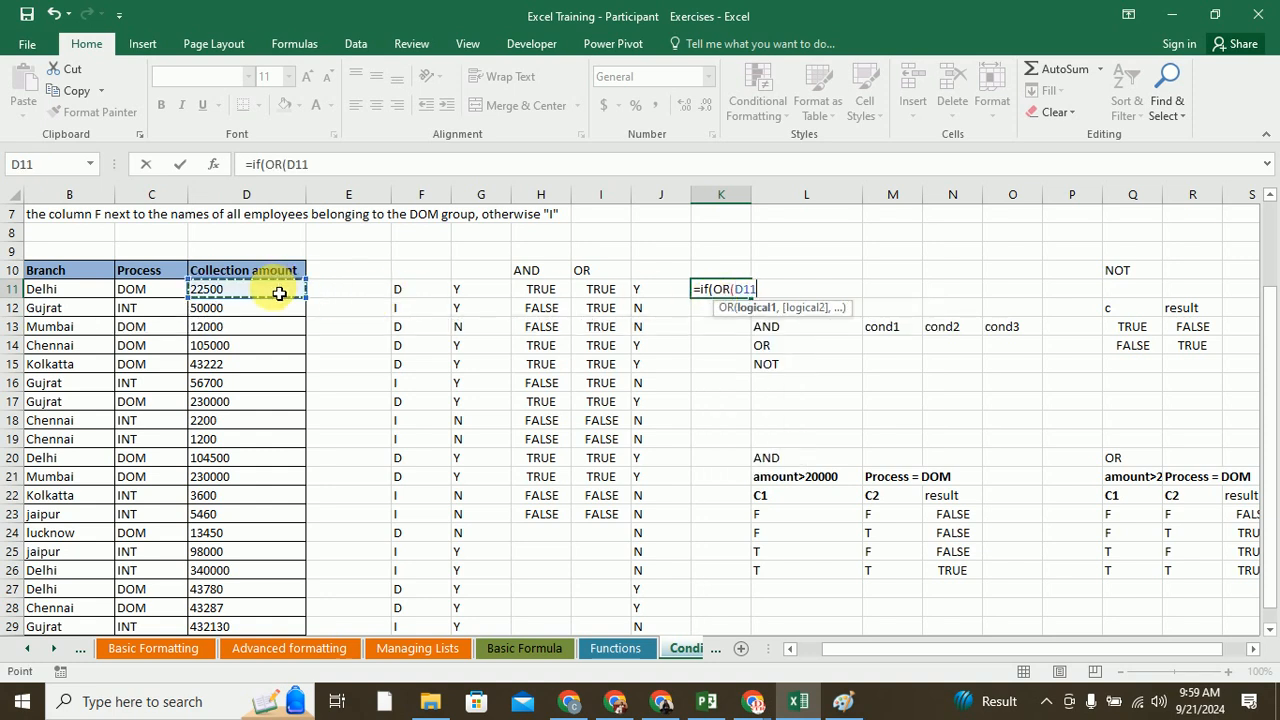
text(>20000,)
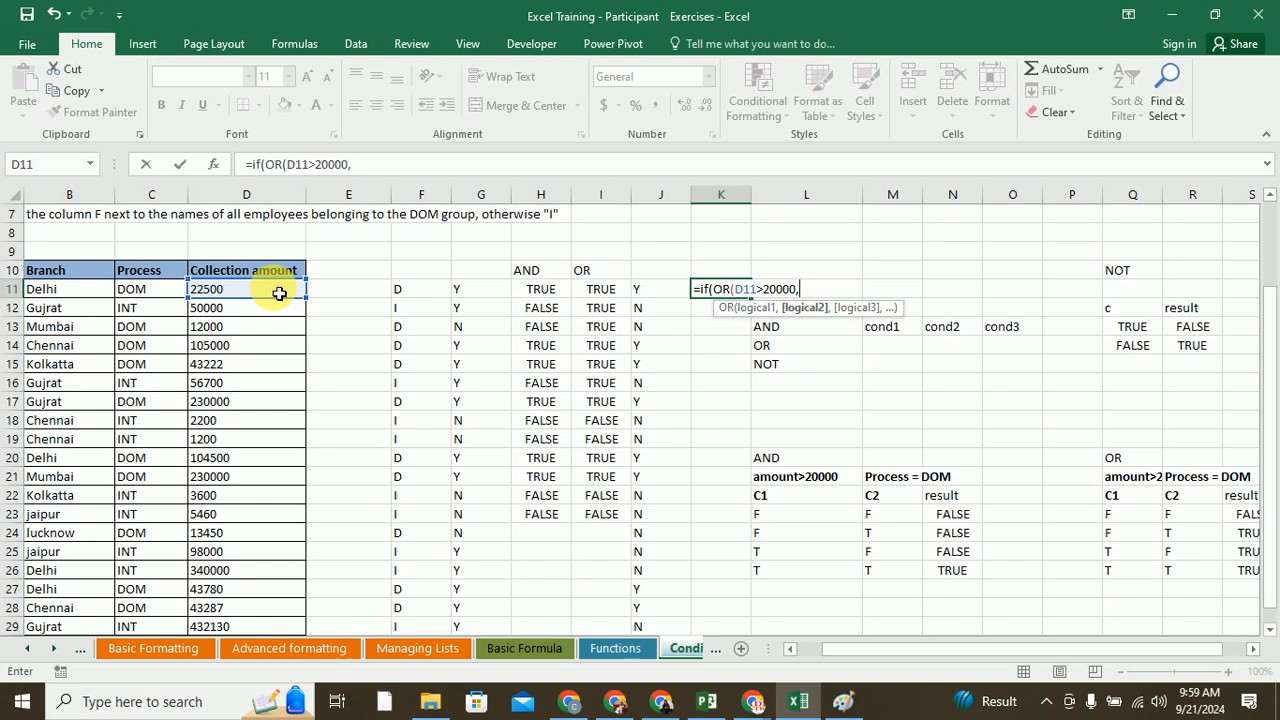
click(167, 298)
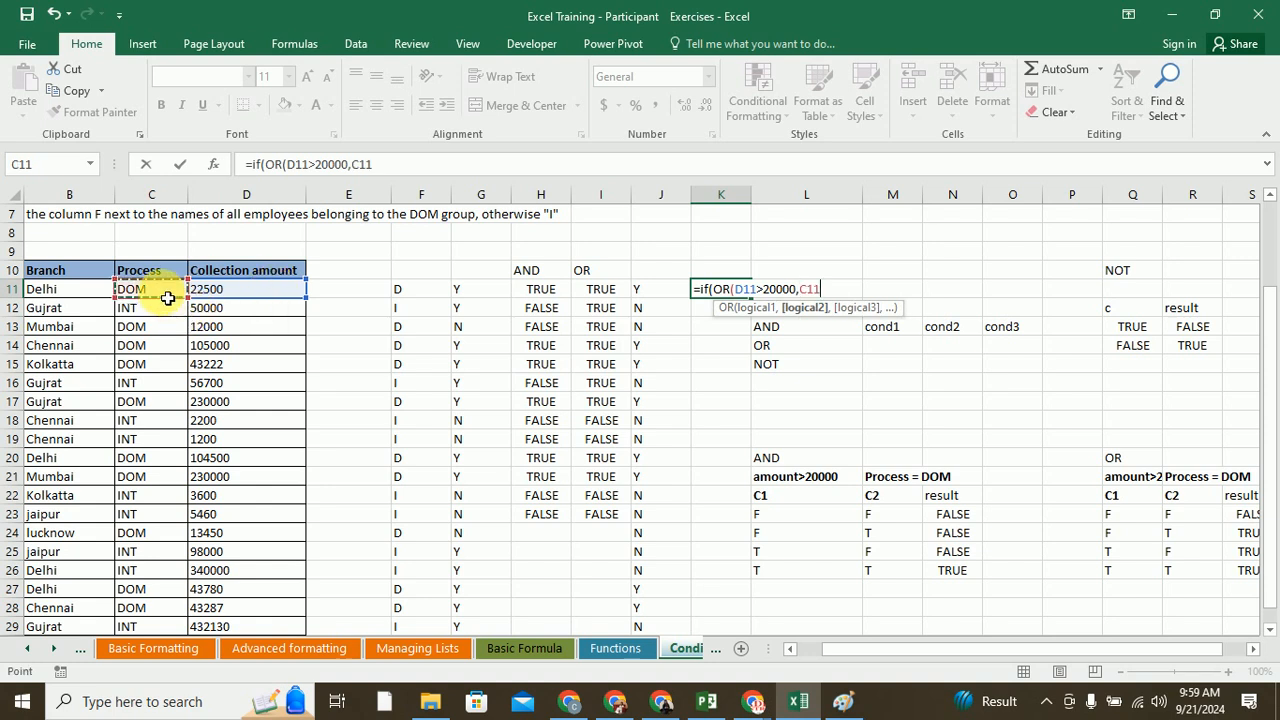
text(="DOM)
key(Return)
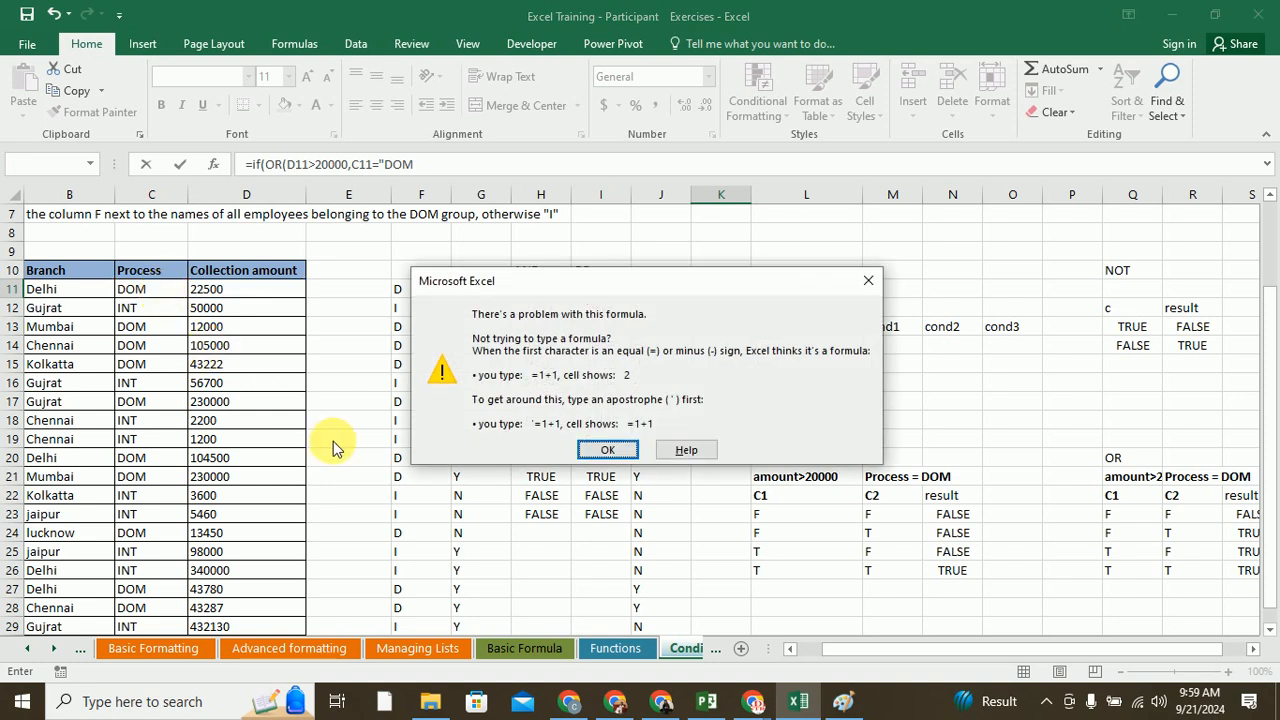
click(592, 451)
- Complete the K11 formula as =IF(OR(D11>20000,C11="DOM"), "Y","N")
click(418, 164)
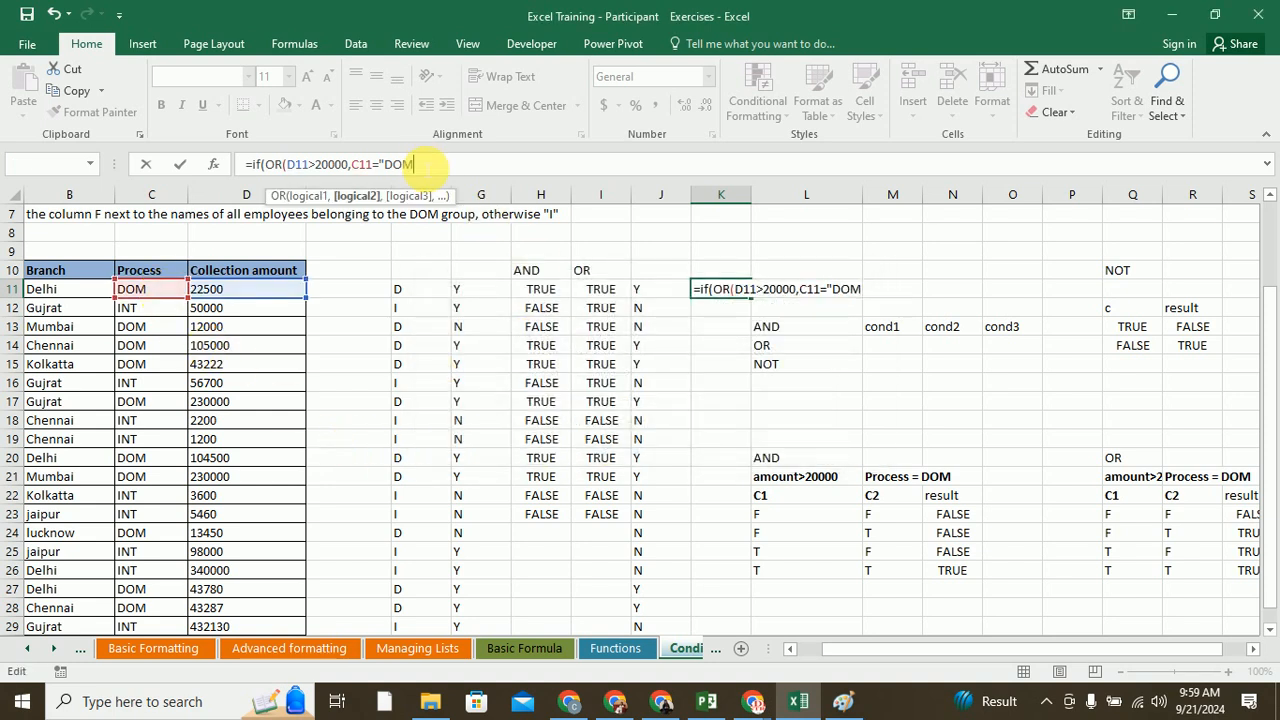
text("))
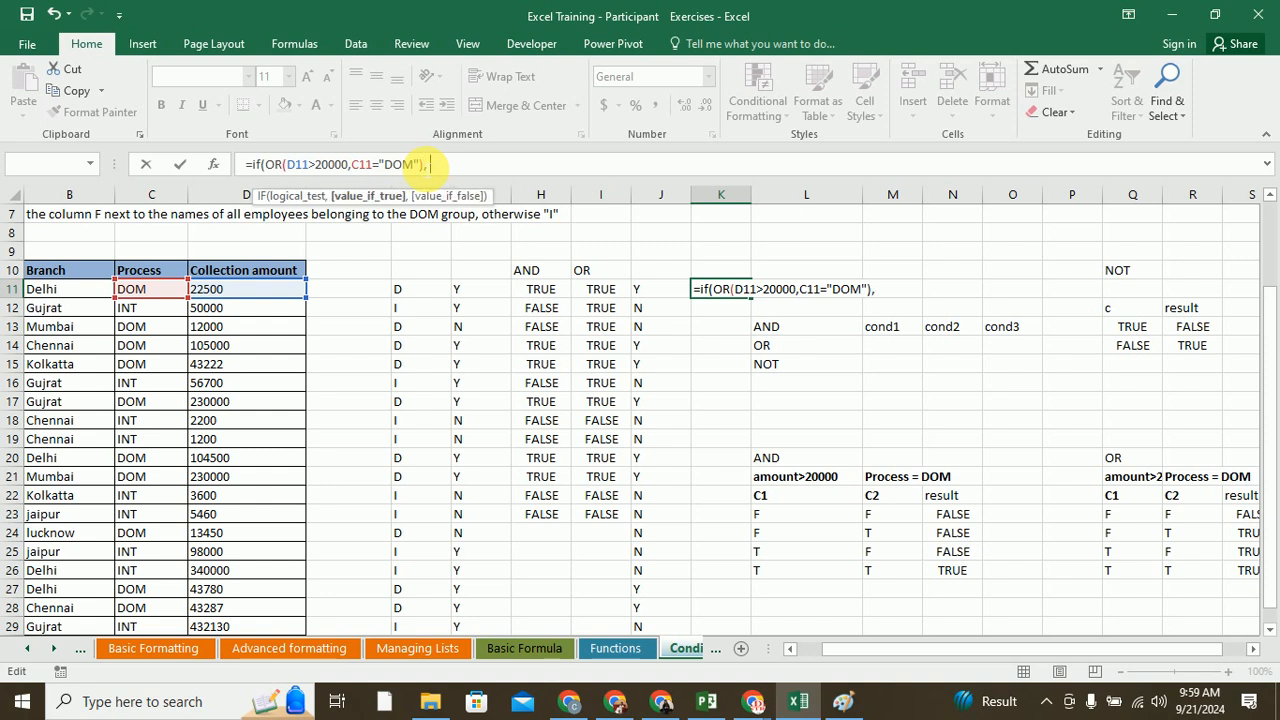
text(, "Y",)
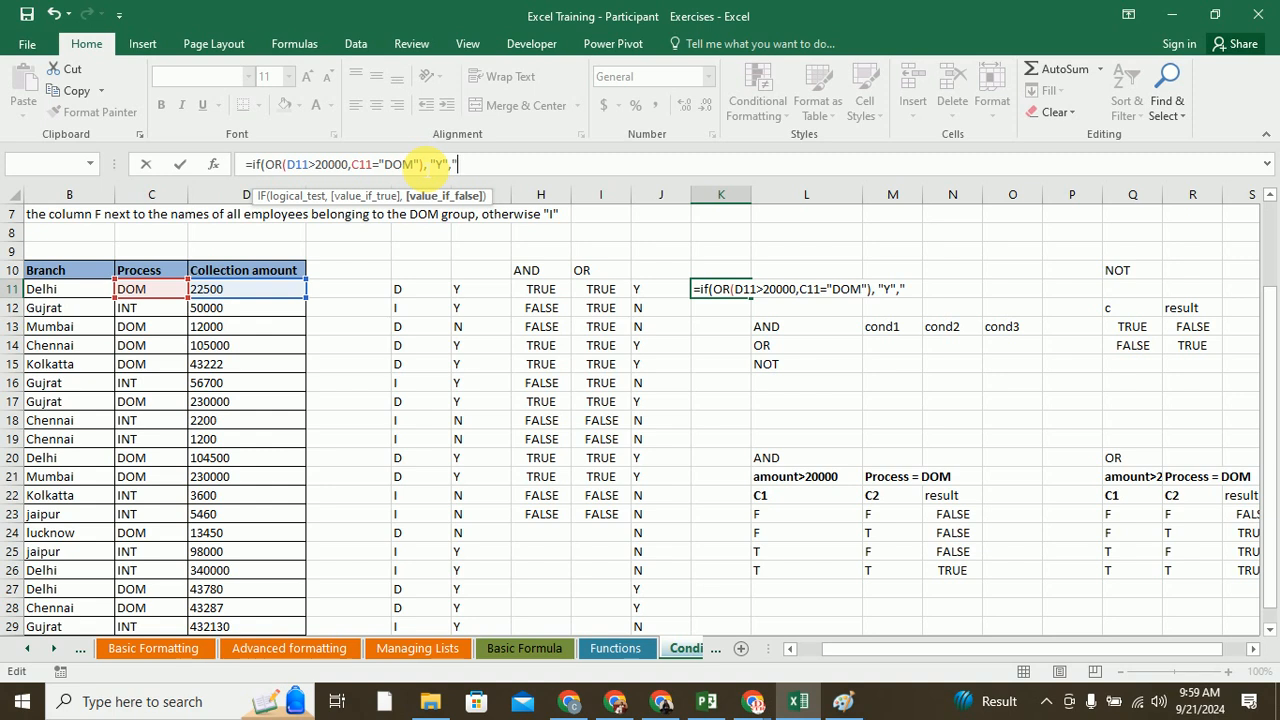
text("N"))
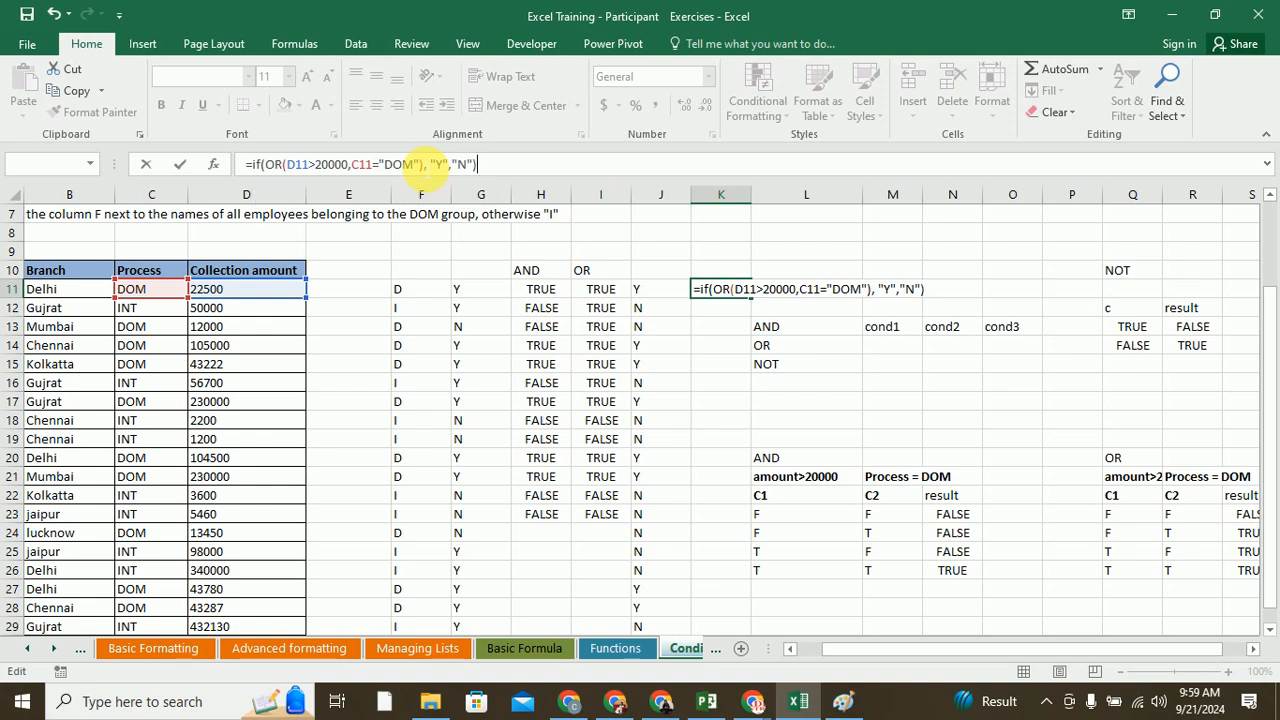
key(Return)
- Fill the K11 formula down column K to row 31 and clear the extra entry in K31
click(721, 289)
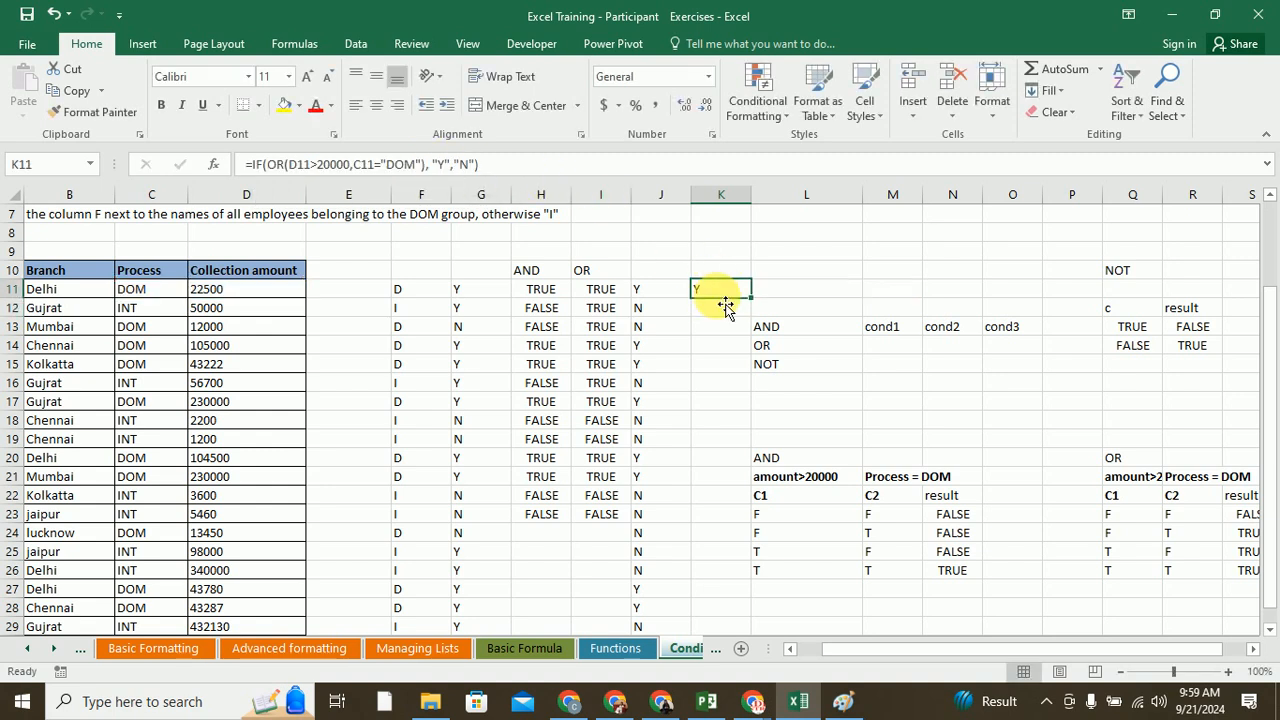
drag(760, 303, 760, 592)
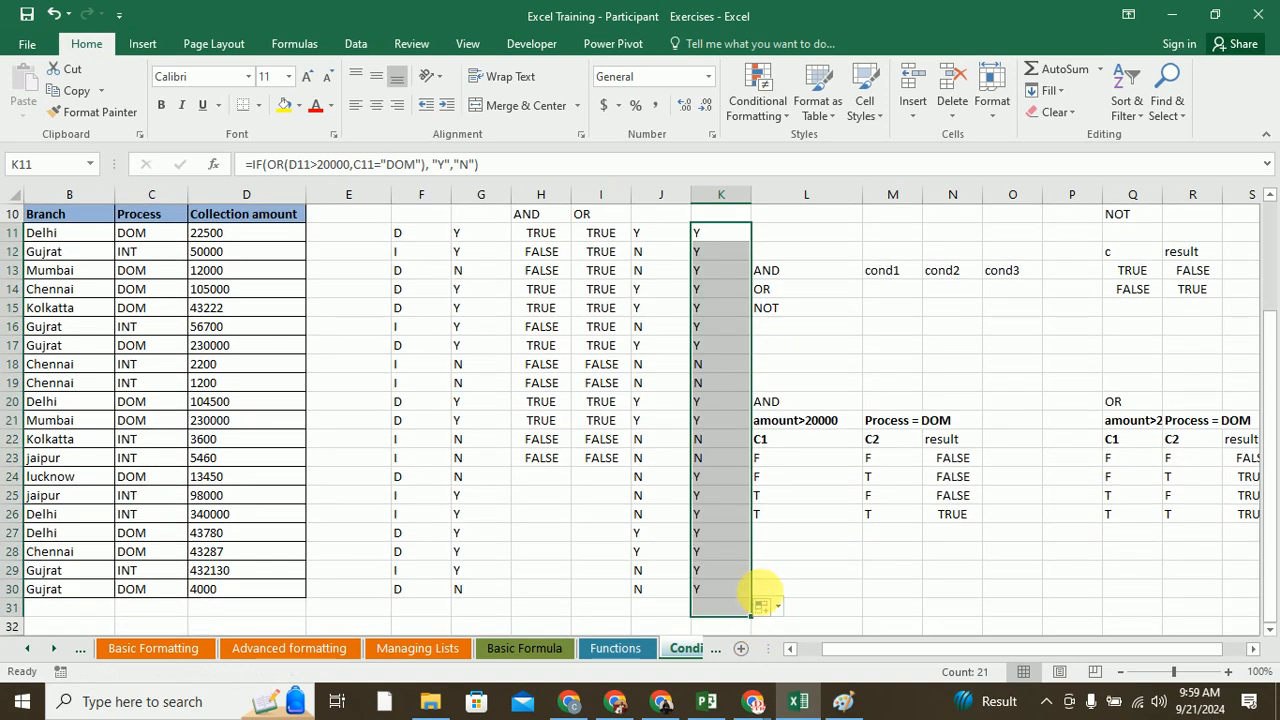
click(760, 592)
click(729, 612)
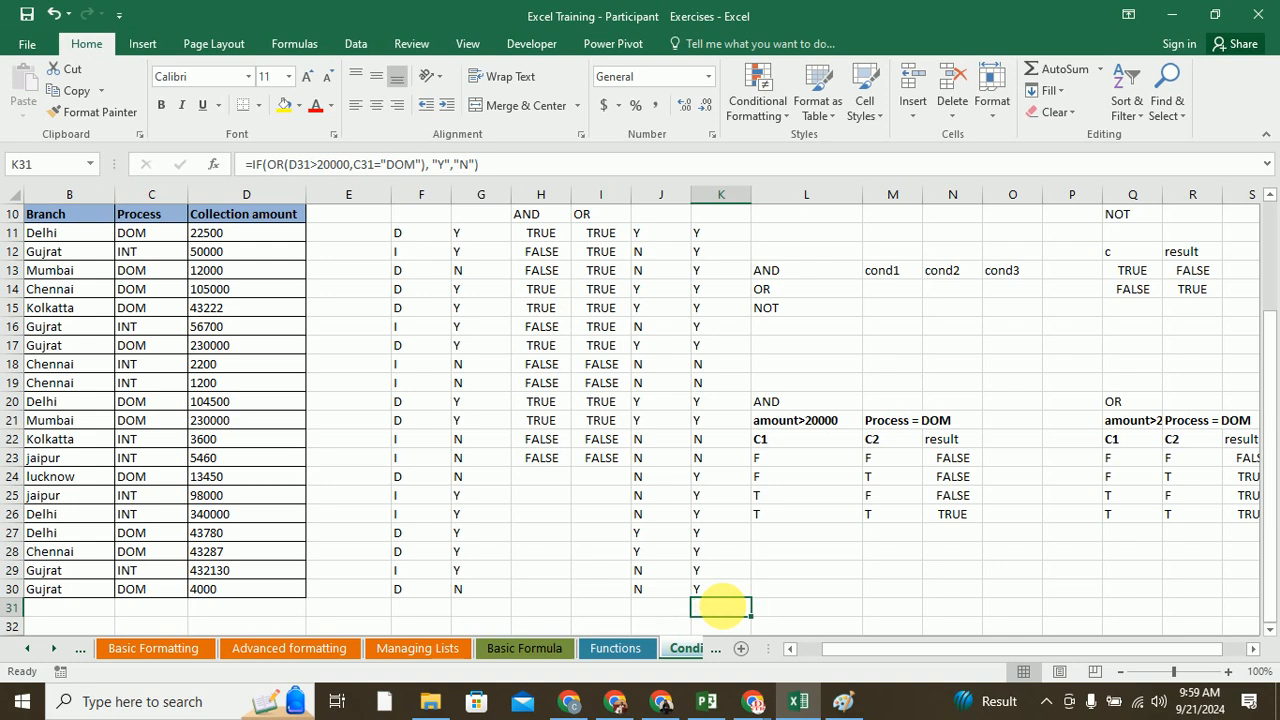
key(Delete)
- Compare the AND-based results in J12:J13 with the Process and Collection amount entries in C12:D13
scroll(729, 450, up, 2)
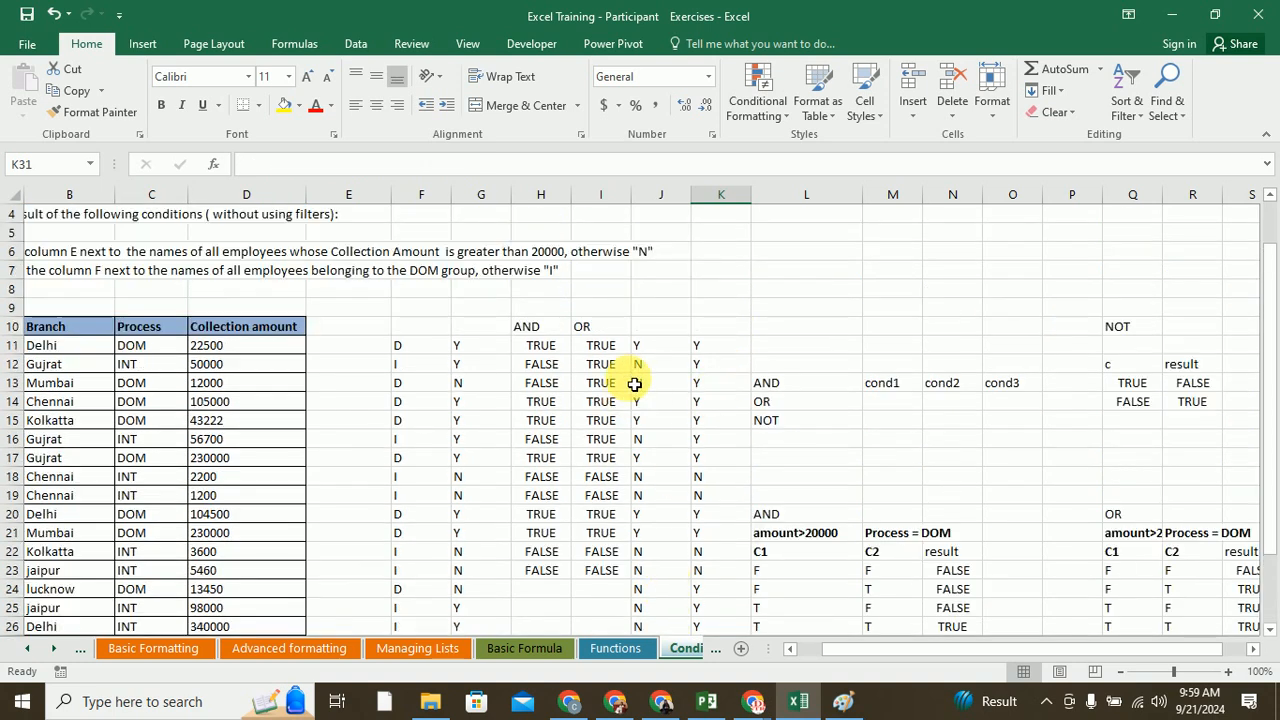
drag(646, 363, 651, 388)
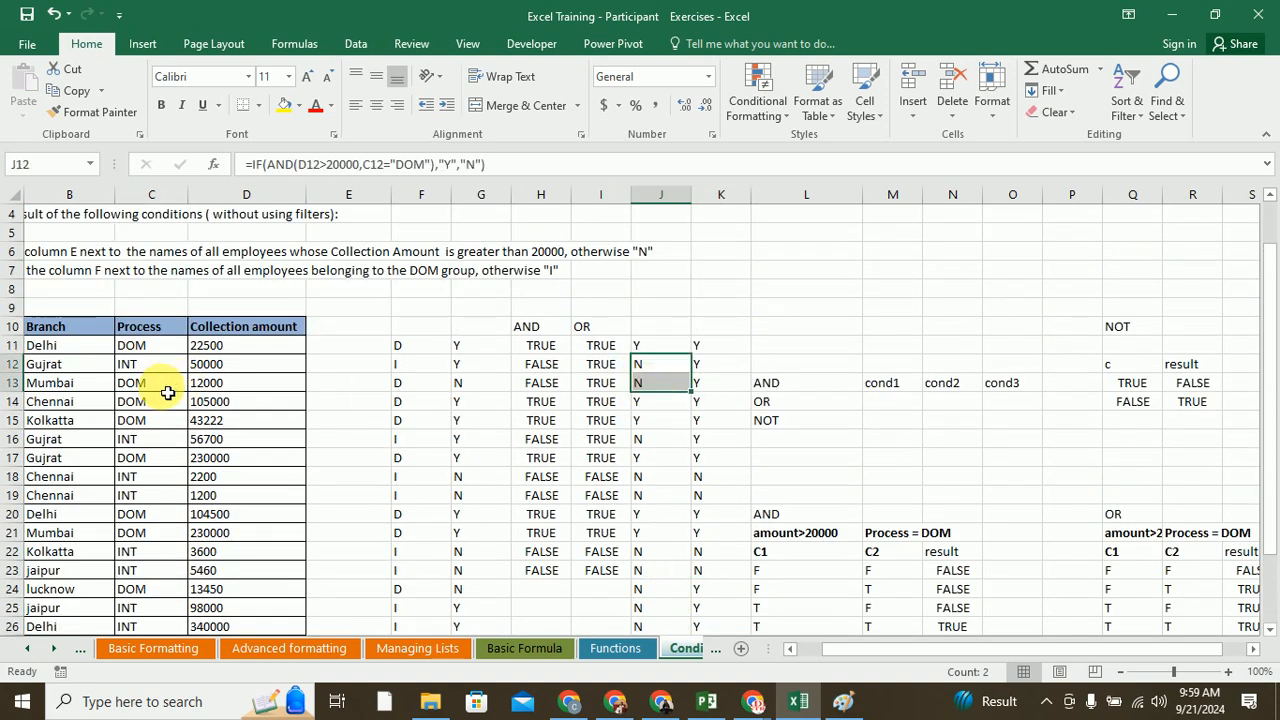
drag(148, 369, 233, 382)
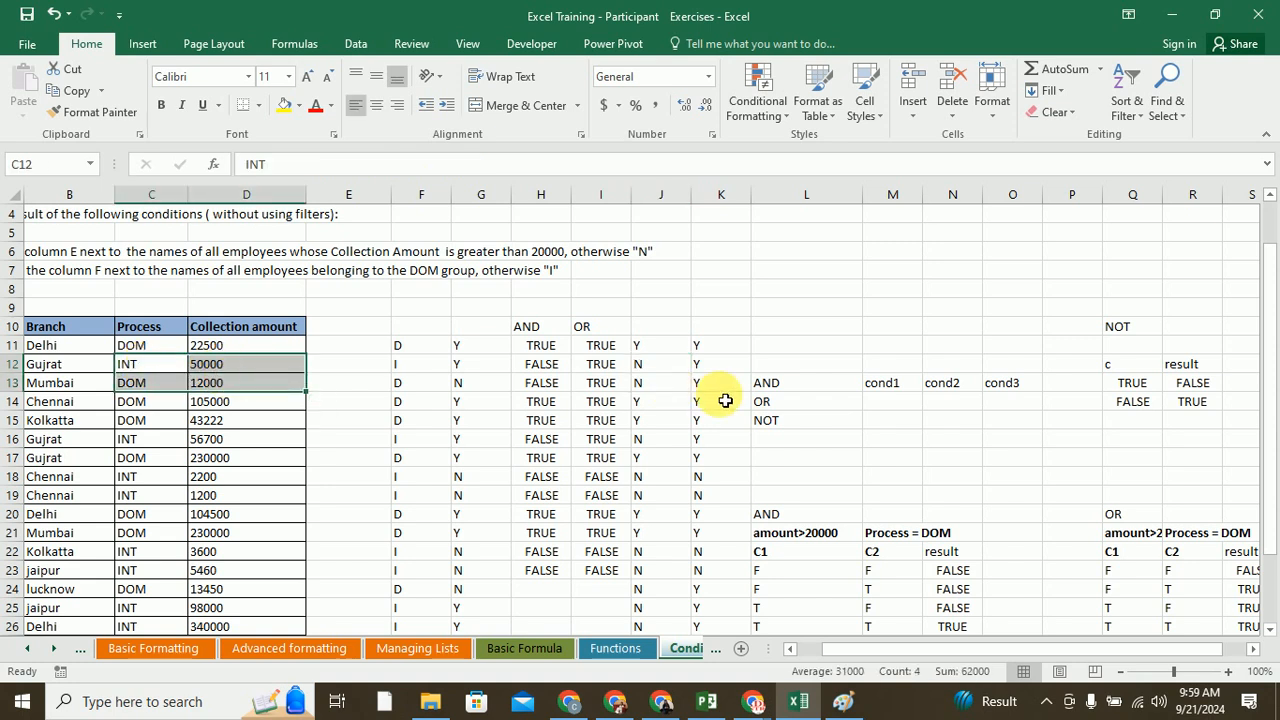
- Examine the OR test in K13's formula against the Process and Collection amount entries in C12:D13
click(250, 364)
click(168, 393)
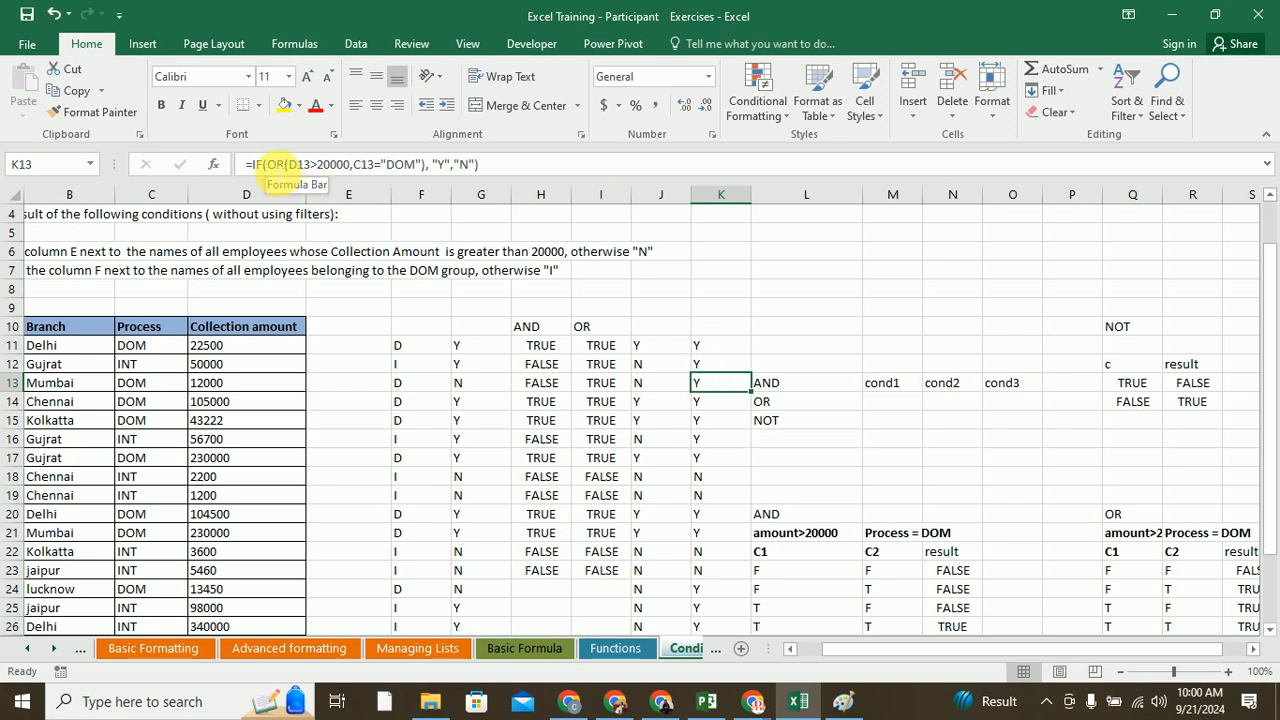
click(273, 170)
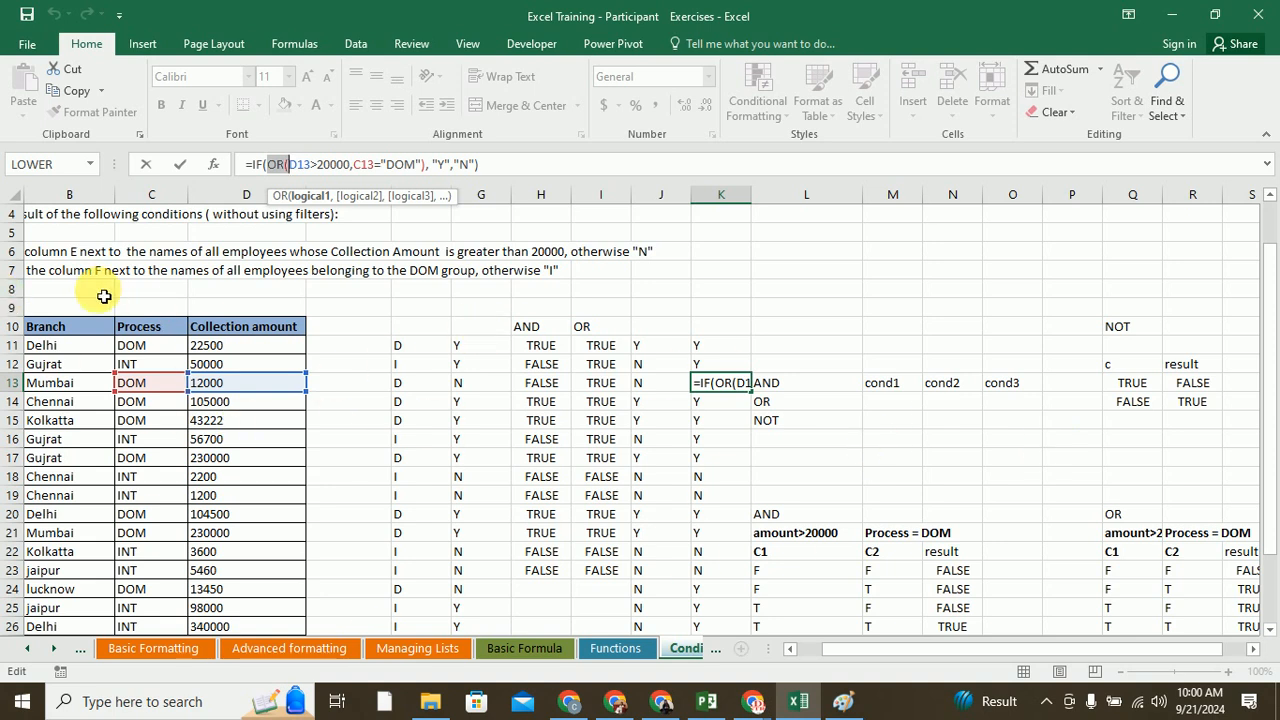
click(498, 168)
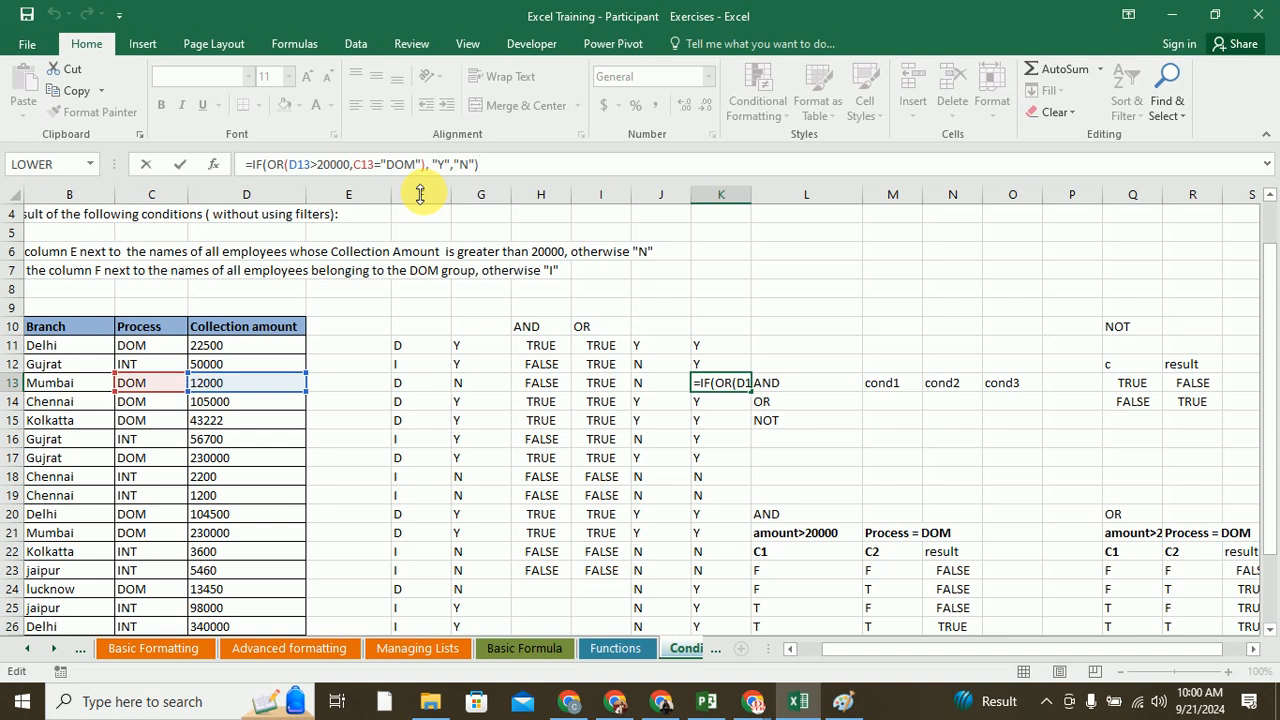
click(842, 276)
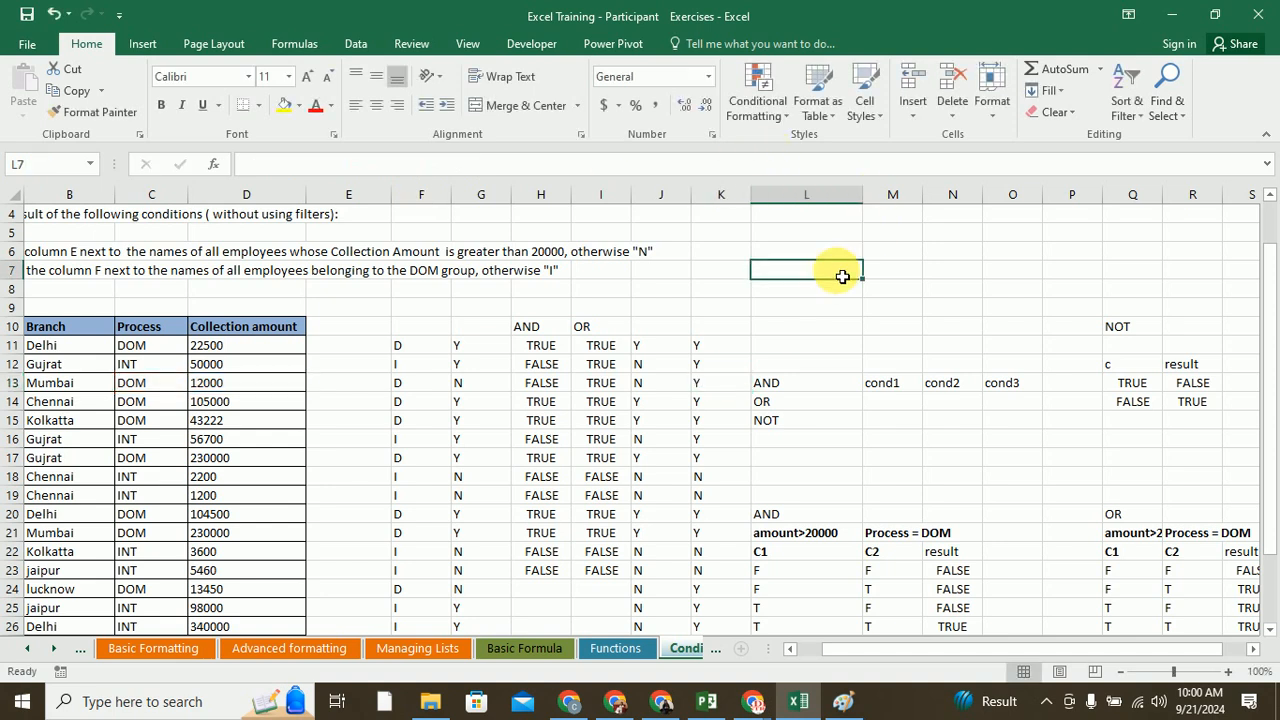
text(=)
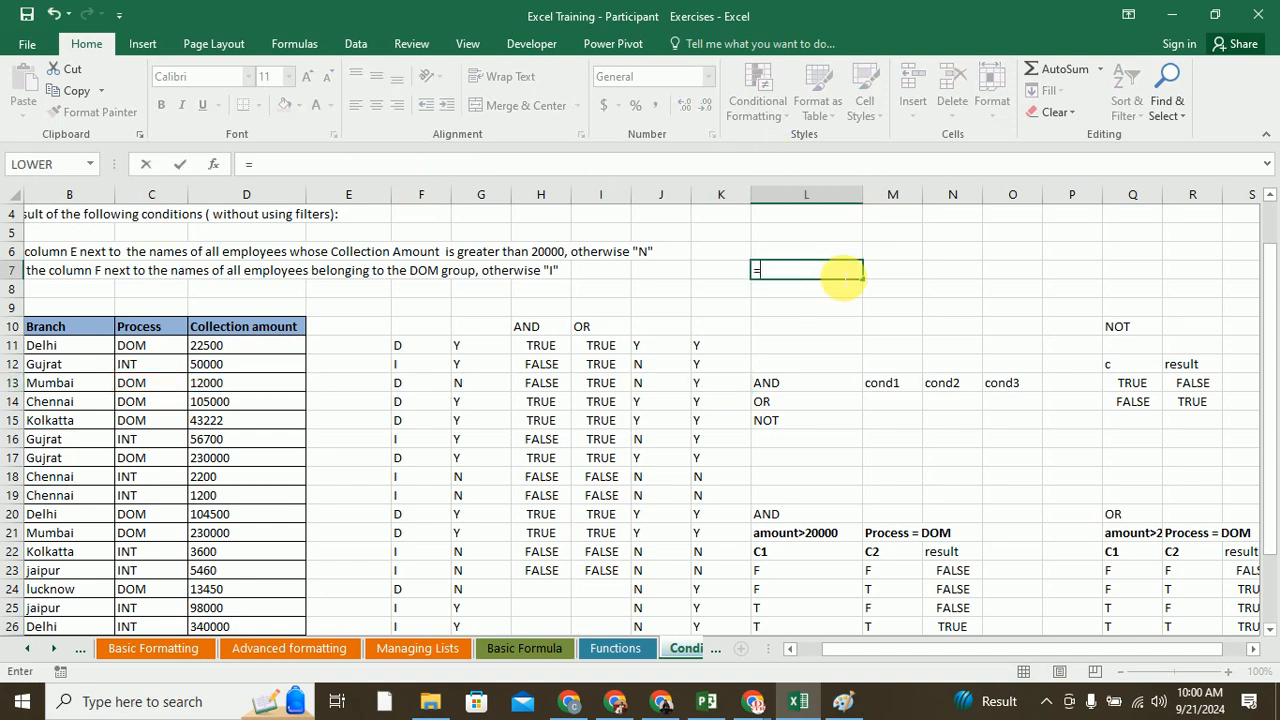
text(AND()
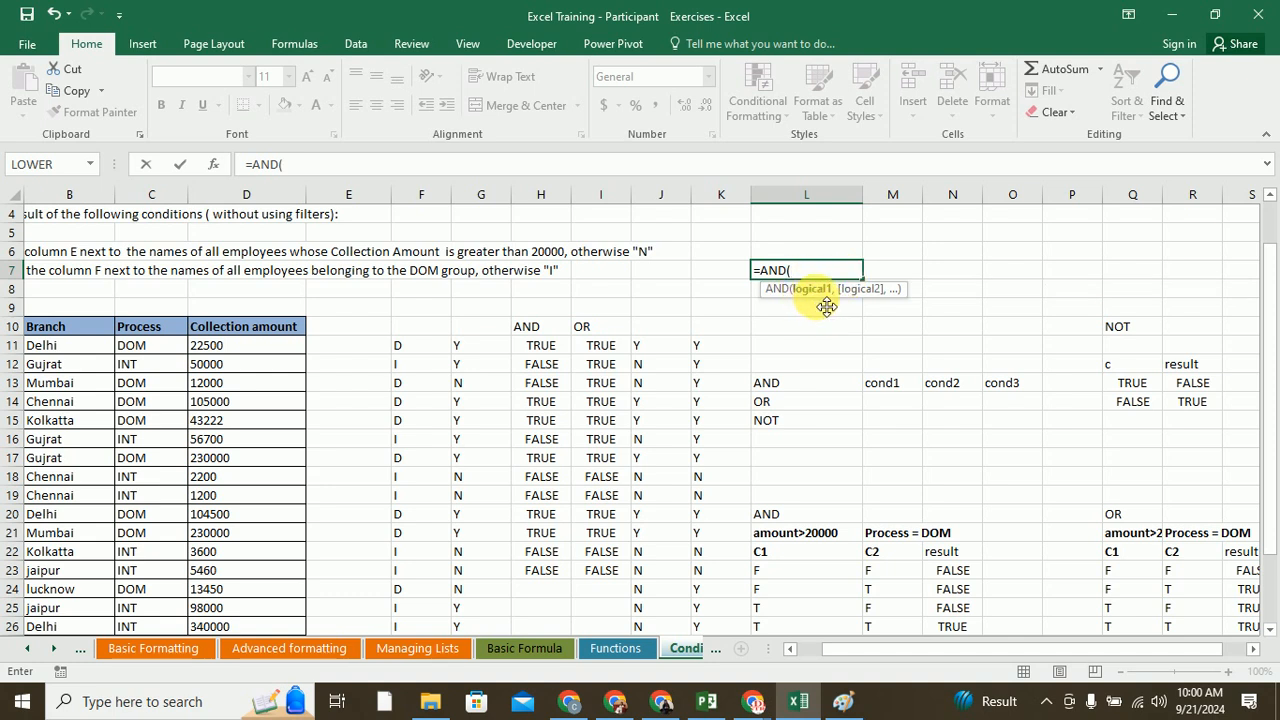
key(BackSpace)
key(BackSpace)
key(BackSpace)
key(BackSpace)
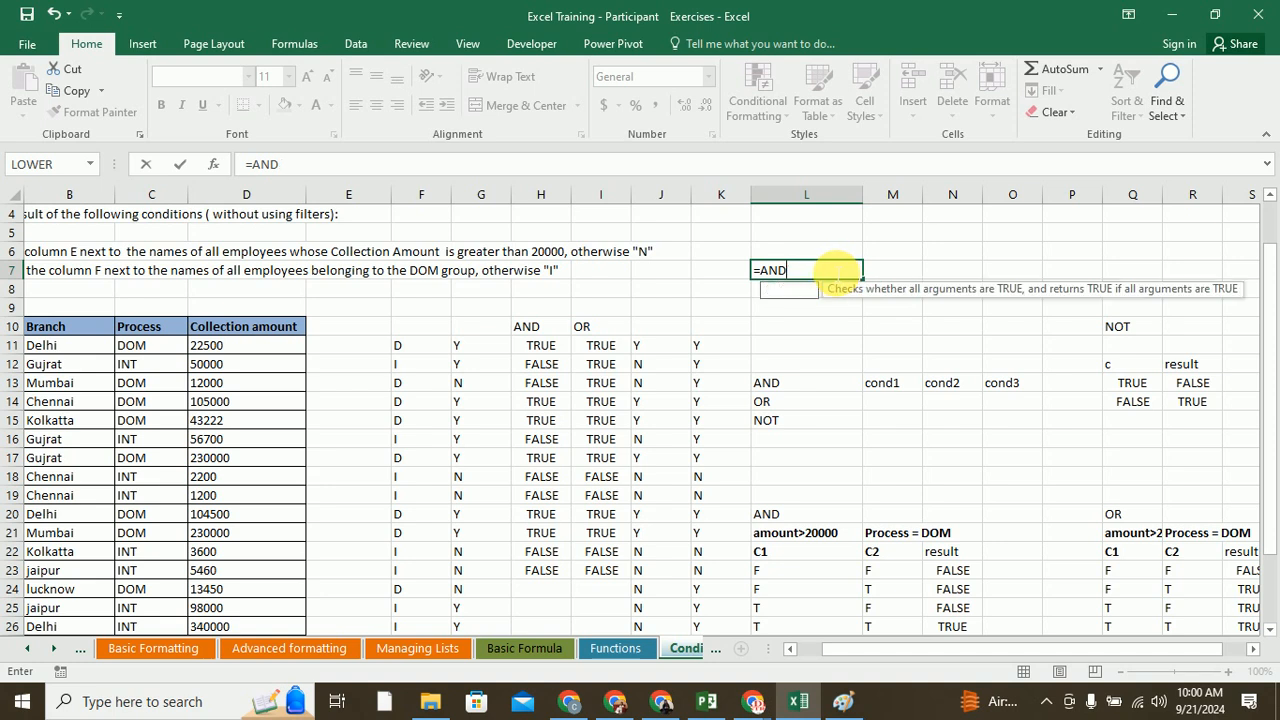
key(BackSpace)
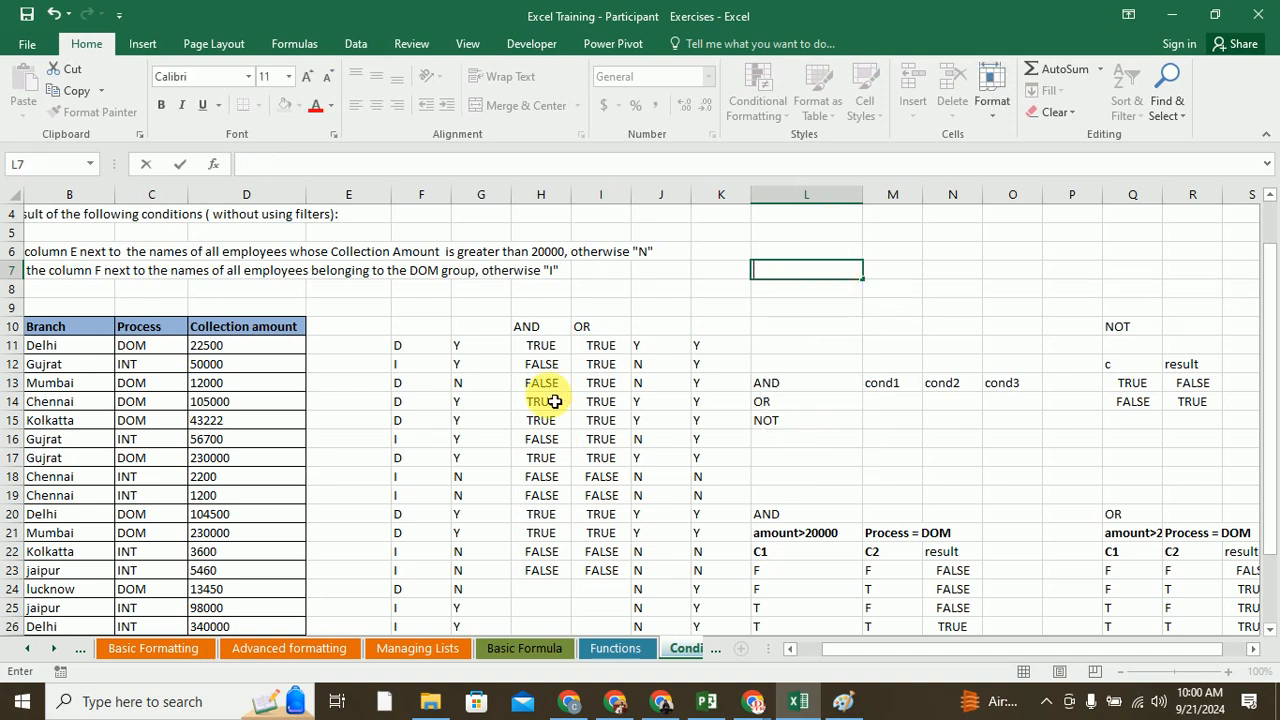
- Review the row 11 formulas for the AND test, the OR test and the IF combined with AND in H11:J11
click(541, 346)
click(596, 347)
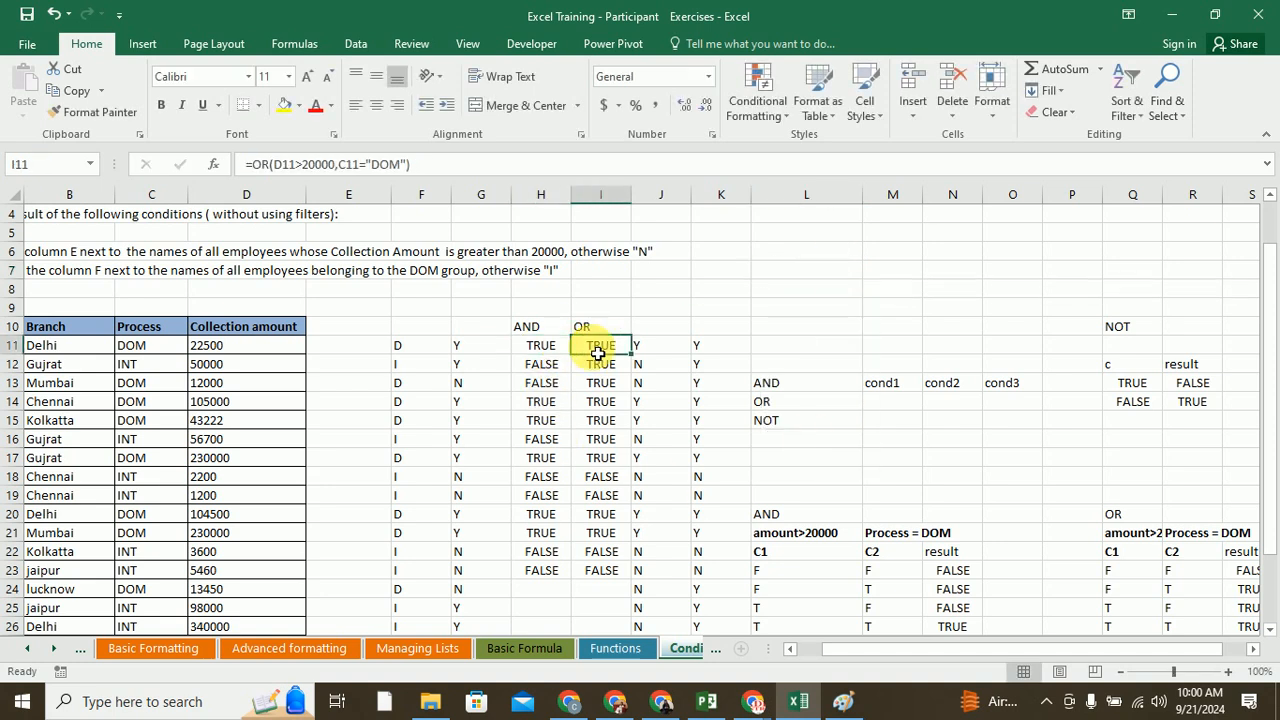
click(672, 349)
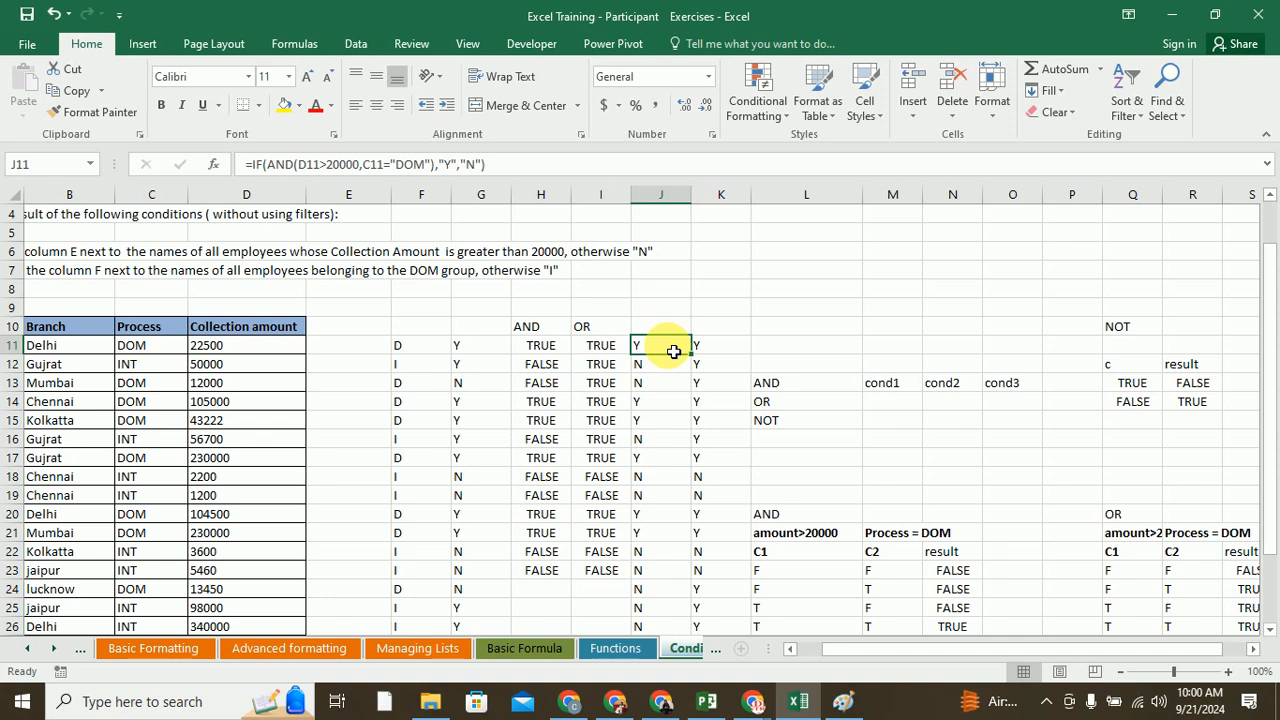
- Switch to Chrome, close the AND function help page and look up IFS among the logical functions on the Excel functions page
click(660, 701)
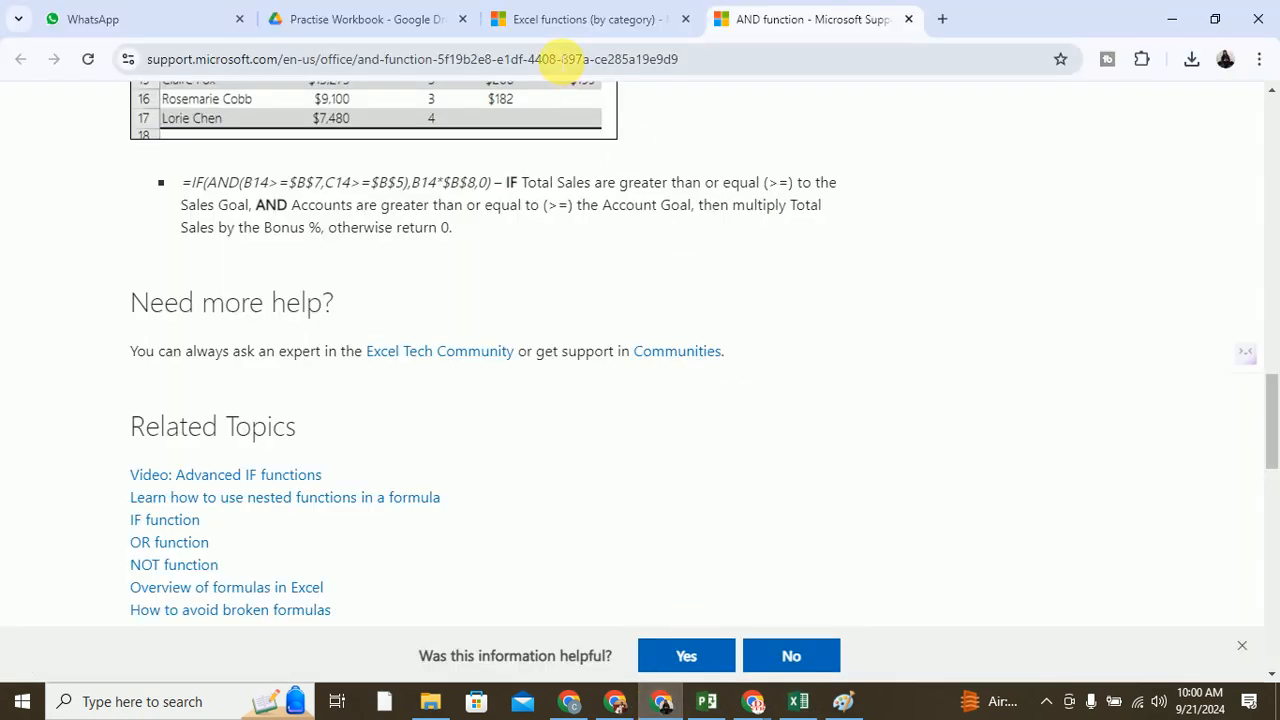
click(908, 19)
scroll(290, 398, down, 5)
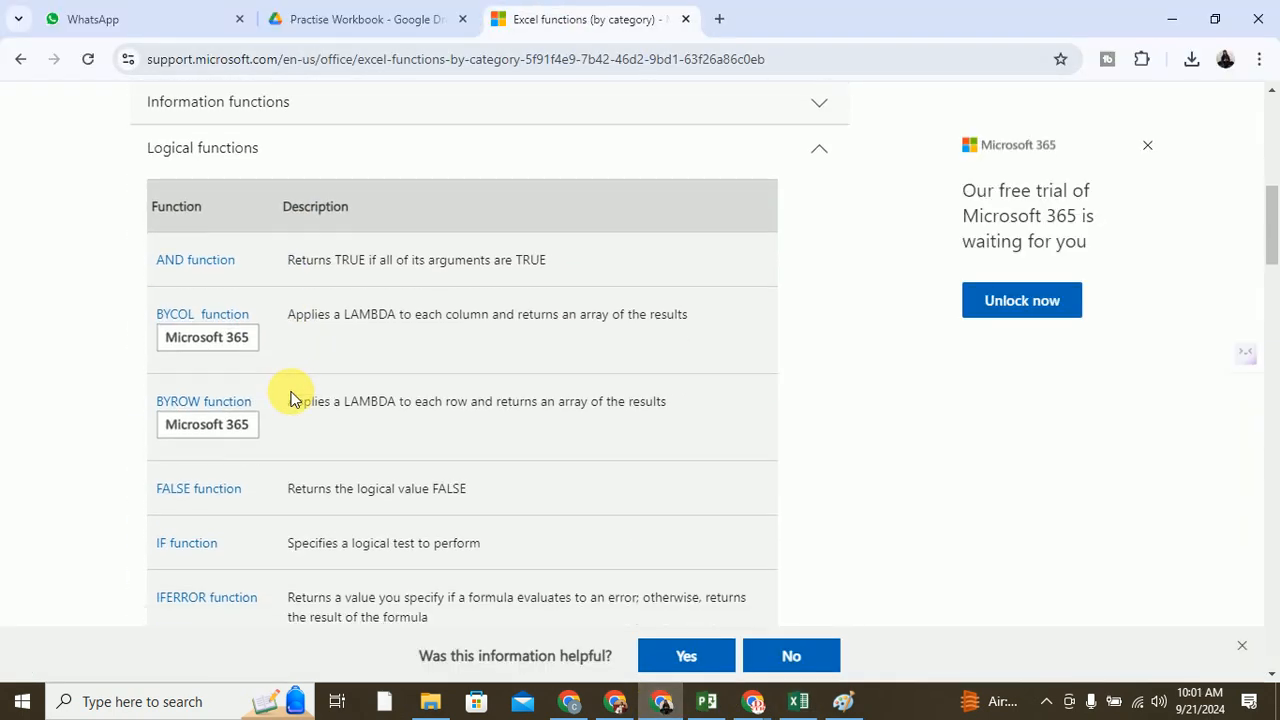
scroll(290, 398, down, 1)
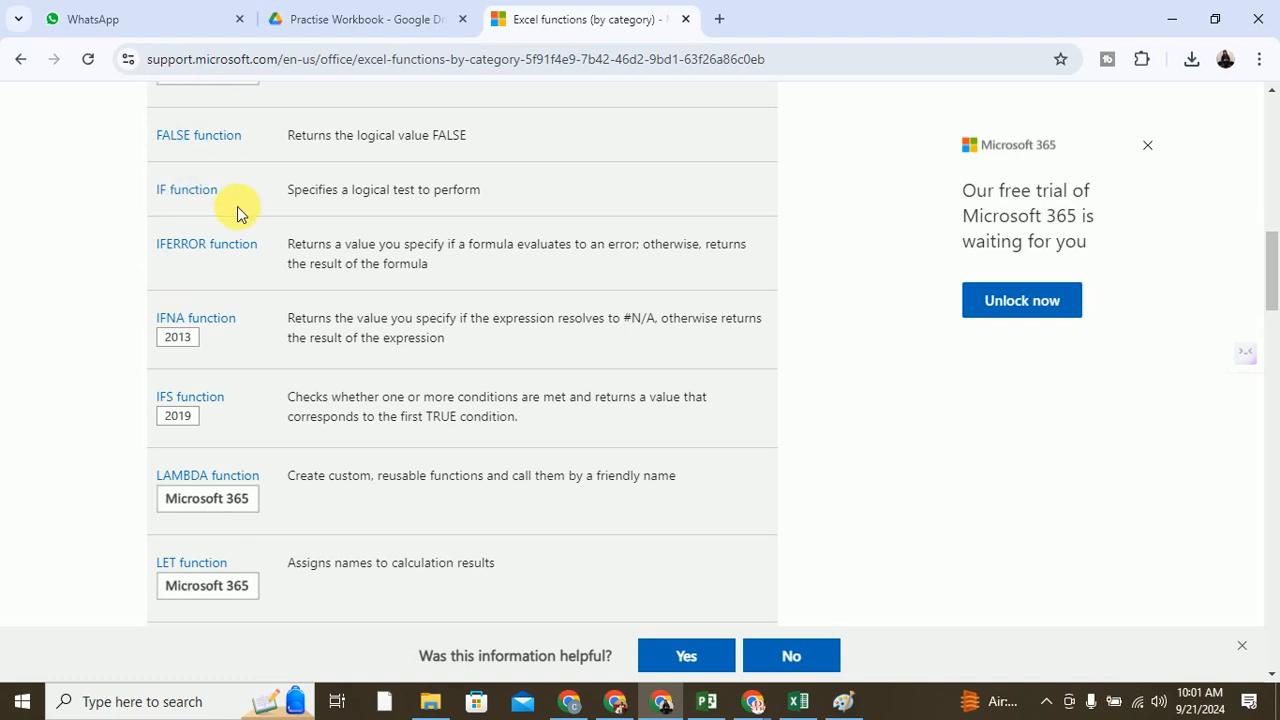
scroll(428, 362, down, 2)
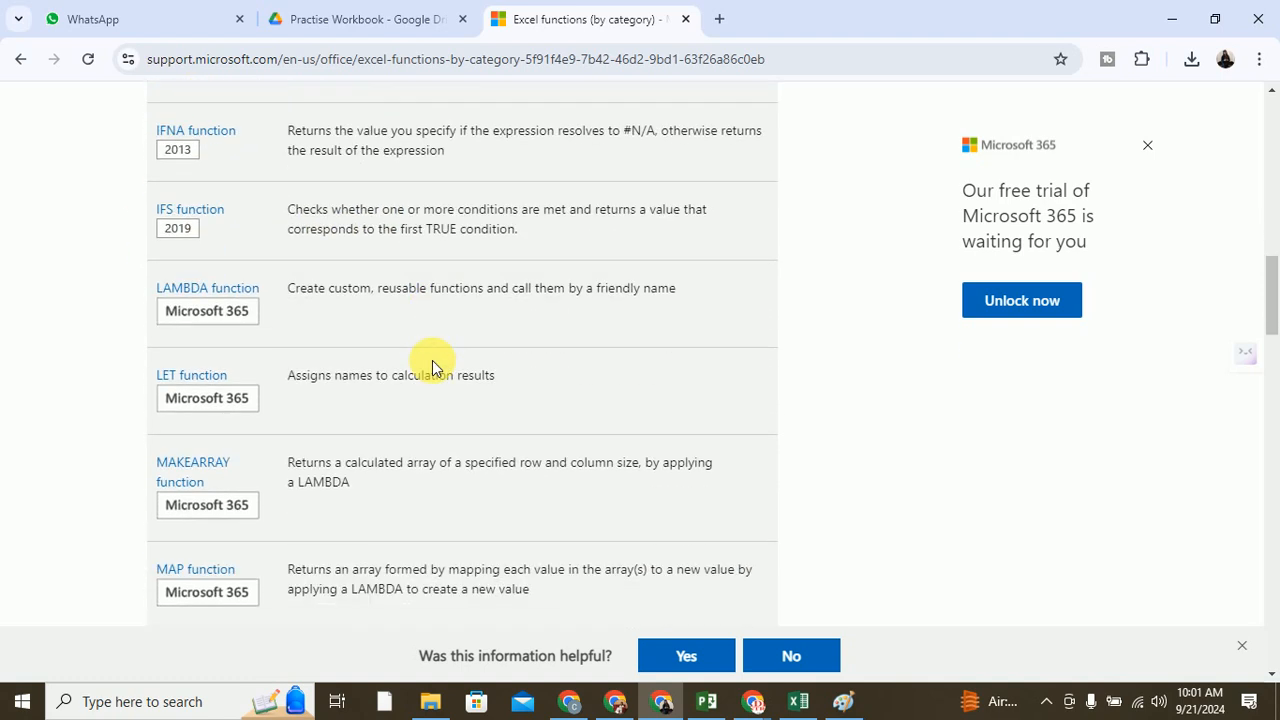
scroll(432, 368, down, 1)
scroll(430, 366, up, 1)
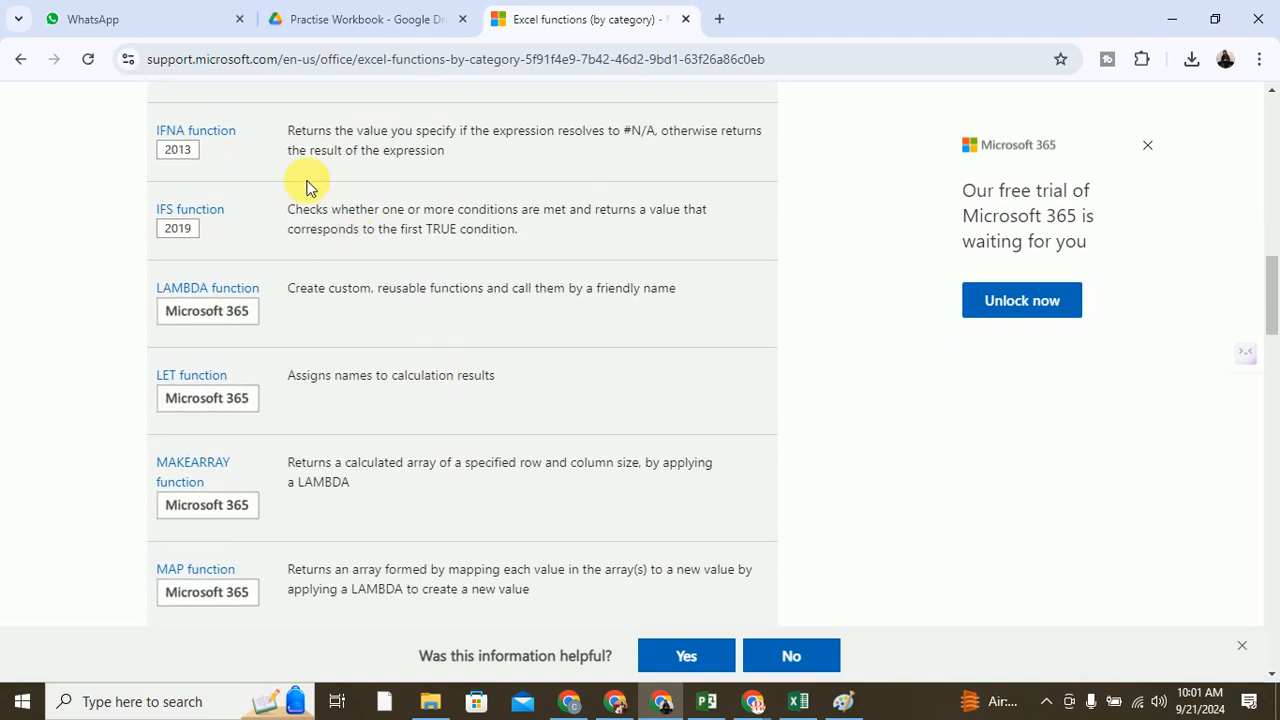
- Switch back to Excel and start an IFS formula in L8 with the condition D11>20000
key(alt+Tab)
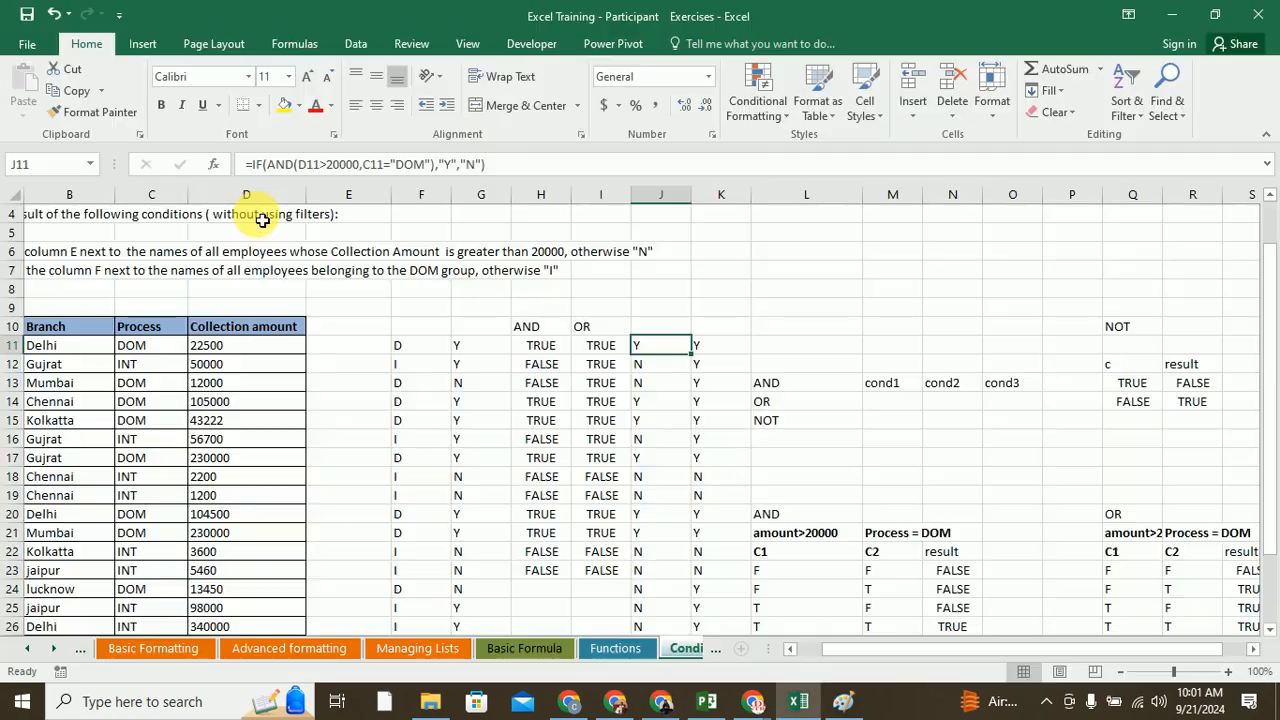
click(786, 292)
text(=i)
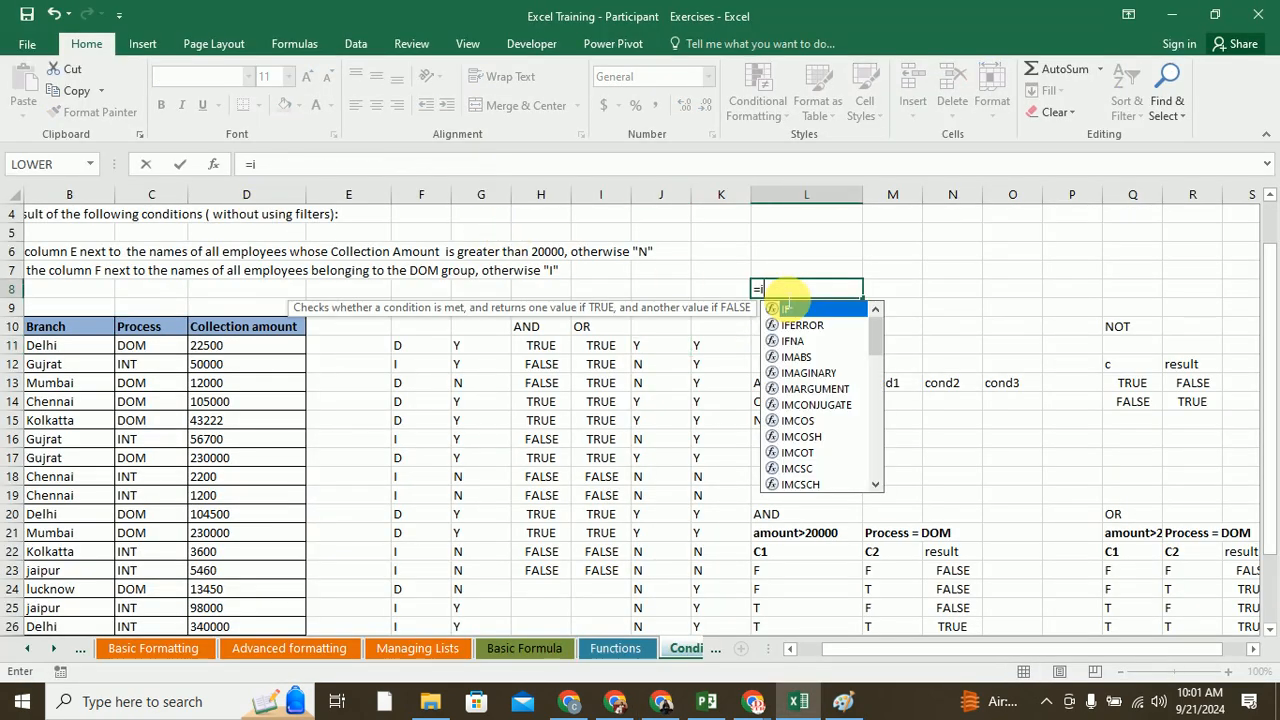
text(fs()
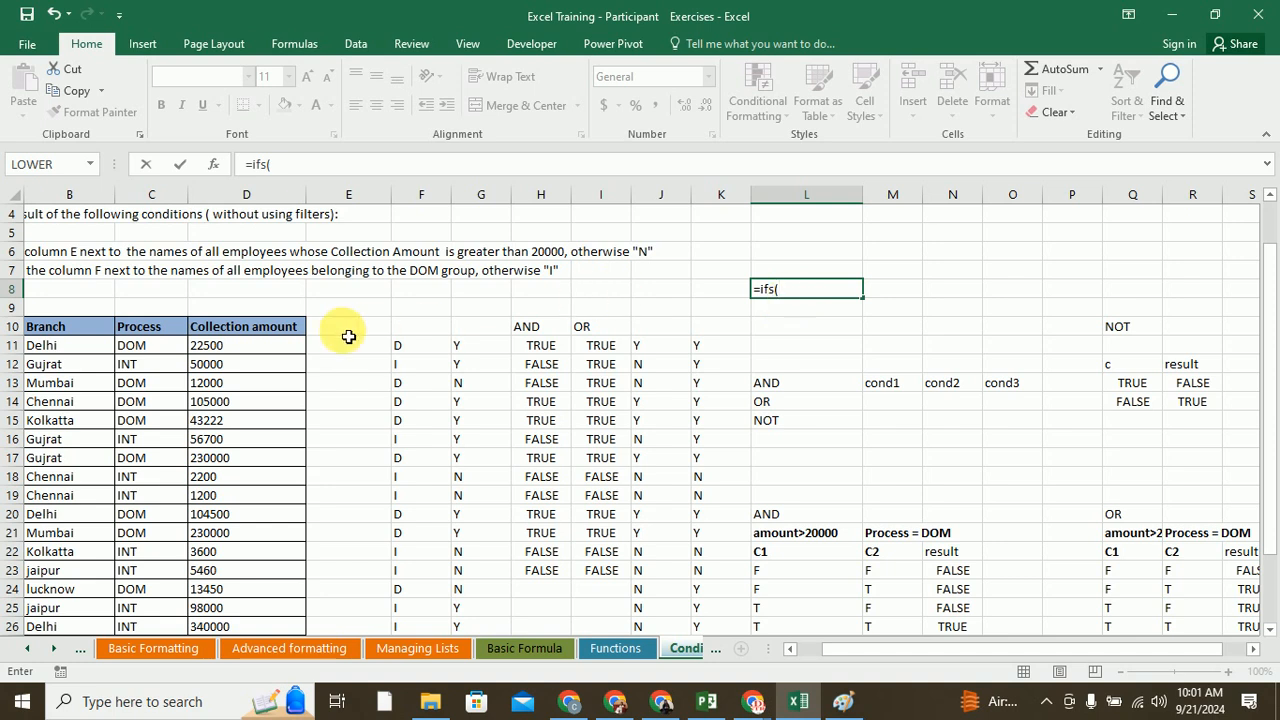
click(282, 349)
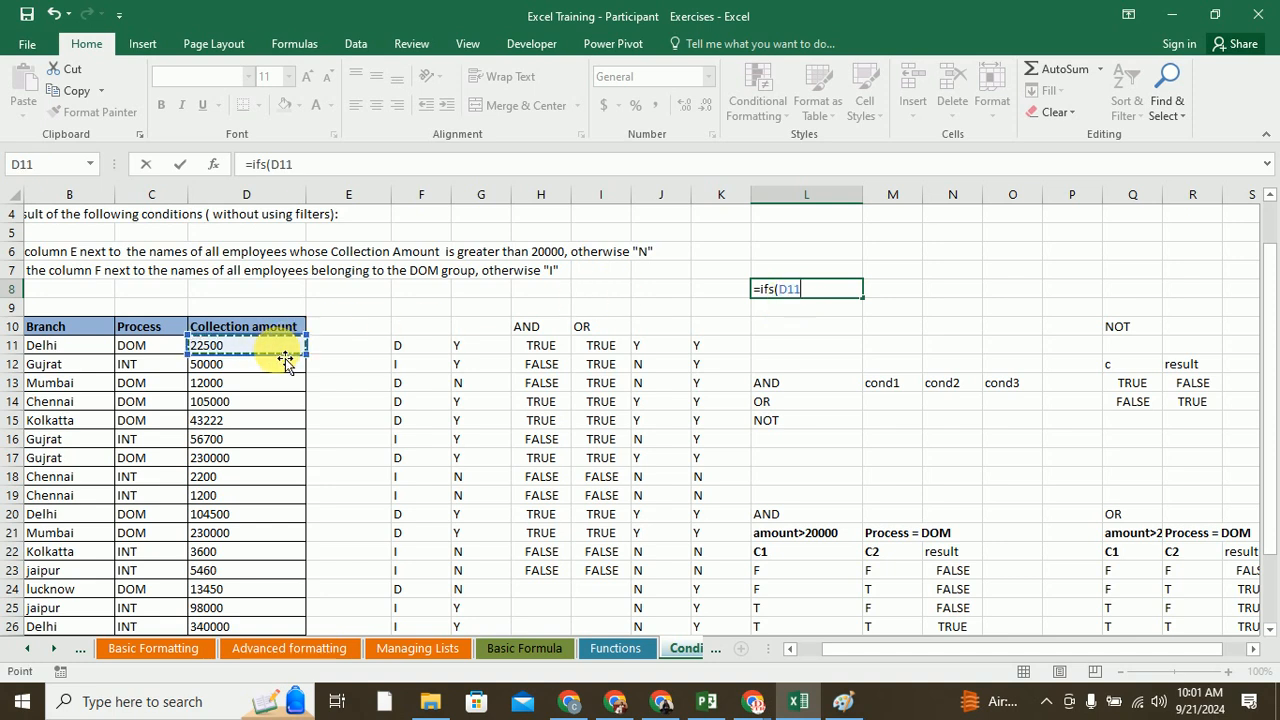
text(>20000)
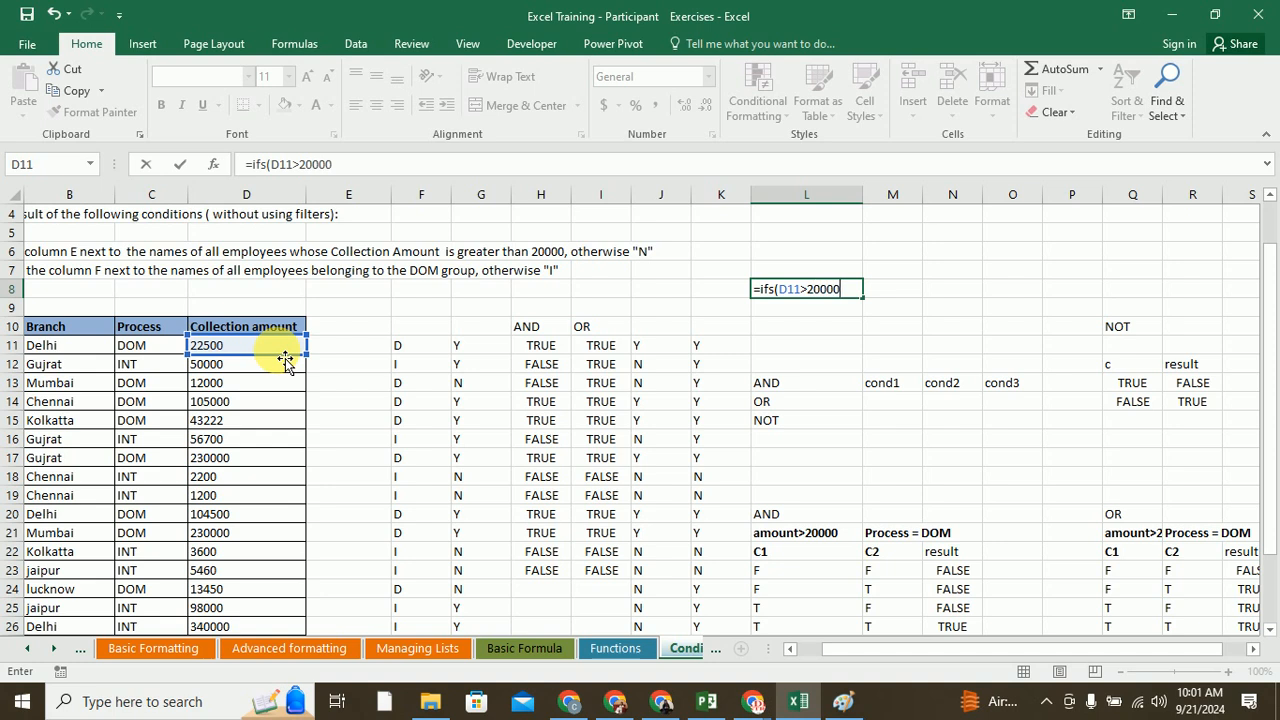
text(,)
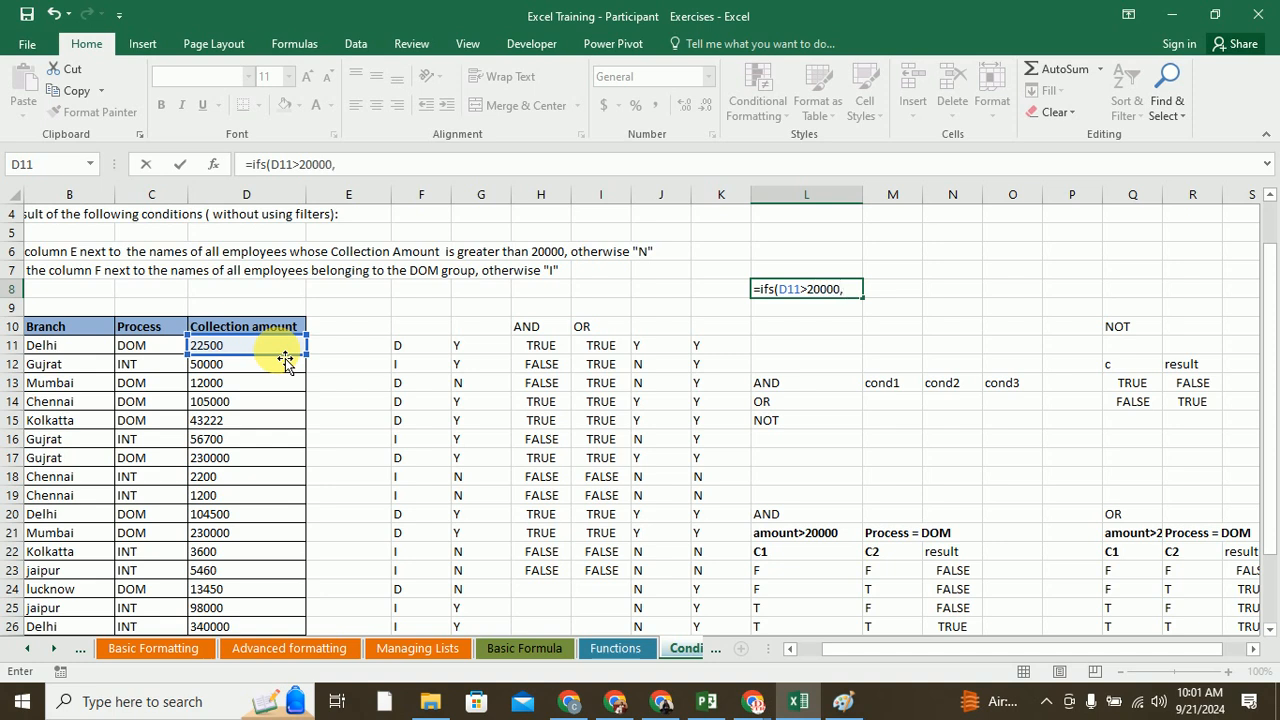
- Switch to Chrome and create a blank Google Sheets spreadsheet in a new browser tab
click(658, 703)
click(721, 20)
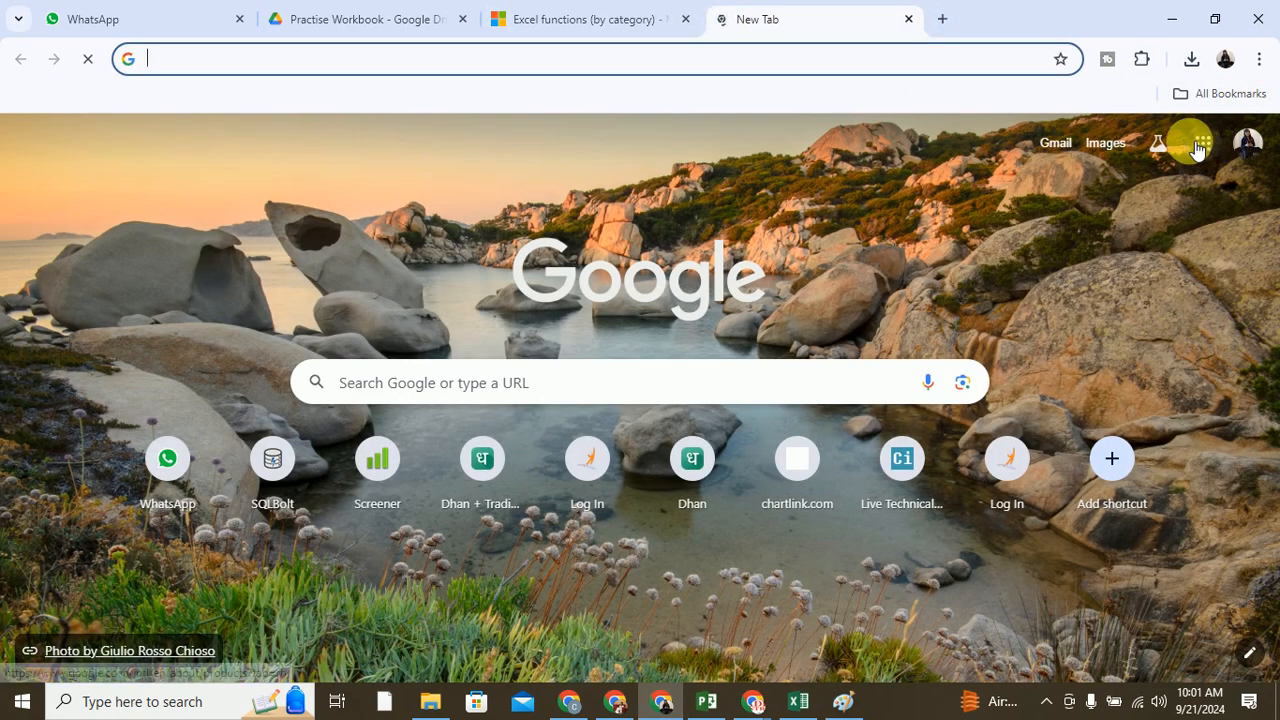
click(1202, 143)
scroll(1220, 397, down, 3)
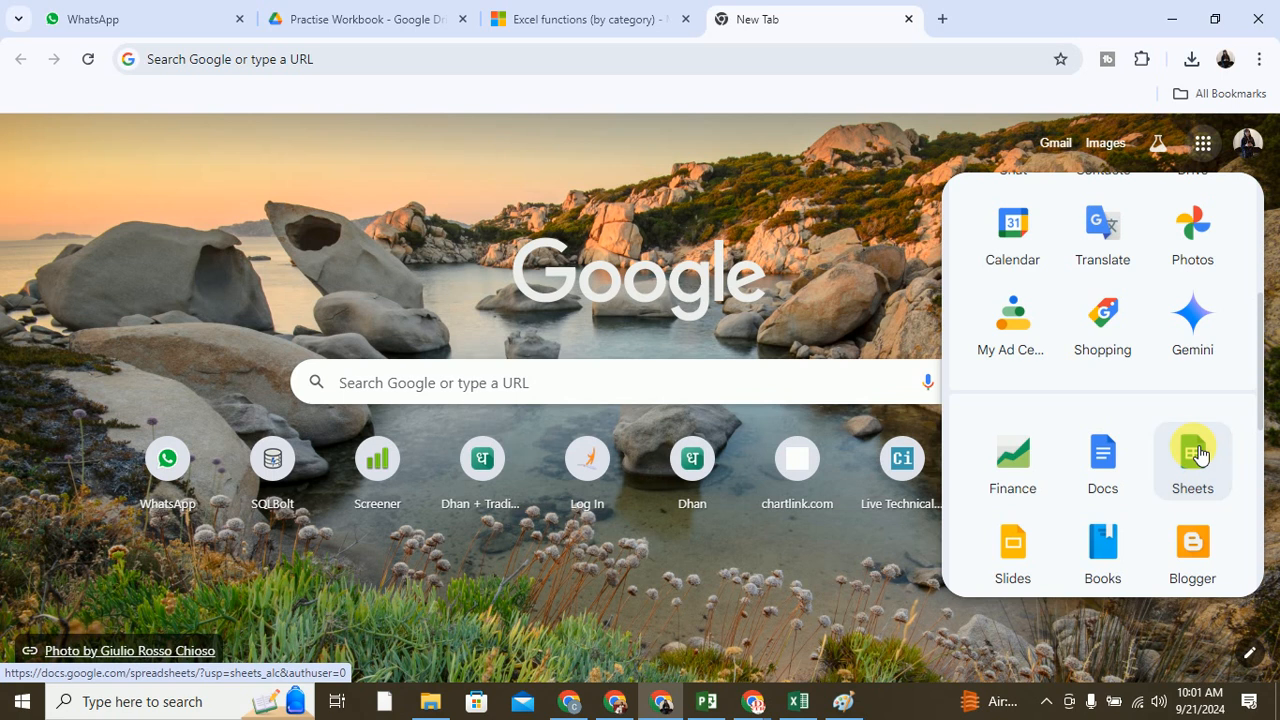
click(1199, 455)
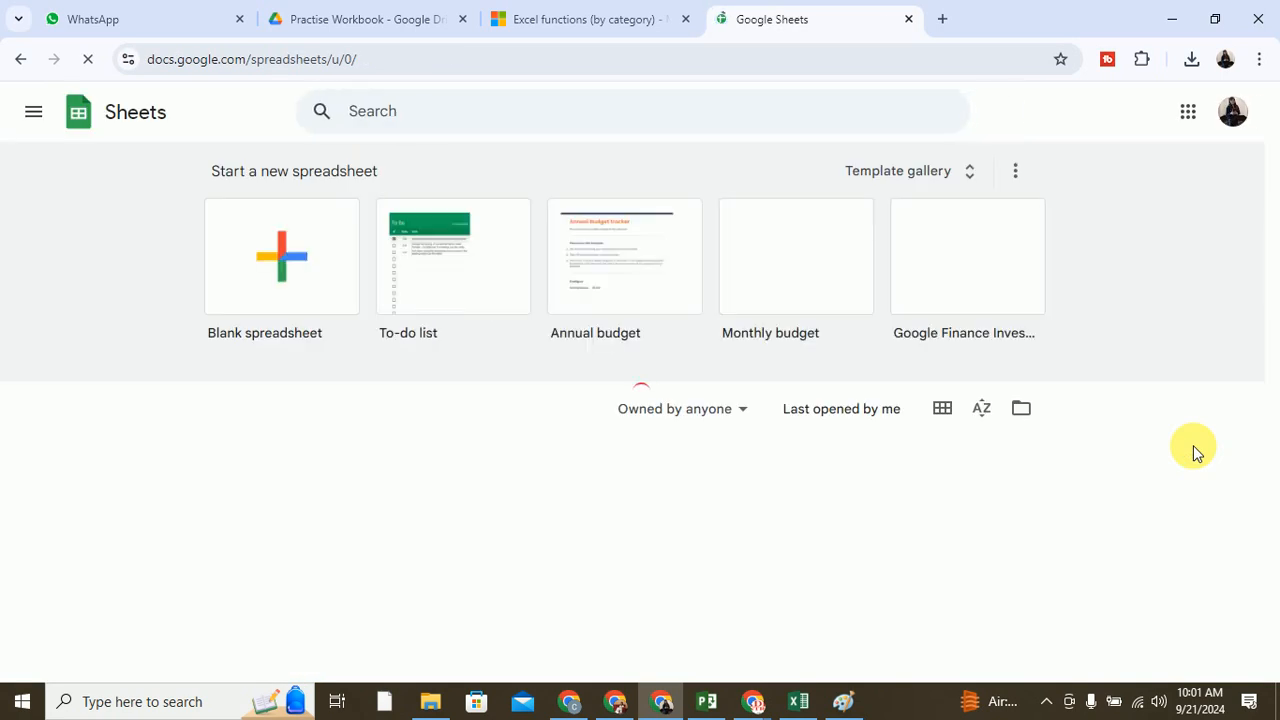
click(260, 265)
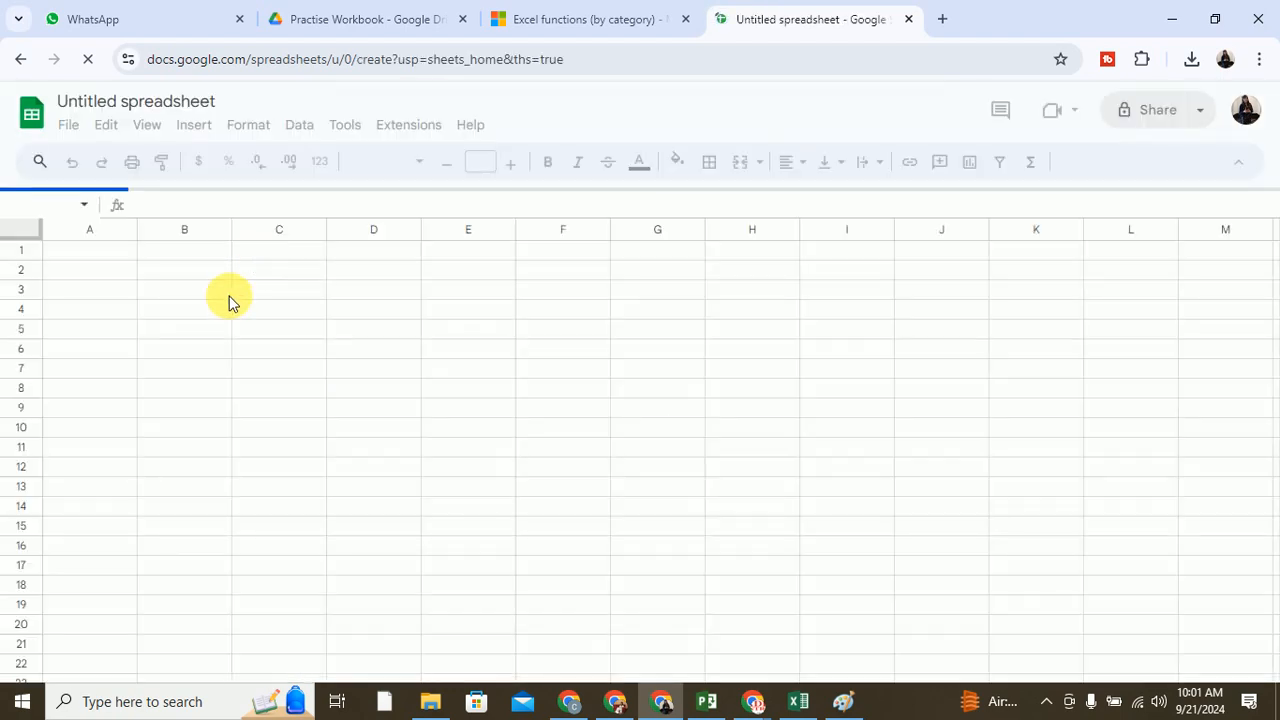
- Enter 12000 in A4 and start an IFS formula in B4
click(82, 314)
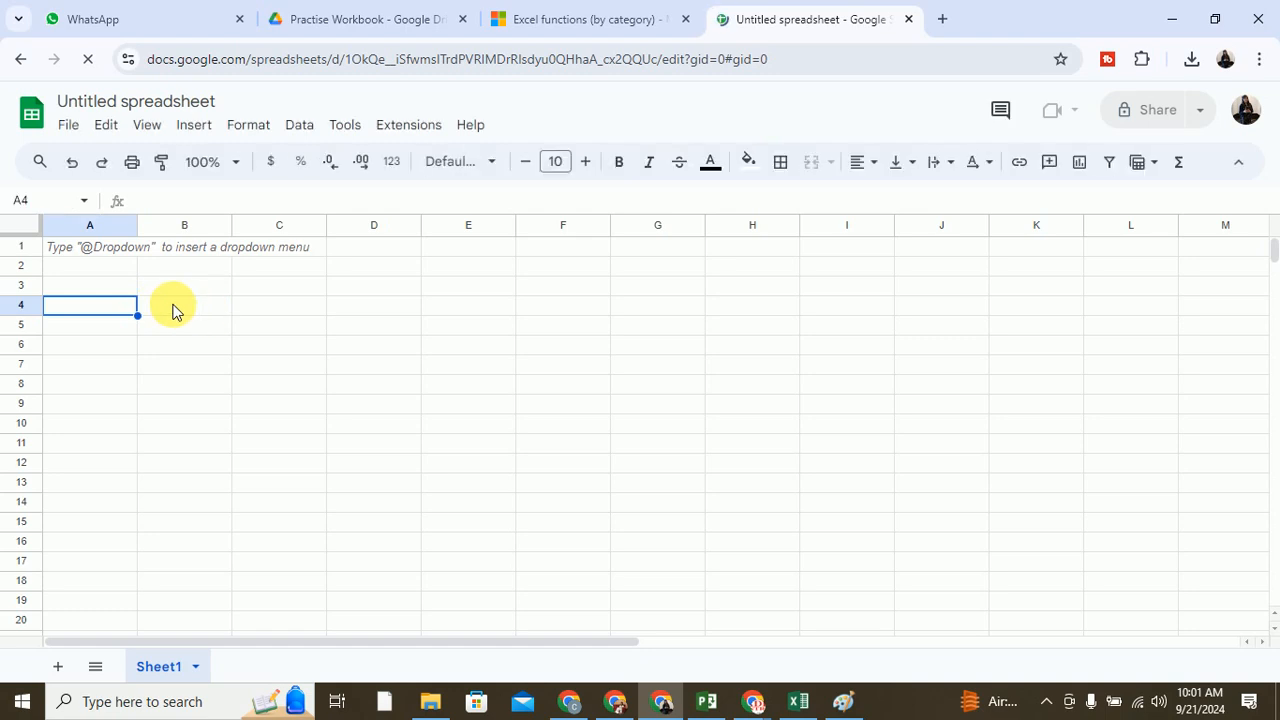
text(12000)
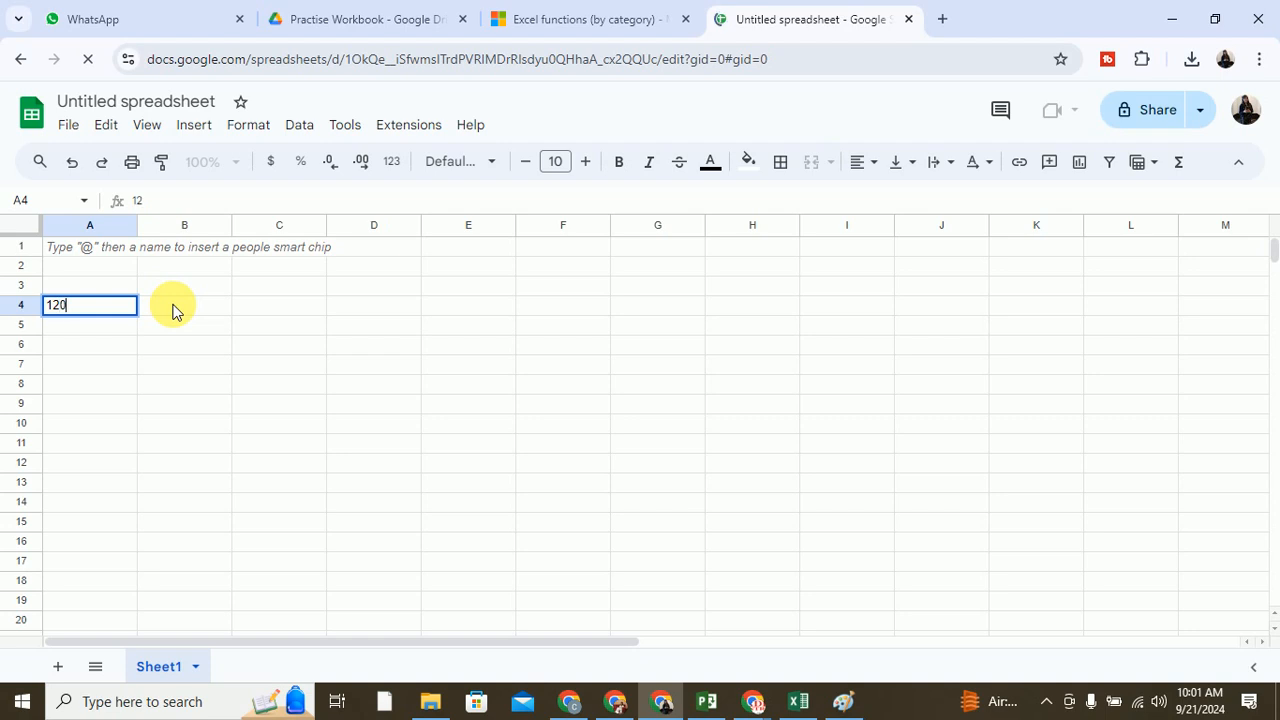
click(227, 302)
text(=)
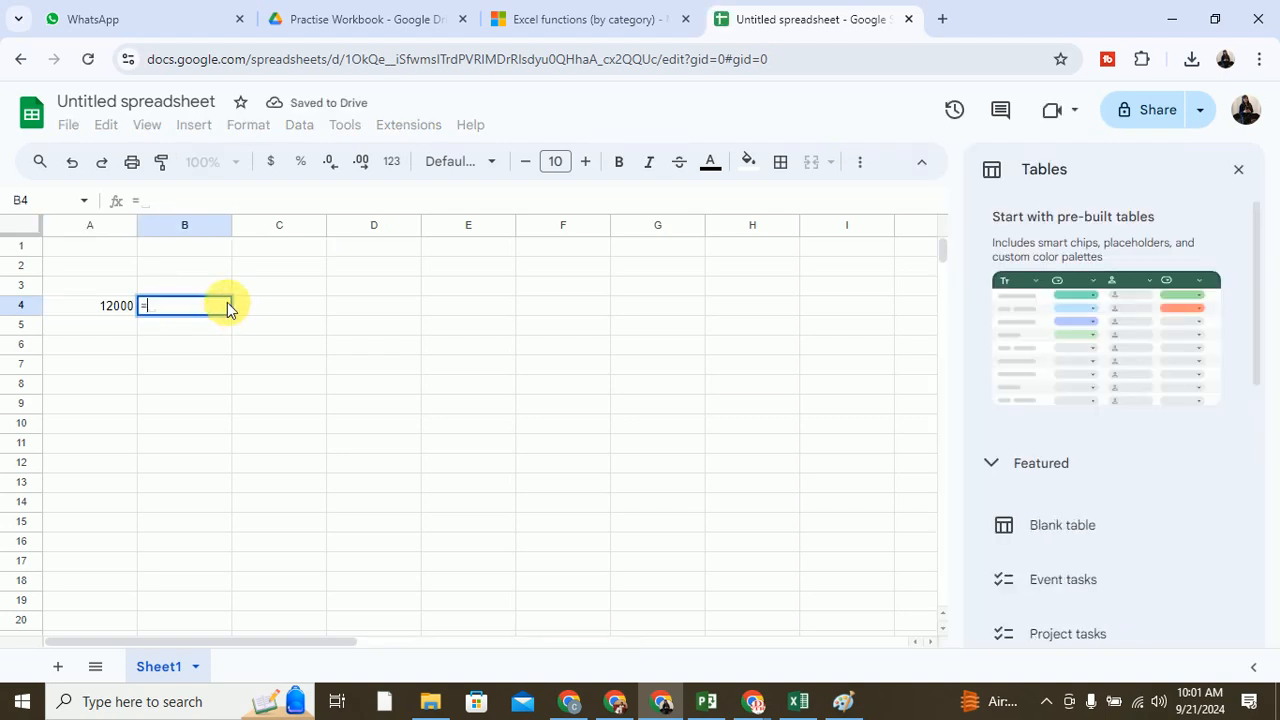
text(ifs()
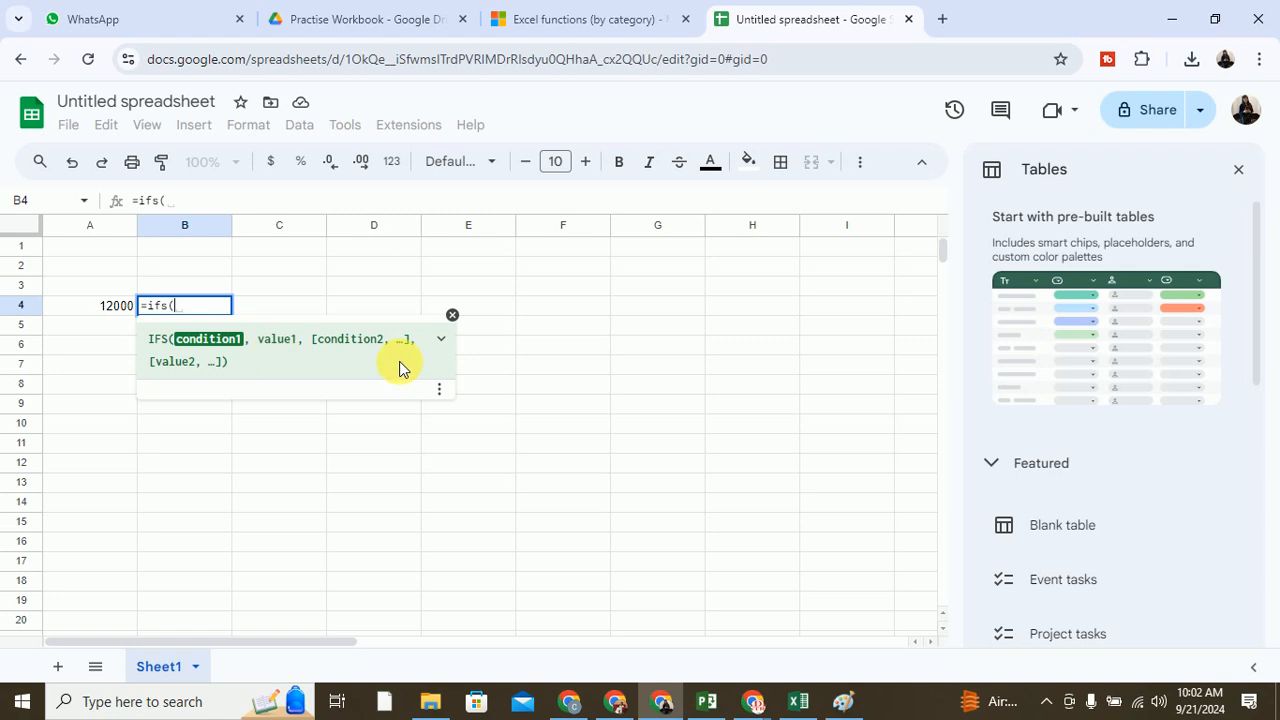
- Add the first IFS condition in B4, A4<5000, with the result "B"
click(80, 306)
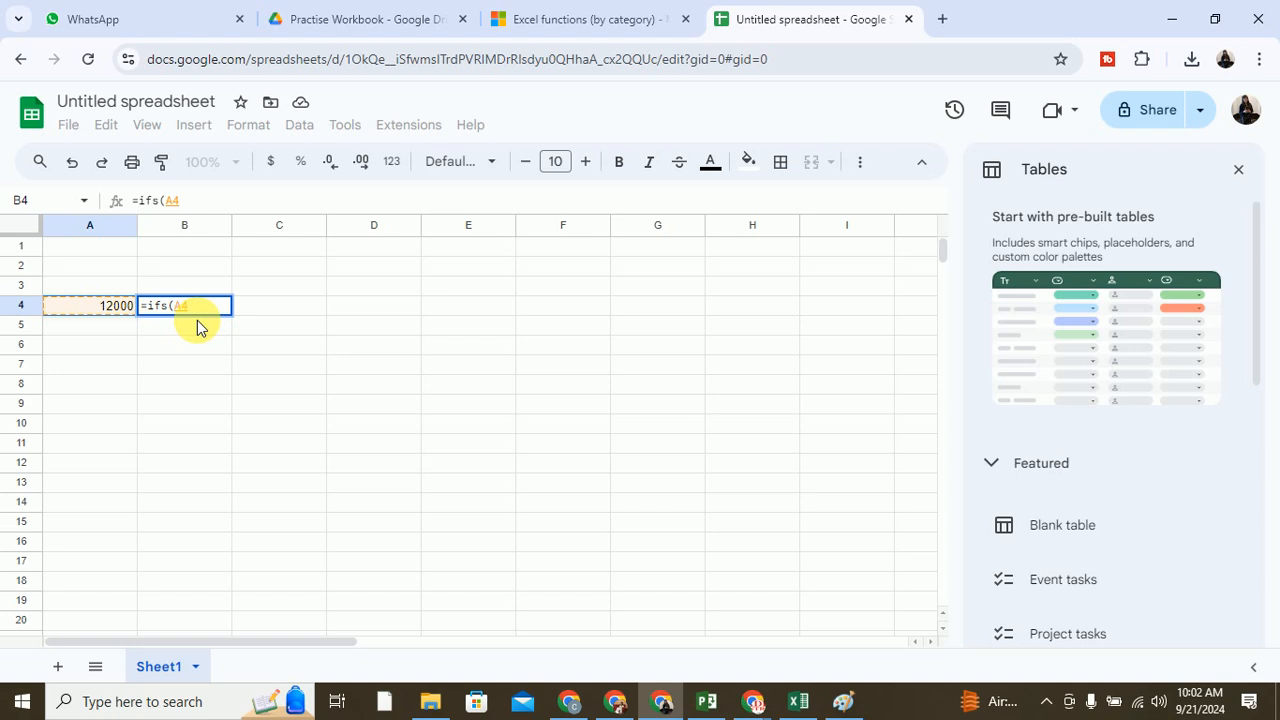
text(>)
key(BackSpace)
text(<)
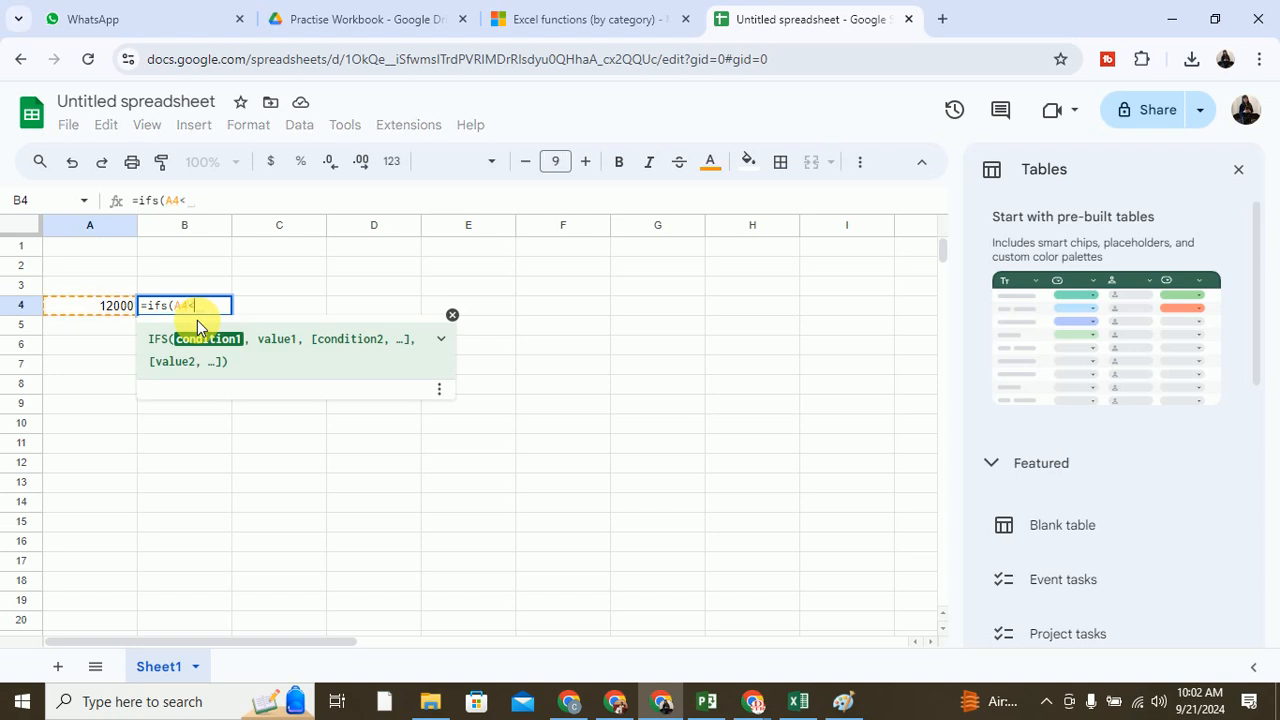
text(5000)
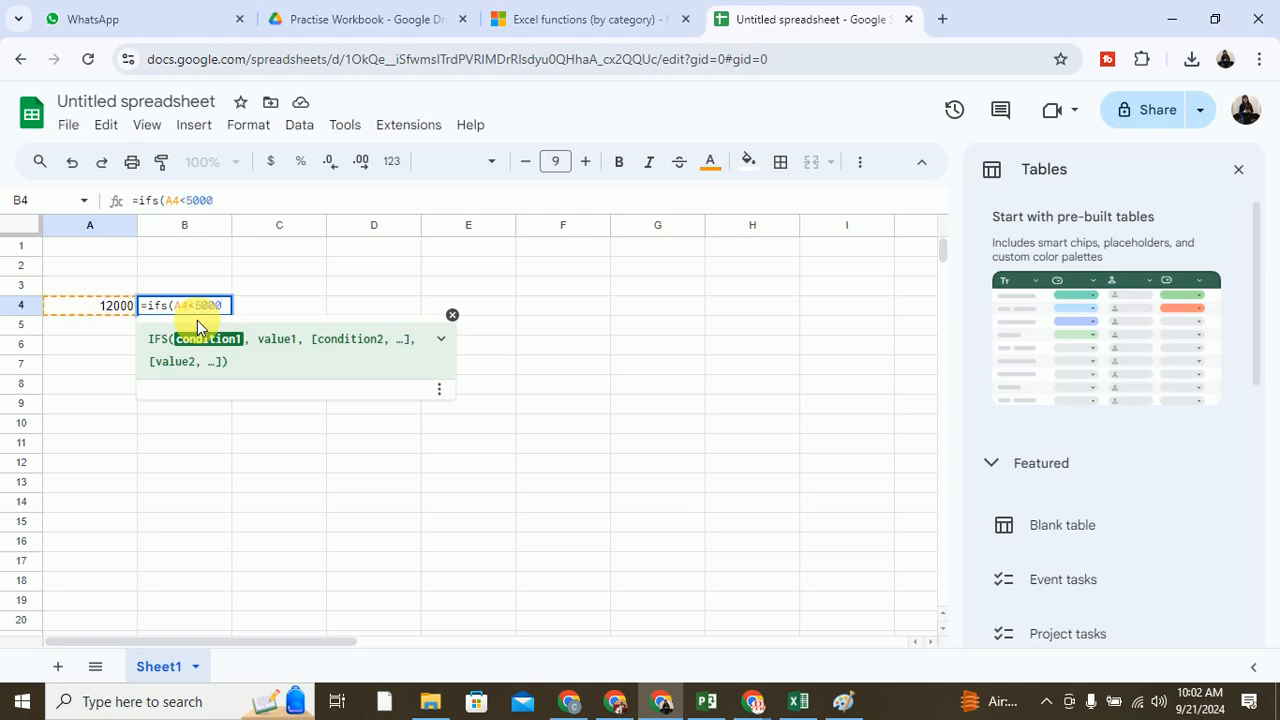
text(, )
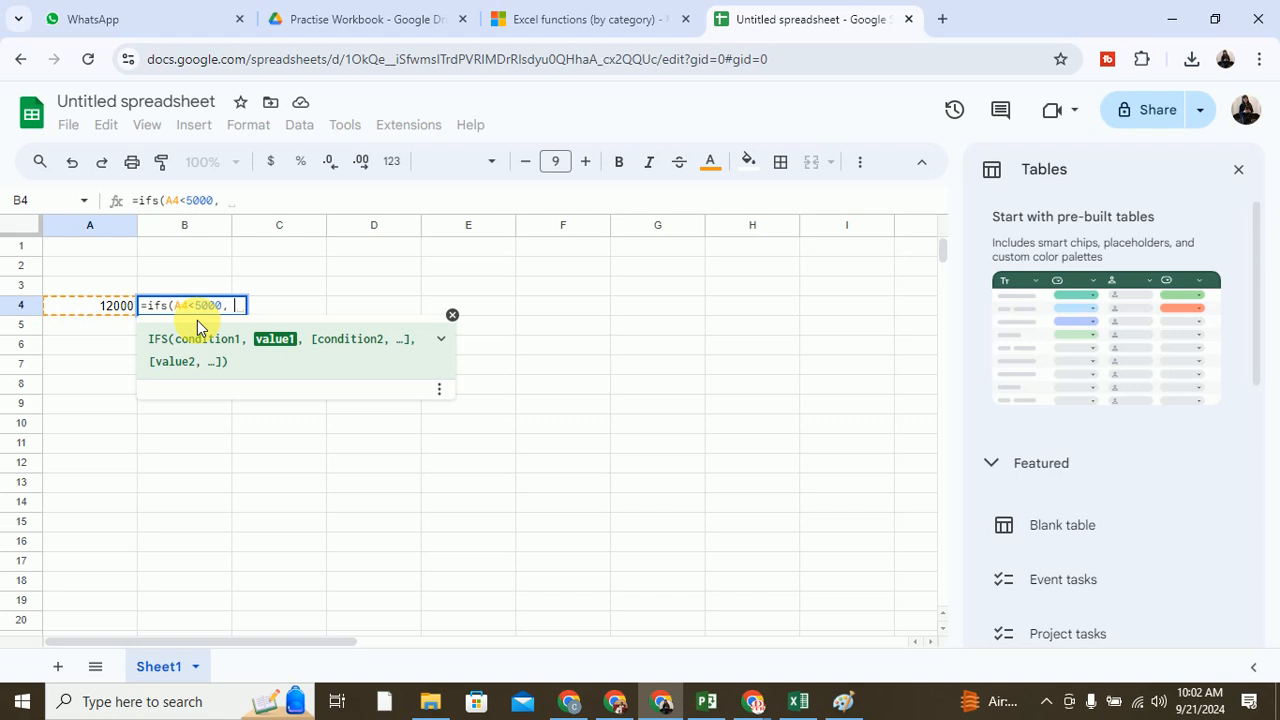
text(")
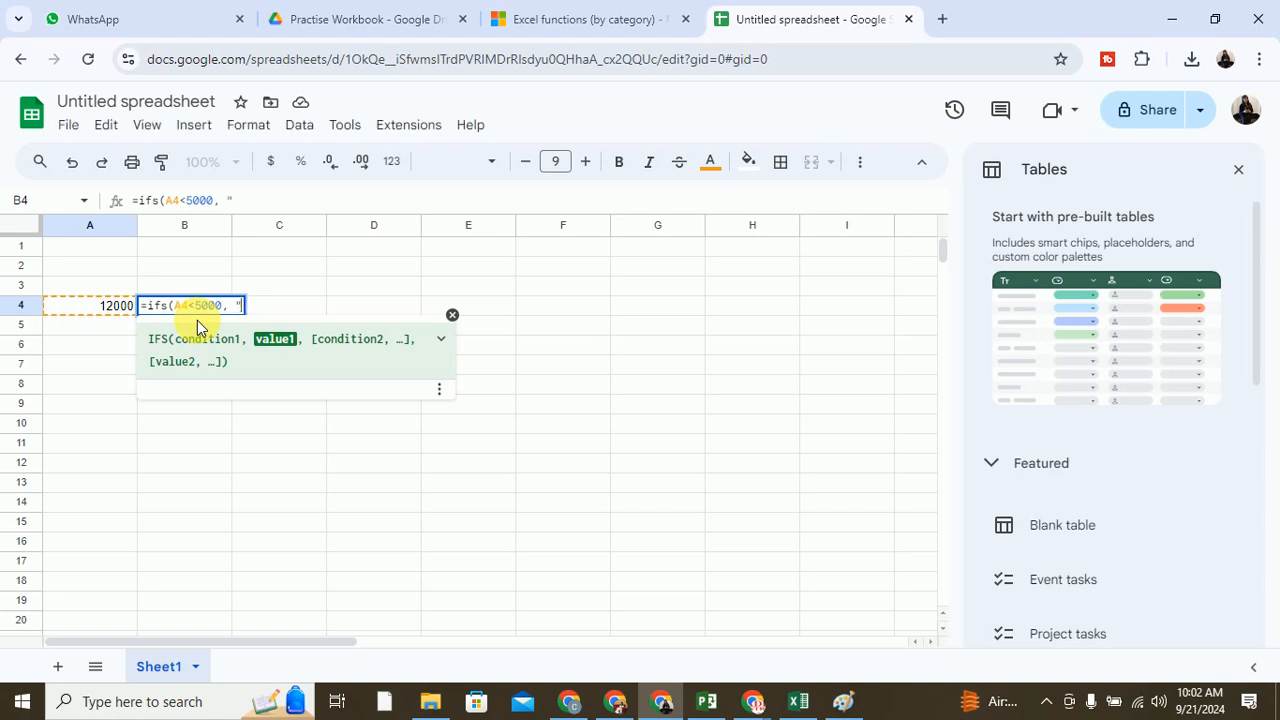
text(B",)
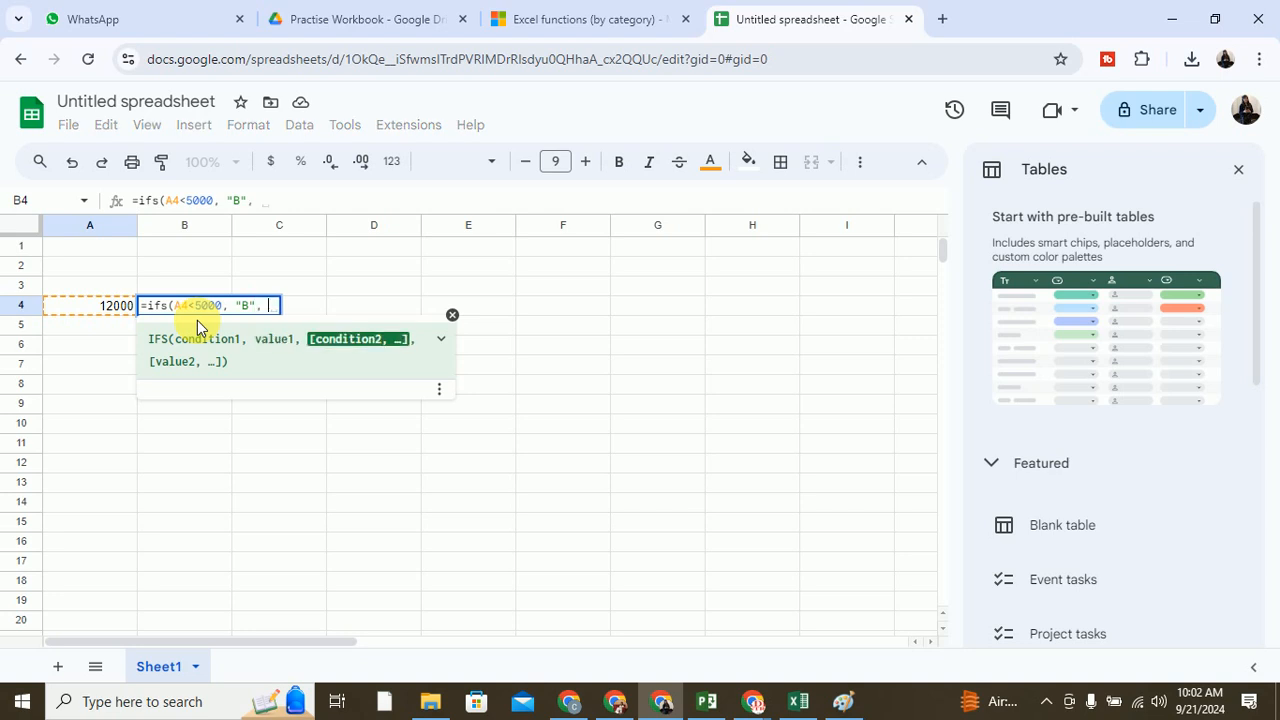
- Complete the IFS formula in B4 with the second condition A4>5000 and the result "A"
click(96, 316)
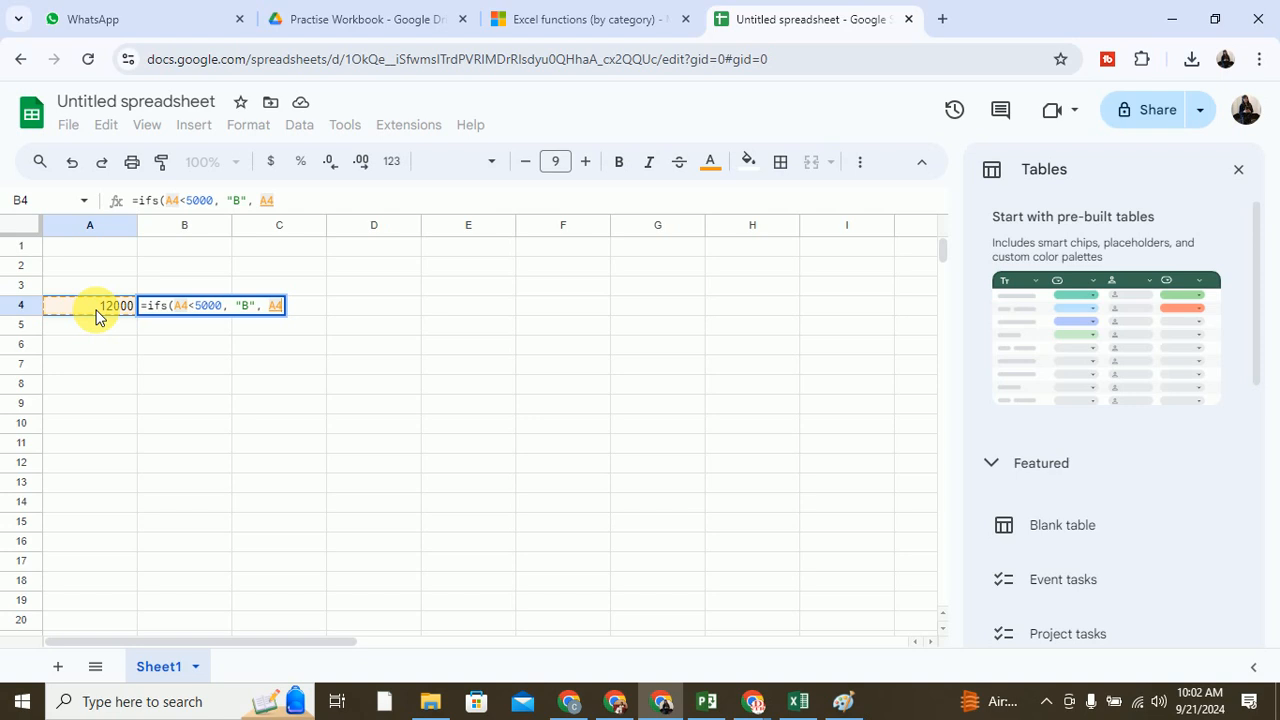
text(<)
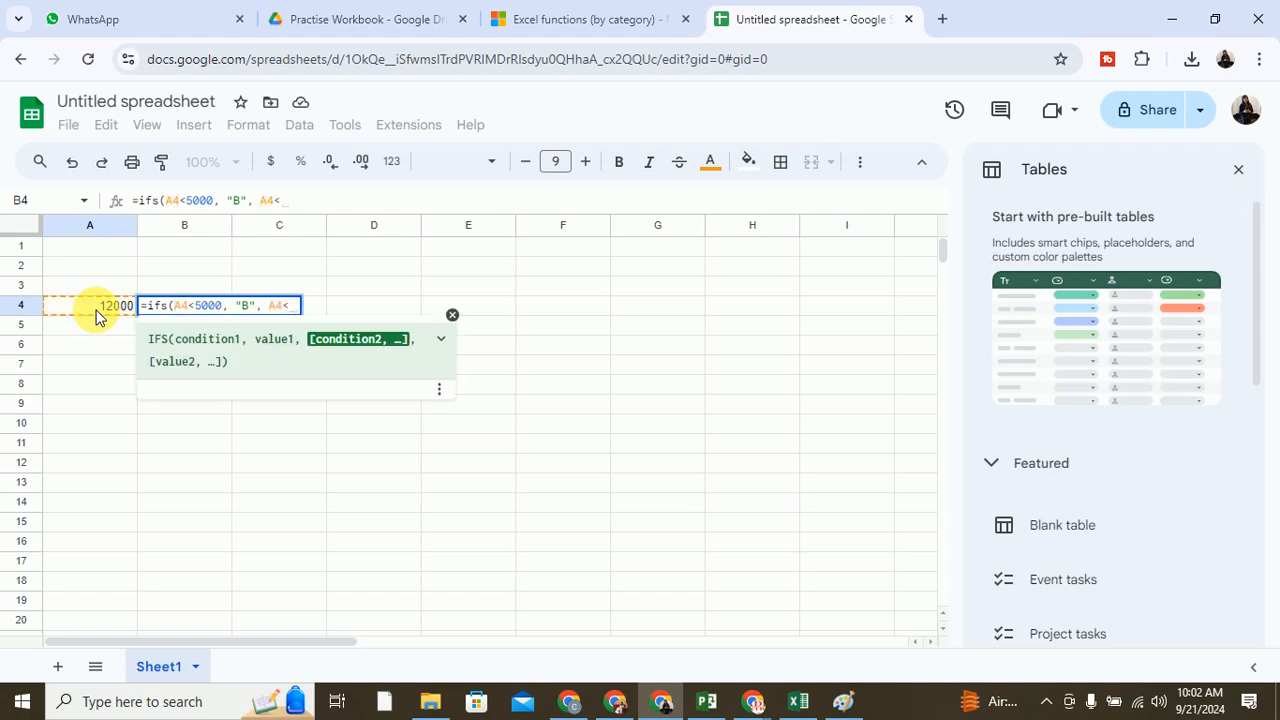
text(10,00)
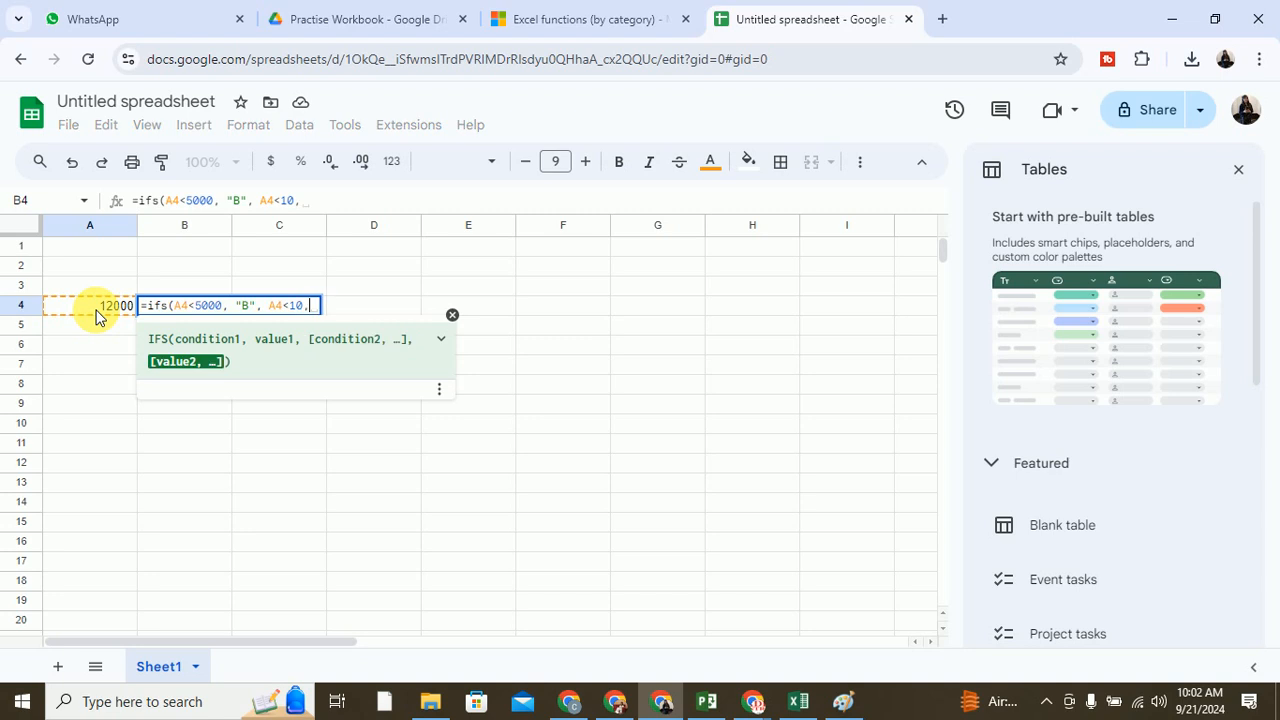
key(BackSpace)
key(BackSpace)
key(BackSpace)
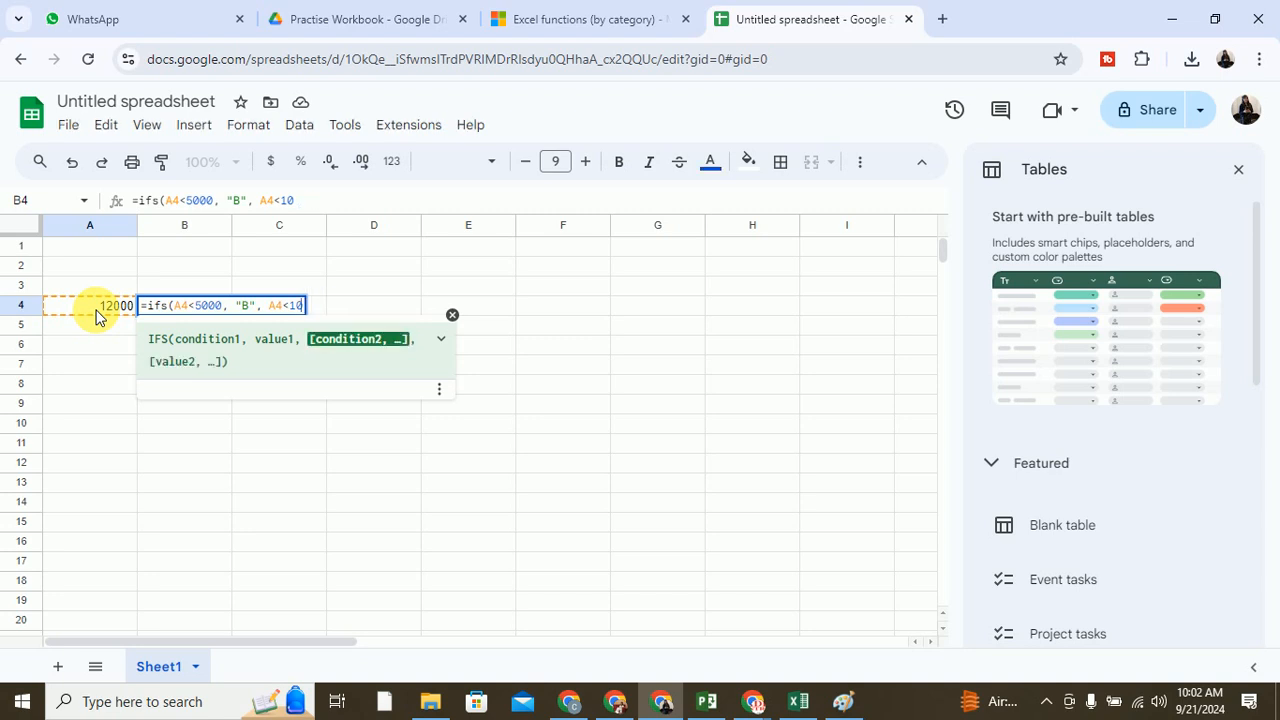
key(BackSpace)
key(BackSpace)
key(BackSpace)
text(>)
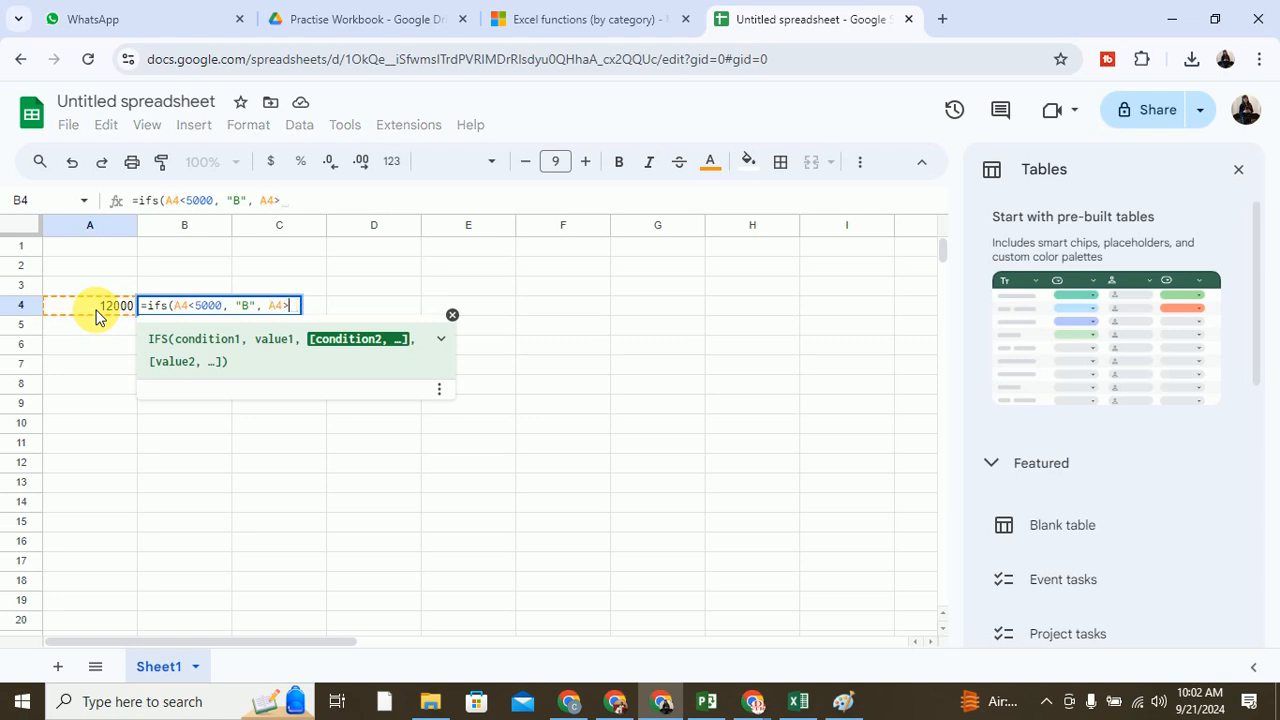
text(5000)
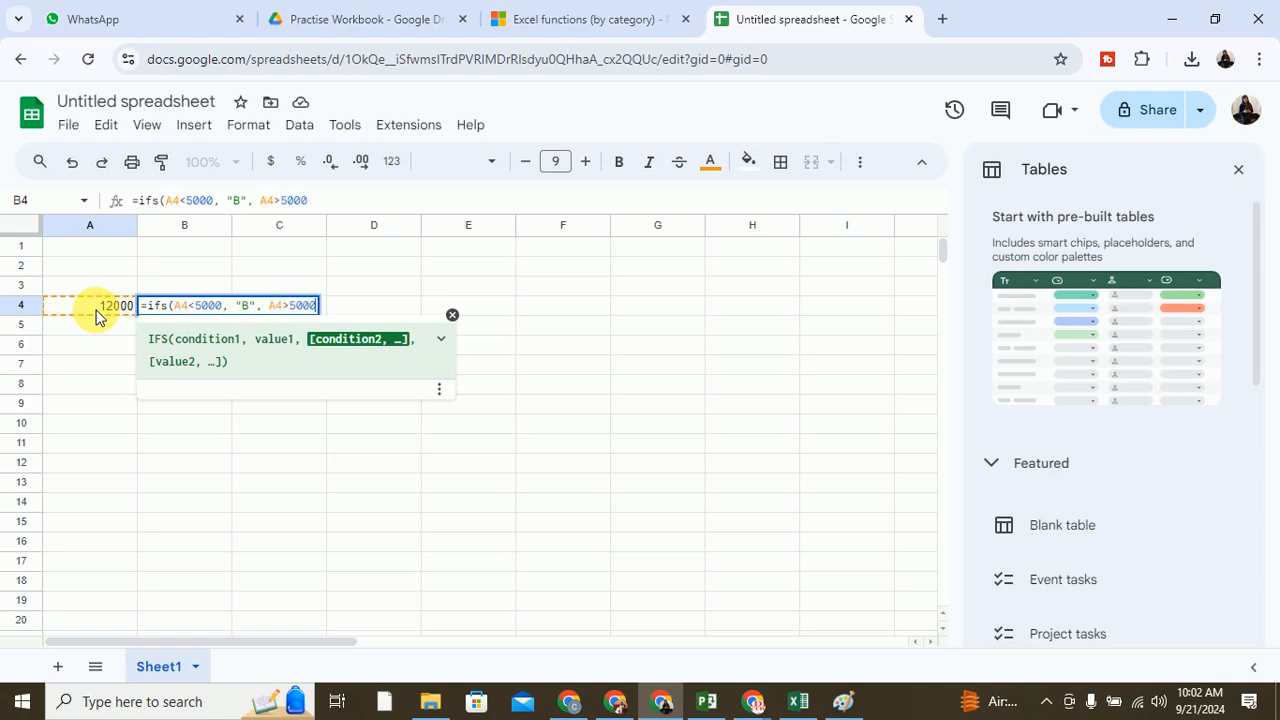
text( , ")
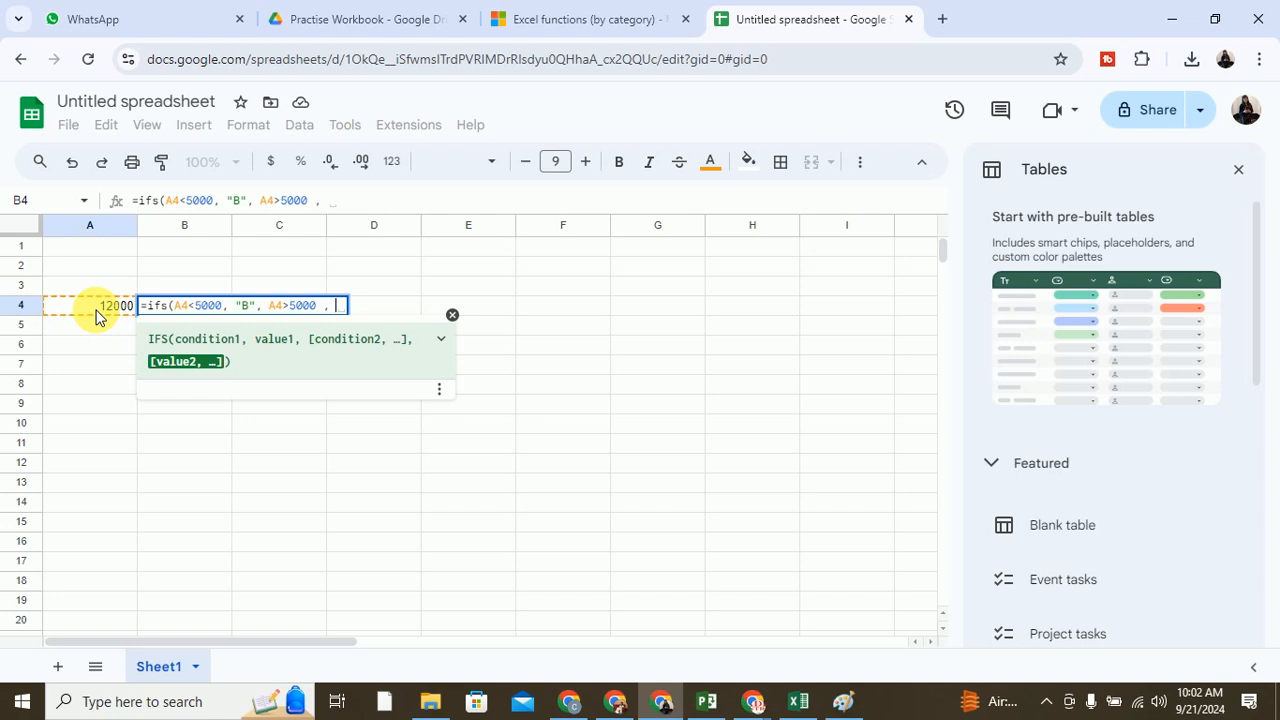
text(A"))
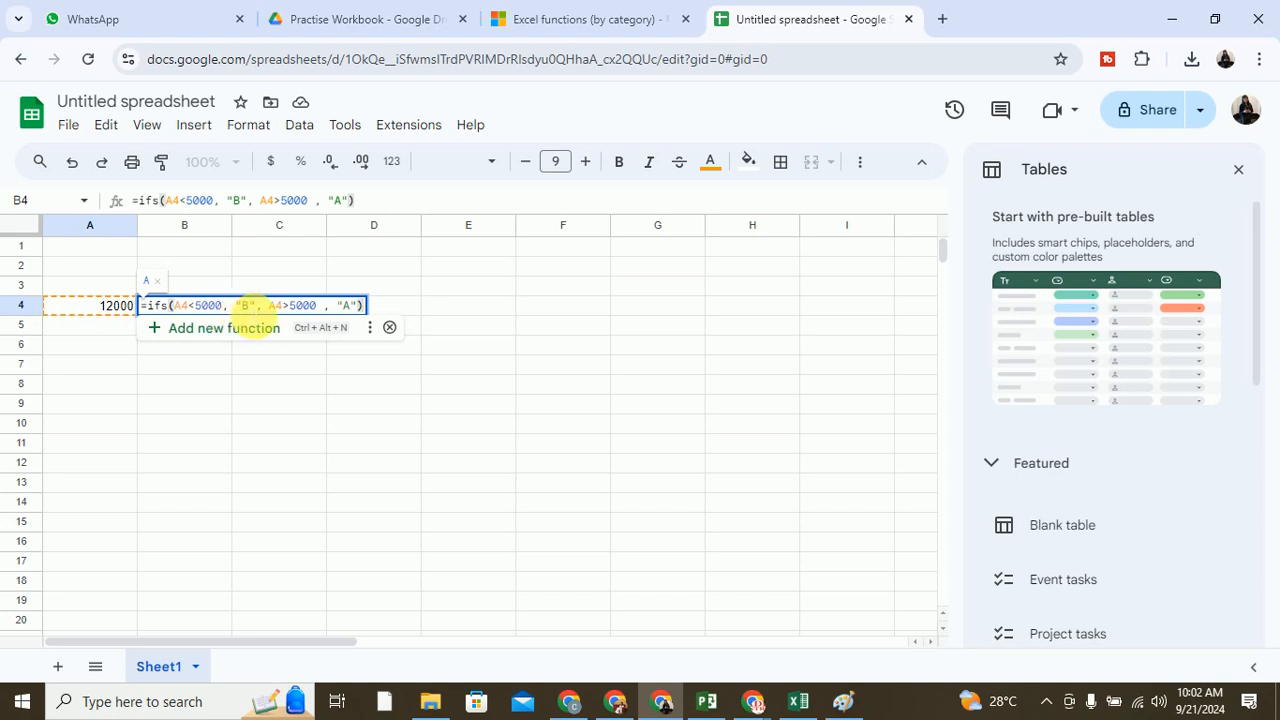
key(Return)
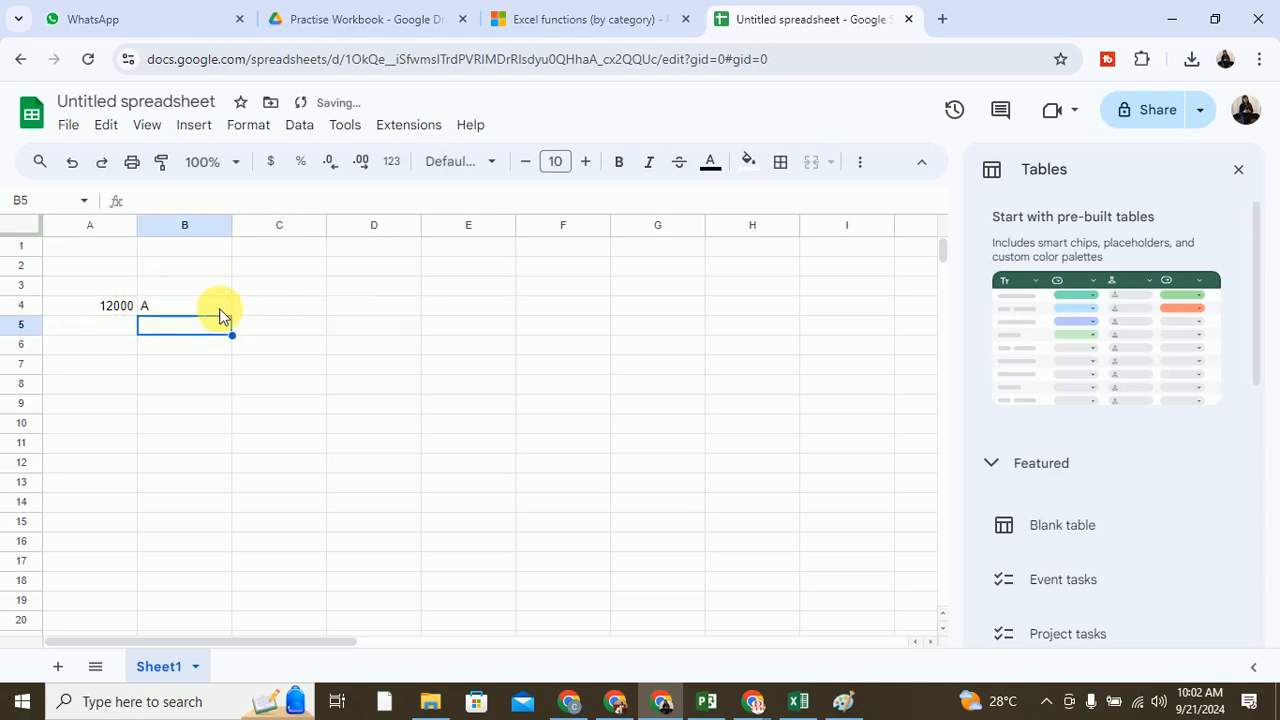
click(216, 310)
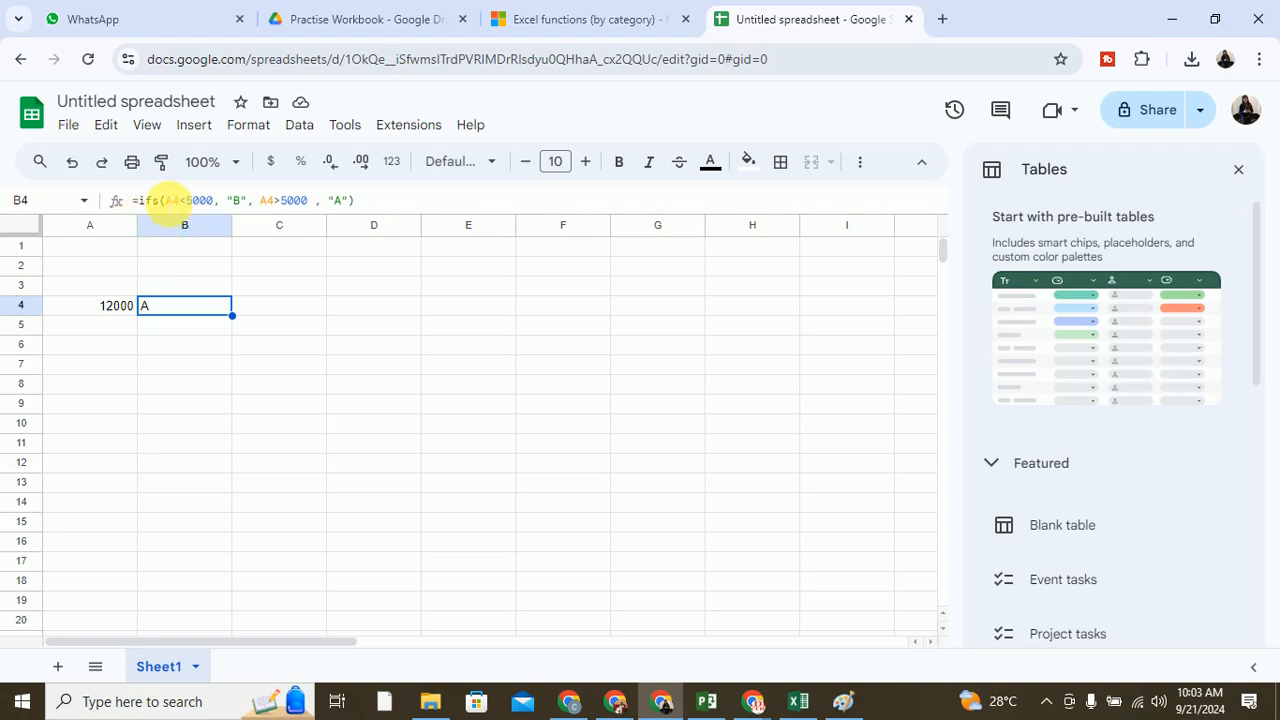
- Switch back to Excel and clear the unfinished IFS formula from L8
key(alt+Tab)
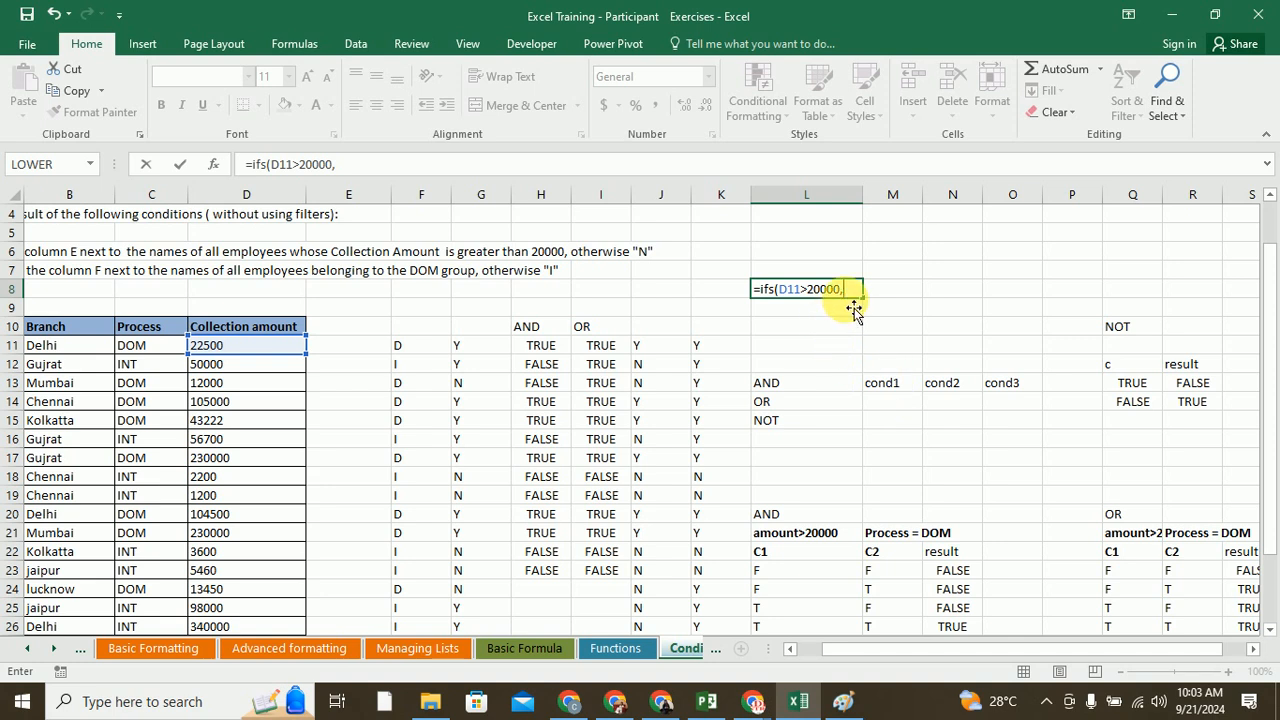
click(848, 326)
click(843, 290)
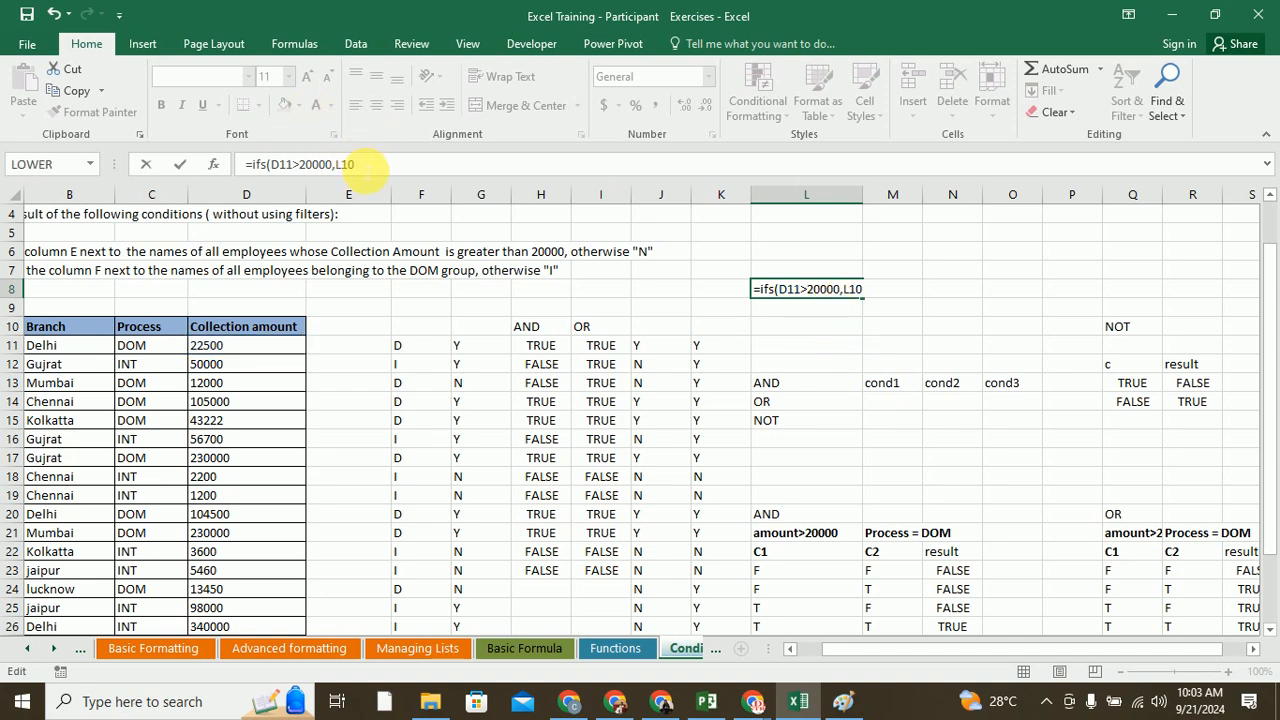
drag(362, 164, 268, 165)
key(BackSpace)
key(BackSpace)
key(BackSpace)
key(BackSpace)
key(BackSpace)
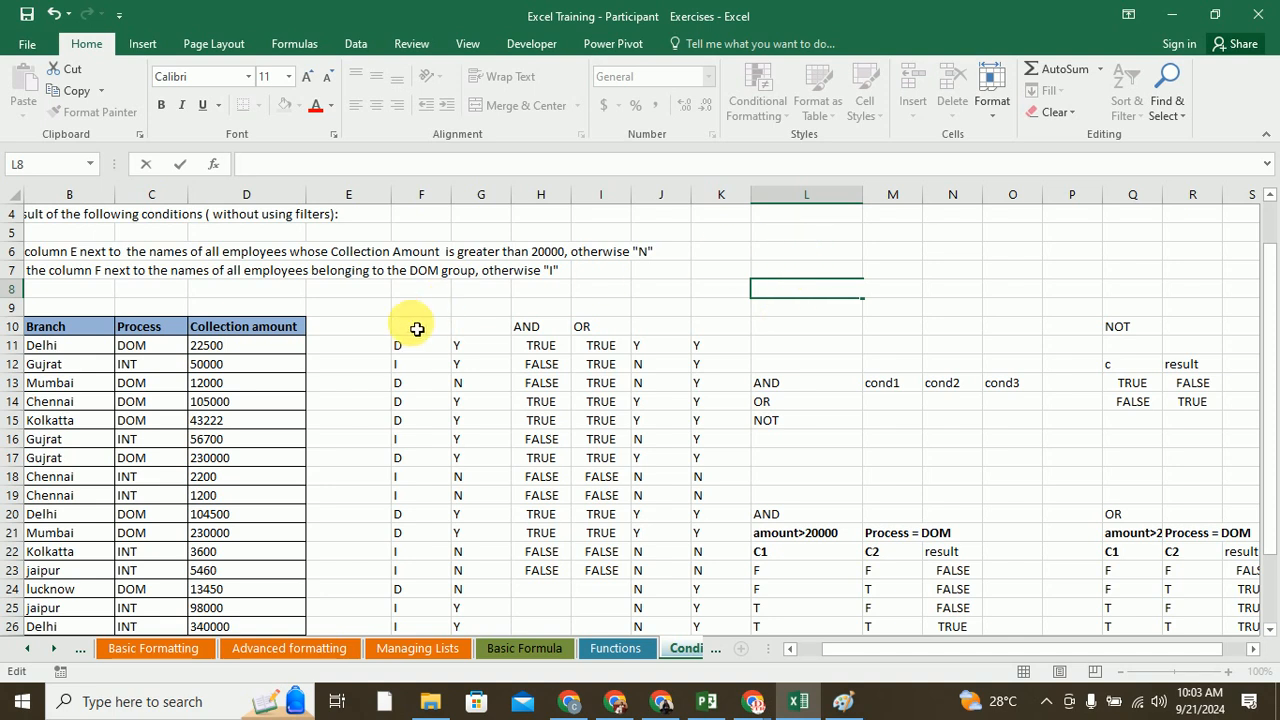
click(354, 366)
- Calculate the average of the collection amounts D11:D30 in D32 with the AVERAGE function
scroll(243, 345, down, 2)
scroll(245, 346, up, 1)
scroll(245, 346, down, 1)
click(230, 632)
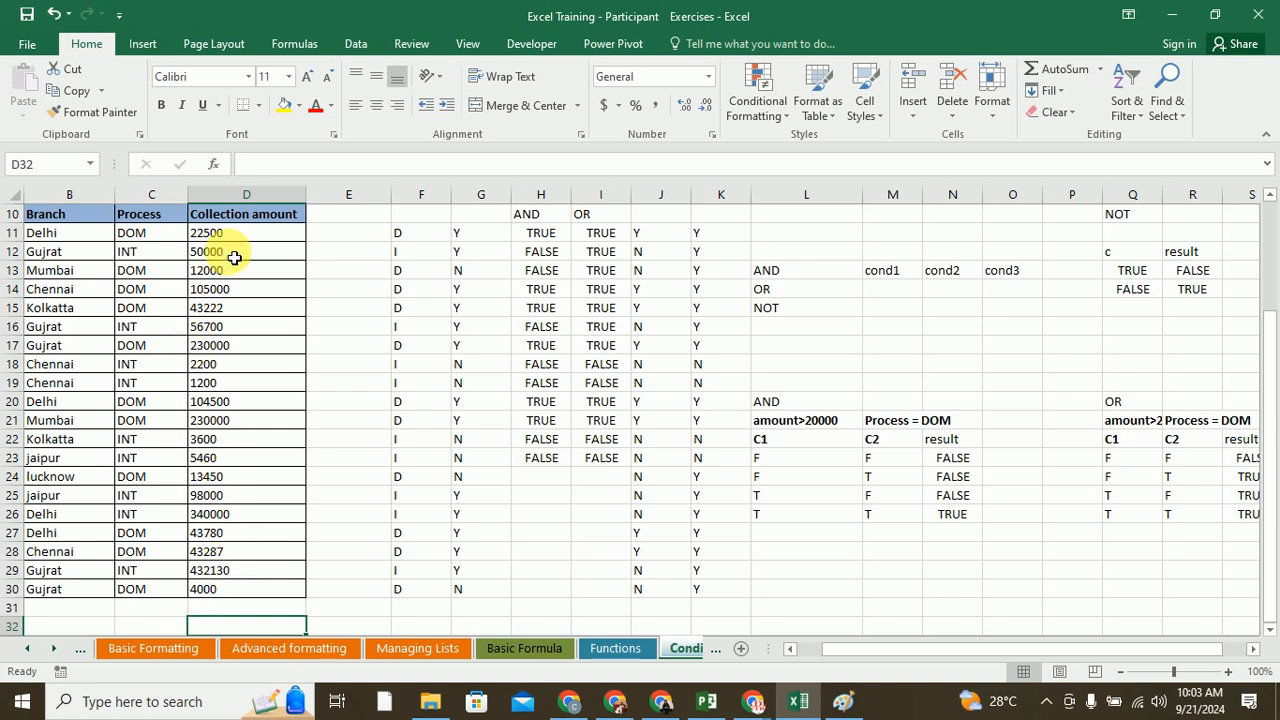
text(=ave)
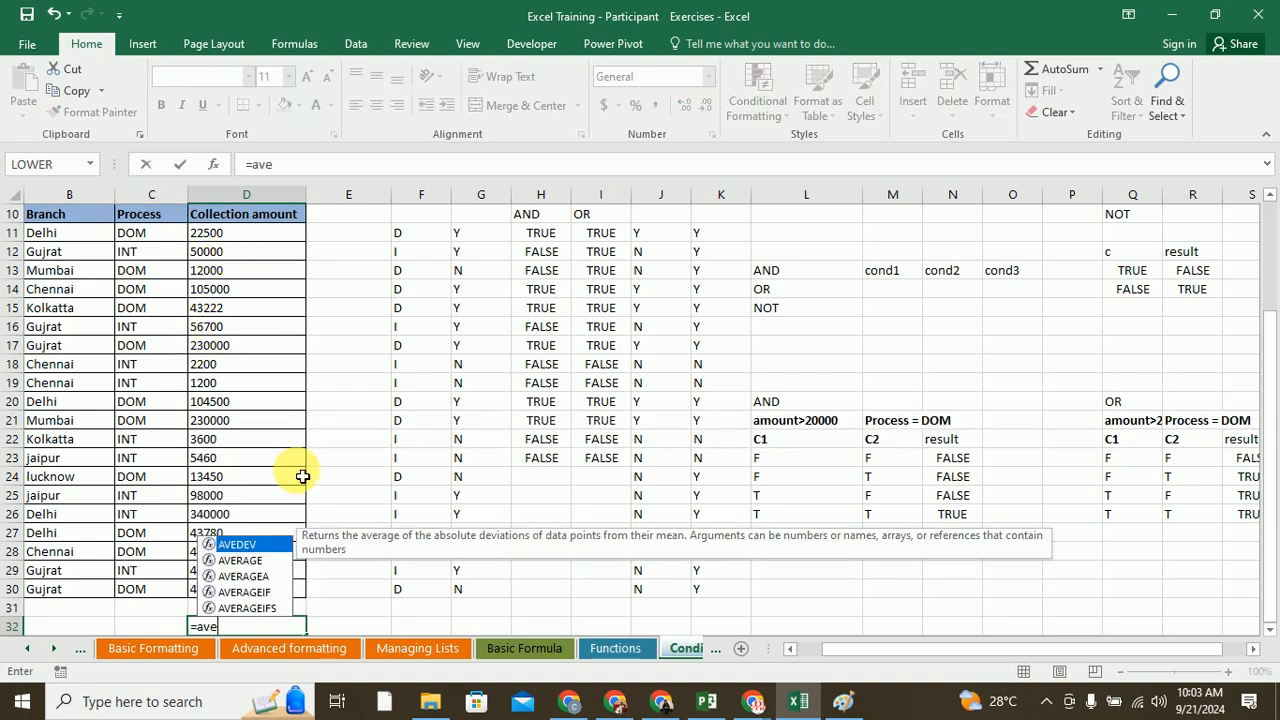
key(Down)
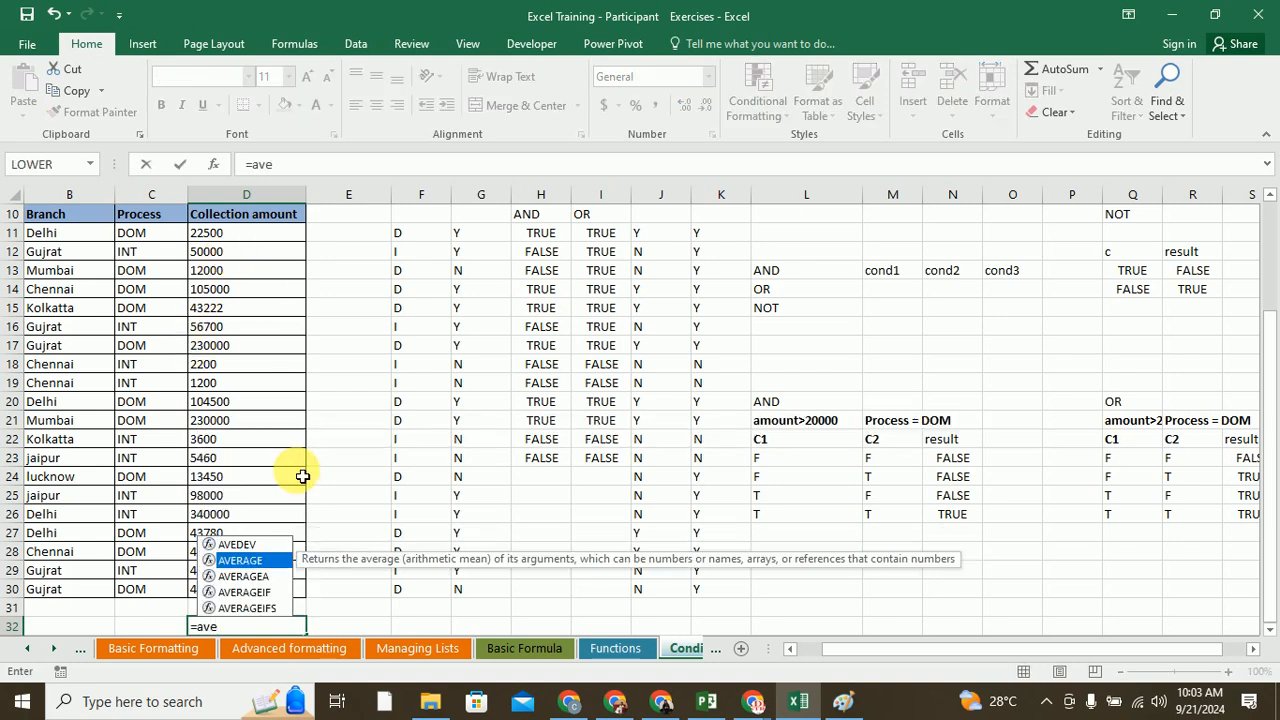
key(Return)
double_click(286, 608)
text(rage()
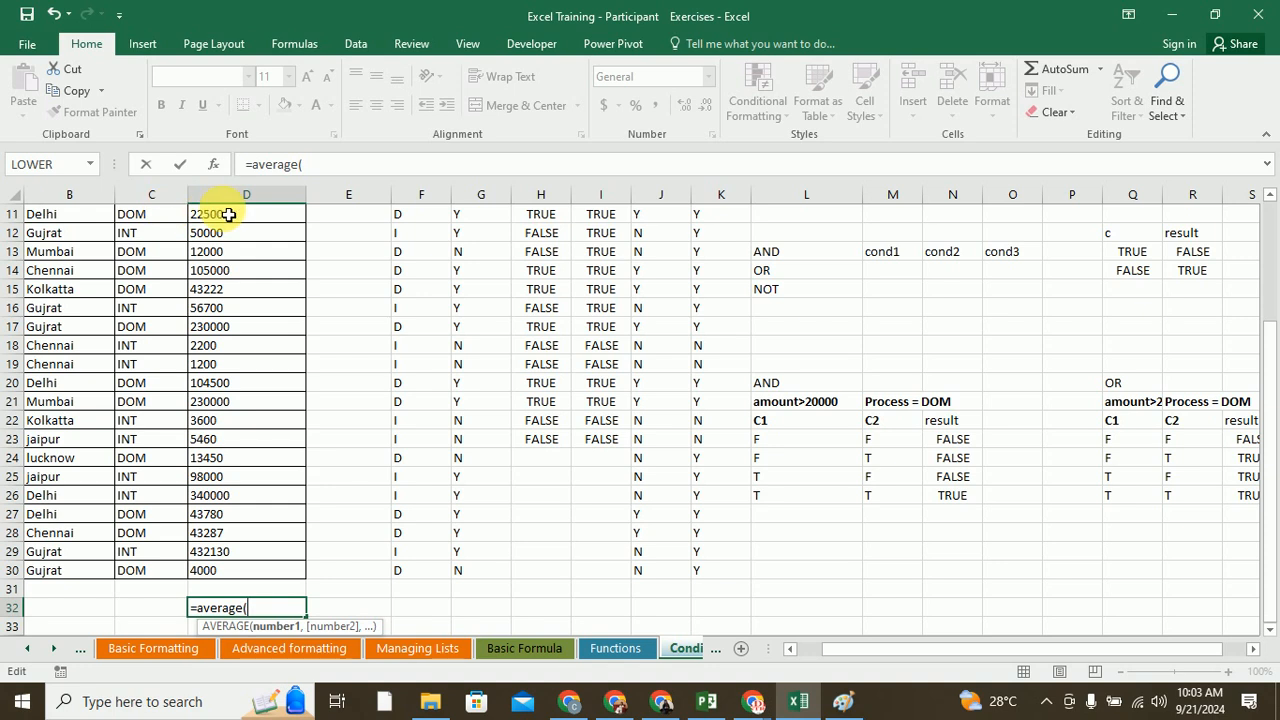
drag(225, 214, 258, 568)
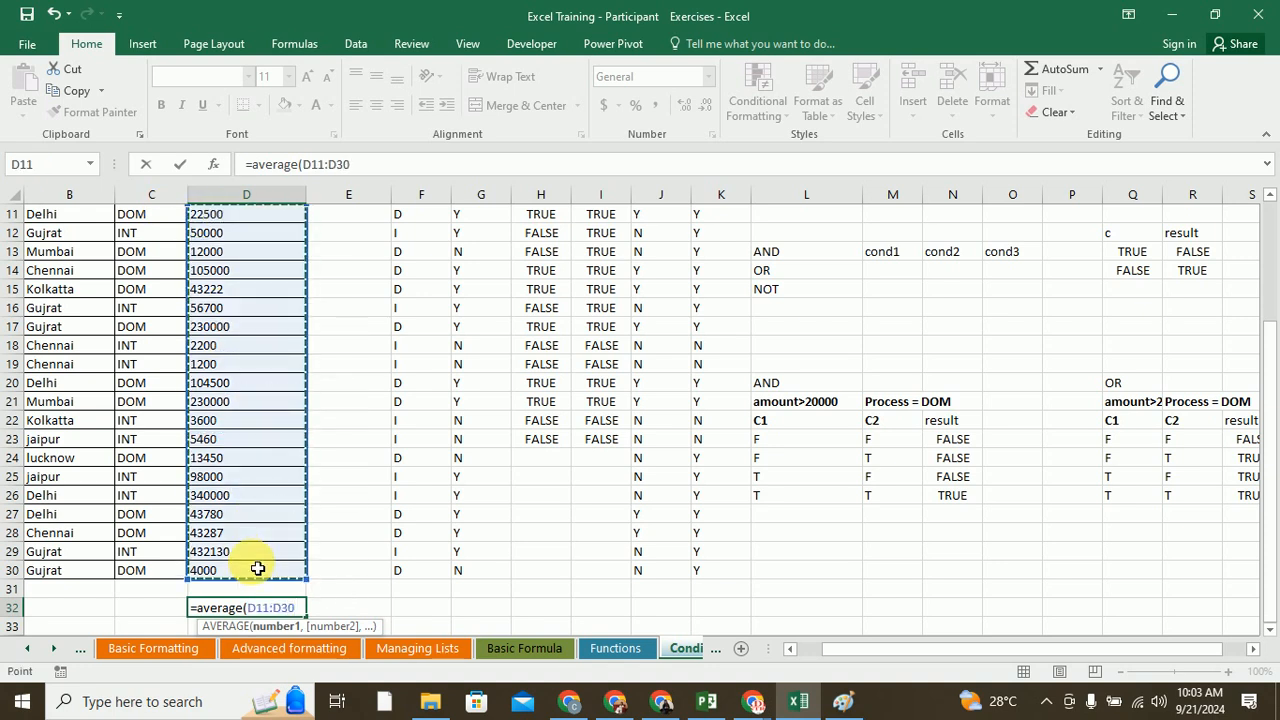
key(Return)
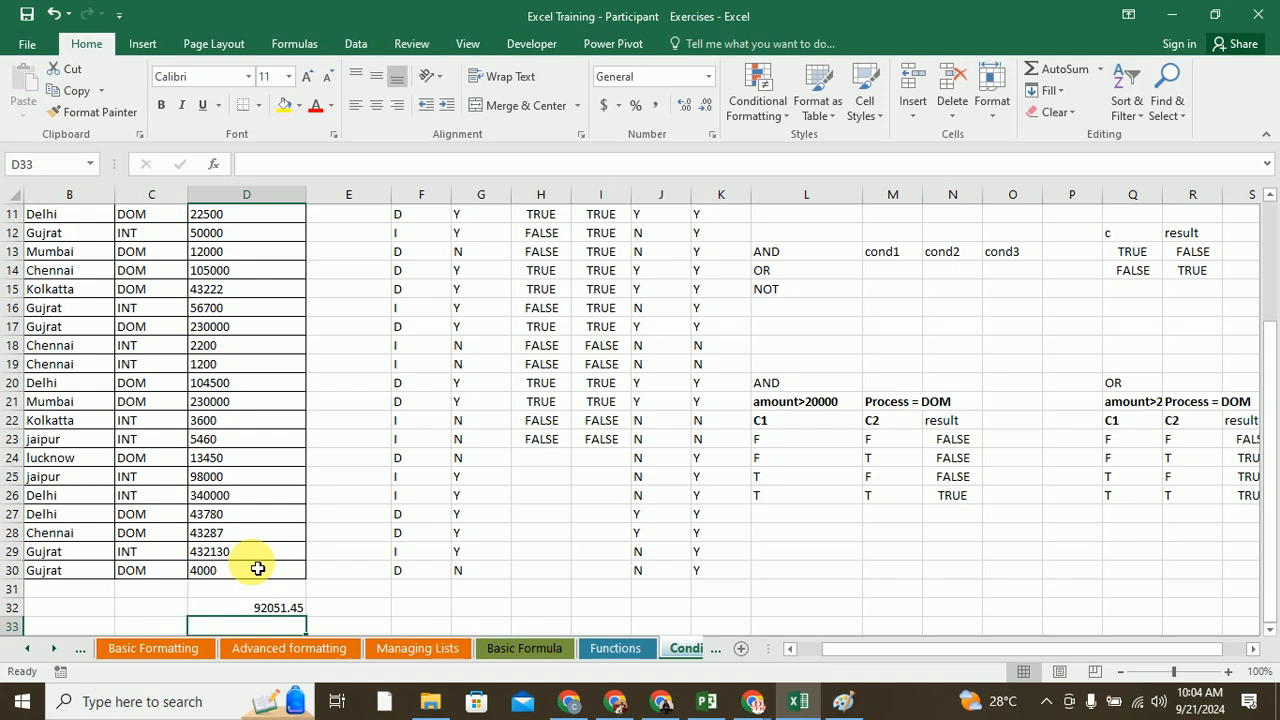
- Start an AVERAGEIF formula in D33 with the collection amounts D11:D30 as its range
scroll(257, 568, down, 1)
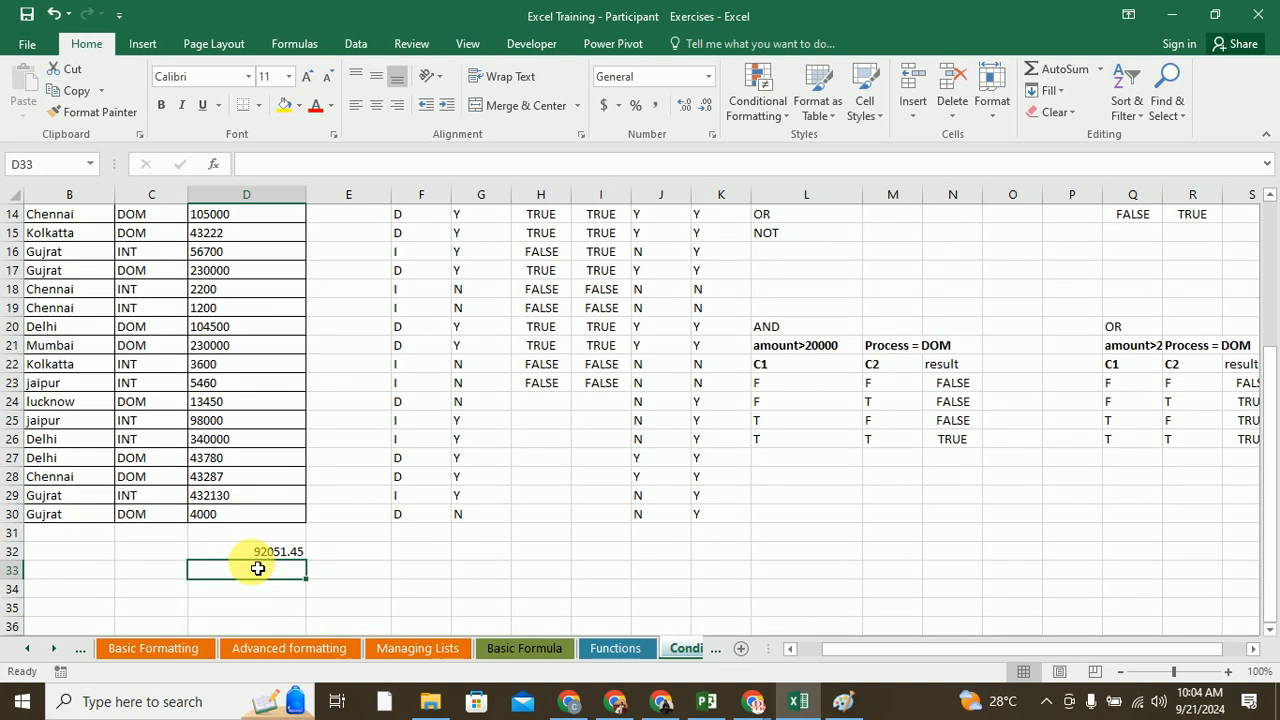
text(=)
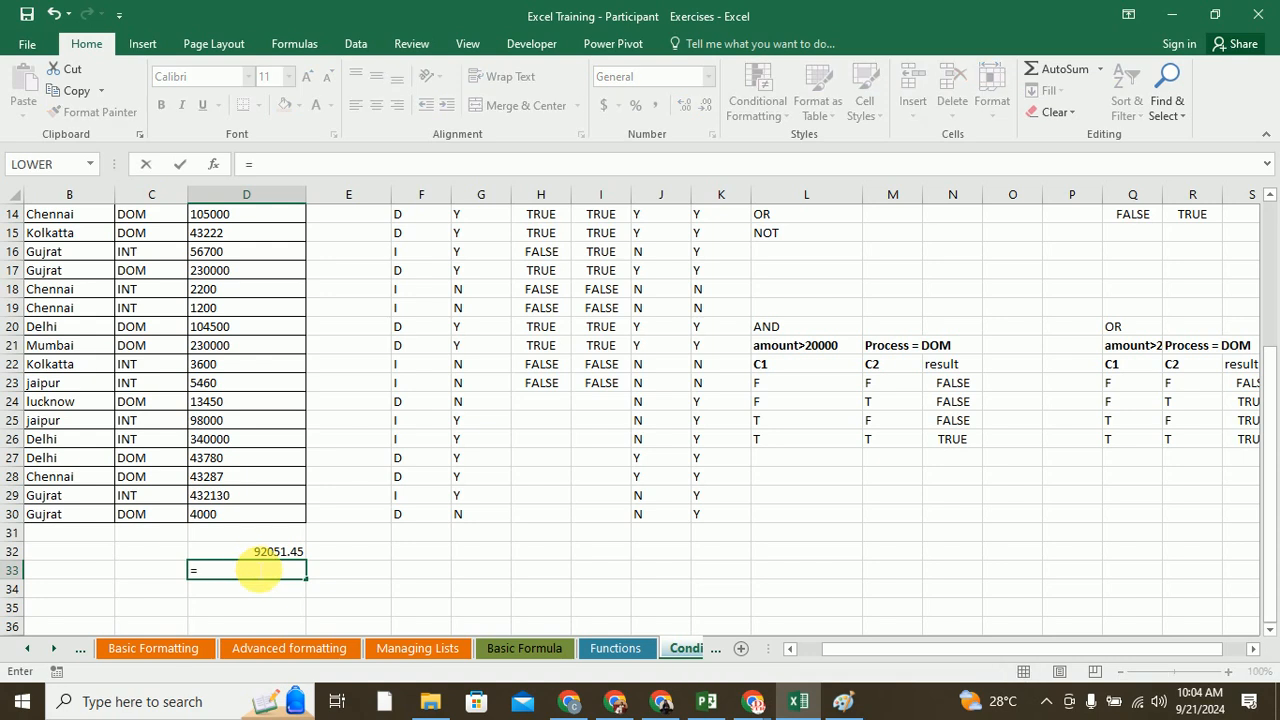
text(averag)
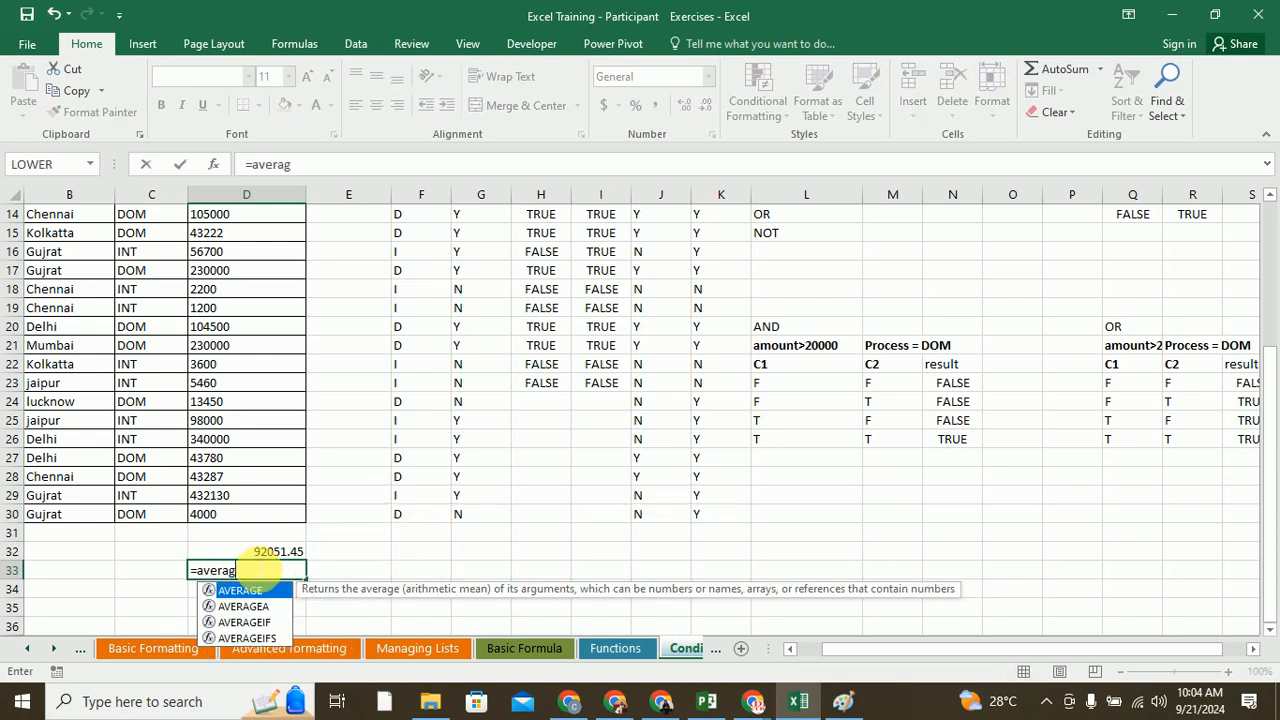
text(eif()
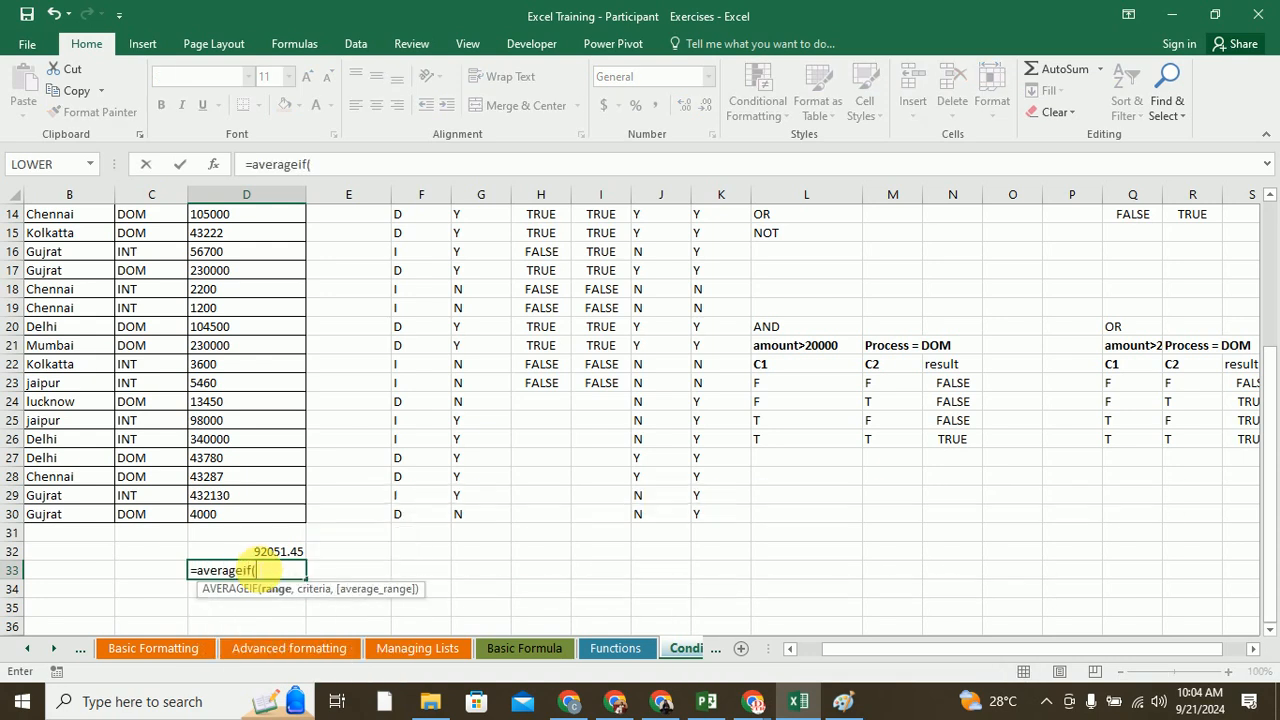
scroll(257, 563, up, 1)
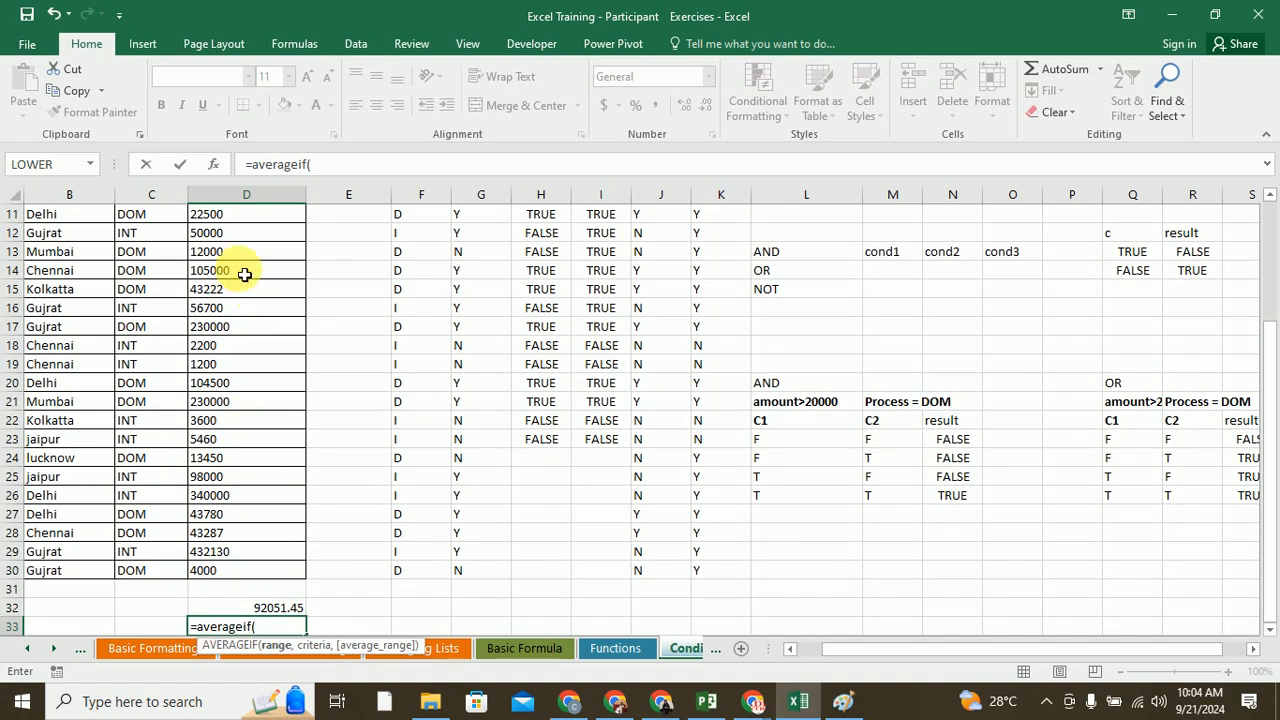
drag(222, 214, 266, 568)
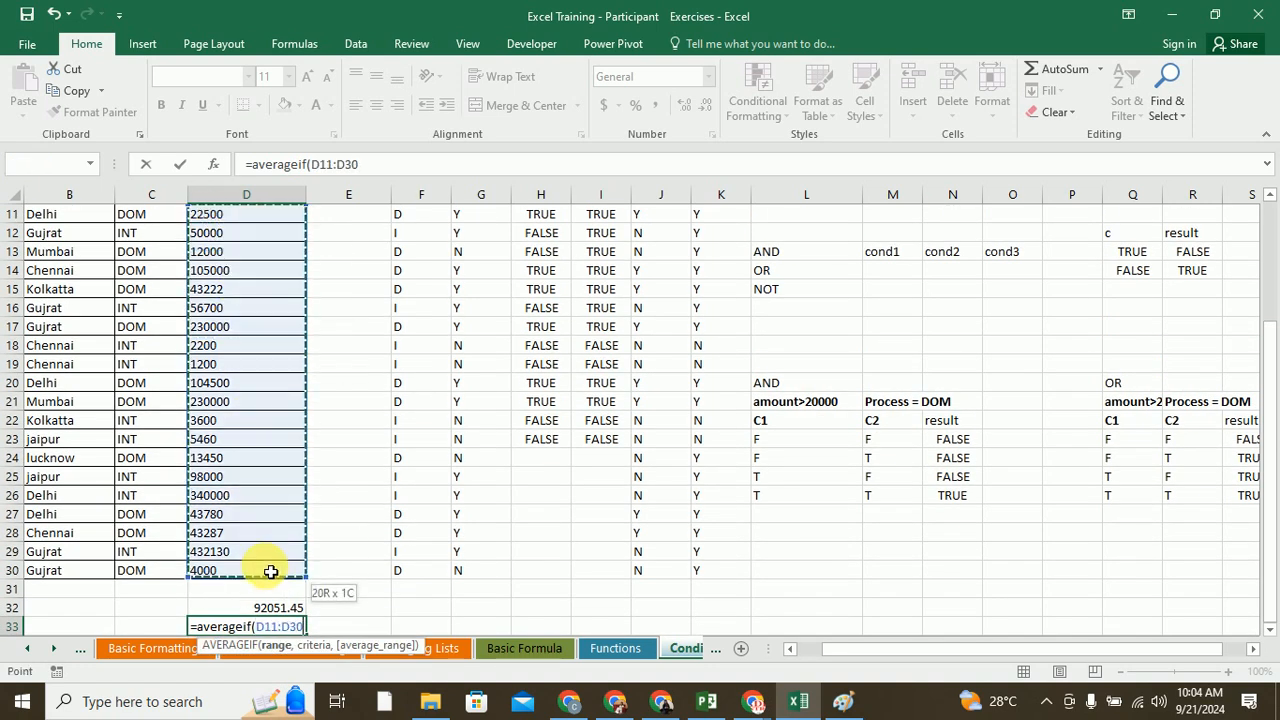
- Complete the AVERAGEIF formula in D33 with the criteria ">20000"
scroll(289, 528, down, 2)
text(,)
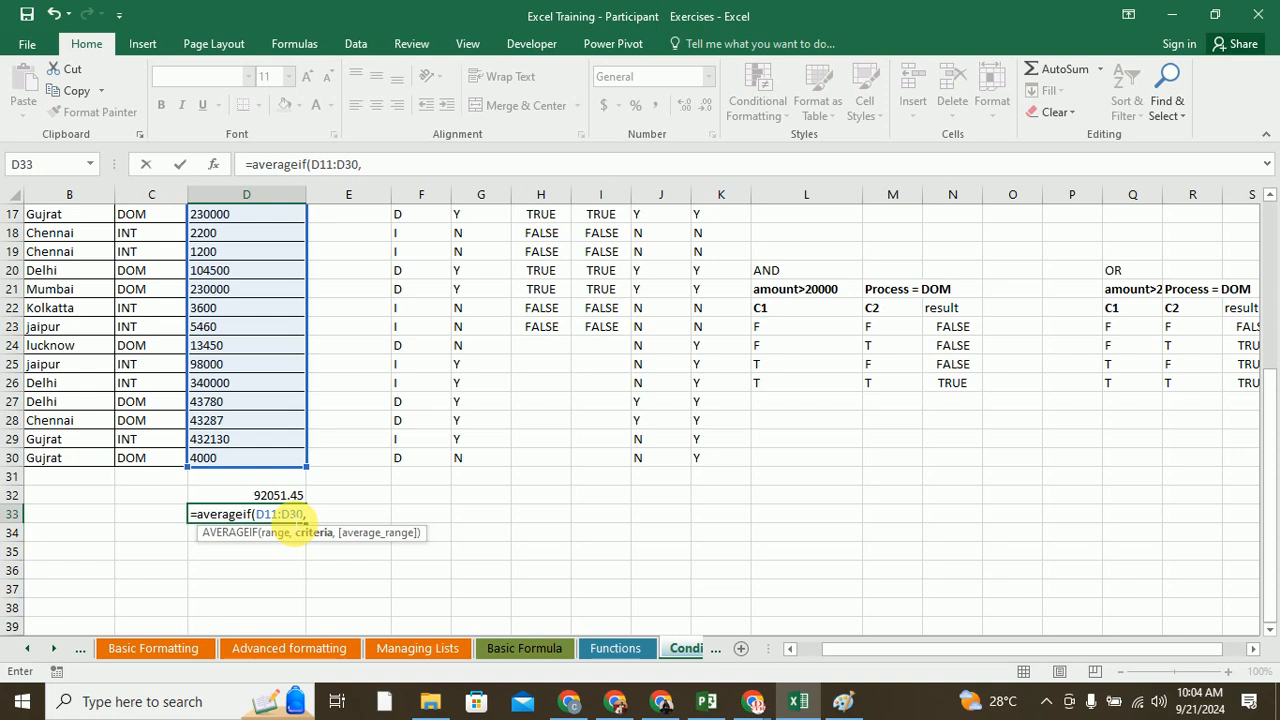
scroll(282, 449, up, 1)
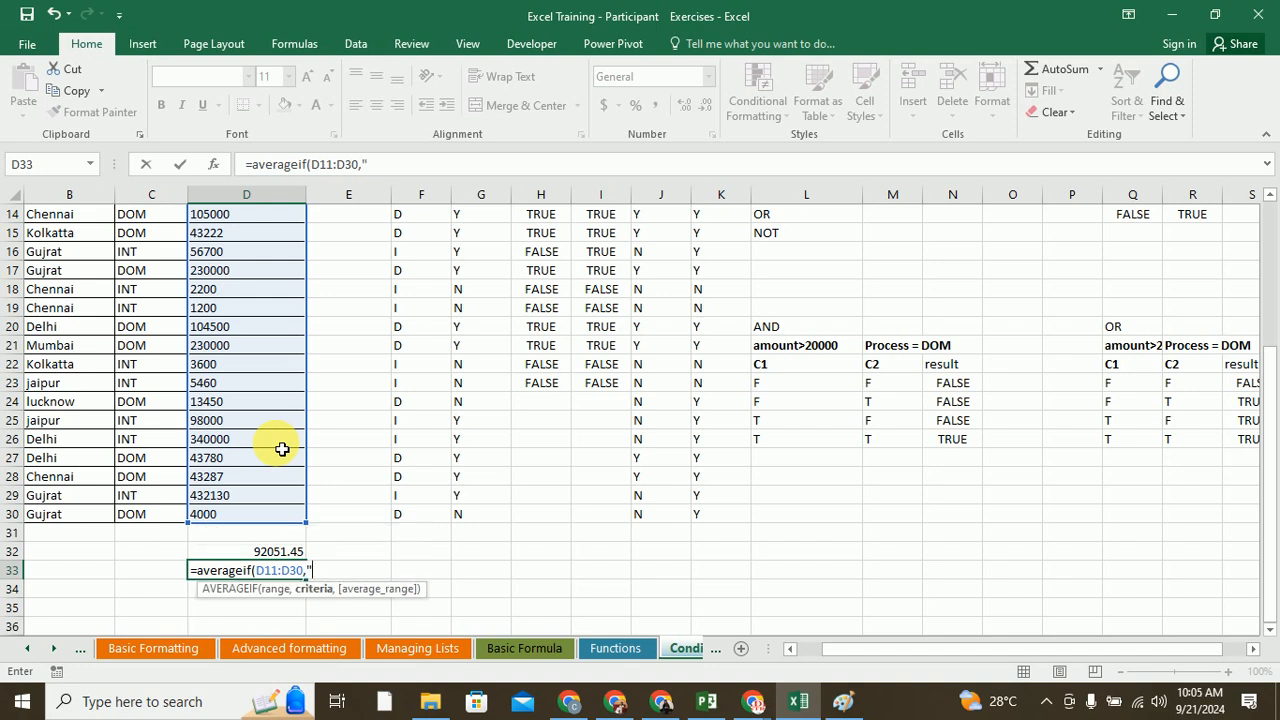
text(<)
key(BackSpace)
text(>20000"))
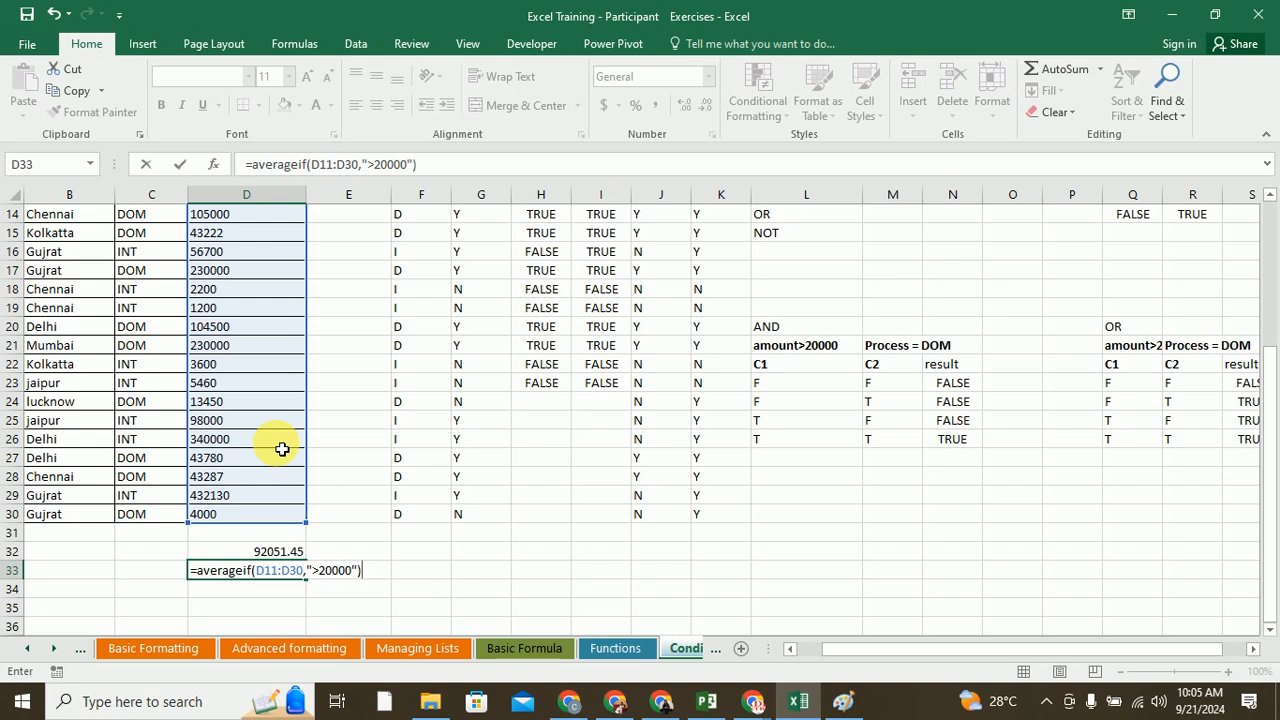
key(Return)
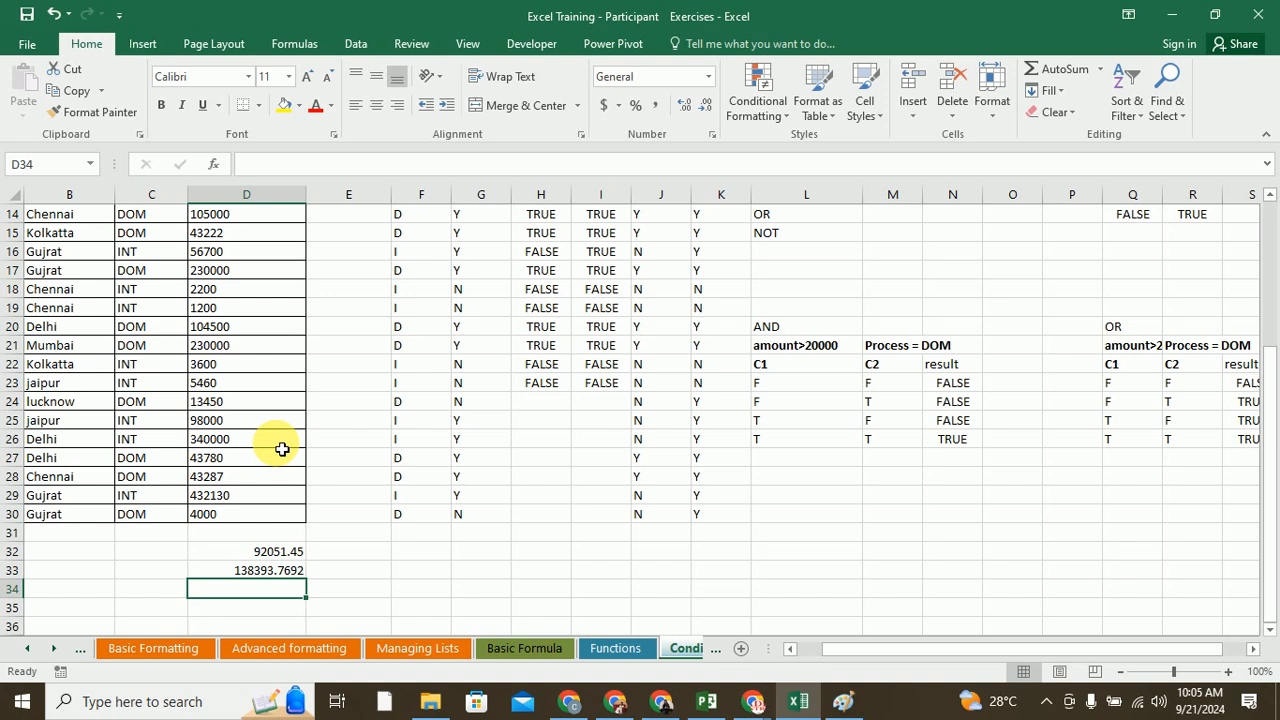
- Find the largest of the collection amounts D11:D30 in D34 with the MAX function
double_click(262, 596)
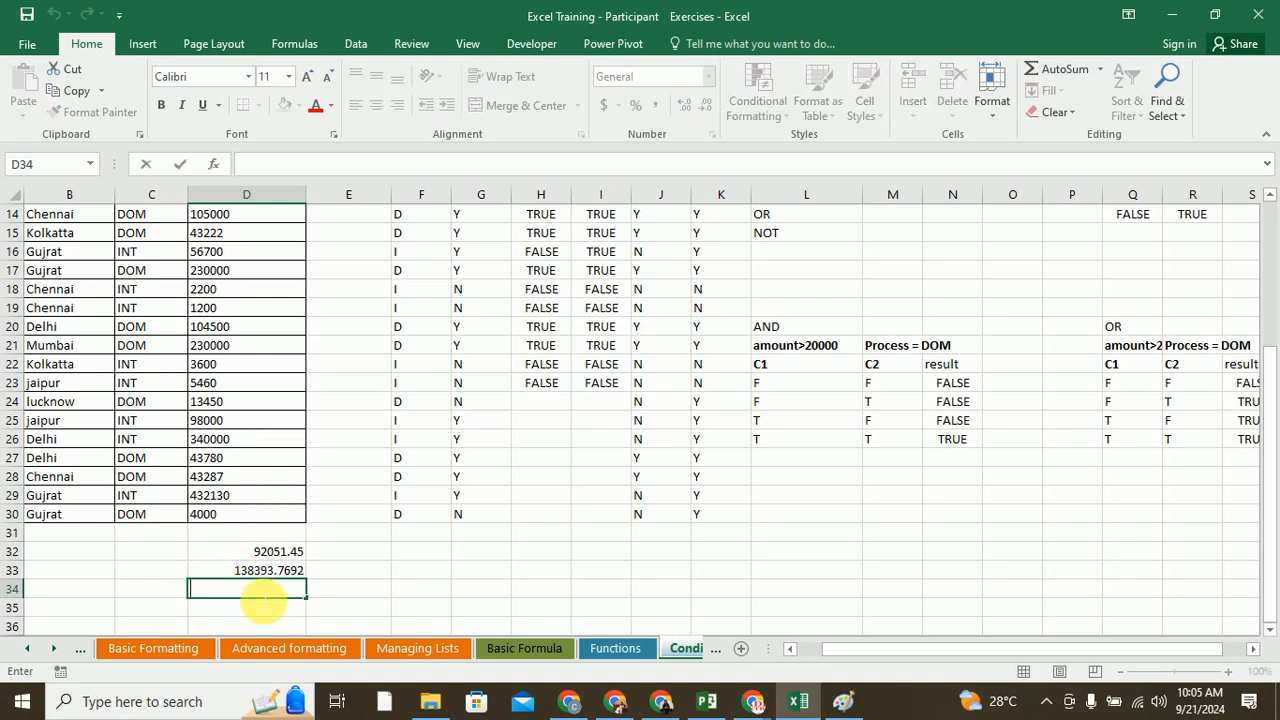
text(=max)
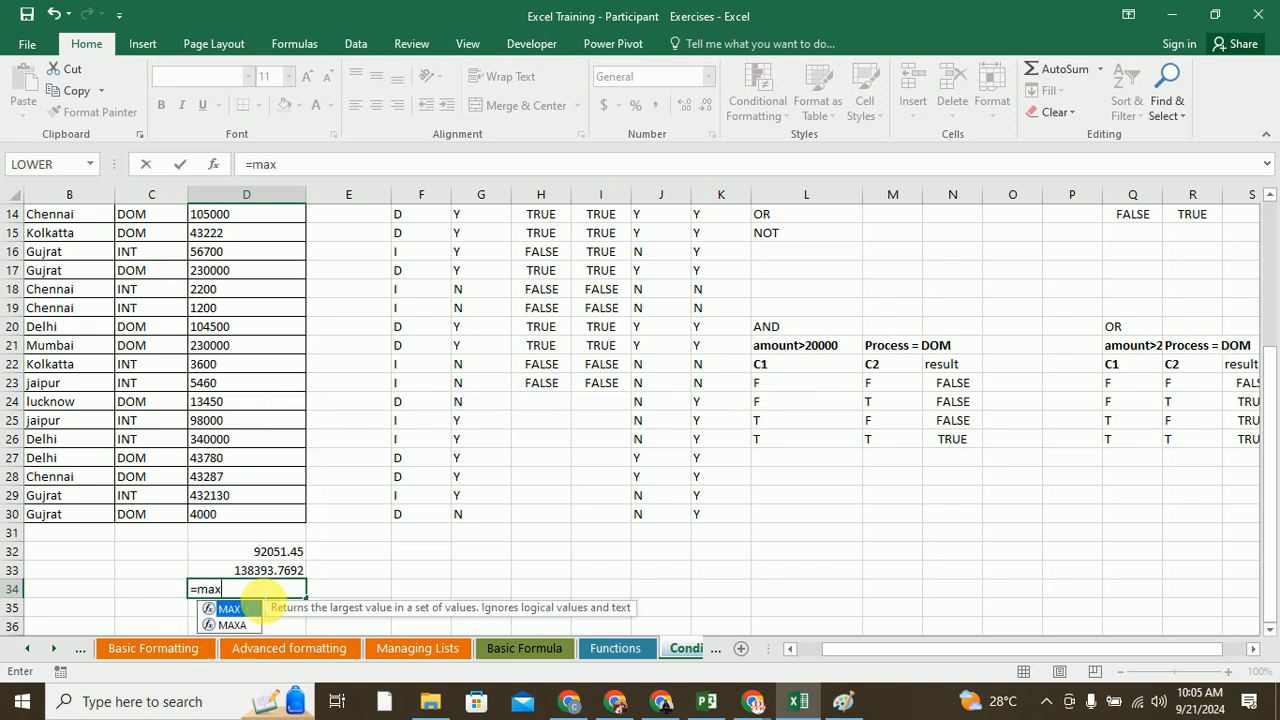
text(()
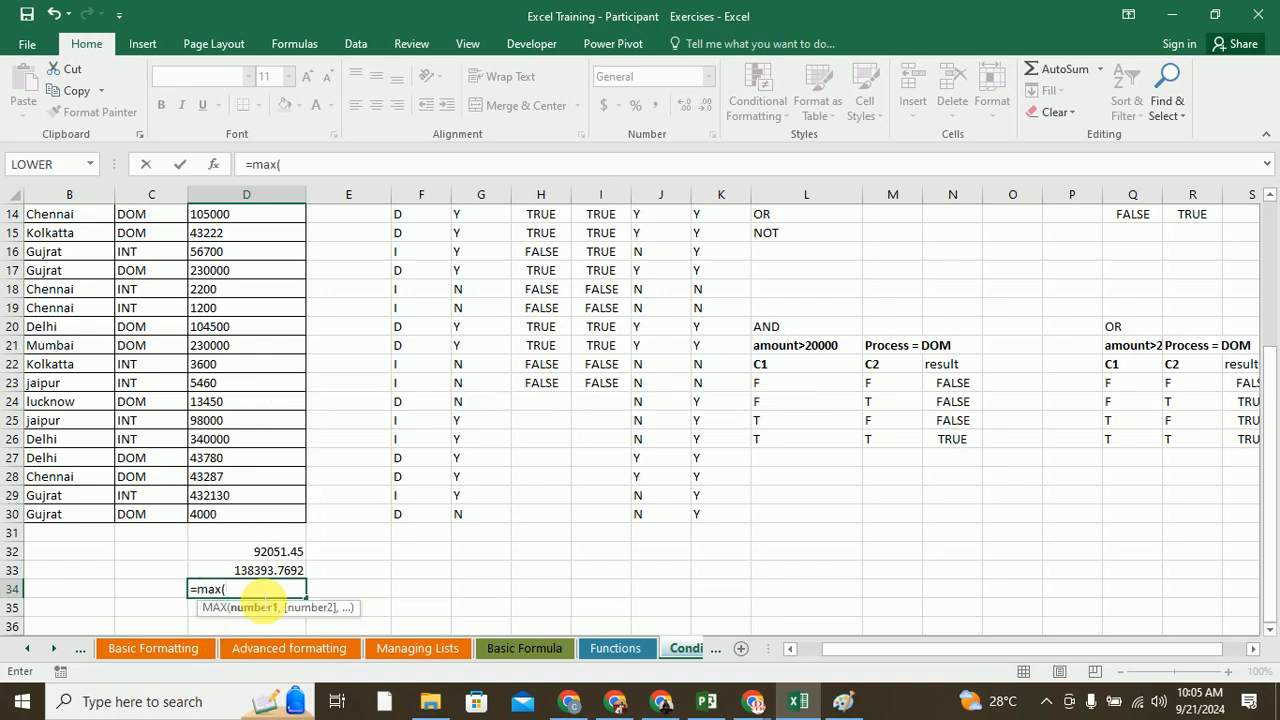
scroll(262, 596, up, 2)
drag(243, 274, 281, 553)
text())
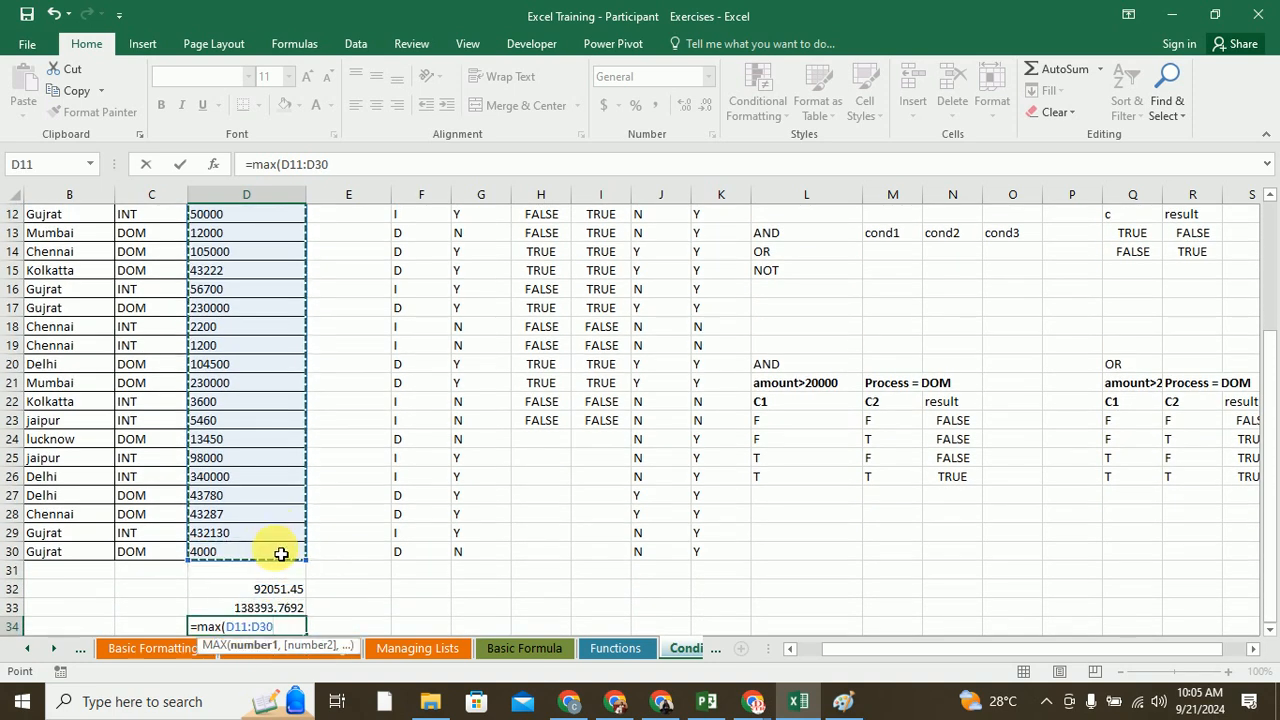
key(Return)
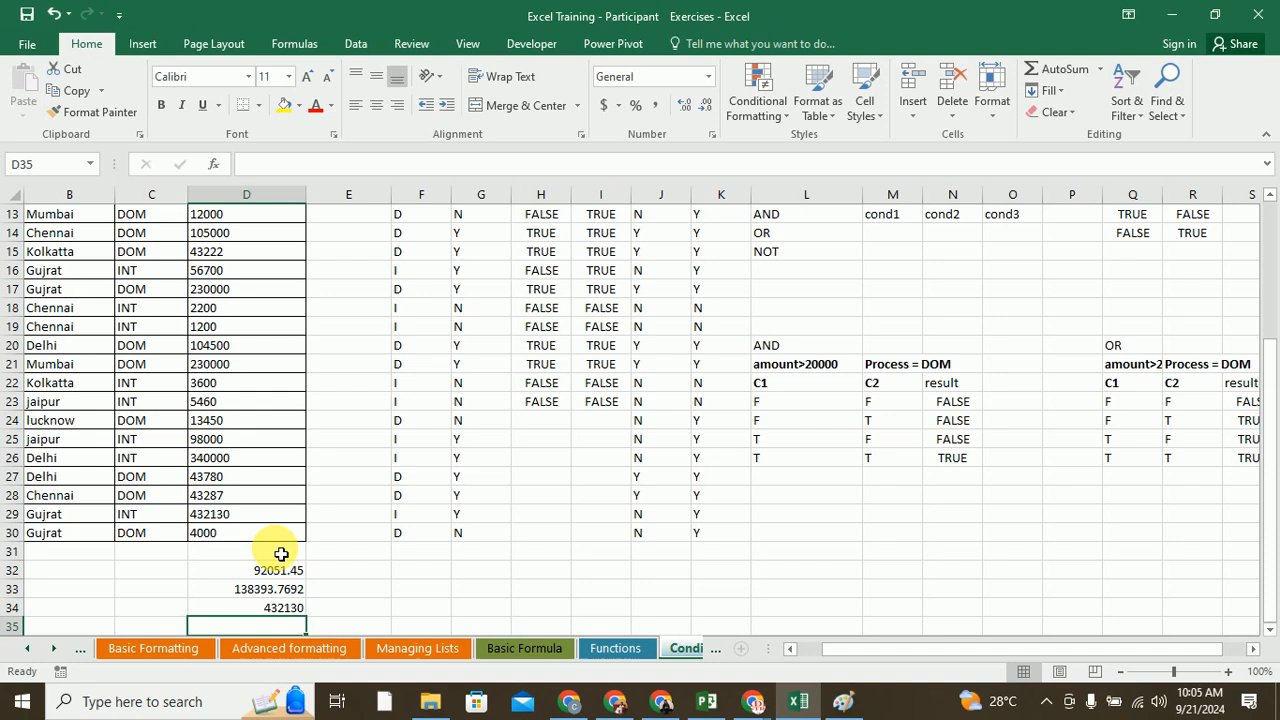
text(=max)
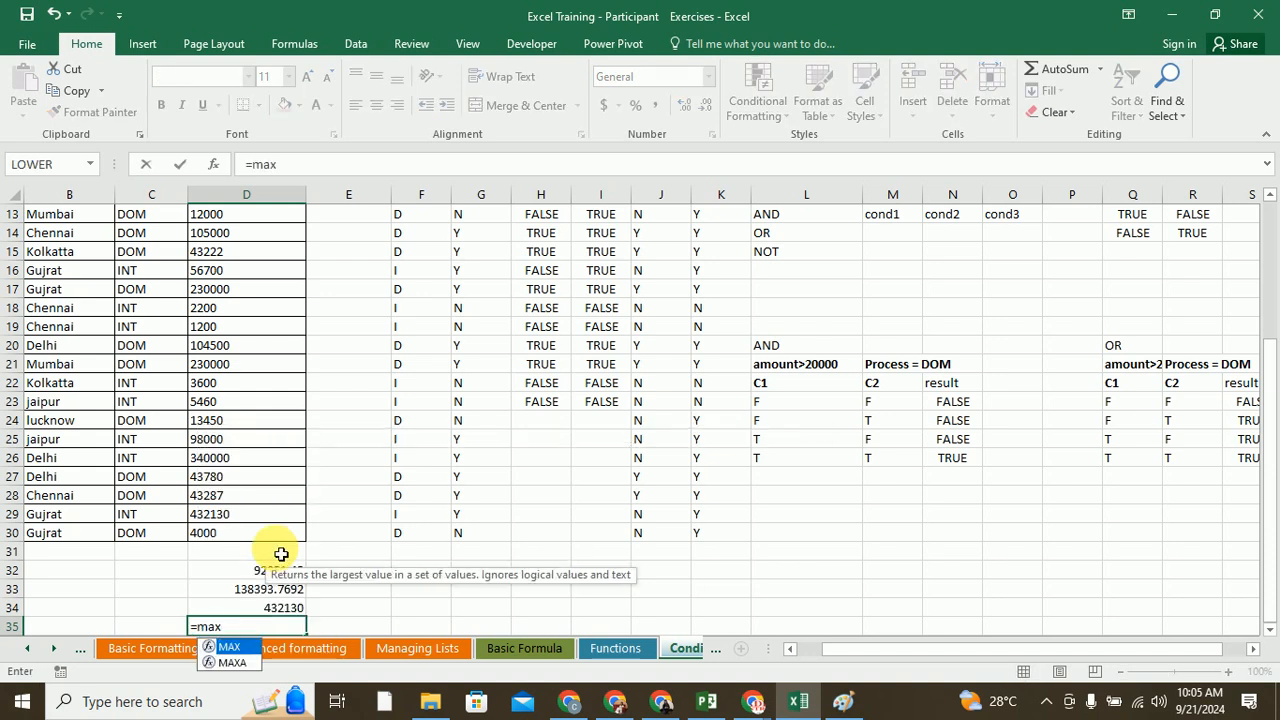
text(if)
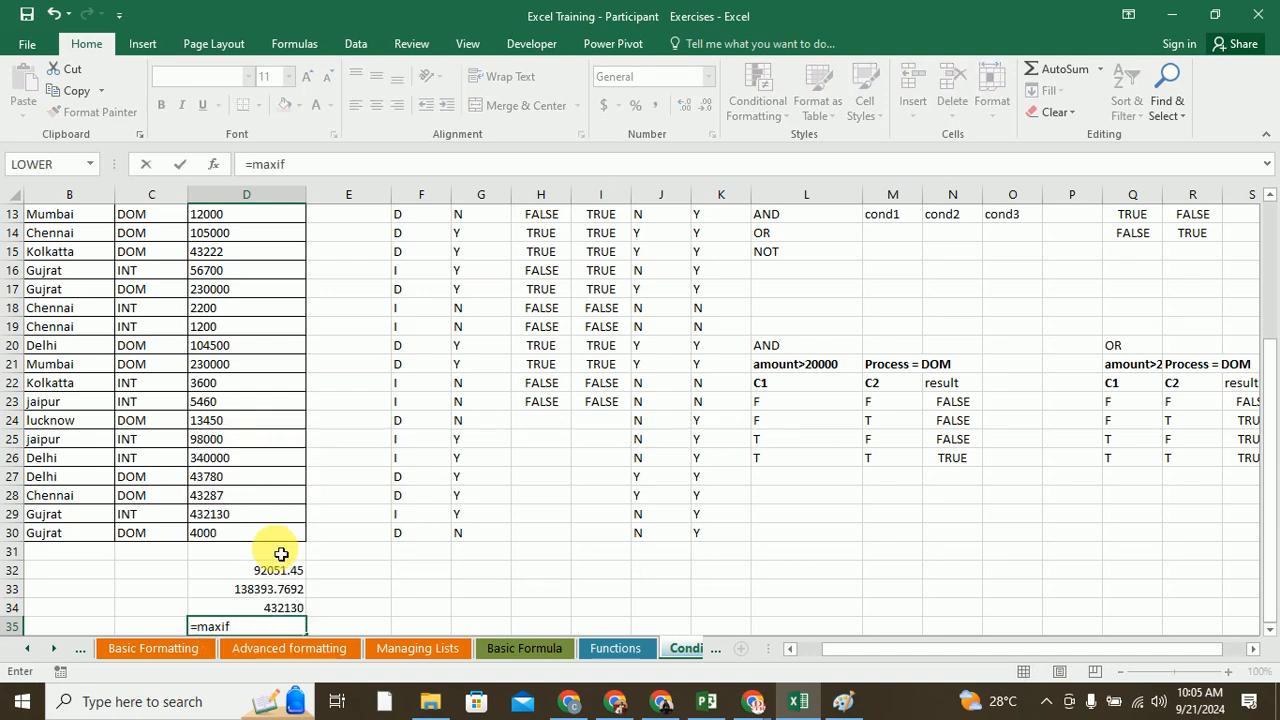
key(BackSpace)
key(BackSpace)
key(BackSpace)
key(BackSpace)
key(BackSpace)
key(BackSpace)
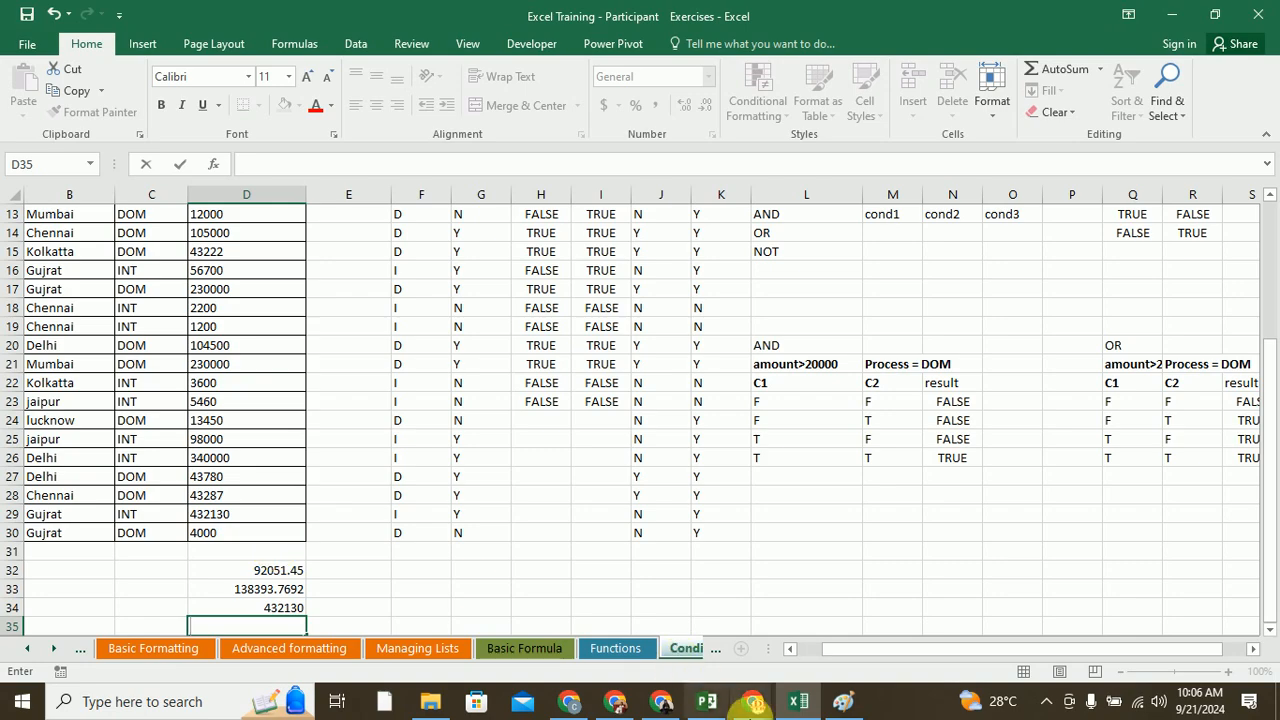
- Switch to the Google Sheets spreadsheet, view the functions suggested for =count in B7, and clear the cell
click(661, 701)
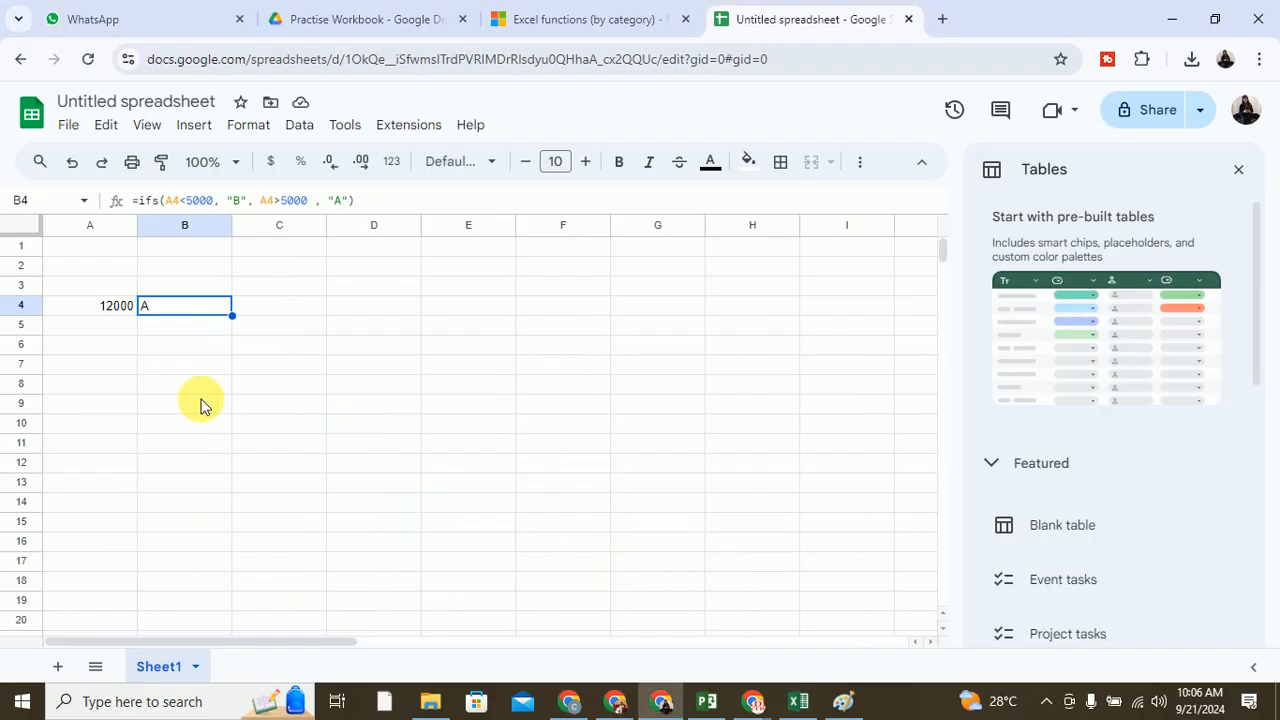
click(190, 364)
text(=count)
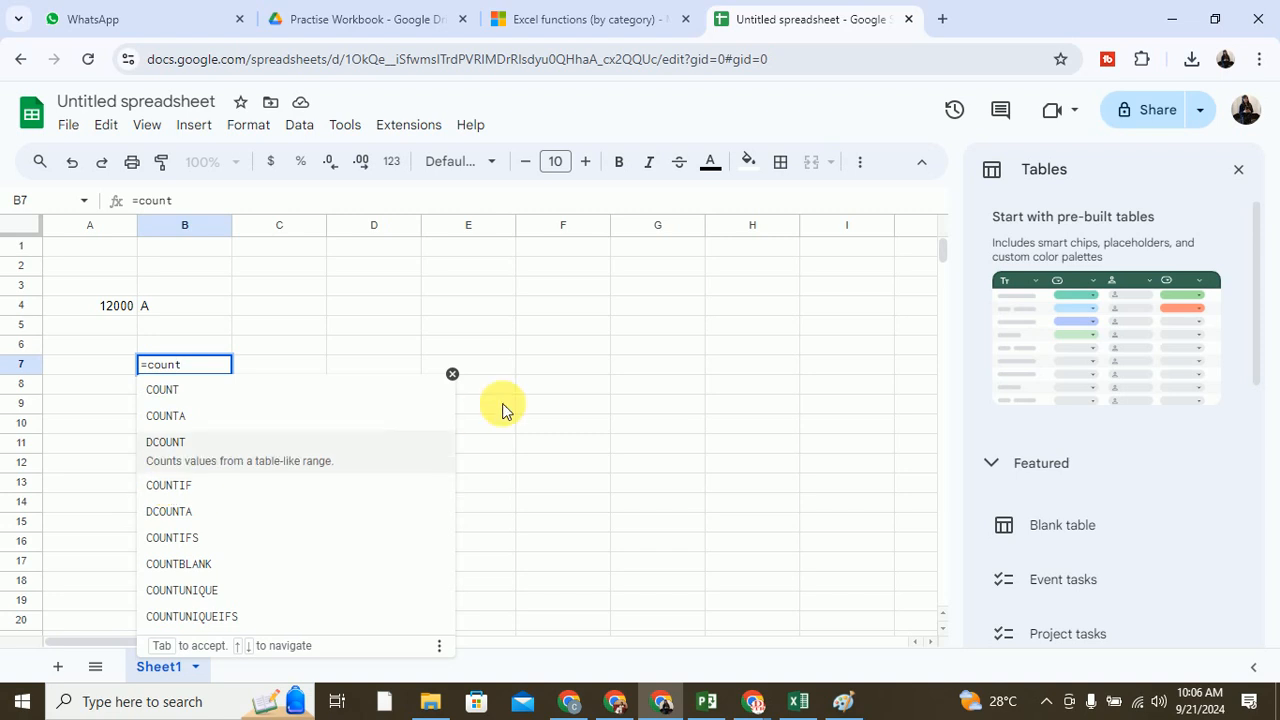
click(634, 330)
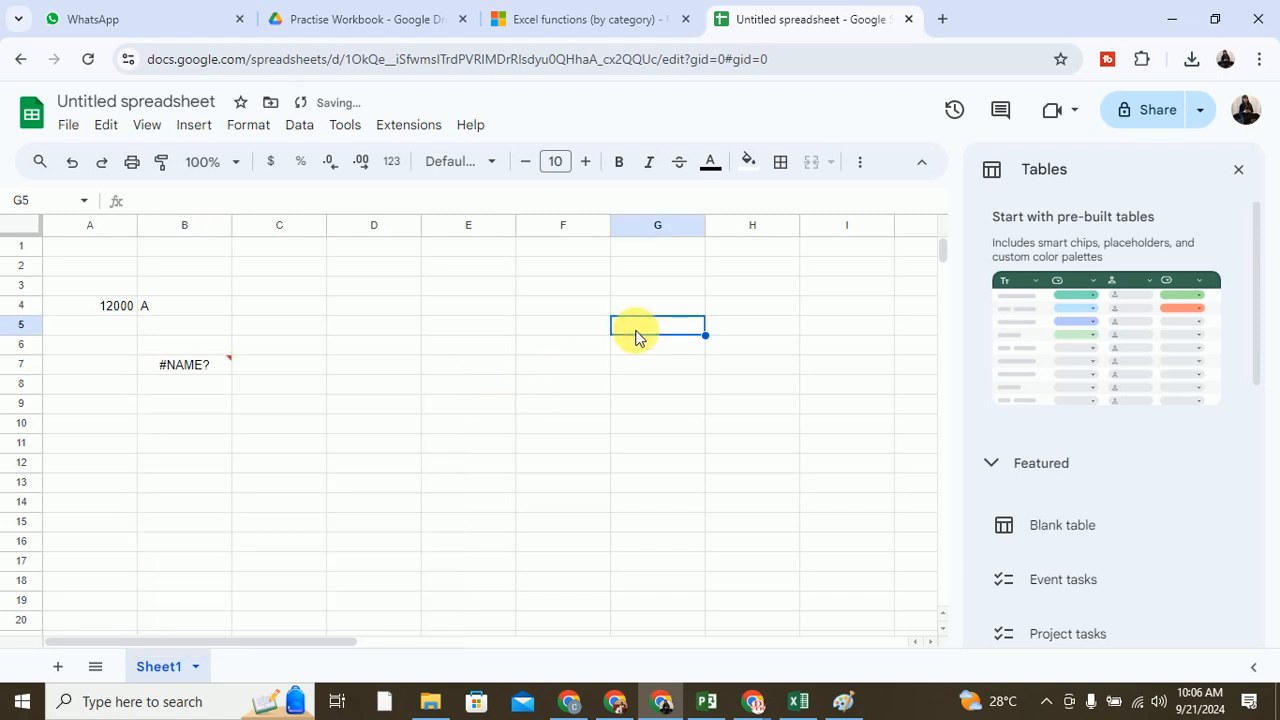
click(214, 367)
key(Delete)
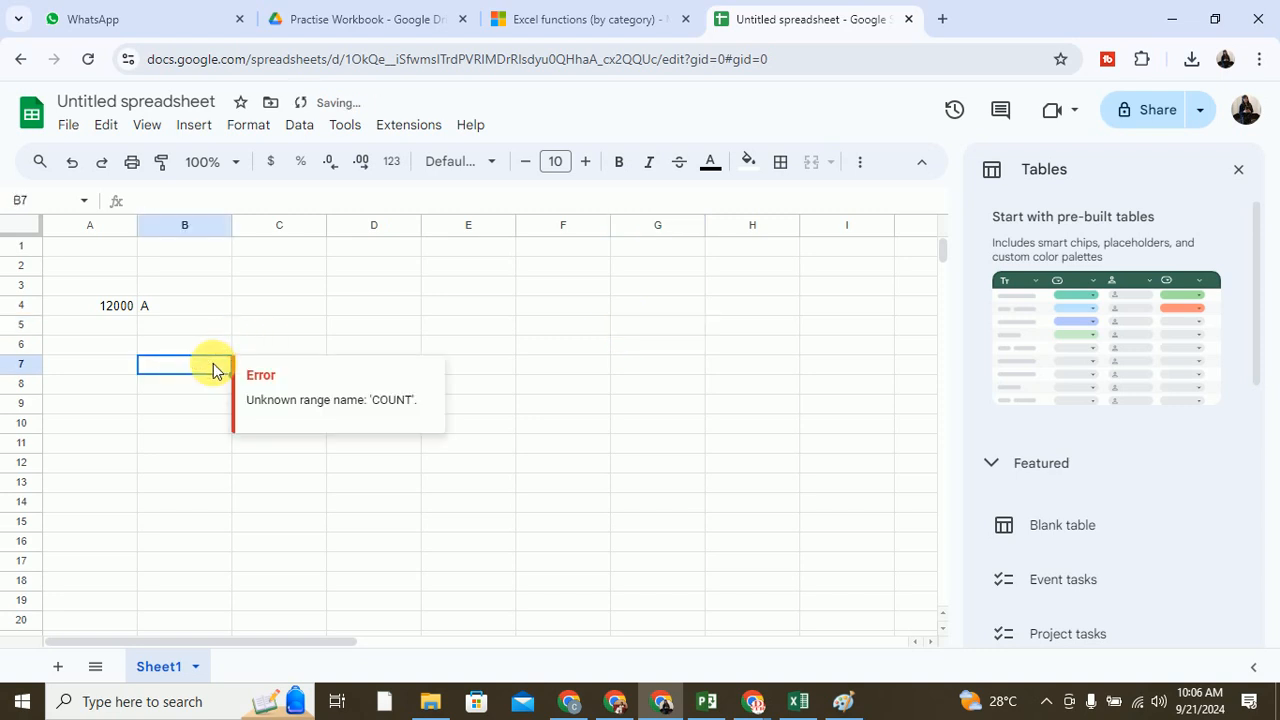
- Enter the headings if, ifs, and, or and not across E6:I6
click(480, 350)
text(if)
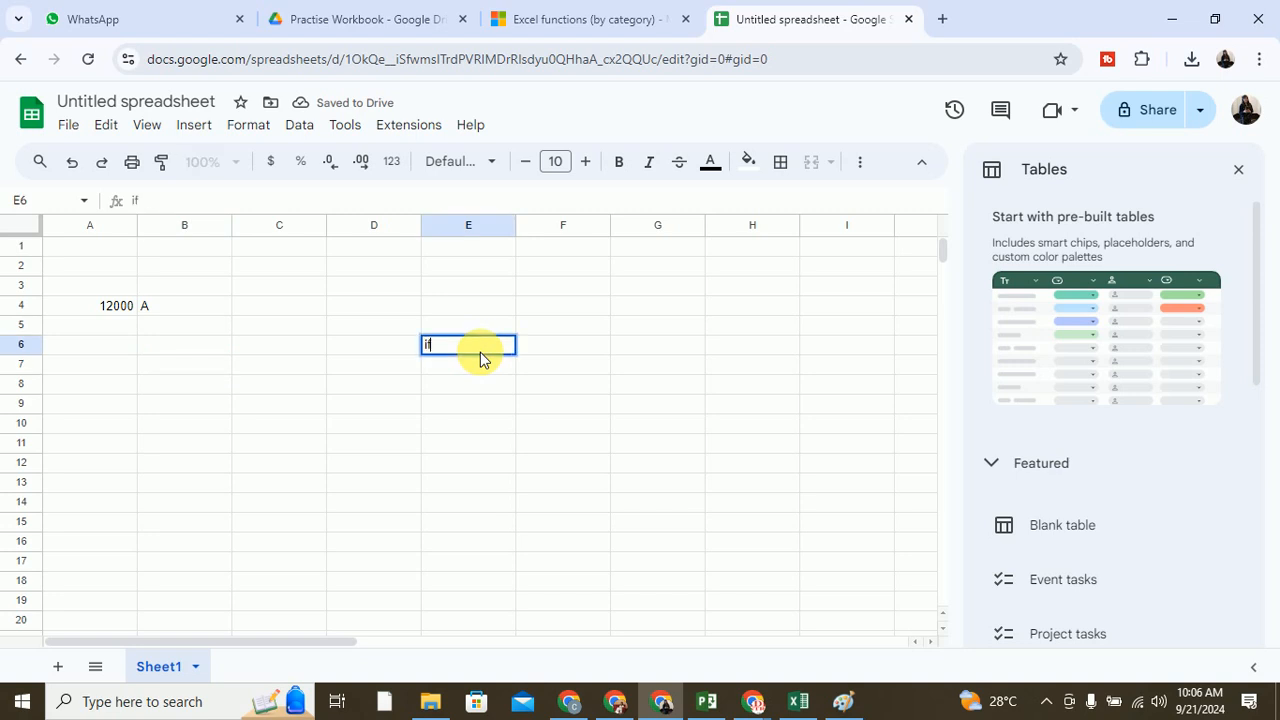
key(Tab)
text(i)
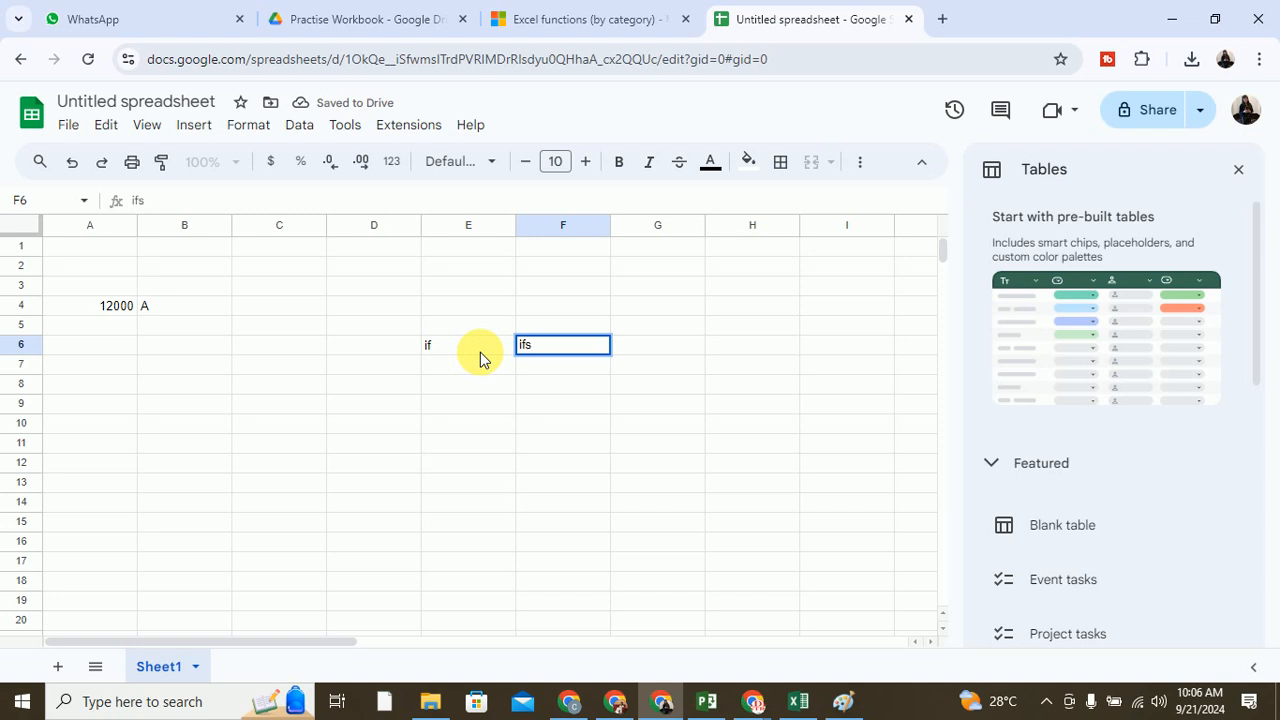
click(703, 345)
text(and)
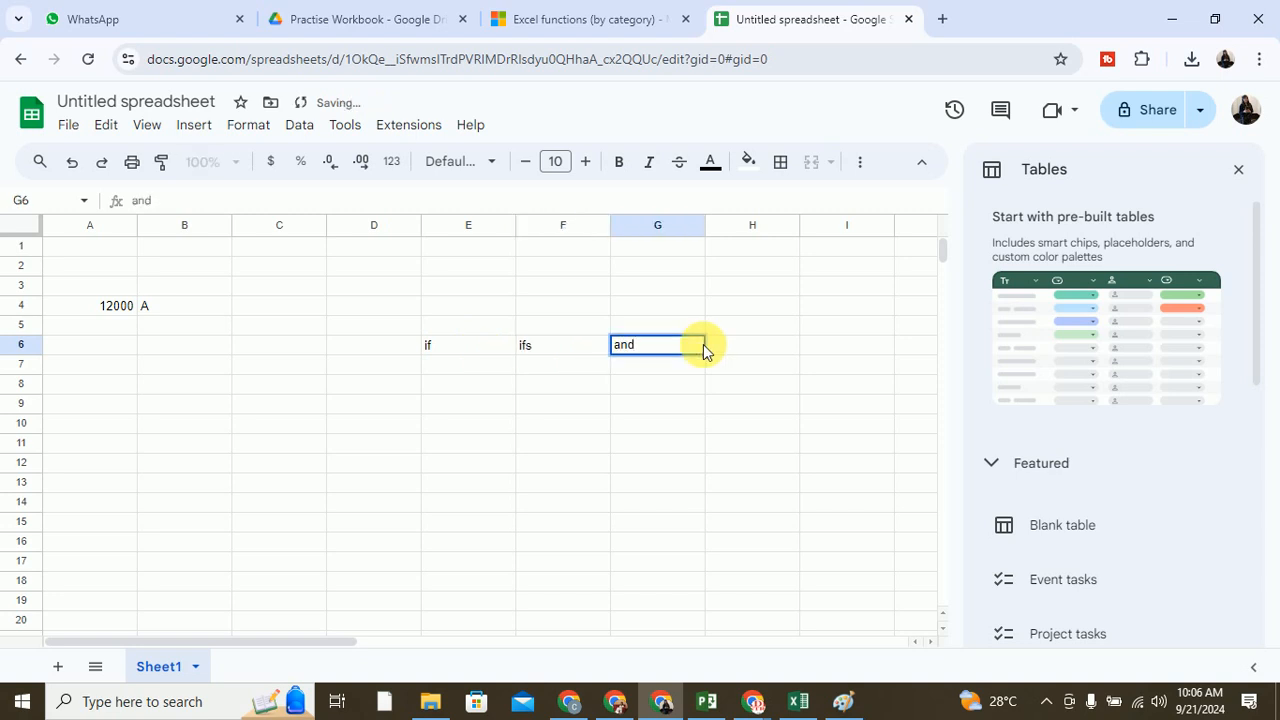
key(Tab)
text(or)
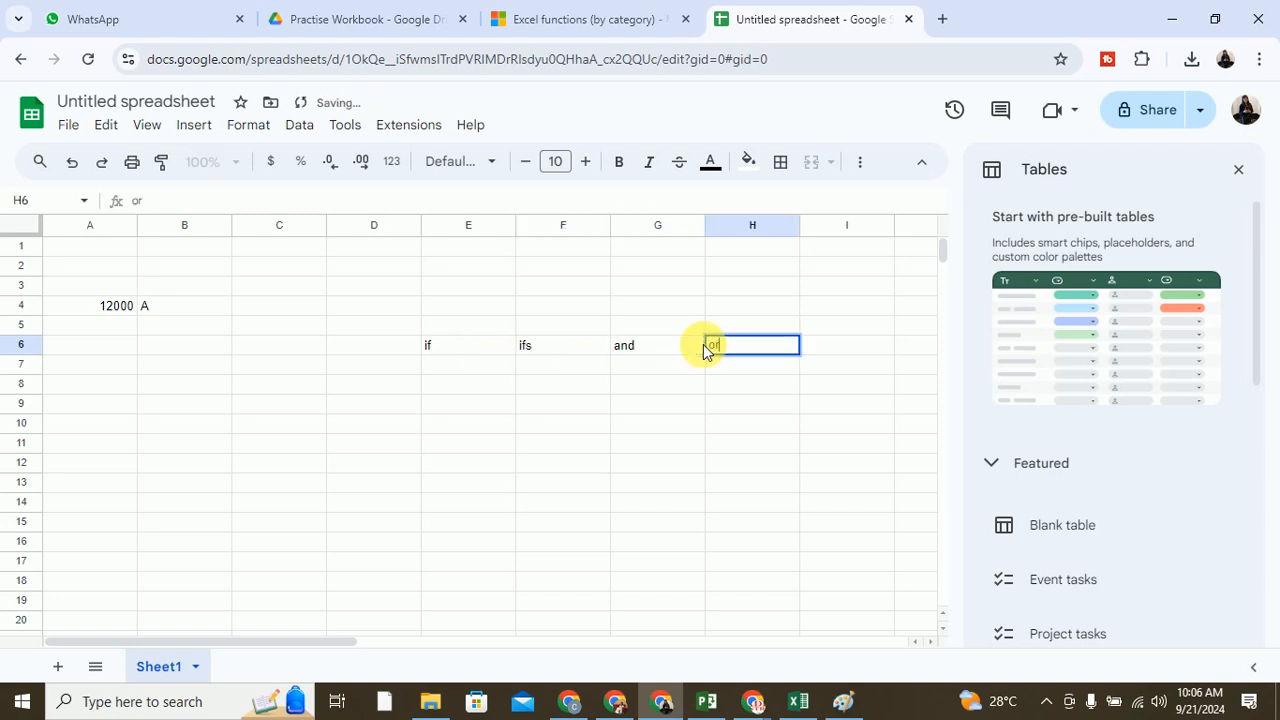
key(Tab)
text(not)
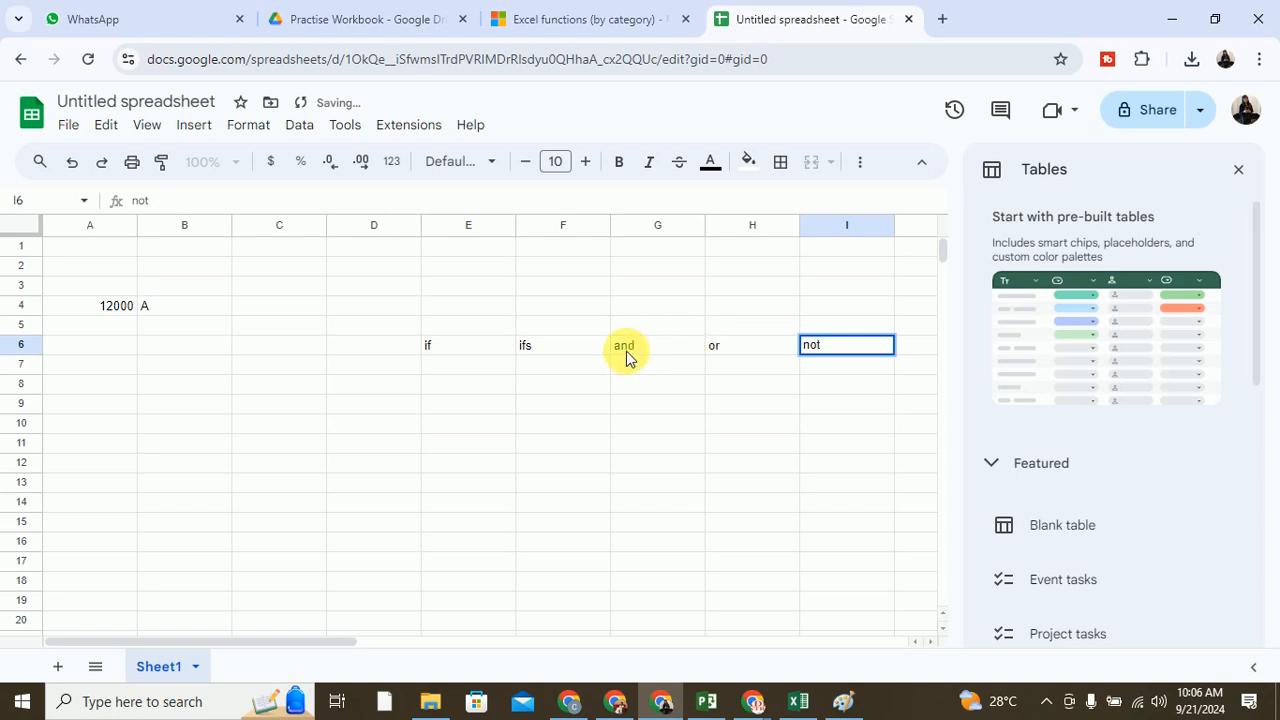
- List maxif, averageif, countif and minif below the if heading in E7:E10
click(429, 364)
text(maxif)
key(Return)
text(averageif)
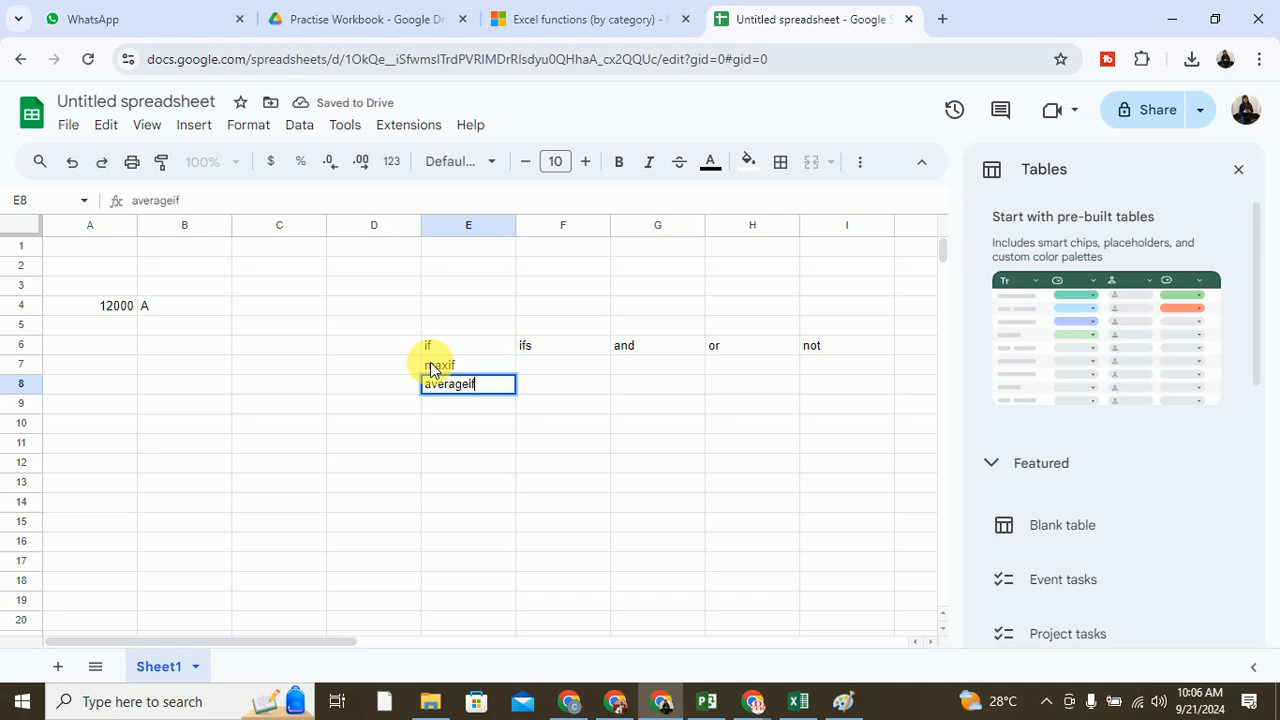
key(Return)
text(count)
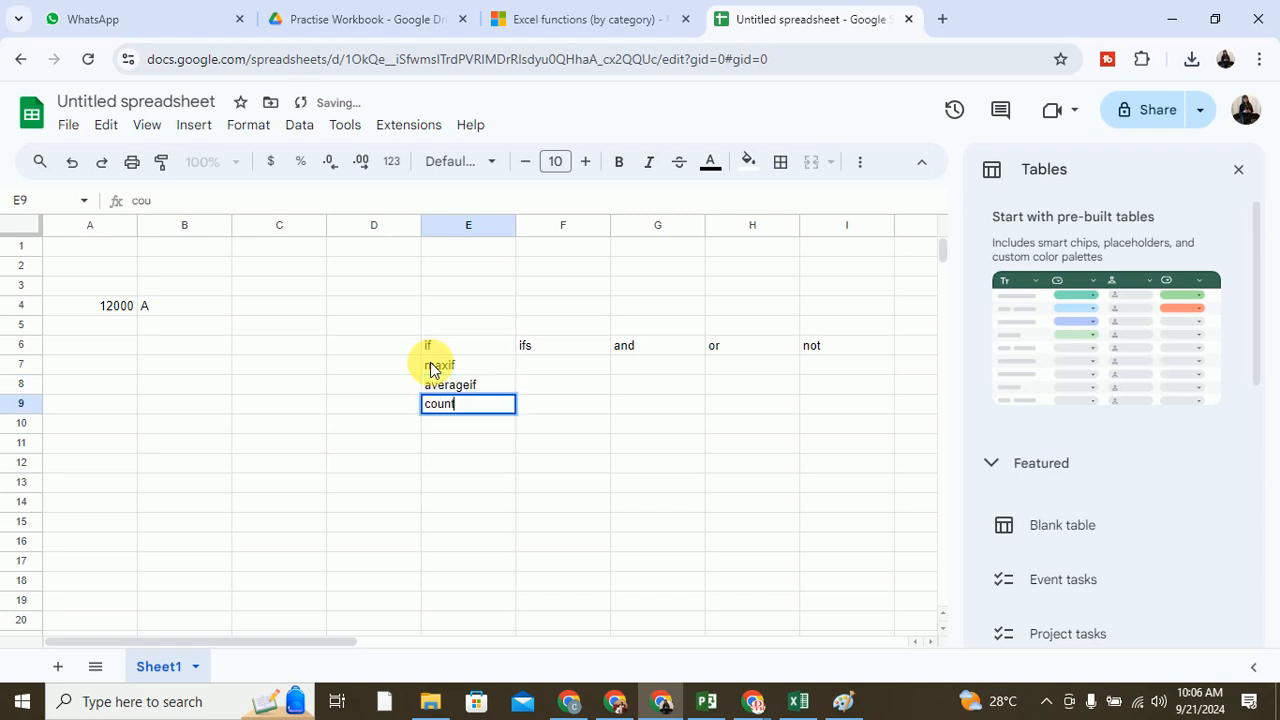
text(if)
key(Return)
text(min)
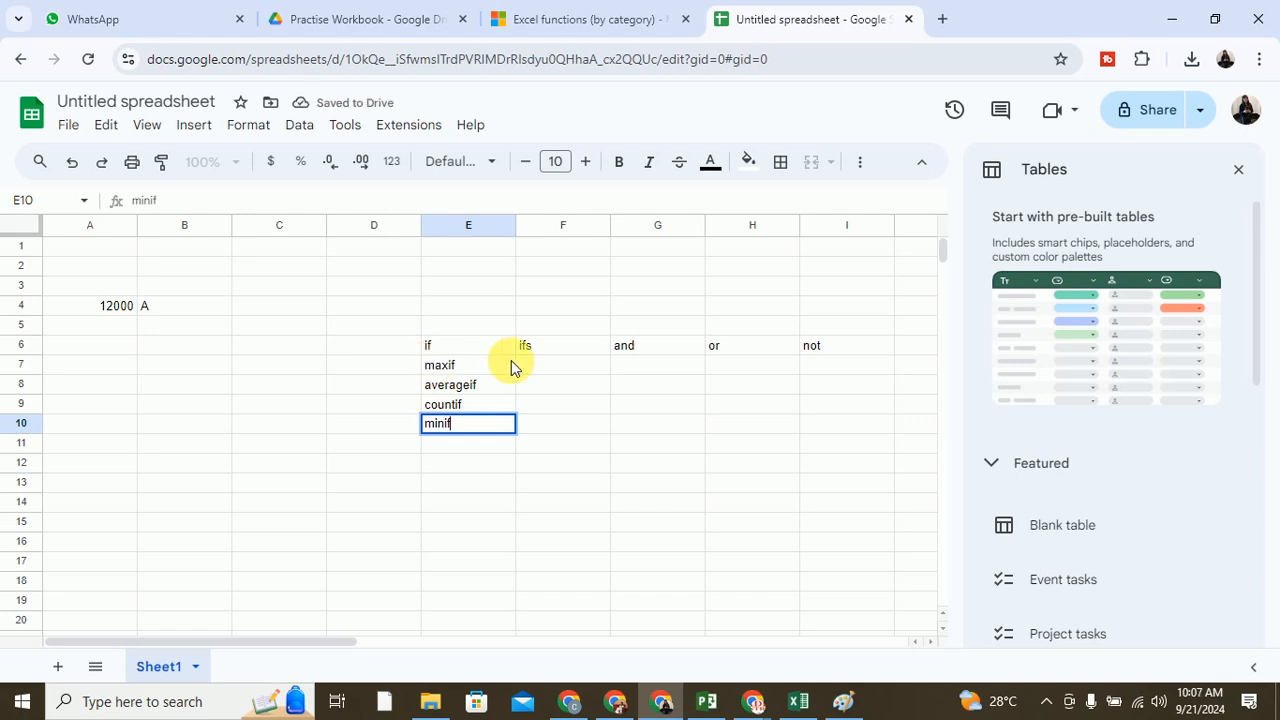
- List maxifs, countifs and averageifs below the ifs heading in F7:F9 and select the overview range D4:I10
drag(543, 366, 556, 411)
click(543, 368)
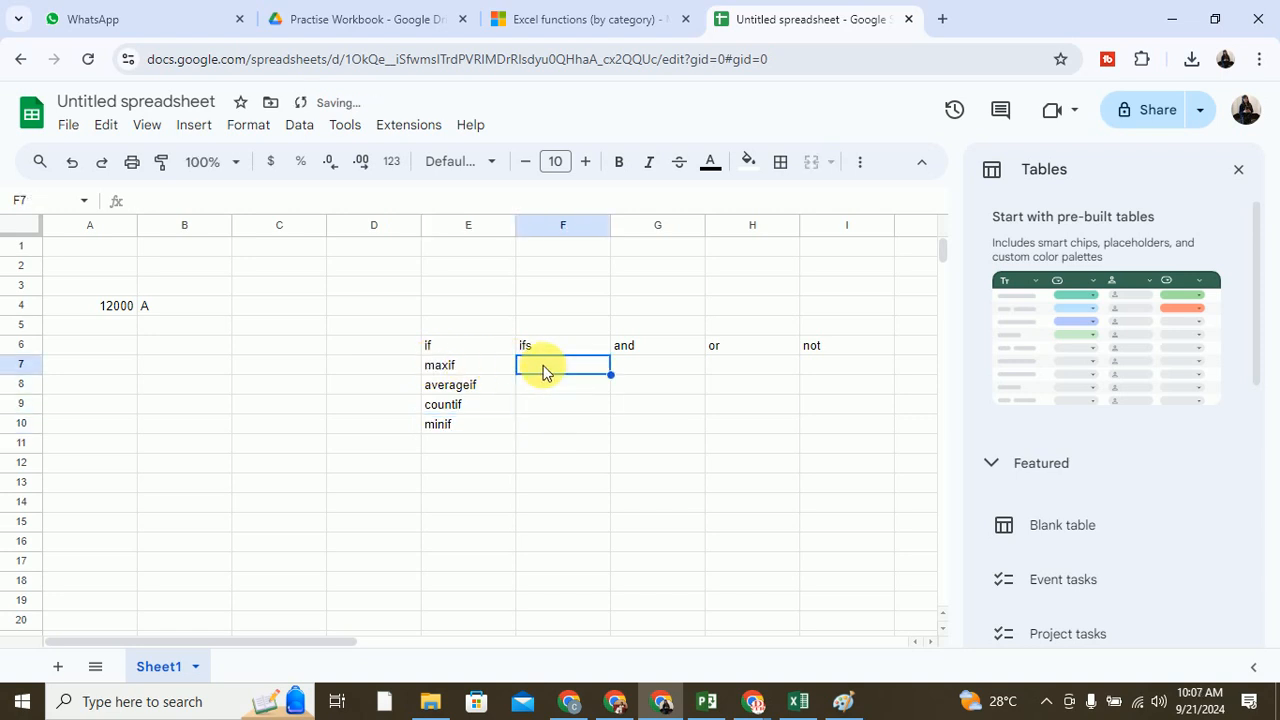
text(ma)
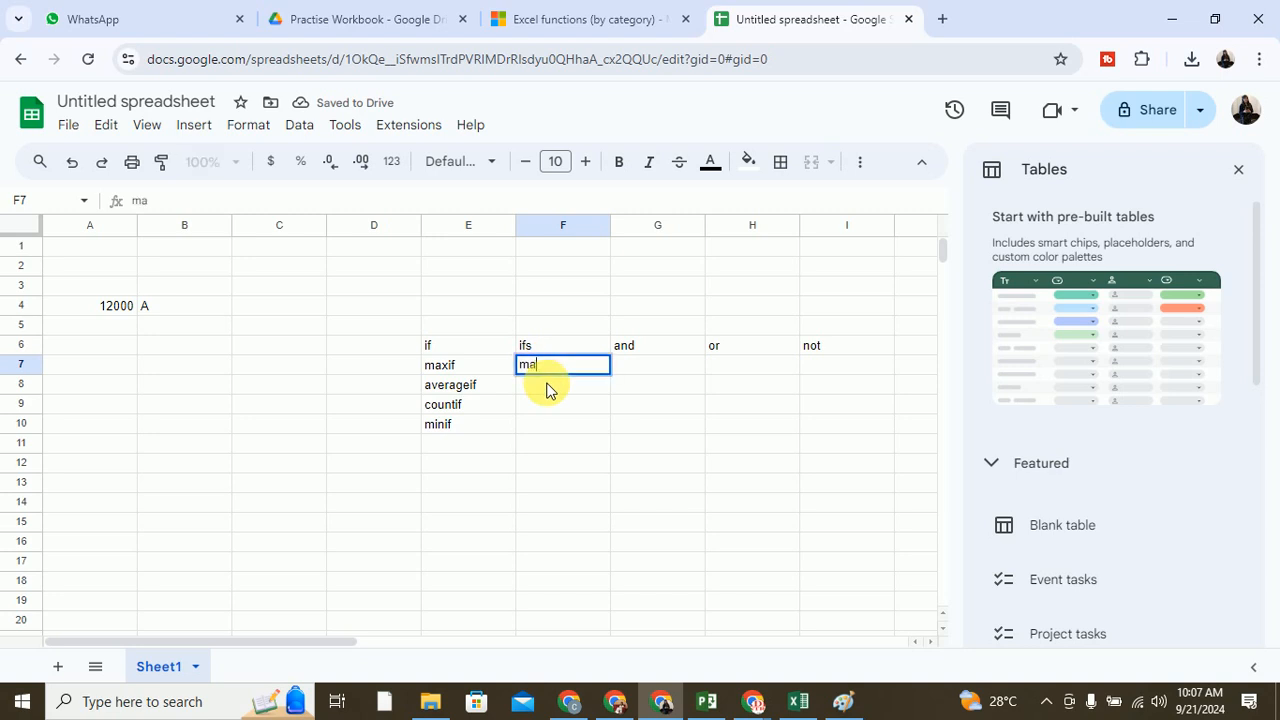
text(xifs)
key(Return)
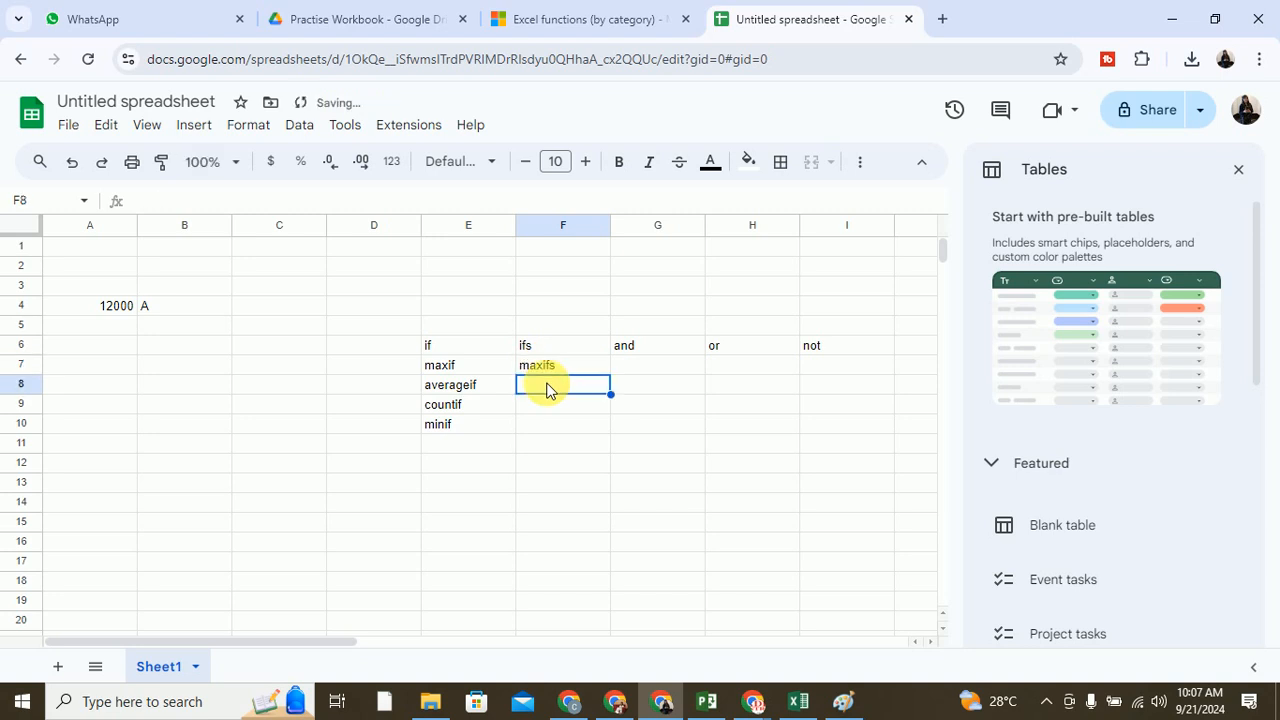
text(countifs)
click(562, 408)
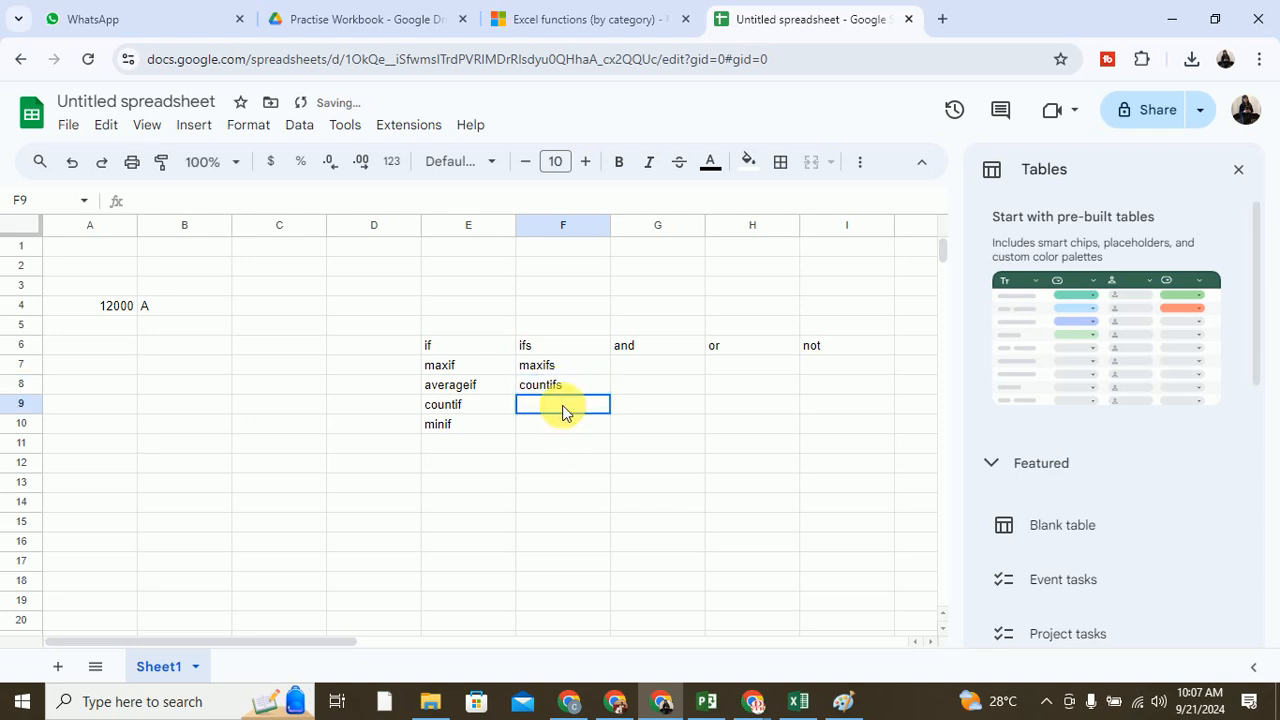
text(ave)
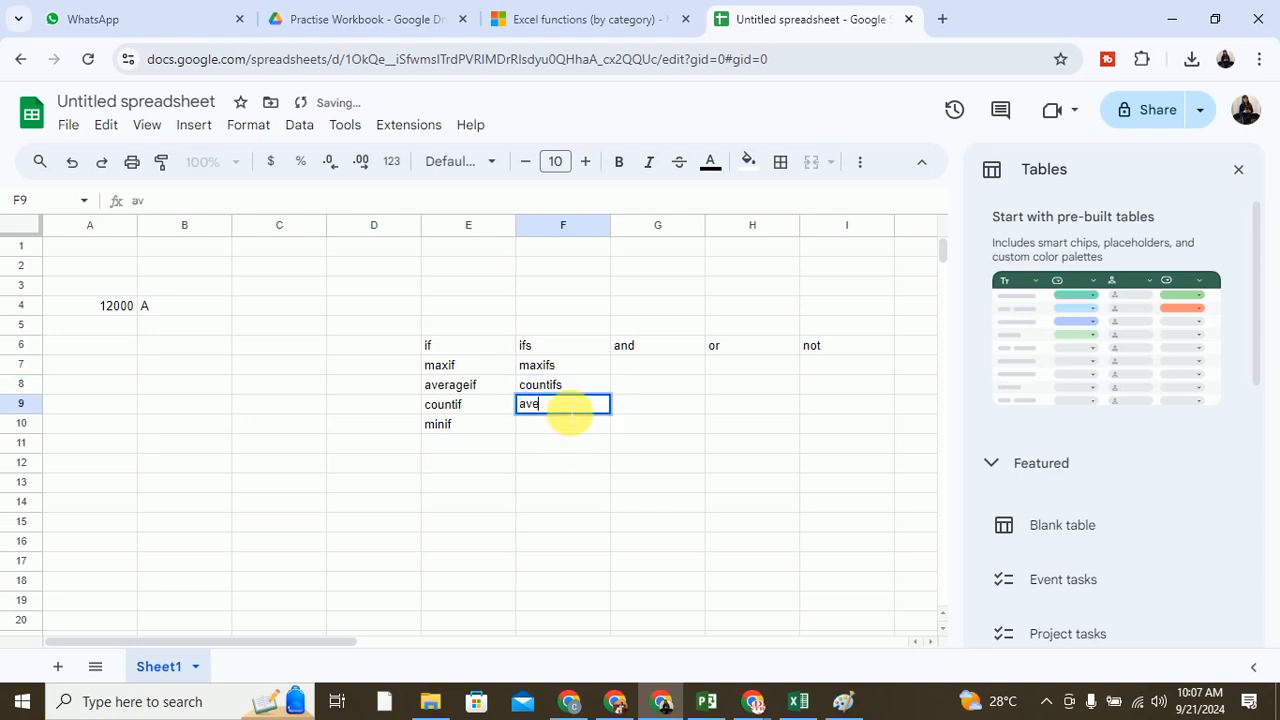
text(rageifs)
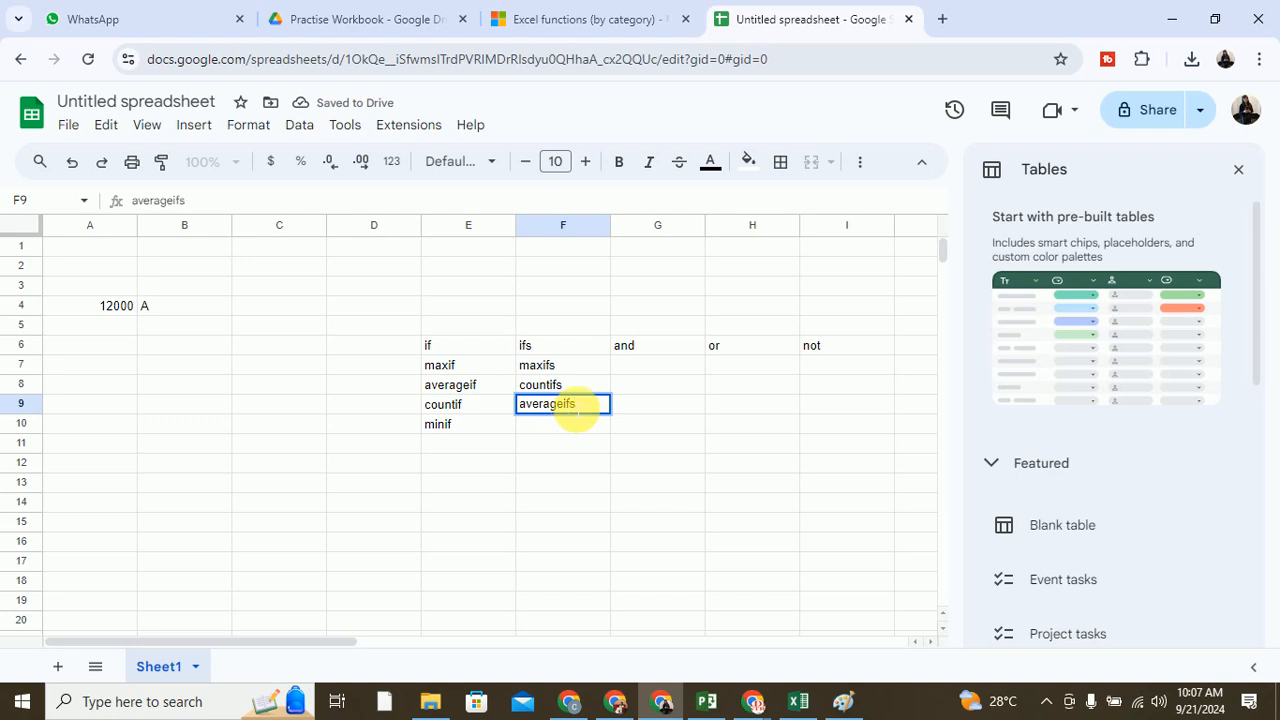
click(586, 426)
drag(389, 314, 822, 430)
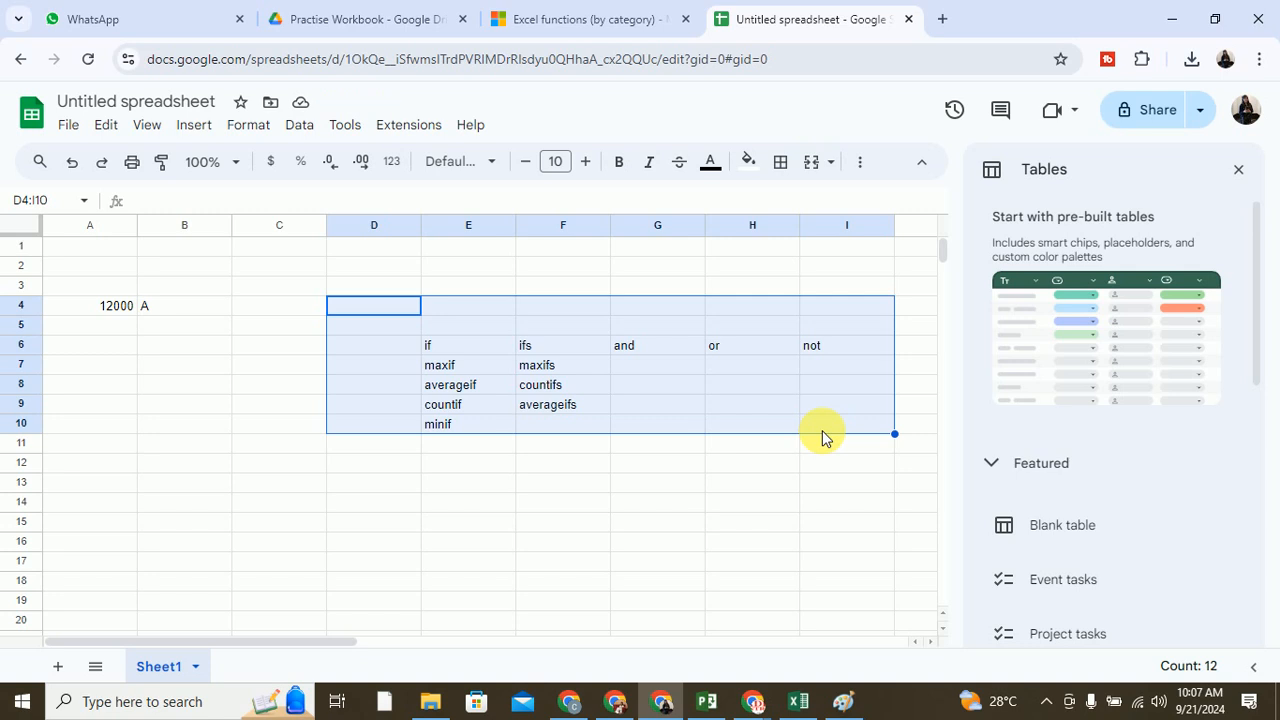
- Switch back to Excel, leave the empty D35 entry, and open the Exercise 1 - User sheet
click(795, 703)
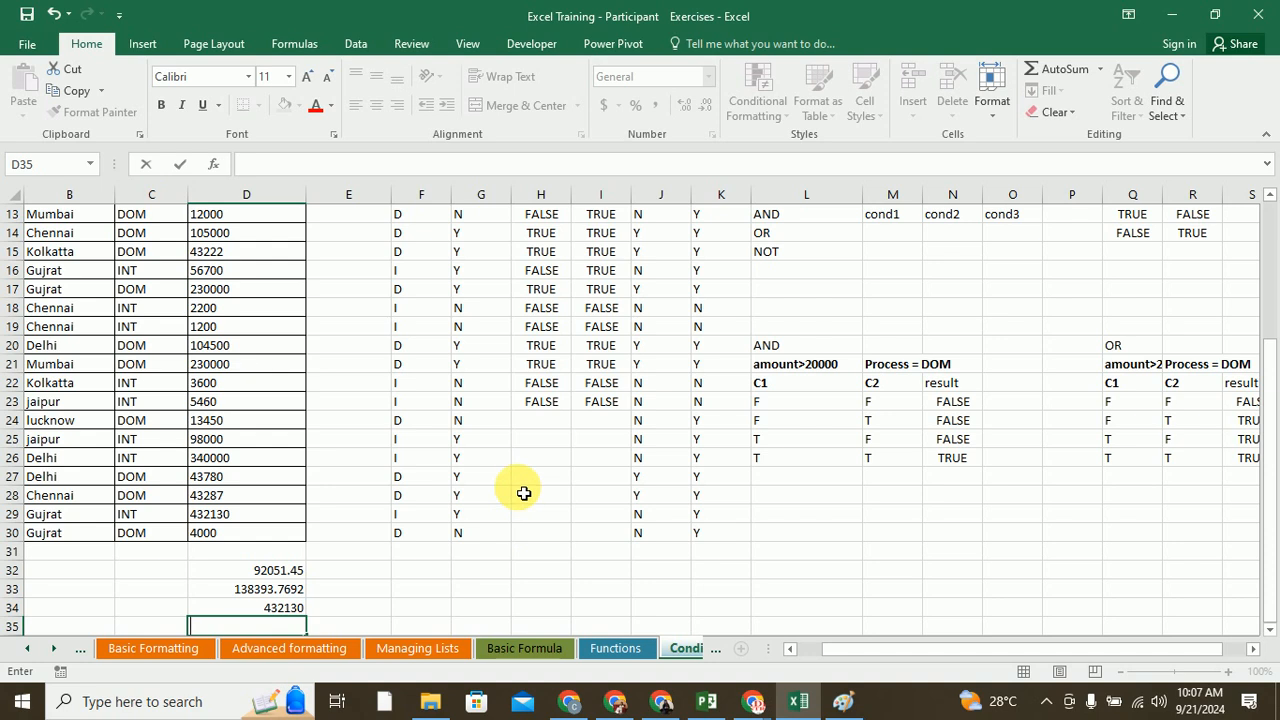
scroll(523, 494, up, 2)
scroll(523, 494, up, 2)
scroll(523, 494, down, 1)
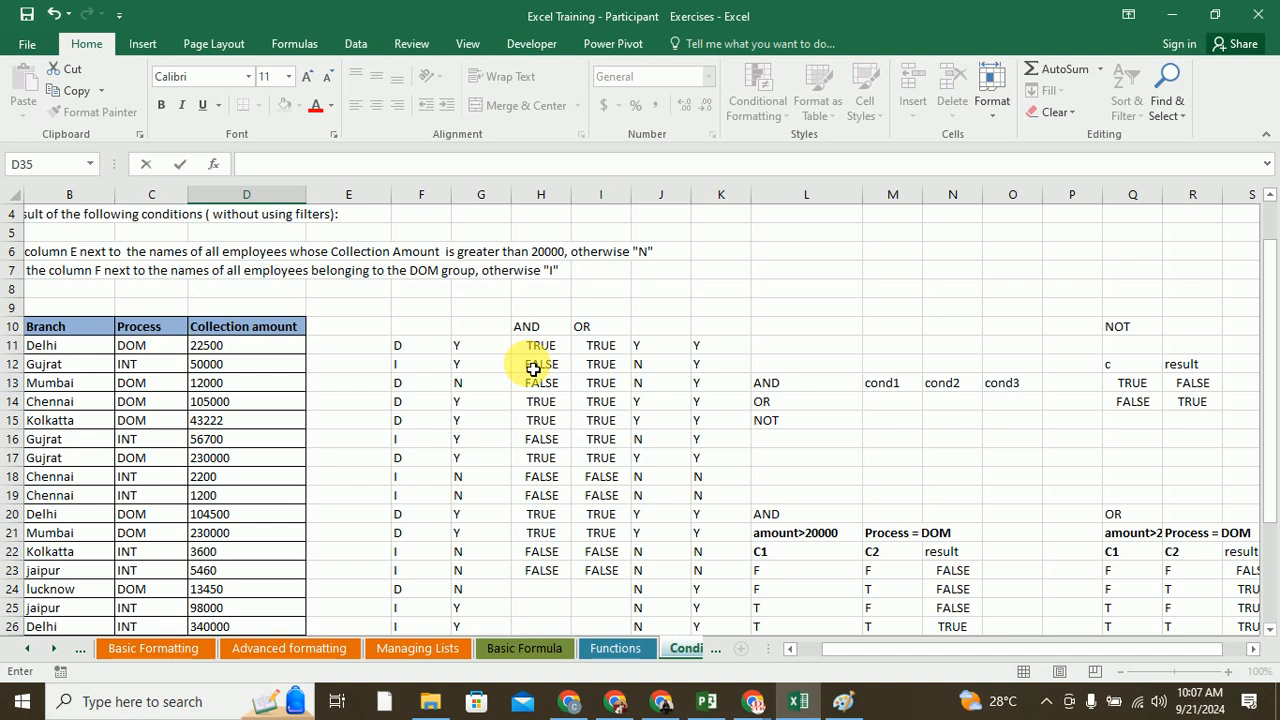
click(662, 649)
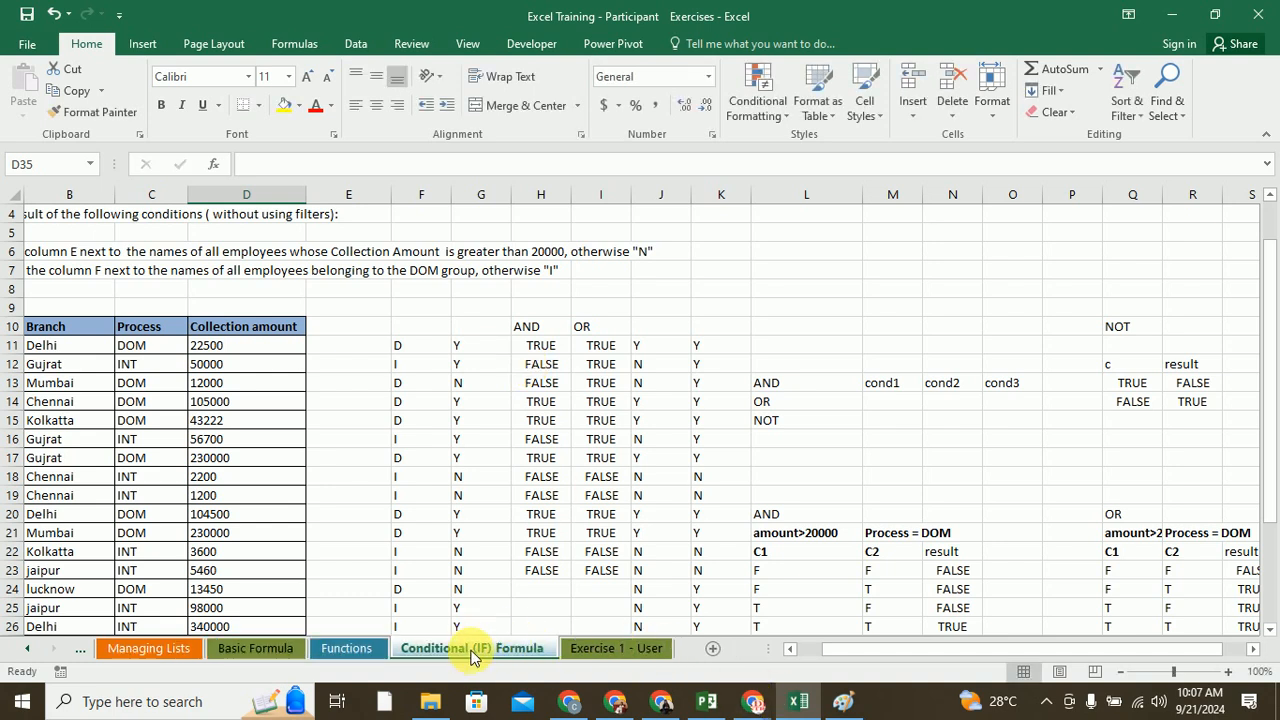
click(616, 651)
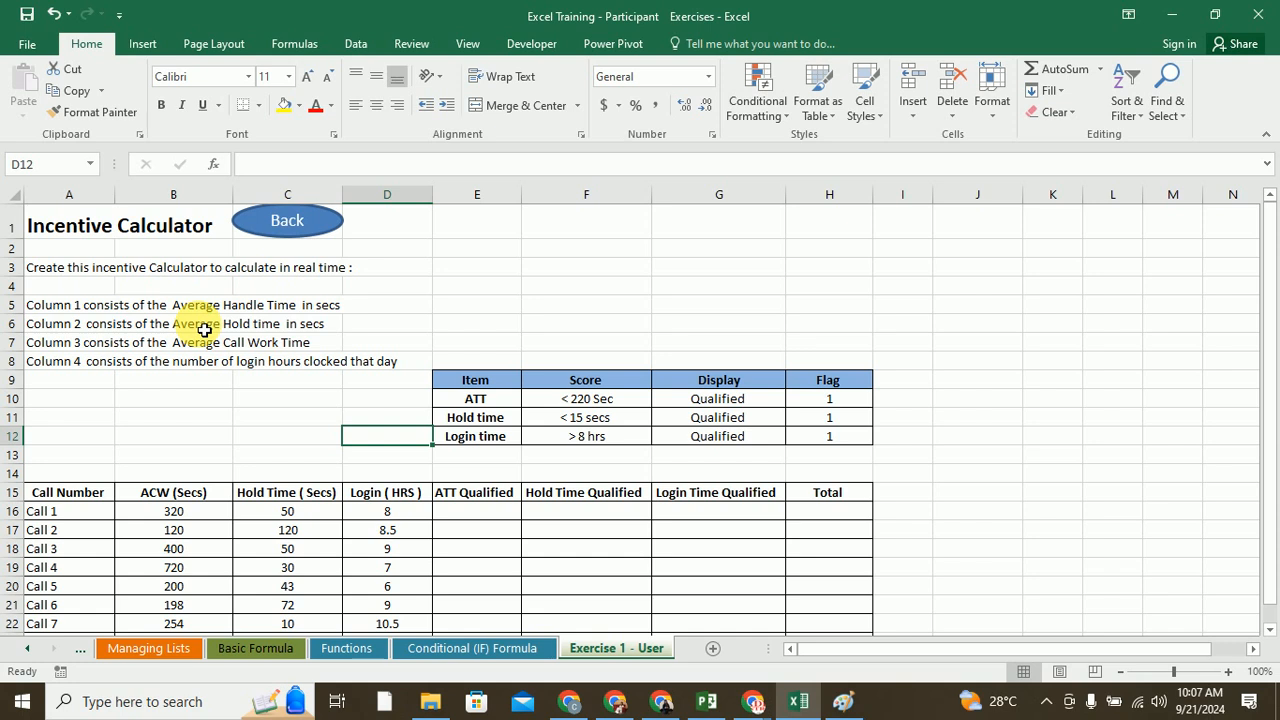
- Examine the incentive criteria table in E9:H12, including the score and display entries for ATT
drag(425, 361, 865, 440)
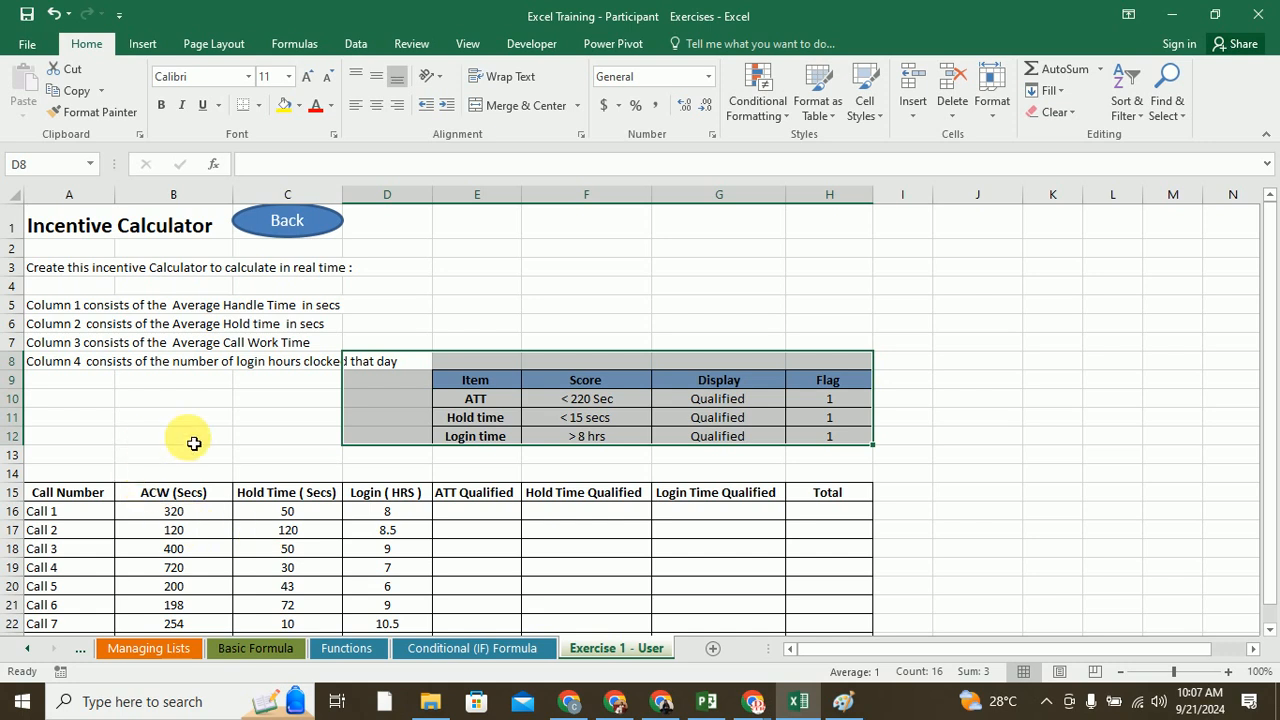
scroll(194, 443, down, 1)
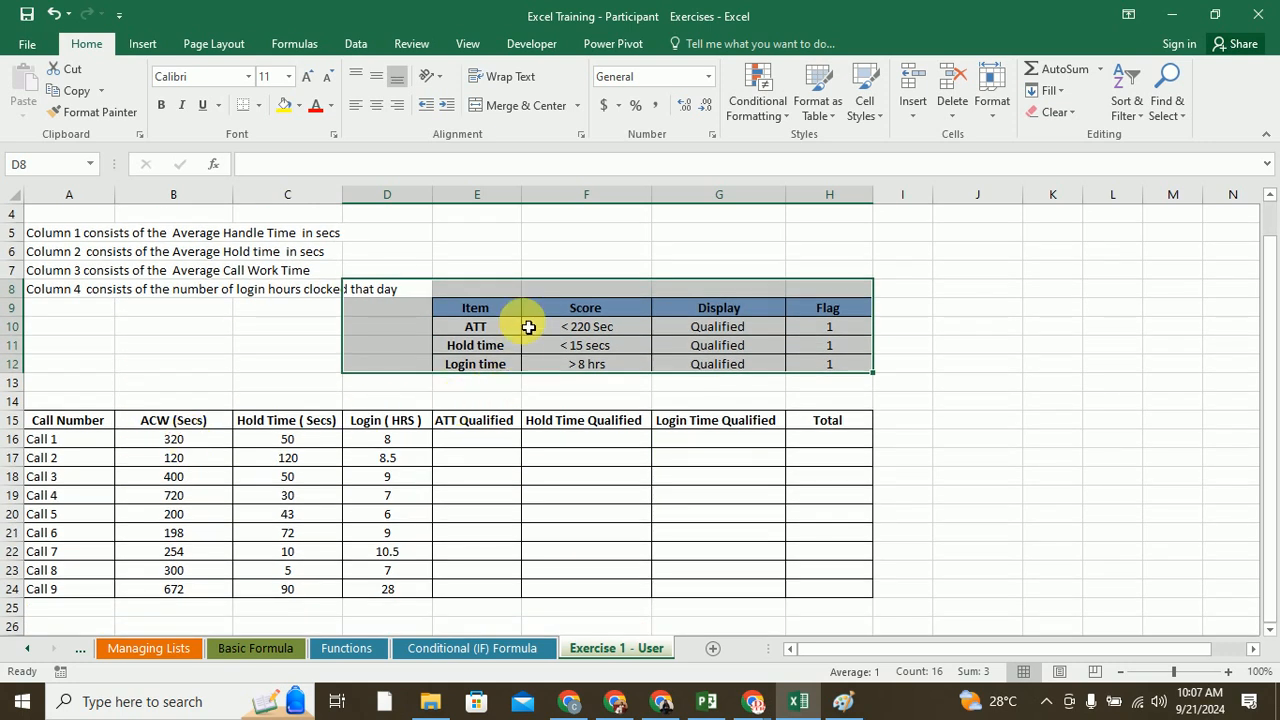
click(587, 332)
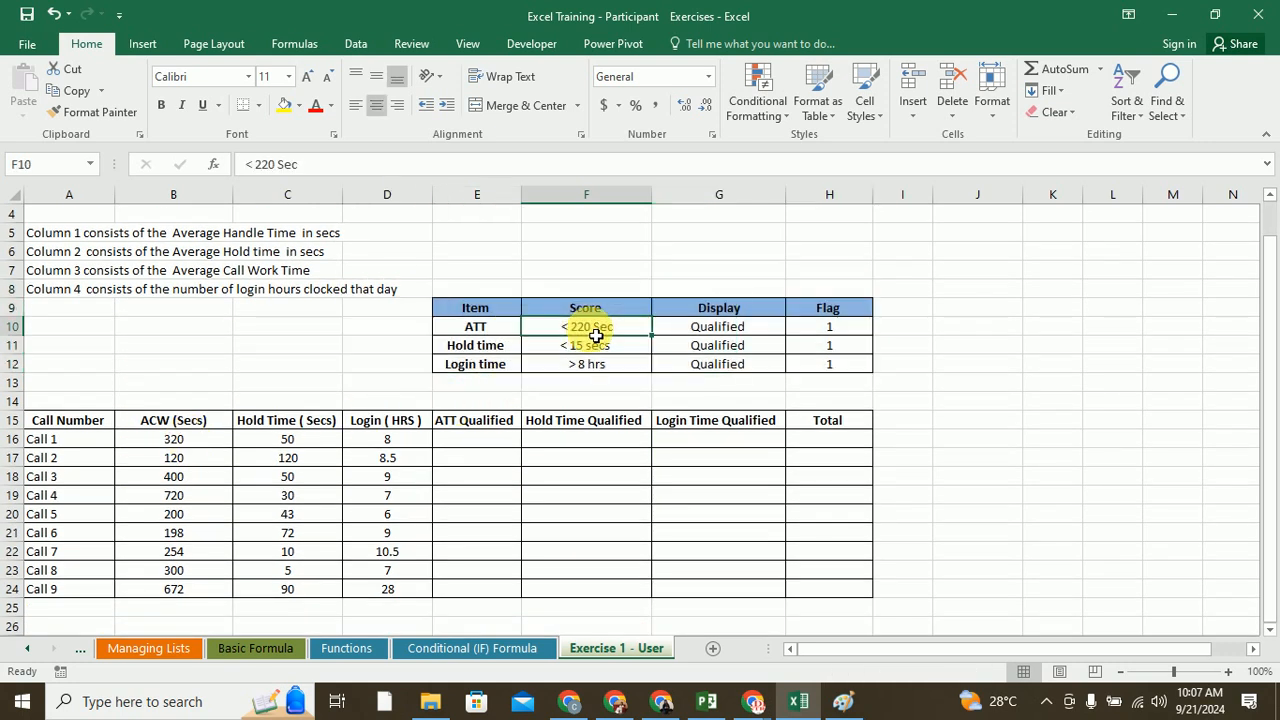
click(710, 330)
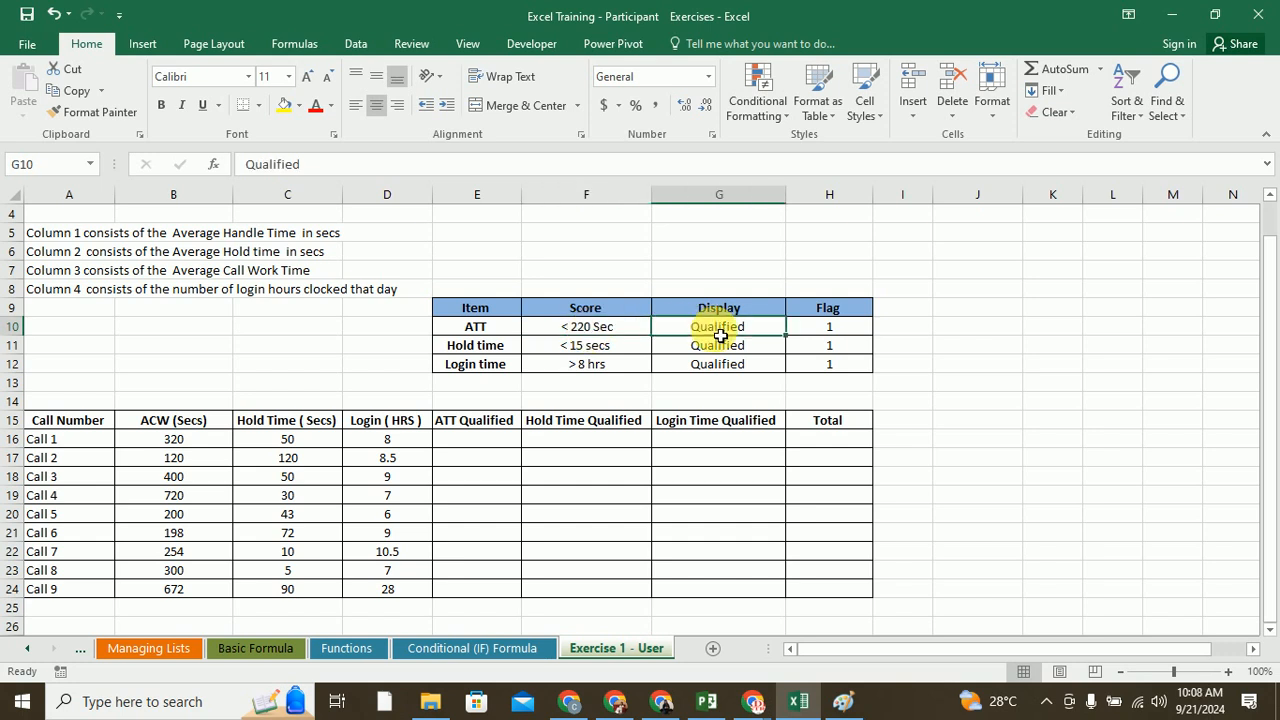
- Examine the flag for ATT, the ACW, Hold Time and Login data in B16:D24, and the ATT Qualified column heading
click(830, 331)
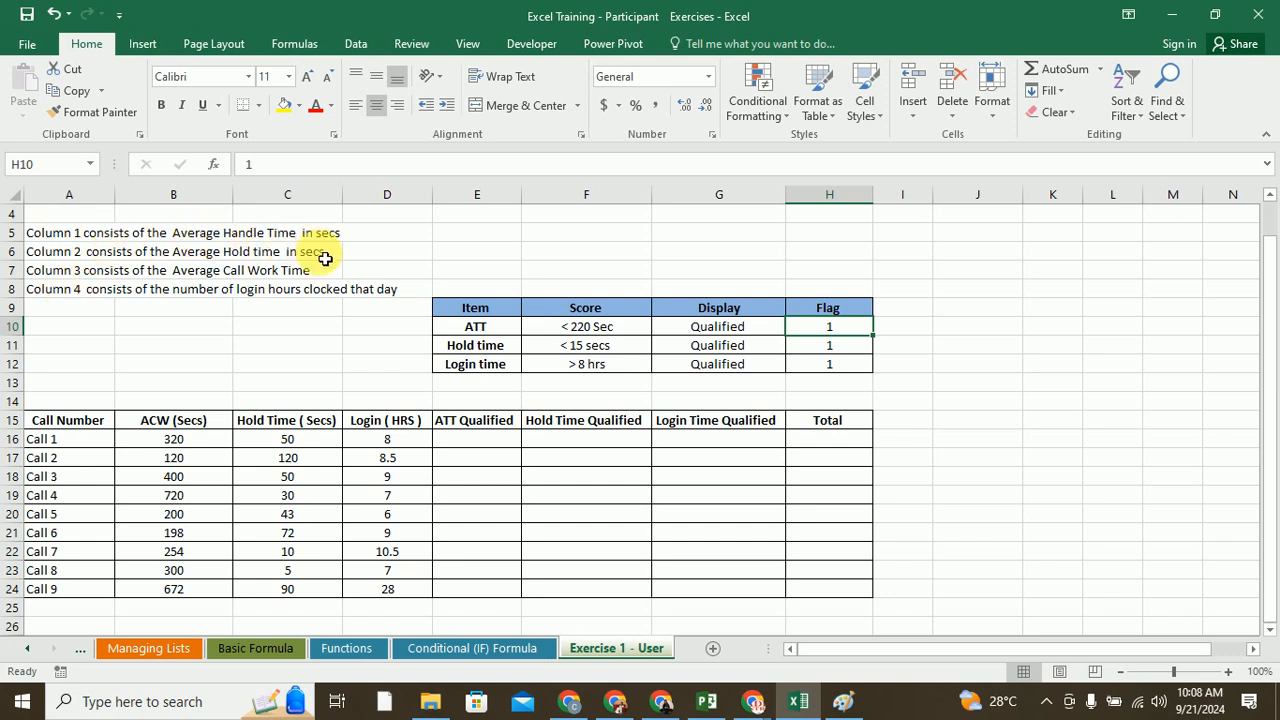
drag(160, 437, 187, 596)
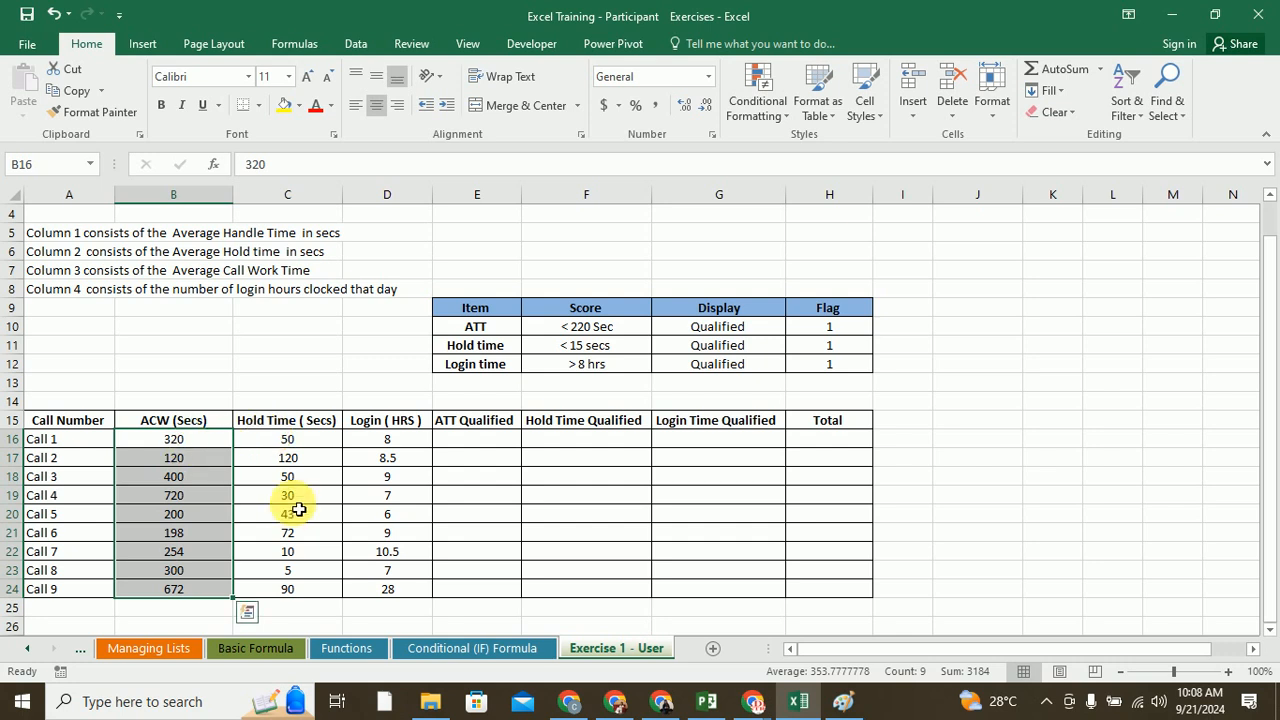
drag(295, 449, 294, 586)
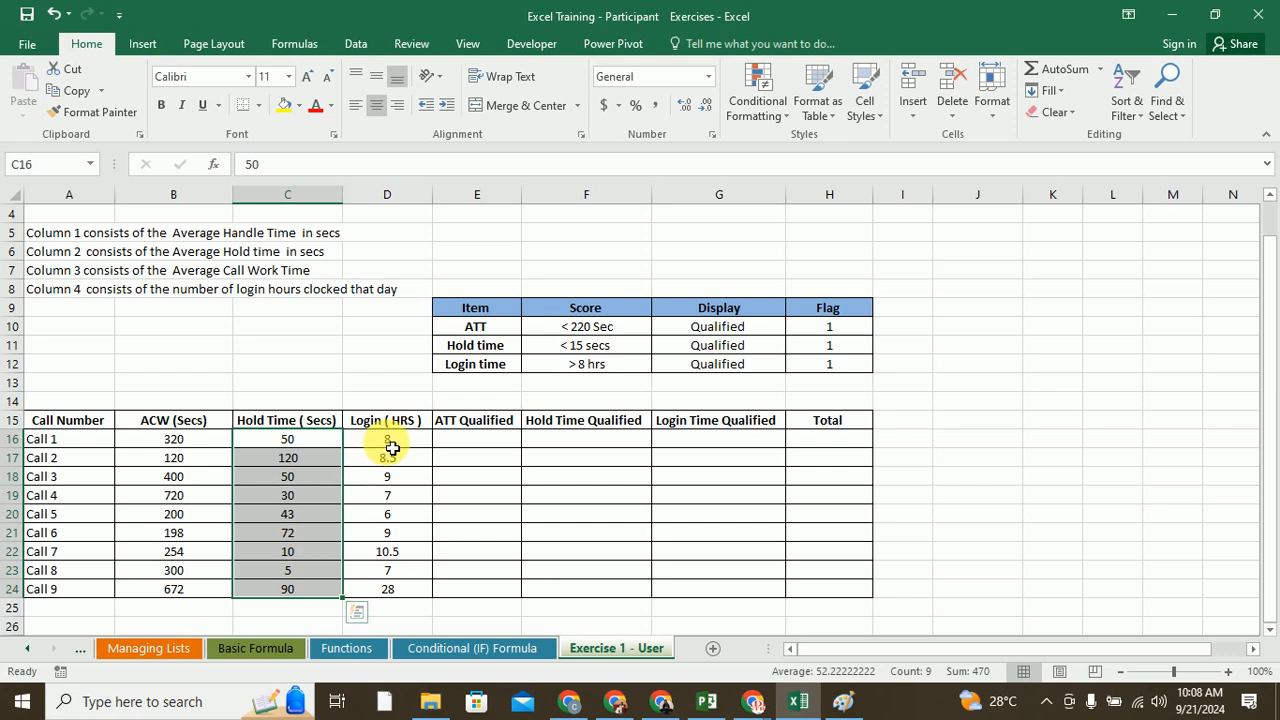
drag(394, 444, 407, 595)
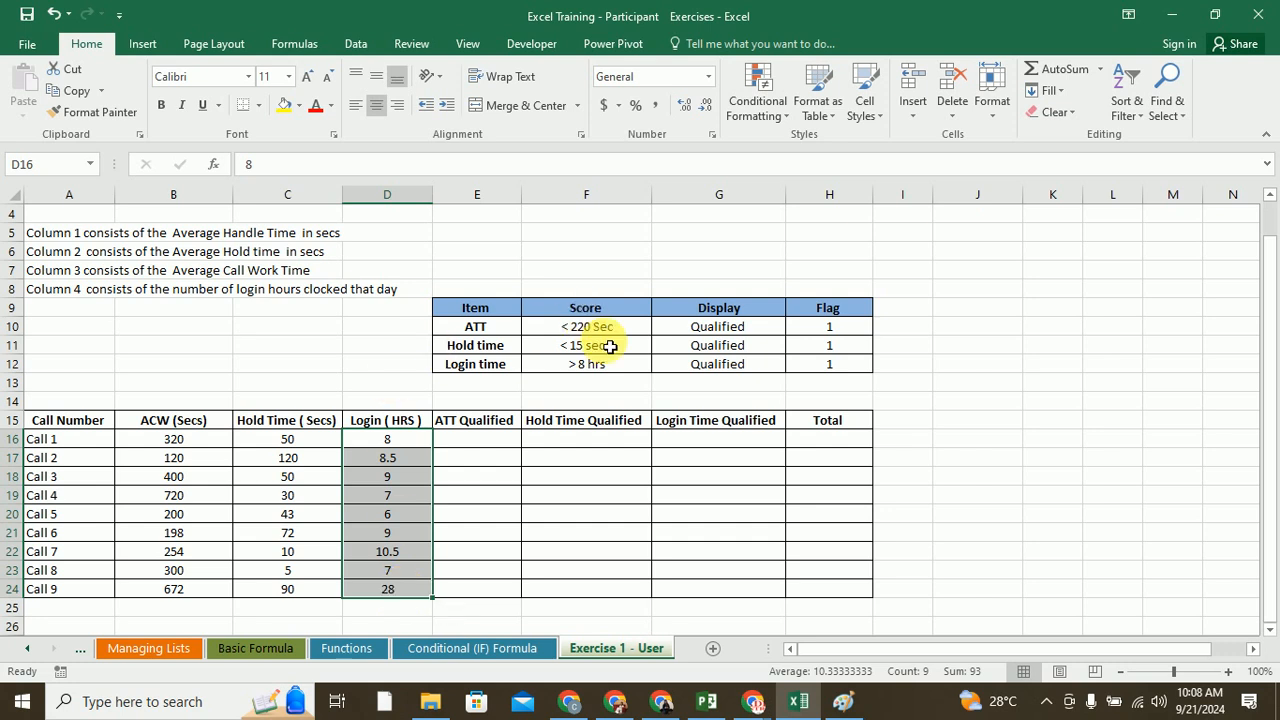
click(477, 426)
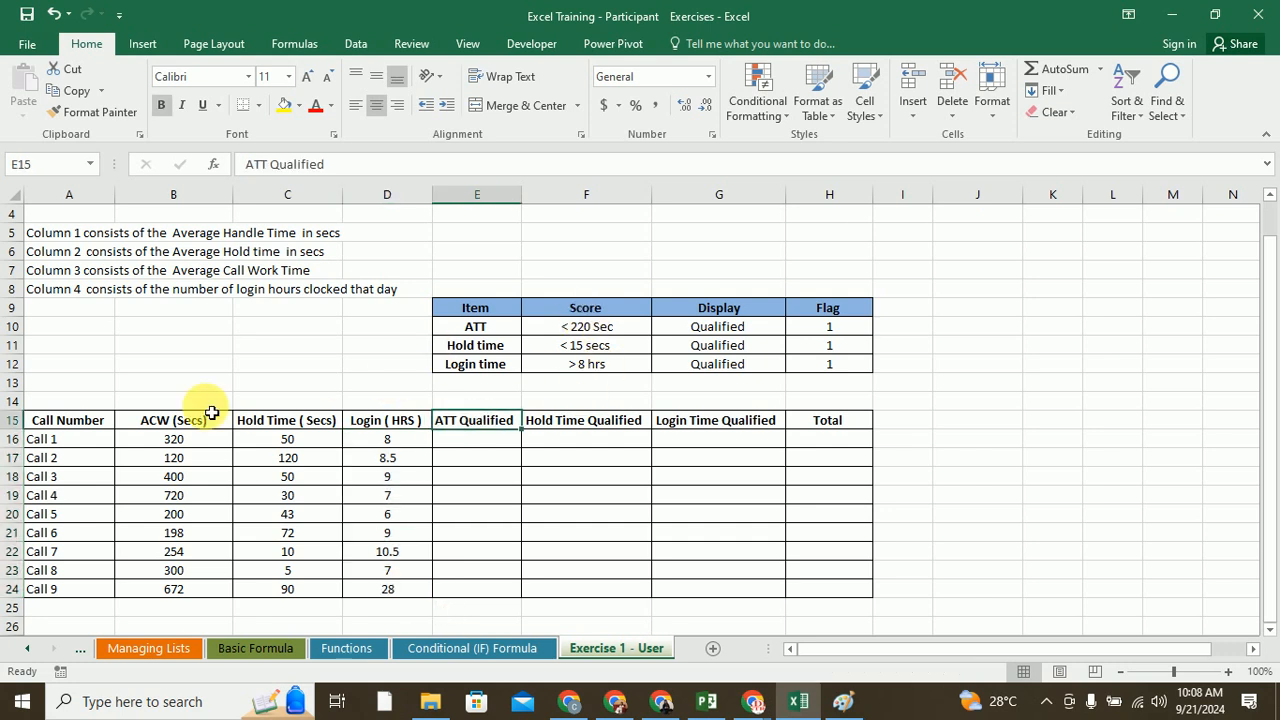
click(173, 422)
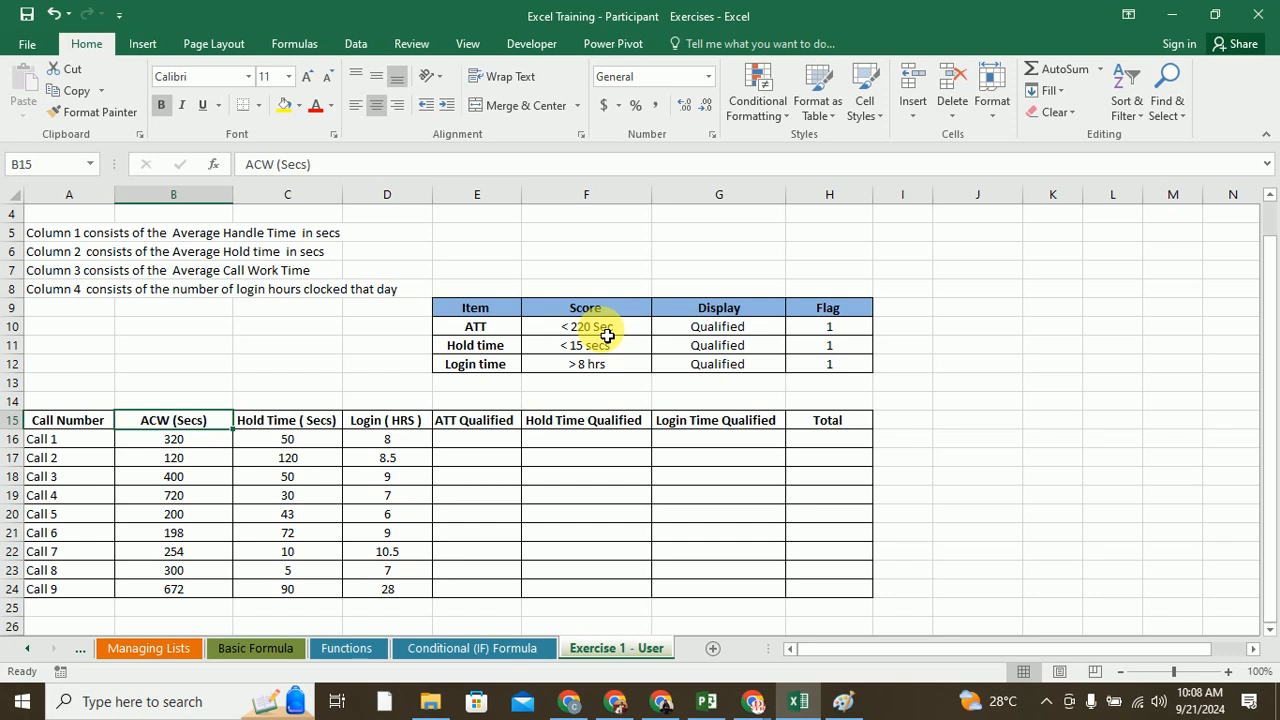
click(717, 330)
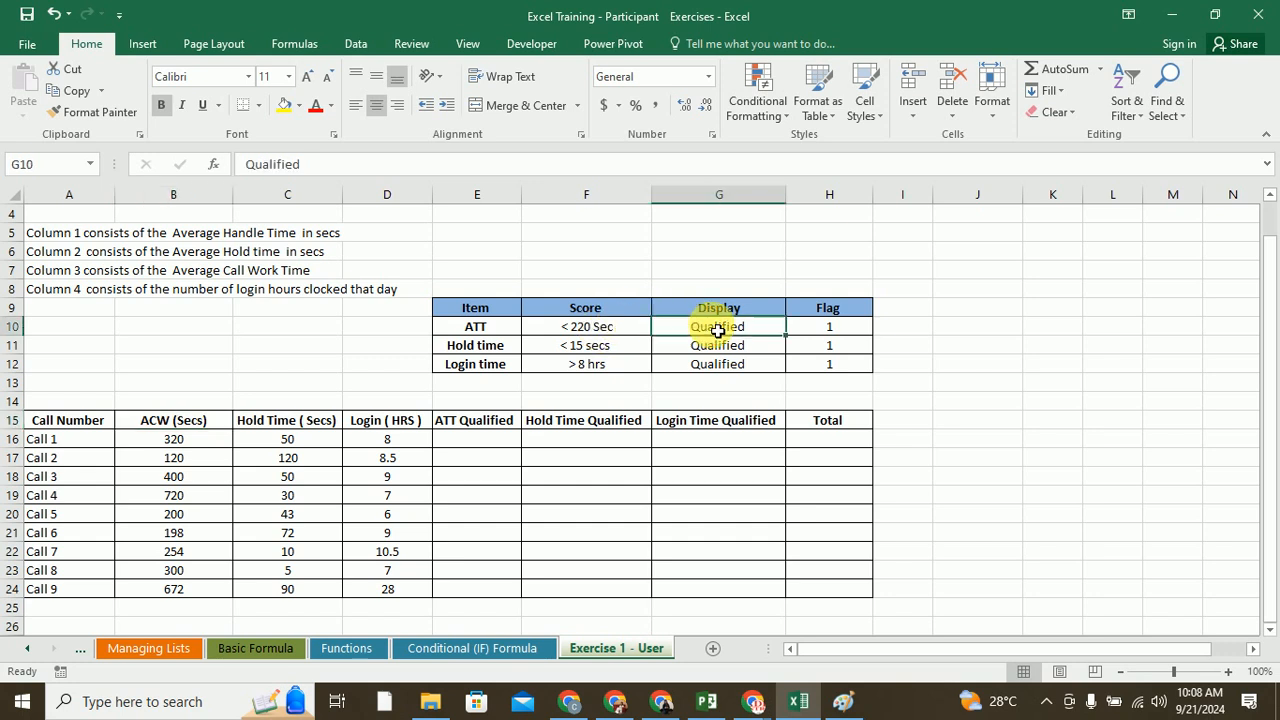
- Enter =IF(B16>220,"Qualifies","") in E16 under ATT Qualified for Call 1
click(478, 445)
text(=i)
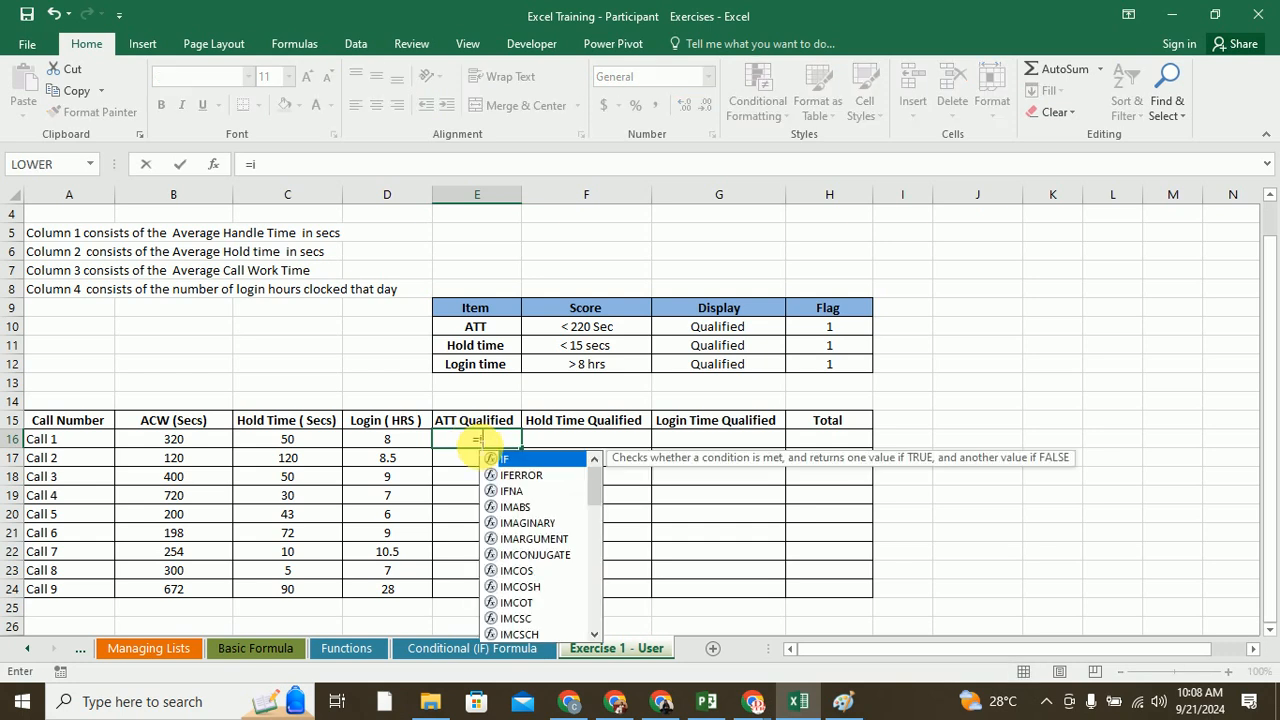
text(f()
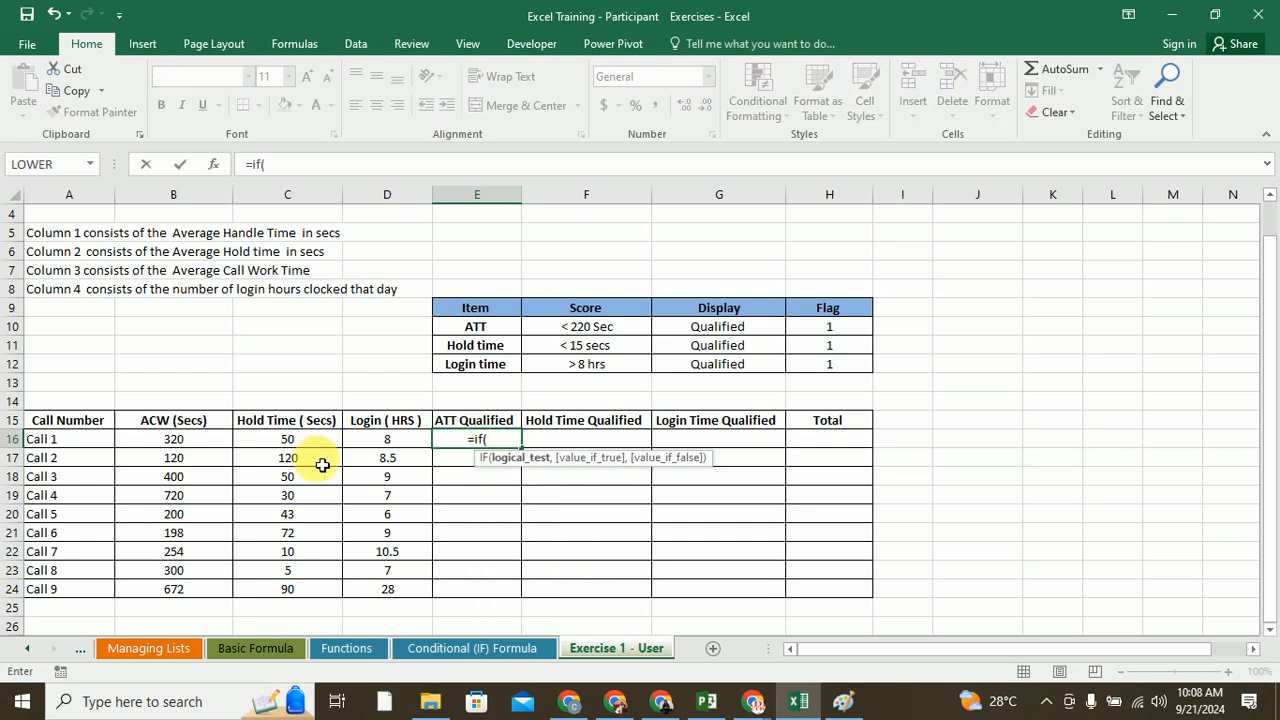
click(180, 443)
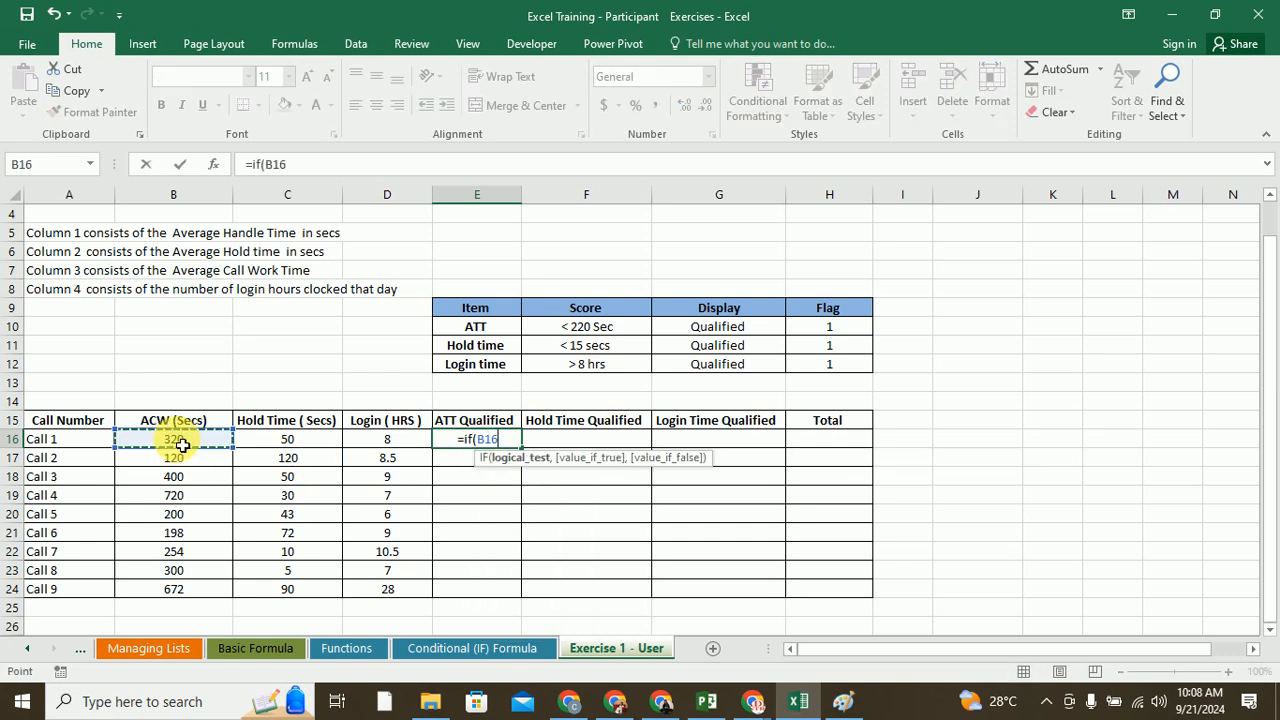
text(>220)
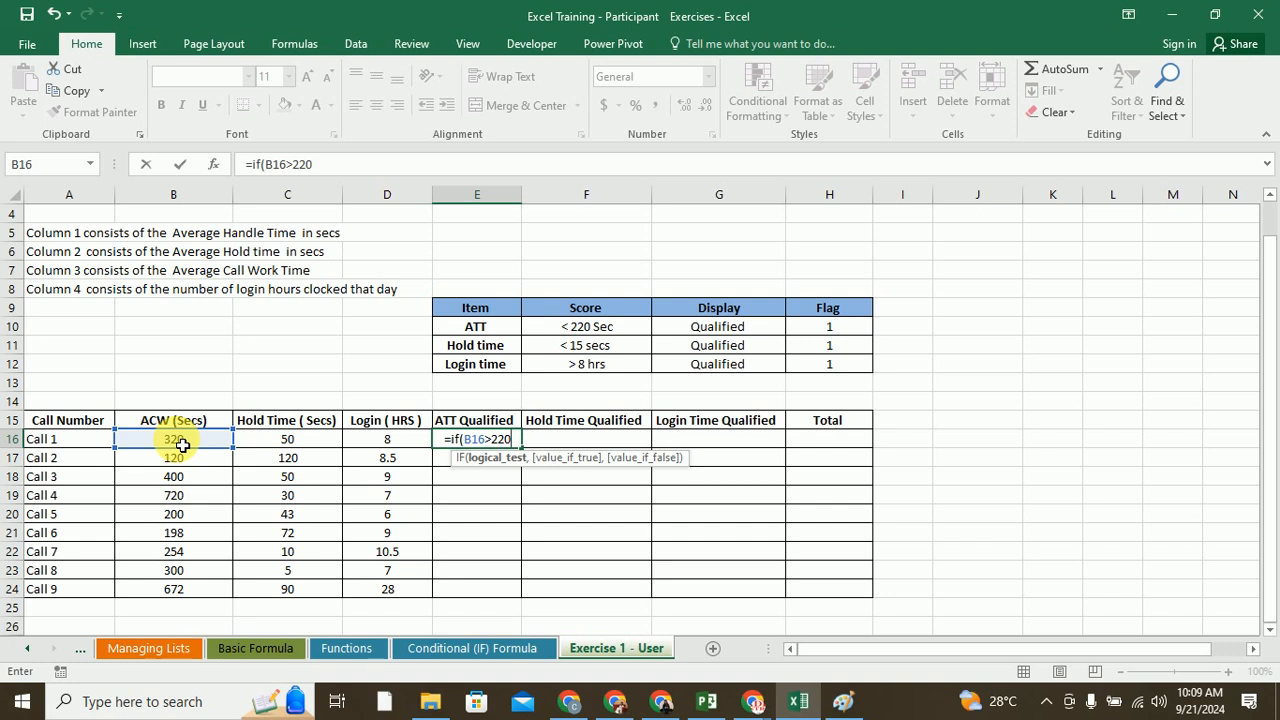
text(,)
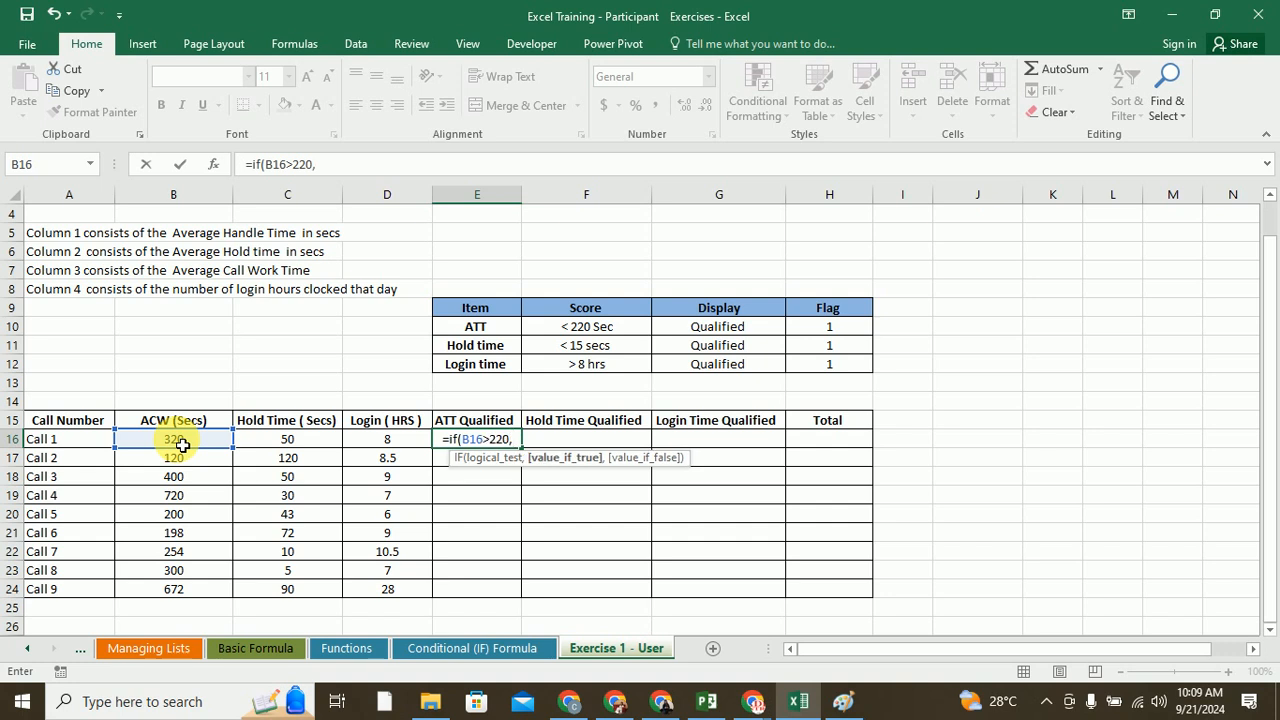
text("Qualifies",)
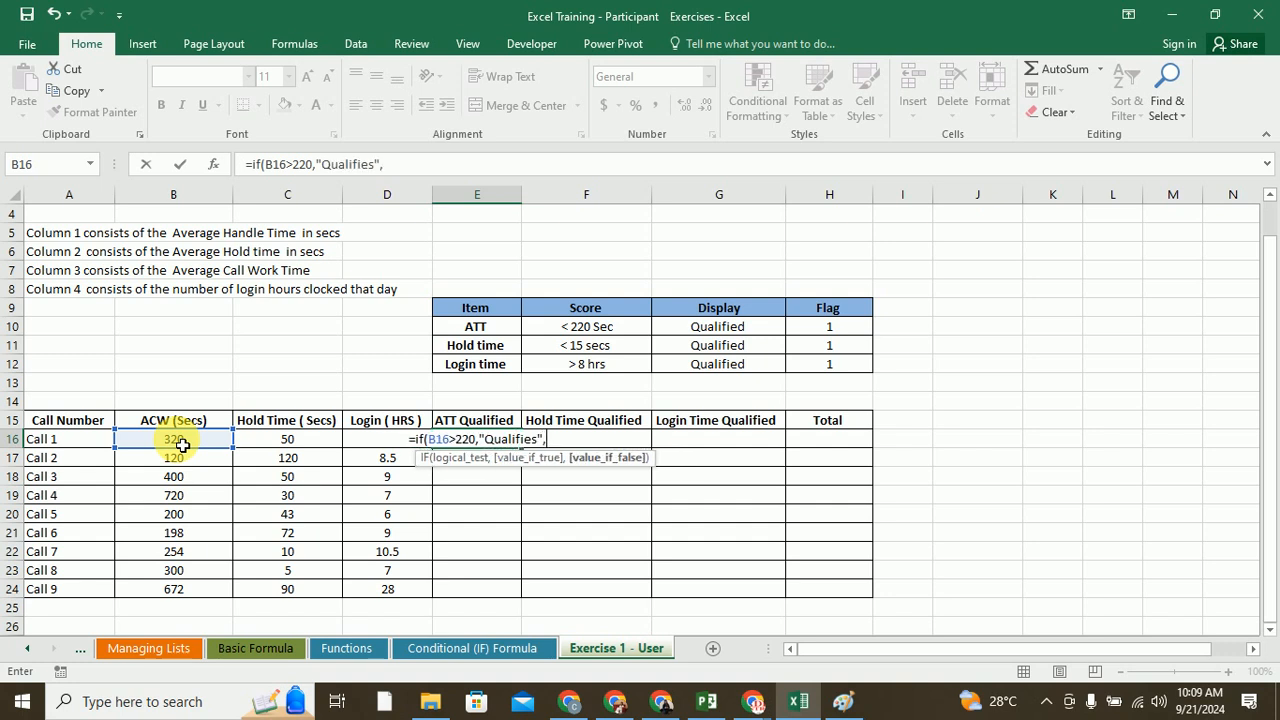
text(")
text("))
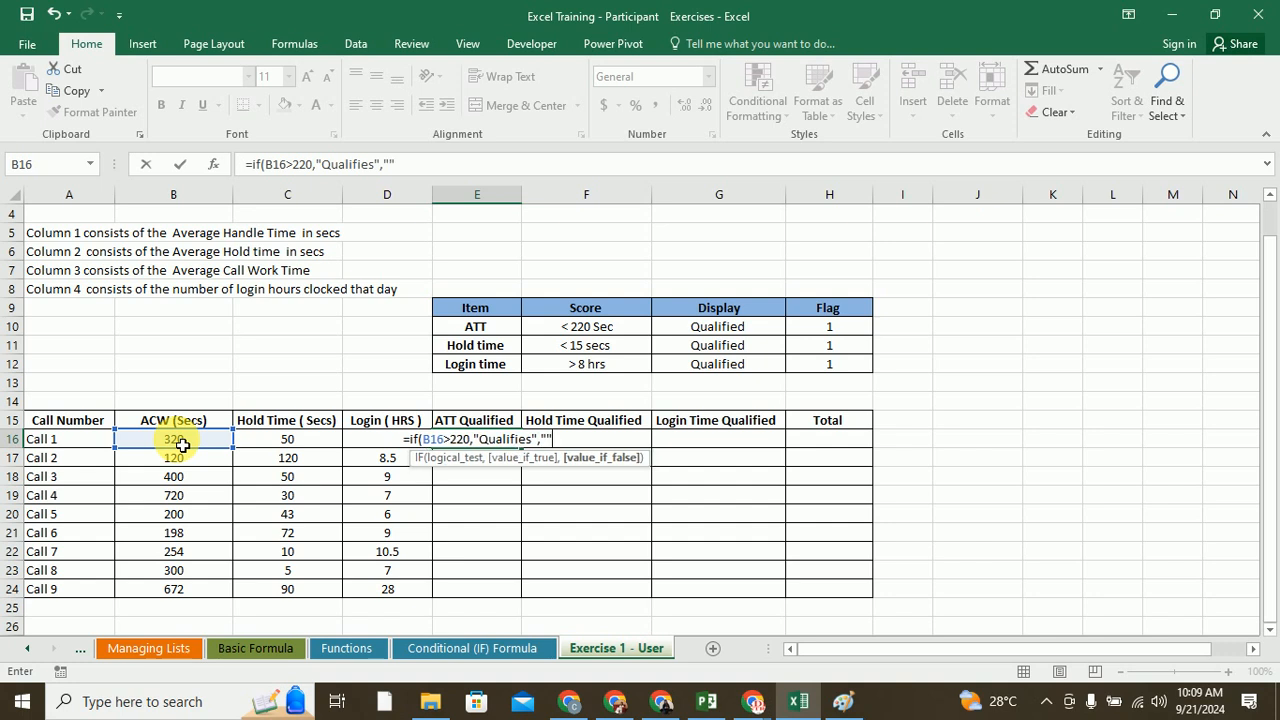
key(Return)
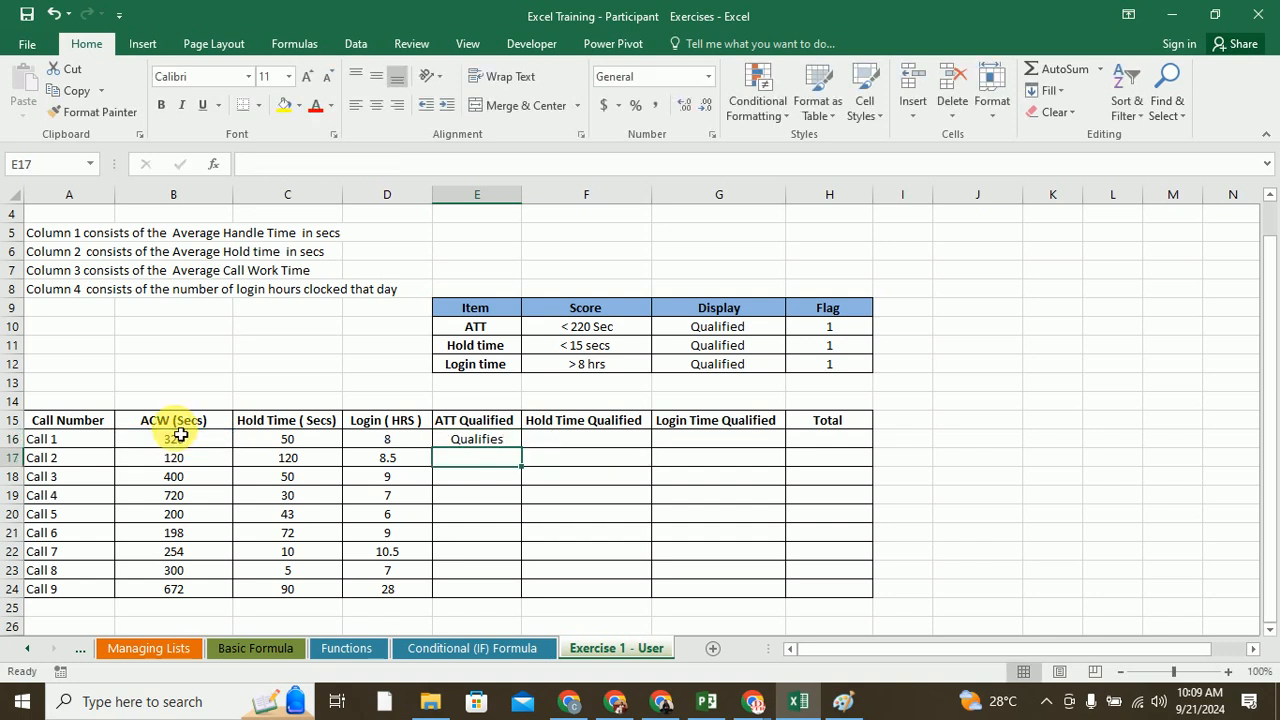
- Correct the true-value text in the E16 formula to "Qualified"
double_click(478, 439)
click(527, 440)
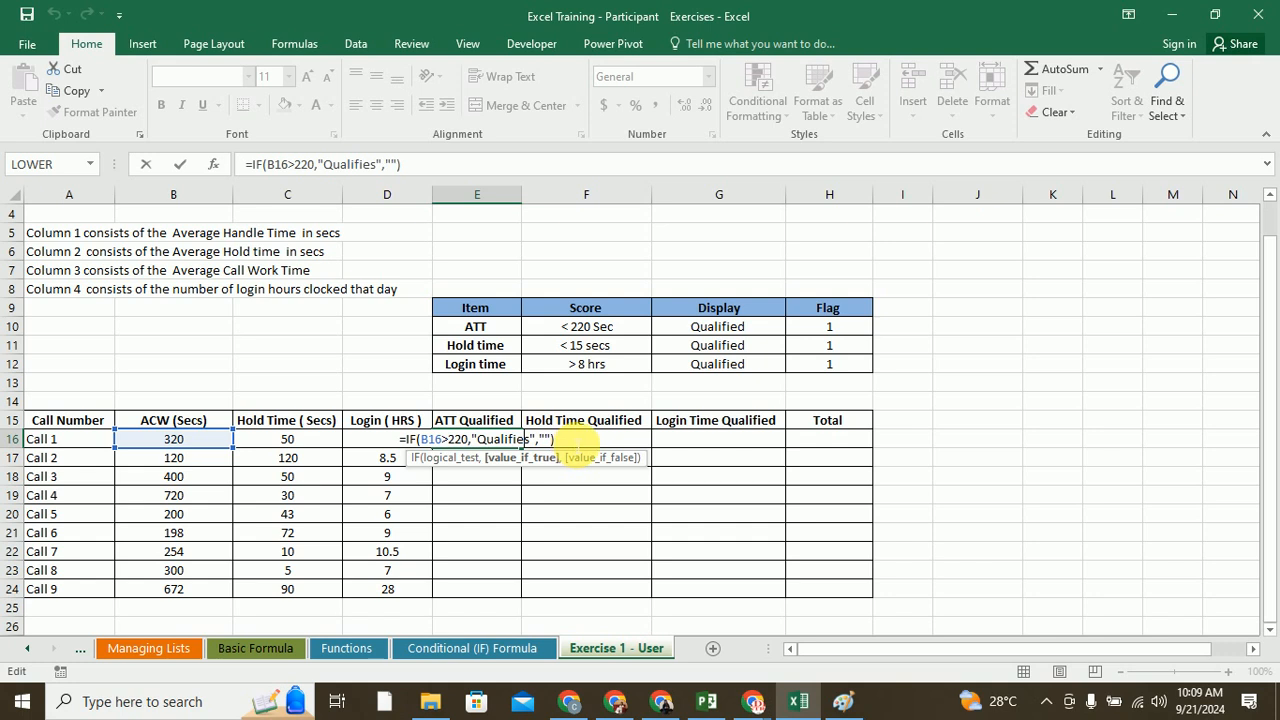
key(Delete)
text(d)
key(Return)
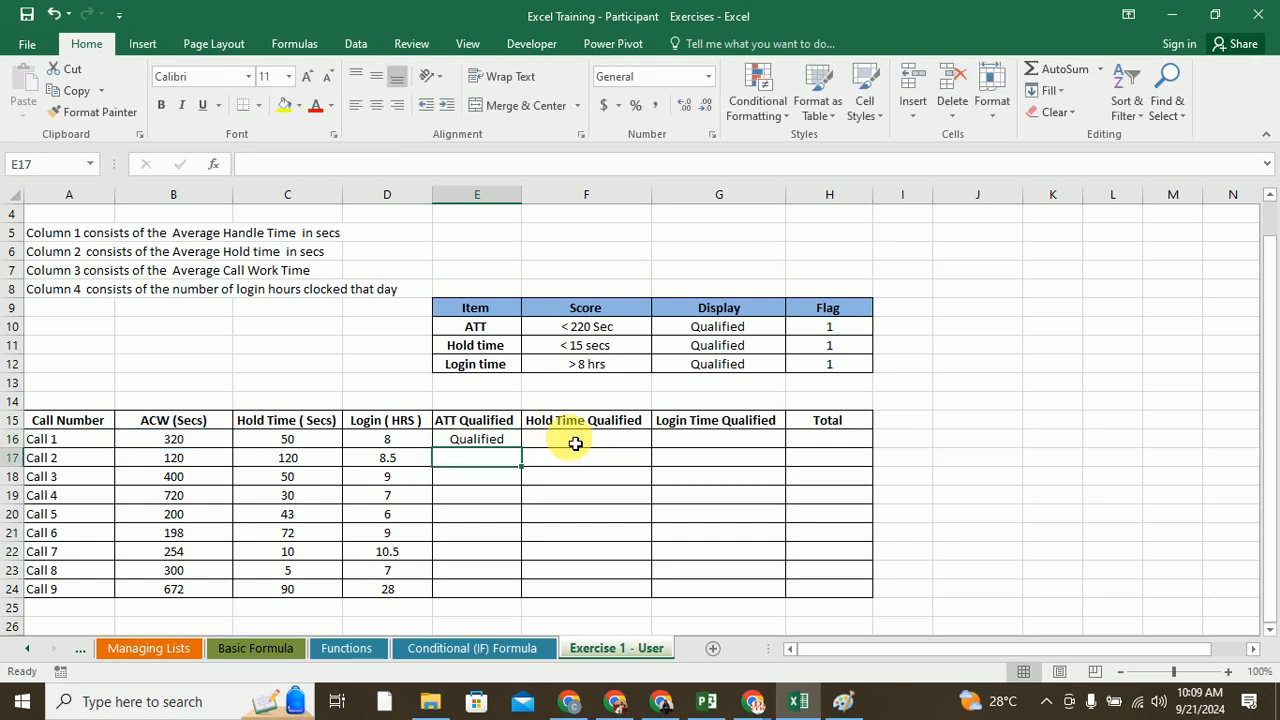
- Check the E16 formula and review the Hold time and Login time criteria in E11:G12
click(486, 438)
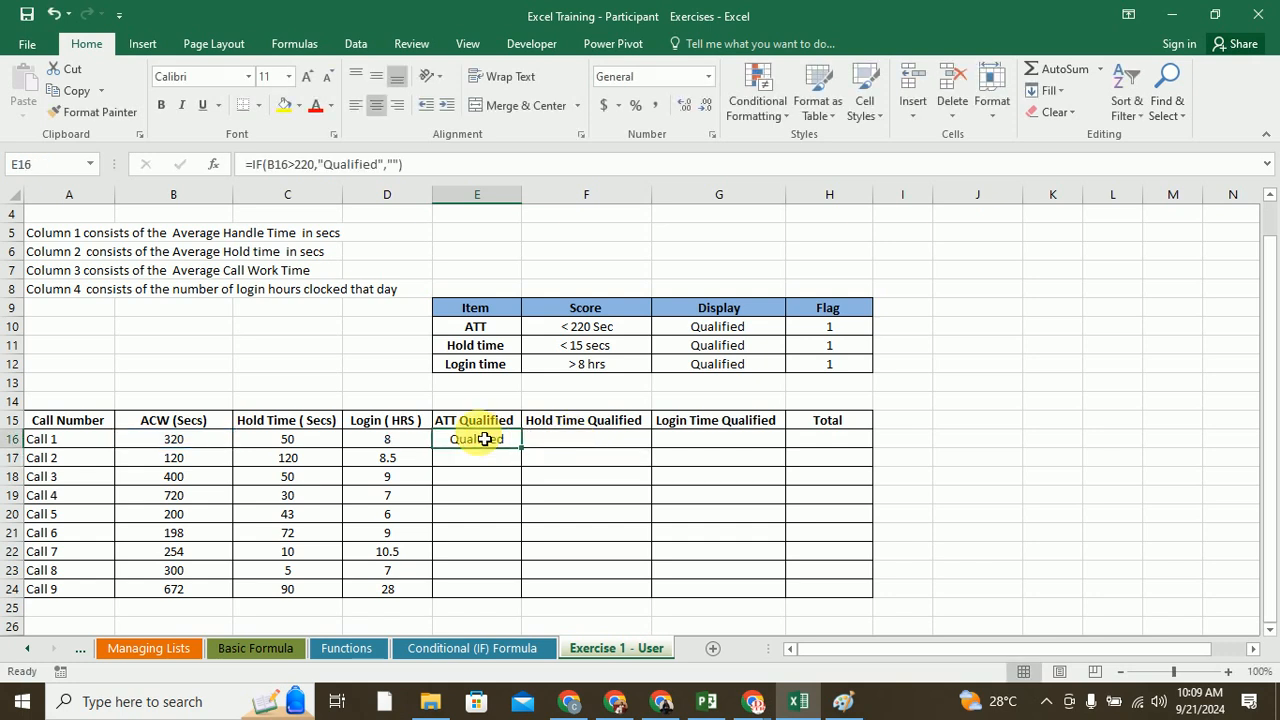
click(586, 439)
click(478, 345)
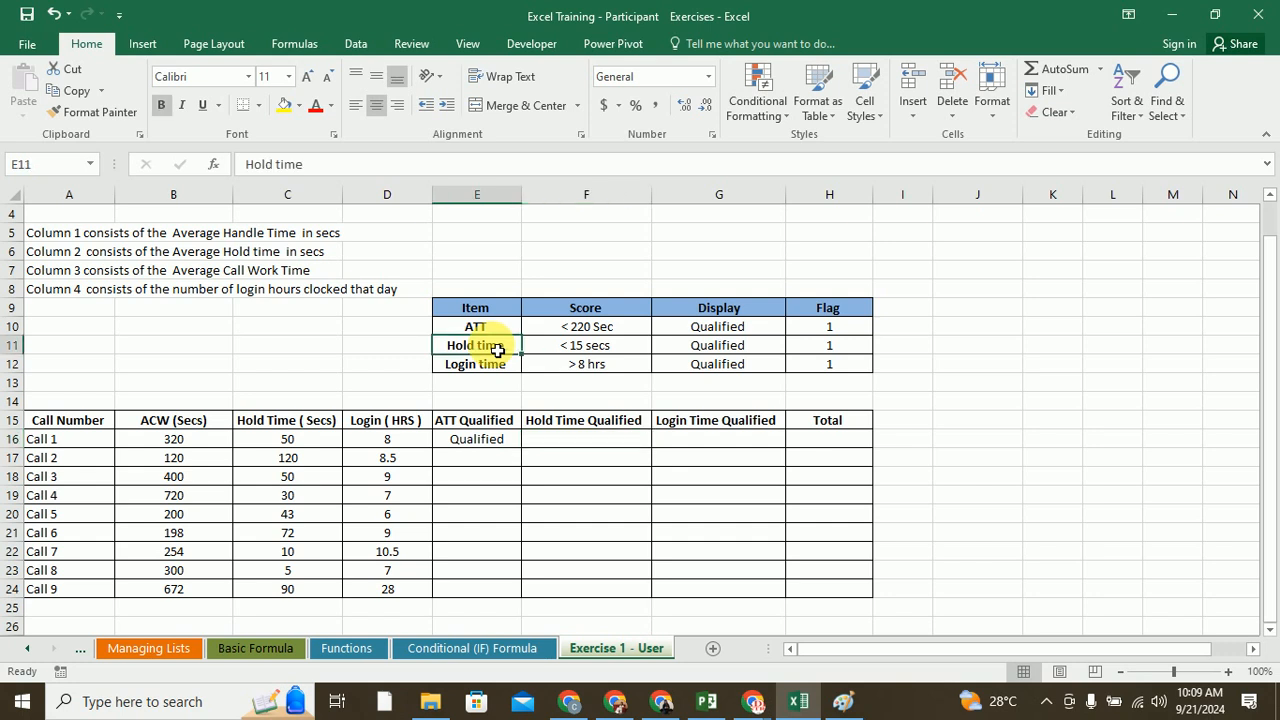
click(600, 352)
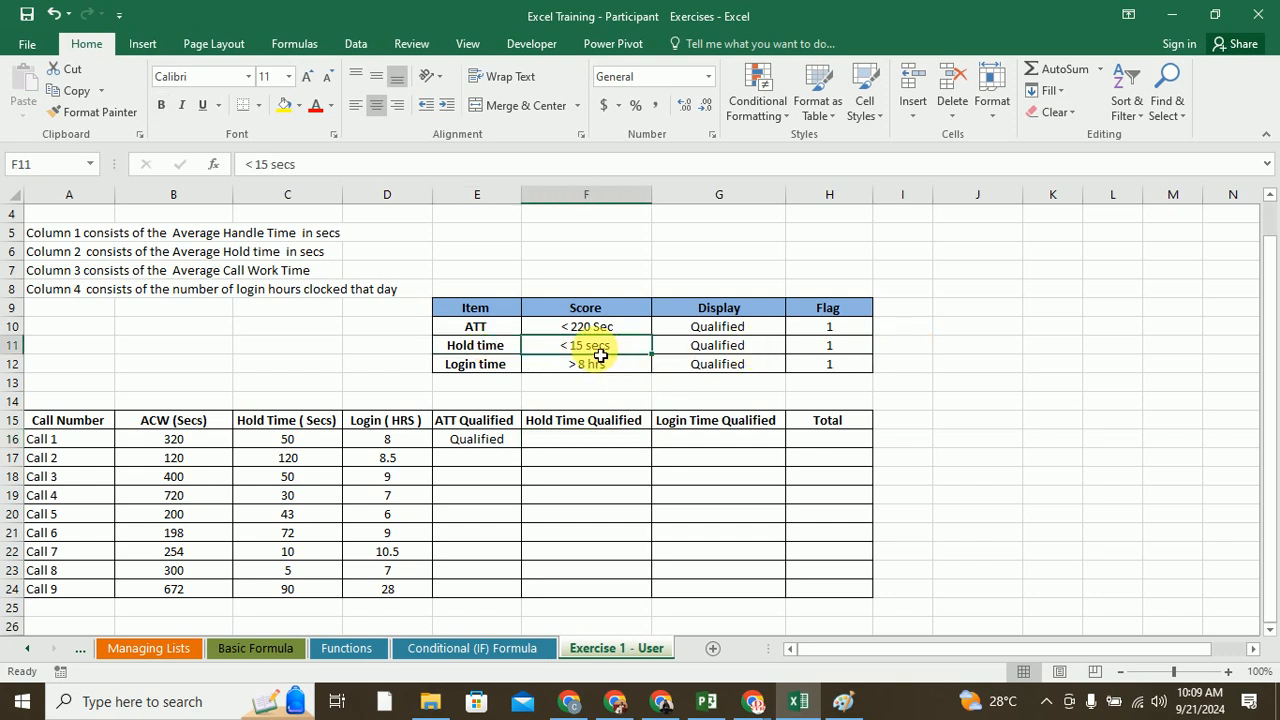
click(707, 350)
click(585, 363)
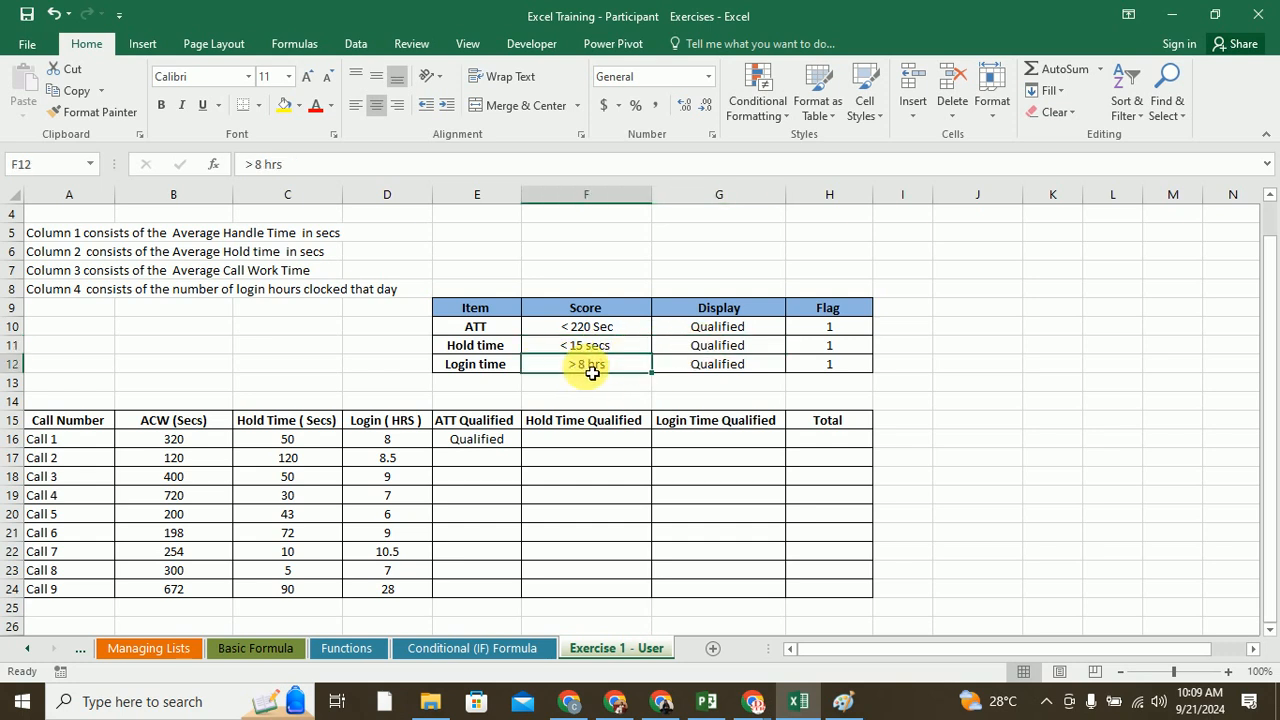
- Change the comparison in the E16 formula to less than, giving =IF(B16<220,"Qualified","")
click(460, 438)
double_click(476, 440)
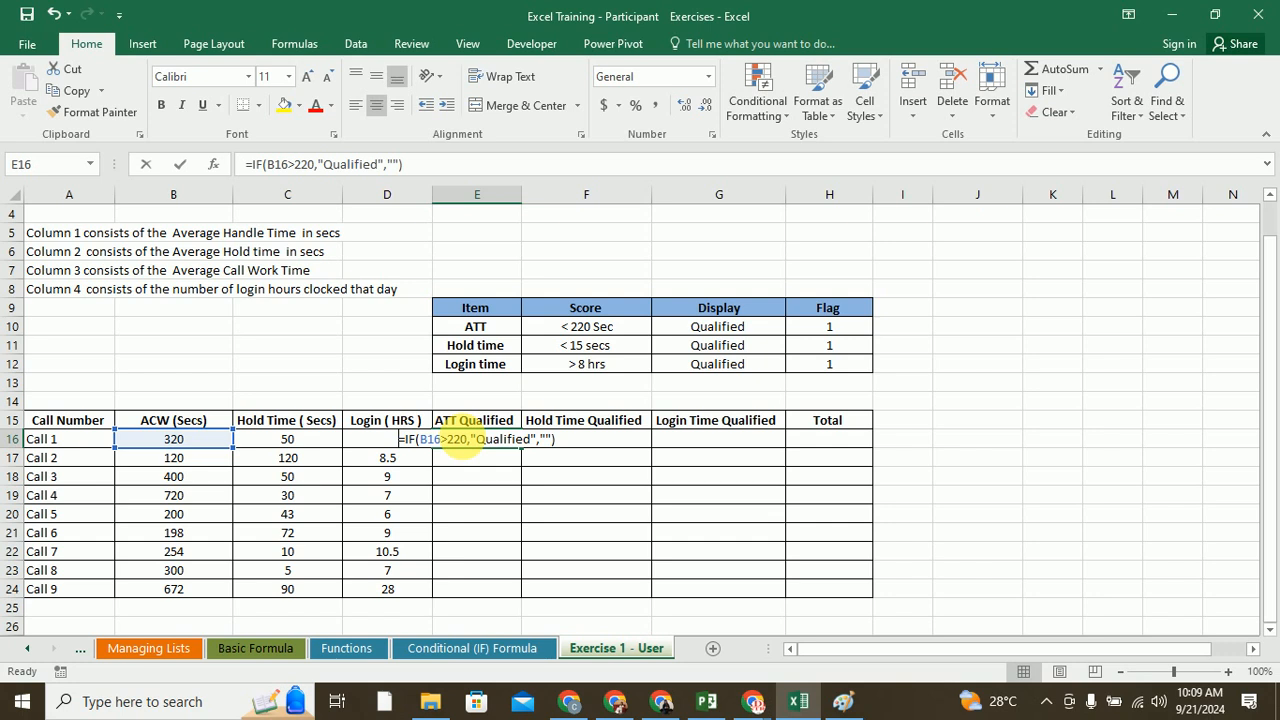
click(443, 440)
key(Delete)
text(<)
key(Return)
click(464, 443)
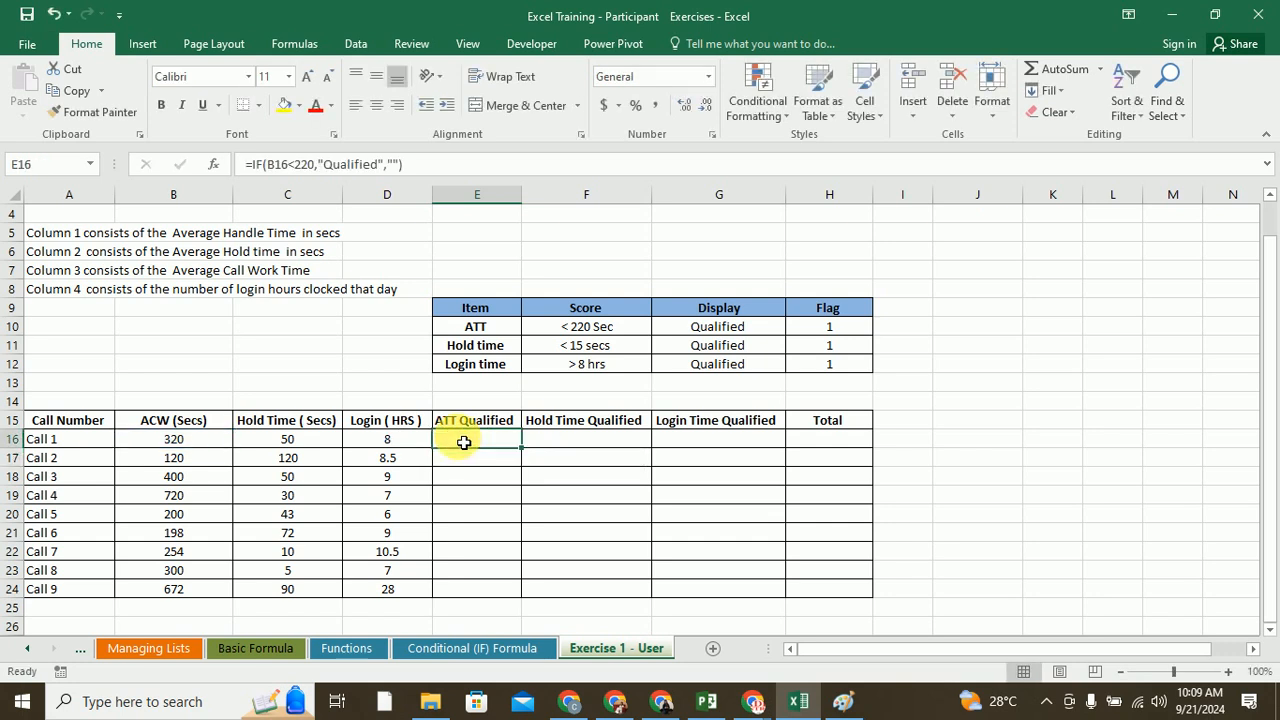
double_click(464, 443)
click(713, 288)
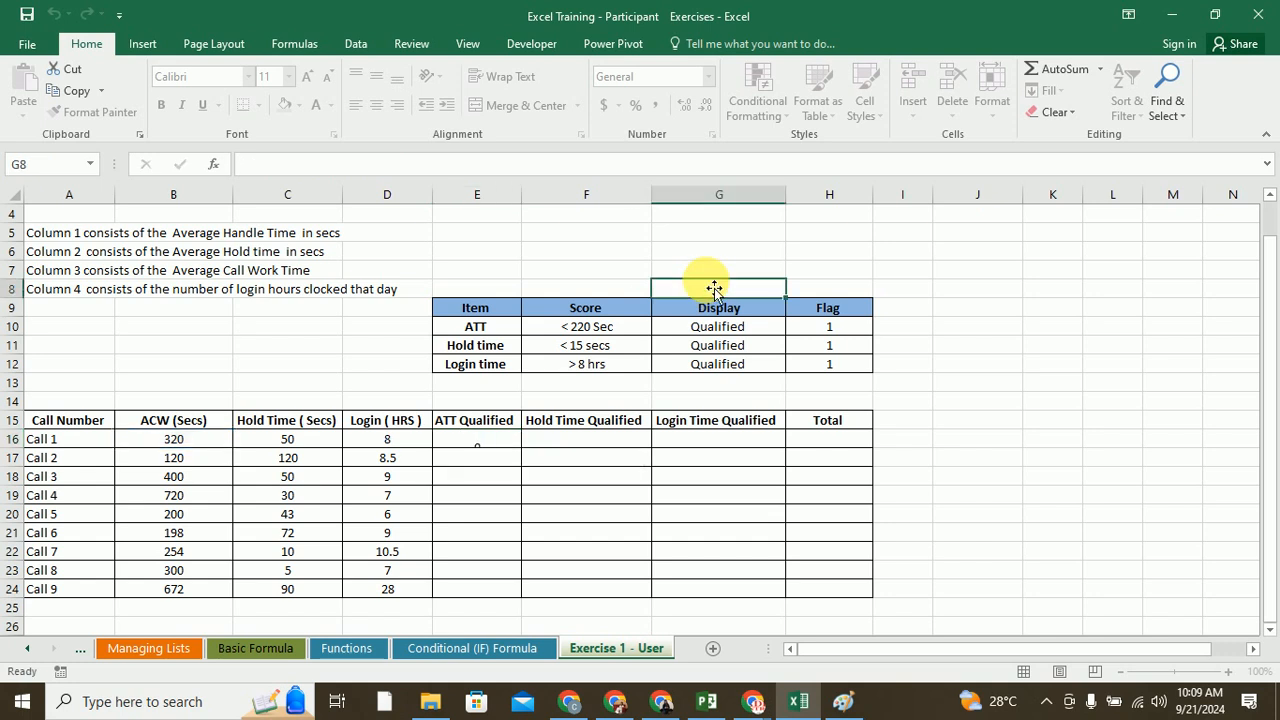
- Fill the ATT Qualified formula from E16 down to E24 and check the copied formula in E17
click(506, 443)
drag(521, 448, 528, 600)
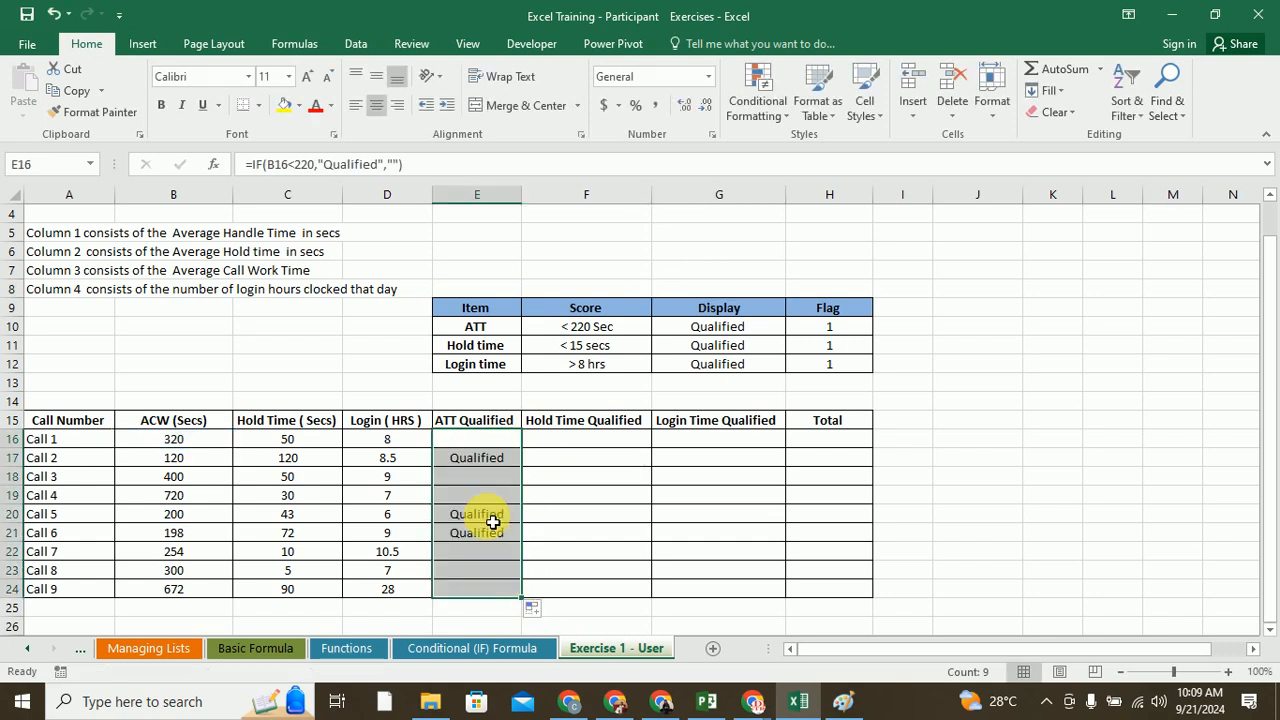
click(484, 461)
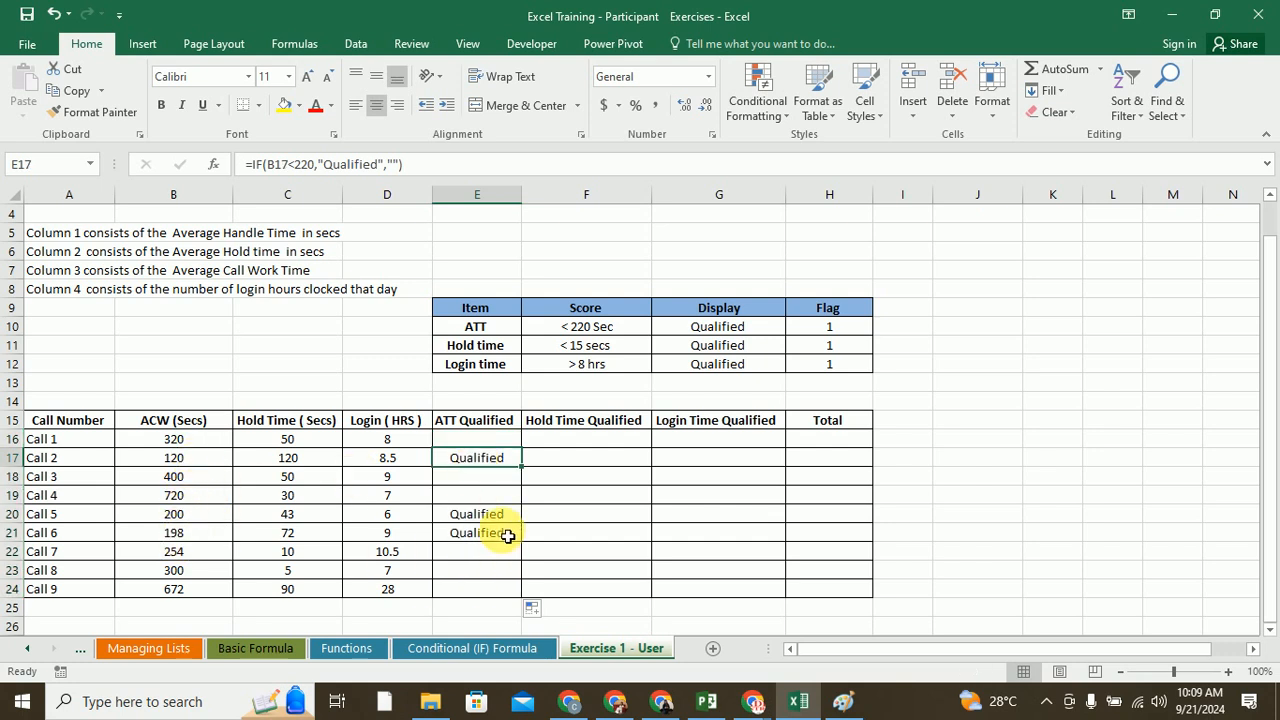
- Add a Flag column heading in I15, beside the Total column
click(586, 439)
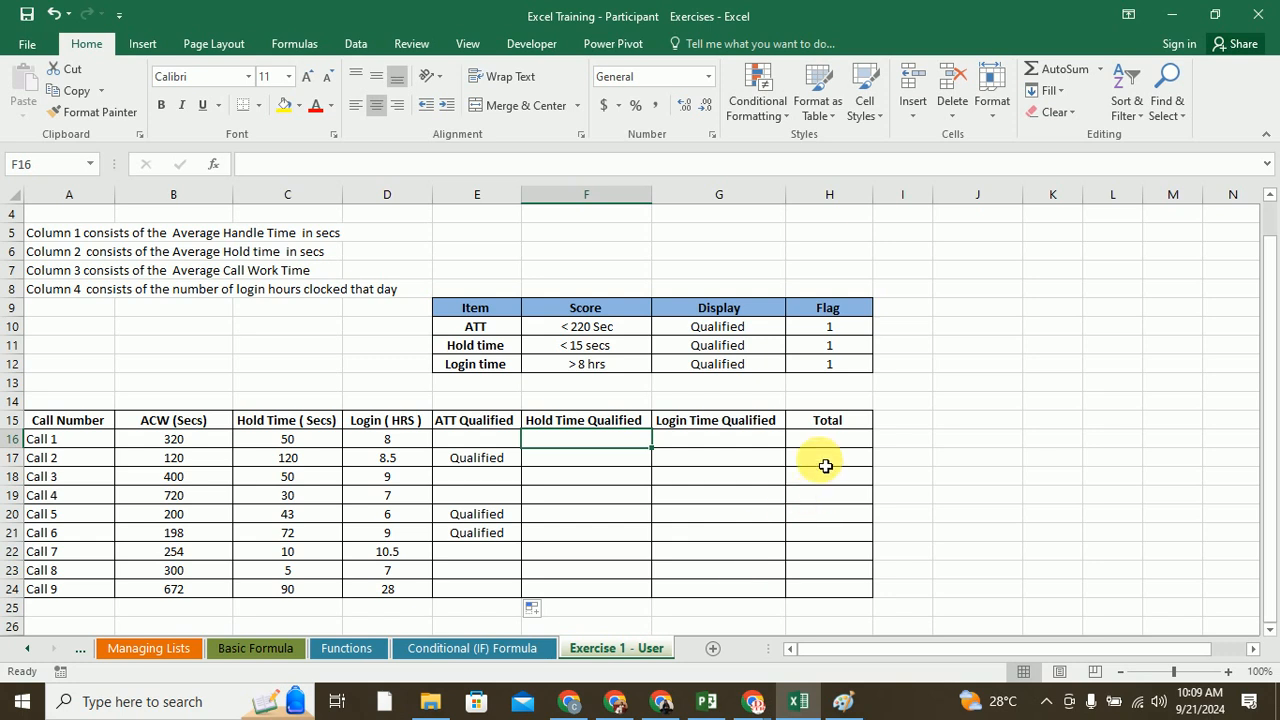
drag(823, 441, 833, 551)
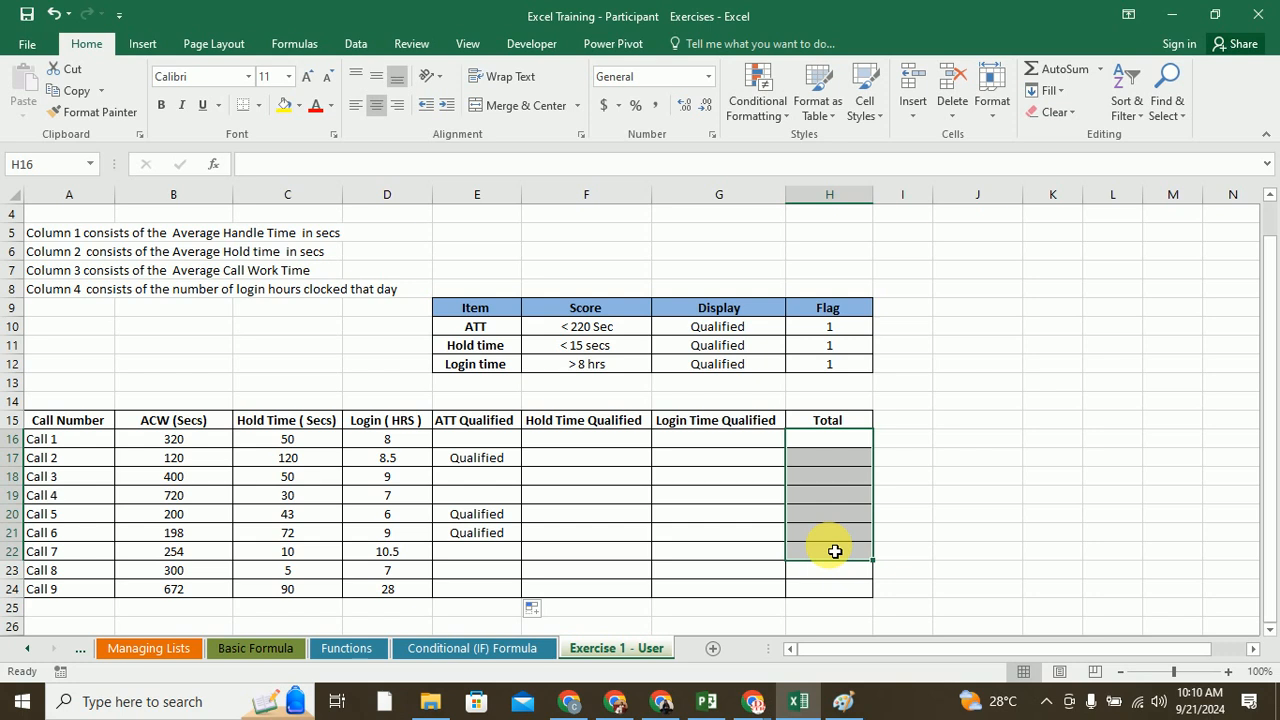
click(714, 328)
click(718, 346)
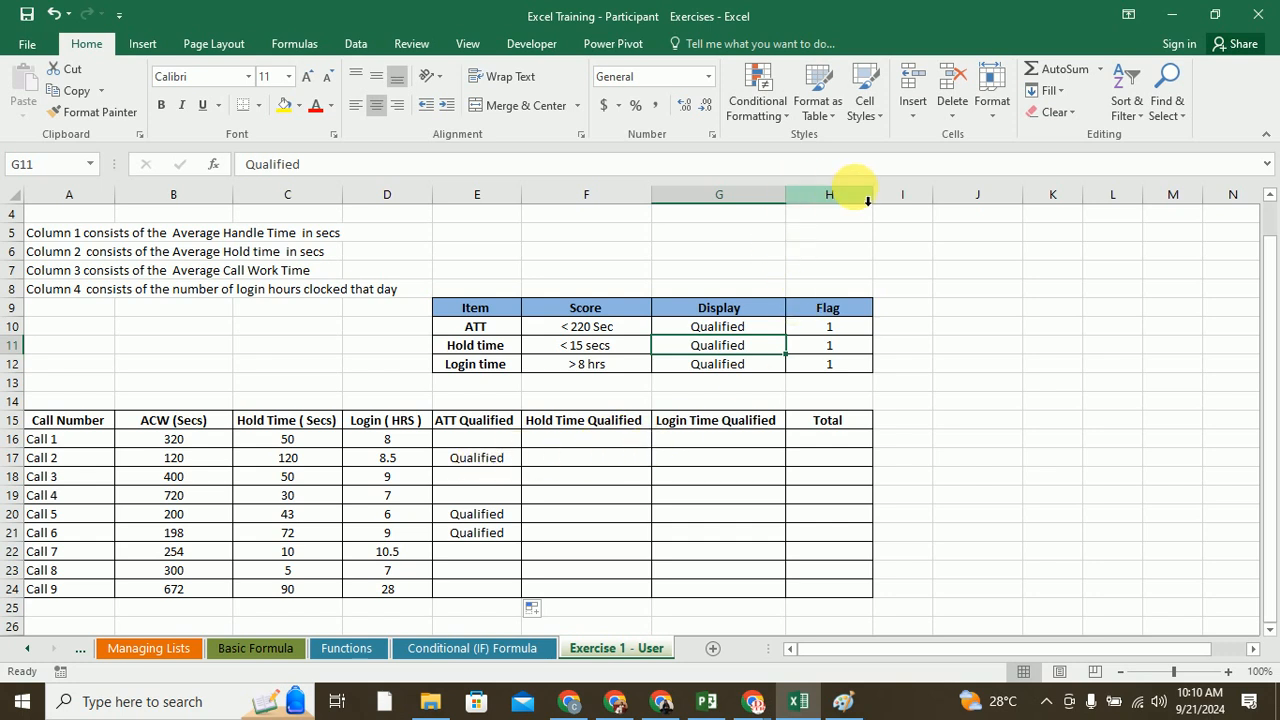
click(908, 422)
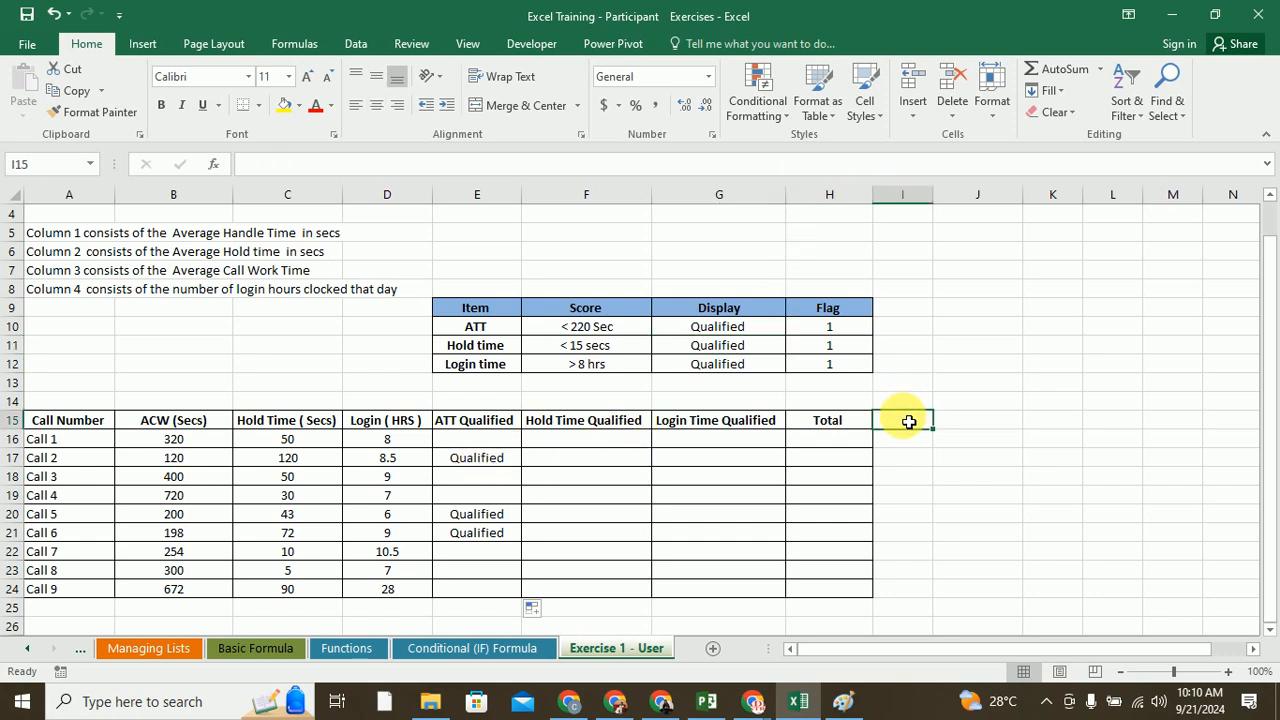
text(Flag)
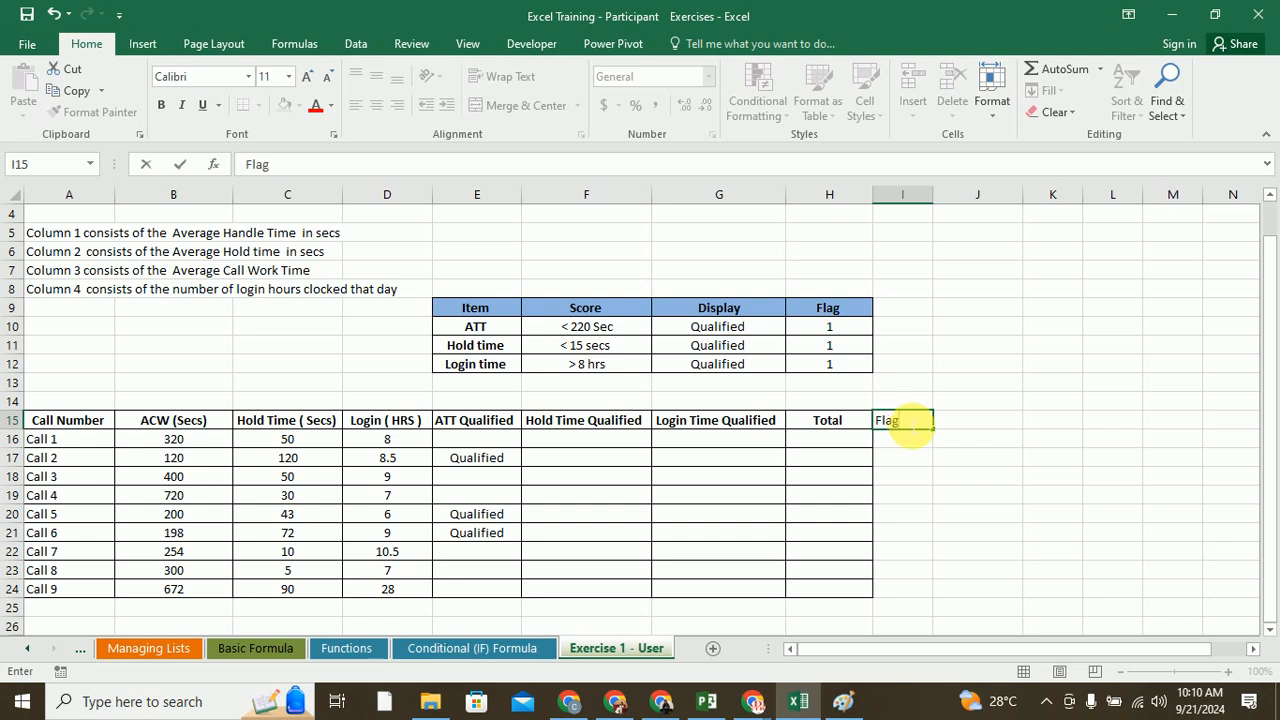
key(Return)
- Enter =IF(C16<15, "Qualified", "") in F16 for Hold Time Qualified and fill it down to F24
click(905, 459)
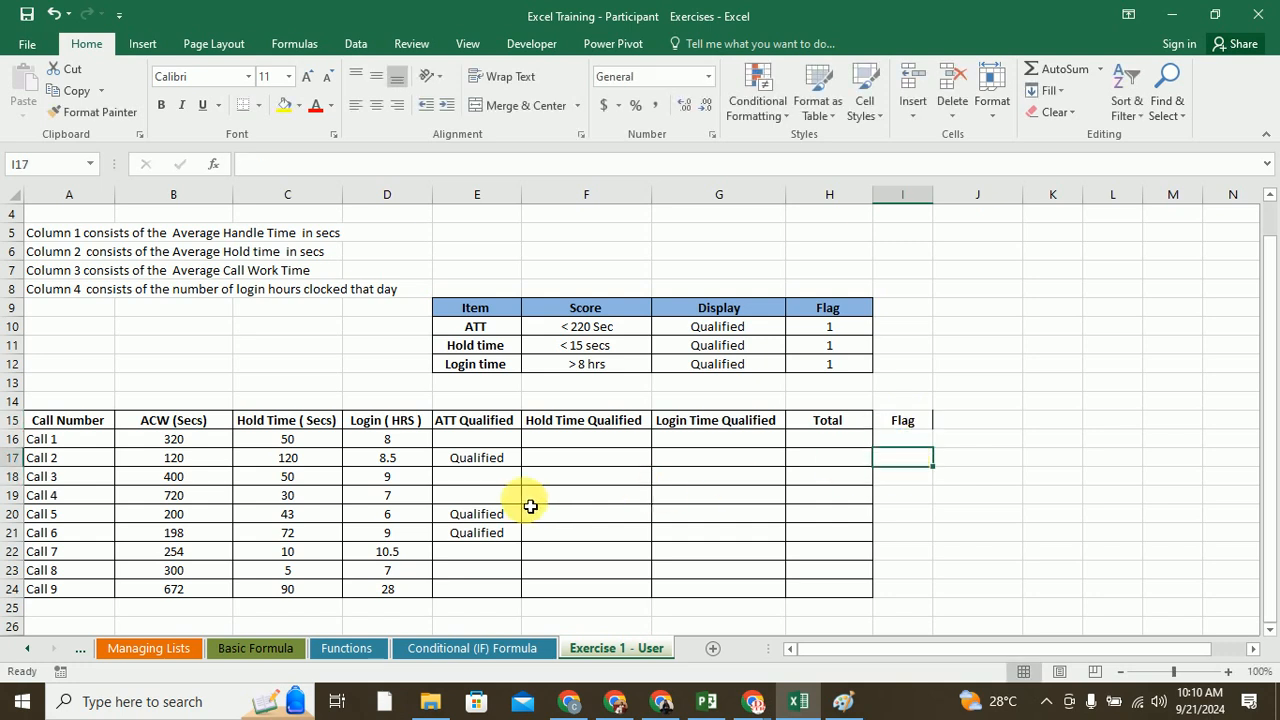
click(487, 460)
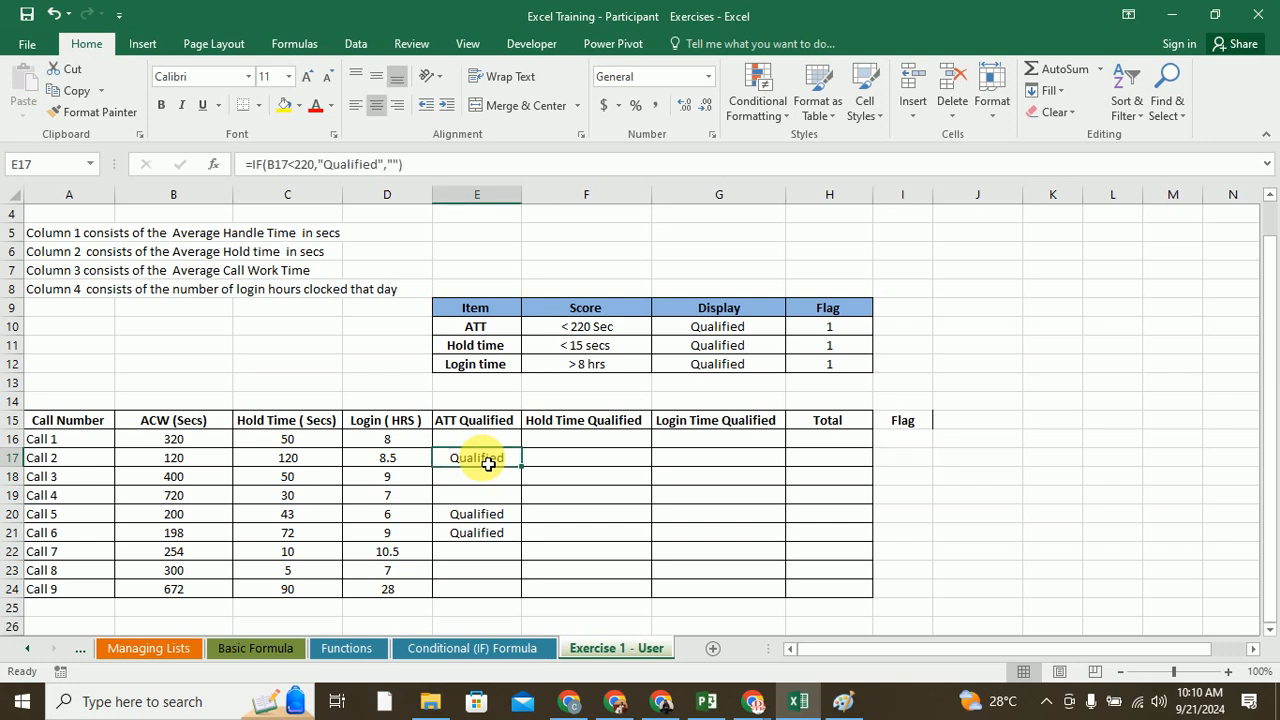
click(604, 446)
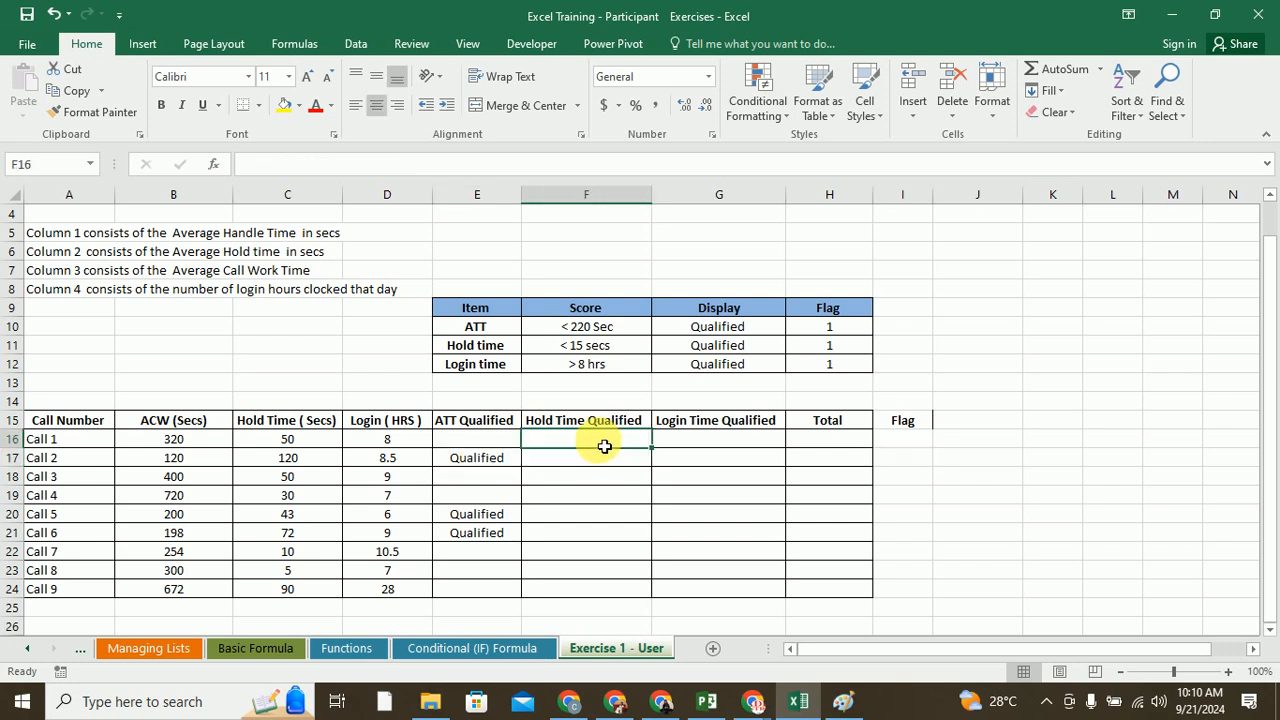
text(=if()
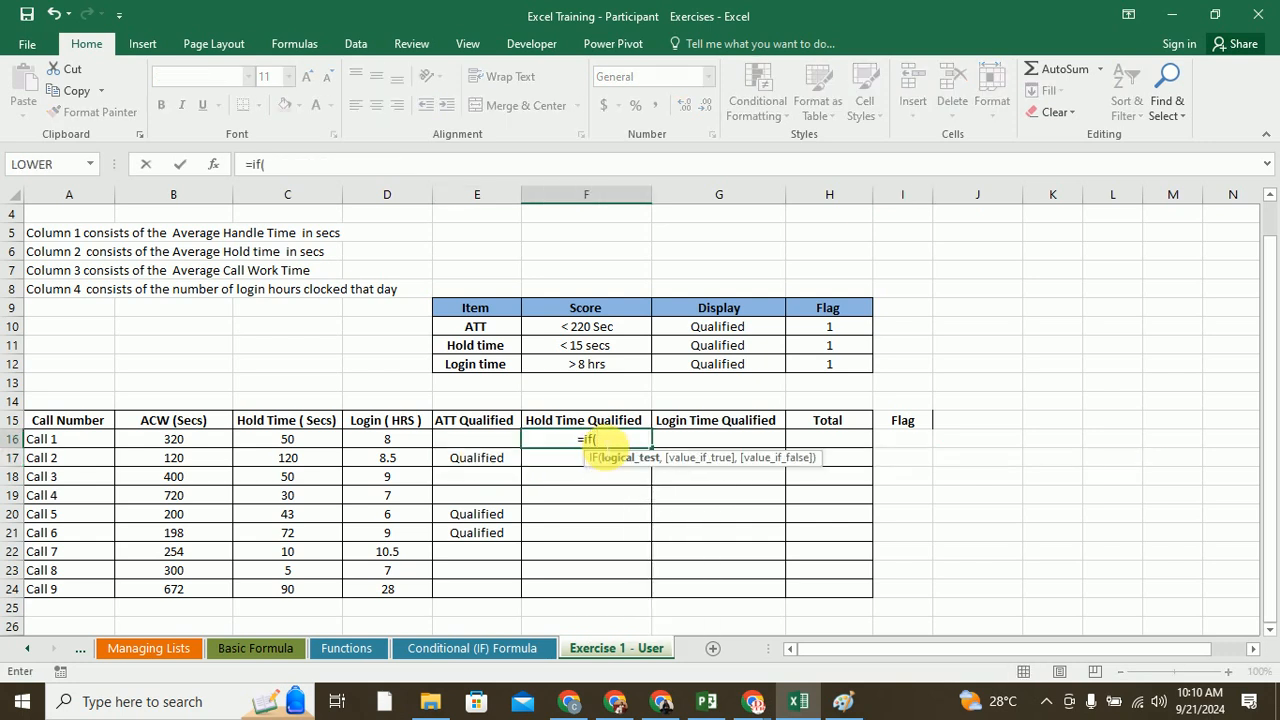
click(273, 443)
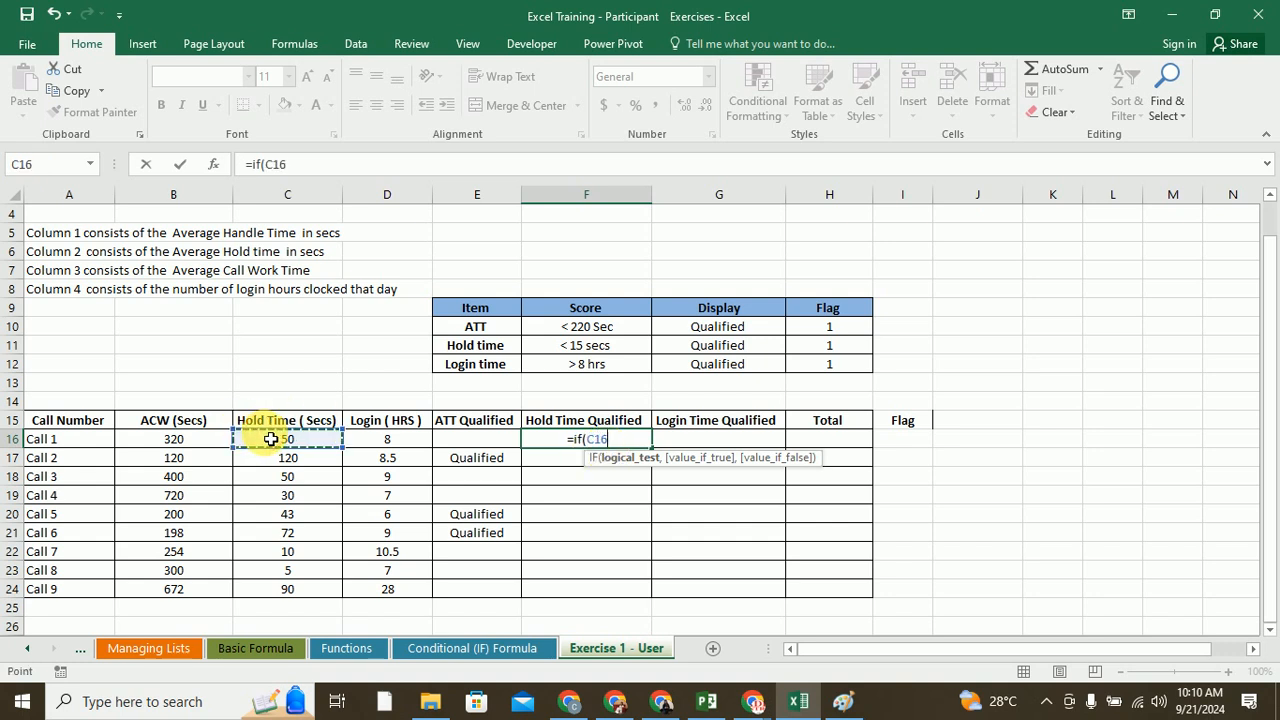
text(<1)
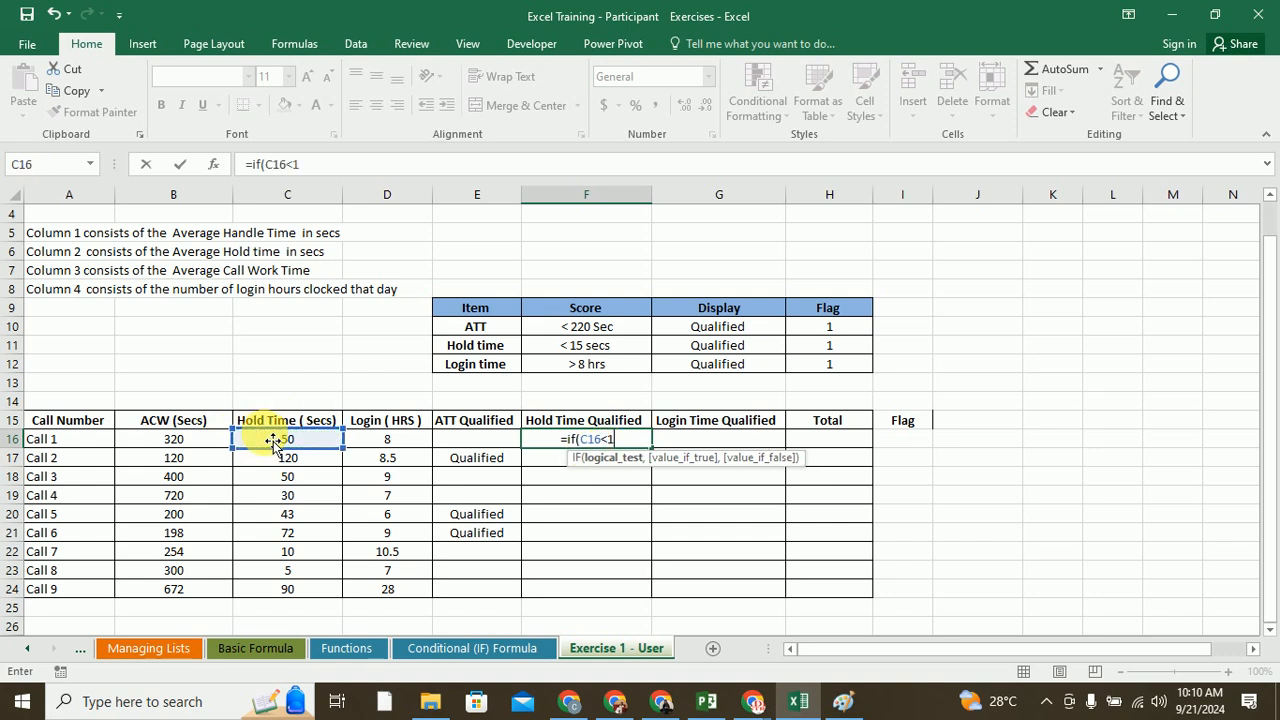
text(5, "Quali)
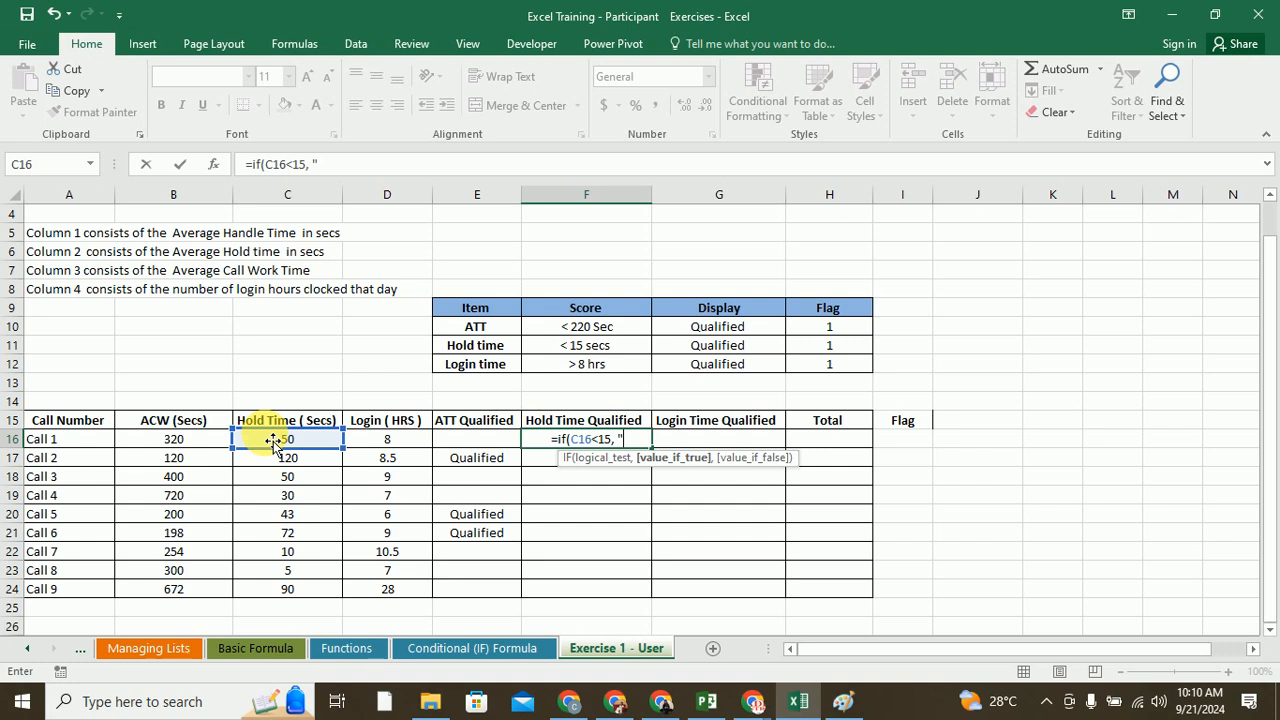
text(fied)
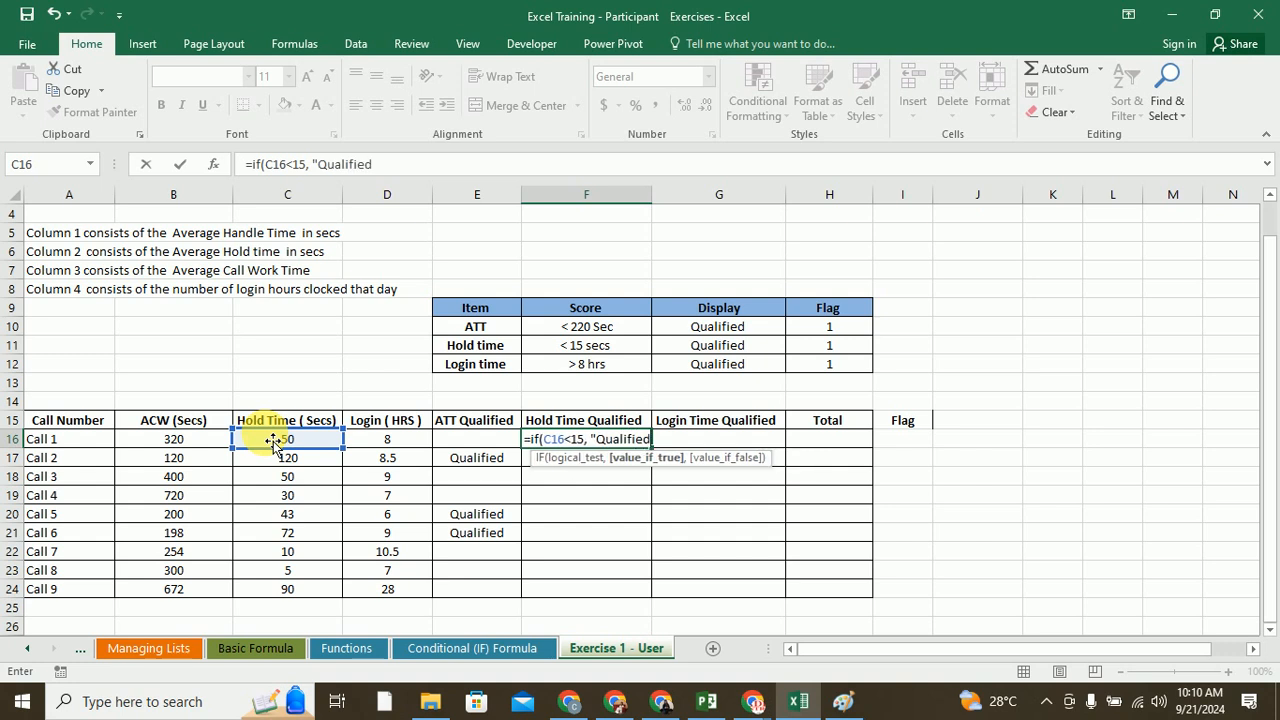
text(", ""))
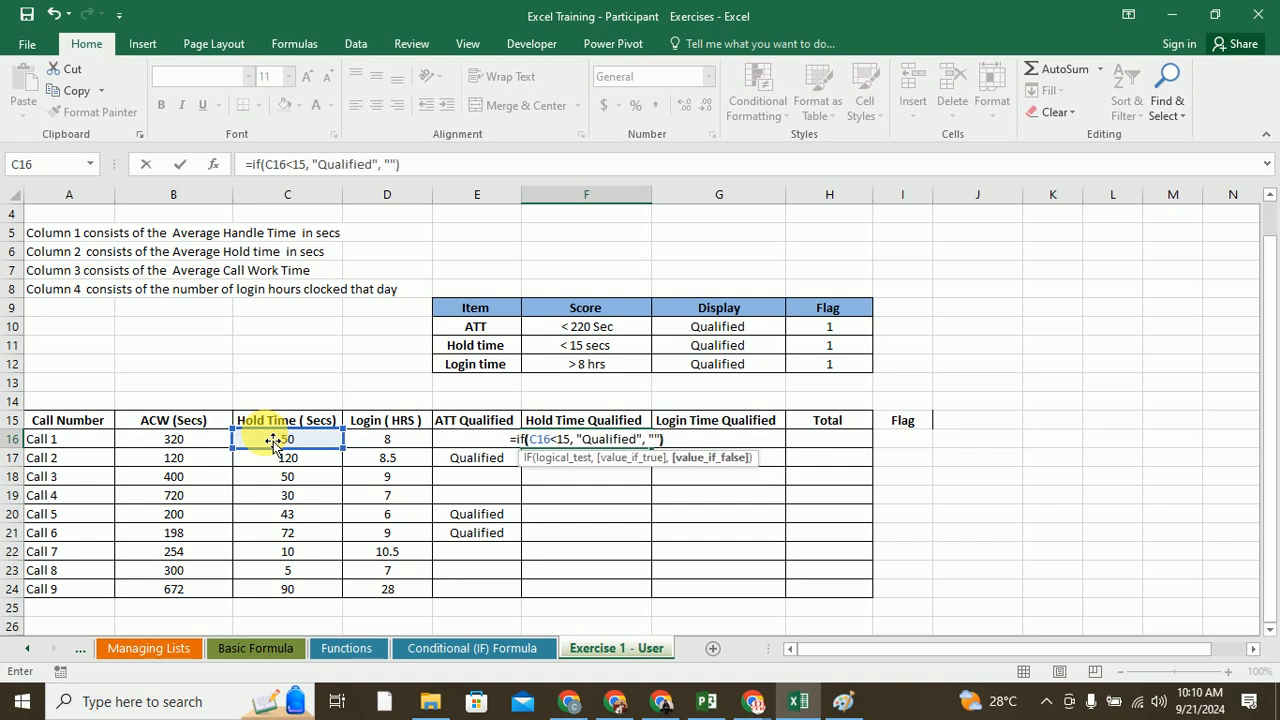
key(Return)
click(545, 439)
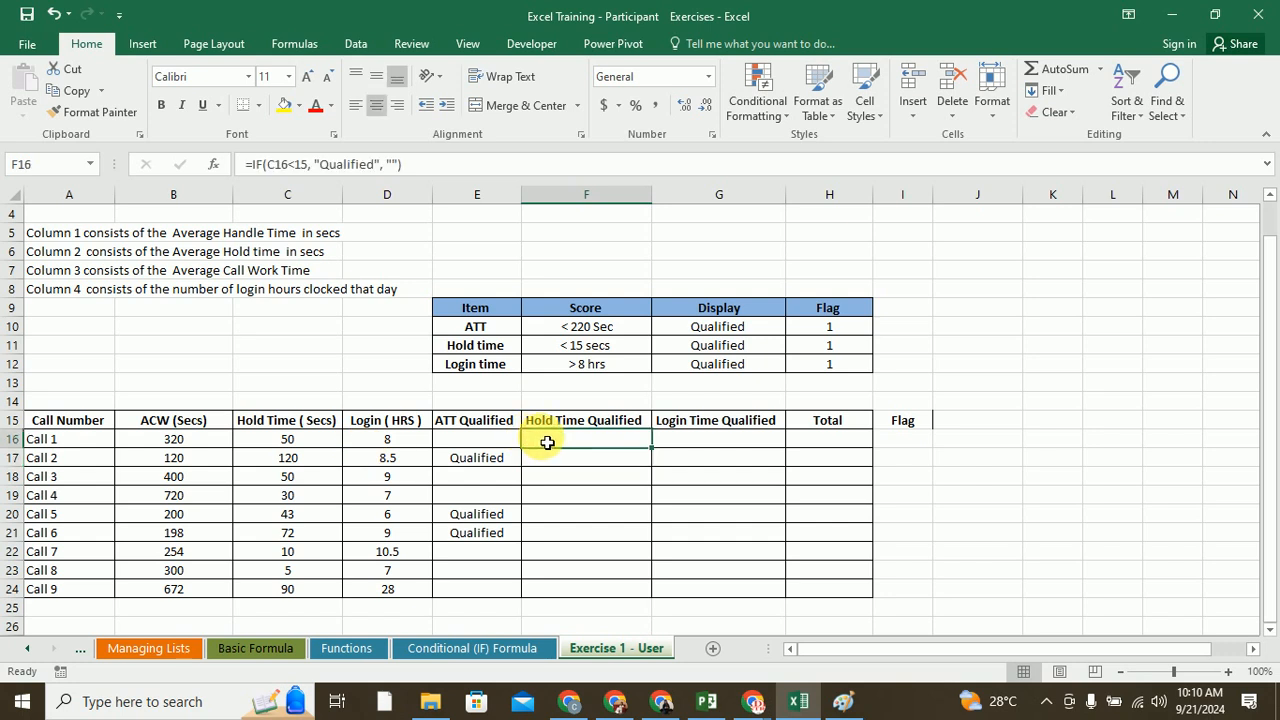
drag(653, 448, 664, 597)
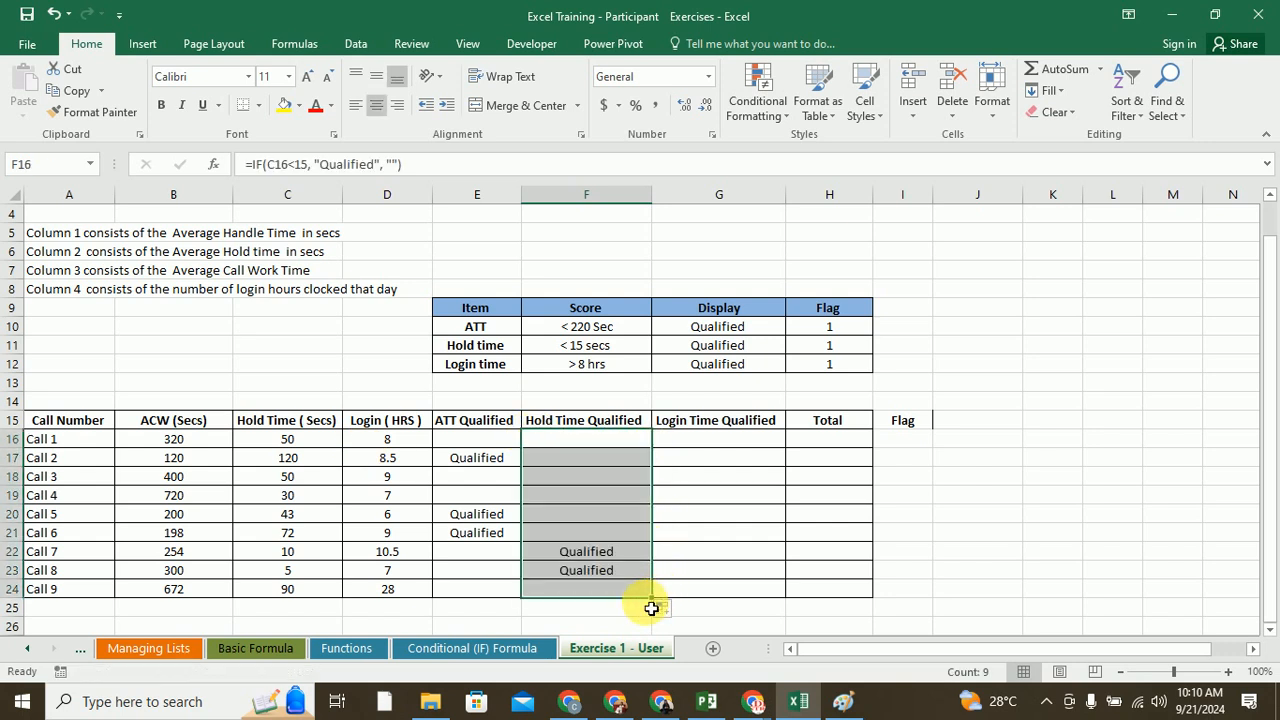
- Enter =IF(D16>8,"Qualified","") in G16 for Login Time Qualified and fill it down to G24
click(708, 443)
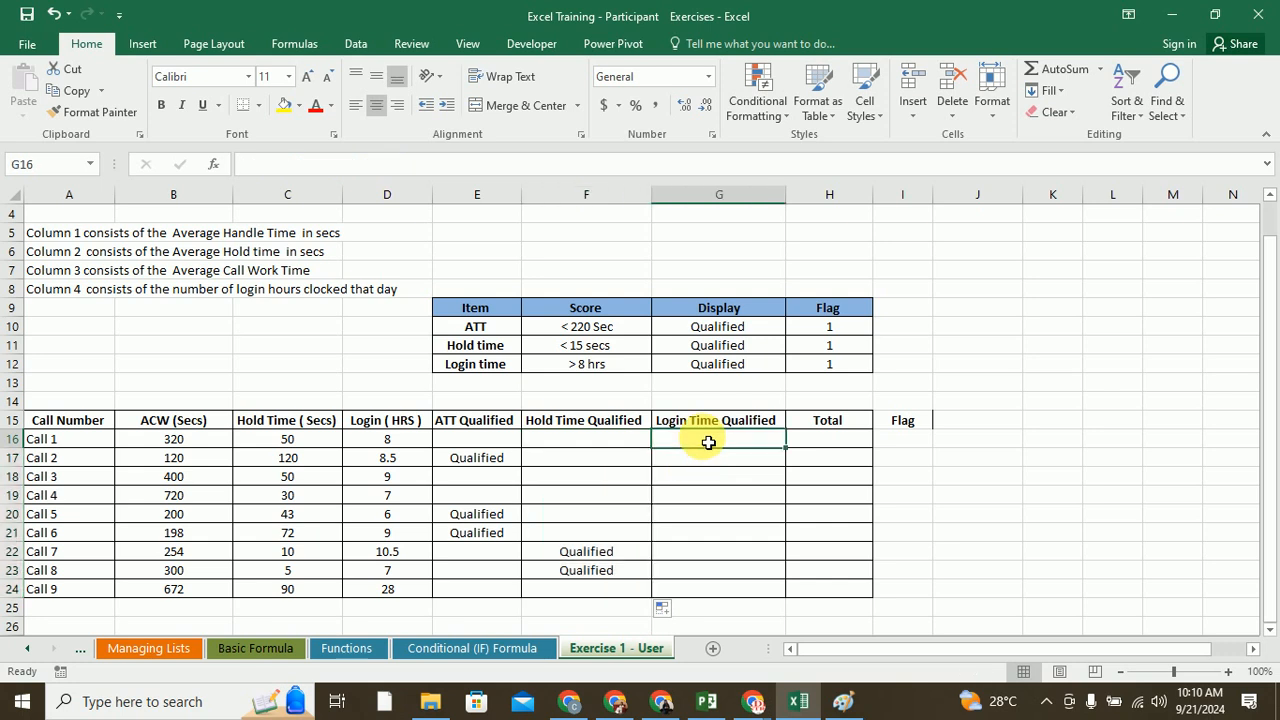
text(=if()
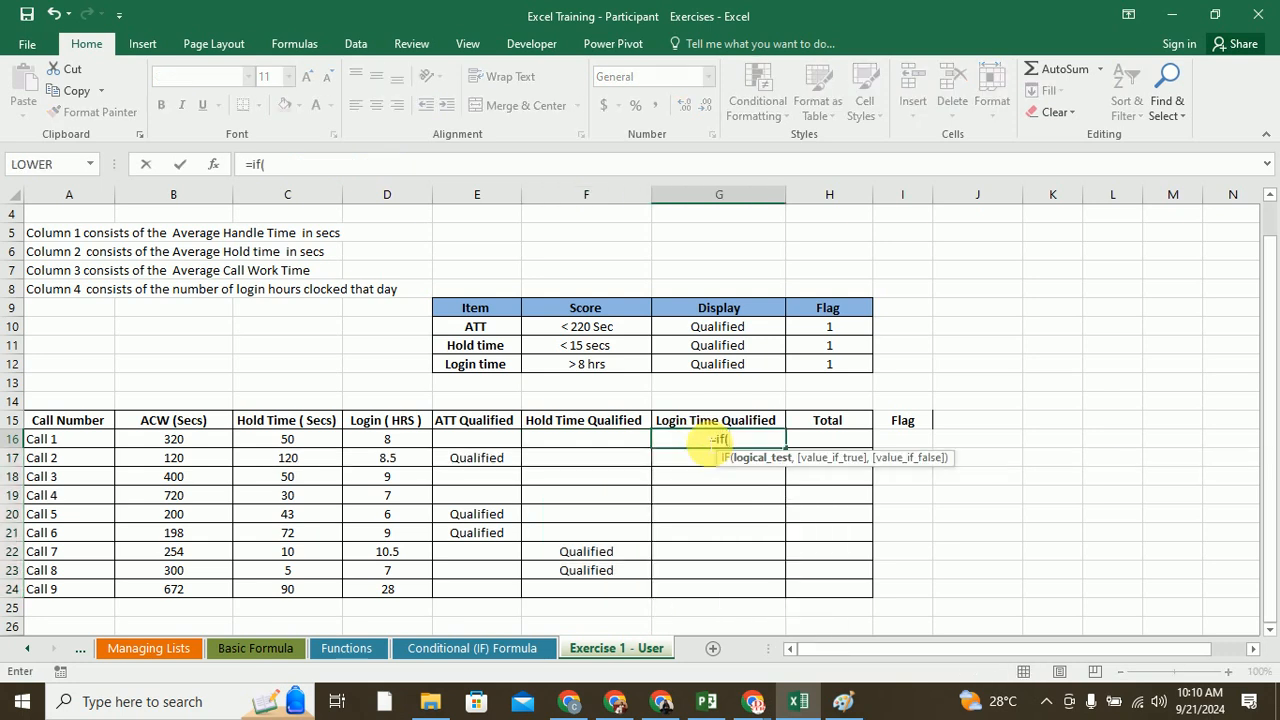
click(369, 445)
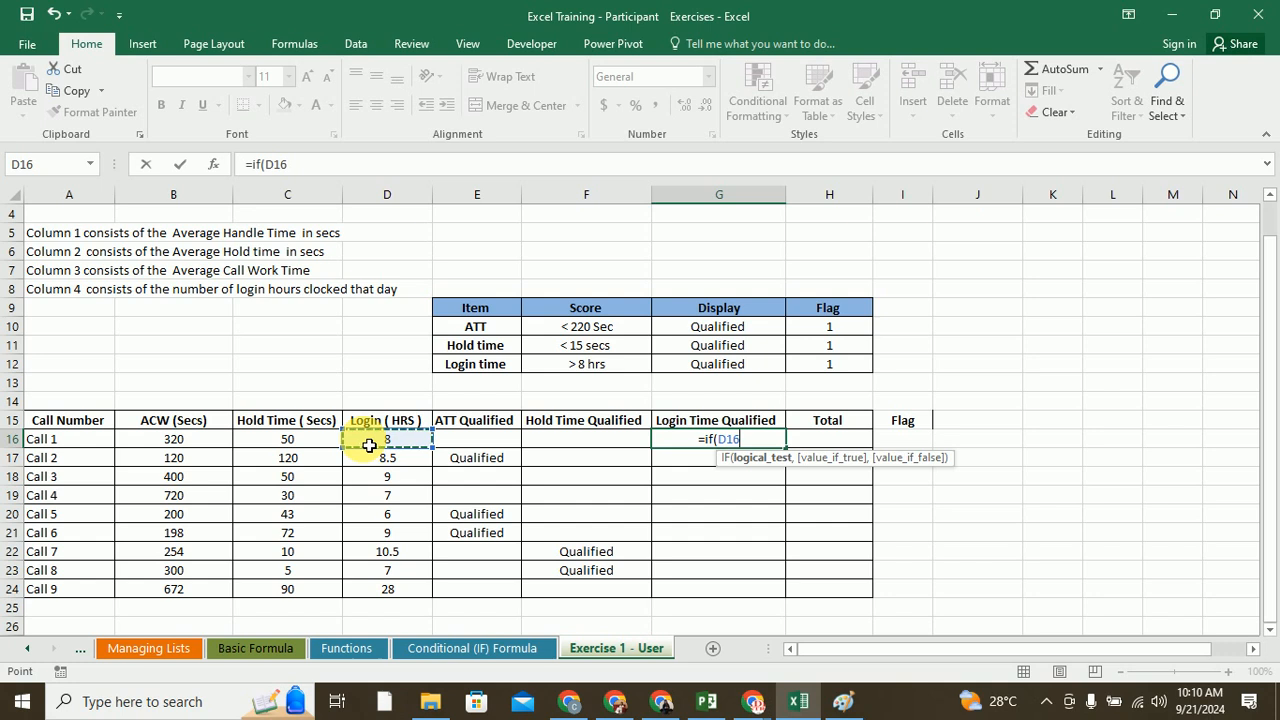
text(>8)
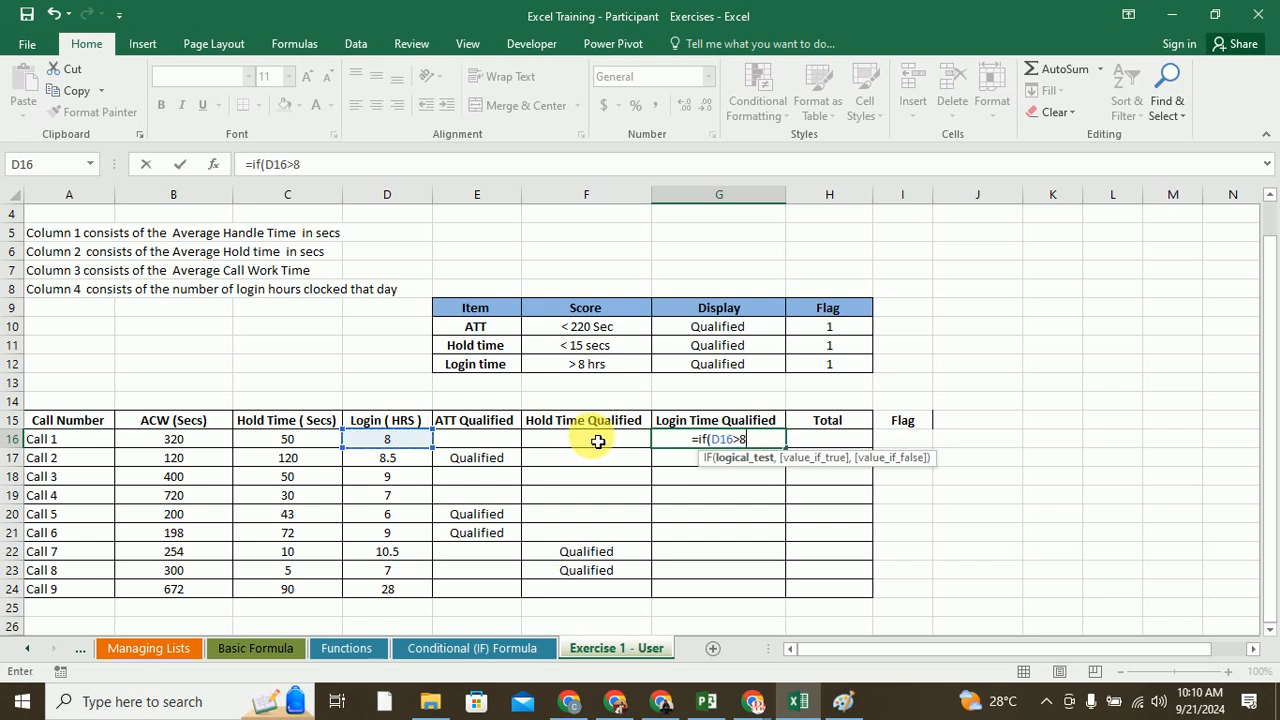
text(,"Qualifie)
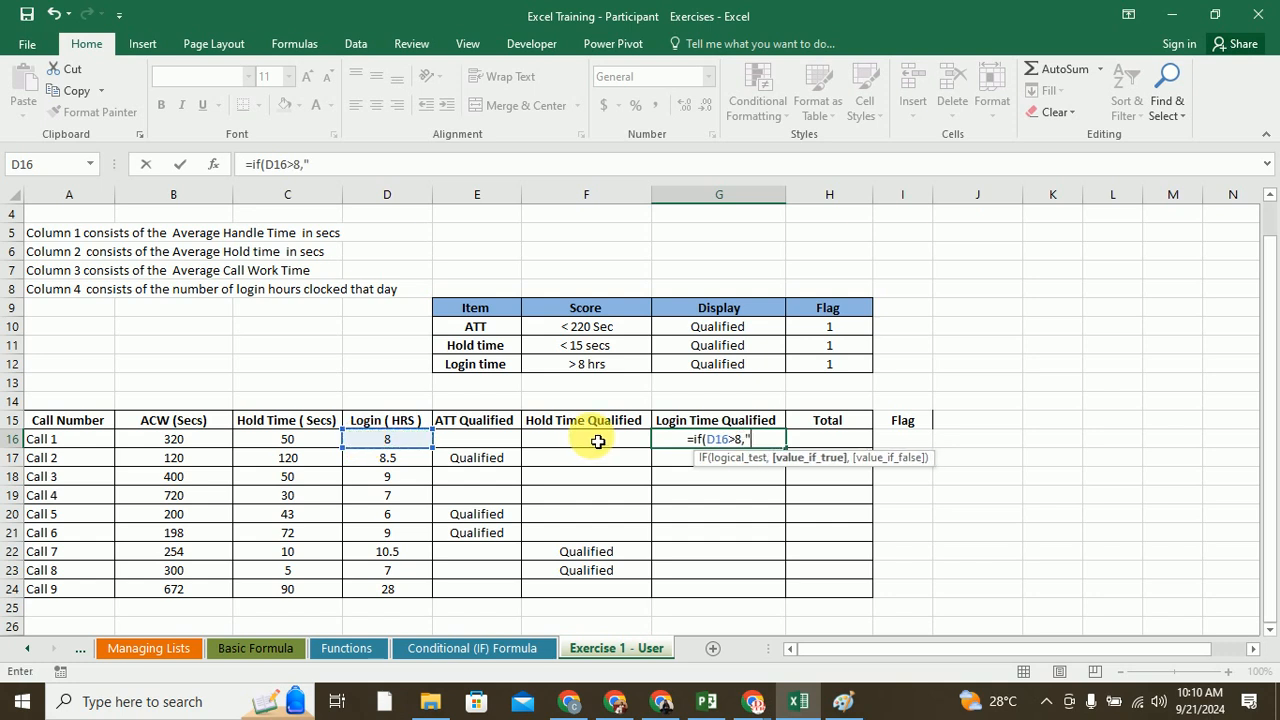
text(d")
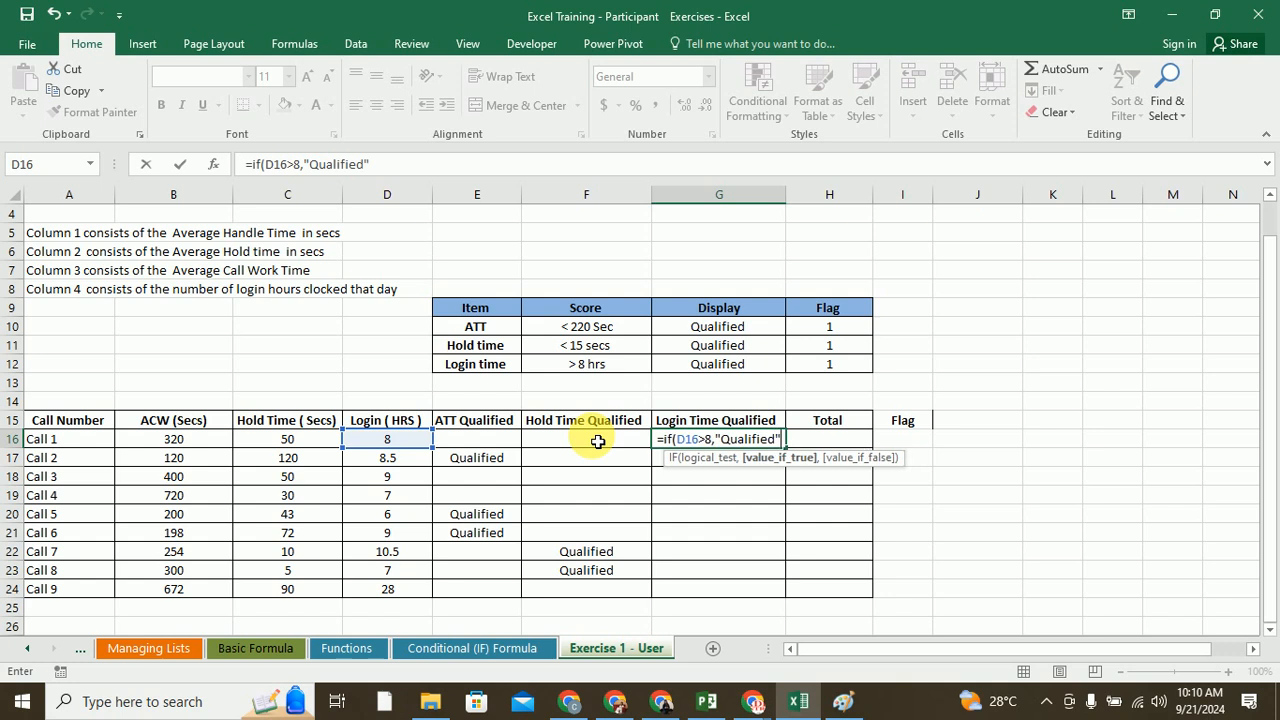
text(,""))
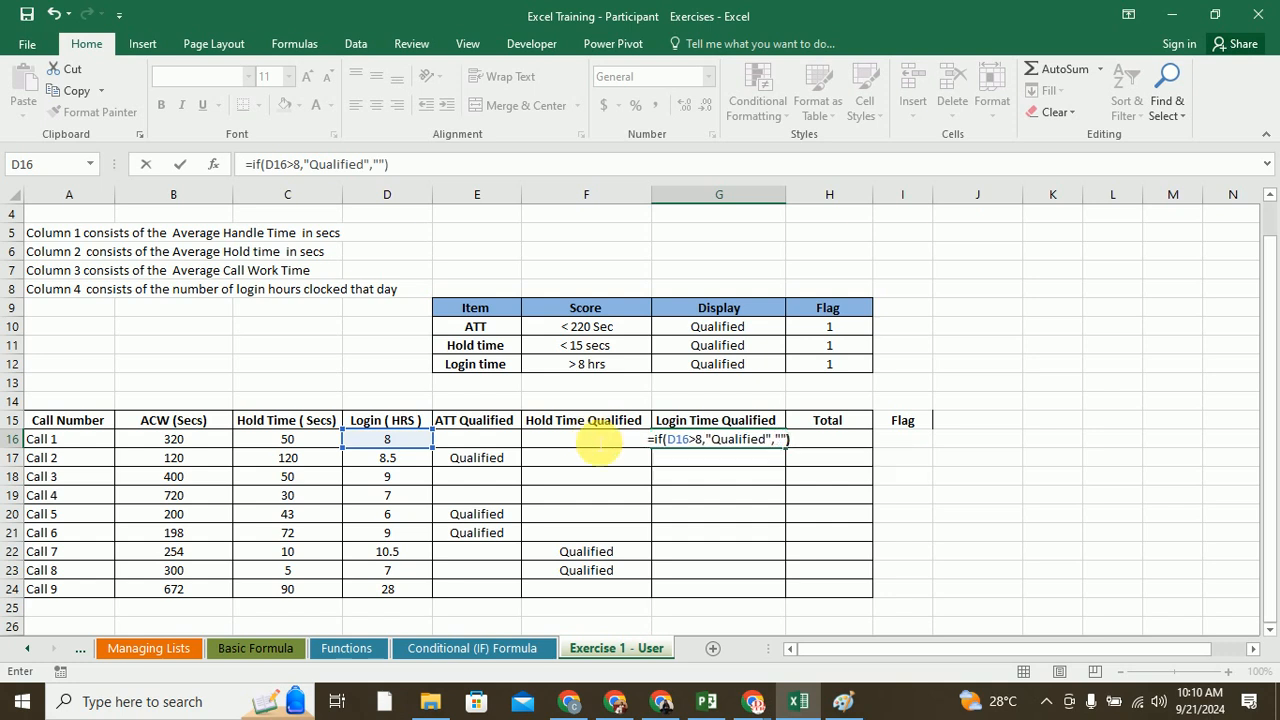
key(Return)
click(734, 443)
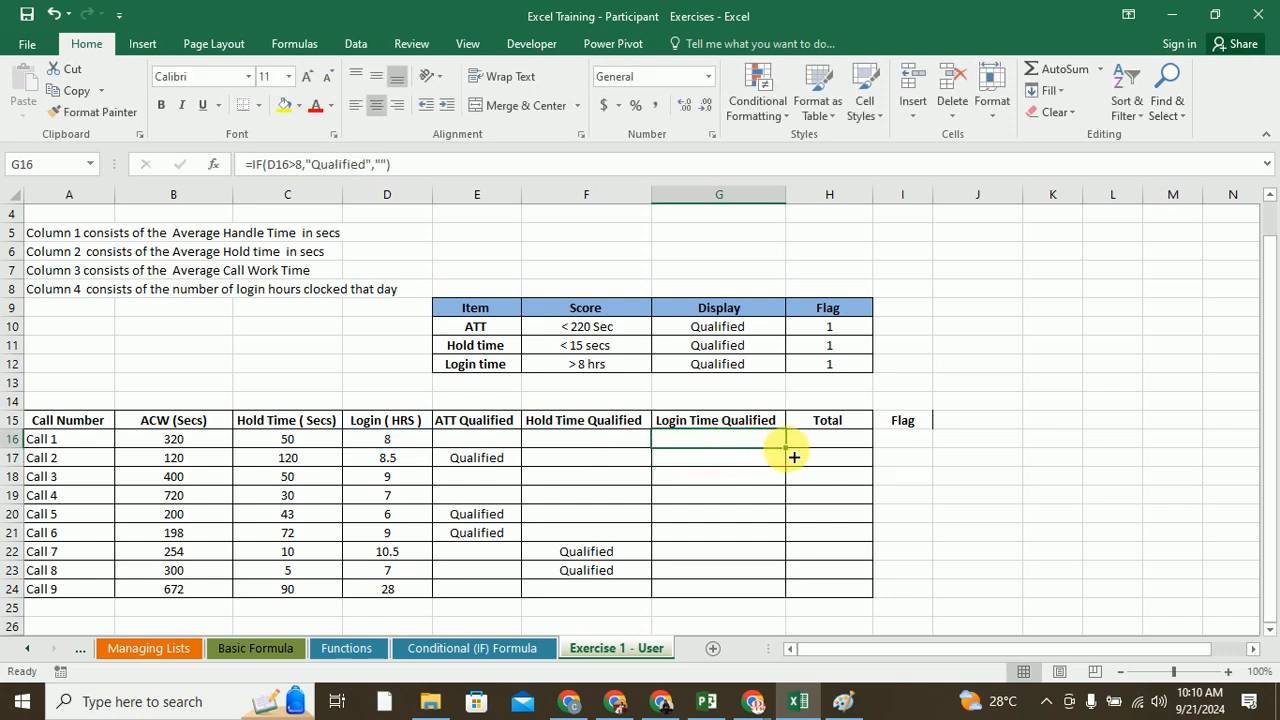
drag(793, 457, 805, 603)
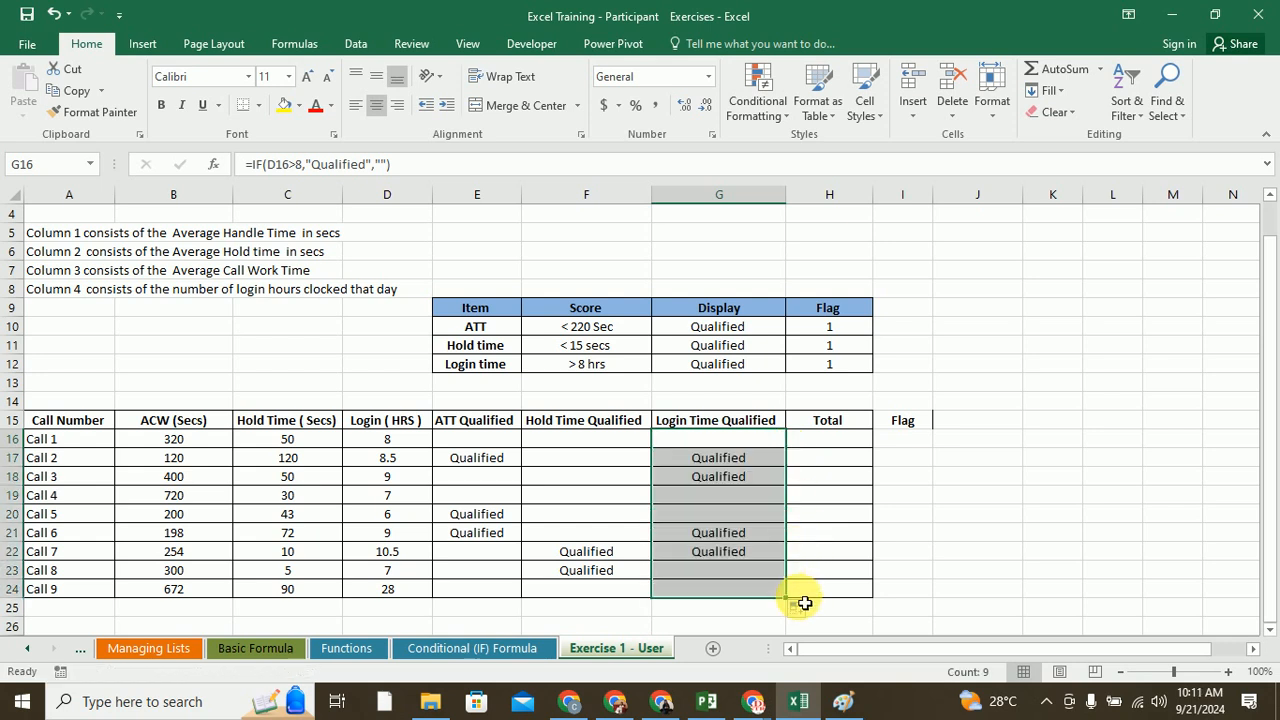
- Enter =COUNT(E17:G17) in H17 to total Call 2's Qualified results
click(480, 463)
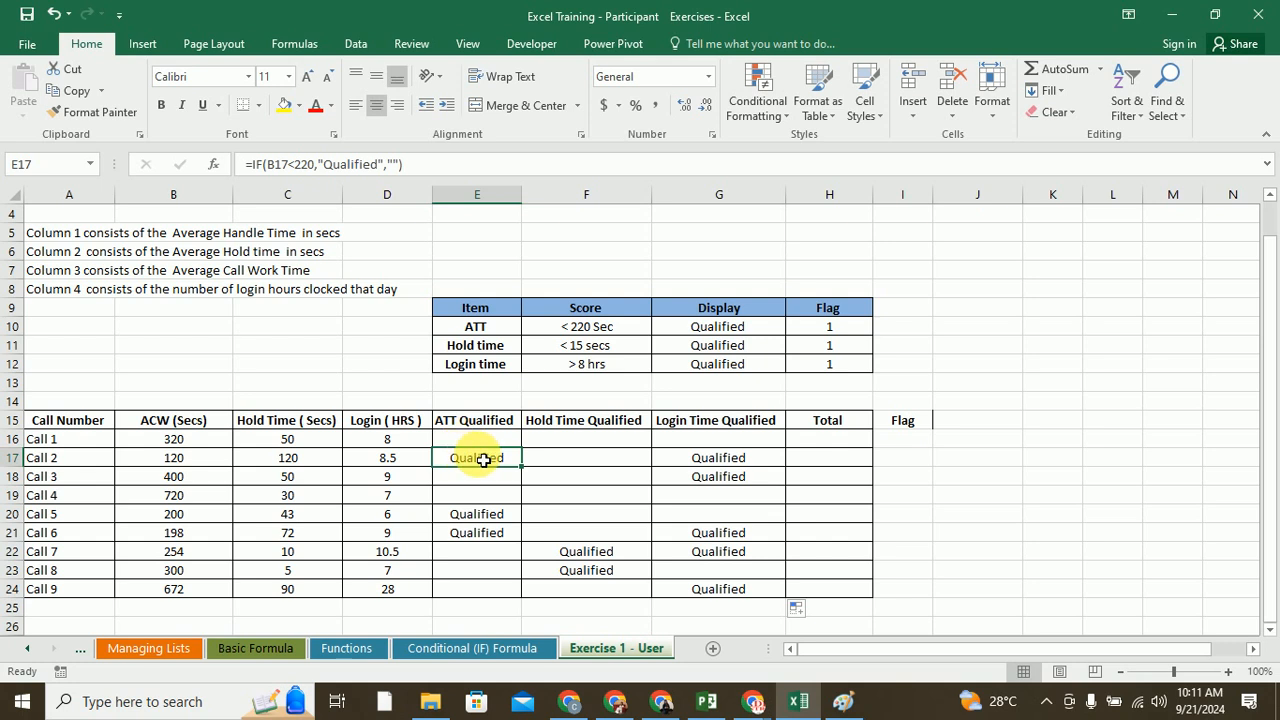
click(690, 459)
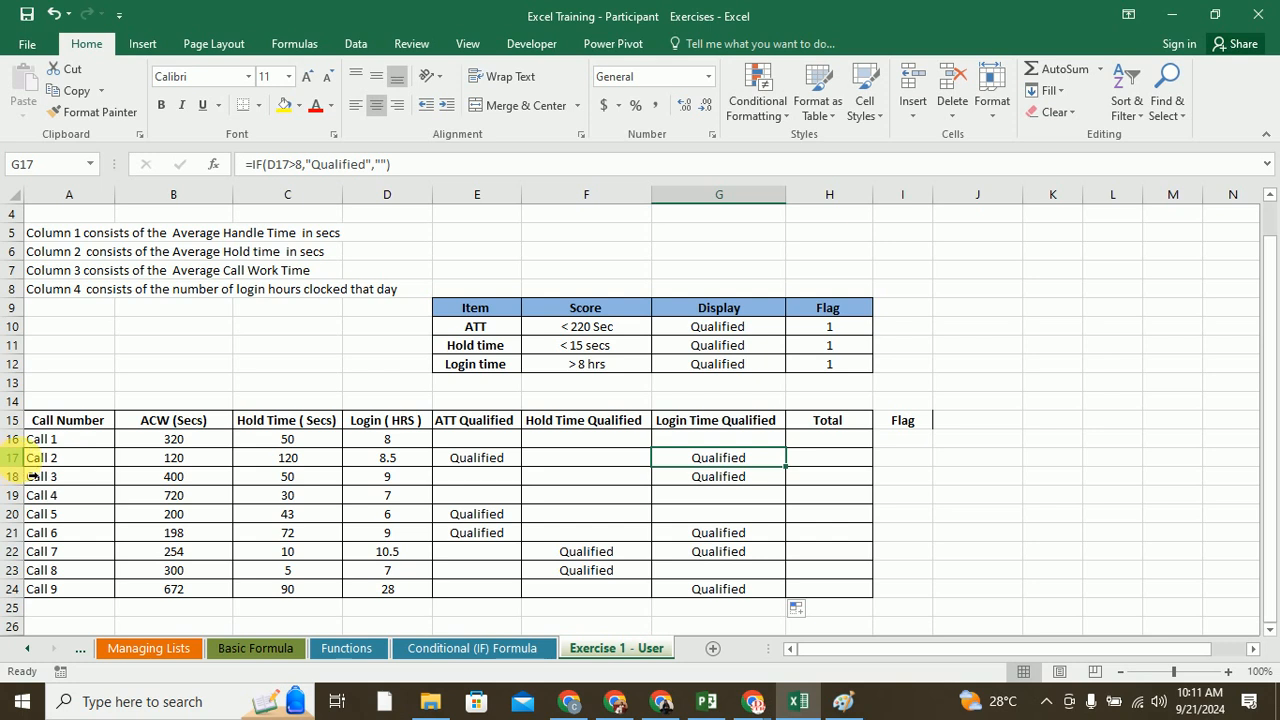
click(463, 457)
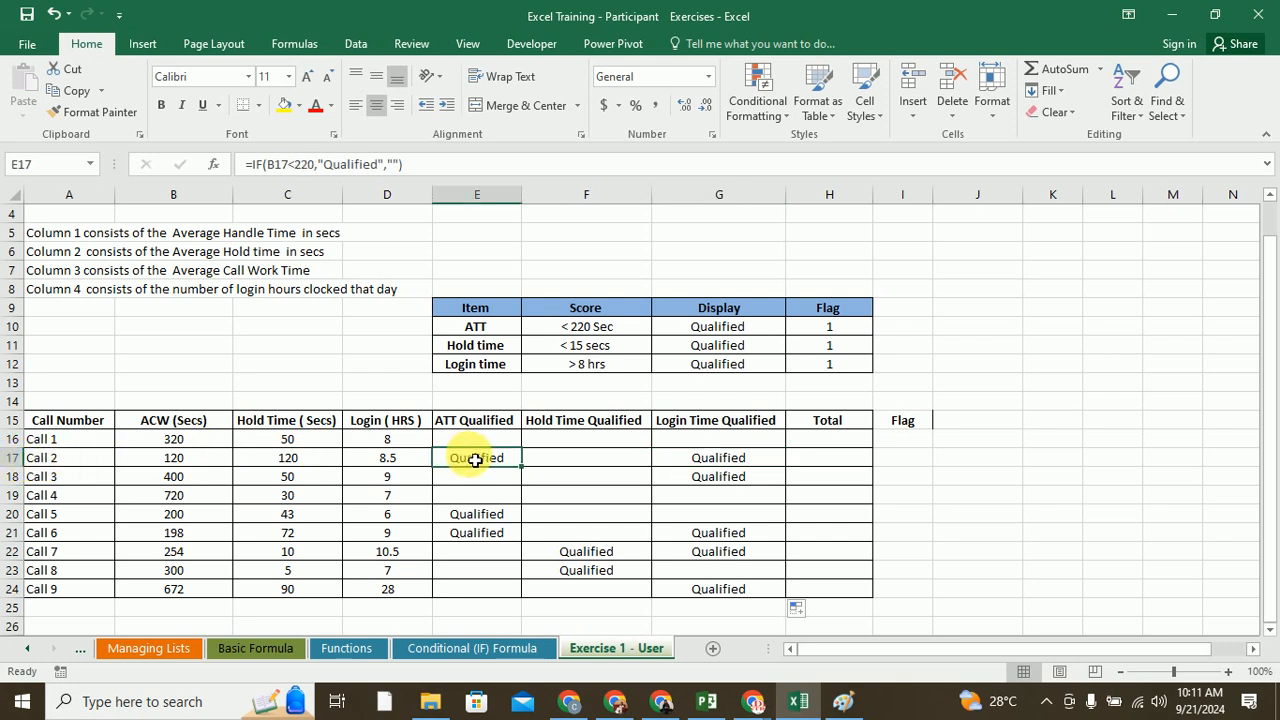
click(703, 463)
click(478, 459)
click(689, 462)
click(813, 463)
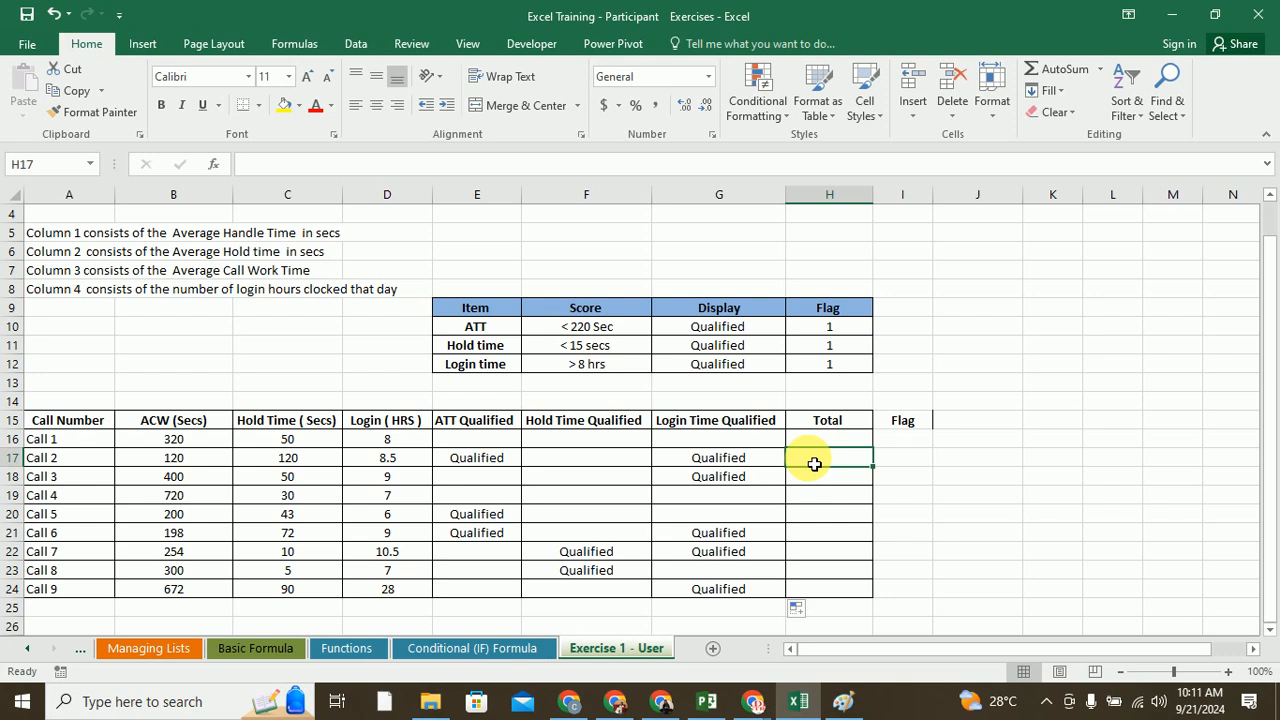
text(=count)
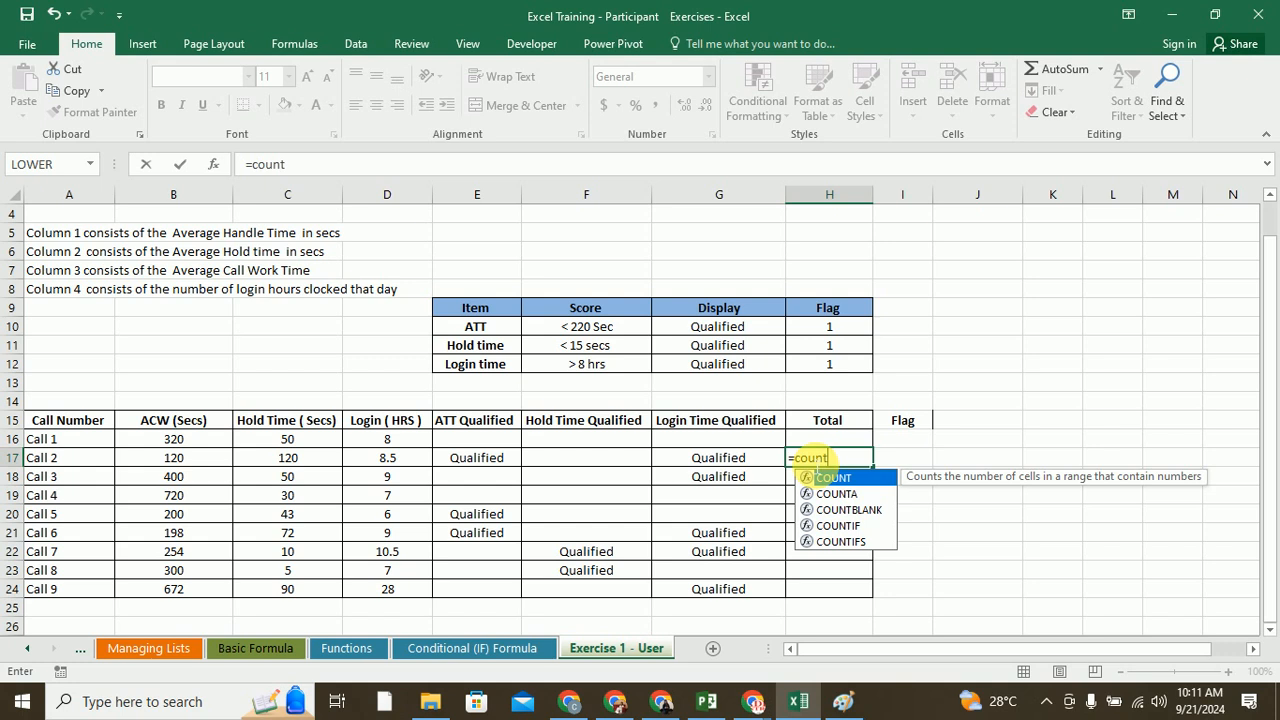
text(()
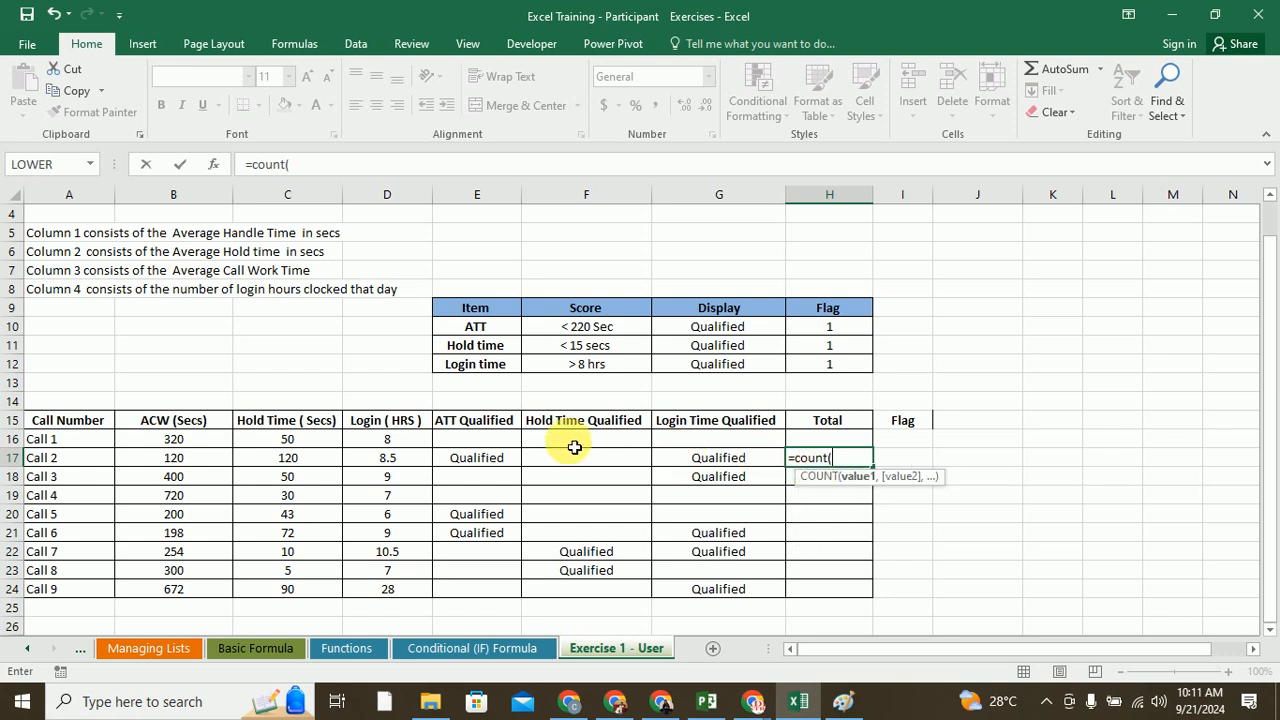
drag(491, 455, 704, 460)
text())
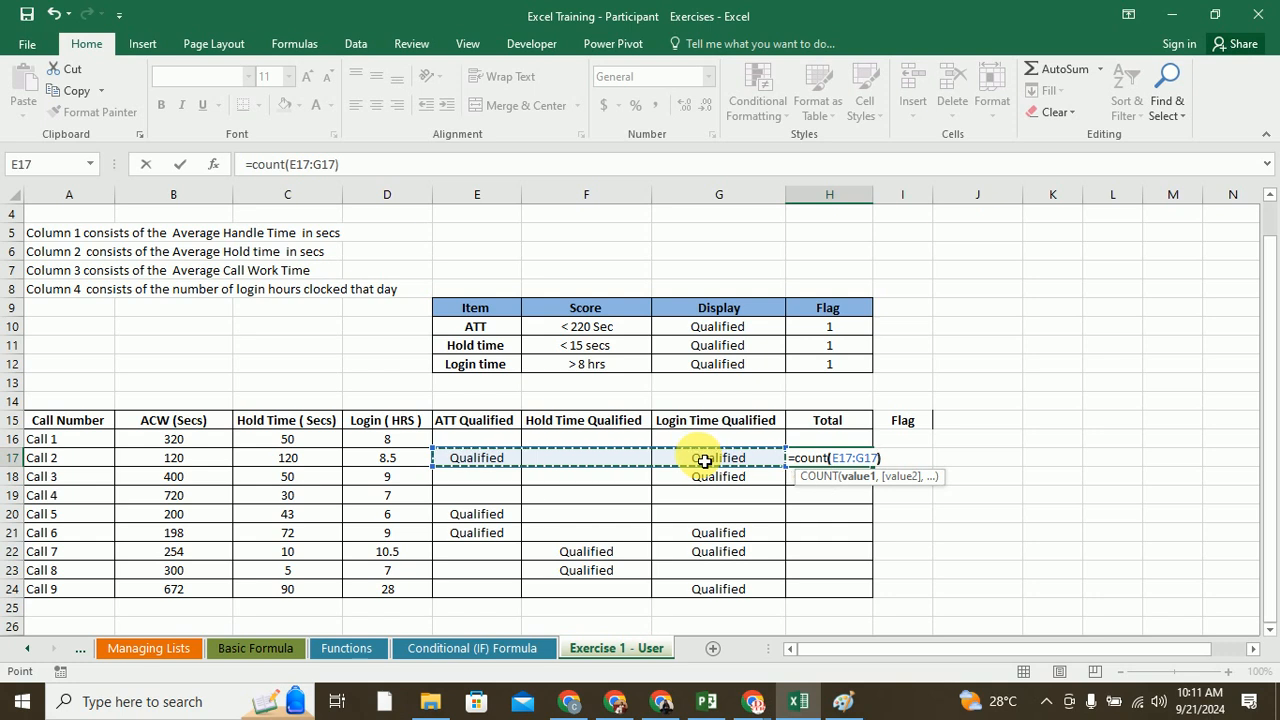
key(Return)
- Change the function in H17 to COUNTA, giving =COUNTA(E17:G17), and check the range it counts
double_click(815, 457)
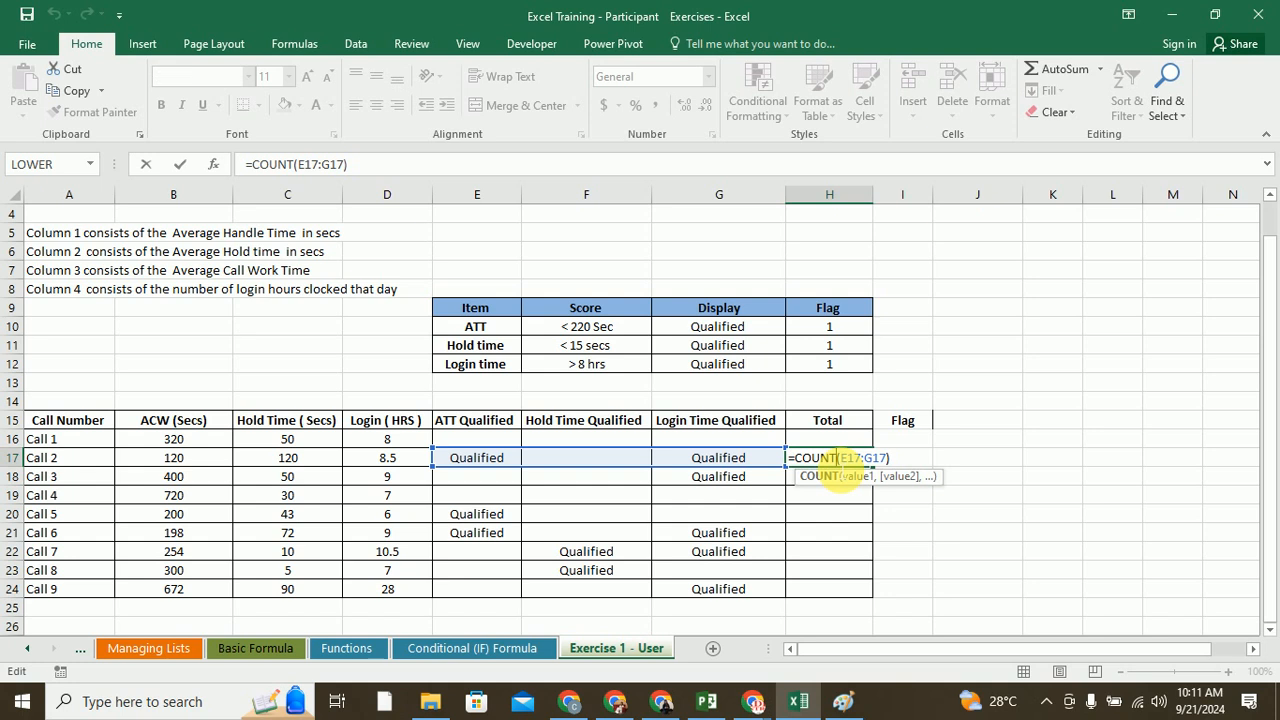
text(A)
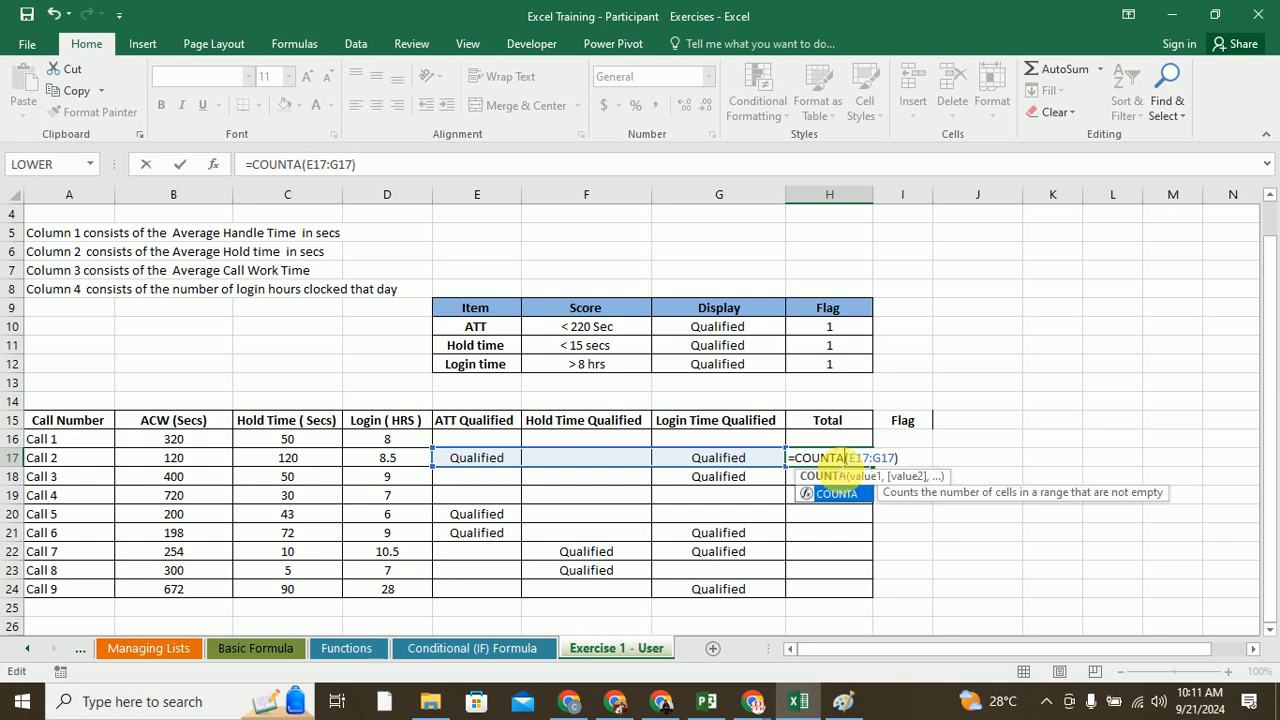
key(Return)
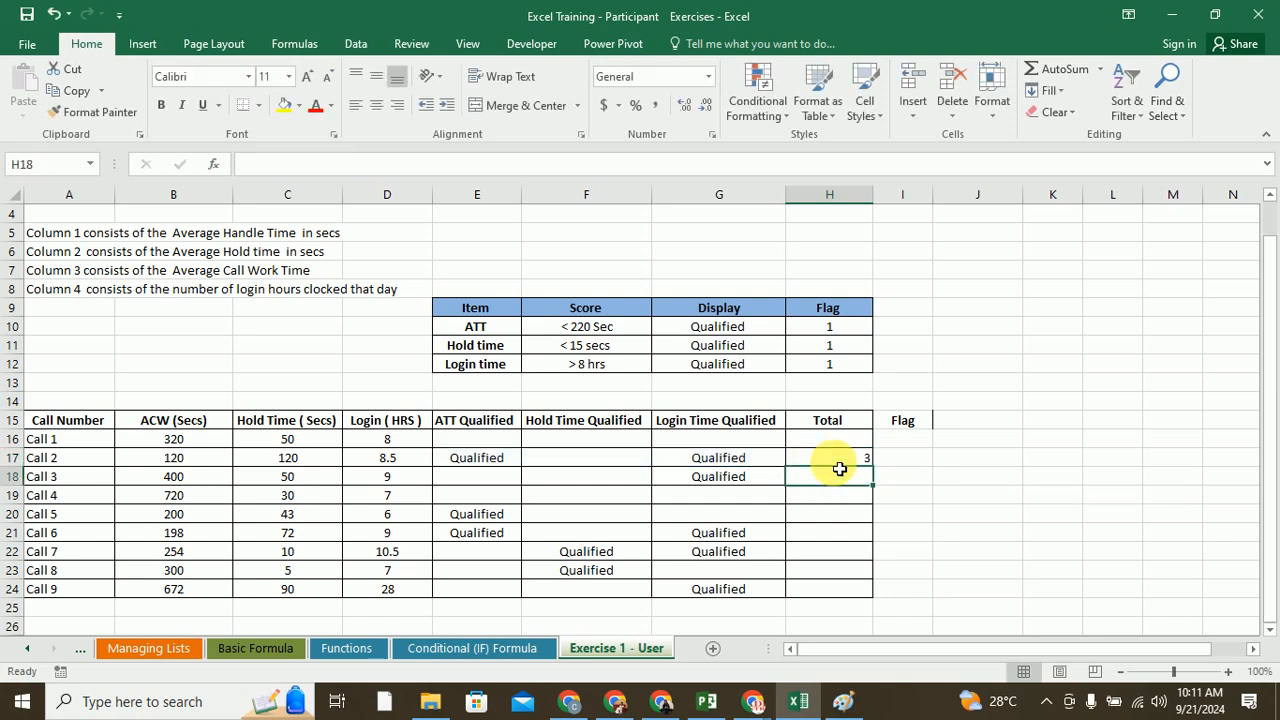
double_click(838, 459)
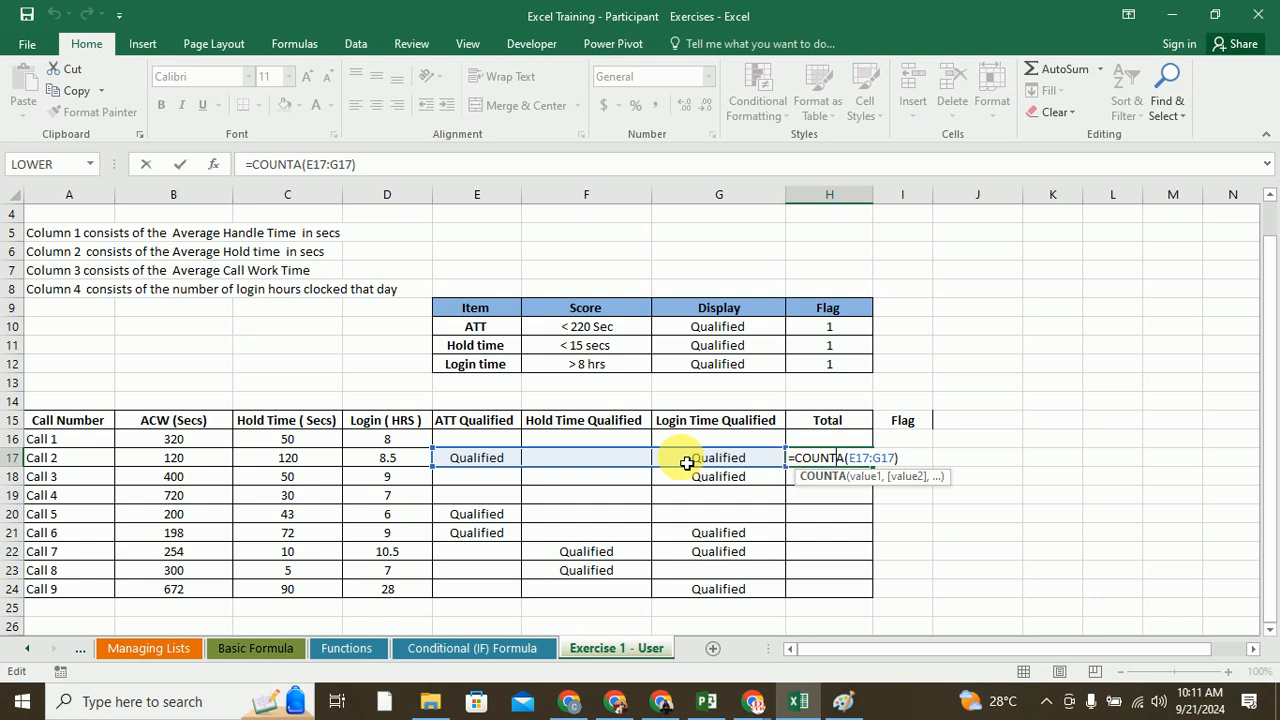
- Replace the empty-text false result in the F17 formula with null
click(583, 459)
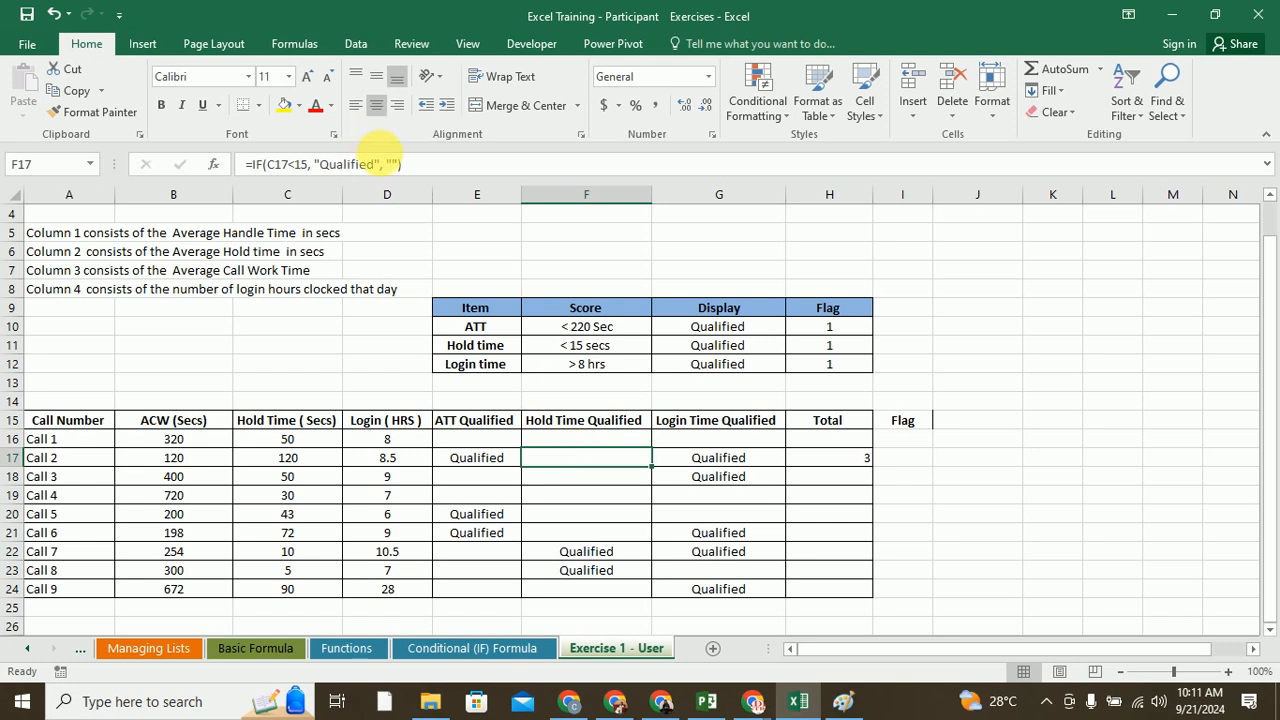
click(395, 164)
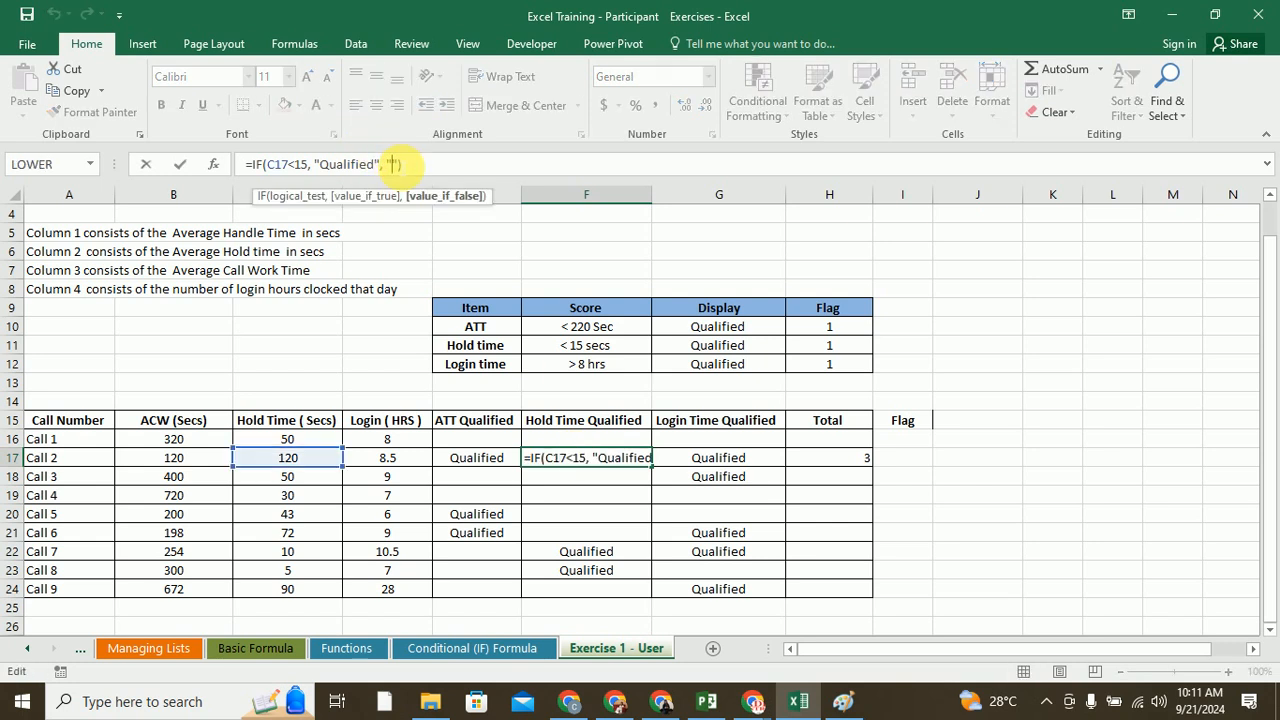
key(BackSpace)
text(null)
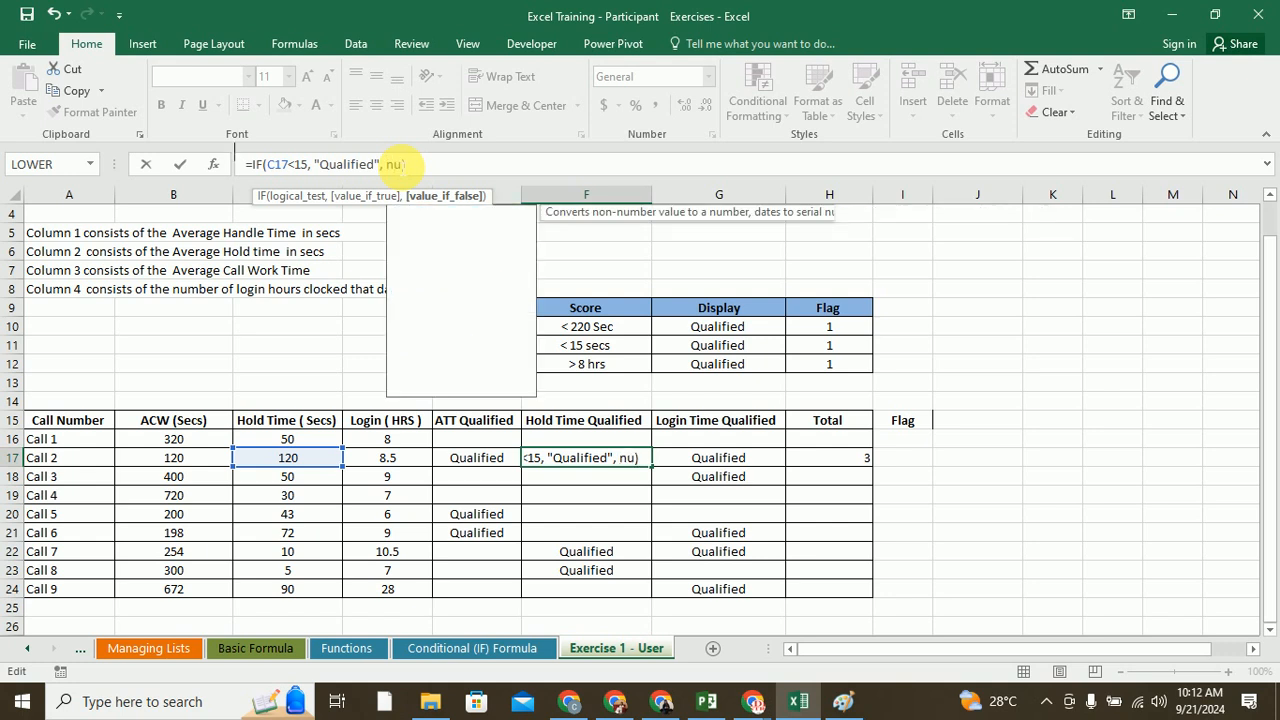
key(Return)
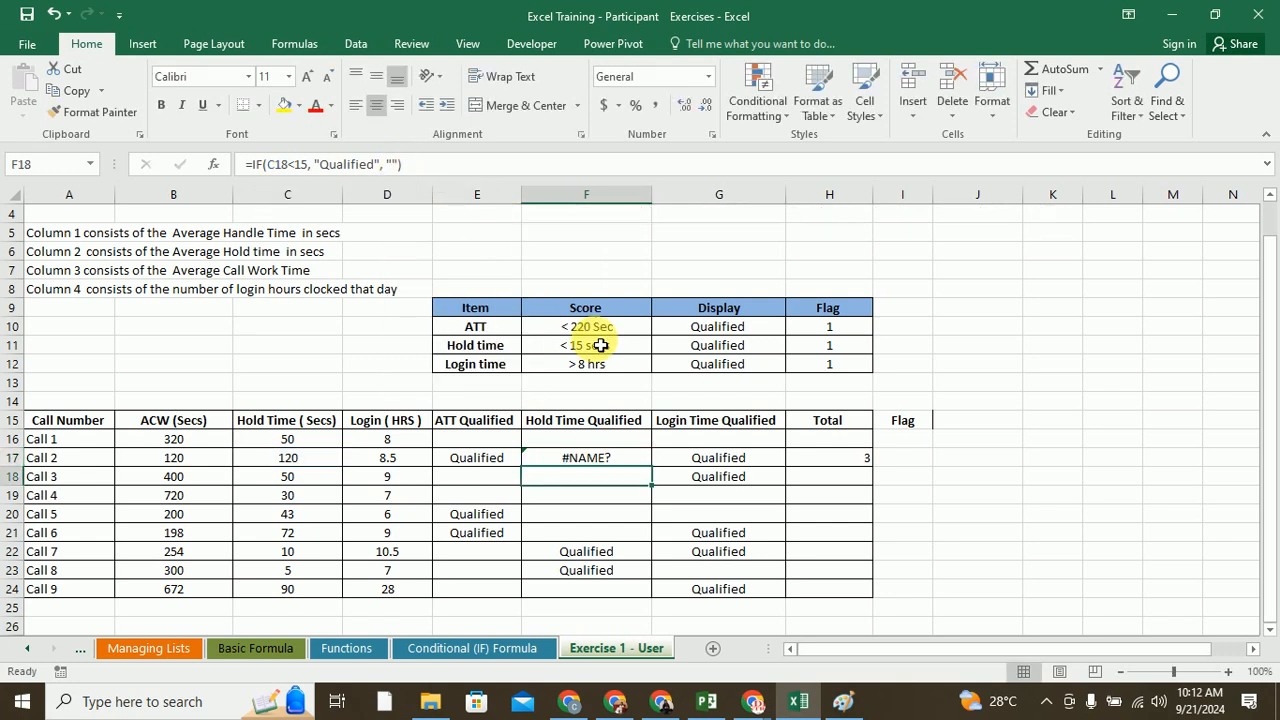
- Remove the null false result from the F17 formula, leaving =IF(C17<15, "Qualified")
click(571, 457)
double_click(398, 164)
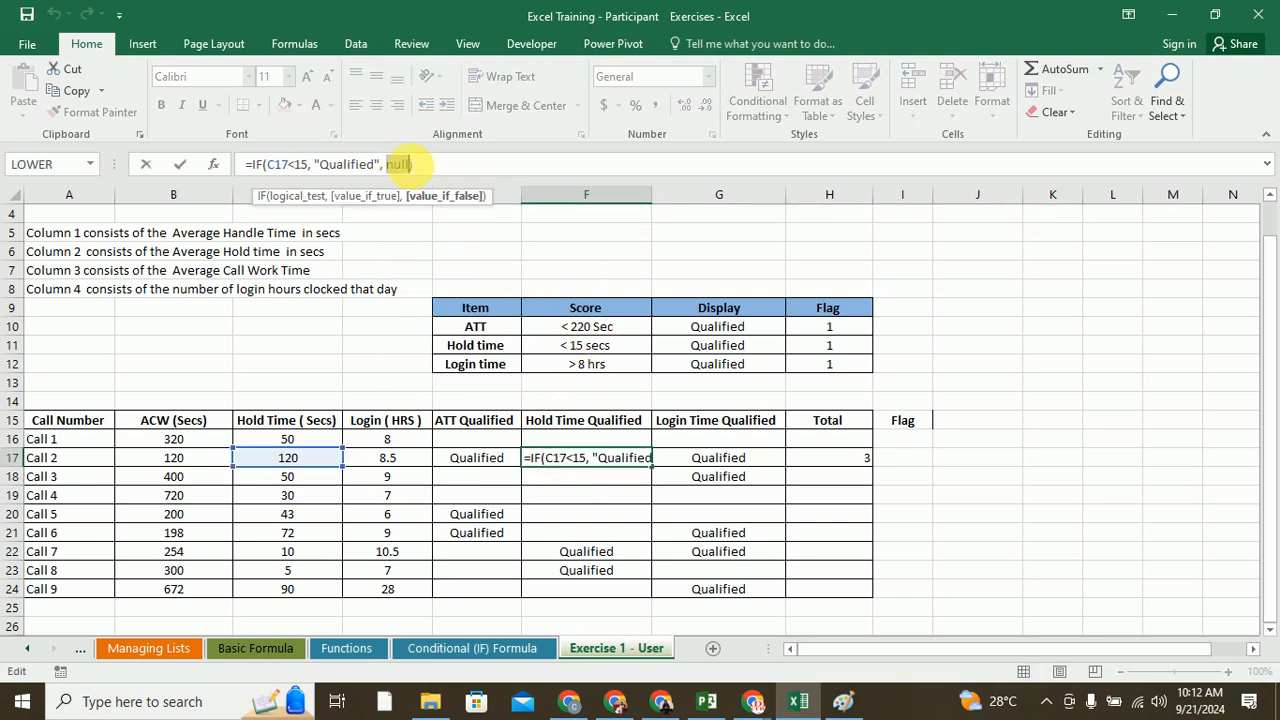
key(BackSpace)
key(BackSpace)
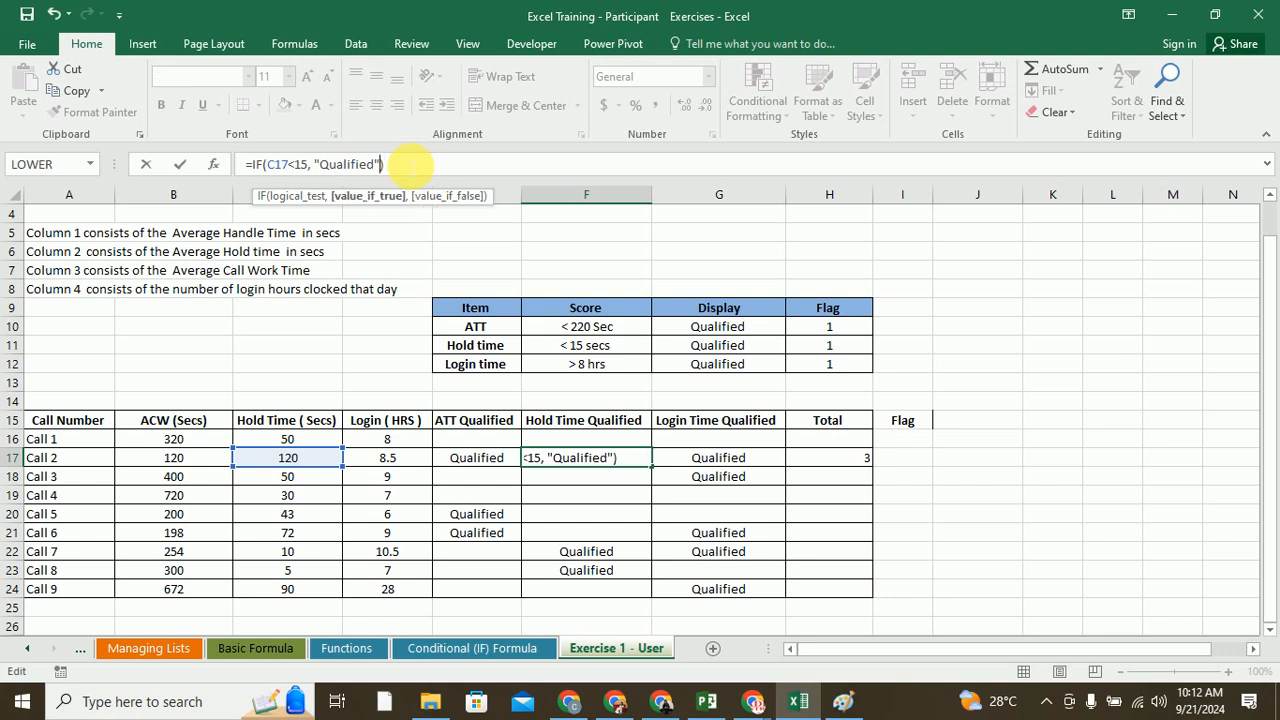
key(Return)
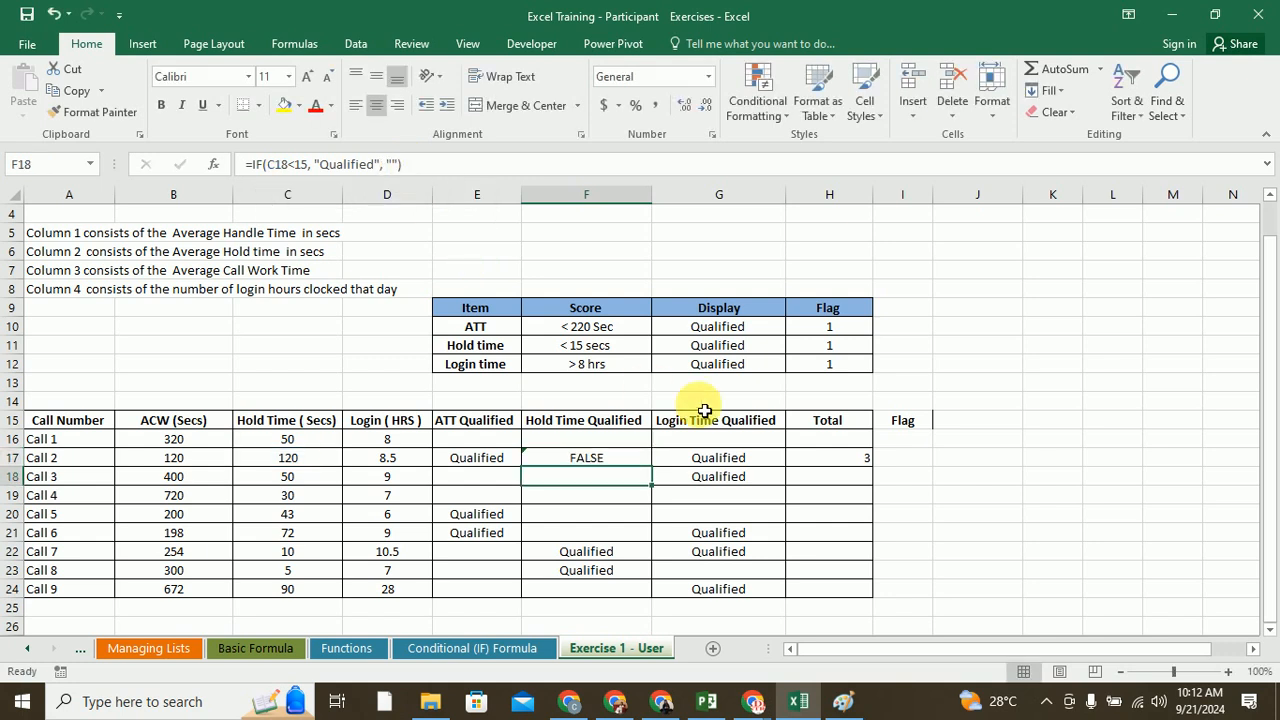
- Add empty text as the false result in F17, giving =IF(C17<15, "Qualified","")
click(393, 165)
click(590, 457)
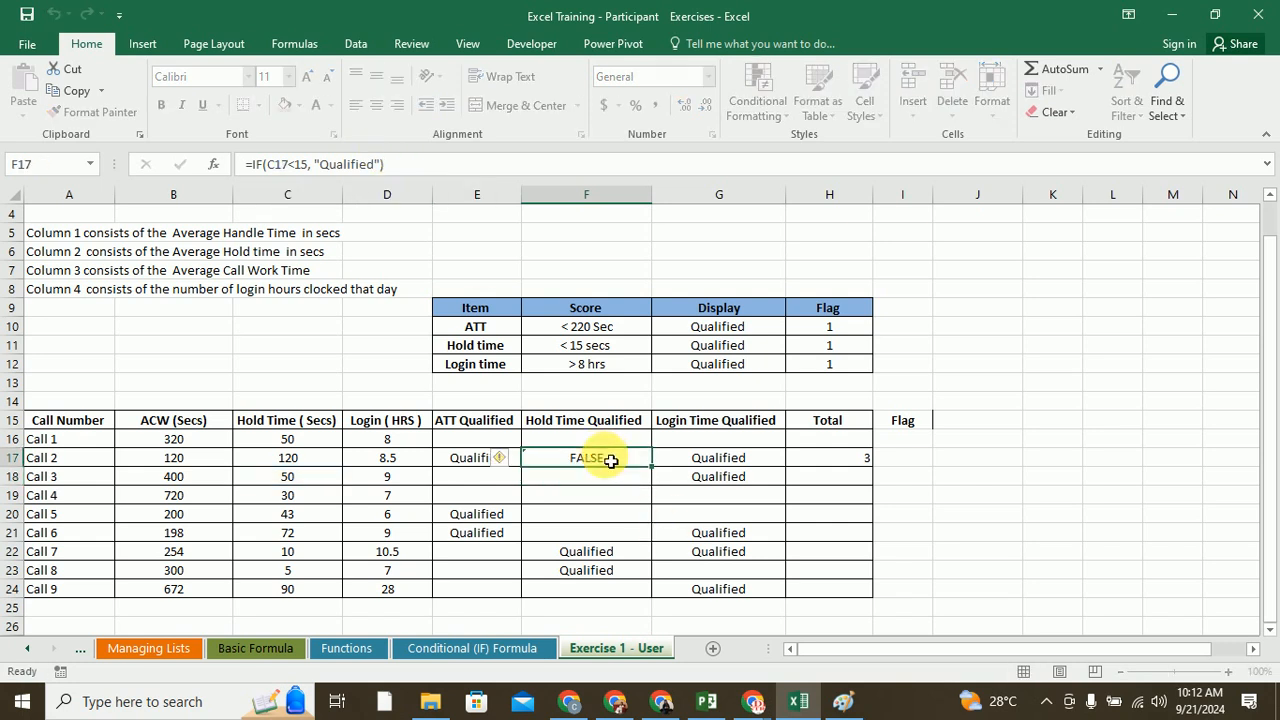
click(381, 164)
text(,)
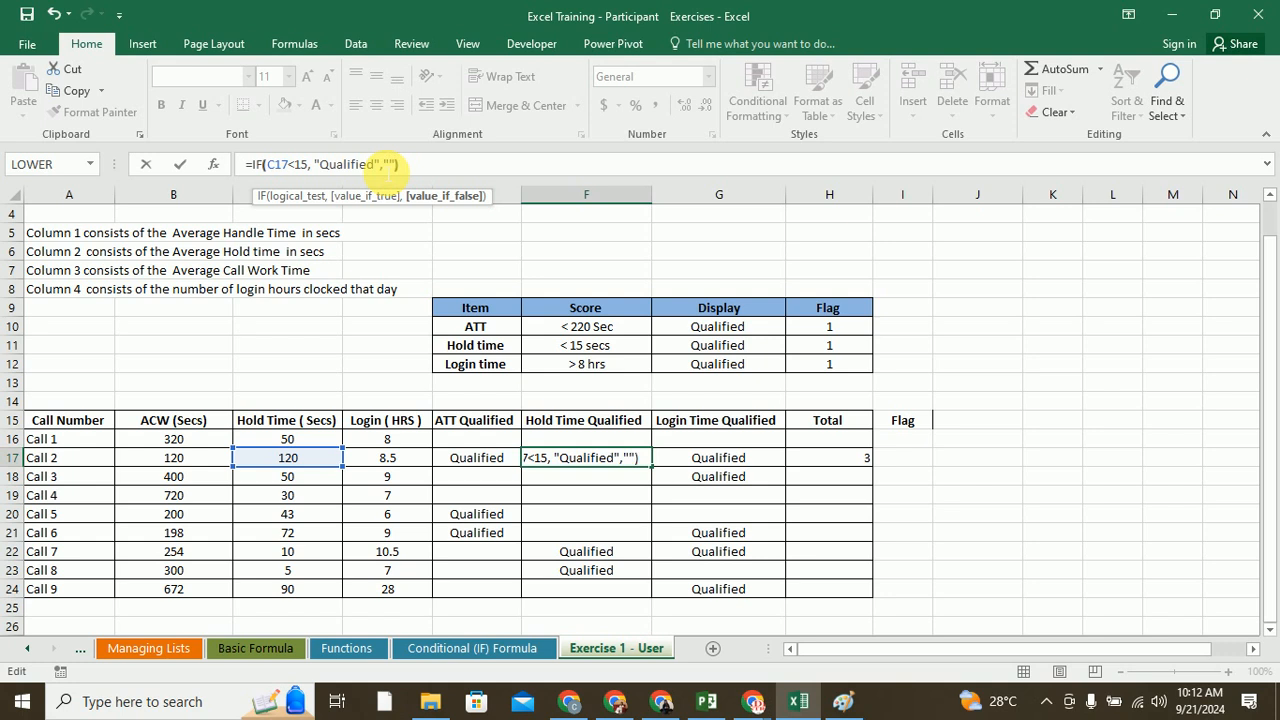
key(Return)
- Replace the COUNTA formula in H17 with =COUNTIF(E17:G17,"=Qualified") to total Call 2's qualified results
click(857, 457)
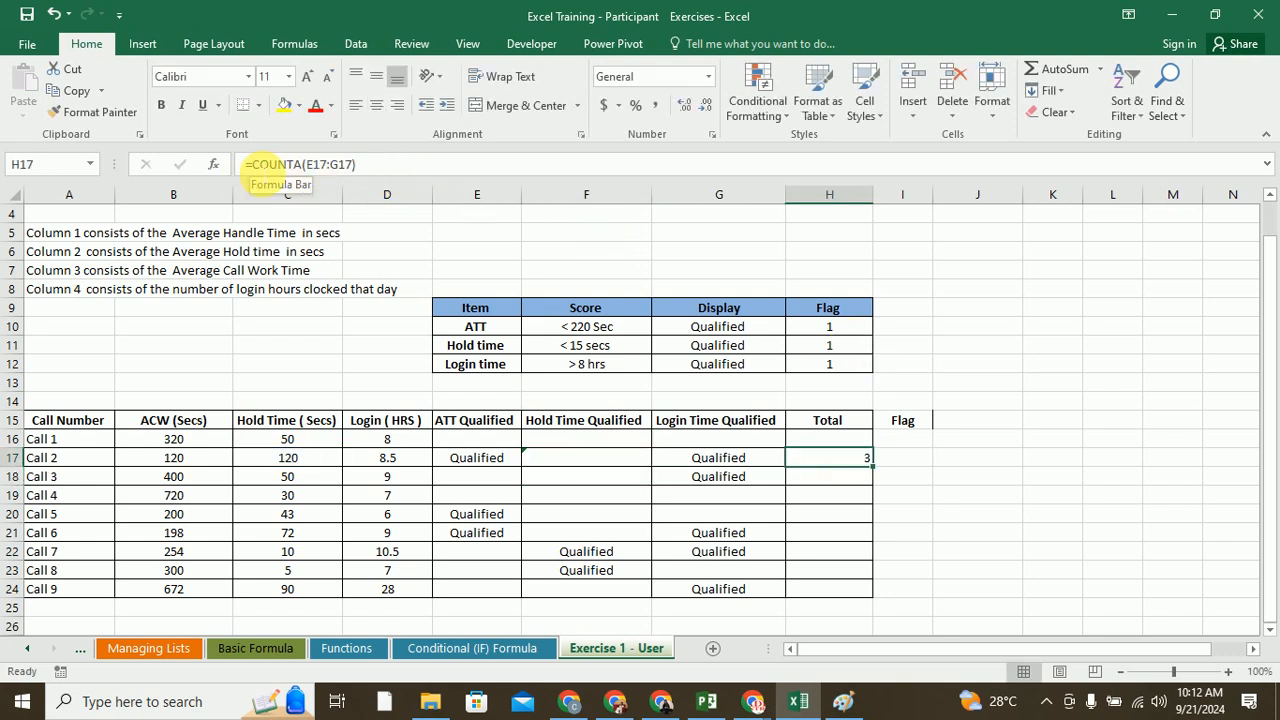
click(290, 165)
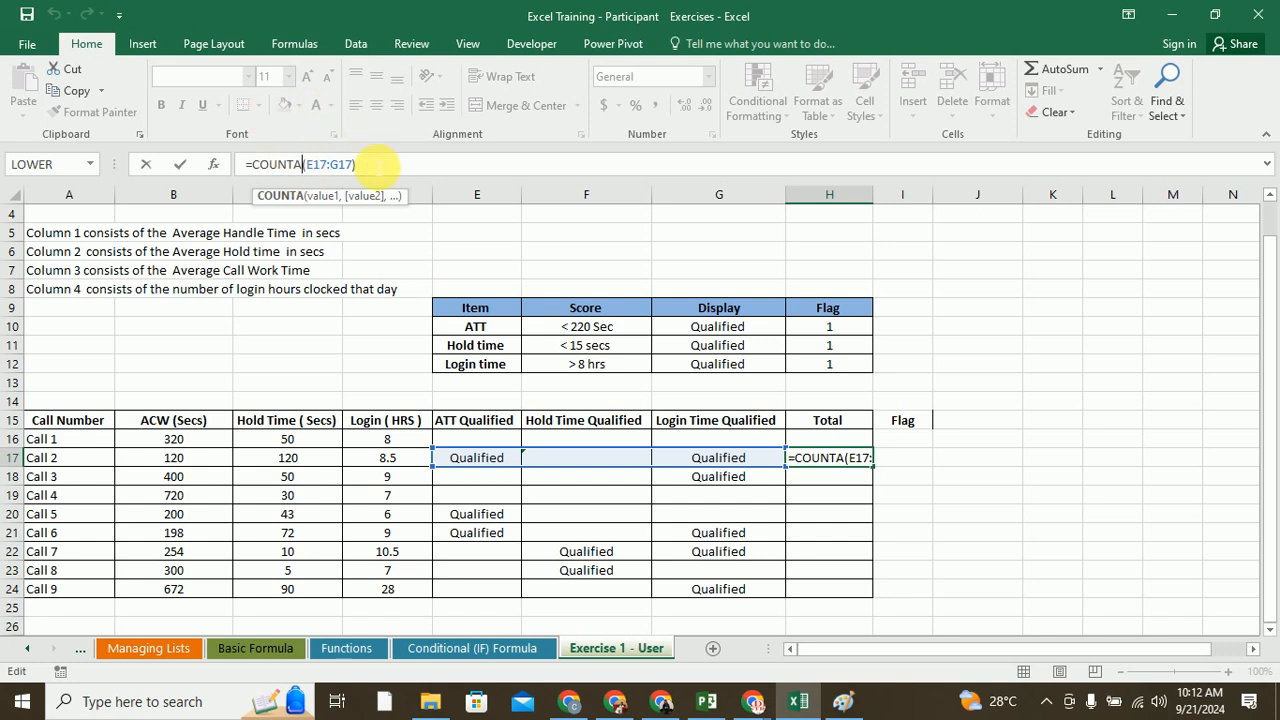
drag(371, 163, 320, 168)
text(if)
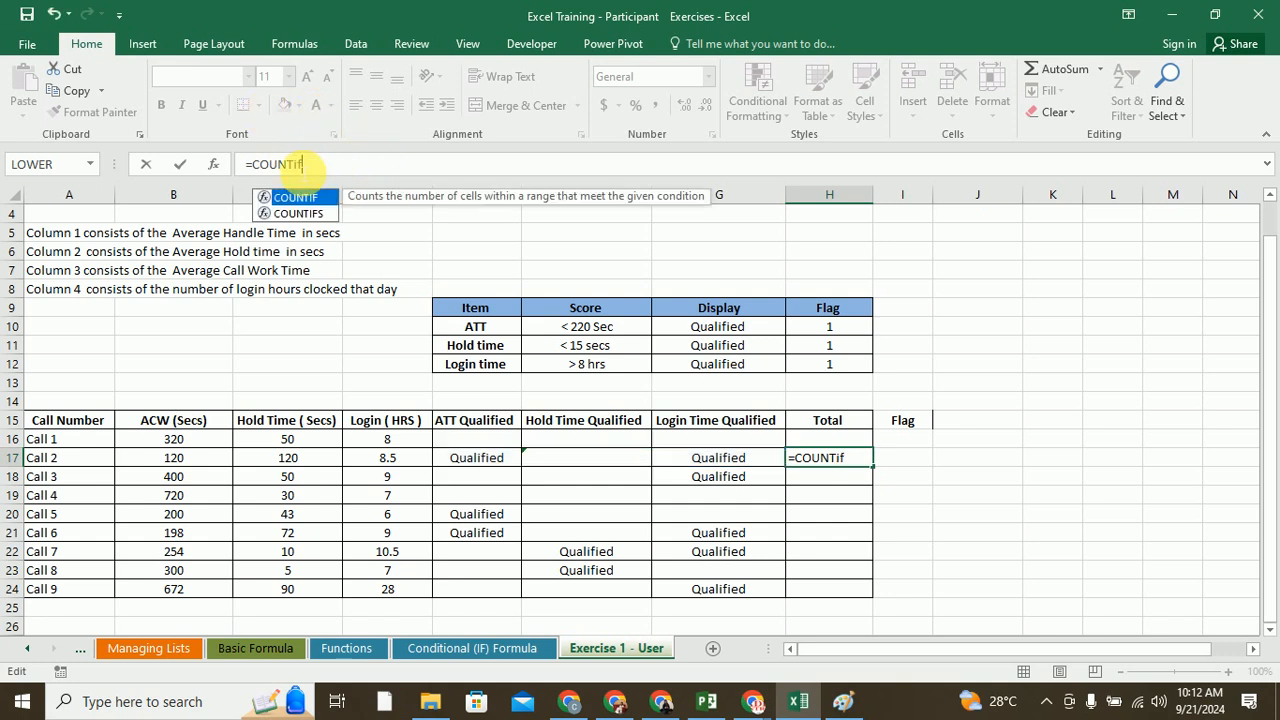
text(()
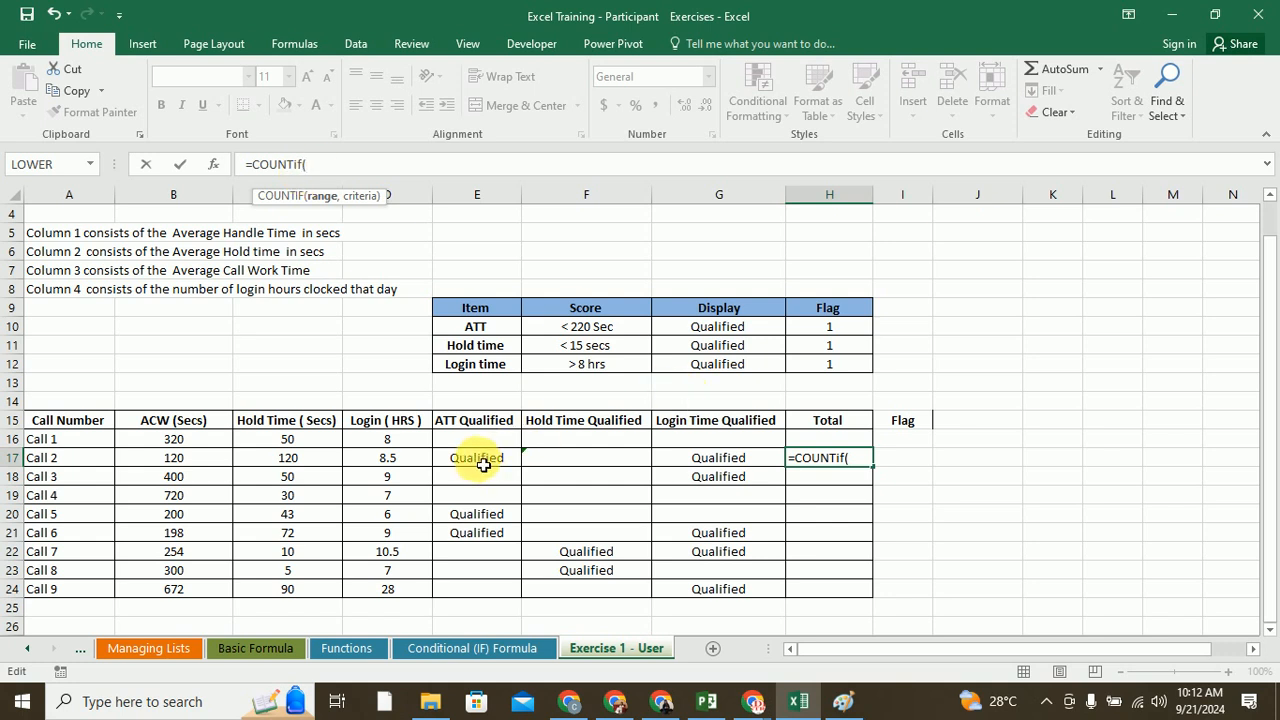
drag(483, 463, 680, 457)
text(,)
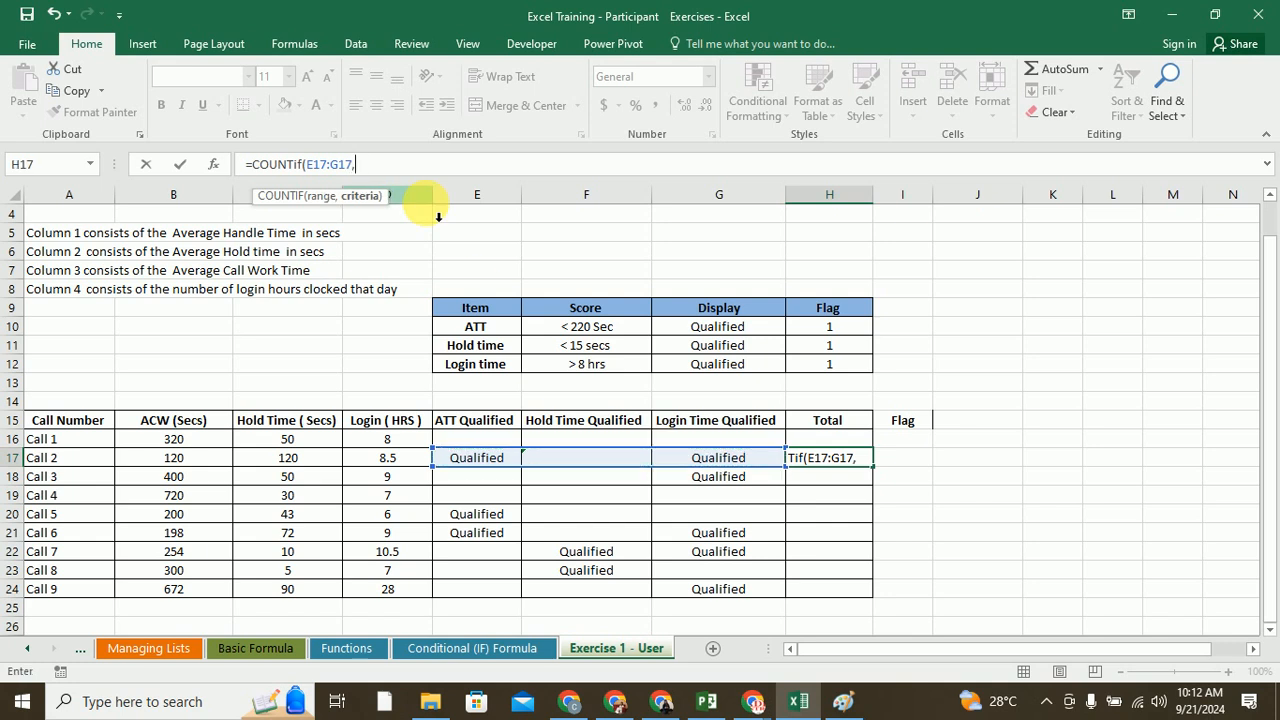
text("=Qualified"))
key(Return)
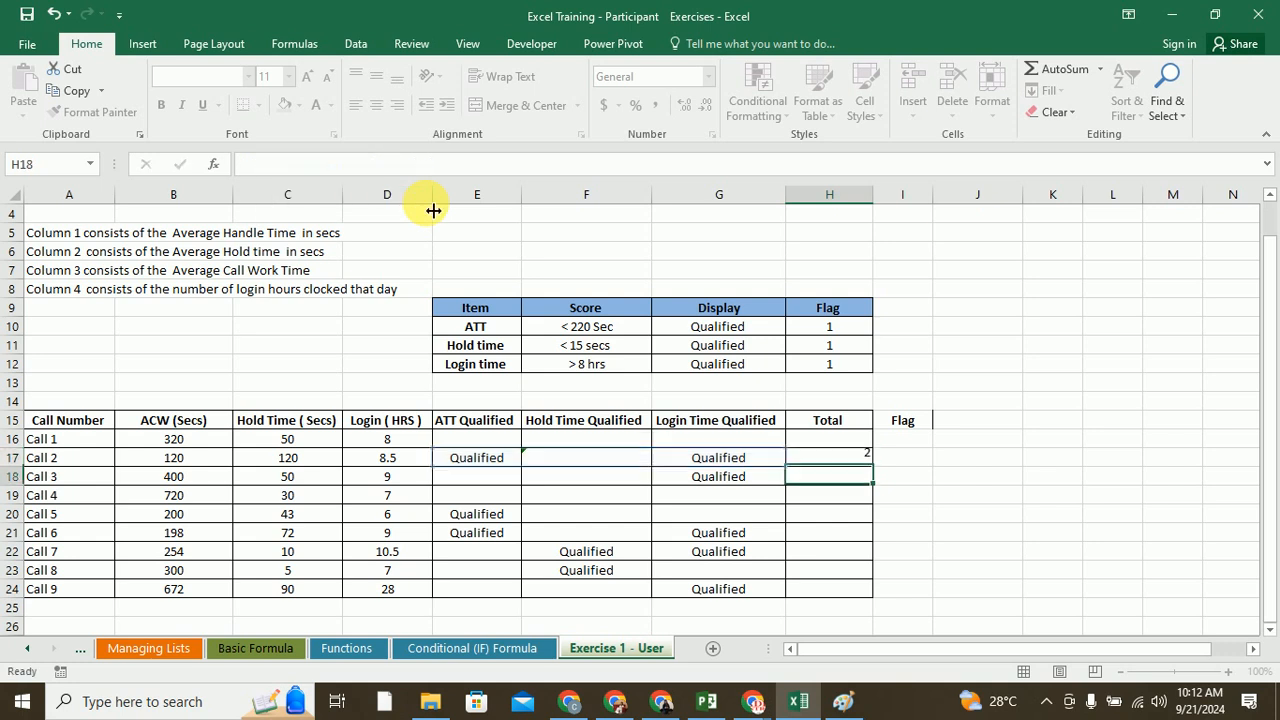
- Fill the COUNTIF formula from H17 down to H24 for the remaining calls
click(864, 466)
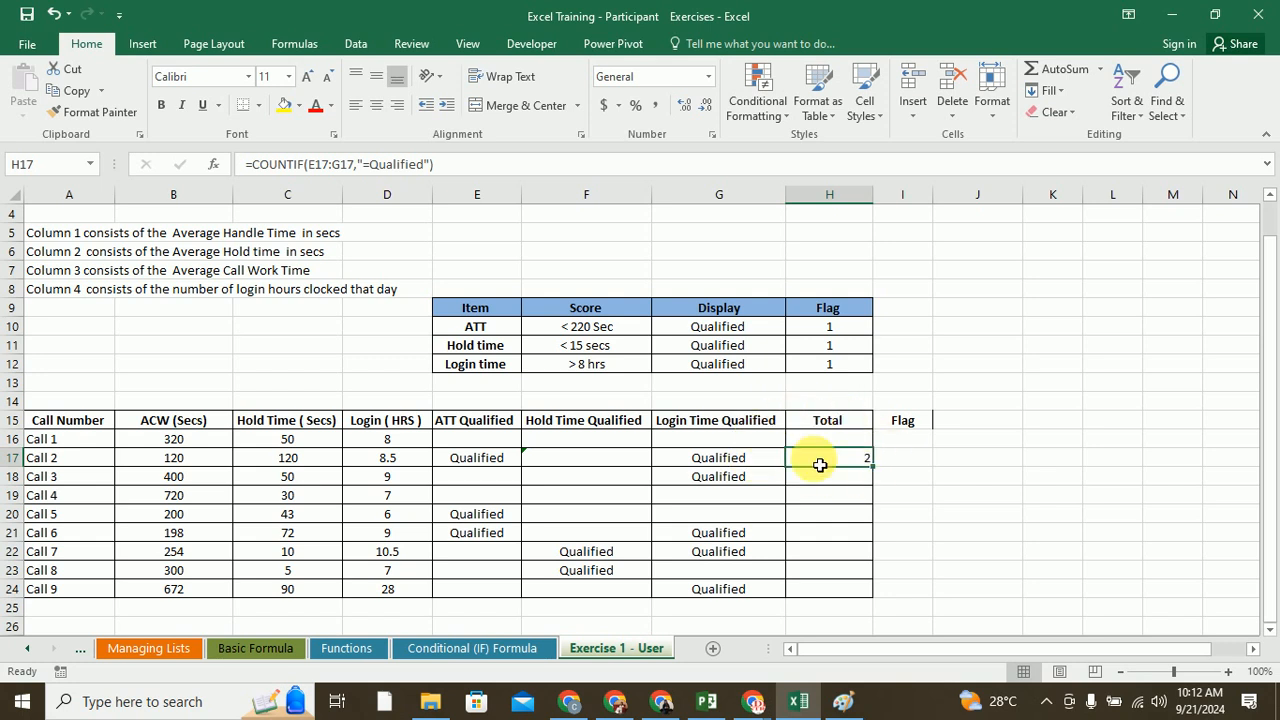
drag(879, 472, 866, 590)
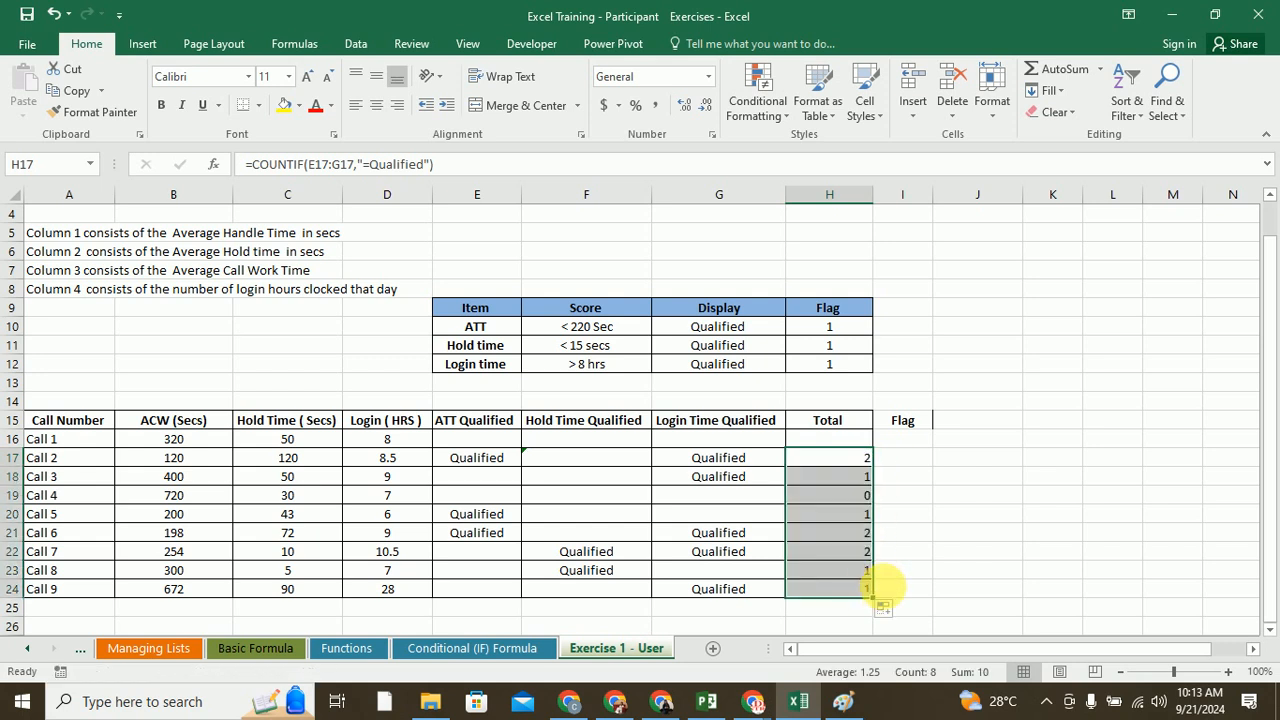
click(941, 526)
- Review the ATT, Hold Time and Login Time Qualified columns and the Total column against the exercise instructions and criteria table
click(466, 462)
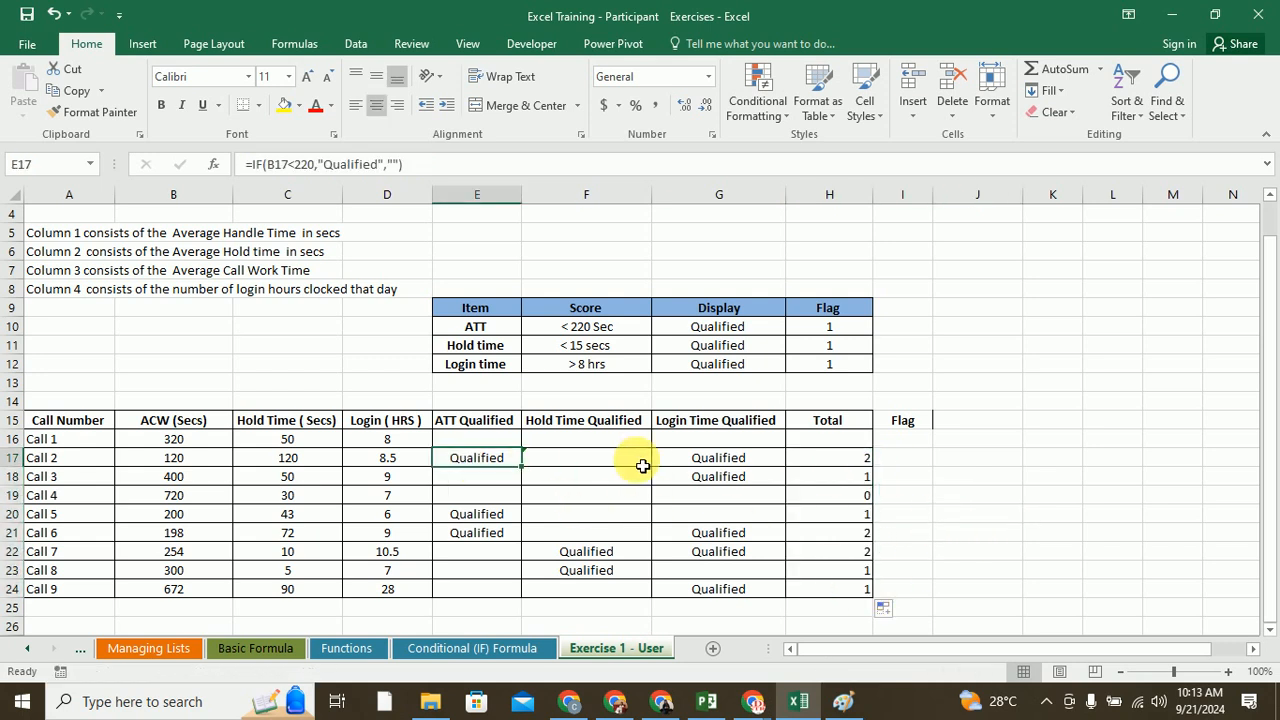
click(490, 400)
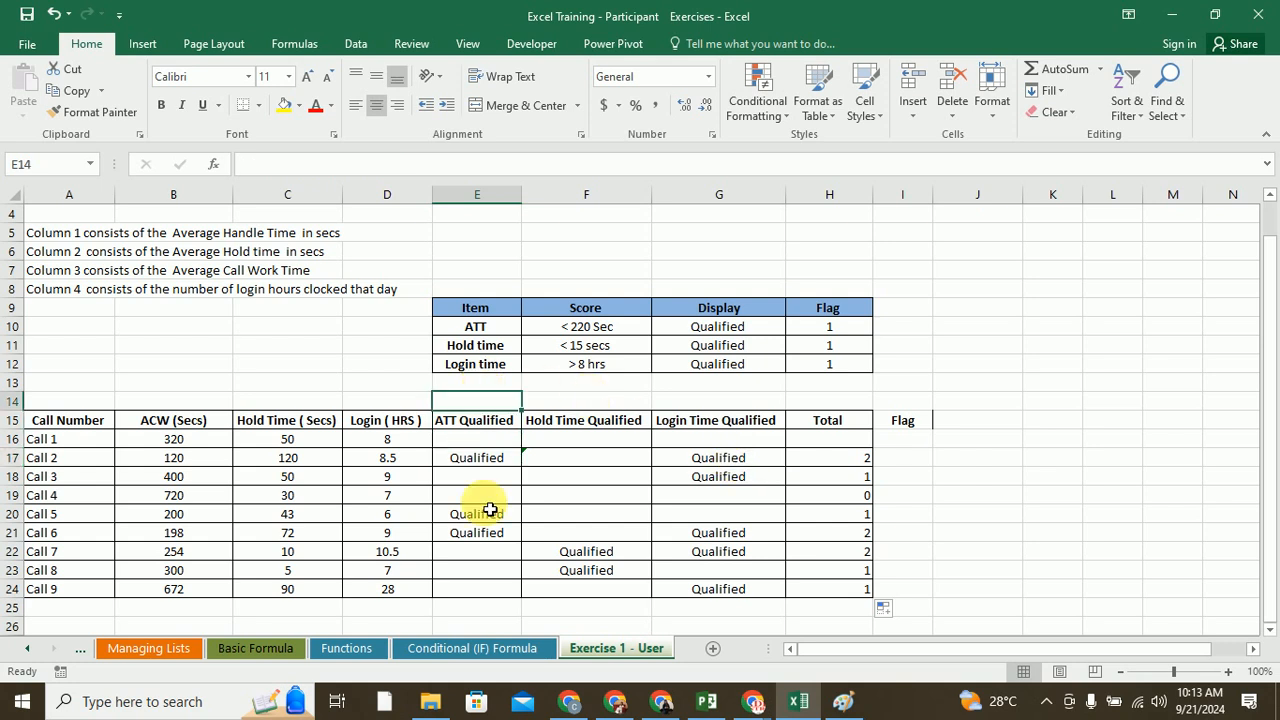
drag(490, 509, 490, 582)
drag(591, 404, 592, 555)
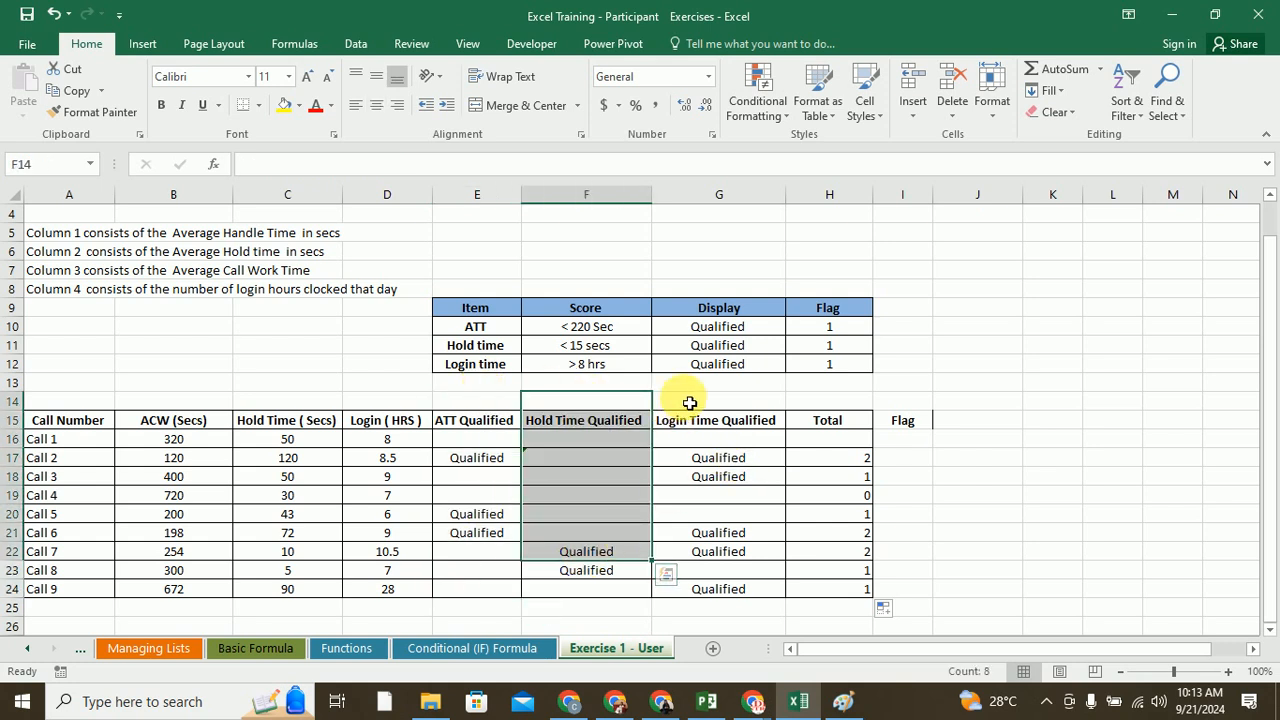
drag(687, 403, 708, 586)
drag(828, 409, 844, 614)
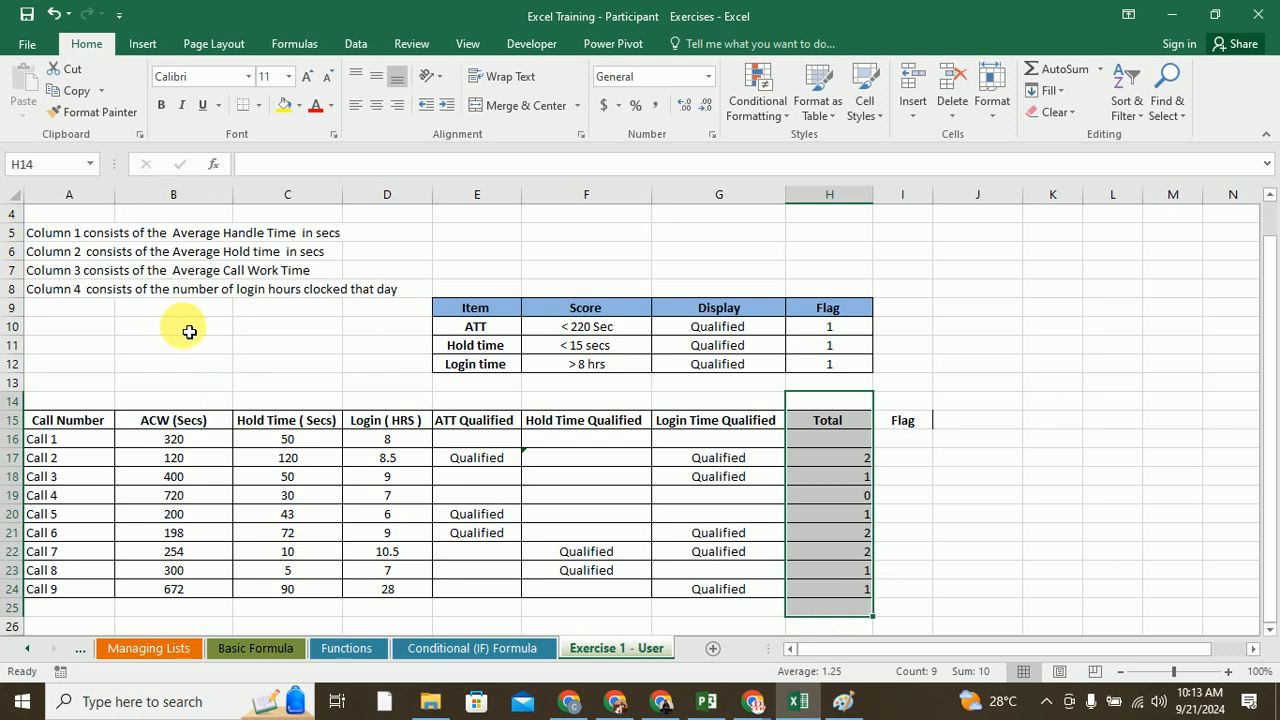
scroll(189, 332, up, 1)
scroll(189, 332, down, 2)
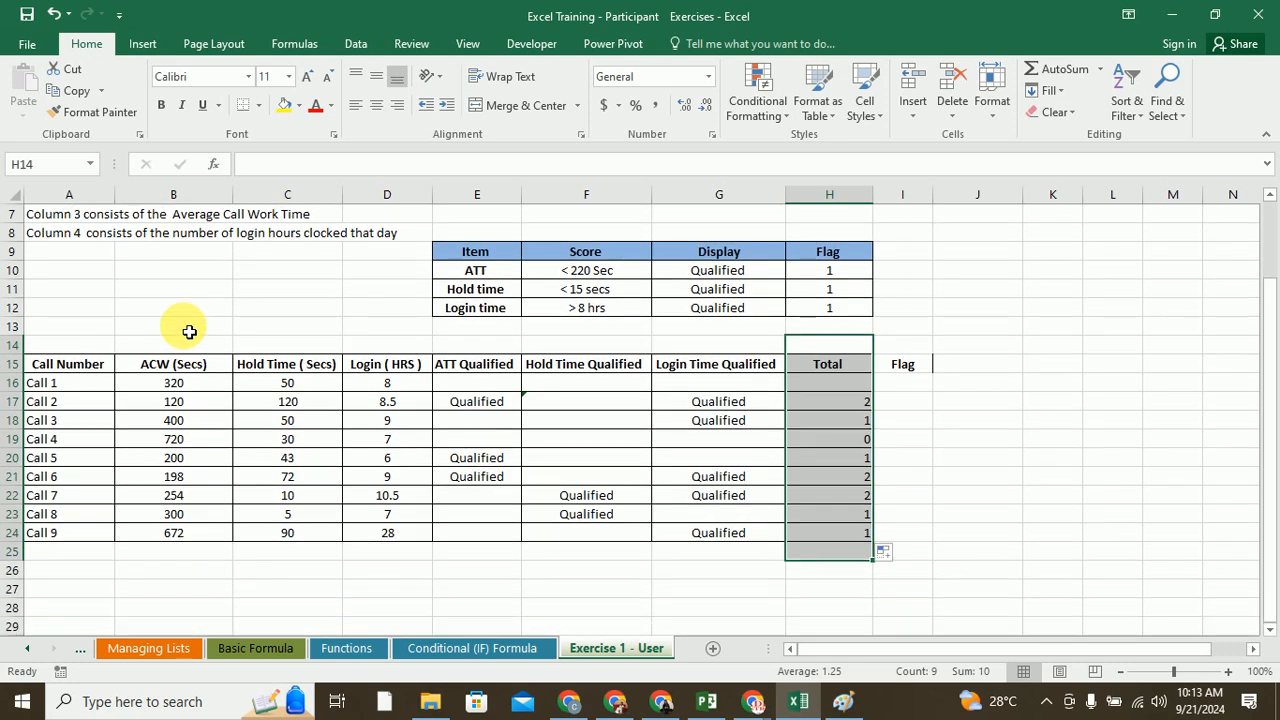
scroll(241, 289, up, 2)
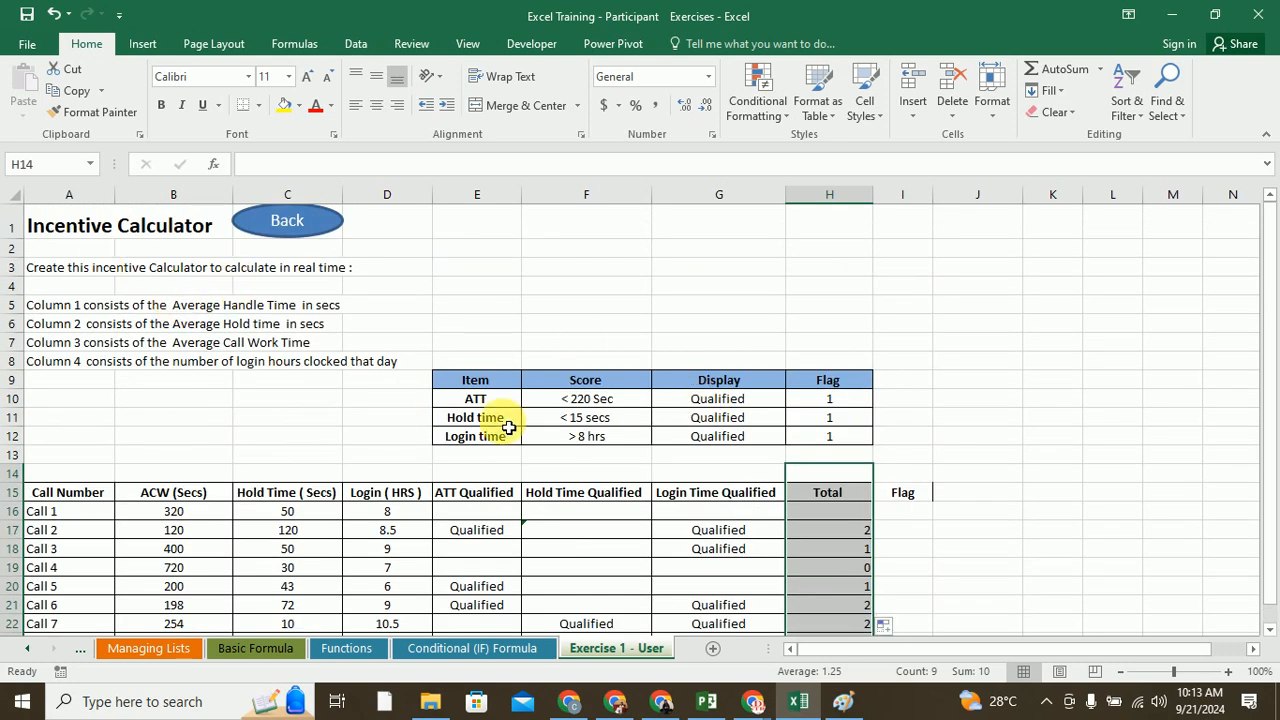